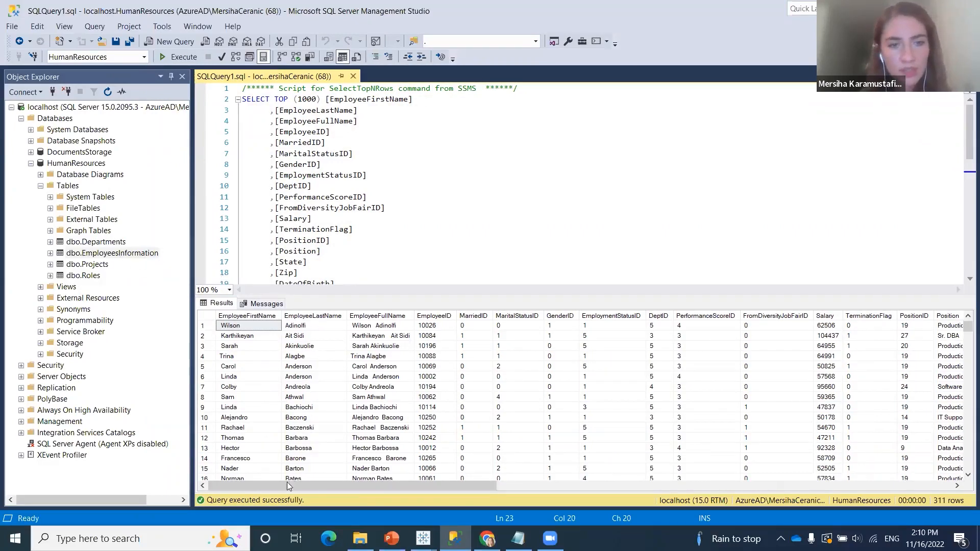
Examine the query's FROM clause for the EmployeesInformation table and look through all columns of its results
left_click(340, 205)
scroll(340, 200, "down", 9)
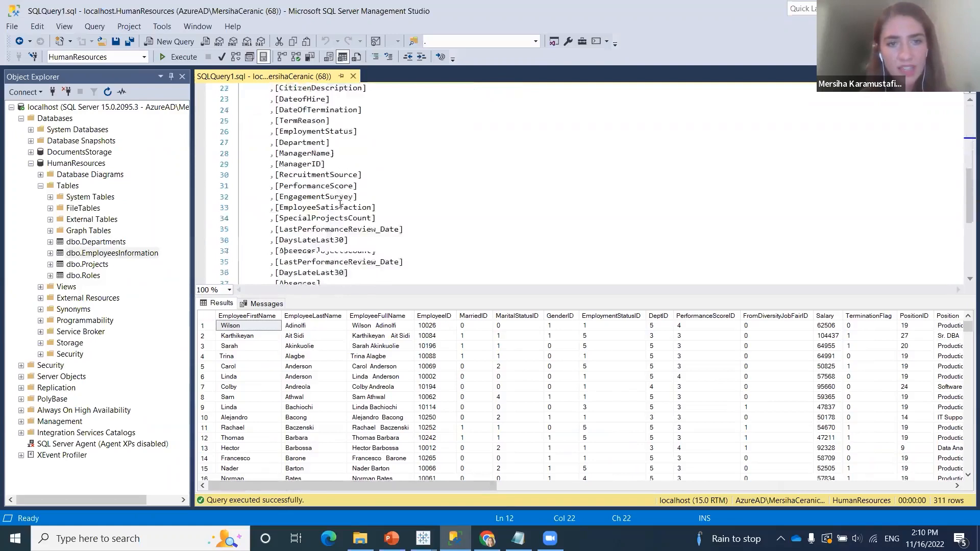
left_click_drag(492, 202, 273, 195)
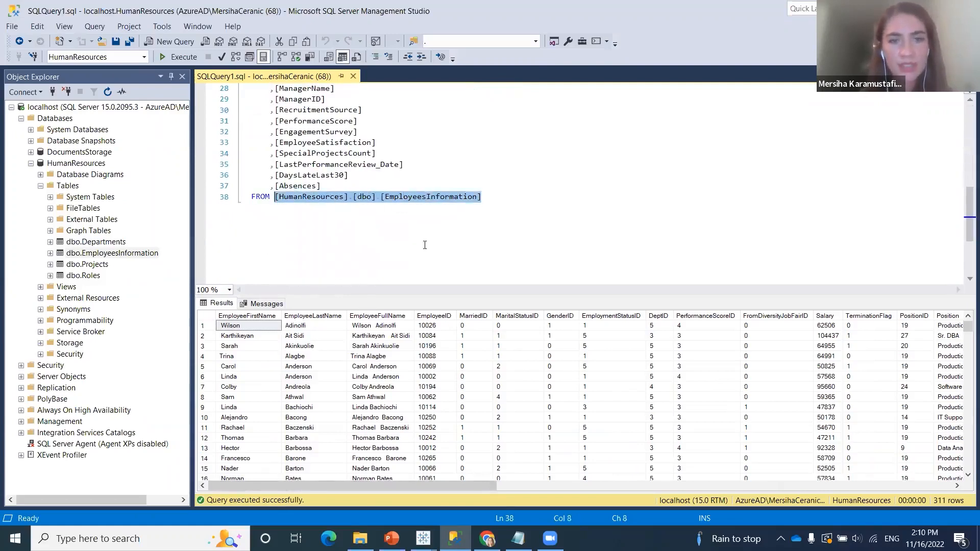
left_click_drag(273, 485, 249, 469)
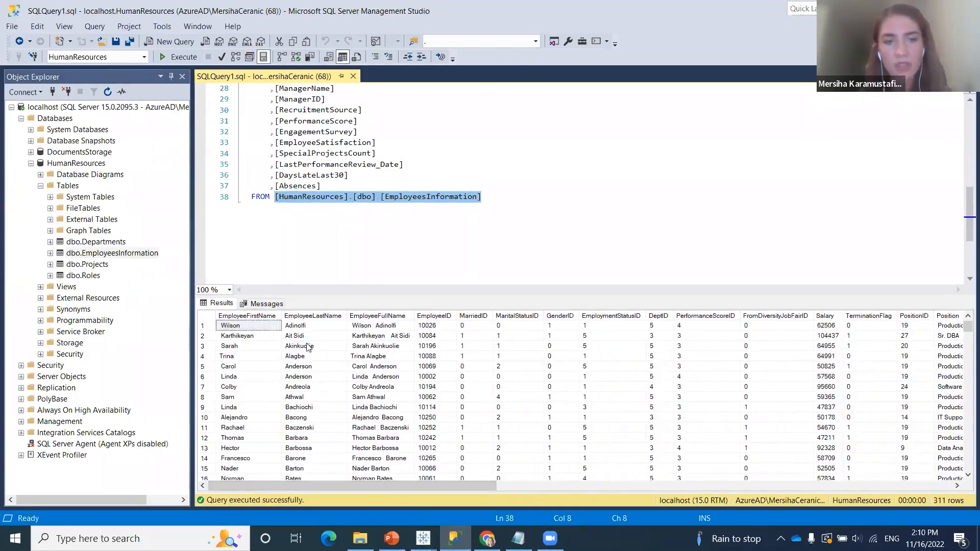
left_click_drag(431, 486, 379, 487)
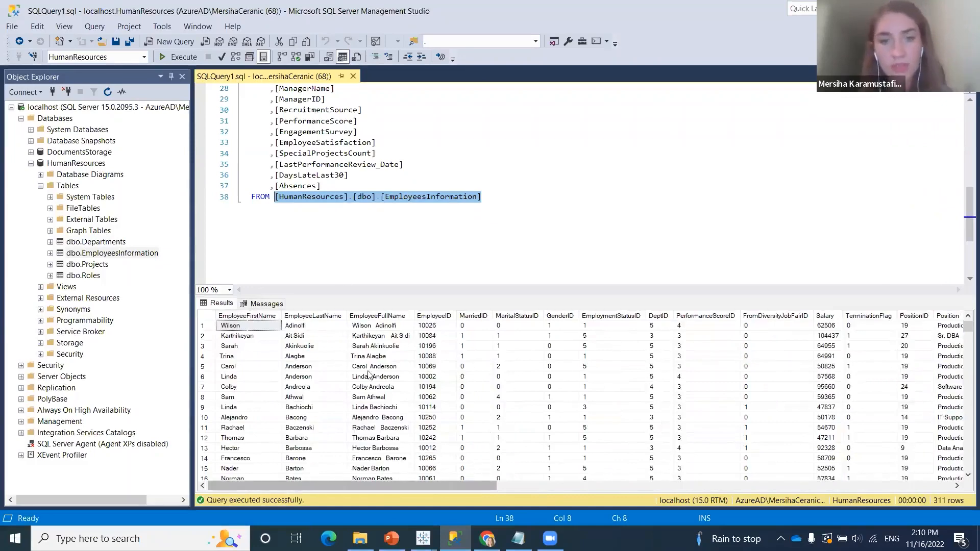
left_click_drag(412, 489, 881, 476)
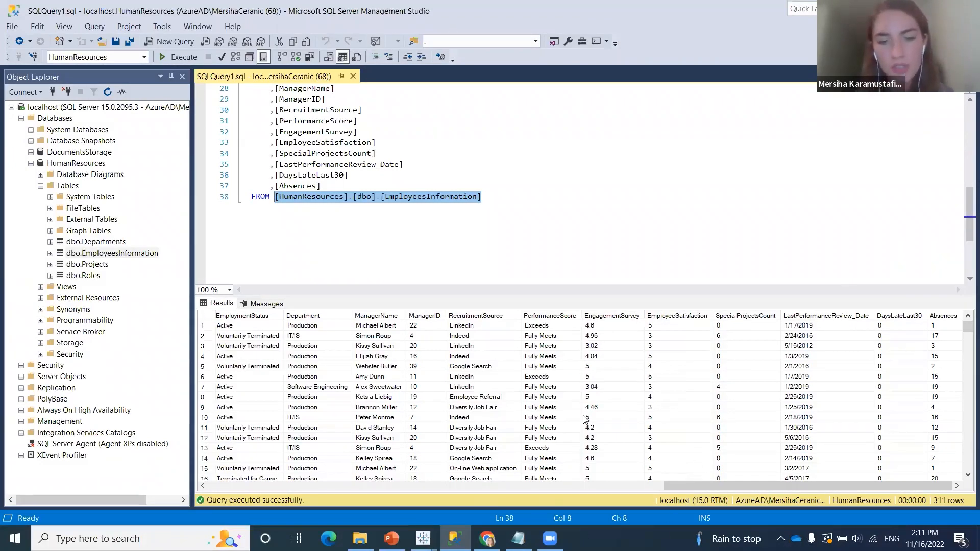
Switch to the Tableau Book1 window and connect to Microsoft SQL Server on localhost, database HumanResources, using Windows Authentication
mouse_move(423, 539)
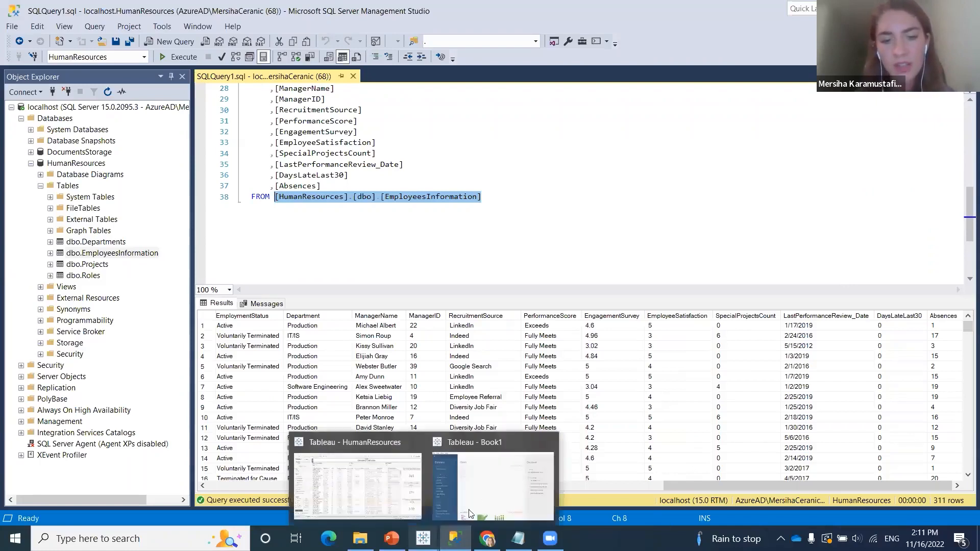
left_click(479, 486)
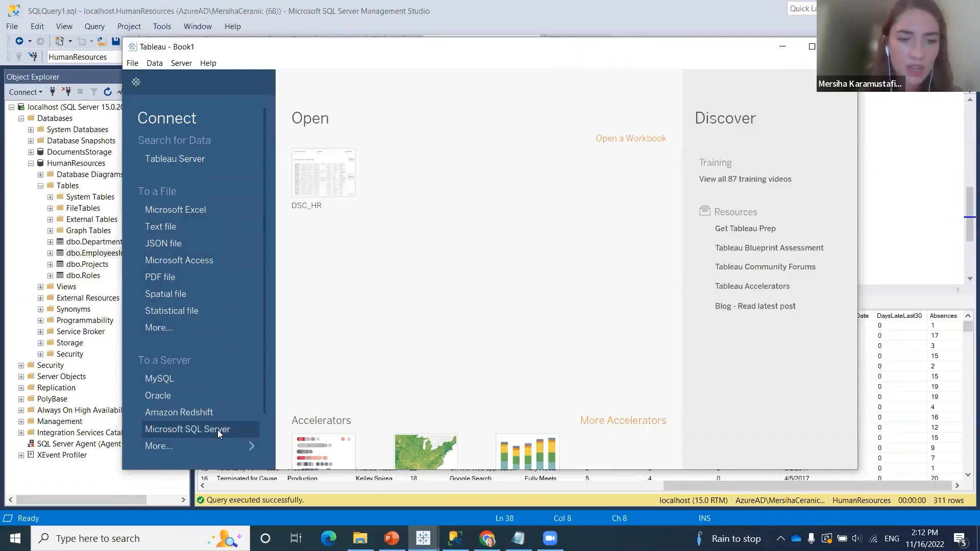
left_click(253, 435)
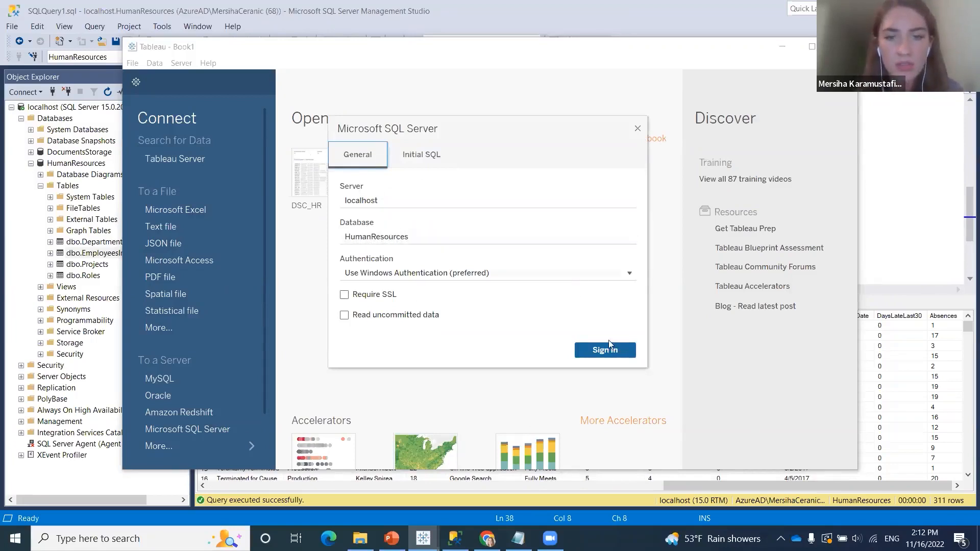
left_click(607, 353)
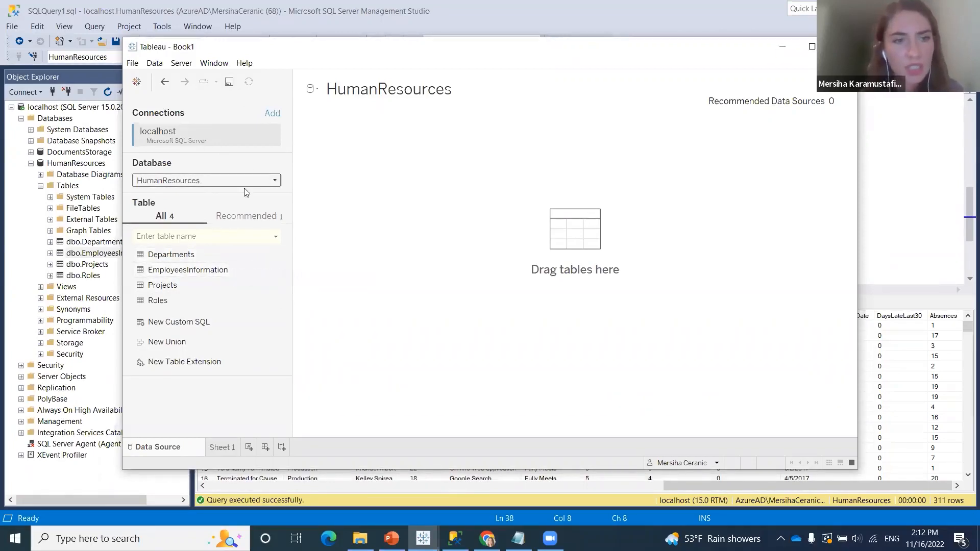
Choose the HumanResources database, add its EmployeesInformation table to the data source canvas, and maximize the window
left_click(270, 185)
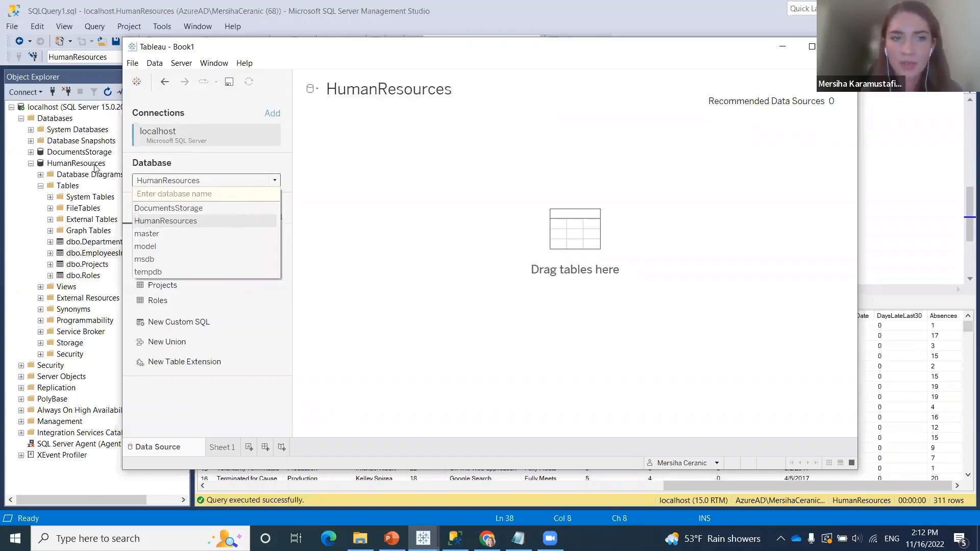
left_click(195, 220)
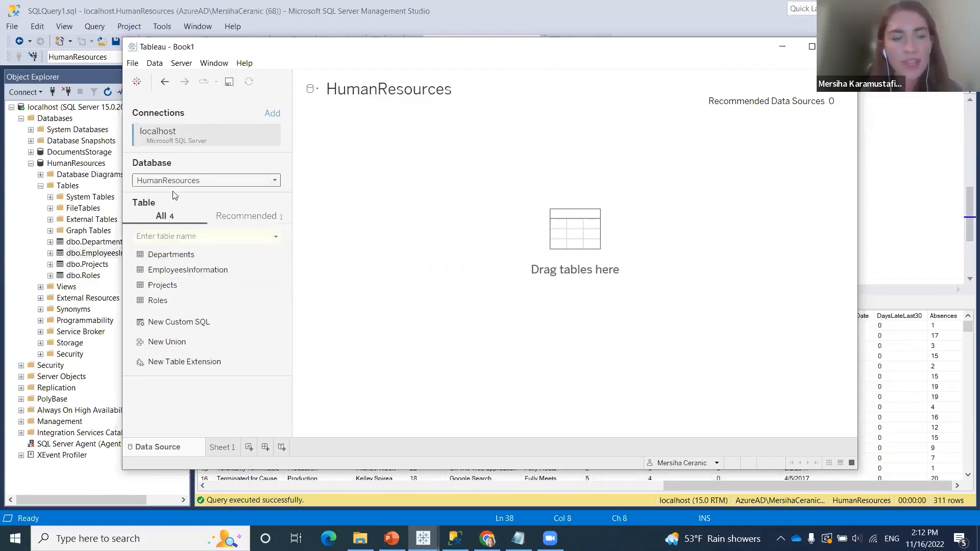
left_click(179, 275)
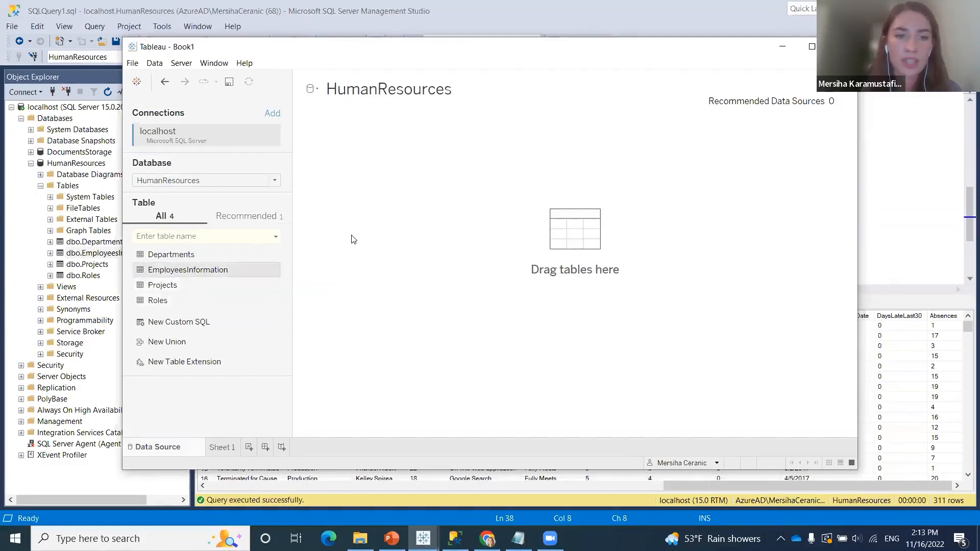
left_click_drag(351, 236, 351, 236)
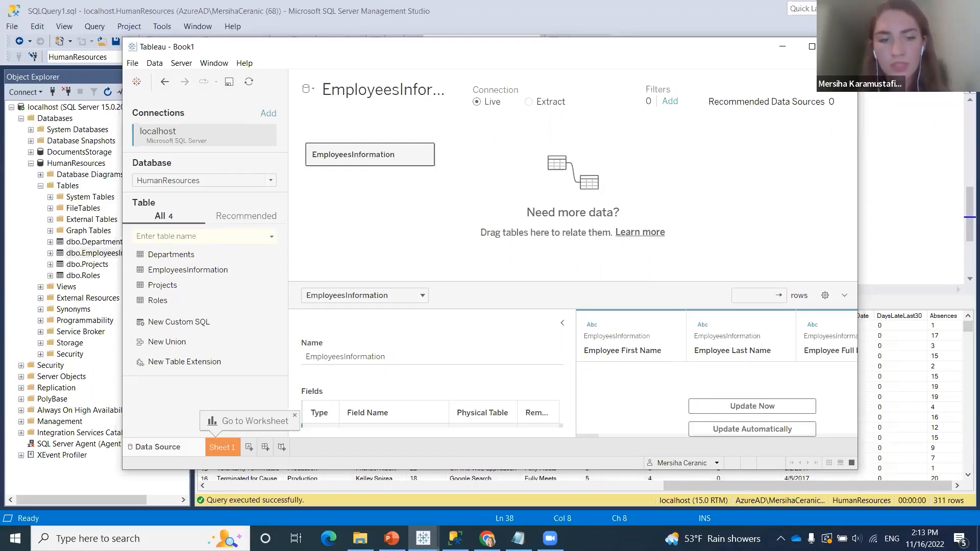
left_click(812, 46)
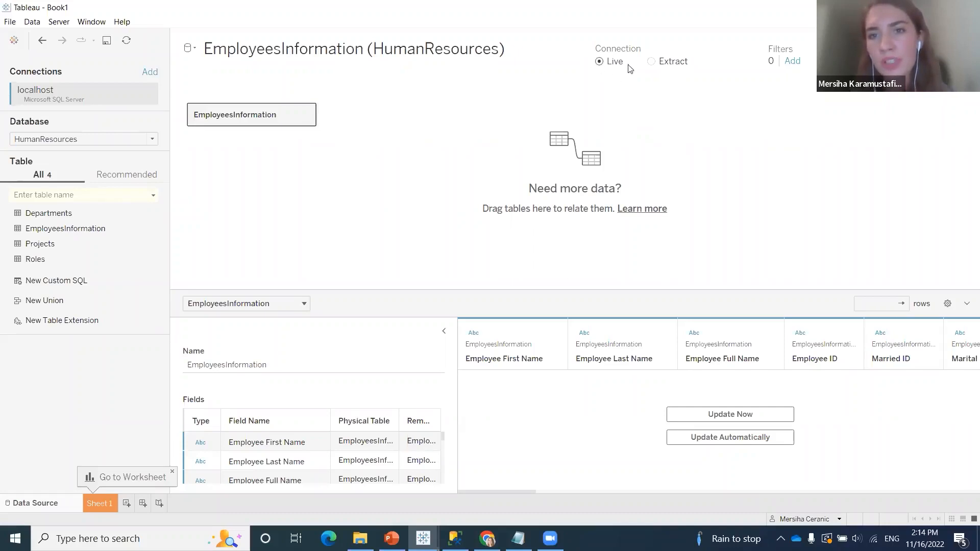
Set the connection to Extract and save the extract as "EmployeesInformation DSC (HumanResources).hyper" in the DSC folder, opening Sheet 1
left_click(653, 62)
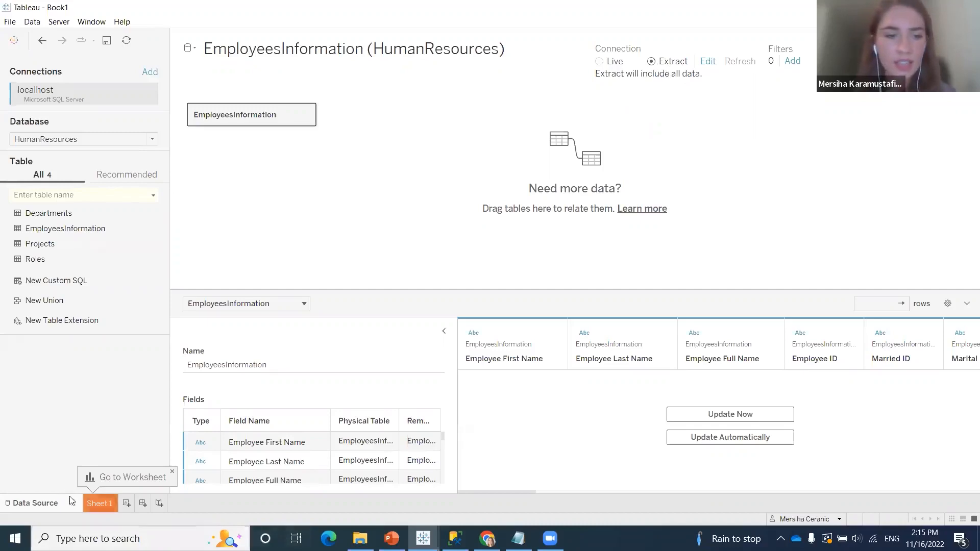
left_click(98, 503)
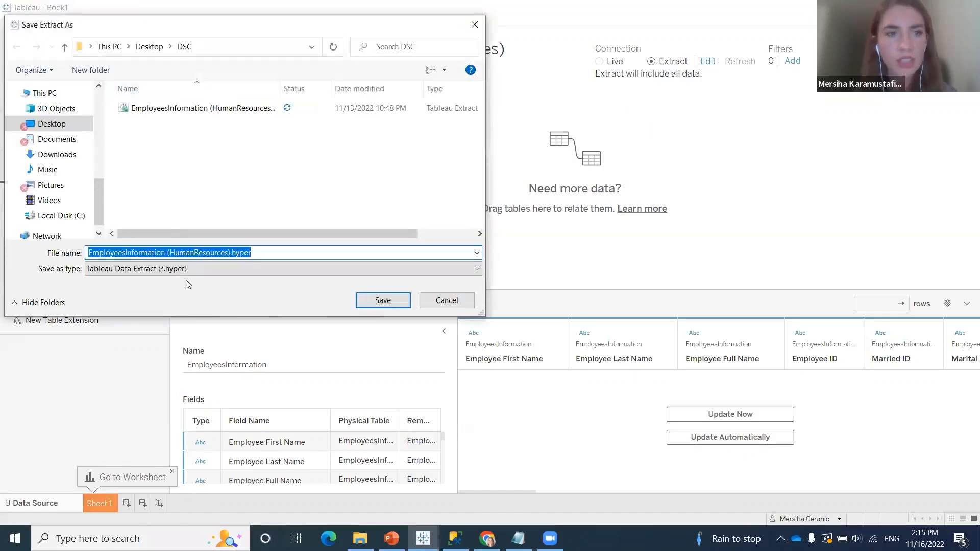
left_click(169, 253)
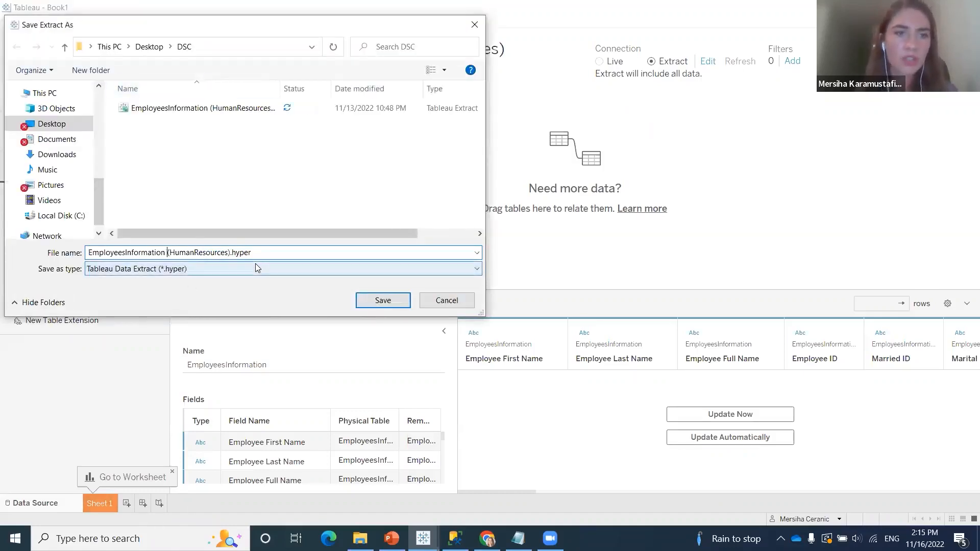
type("DS")
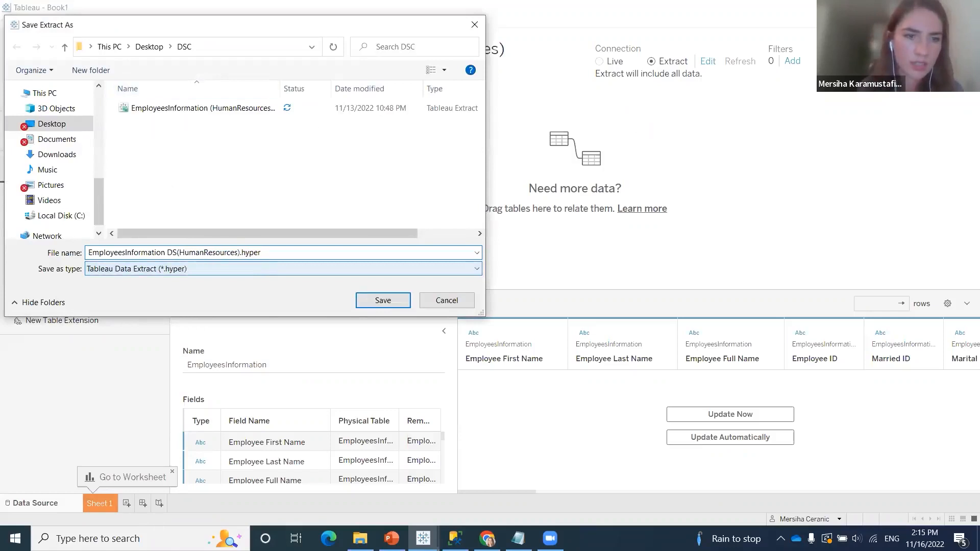
type("C")
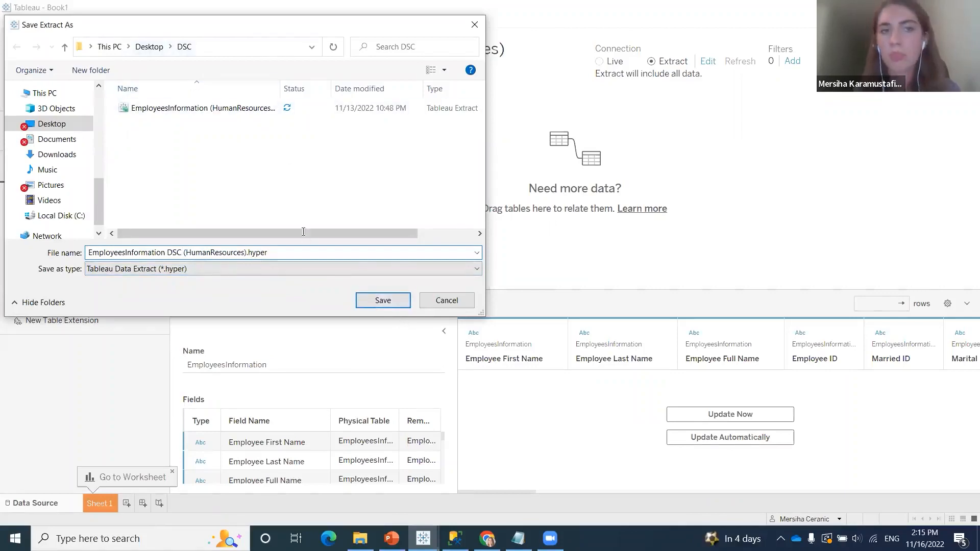
left_click(385, 305)
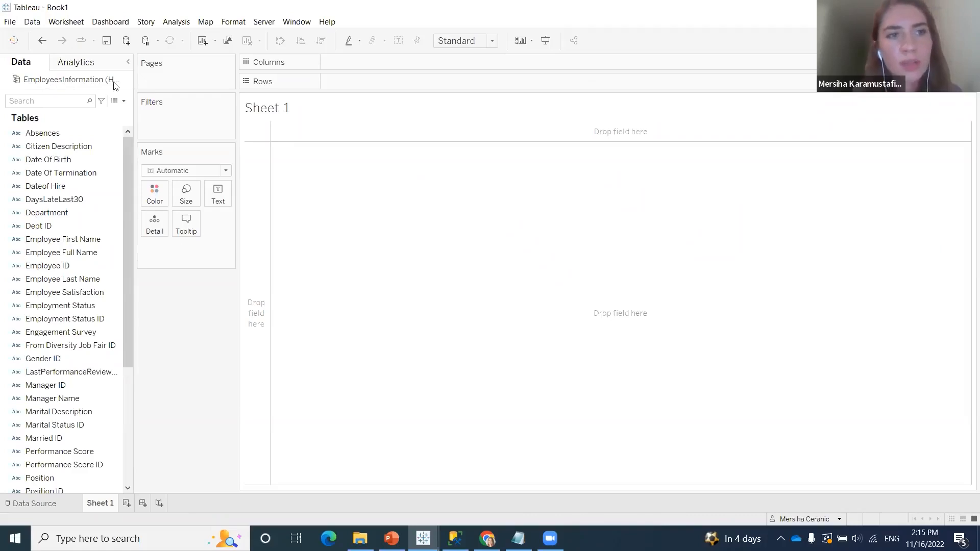
Widen the field list of Sheet 1 and review all fields of the EmployeesInformation table
left_click_drag(132, 83, 235, 83)
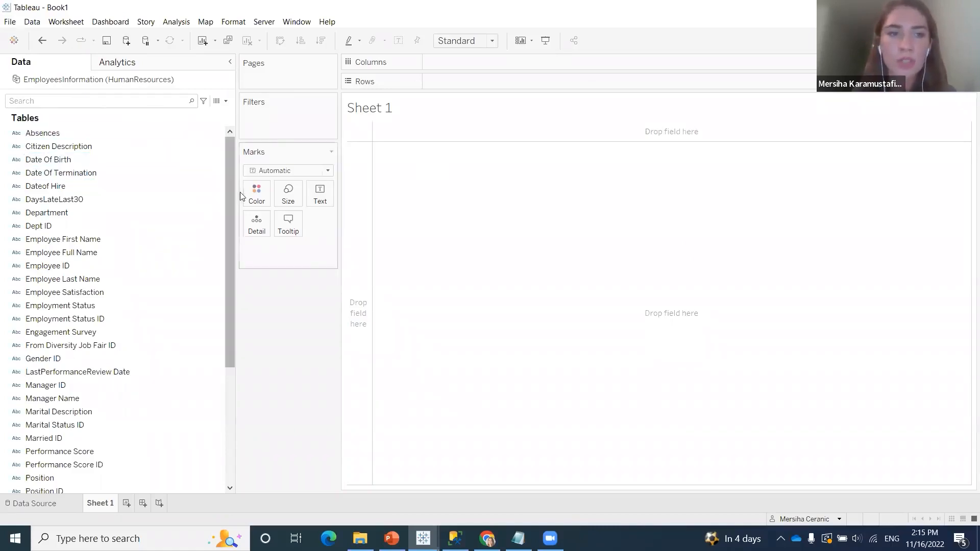
left_click_drag(237, 192, 174, 187)
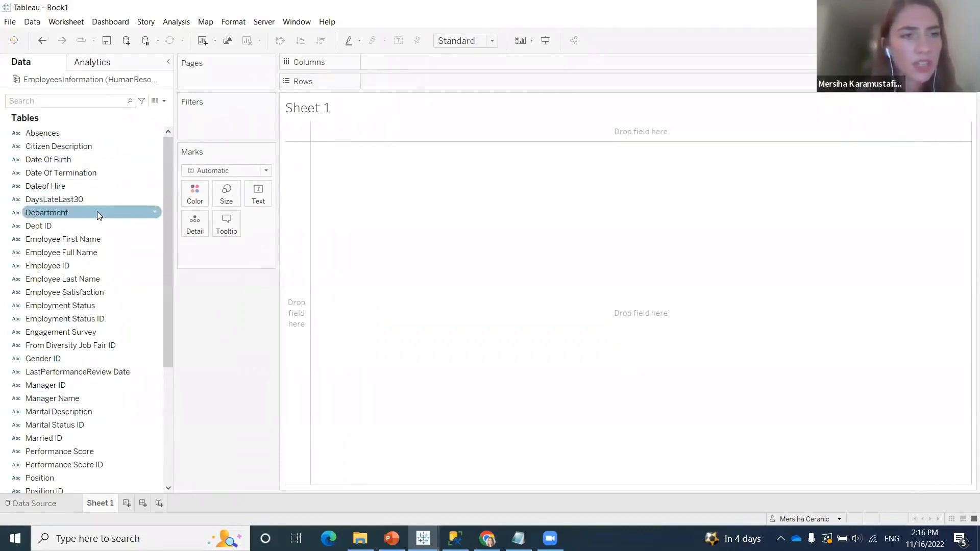
scroll(60, 138, "down", 1)
scroll(64, 148, "up", 1)
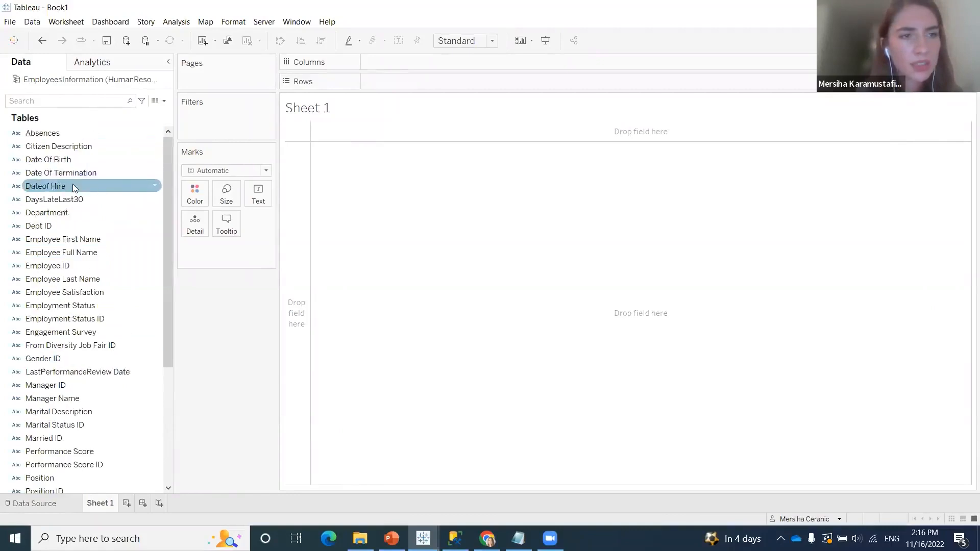
scroll(70, 234, "down", 2)
scroll(71, 266, "down", 3)
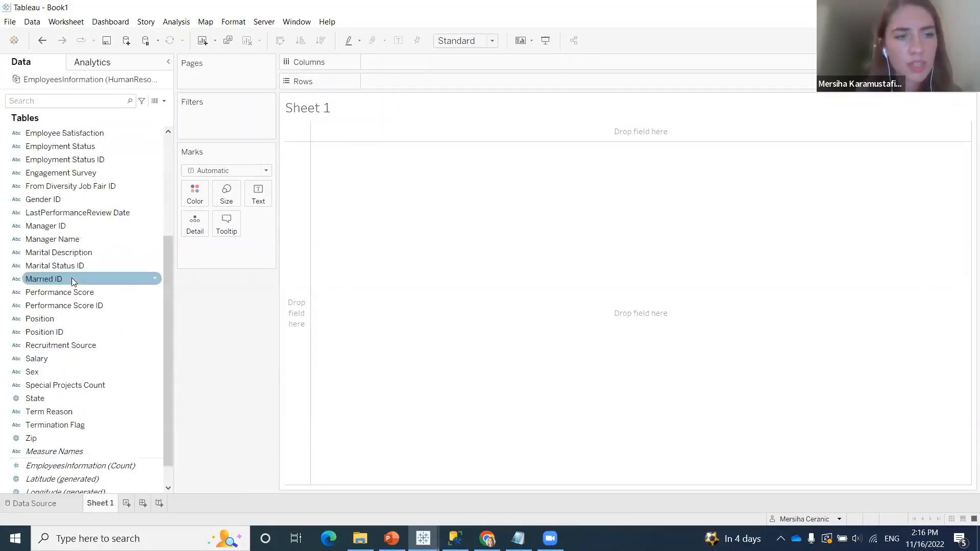
scroll(78, 404, "up", 2)
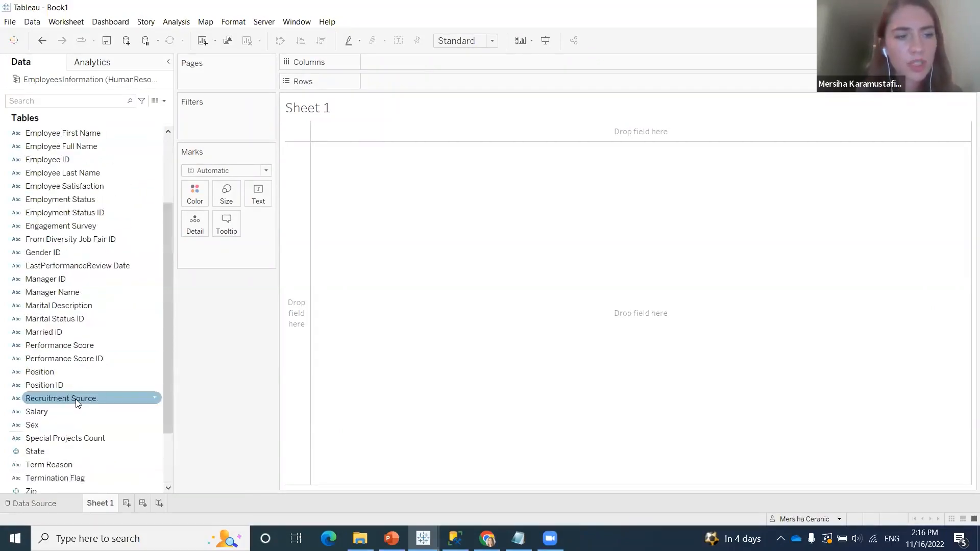
scroll(79, 365, "up", 3)
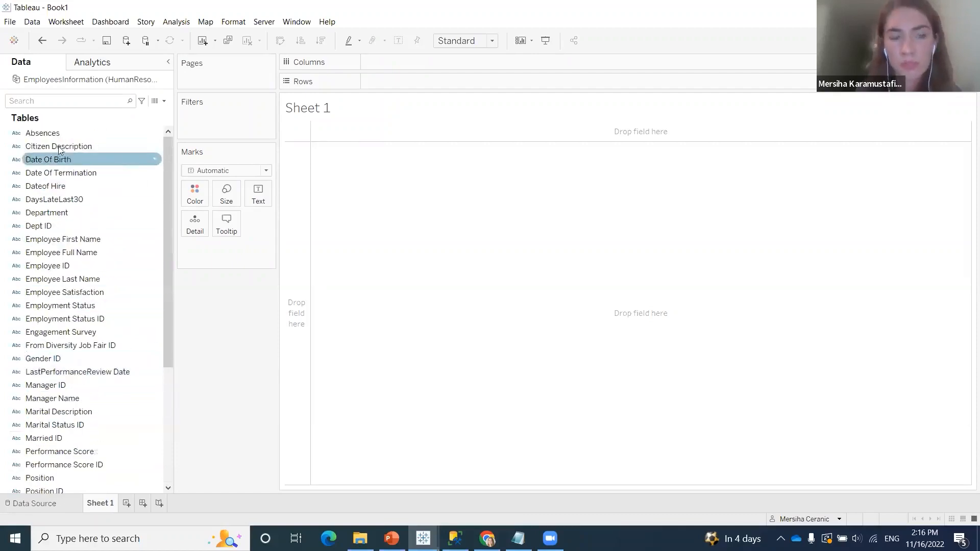
scroll(71, 337, "down", 5)
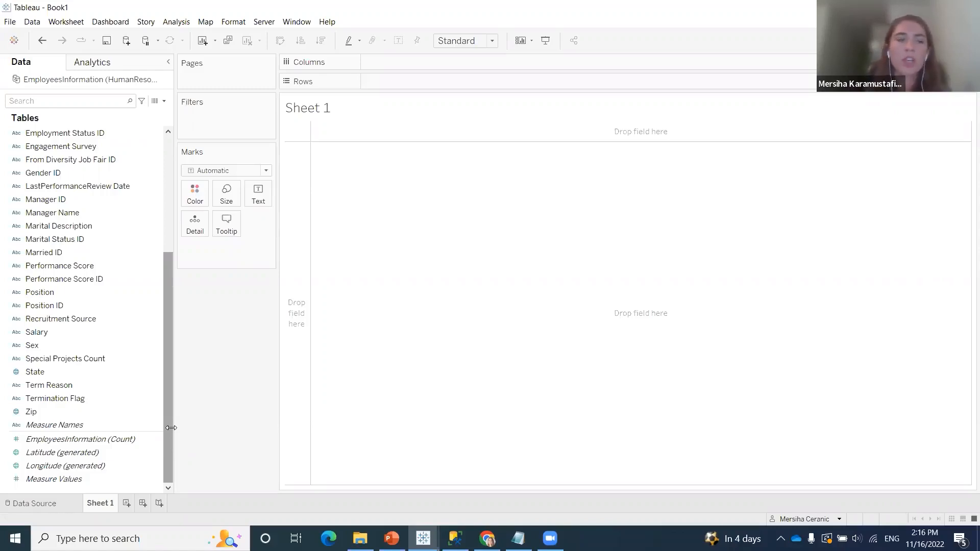
scroll(161, 324, "up", 5)
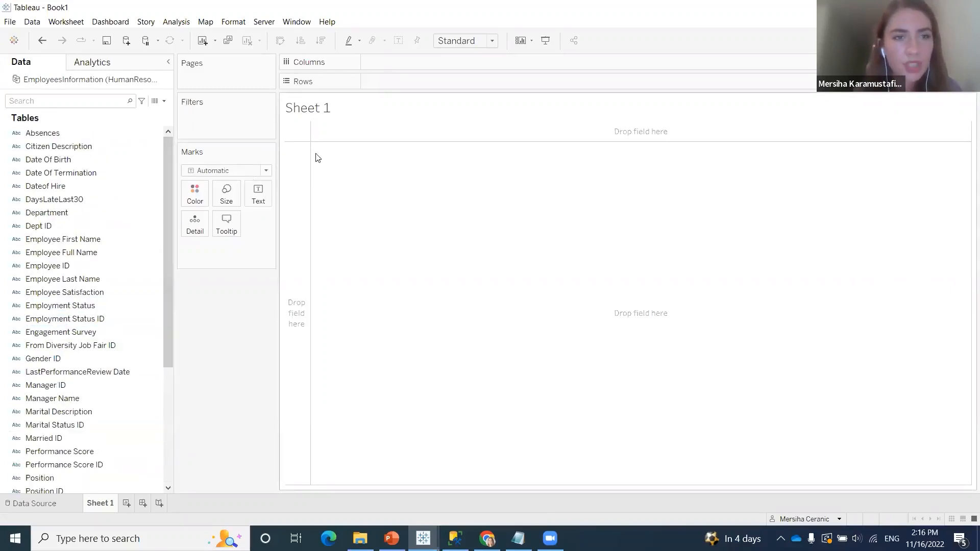
Rename the worksheet Sheet 1 as "Employees Overview"
right_click(99, 503)
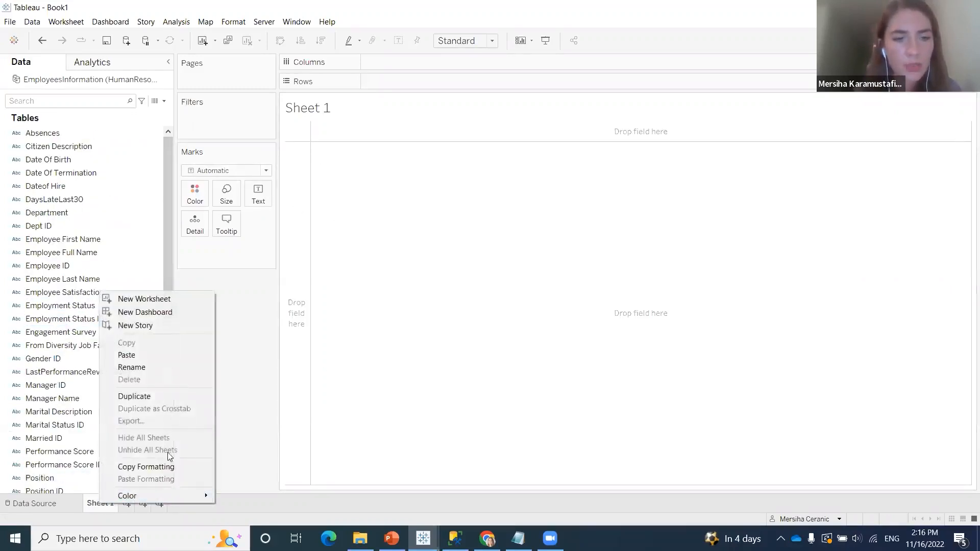
left_click(182, 368)
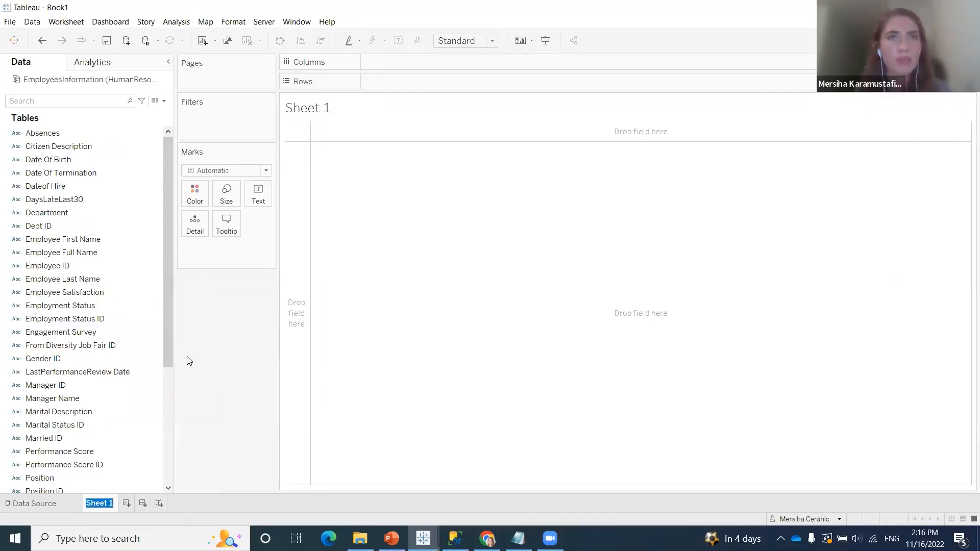
type("Employees Overiew")
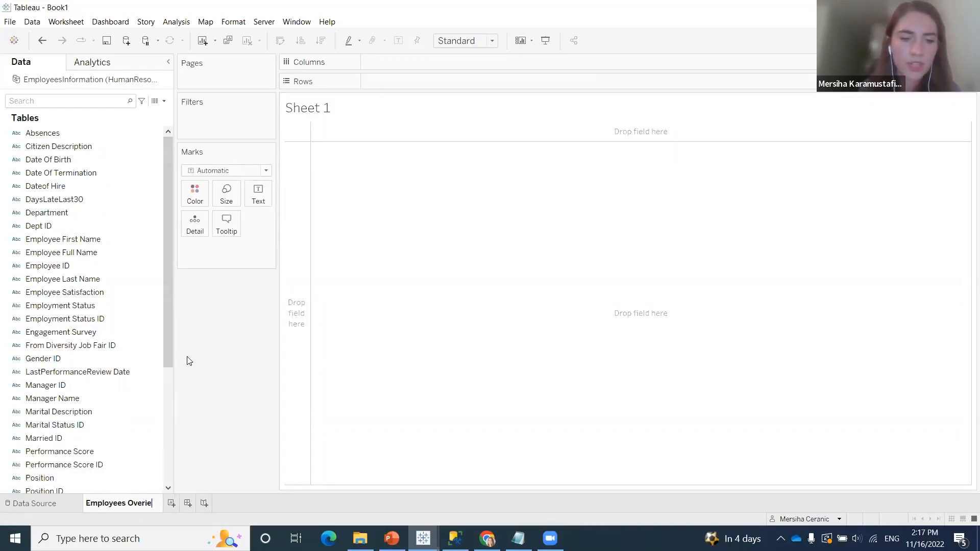
key("BackSpace")
key("BackSpace")
key("BackSpace")
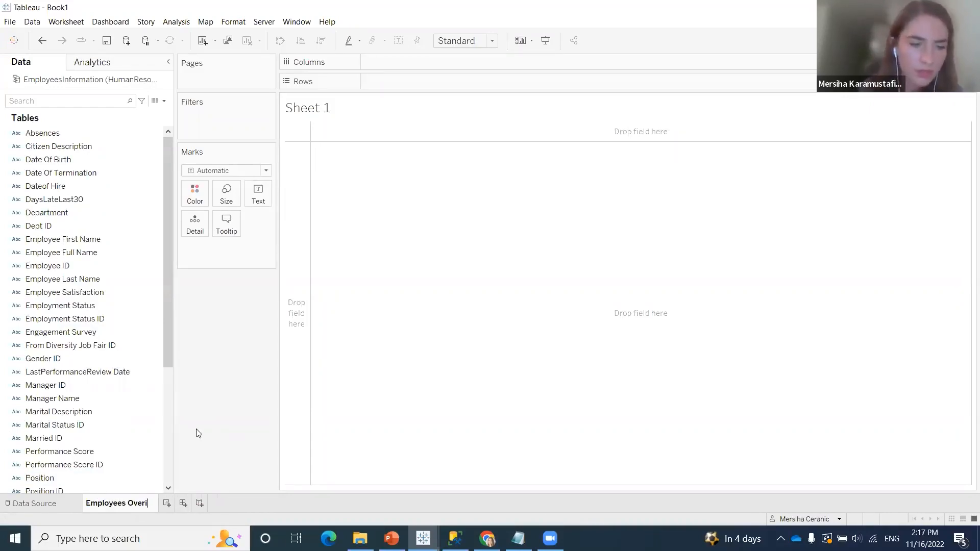
type("view")
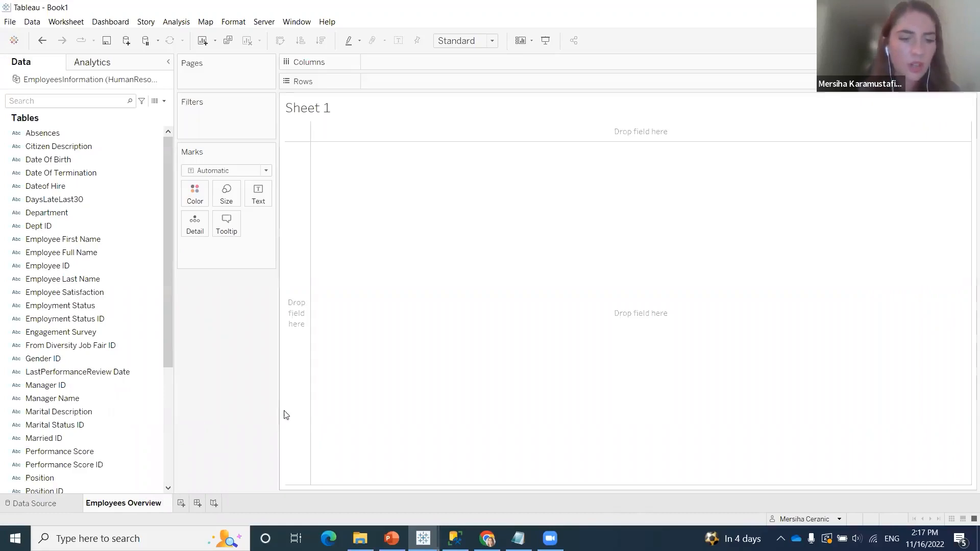
key("Return")
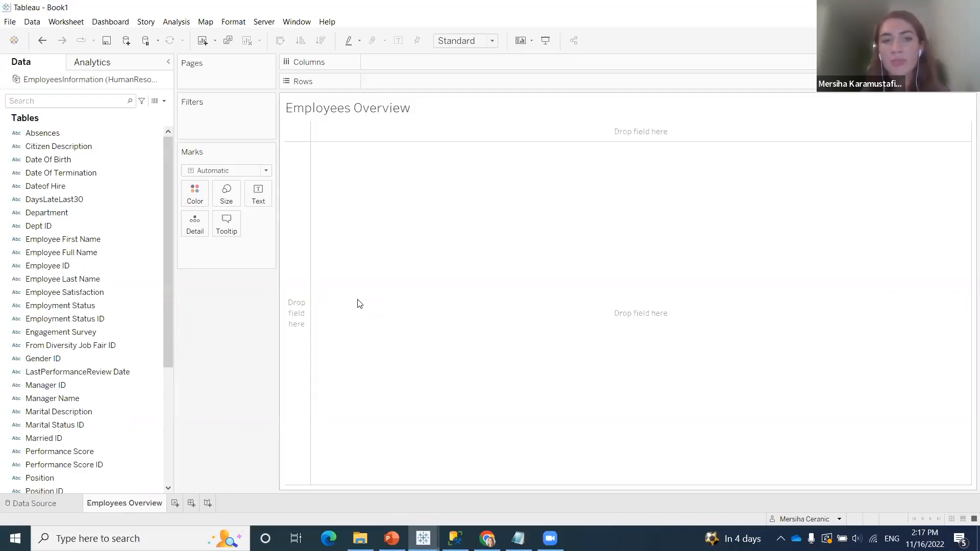
Place the Employee Full Name field on the Rows shelf of the Employees Overview sheet
left_click_drag(113, 252, 448, 81)
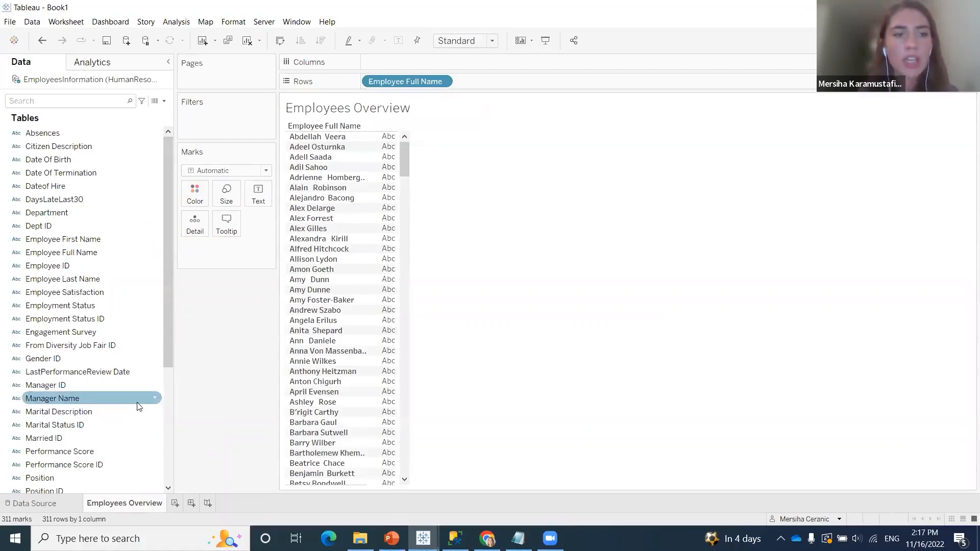
Add Dateof Hire to the Rows shelf after Employee Full Name and insert Date Of Birth between the two
left_click(98, 249)
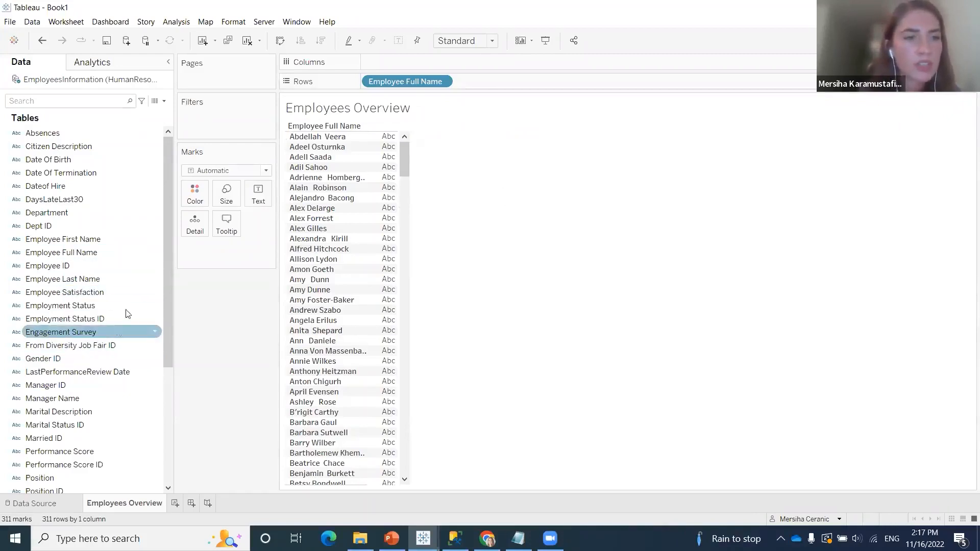
left_click_drag(102, 185, 568, 85)
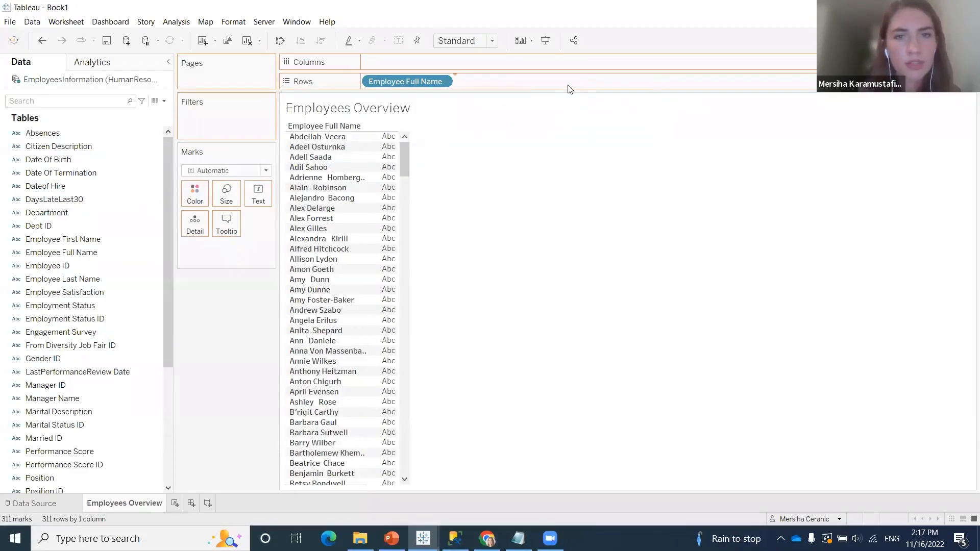
left_click(100, 213)
left_click(94, 172)
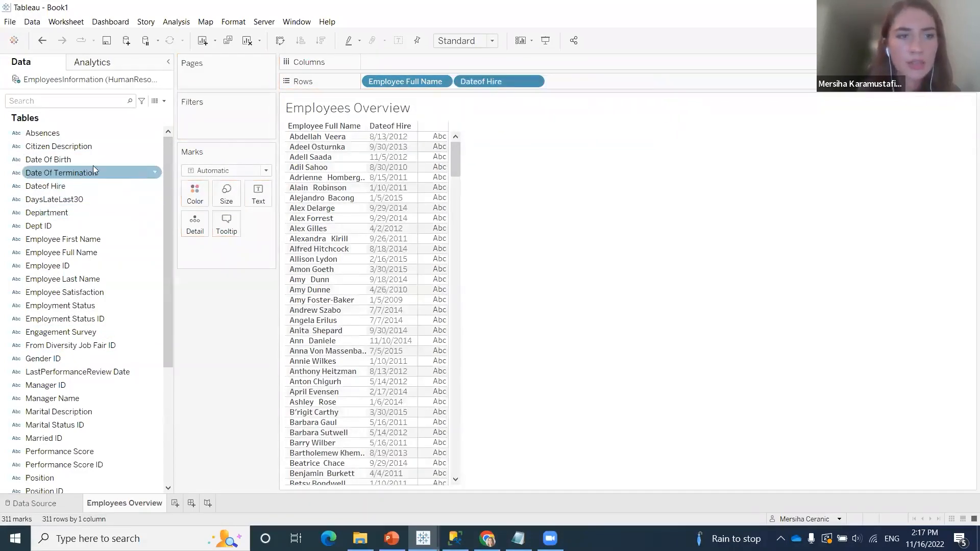
left_click(66, 161)
left_click_drag(78, 162, 458, 83)
Append Date Of Termination and Employment Status to the Rows shelf after Dateof Hire
left_click(85, 199)
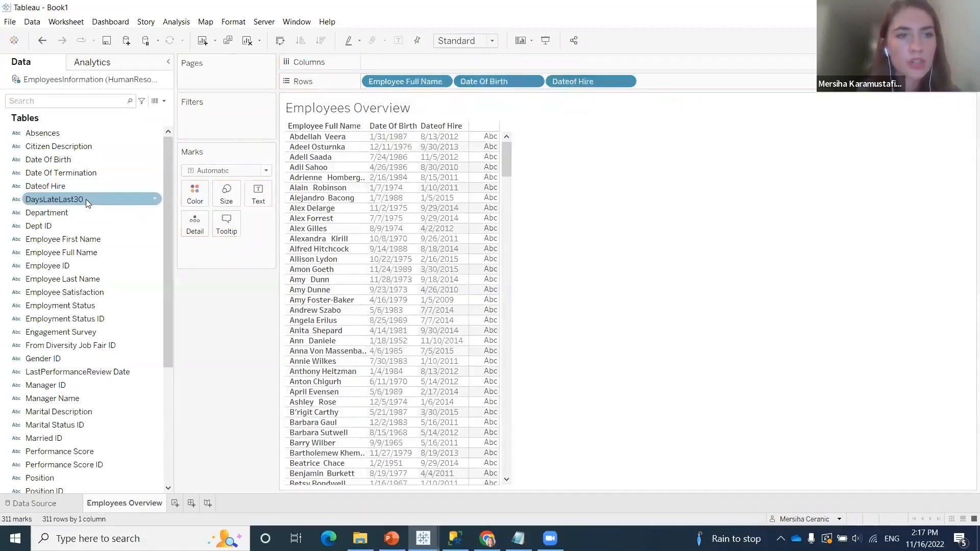
left_click(101, 173)
mouse_move(103, 169)
left_mouse_down()
mouse_move(523, 175)
mouse_move(618, 161)
mouse_move(686, 79)
left_mouse_up()
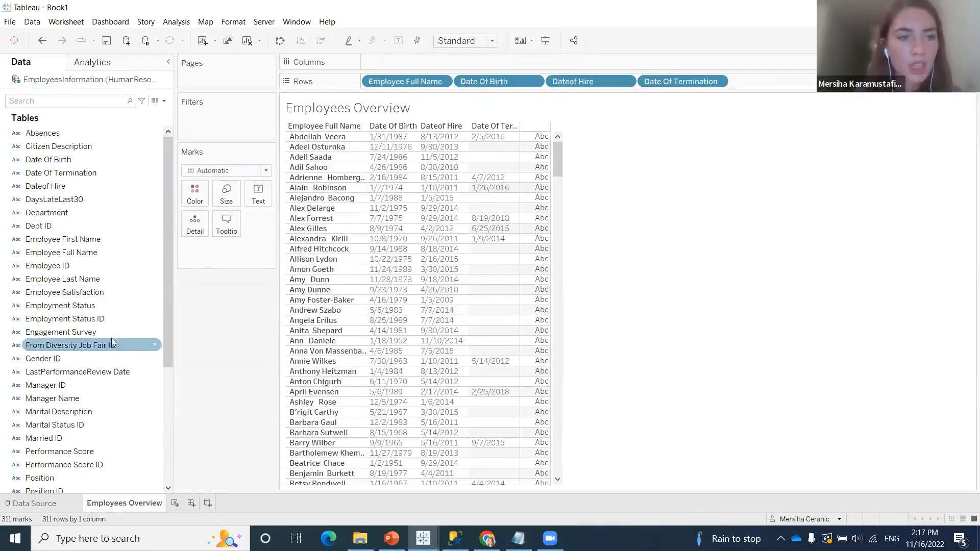
scroll(98, 297, "down", 3)
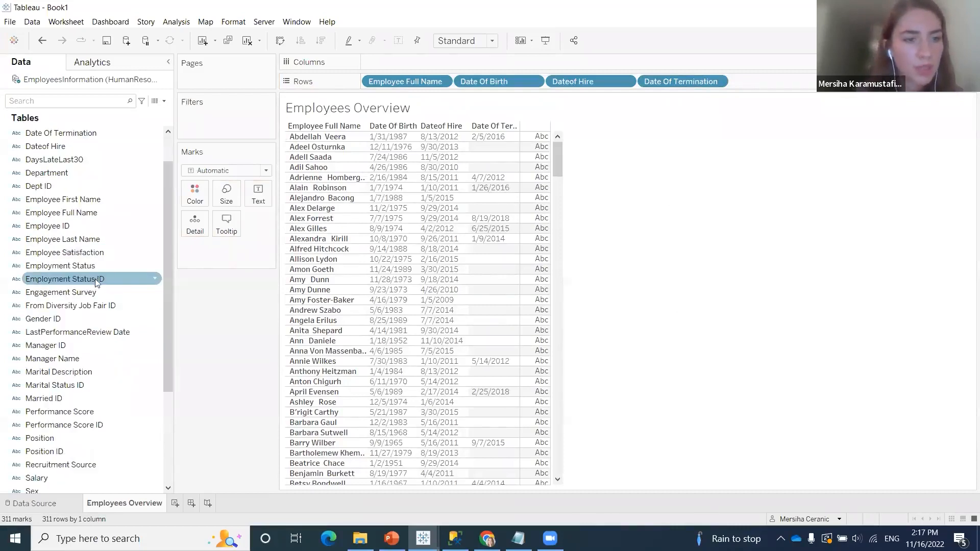
left_click_drag(133, 266, 802, 82)
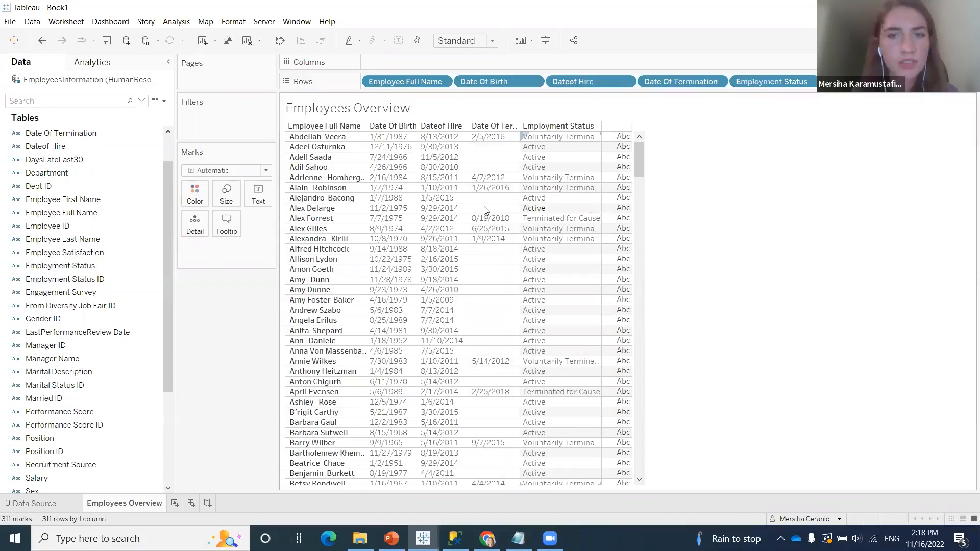
Insert Position and Department before Employment Status on the Rows shelf, and Citizen Description between Date Of Birth and Dateof Hire
scroll(111, 357, "down", 3)
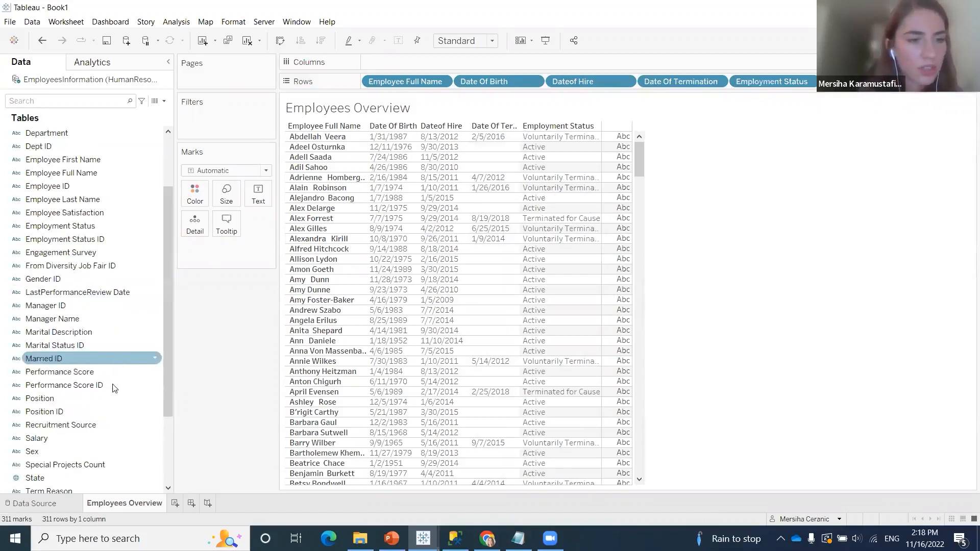
scroll(108, 445, "down", 3)
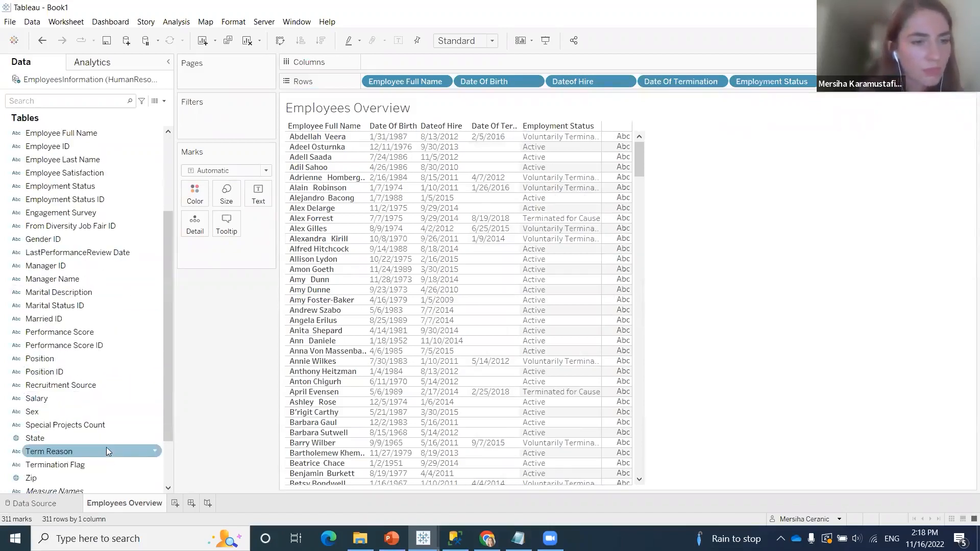
left_click_drag(73, 358, 733, 83)
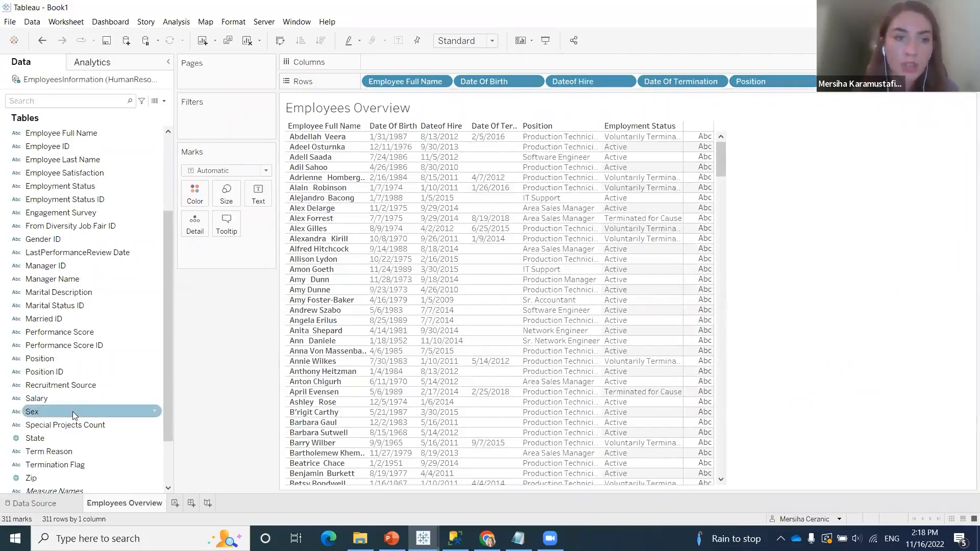
scroll(73, 412, "up", 3)
left_click_drag(94, 214, 796, 83)
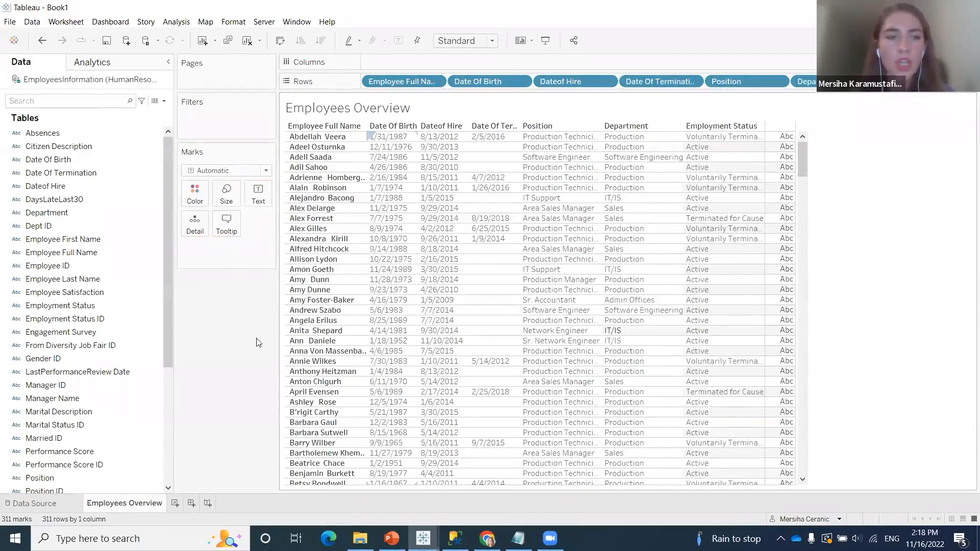
left_click(100, 306)
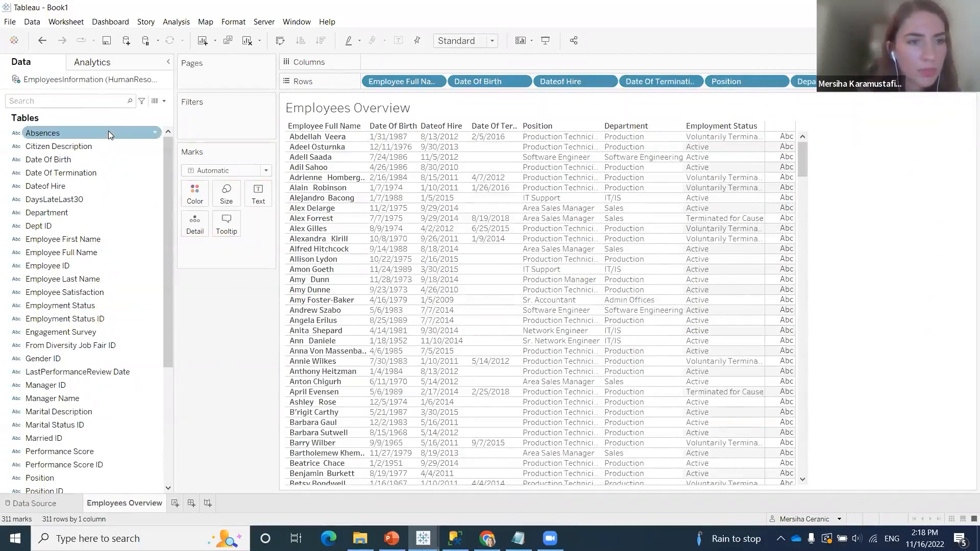
left_click_drag(112, 154, 535, 86)
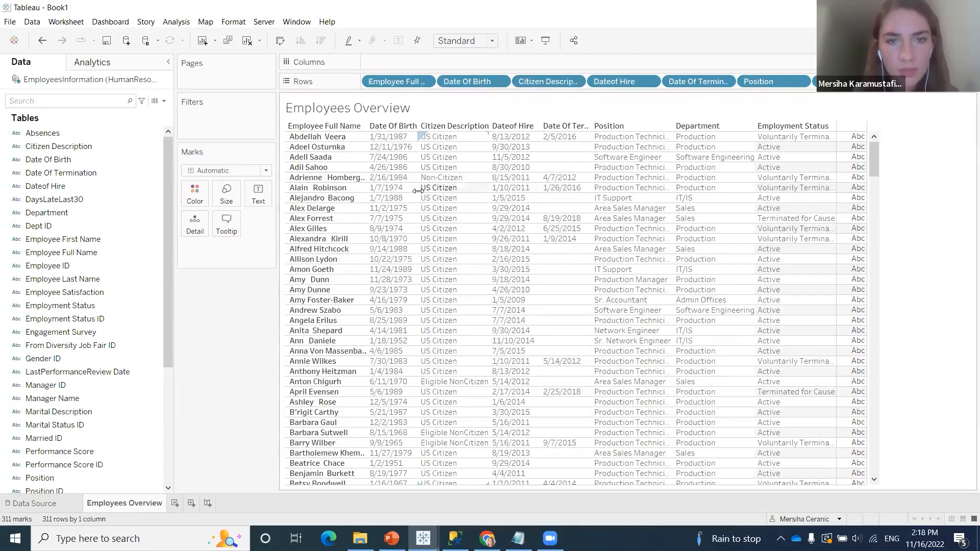
Widen the Date Of Birth, Employee Full Name and Position columns of the table and check its rows
left_click_drag(424, 190, 431, 190)
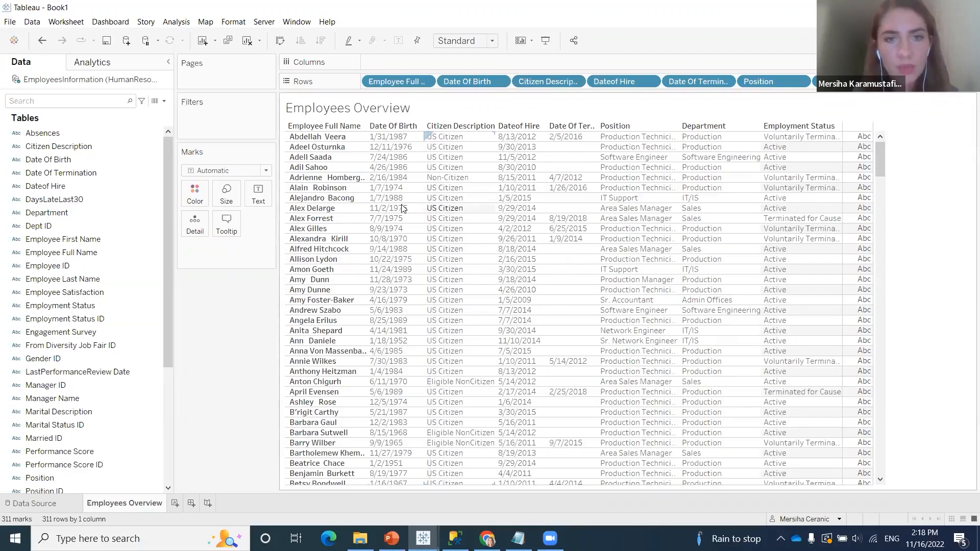
left_click_drag(368, 199, 375, 199)
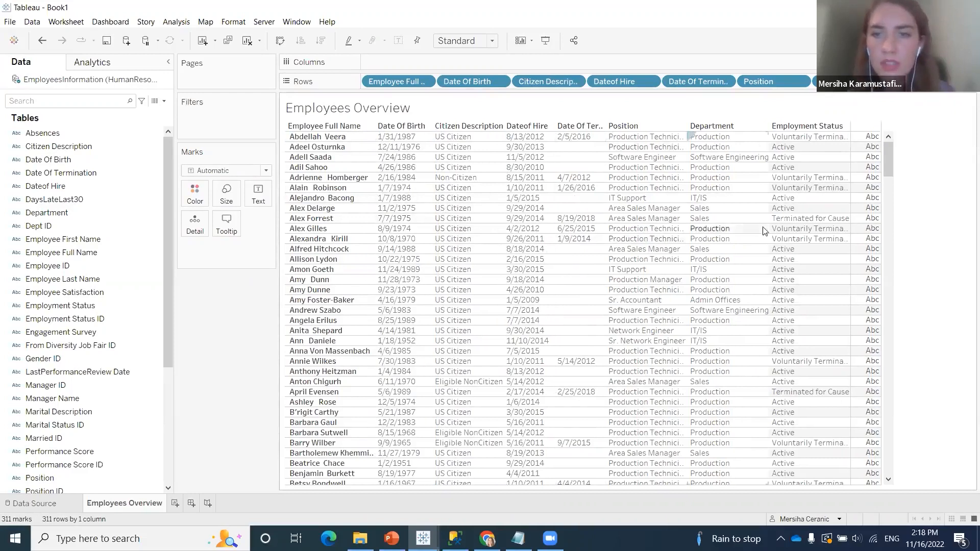
left_click_drag(689, 200, 701, 200)
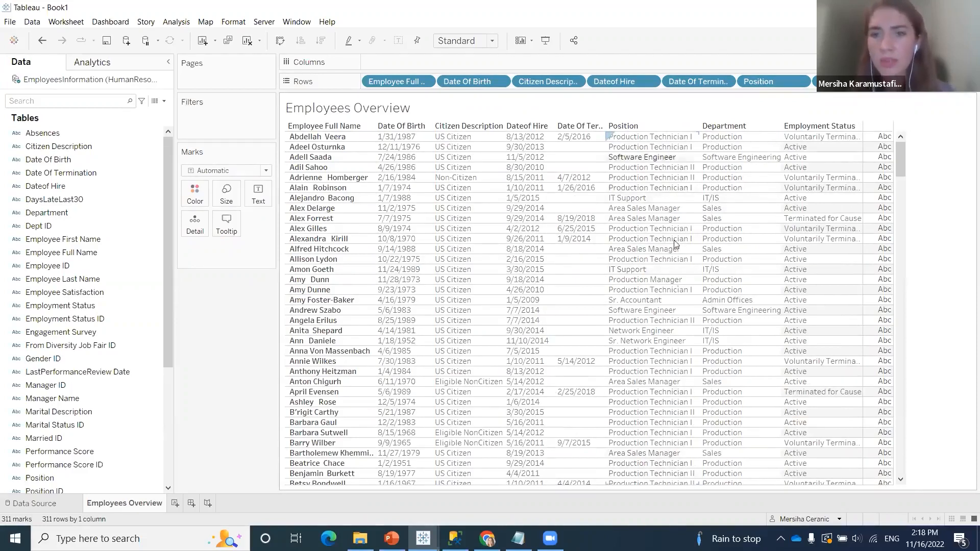
scroll(670, 316, "down", 2)
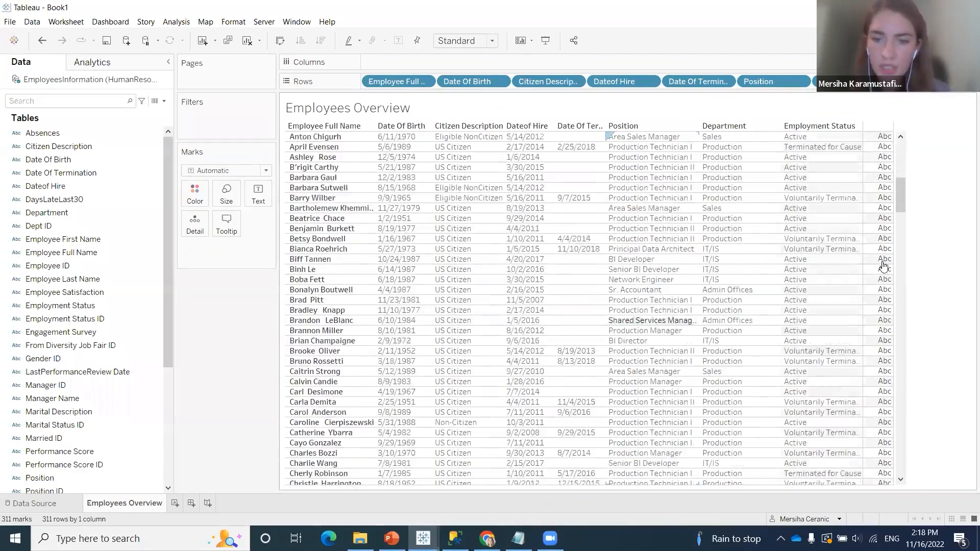
scroll(903, 204, "down", 9)
scroll(891, 139, "up", 10)
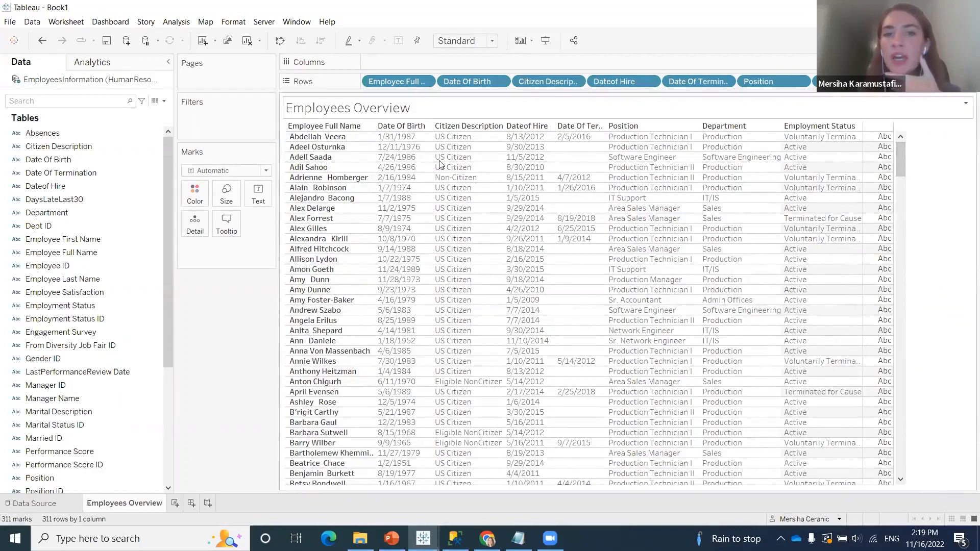
Create a calculated field named "Empty Field" with the formula NULL
mouse_move(886, 135)
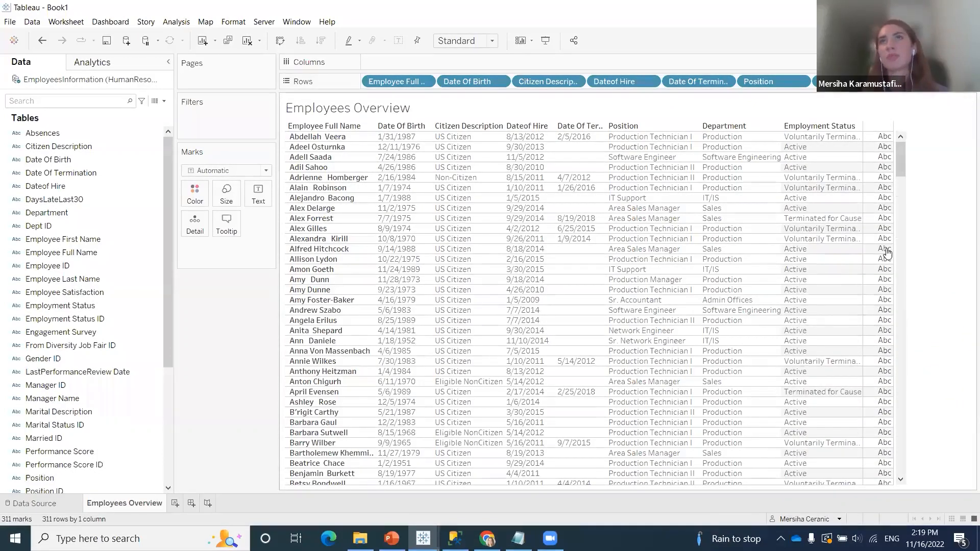
mouse_move(887, 252)
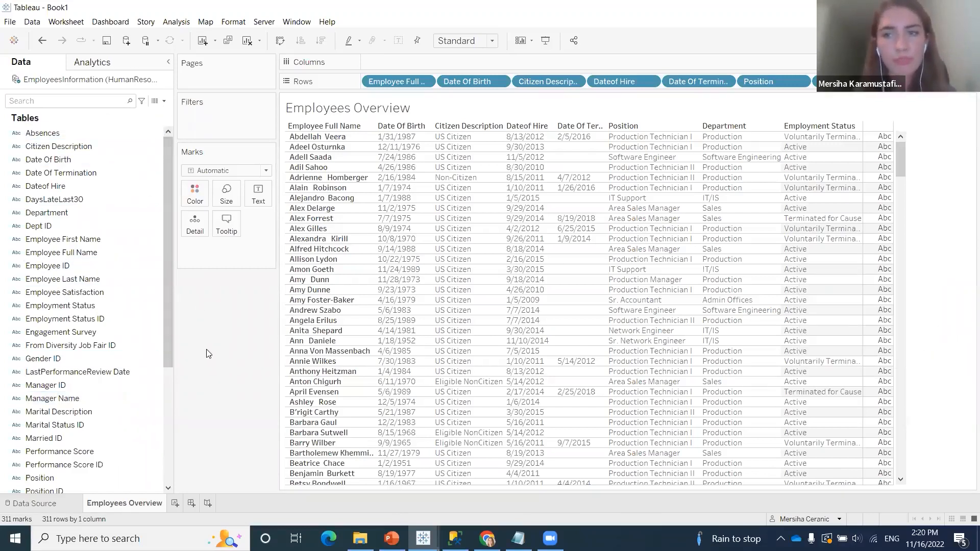
left_click(162, 102)
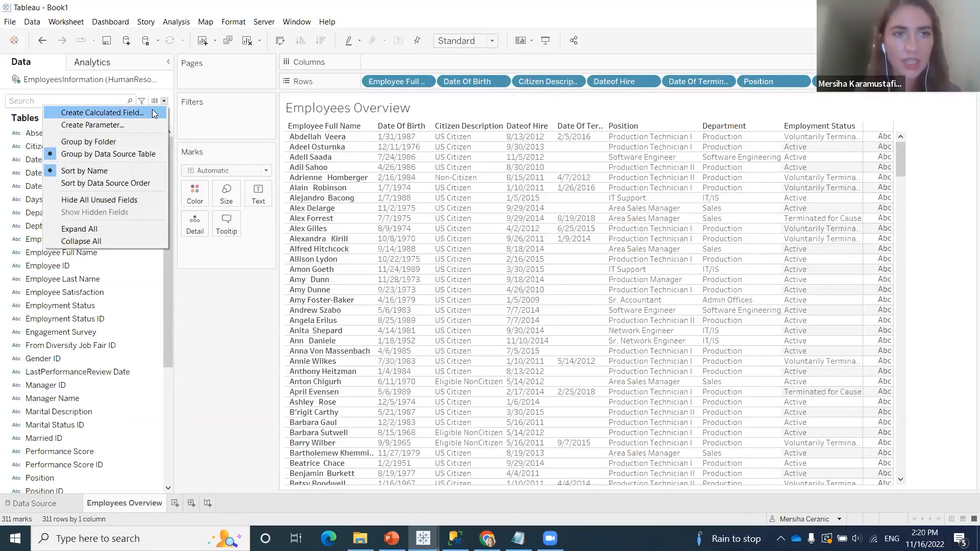
left_click(152, 109)
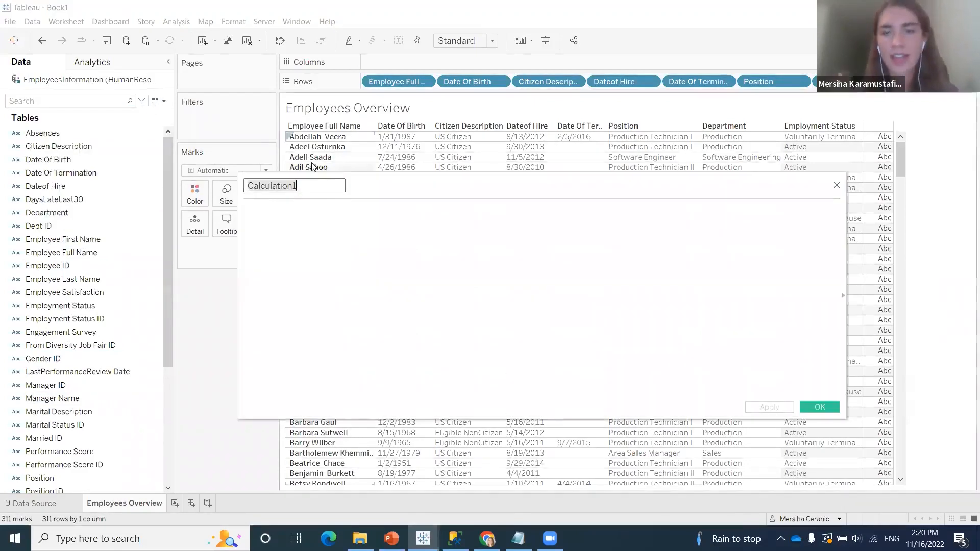
type("Empty Field")
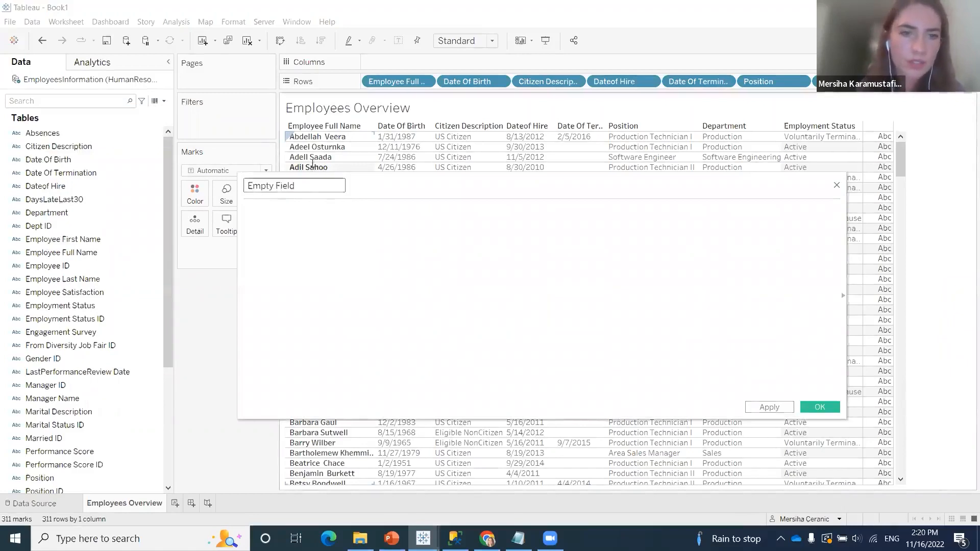
left_click(346, 228)
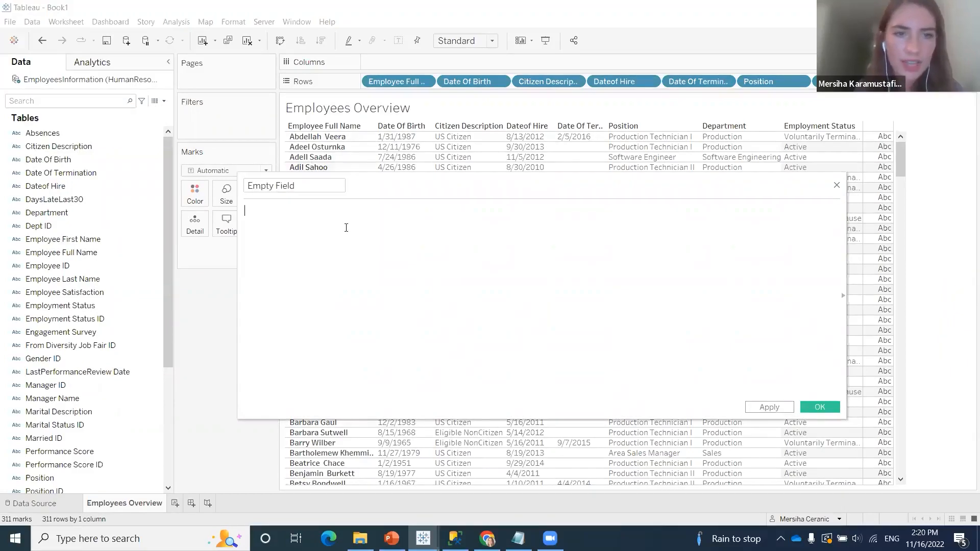
type("Nu")
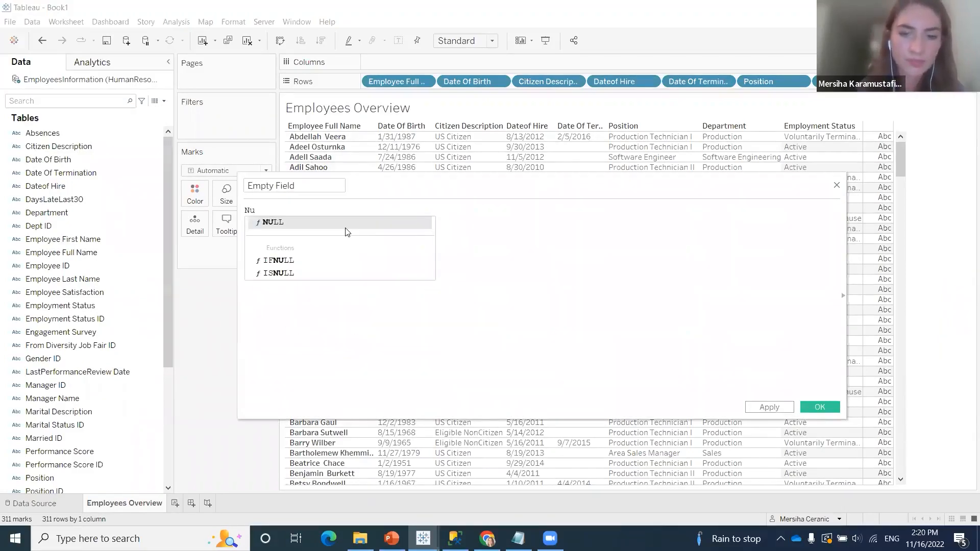
left_click(347, 228)
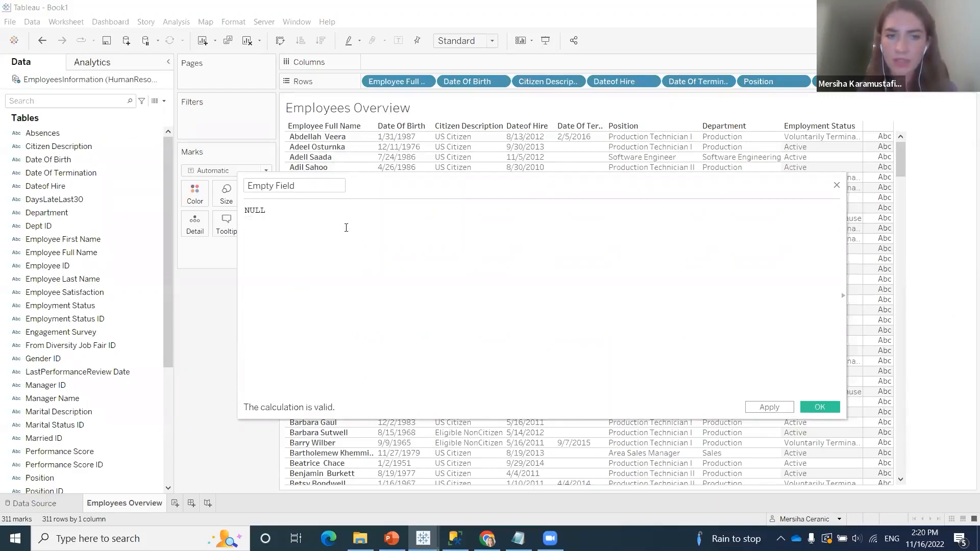
left_click(820, 407)
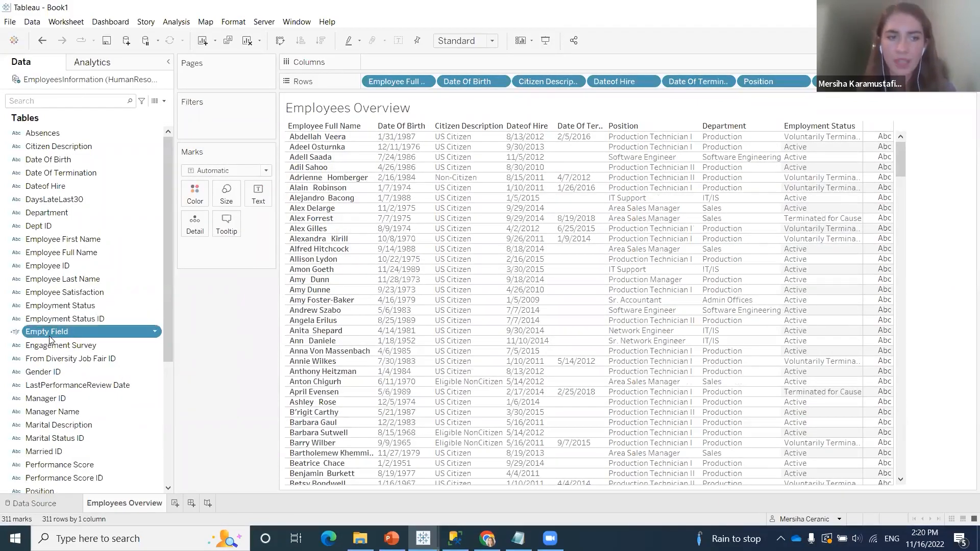
Use Empty Field as the text label on the Marks card and shrink the blank last column of the table
left_click_drag(51, 338, 218, 255)
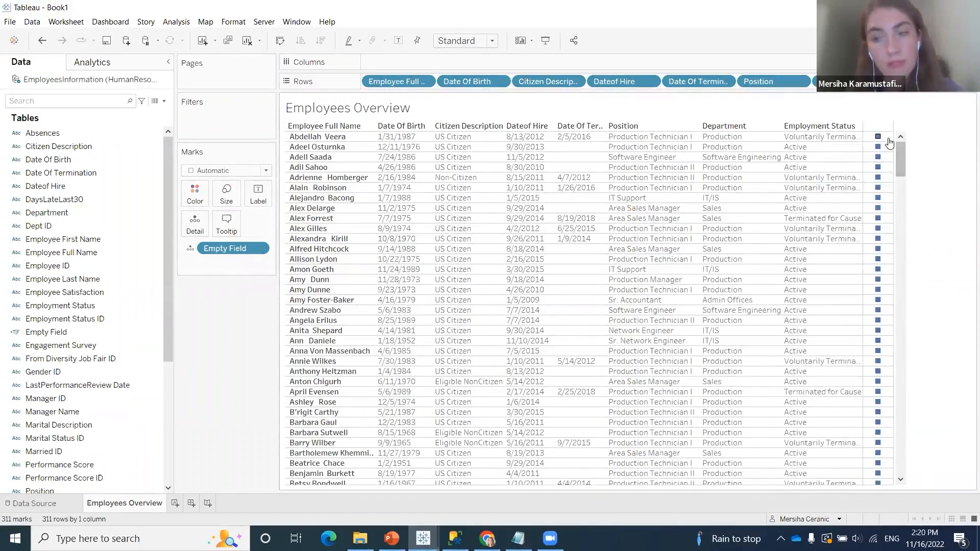
left_click(190, 249)
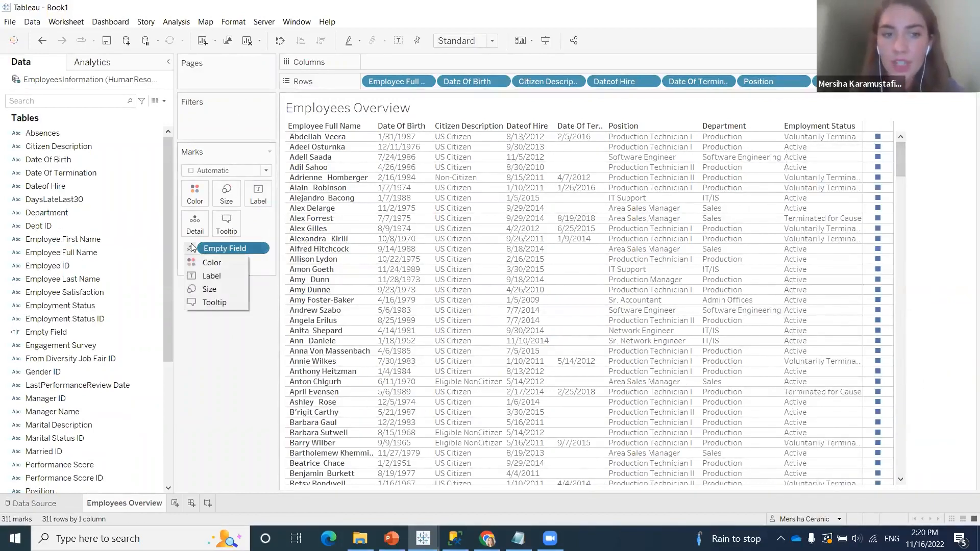
left_click(209, 278)
mouse_move(889, 134)
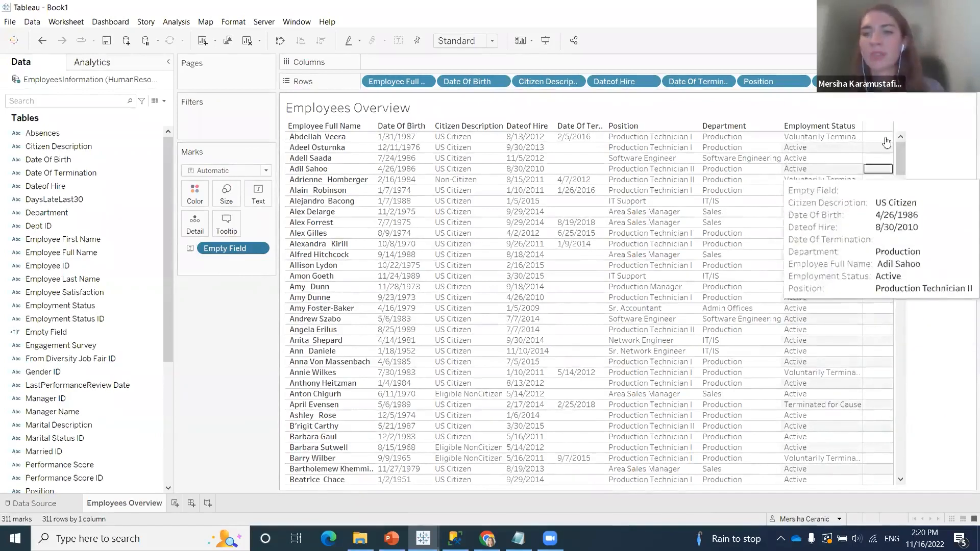
left_click_drag(893, 138, 865, 138)
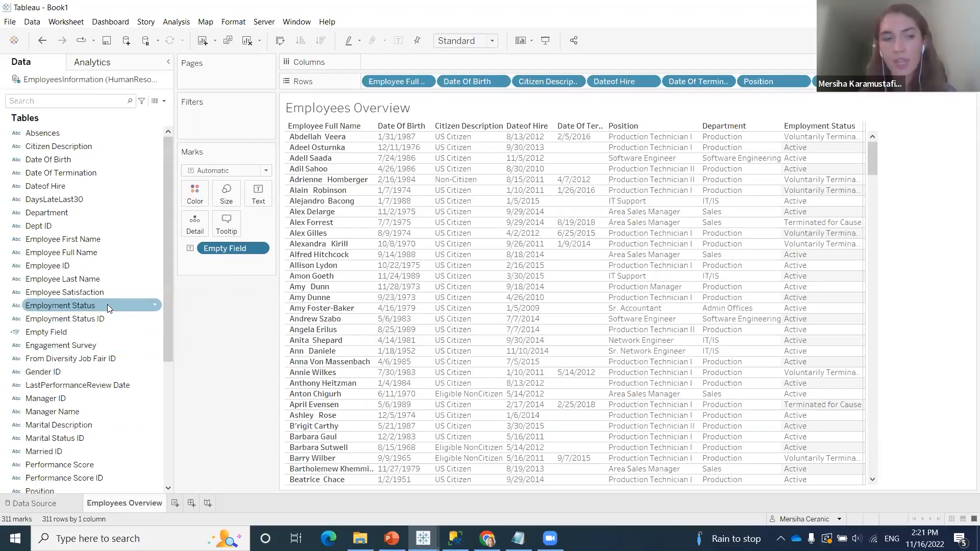
Add Employment Status to the worksheet's filters with the Use all option
left_click_drag(108, 304, 245, 115)
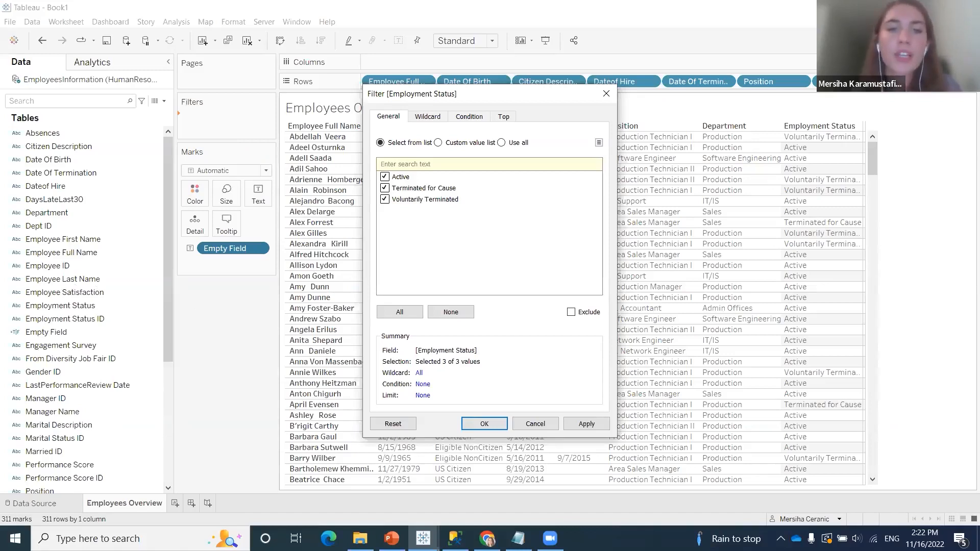
left_click(385, 188)
left_click(385, 176)
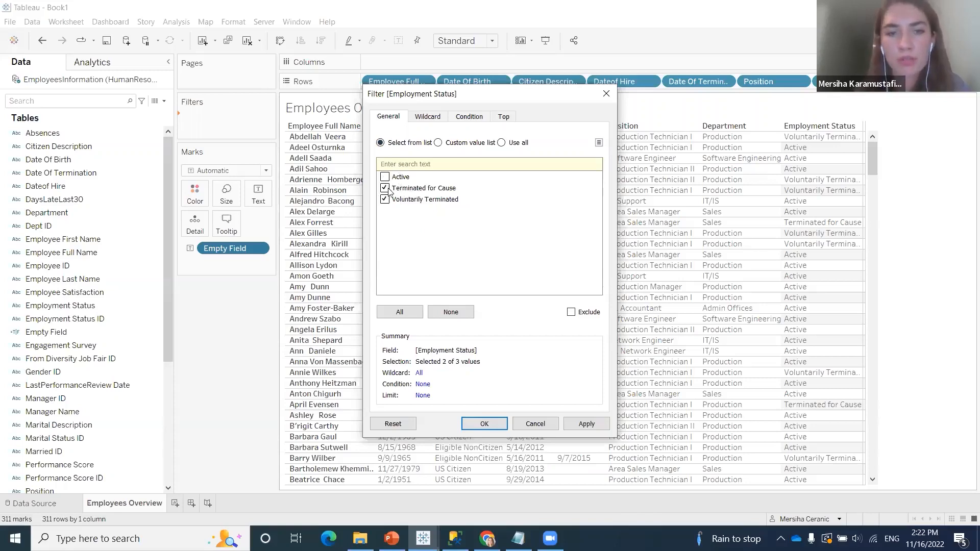
left_click(385, 189)
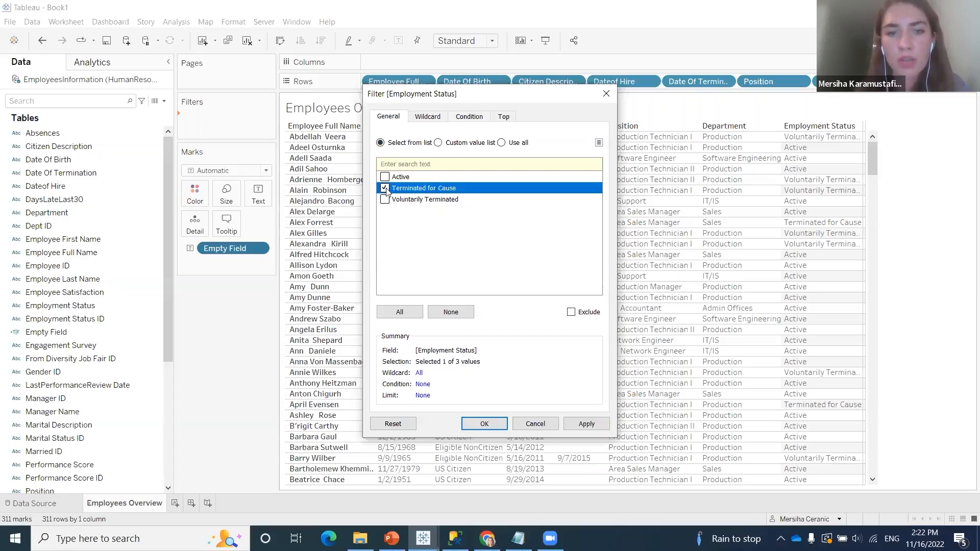
left_click(385, 177)
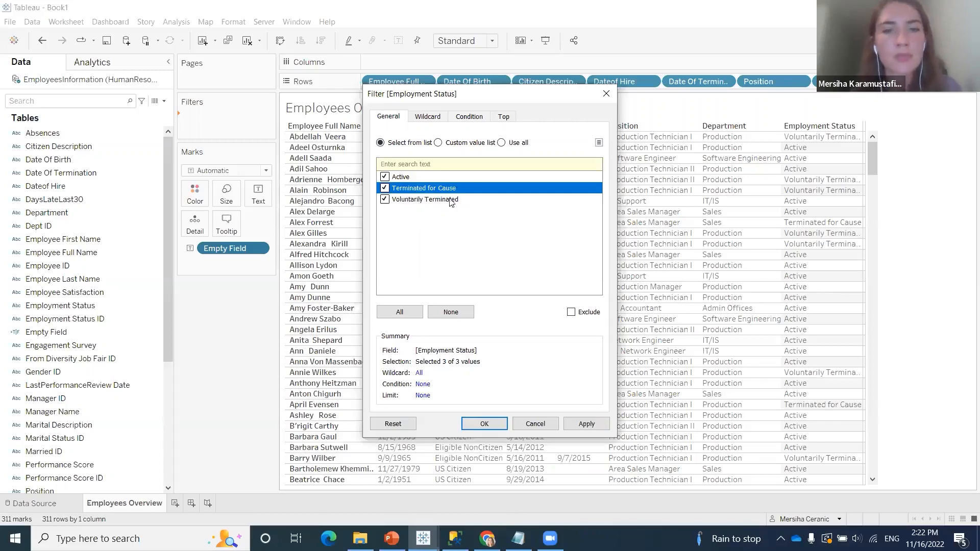
left_click(500, 143)
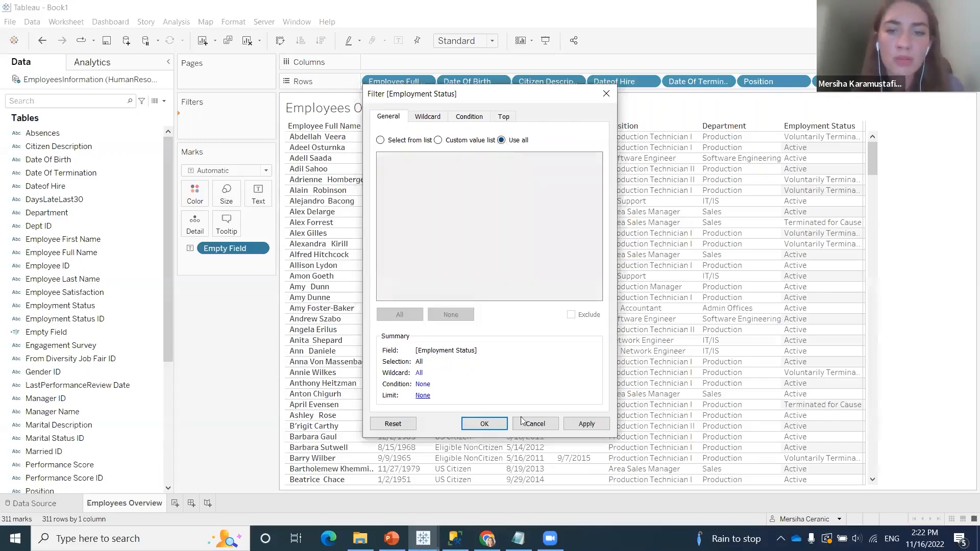
left_click(484, 424)
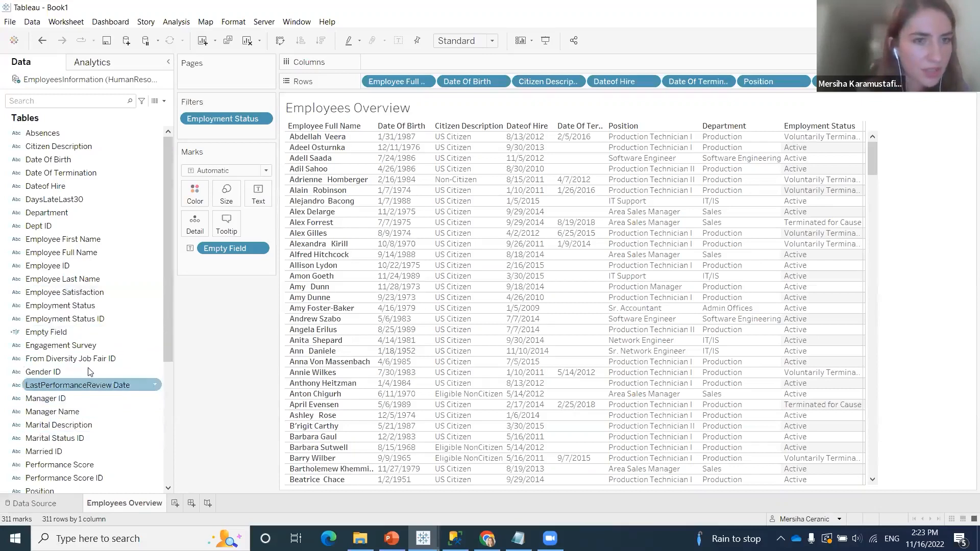
Add Department to the worksheet's filters with the Use all option
scroll(89, 388, "down", 1)
scroll(89, 389, "down", 1)
scroll(88, 403, "up", 2)
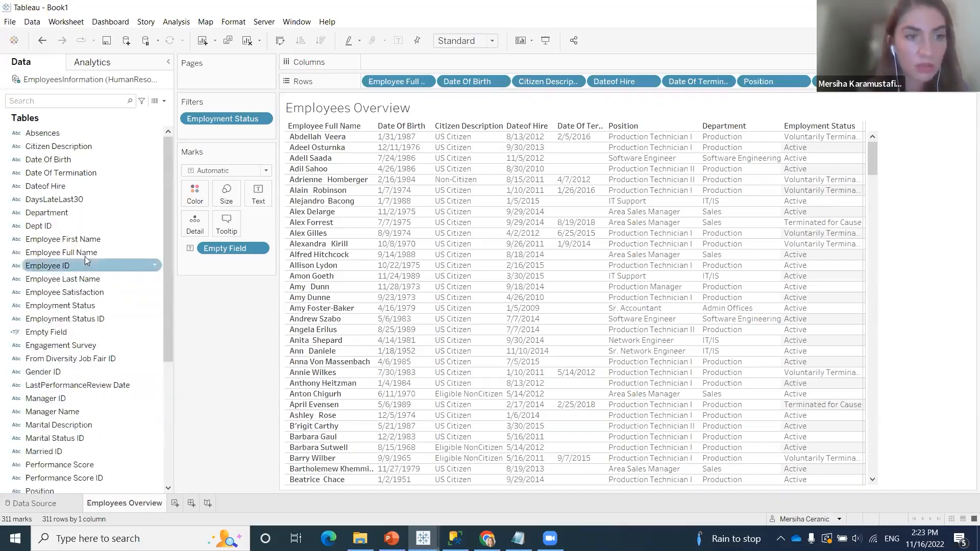
left_click_drag(77, 218, 253, 139)
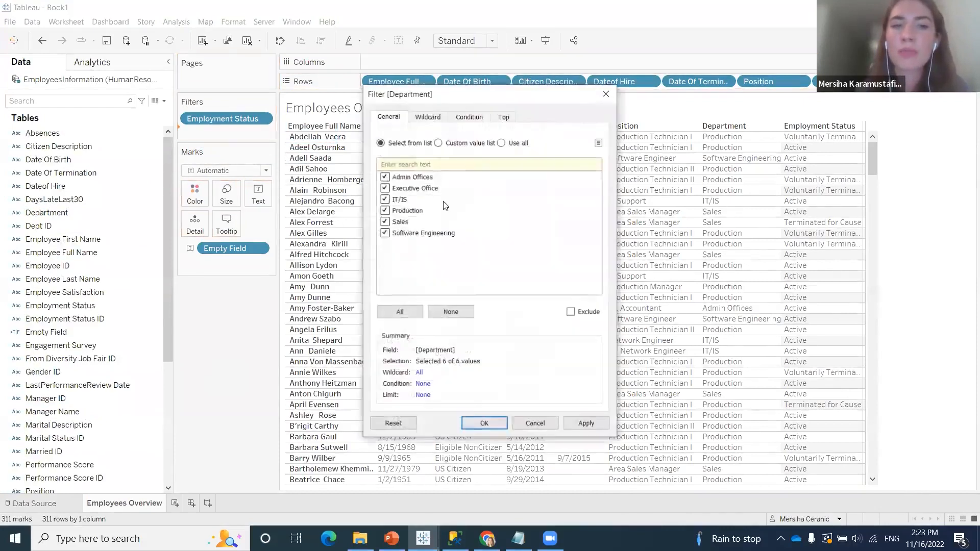
left_click(502, 144)
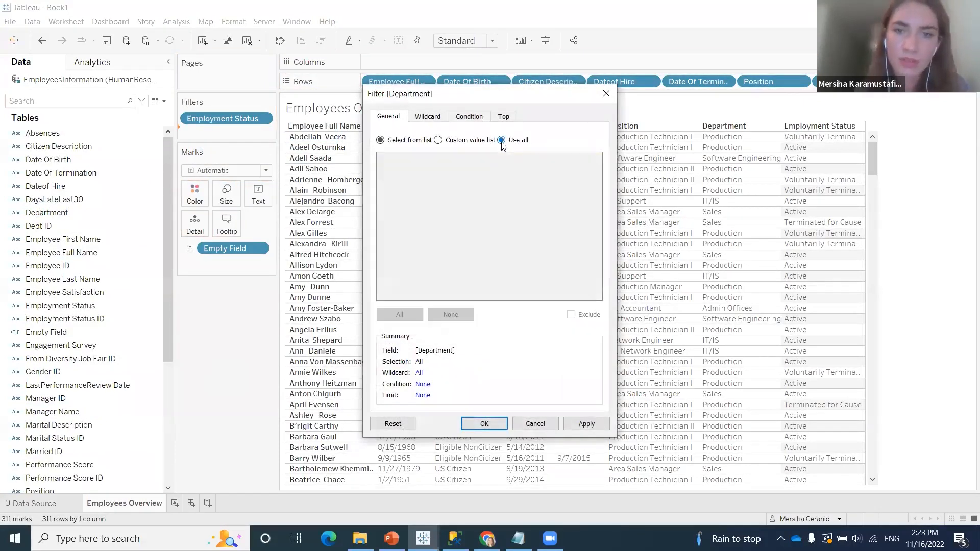
left_click(485, 424)
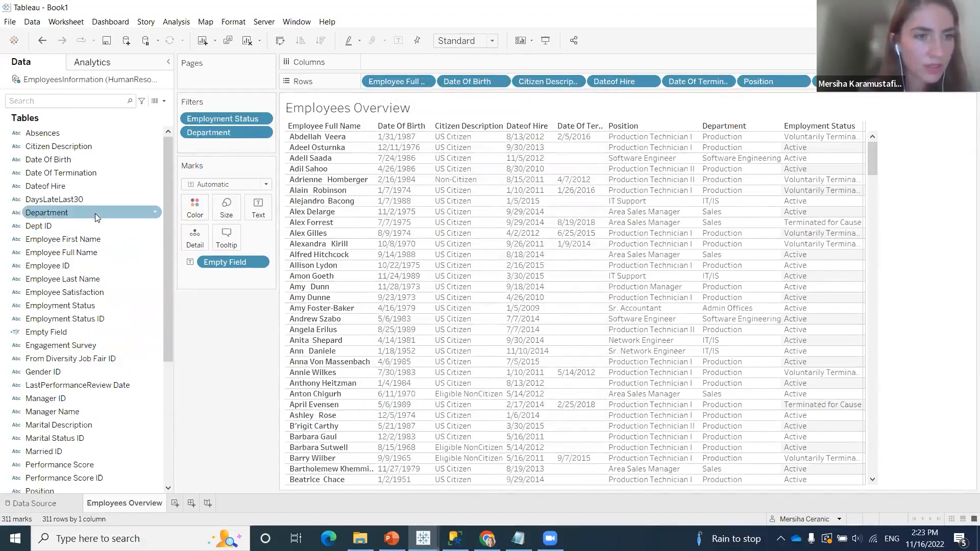
Add Position to the worksheet's filters with the Use all option
scroll(92, 353, "down", 1)
left_click_drag(90, 451, 262, 150)
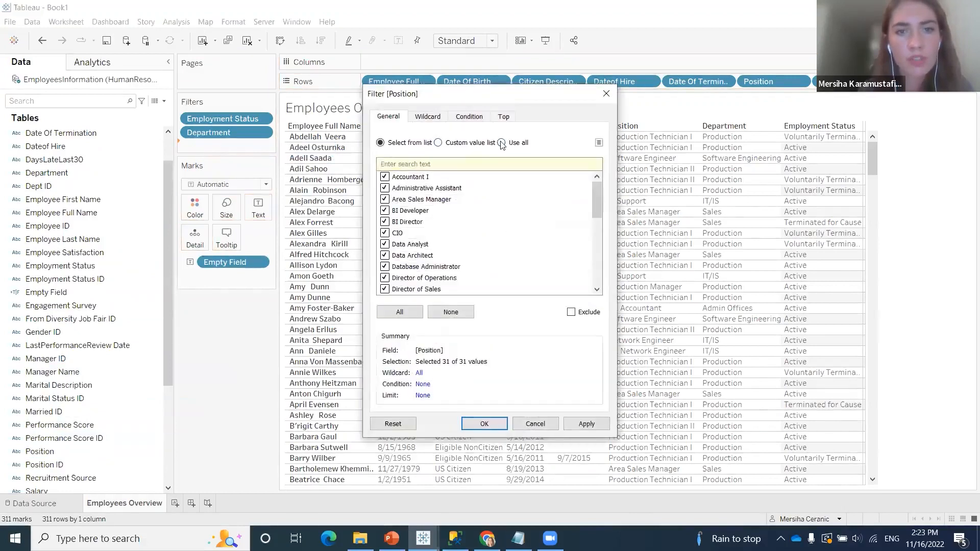
left_click(498, 144)
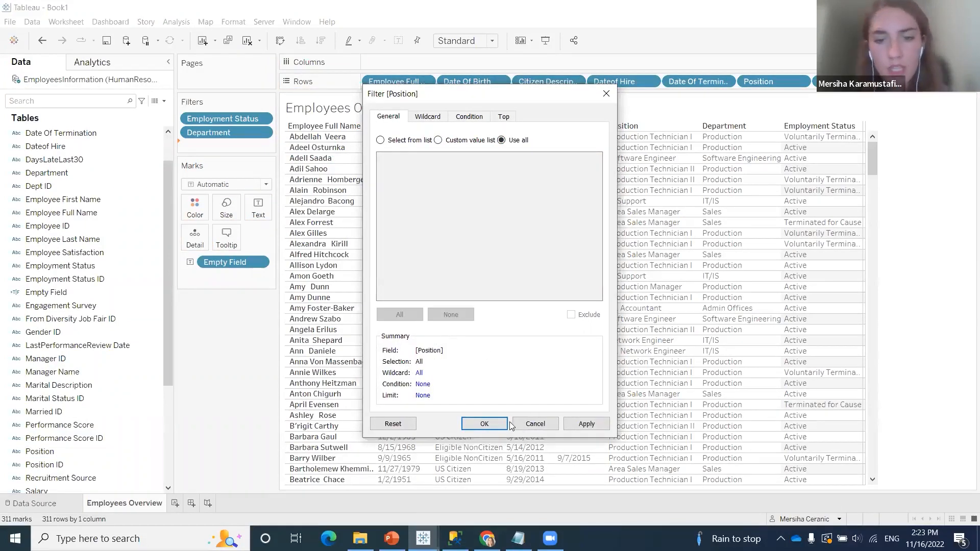
left_click(484, 424)
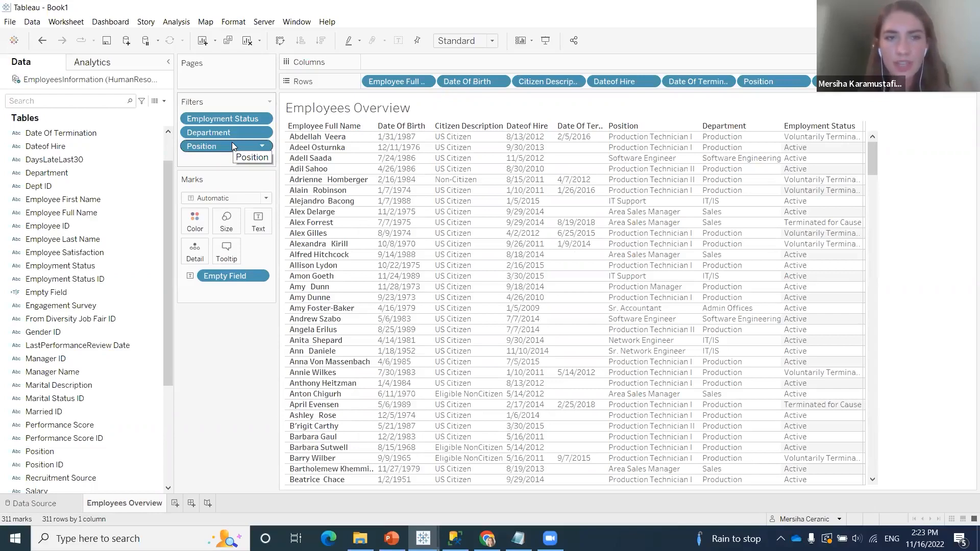
Create a new dashboard and rename it "Company Overview"
left_click(193, 503)
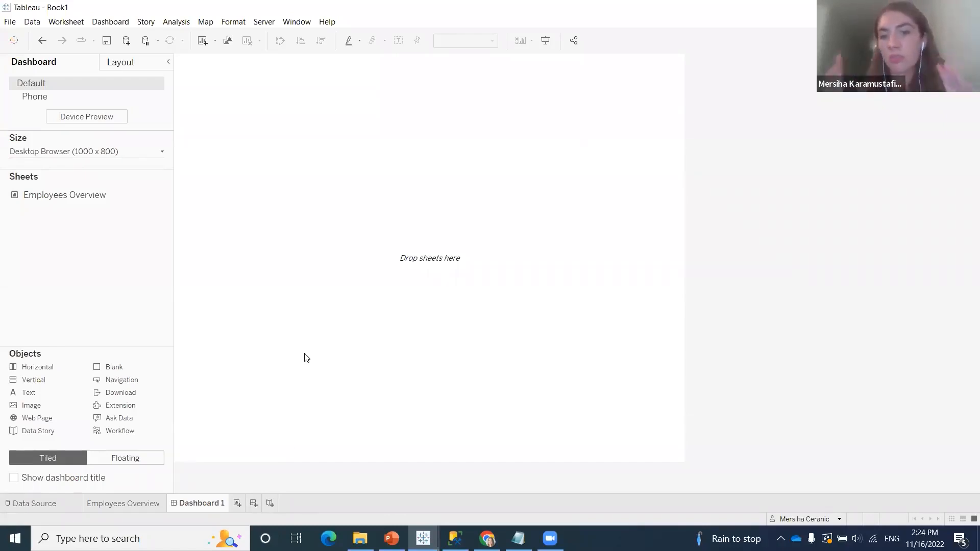
right_click(200, 504)
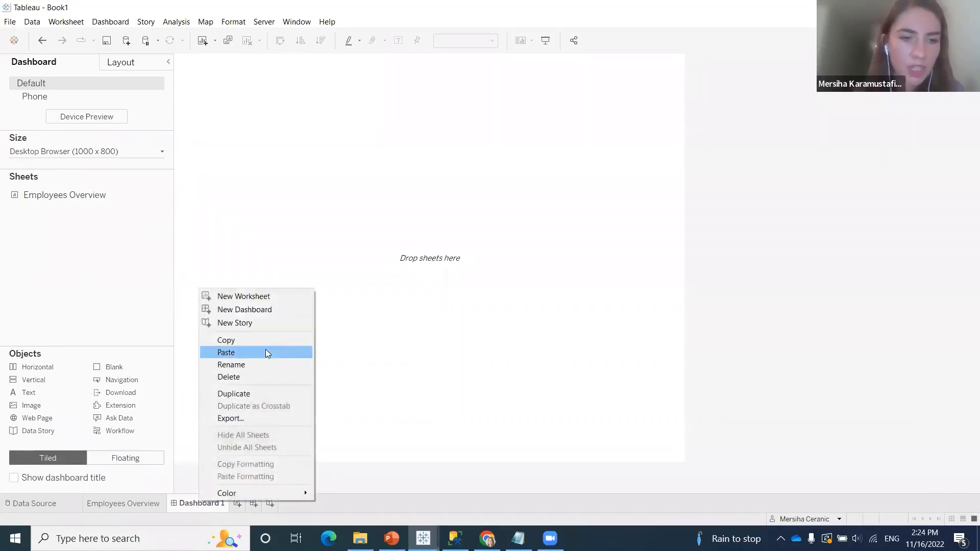
left_click(269, 363)
type("C")
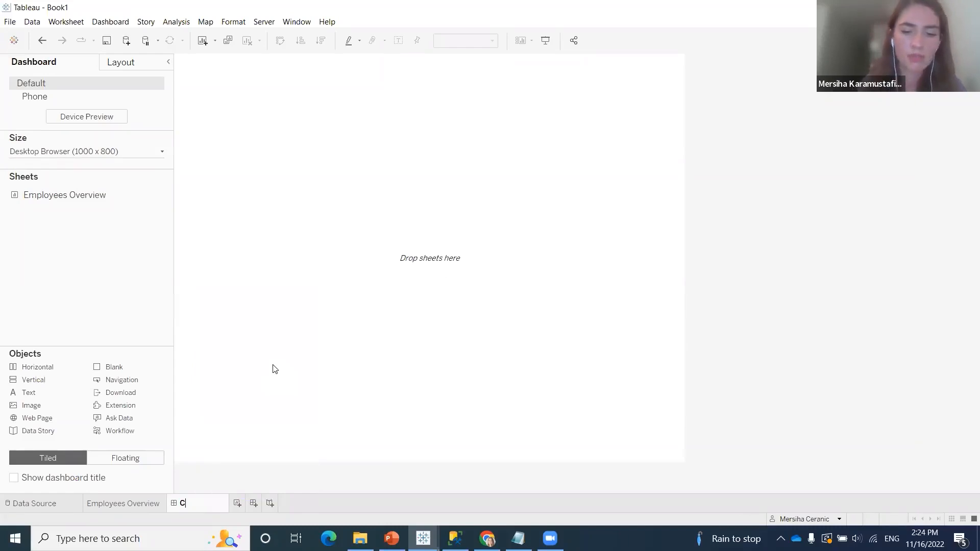
type("ompany Overview")
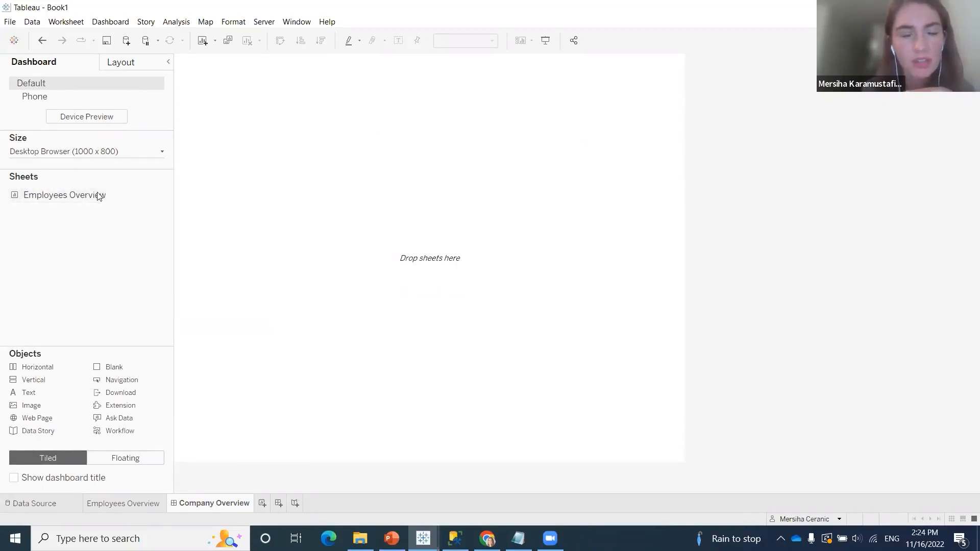
Add the Employees Overview sheet to the Company Overview dashboard
mouse_move(68, 198)
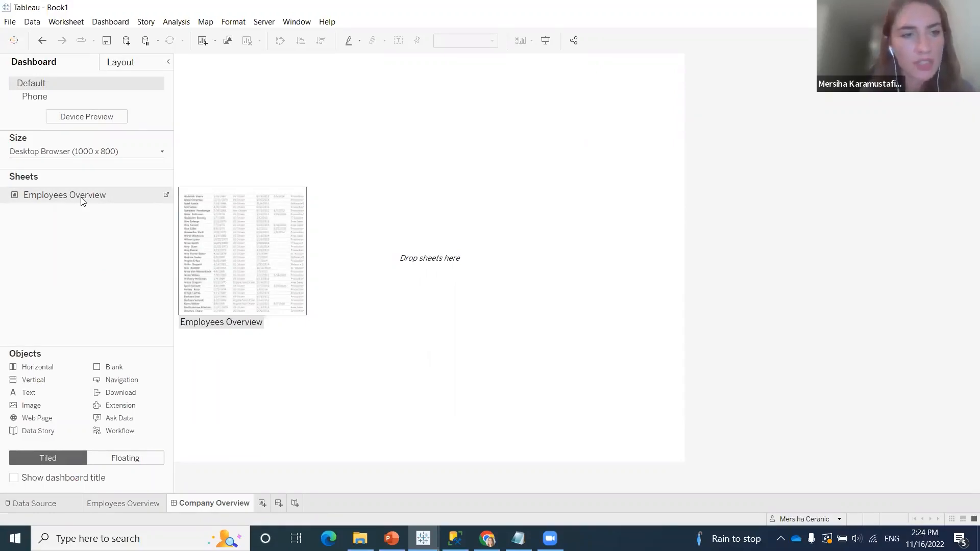
right_click(112, 196)
left_click(163, 202)
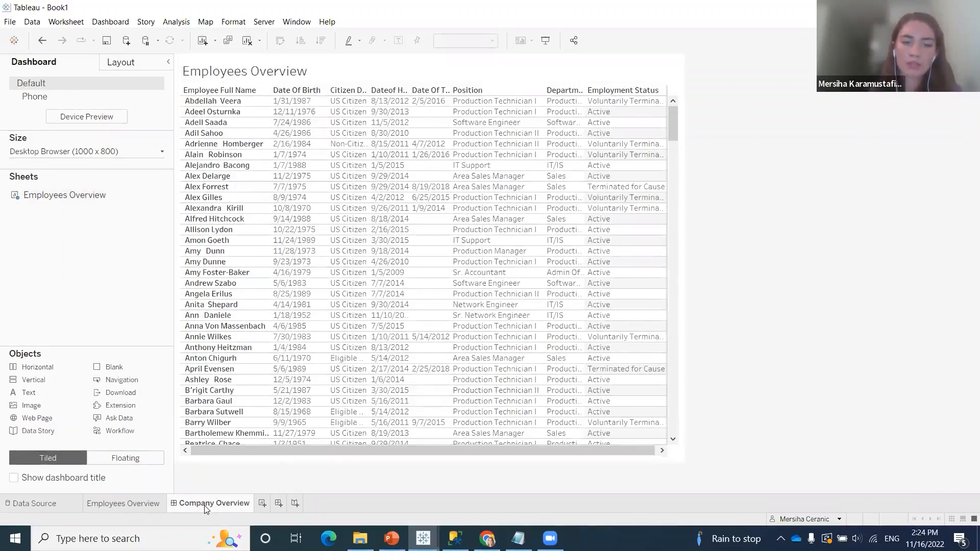
mouse_move(204, 508)
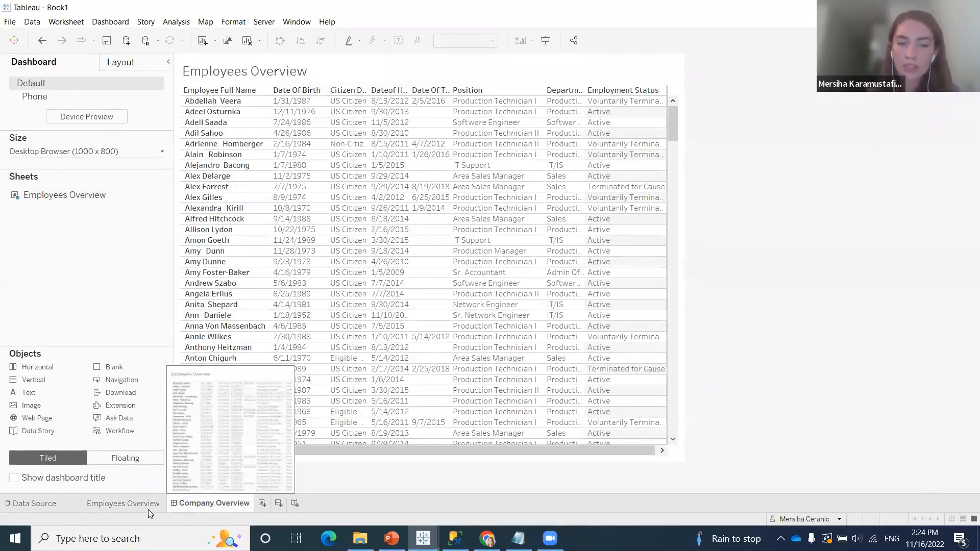
mouse_move(158, 509)
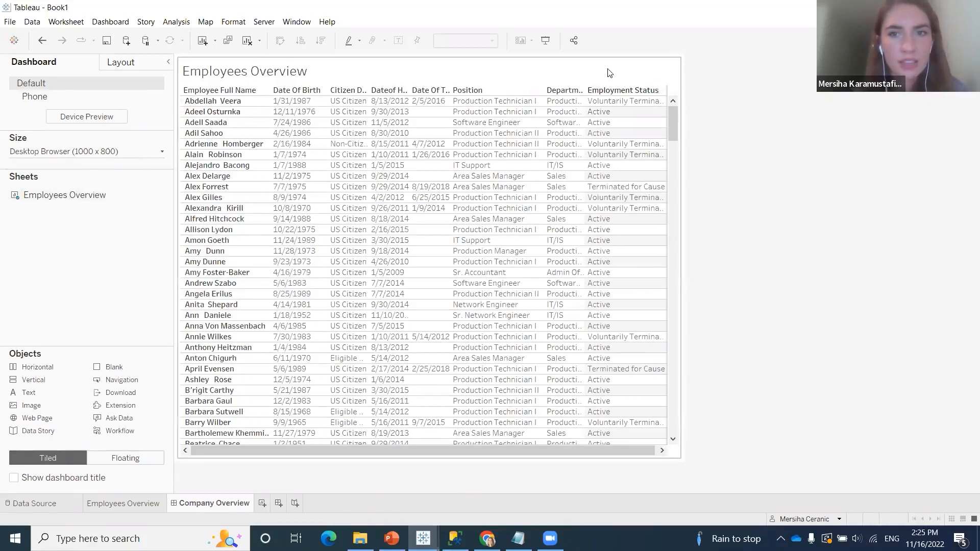
Try the Entire View fit on the dashboard's Employees Overview sheet, and return it to the Standard fit
left_click(676, 102)
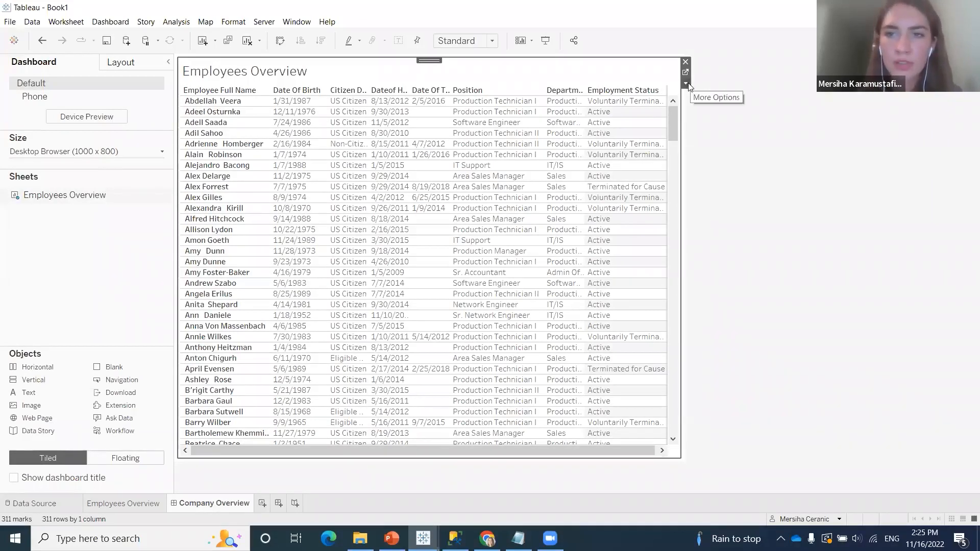
left_click(687, 84)
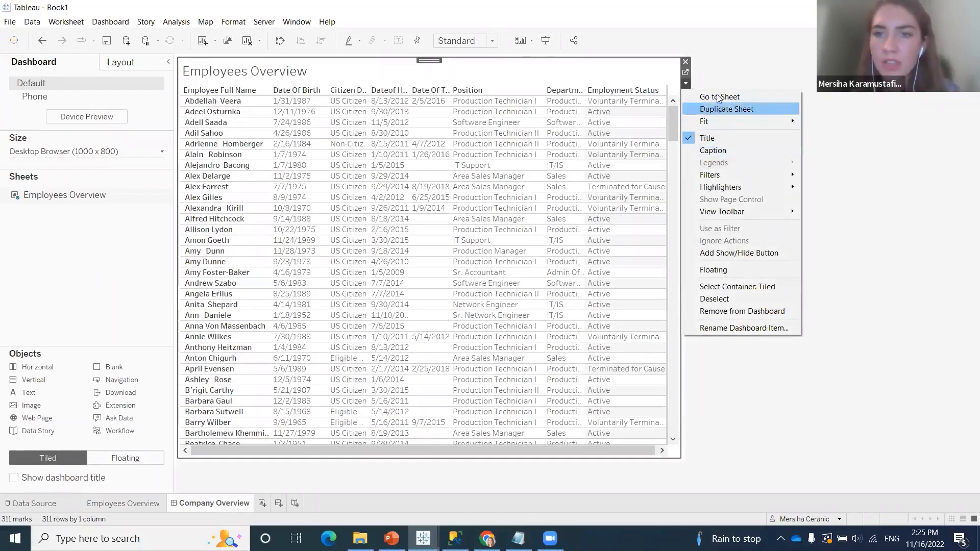
mouse_move(717, 123)
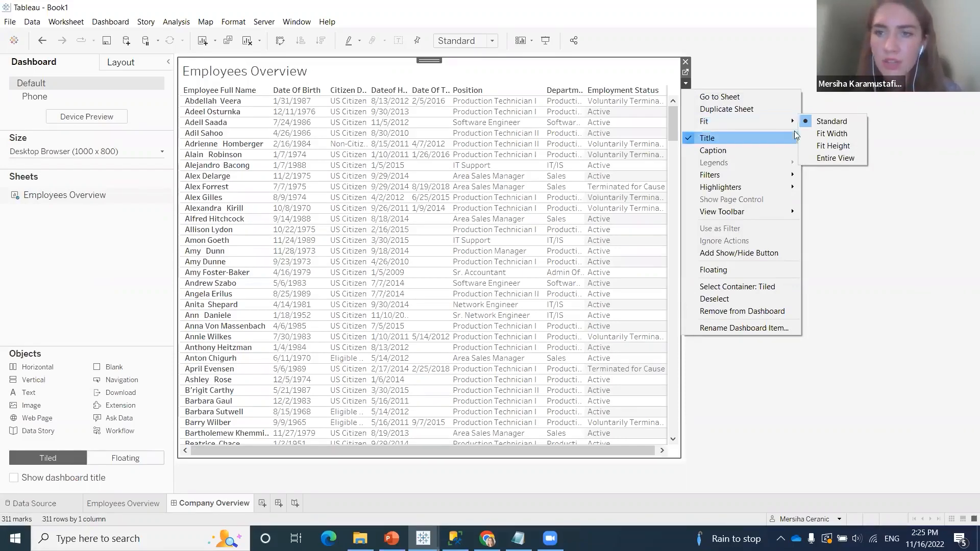
left_click(826, 159)
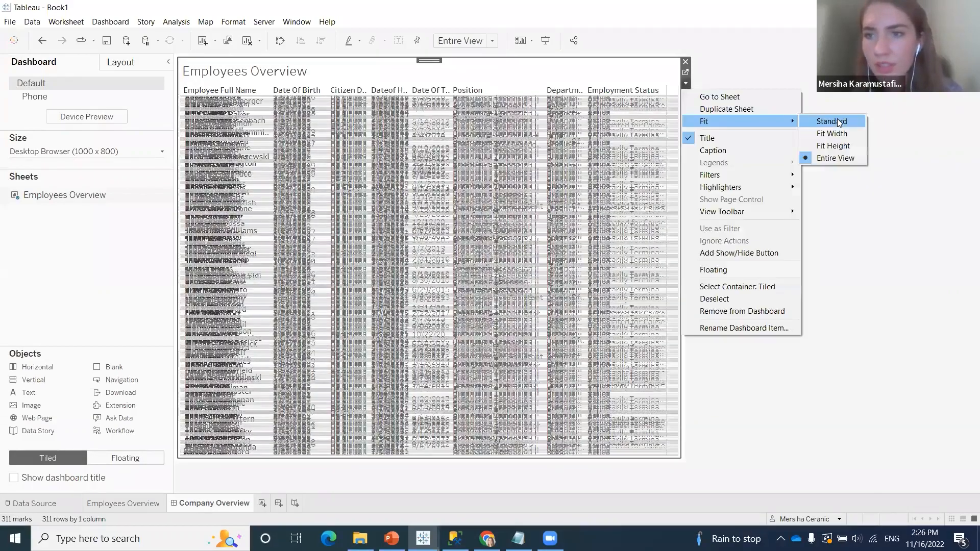
left_click(836, 122)
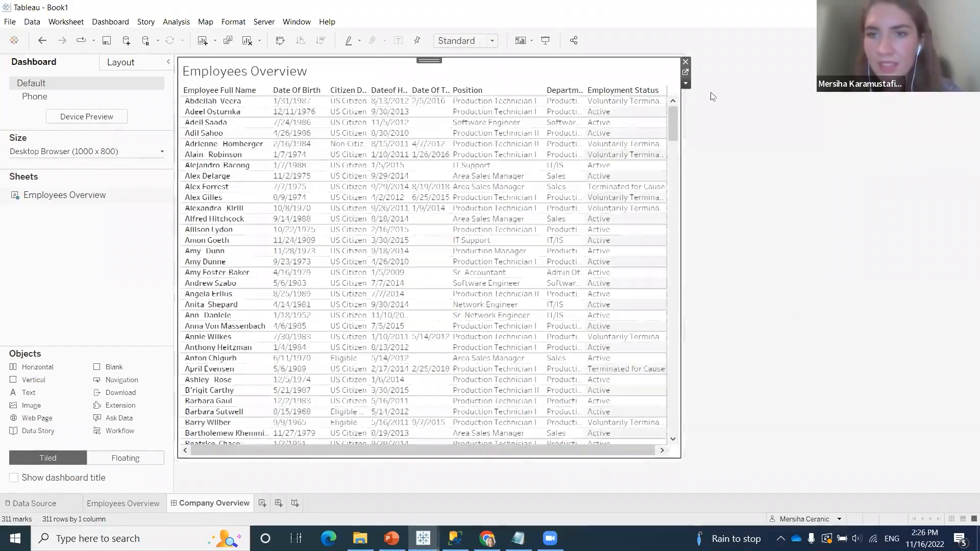
left_click(686, 84)
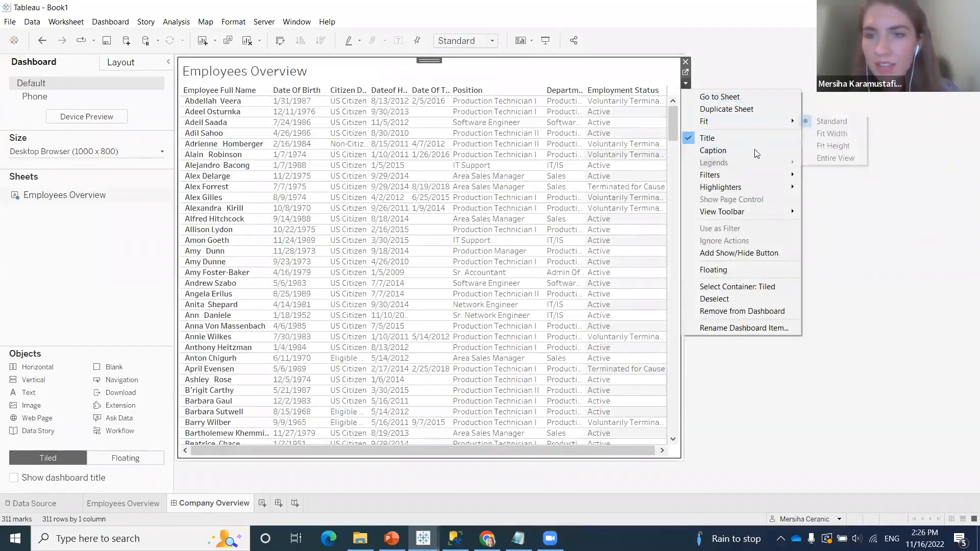
mouse_move(748, 176)
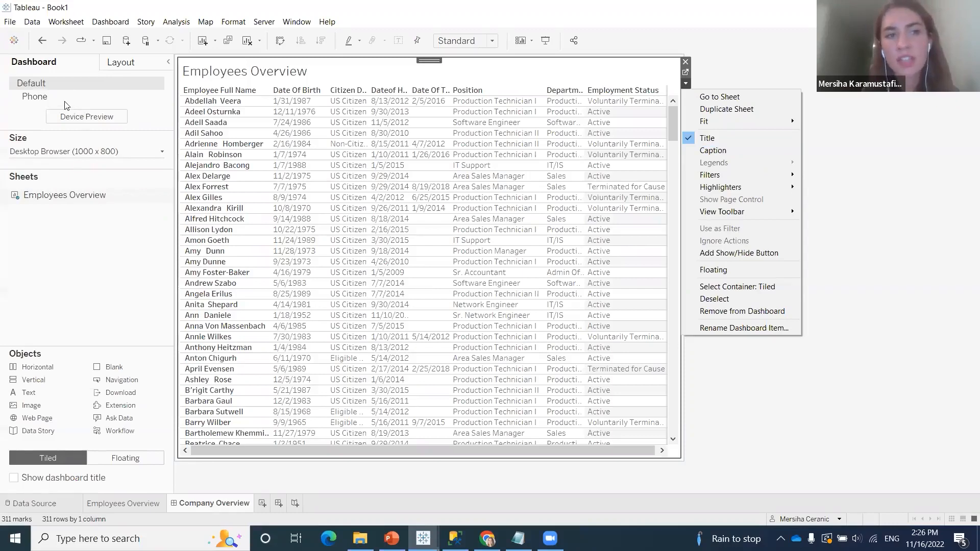
left_click(83, 153)
left_click(155, 172)
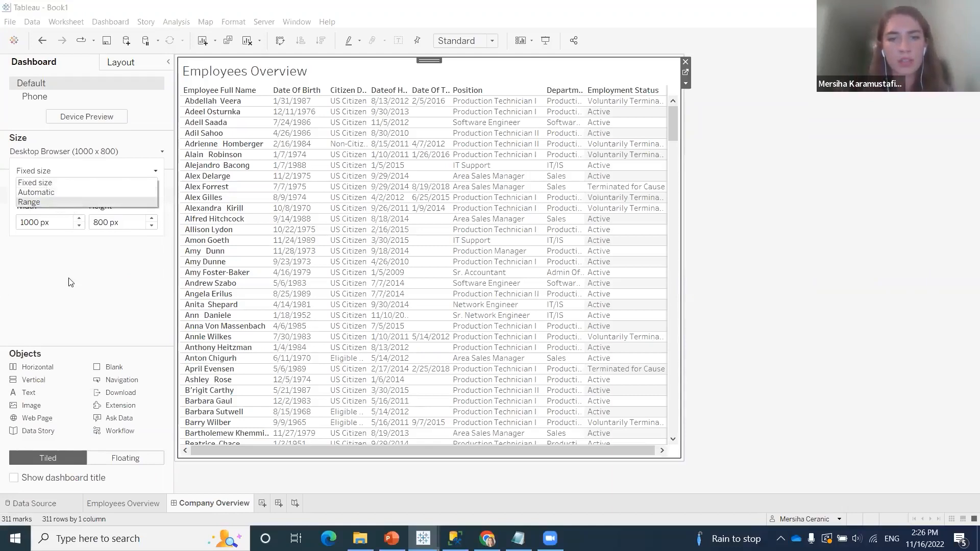
left_click(107, 271)
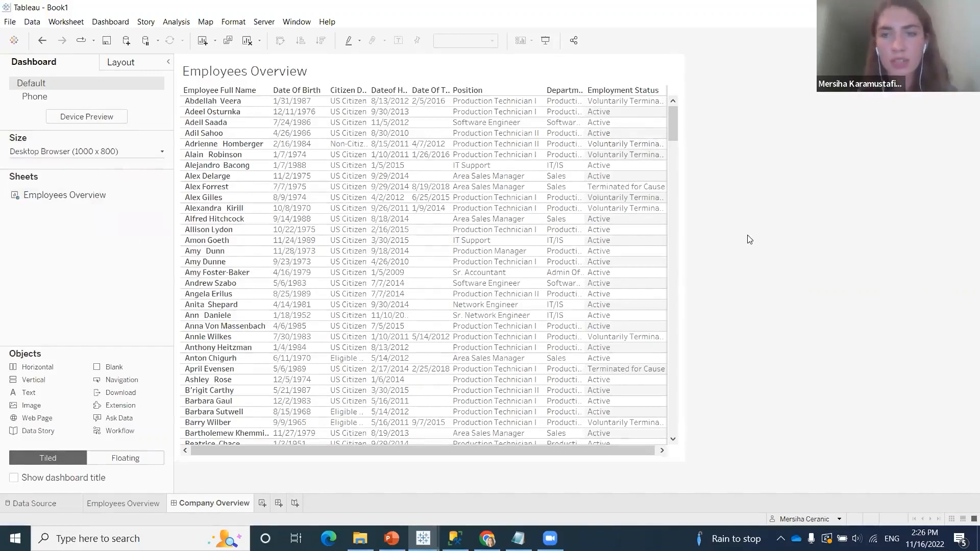
Show the Employment Status filter of the Employees Overview sheet on the dashboard
left_click(680, 91)
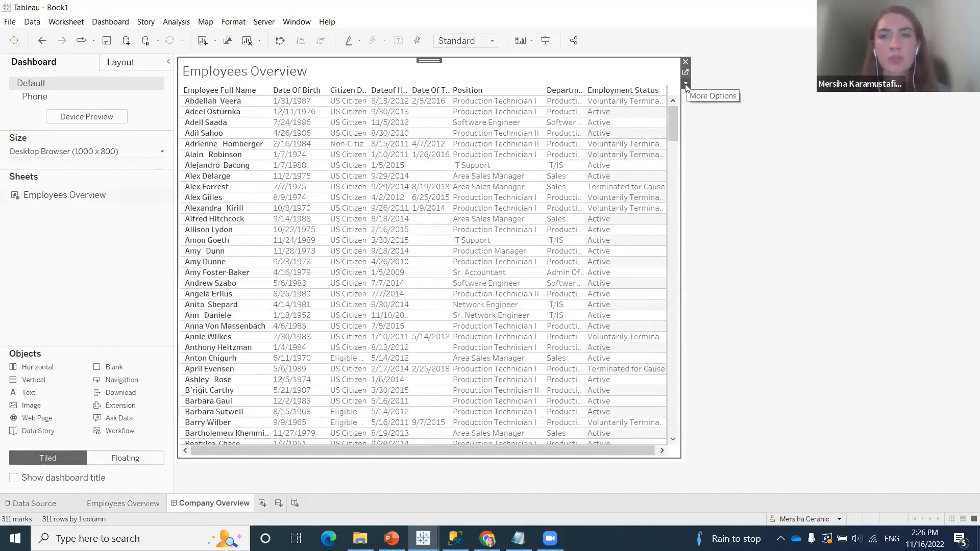
left_click(686, 85)
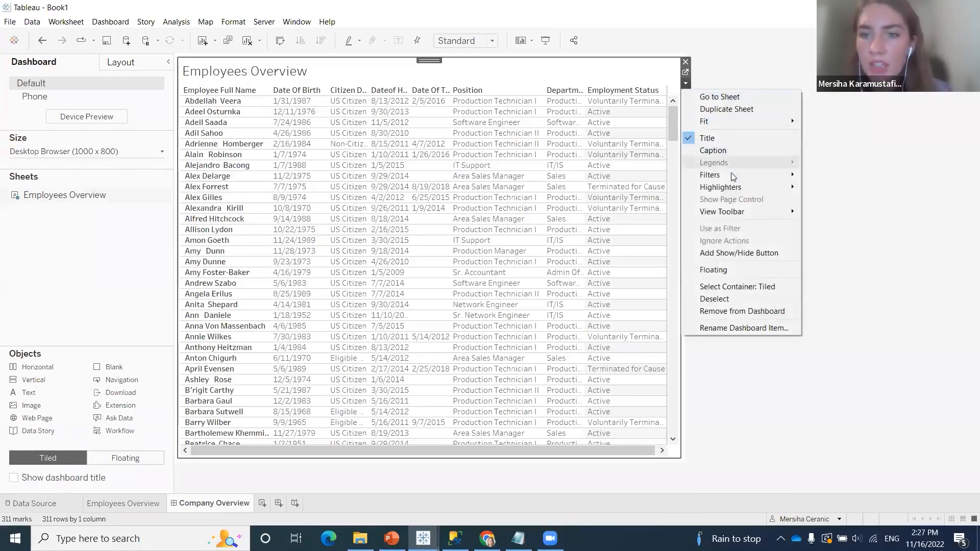
mouse_move(731, 174)
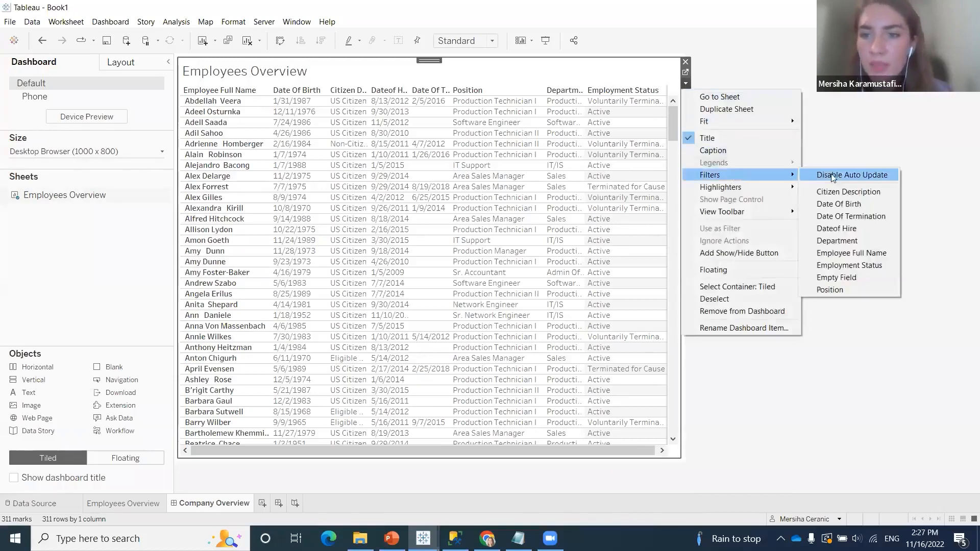
left_click(846, 266)
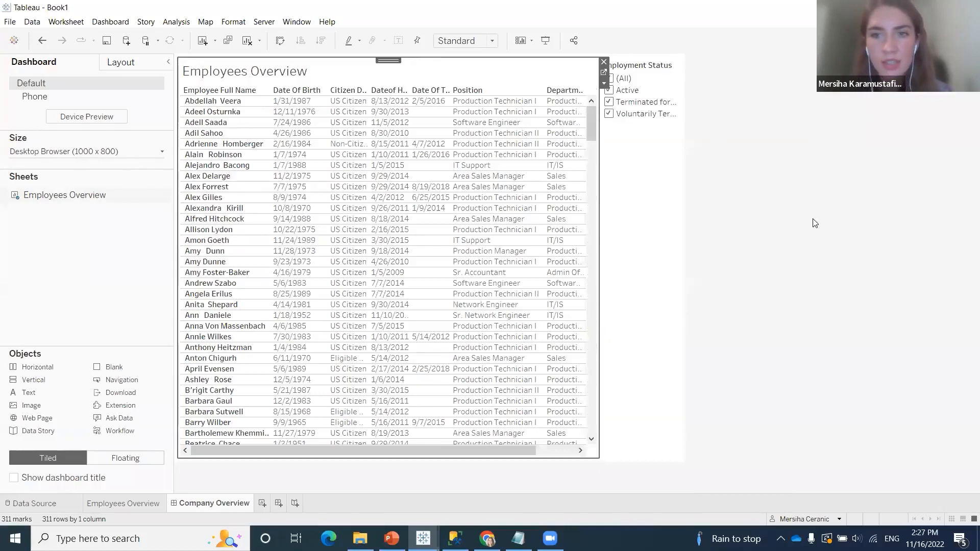
Show the Department and Position filters of the Employees Overview sheet on the dashboard
left_click(604, 83)
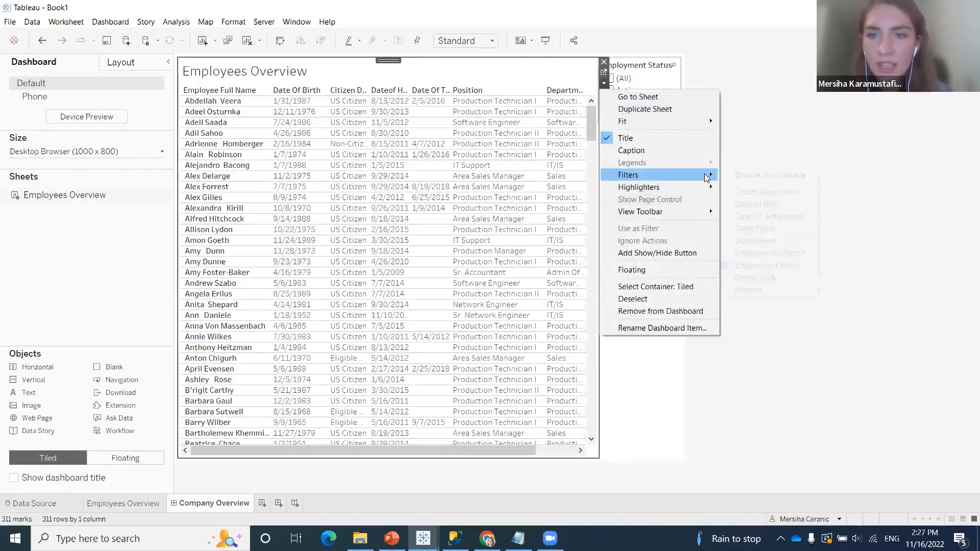
mouse_move(659, 175)
left_click(756, 241)
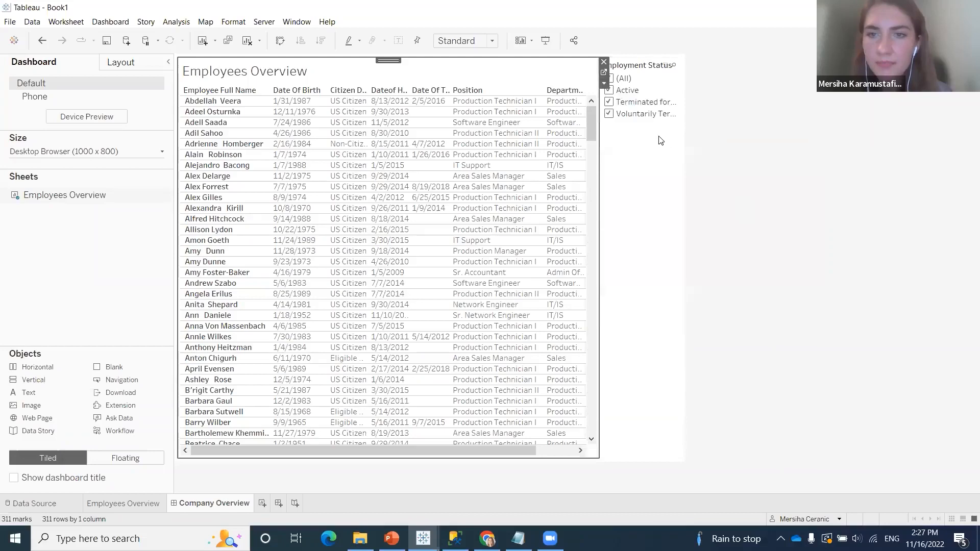
left_click(601, 84)
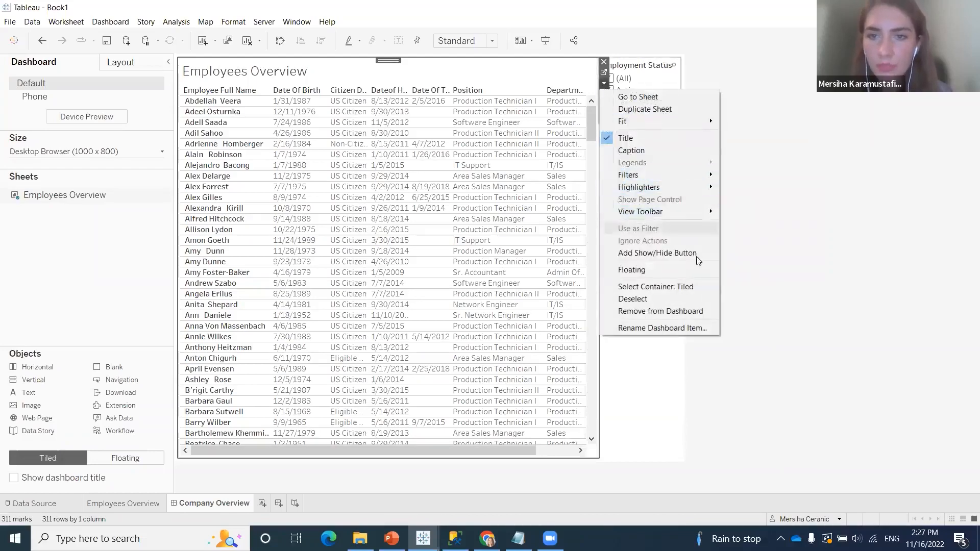
mouse_move(707, 174)
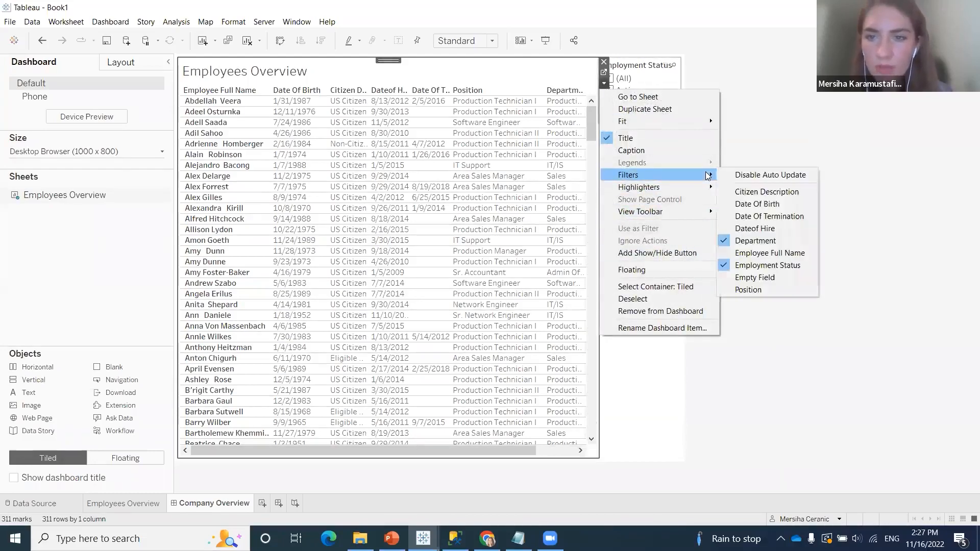
left_click(748, 289)
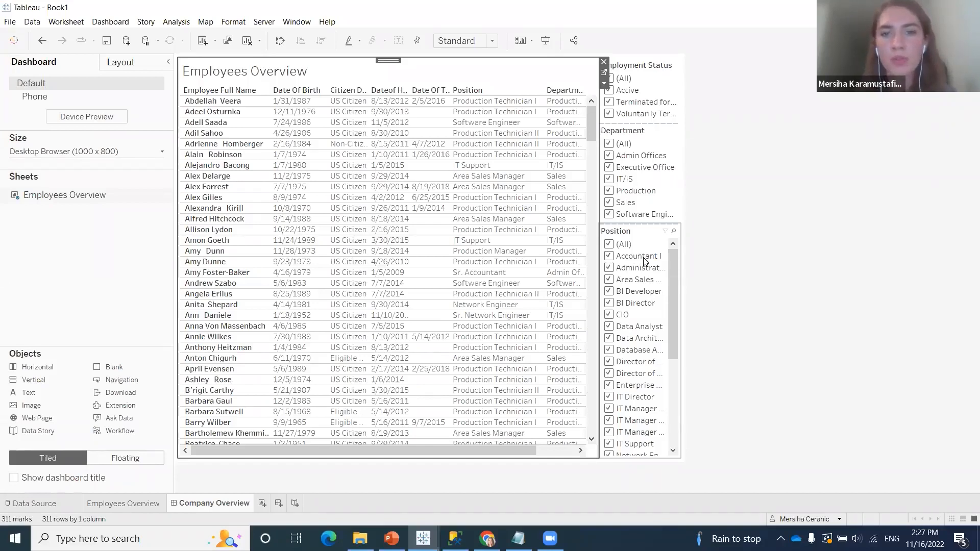
Change the Employment Status filter to Multiple Values (dropdown) and check the options it offers
left_click(674, 113)
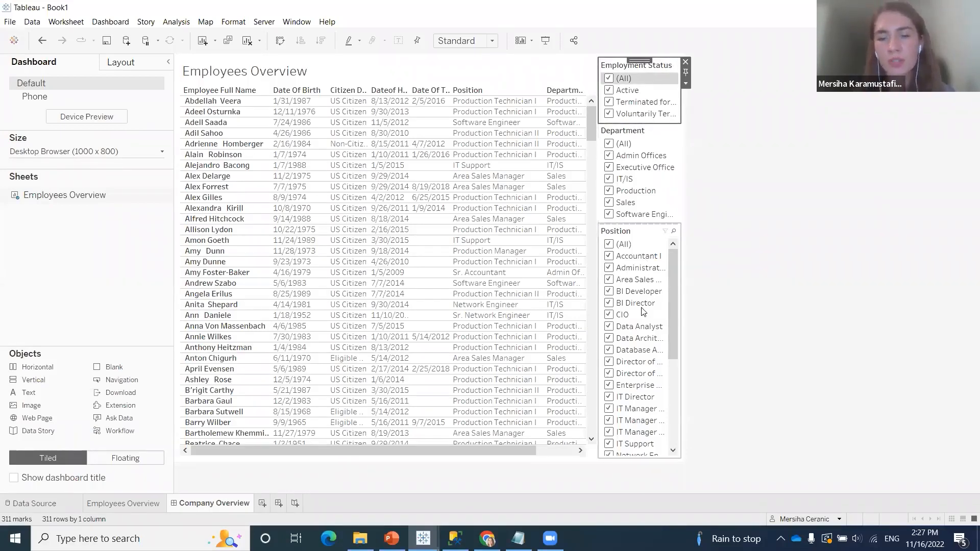
left_click(685, 83)
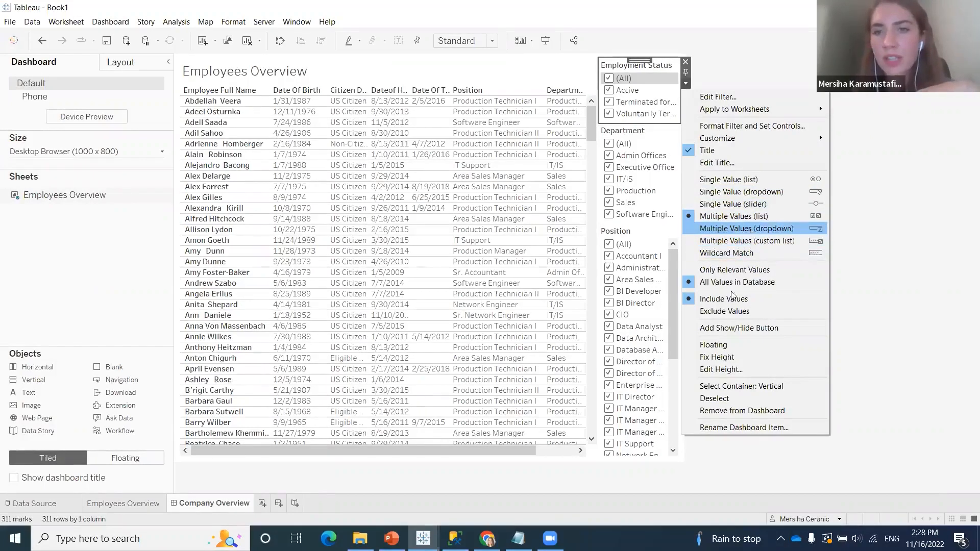
left_click(751, 229)
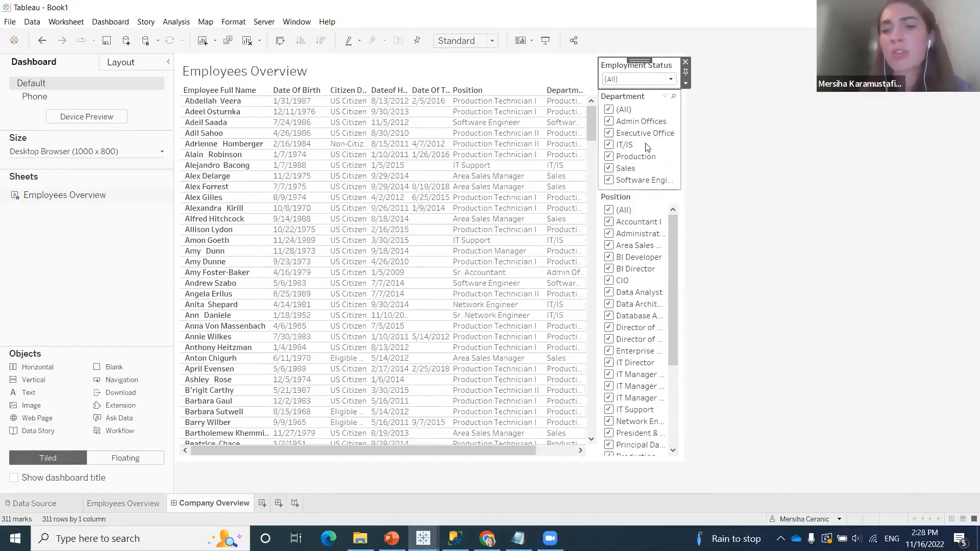
left_click(671, 80)
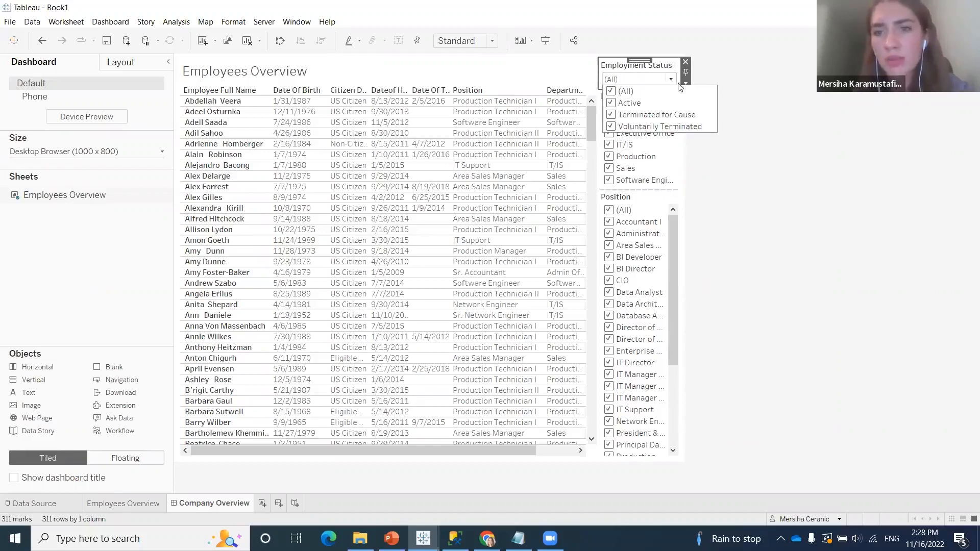
left_click(707, 166)
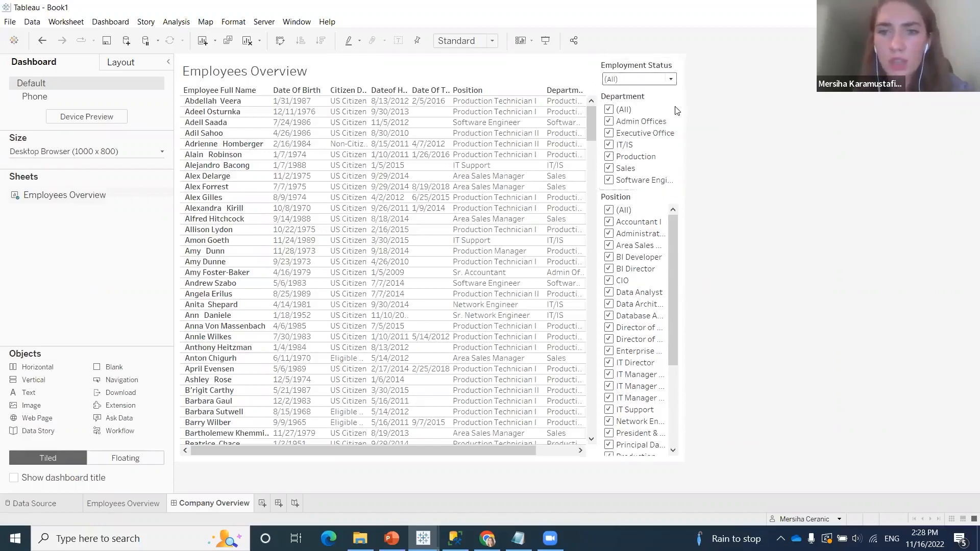
Change the Department filter's display to Multiple Values (dropdown)
left_click(677, 114)
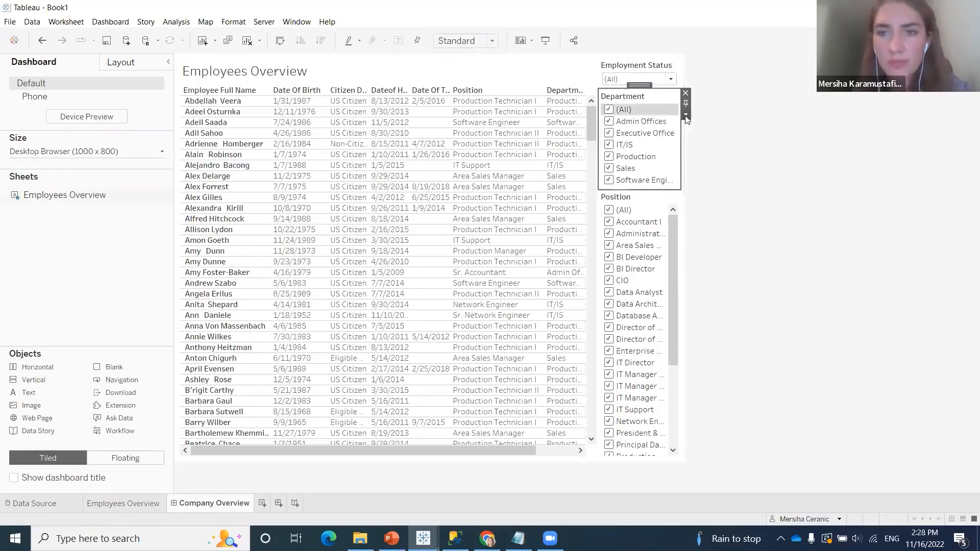
left_click(686, 114)
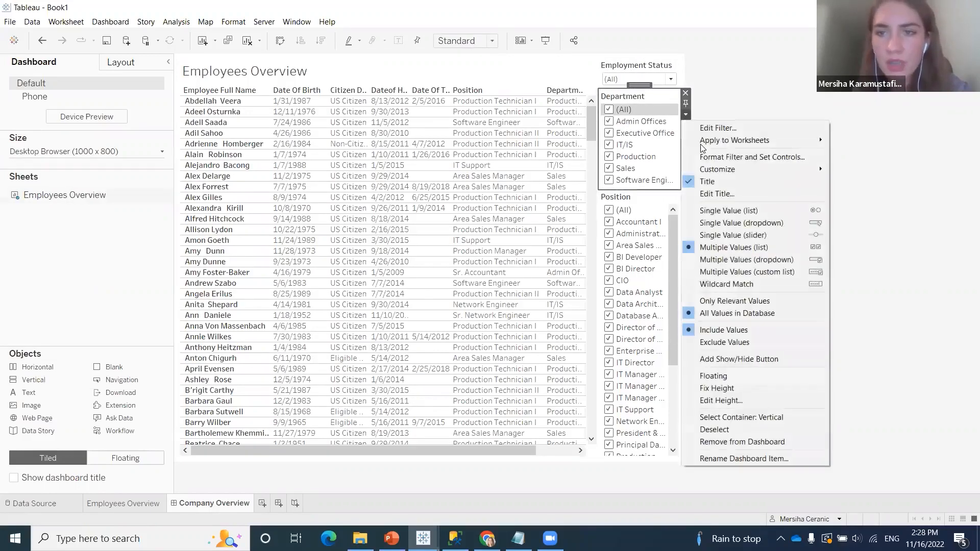
left_click(733, 260)
left_click(686, 114)
left_click(730, 111)
Change the Position filter's display to Multiple Values (dropdown)
left_click(655, 129)
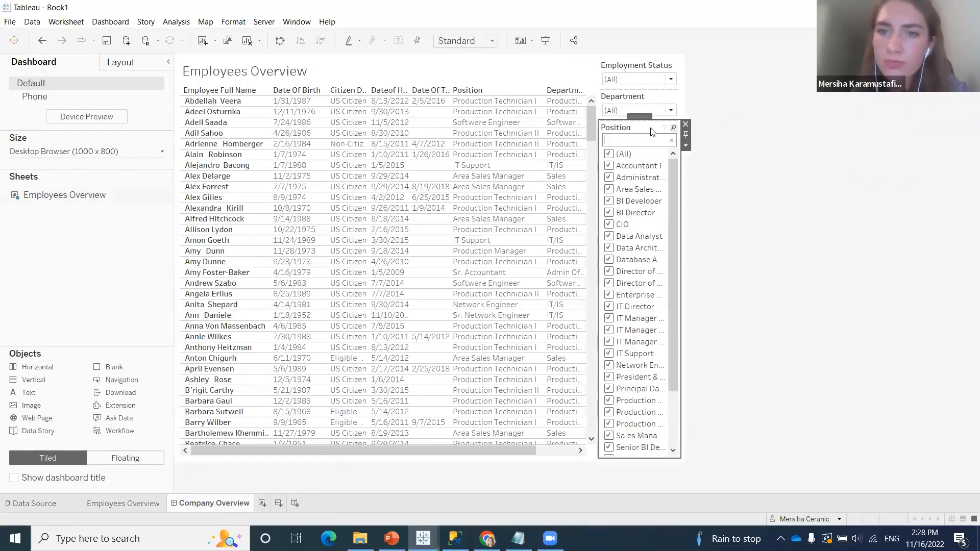
left_click(686, 146)
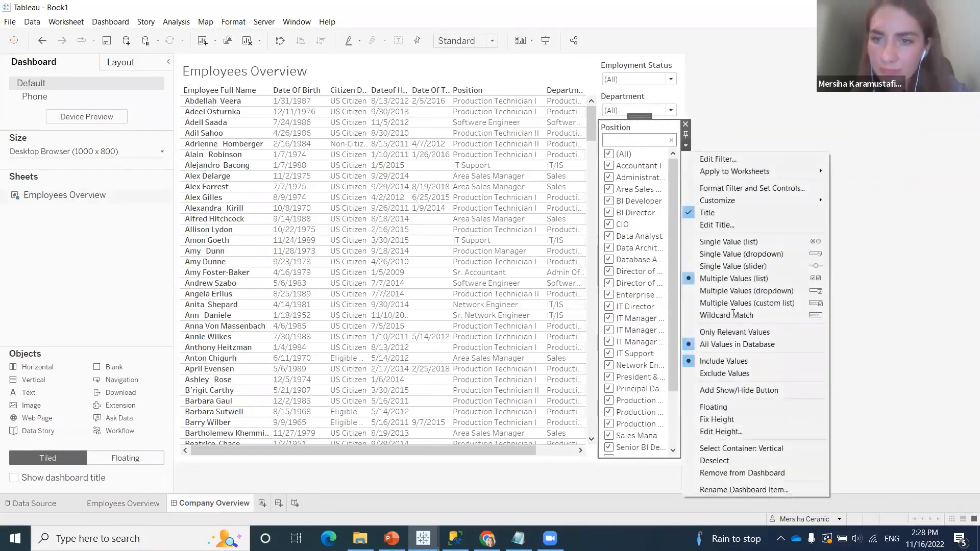
left_click(745, 291)
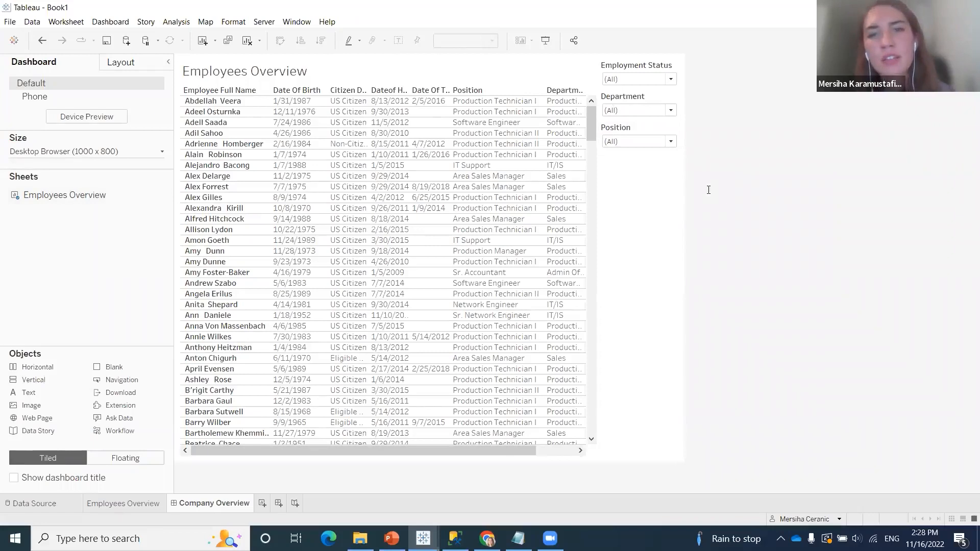
Move the Employment Status, Department and Position filters into one row above the Employees Overview sheet and even out their widths
left_click(637, 69)
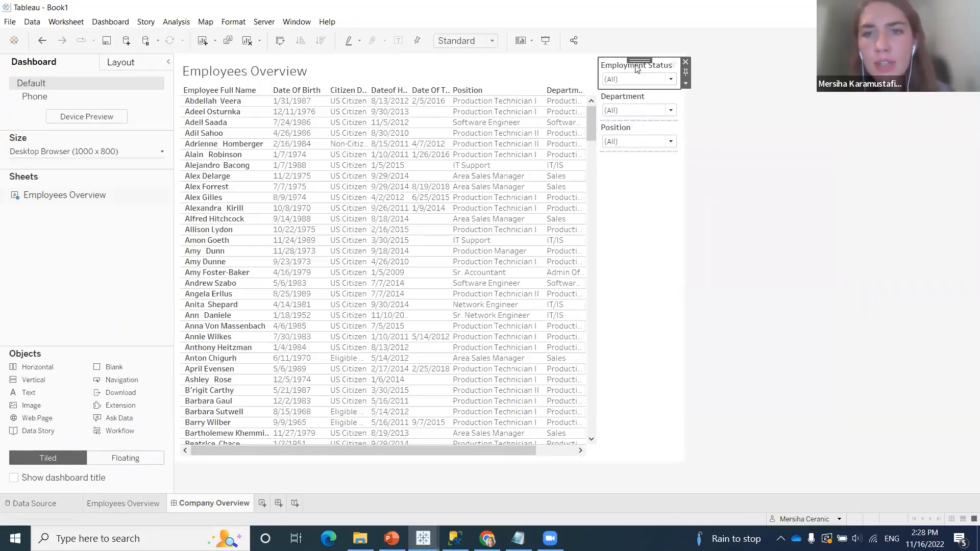
mouse_move(639, 56)
left_mouse_down()
mouse_move(280, 53)
mouse_move(313, 90)
left_mouse_up()
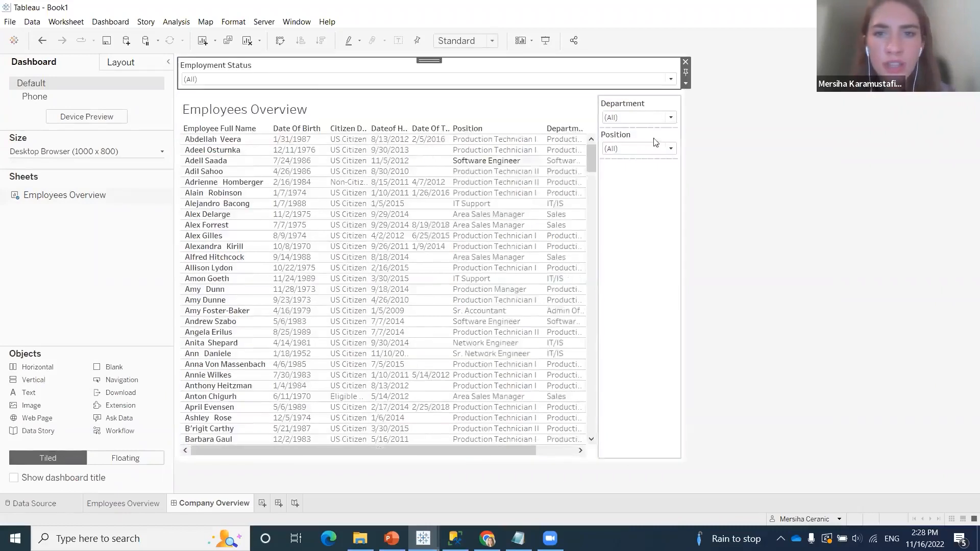
left_click(641, 102)
mouse_move(644, 87)
left_mouse_down()
mouse_move(624, 78)
mouse_move(442, 77)
mouse_move(587, 90)
mouse_move(283, 91)
mouse_move(295, 92)
left_mouse_up()
left_click(628, 109)
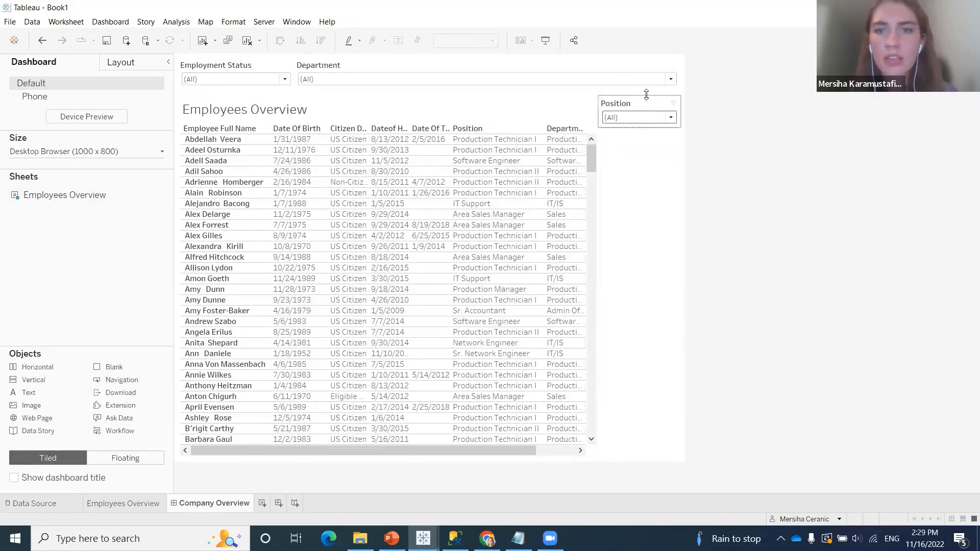
mouse_move(647, 95)
left_mouse_down()
mouse_move(649, 68)
mouse_move(650, 77)
left_mouse_up()
left_click_drag(591, 82, 495, 91)
left_click_drag(295, 90, 343, 91)
Reorder the filter row so that Position sits between Employment Status and Department
left_click(531, 71)
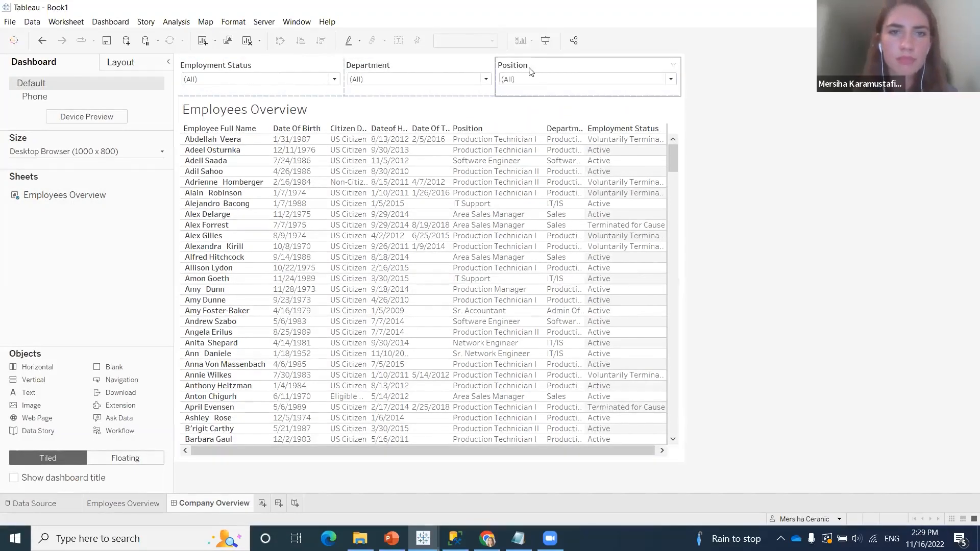
left_click_drag(585, 59, 417, 66)
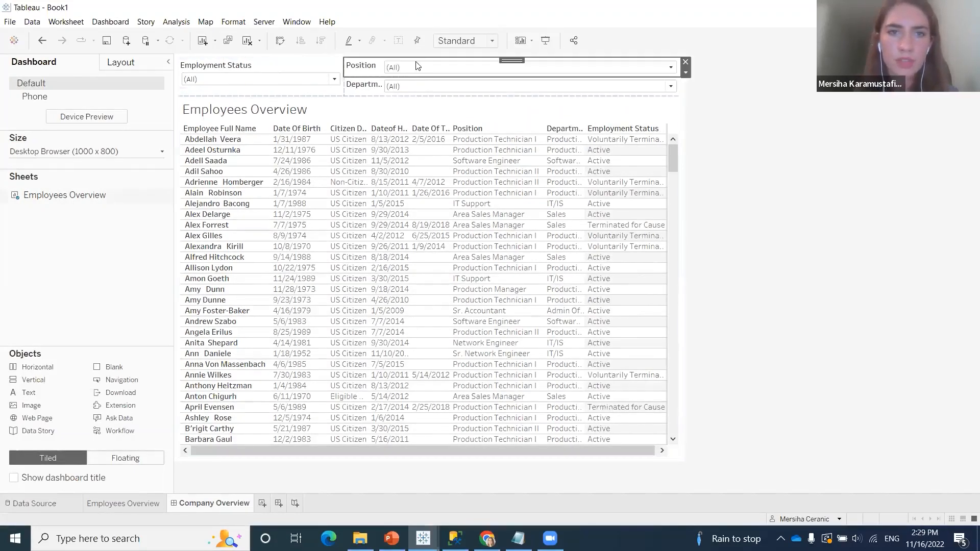
key("ctrl+z")
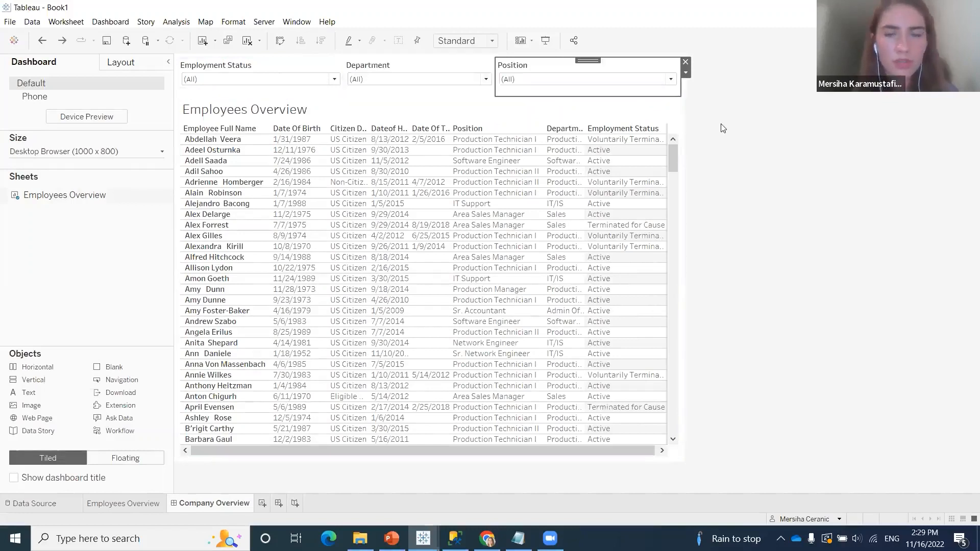
left_click_drag(587, 60, 367, 77)
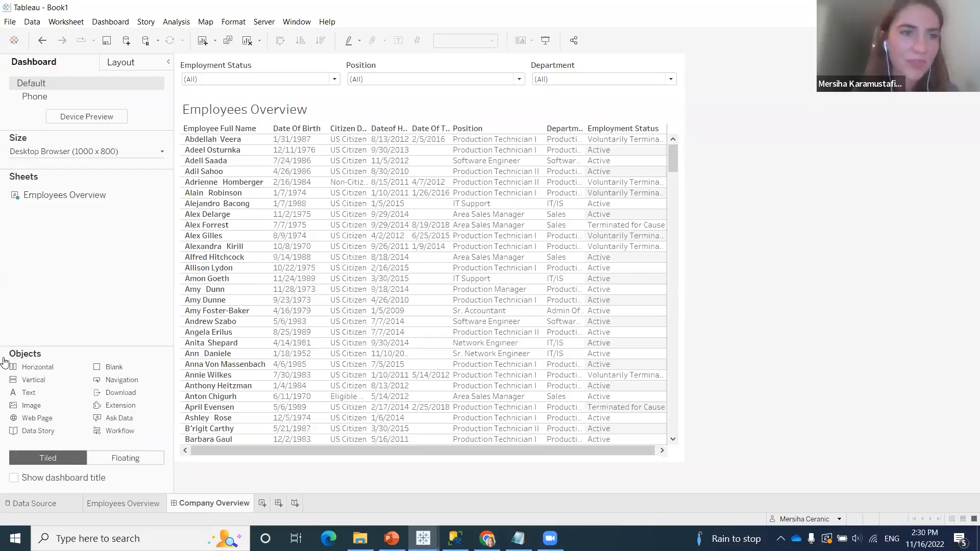
Create a new worksheet and rename it "Number of Employees"
left_click(262, 503)
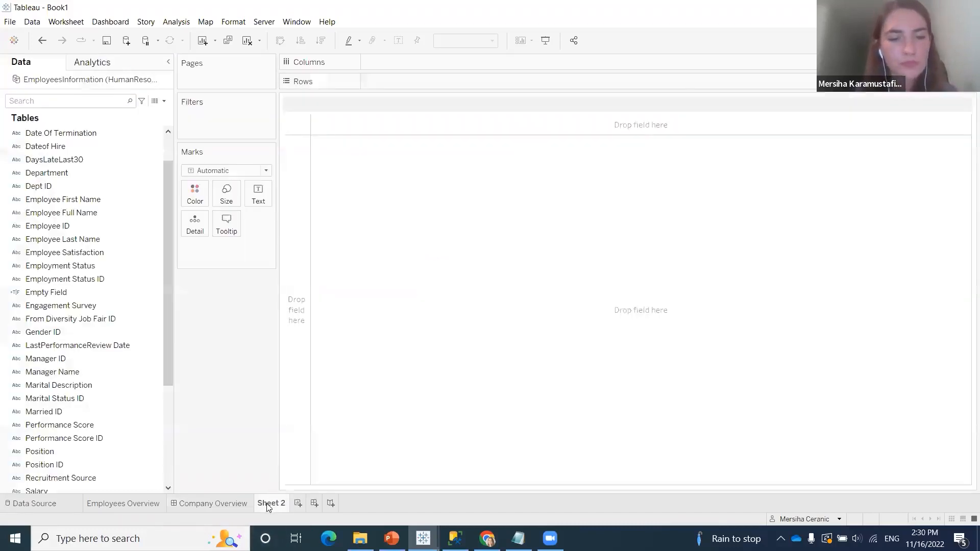
right_click(276, 505)
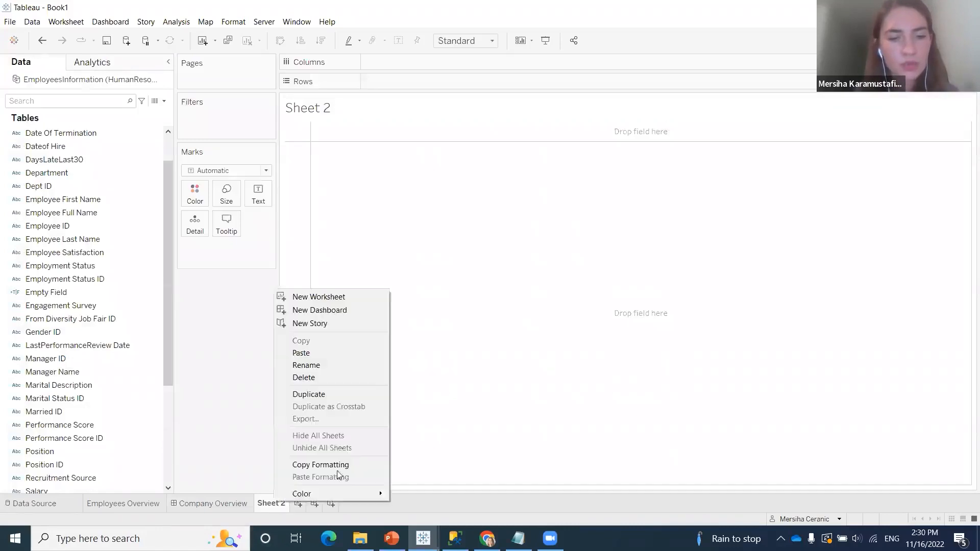
left_click(336, 365)
type("N")
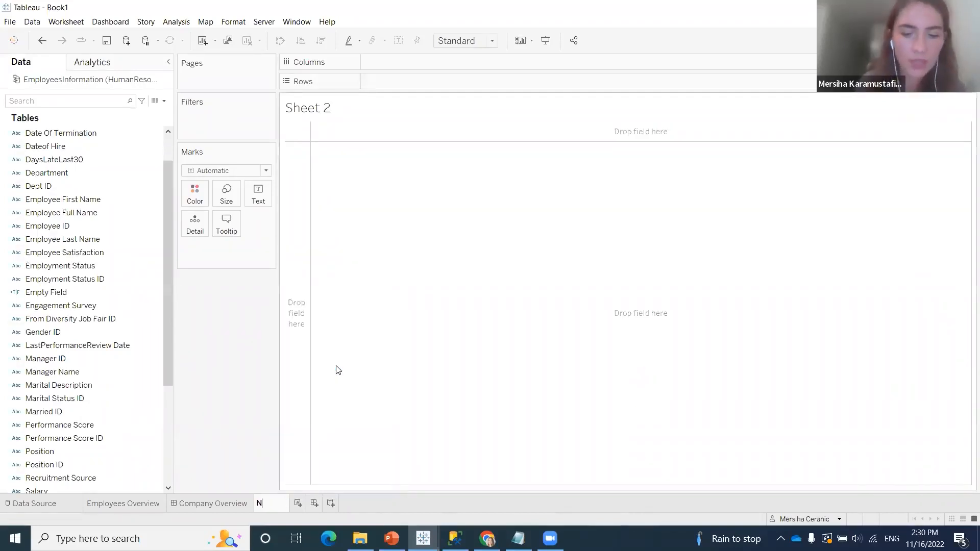
type("umber of Employees")
key("Return")
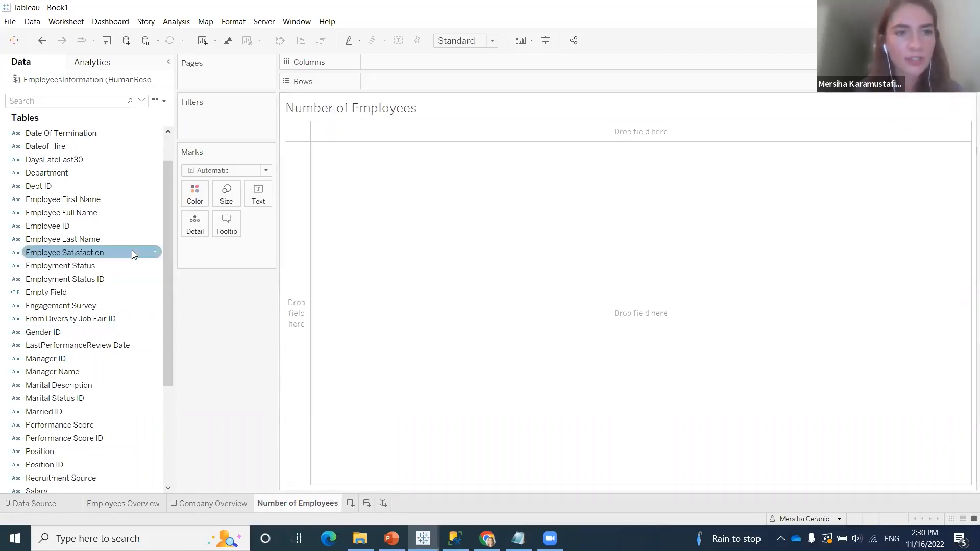
Create a calculated field named "Number of Employees"
scroll(131, 258, "down", 2)
scroll(131, 265, "up", 3)
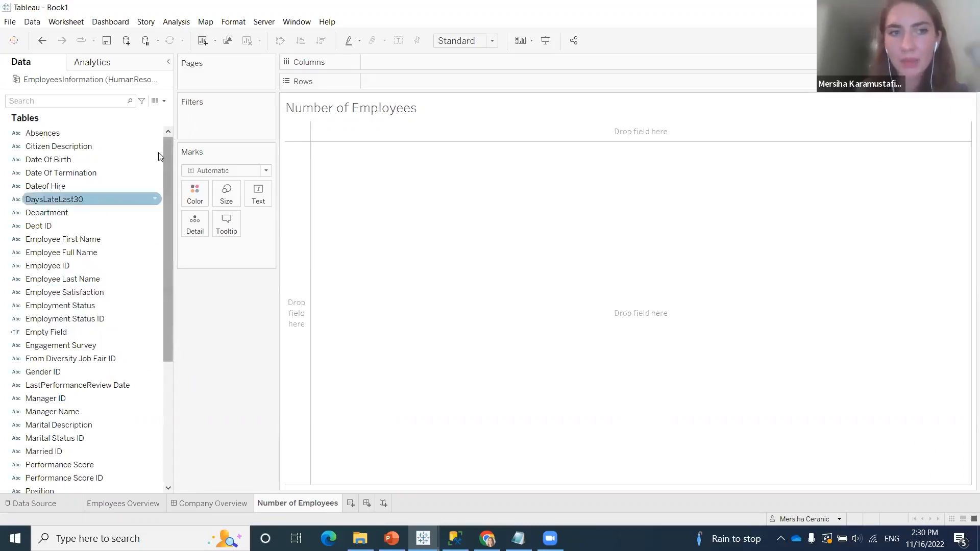
left_click(163, 101)
left_click(155, 112)
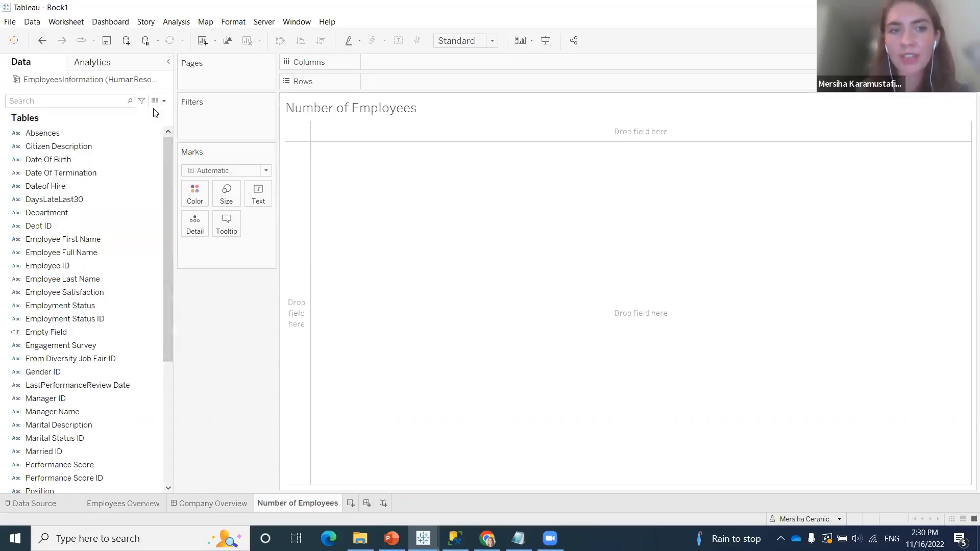
type("N")
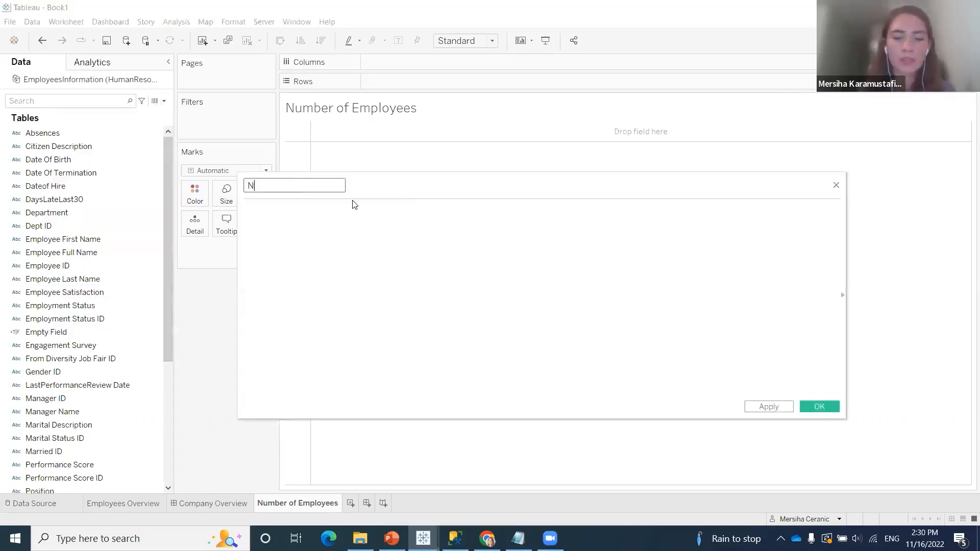
type("umber of Employy")
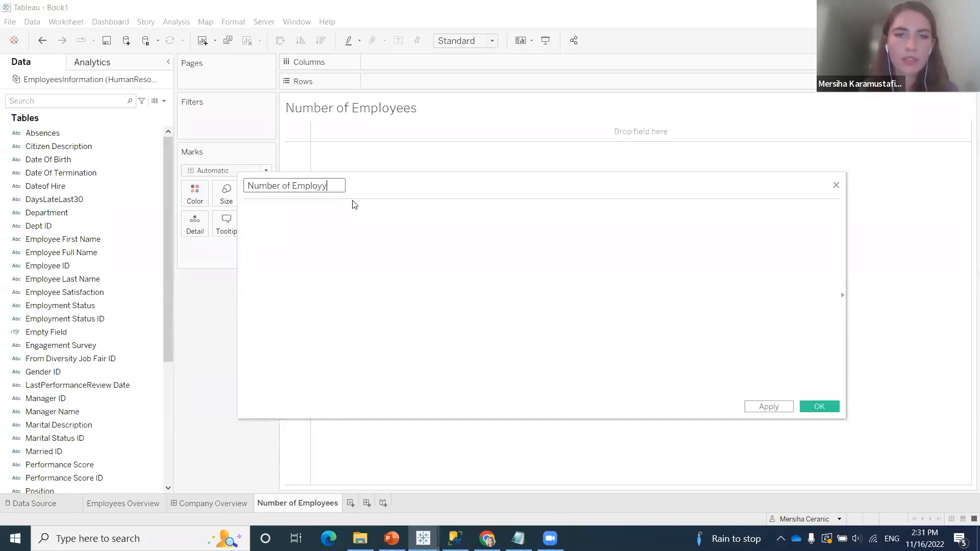
key("BackSpace")
type("ees")
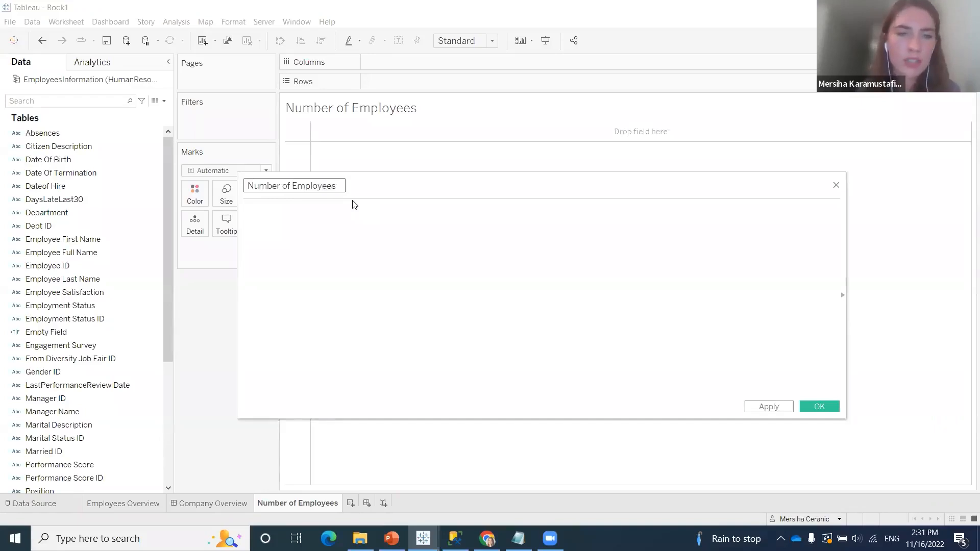
Define the Number of Employees calculation as COUNT([Employee ID]) and save the field
left_click(374, 245)
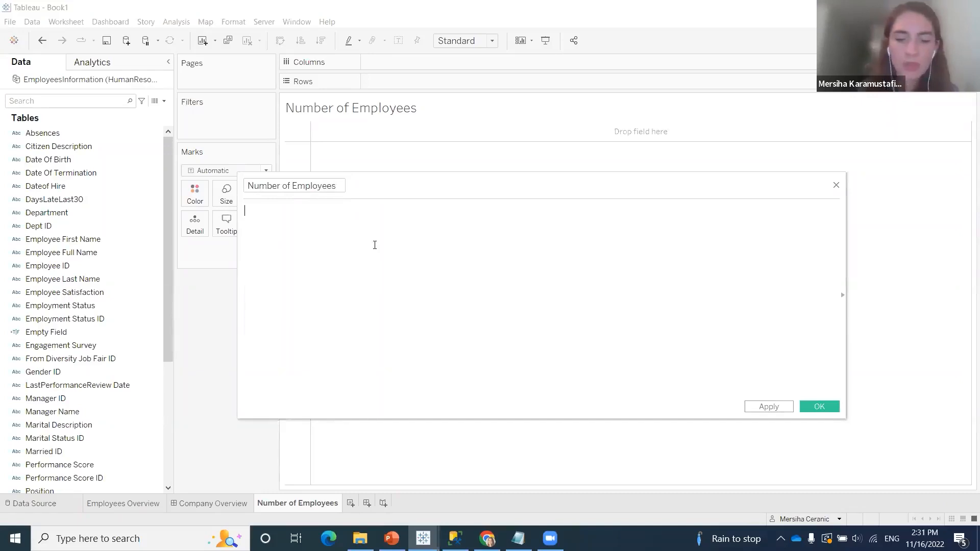
type("con")
key("BackSpace")
type("u")
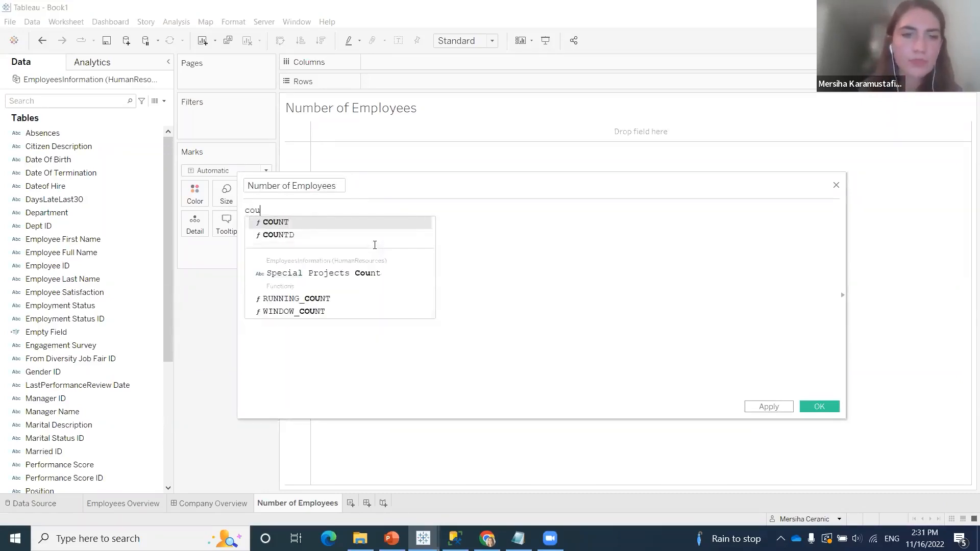
key("Return")
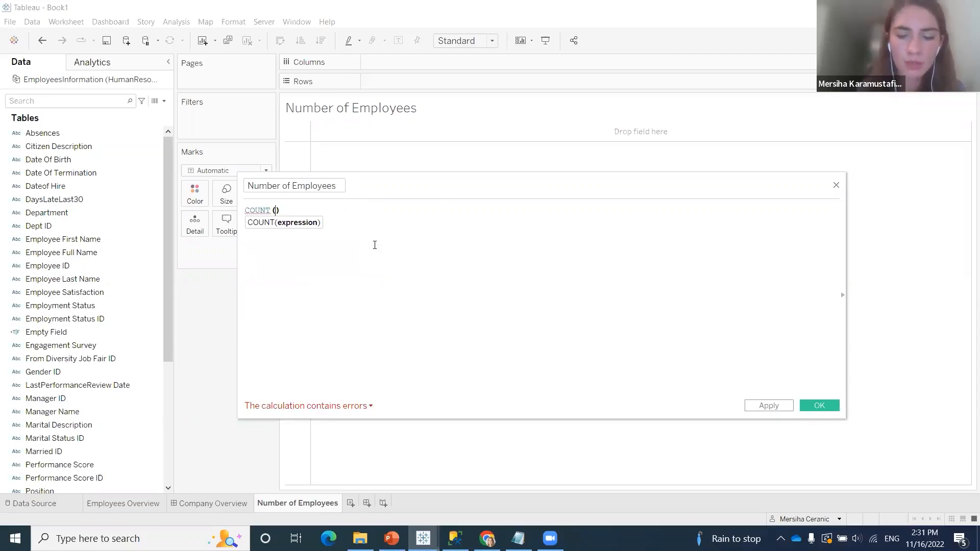
type("empl")
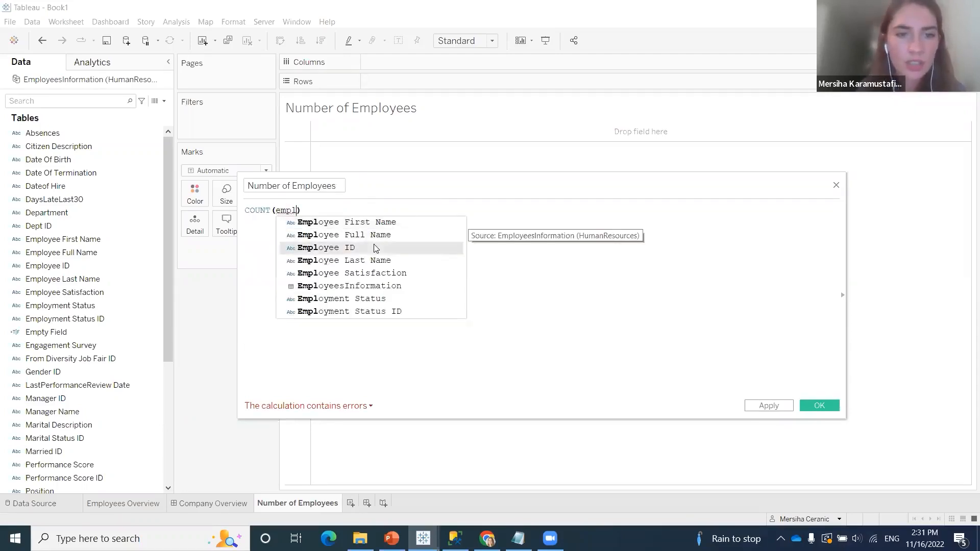
left_click(376, 248)
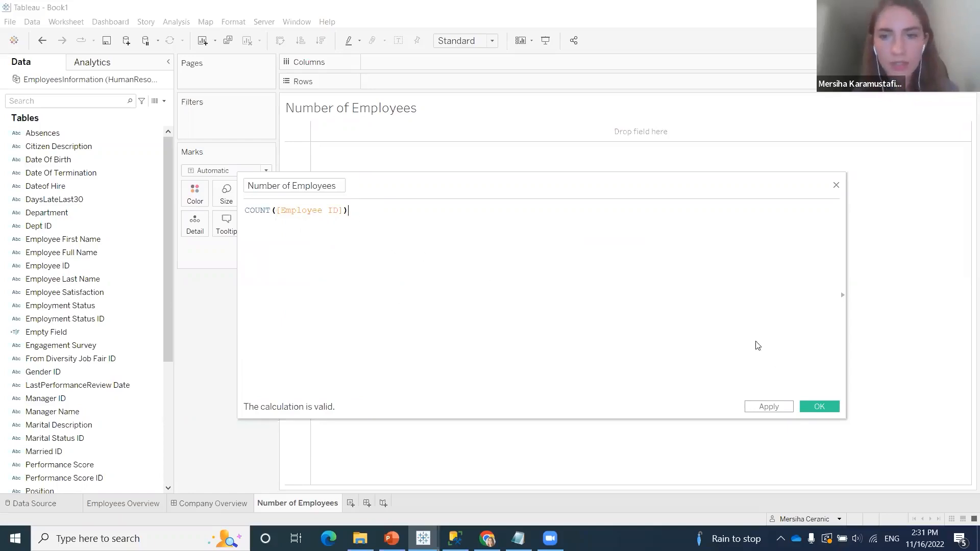
left_click(809, 405)
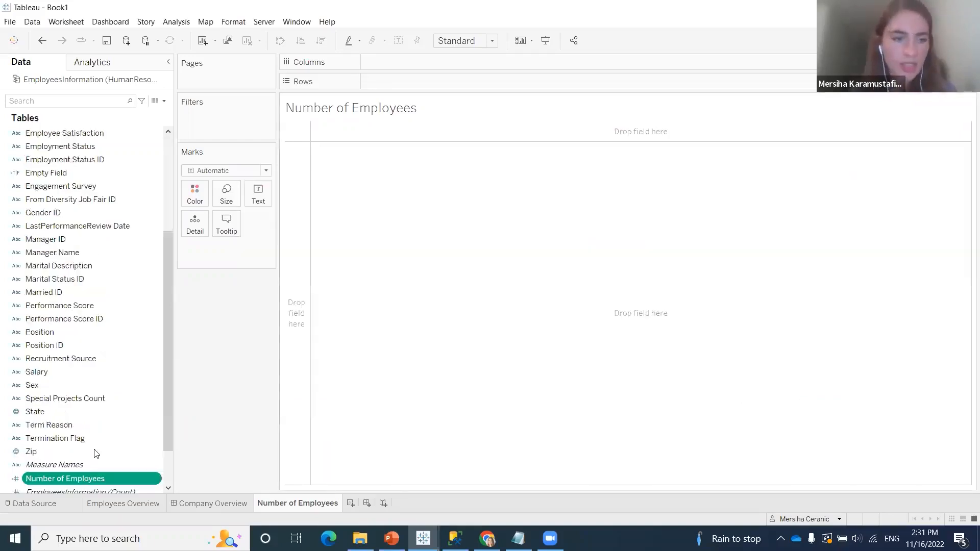
Examine the data source's field list, comparing the dimensions with the measures and locating the Number of Employees field
scroll(106, 310, "up", 8)
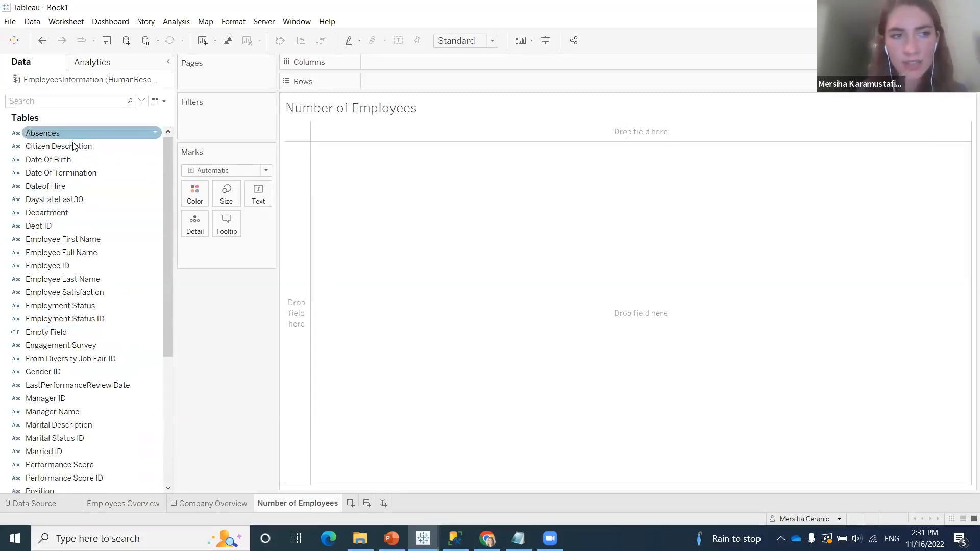
scroll(76, 250, "down", 2)
scroll(81, 265, "down", 3)
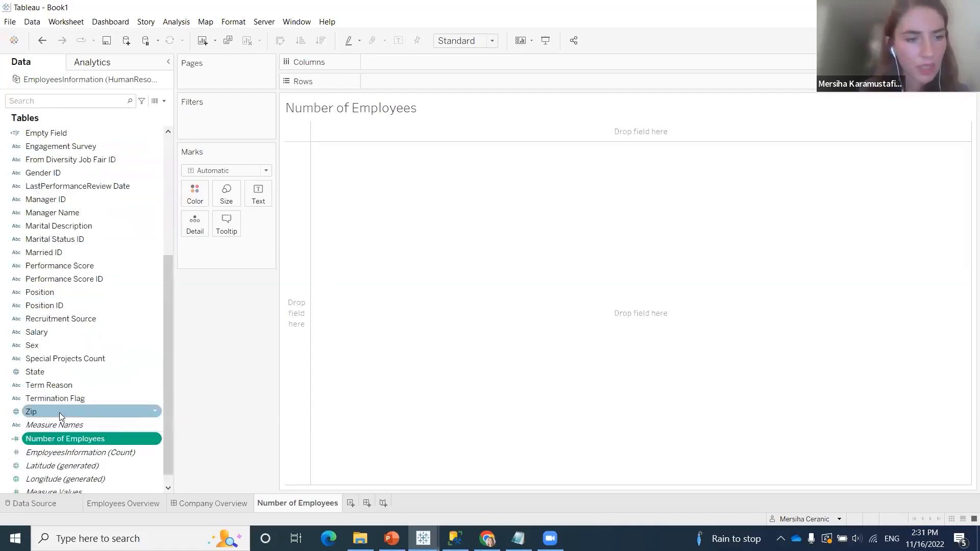
scroll(59, 411, "up", 5)
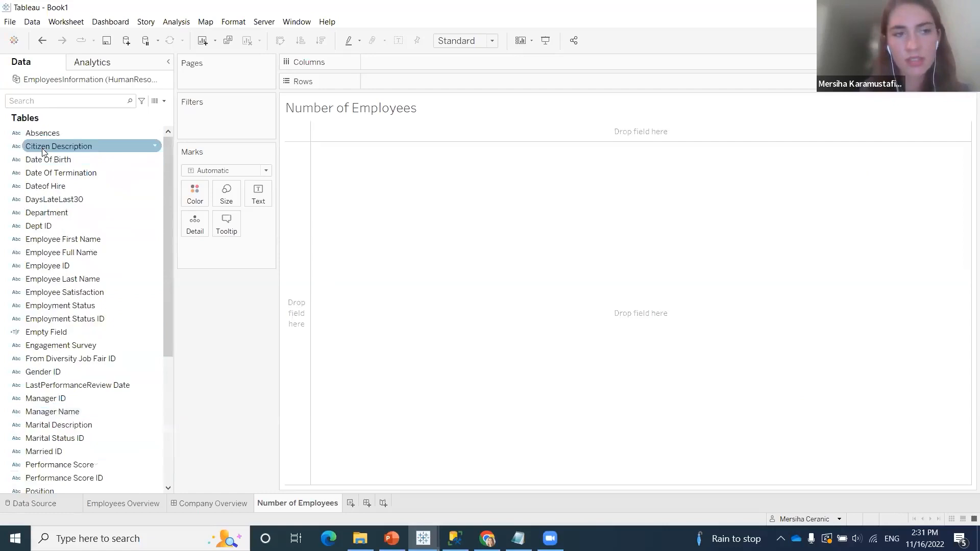
scroll(43, 150, "down", 1)
scroll(51, 157, "up", 1)
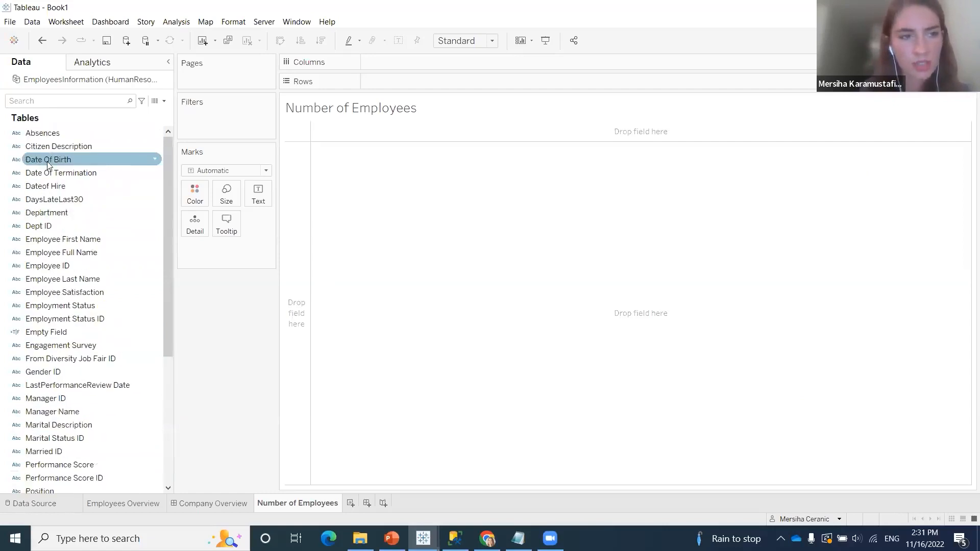
scroll(55, 280, "down", 2)
scroll(56, 280, "down", 3)
scroll(72, 247, "up", 4)
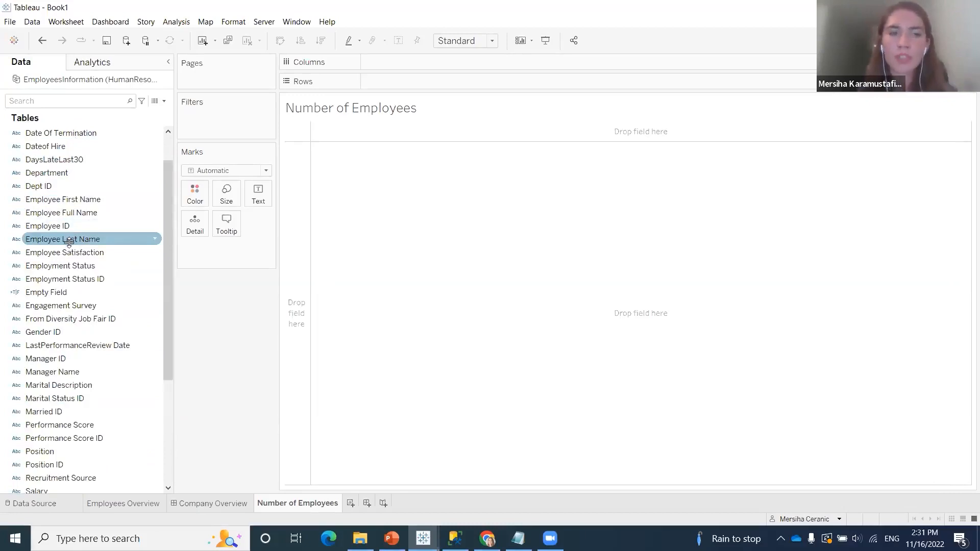
scroll(69, 250, "down", 5)
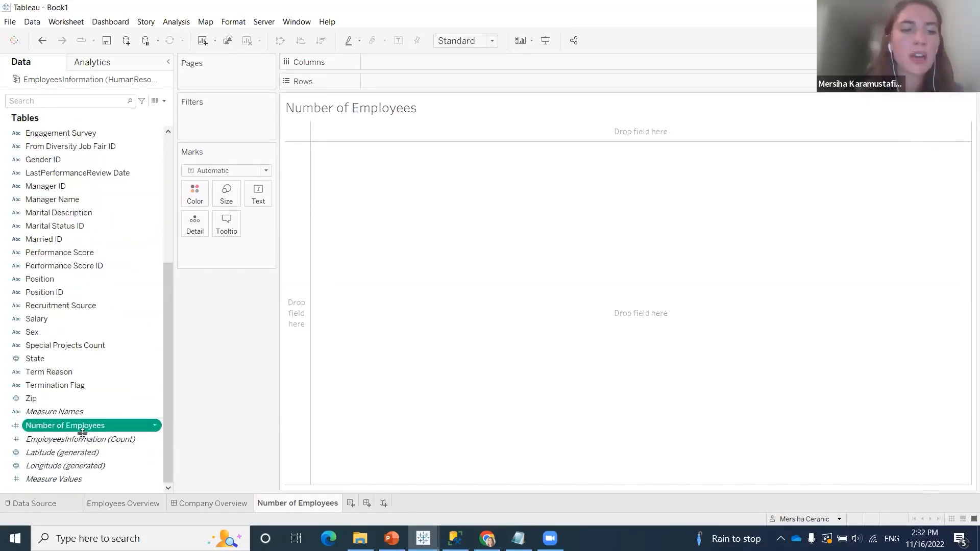
Add the Number of Employees measure to the worksheet's marks, trying it briefly on Rows, and display it as text
left_click_drag(79, 429, 242, 412)
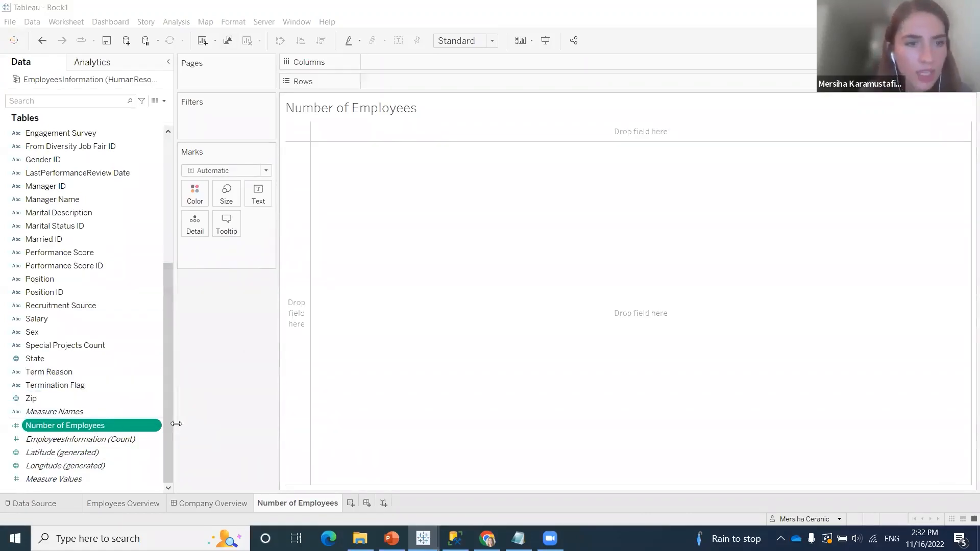
left_click_drag(171, 406, 247, 249)
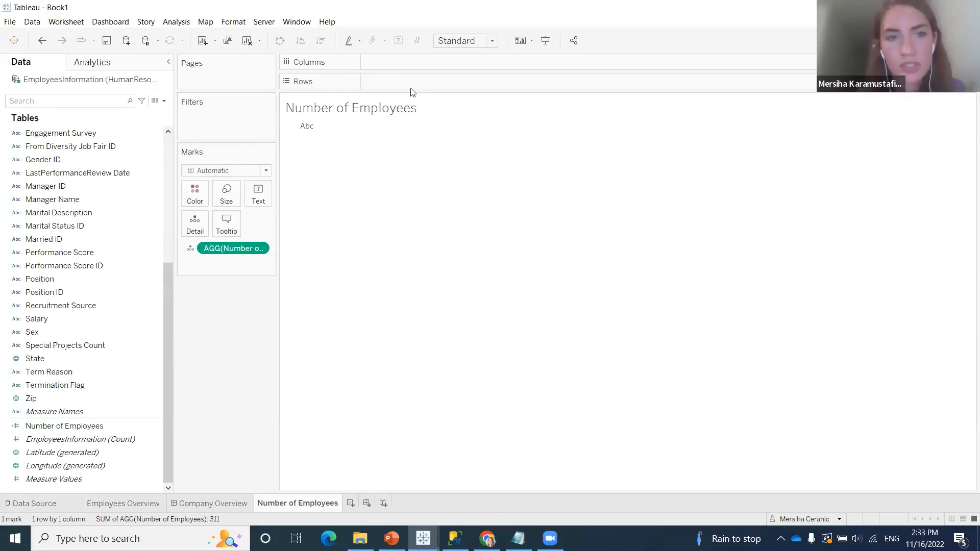
left_click_drag(232, 248, 420, 81)
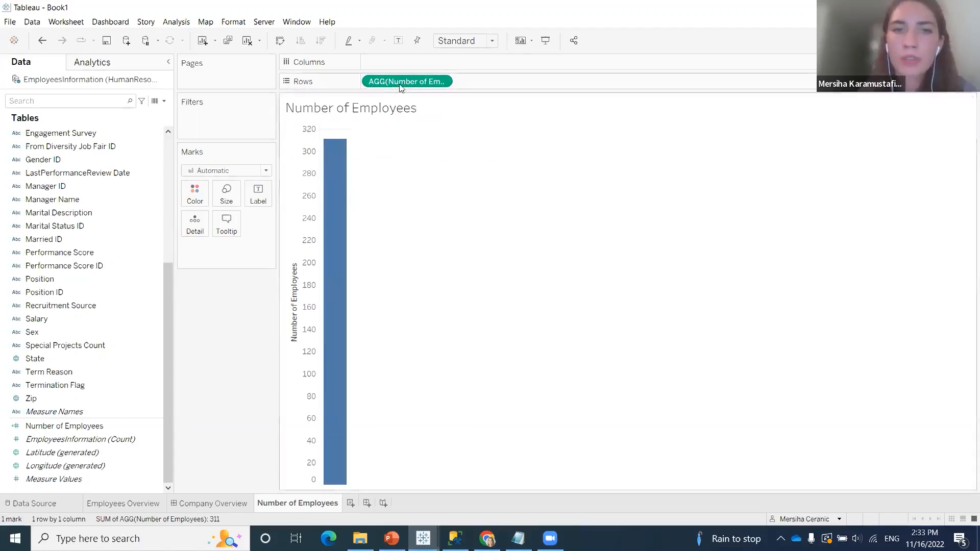
left_click_drag(400, 81, 236, 256)
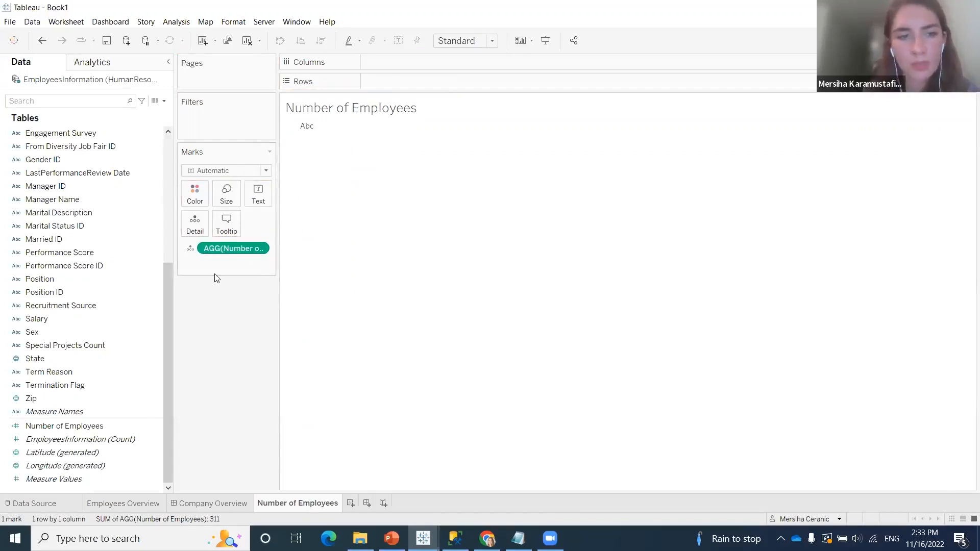
left_click(190, 253)
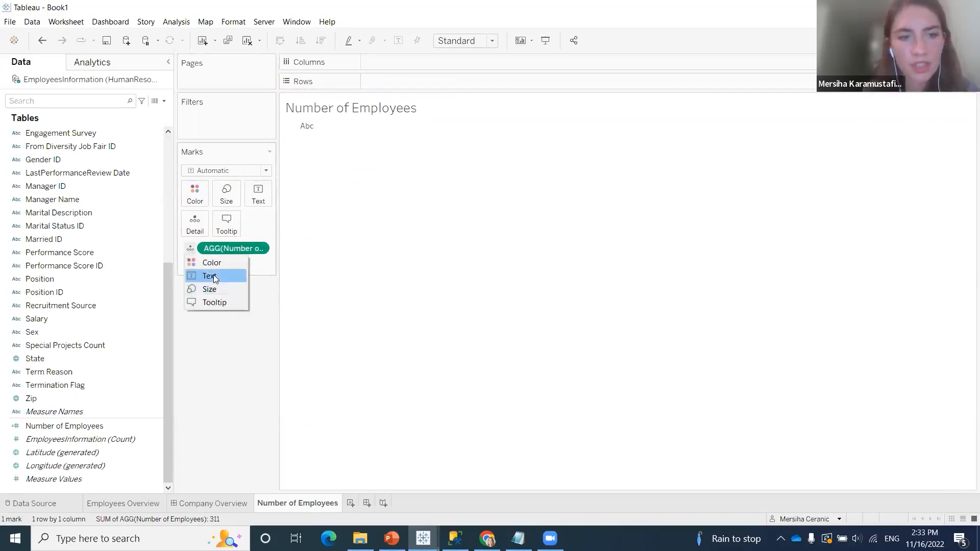
left_click(213, 275)
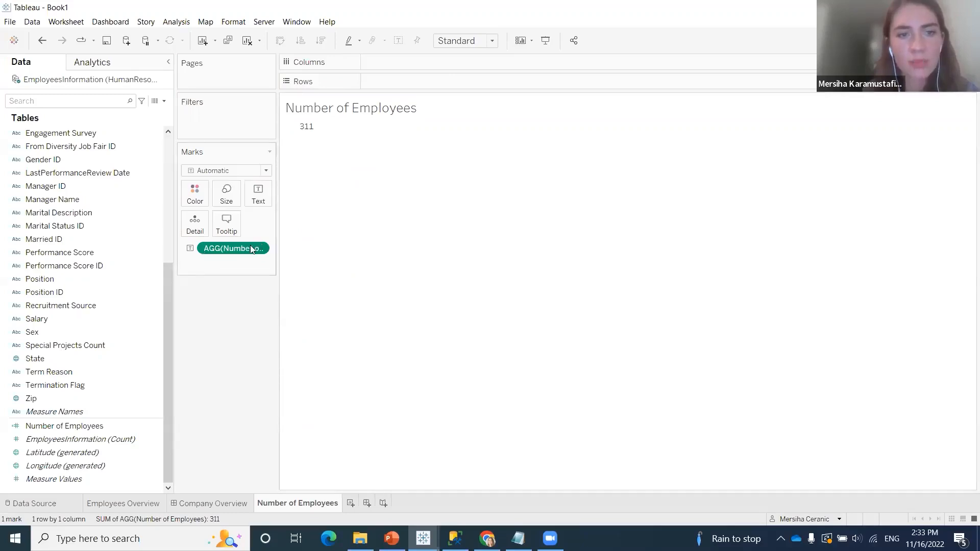
mouse_move(309, 131)
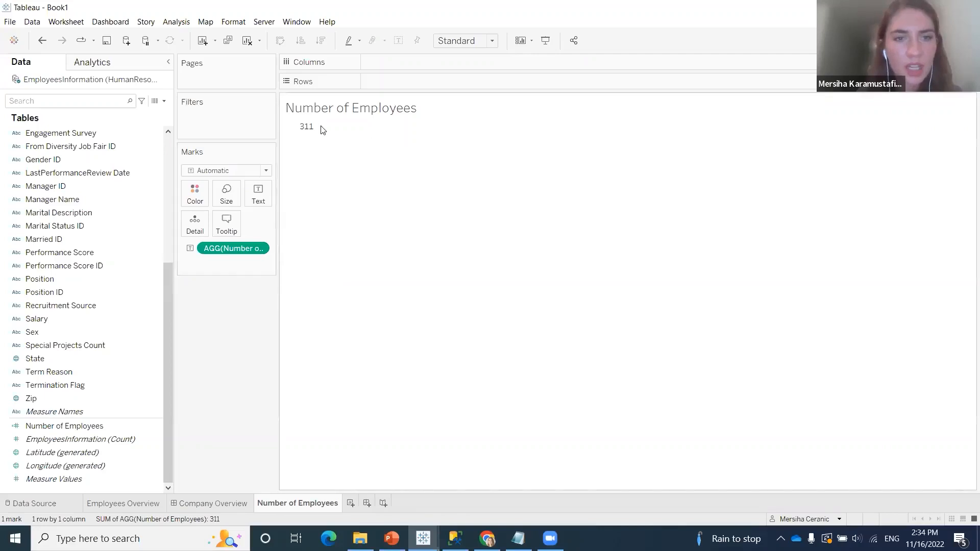
Create a new worksheet and rename it "Women Employeed"
left_click(351, 504)
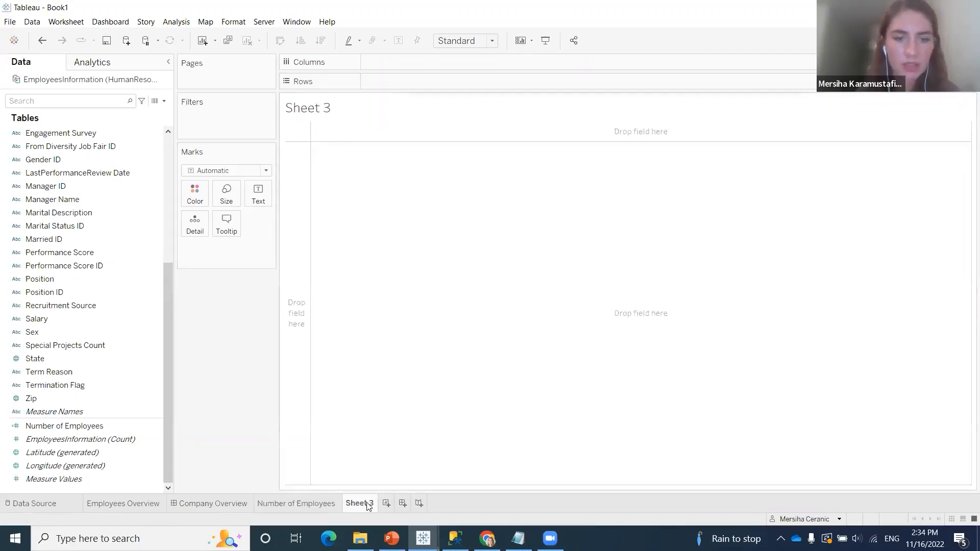
right_click(365, 505)
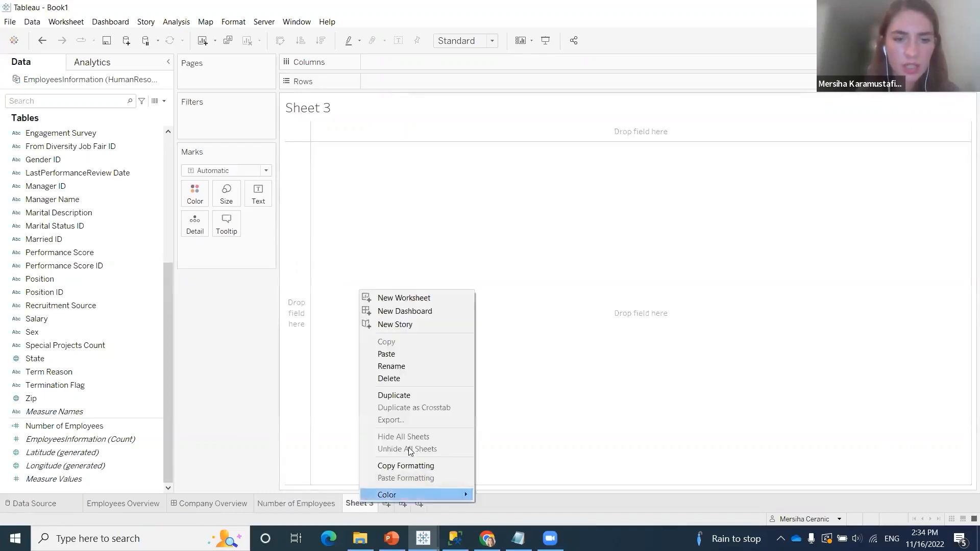
left_click(426, 367)
key("BackSpace")
type("Women")
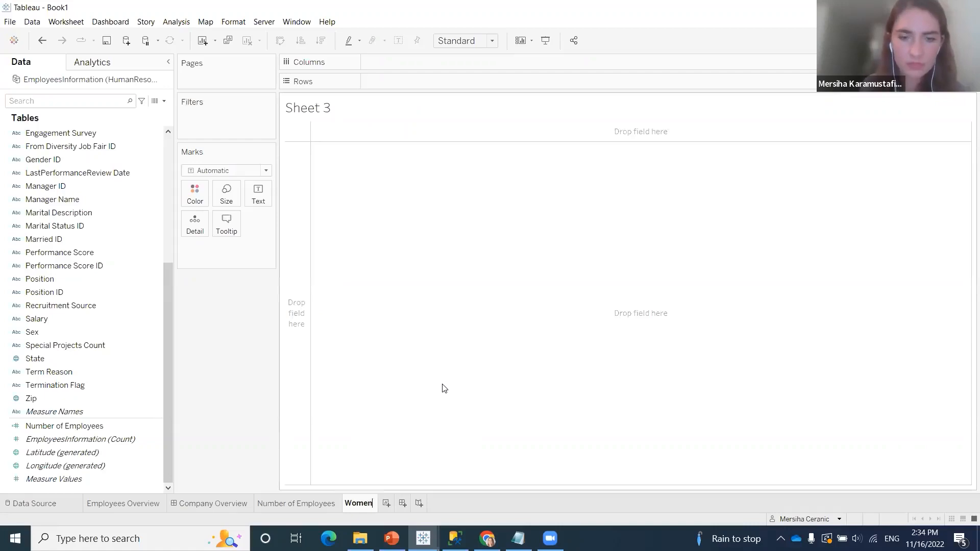
type(" Emplo")
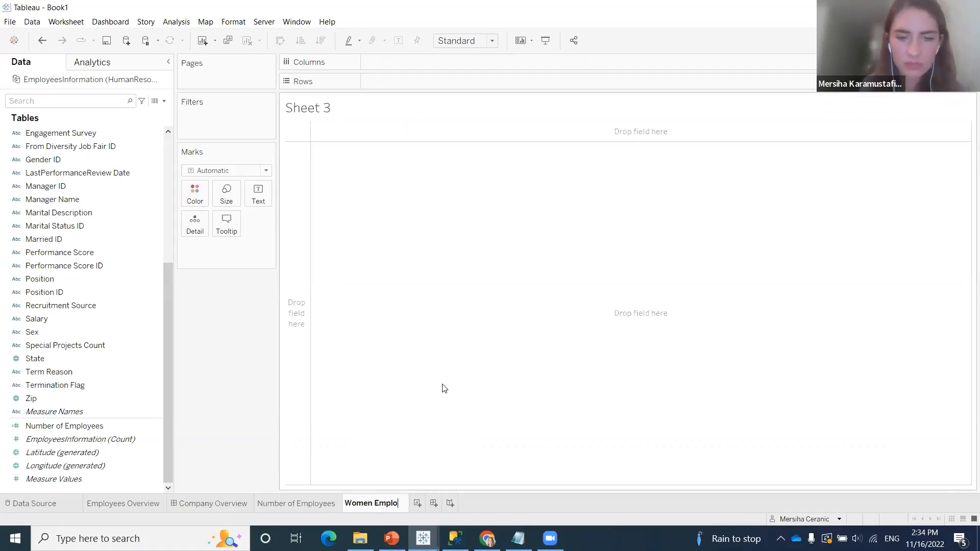
type("yeed")
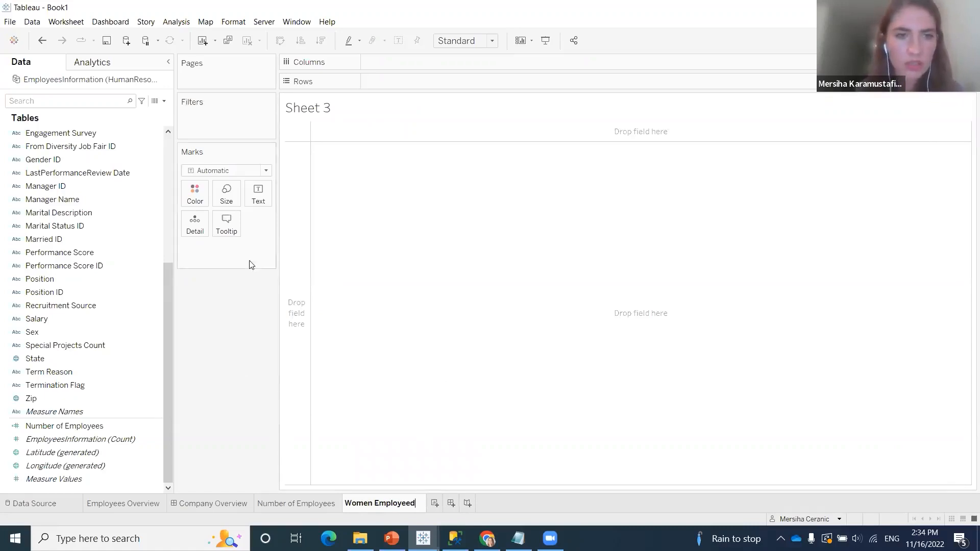
left_click(272, 376)
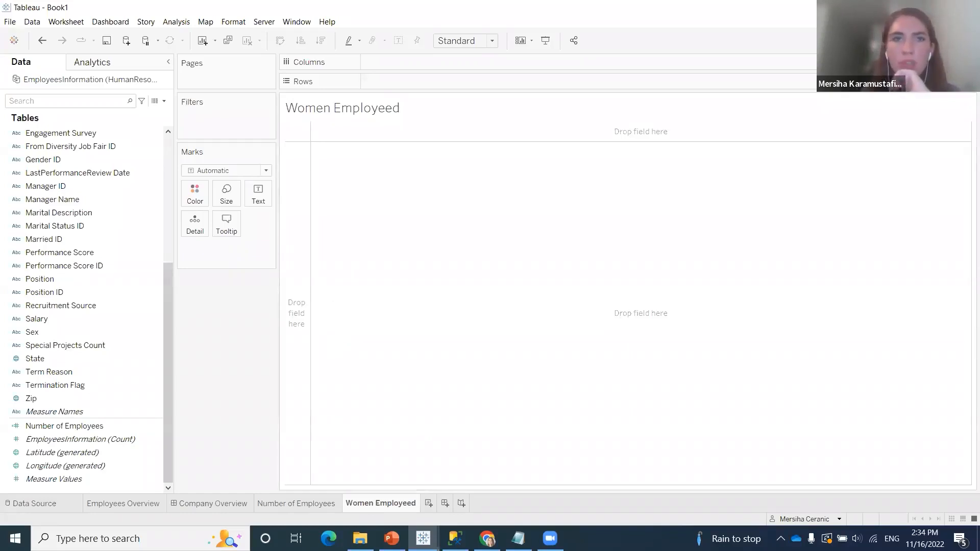
Create a calculated field named "Women Count"
key("alt+Tab")
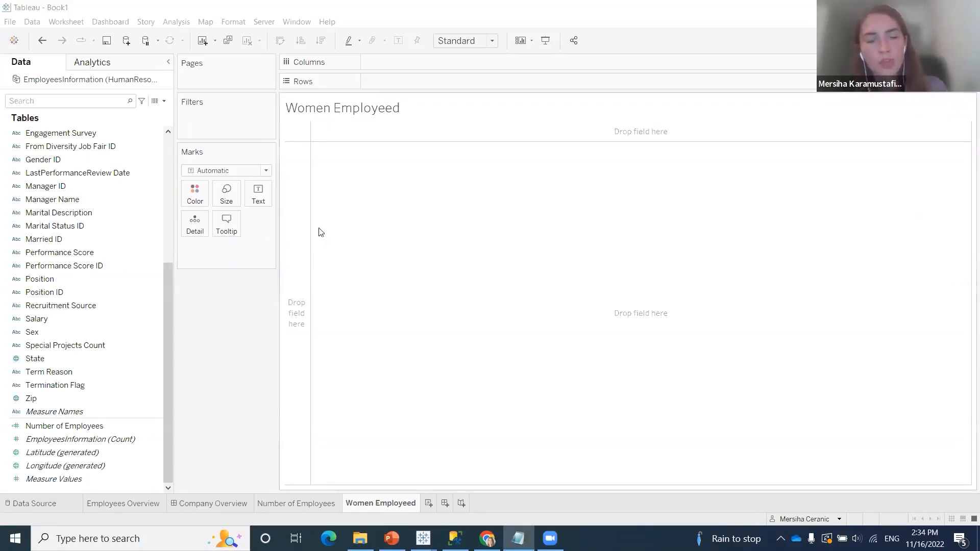
left_click(165, 103)
left_click(130, 112)
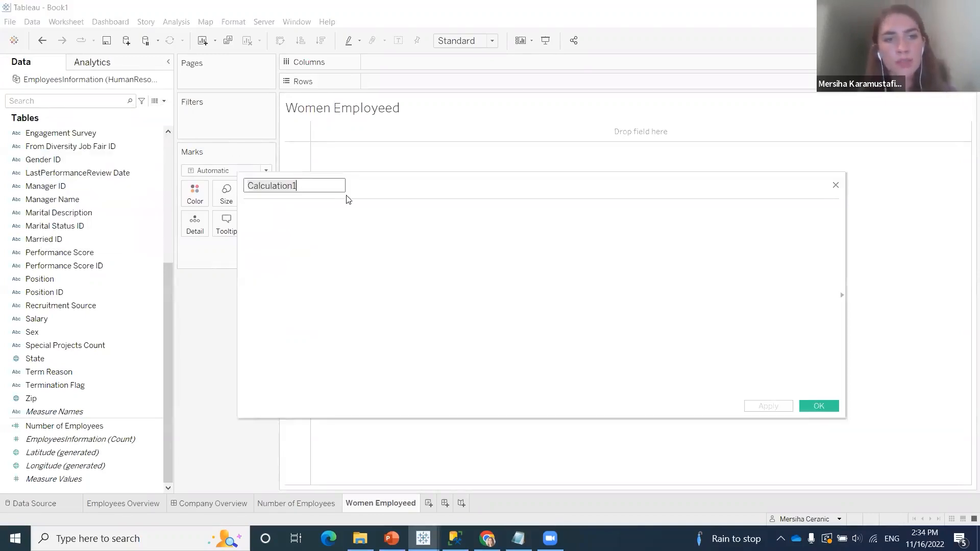
type("Wo")
type("mne E")
key("BackSpace")
key("BackSpace")
key("BackSpace")
key("BackSpace")
type("en Count")
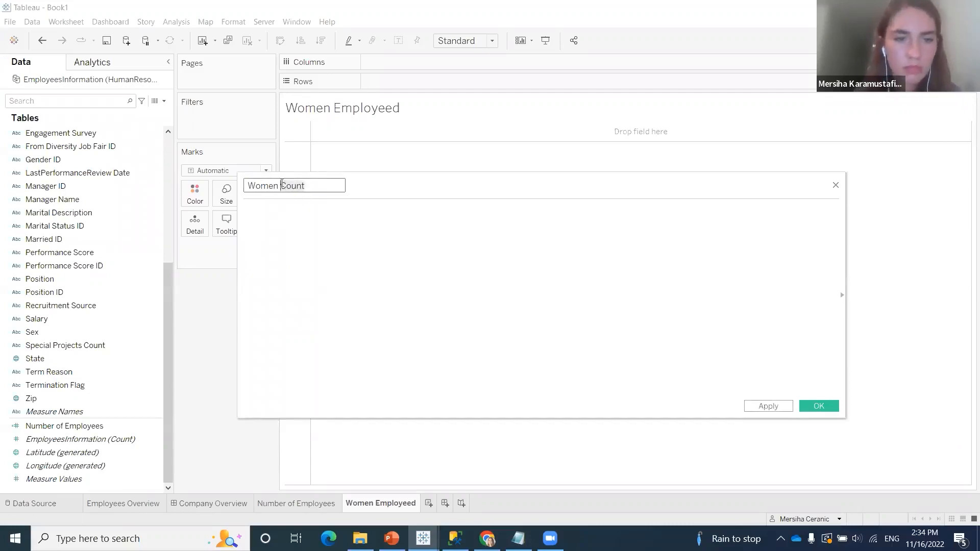
left_click(280, 217)
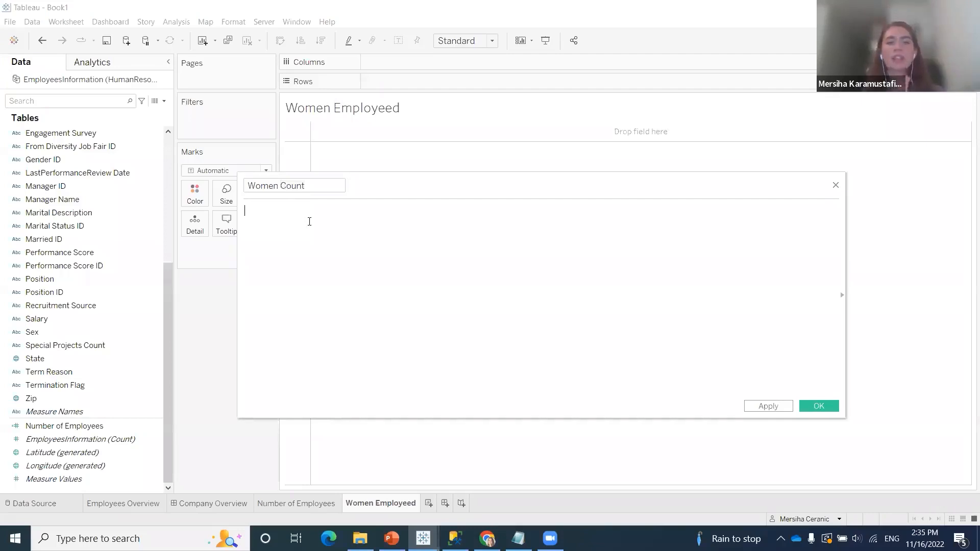
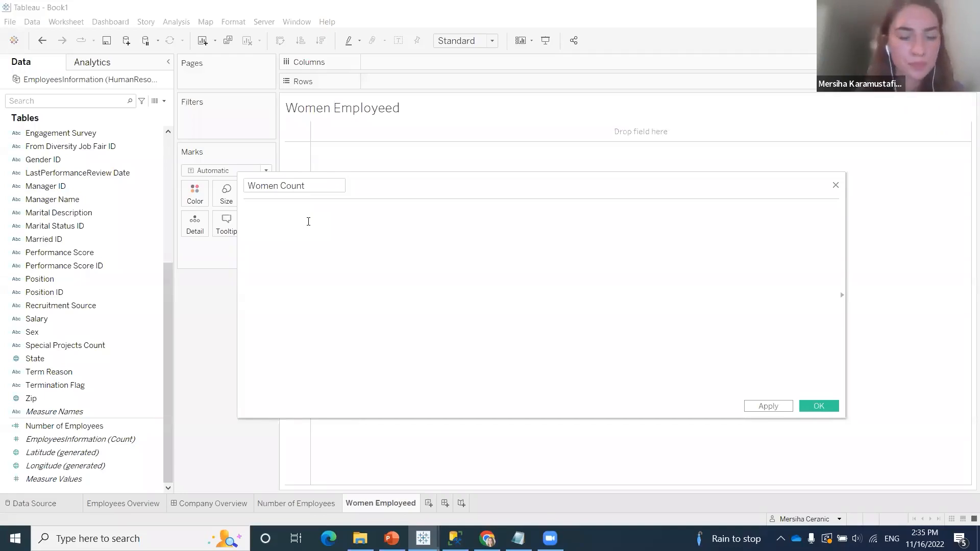
Start the Women Count formula with a level-of-detail expression fixed on [Employee ID], enclosed in braces and followed by a colon
type("{}")
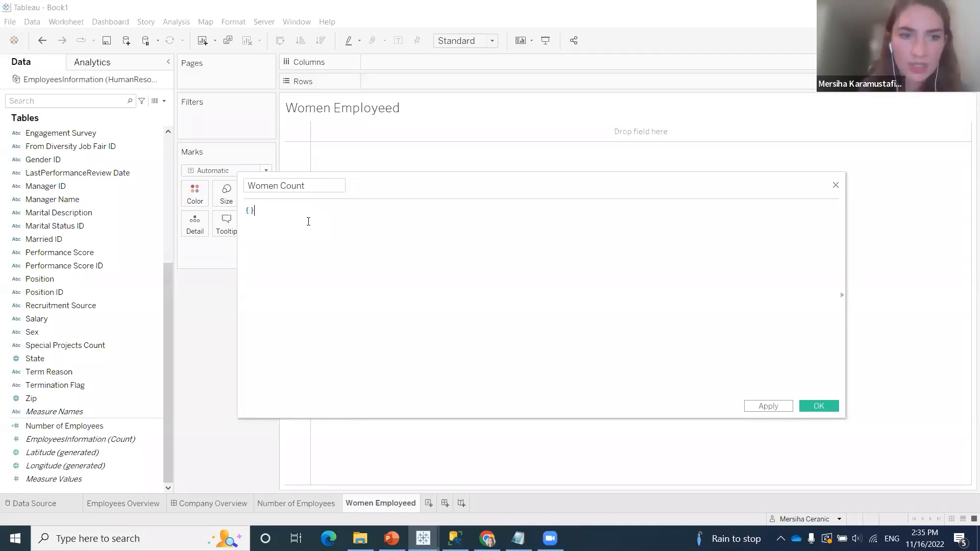
type("fie")
key("BackSpace")
type("xed")
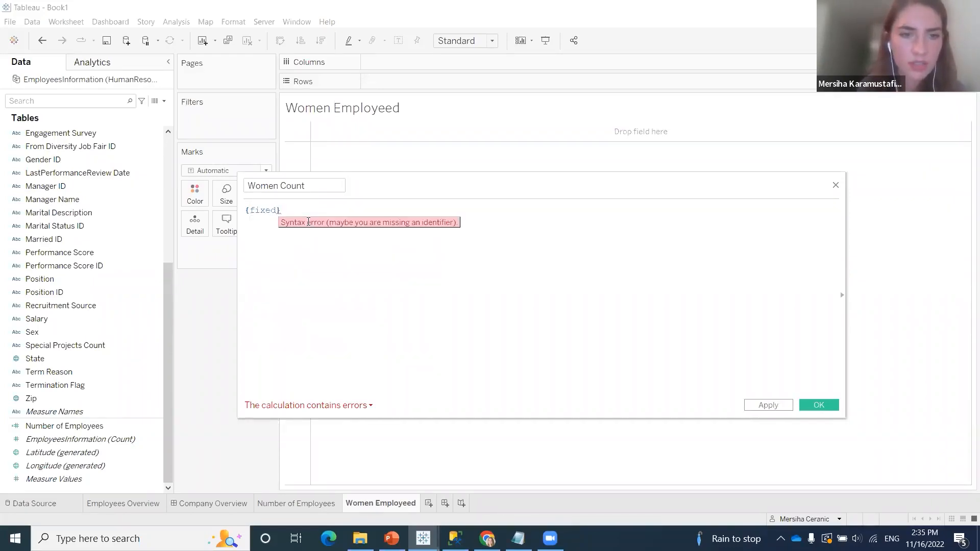
type(" empl")
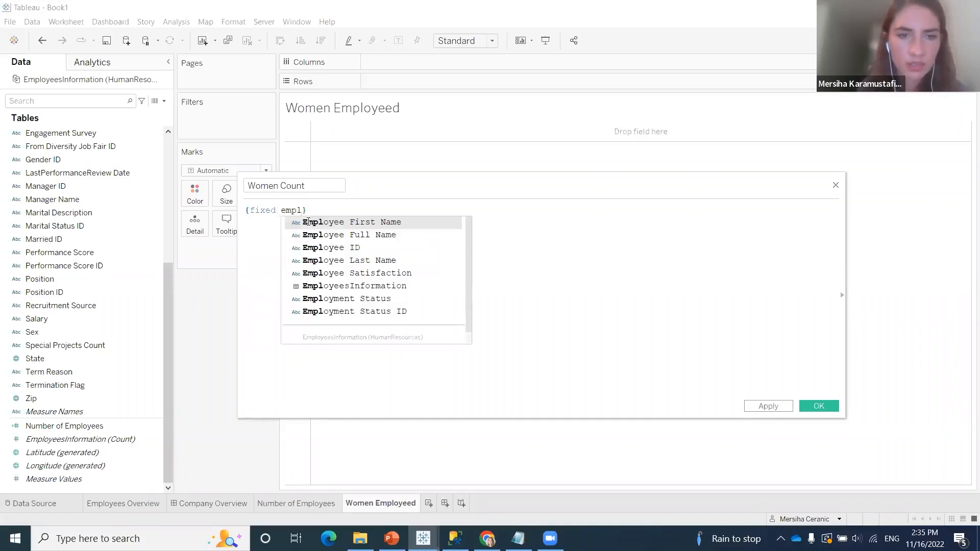
key("Down")
key("Down")
key("Return")
type(":")
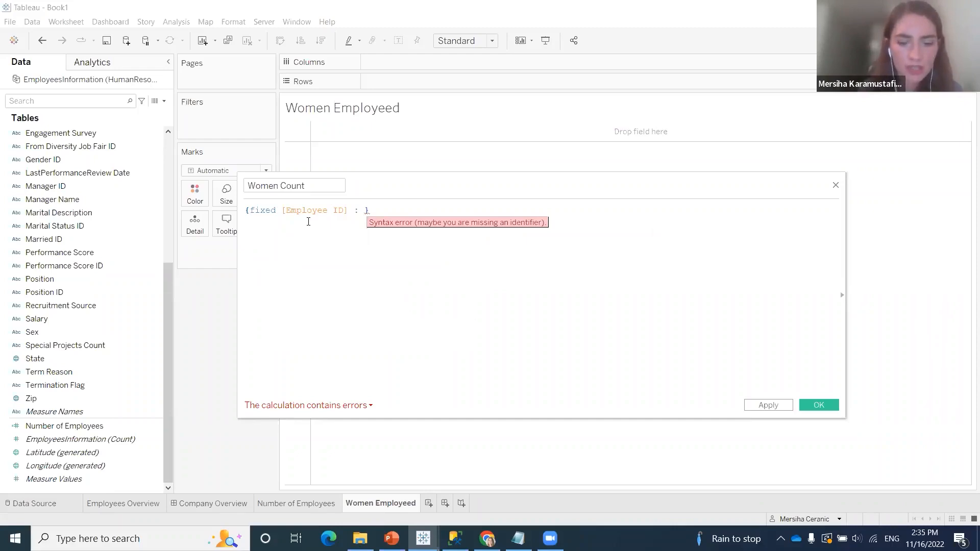
Add a COUNT() aggregation inside the fixed expression and make room for a multi-line condition between its parentheses
type("cou")
key("Return")
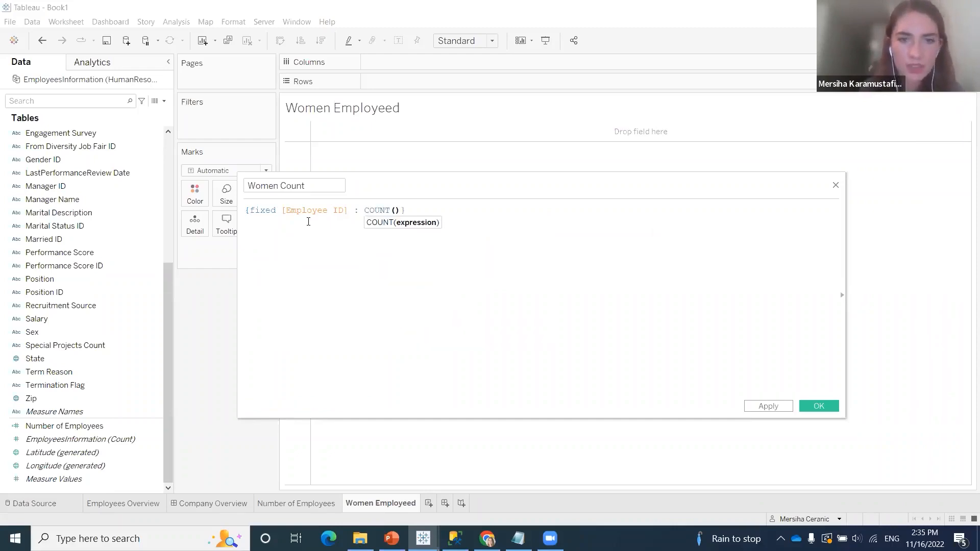
key("Return")
key("Return")
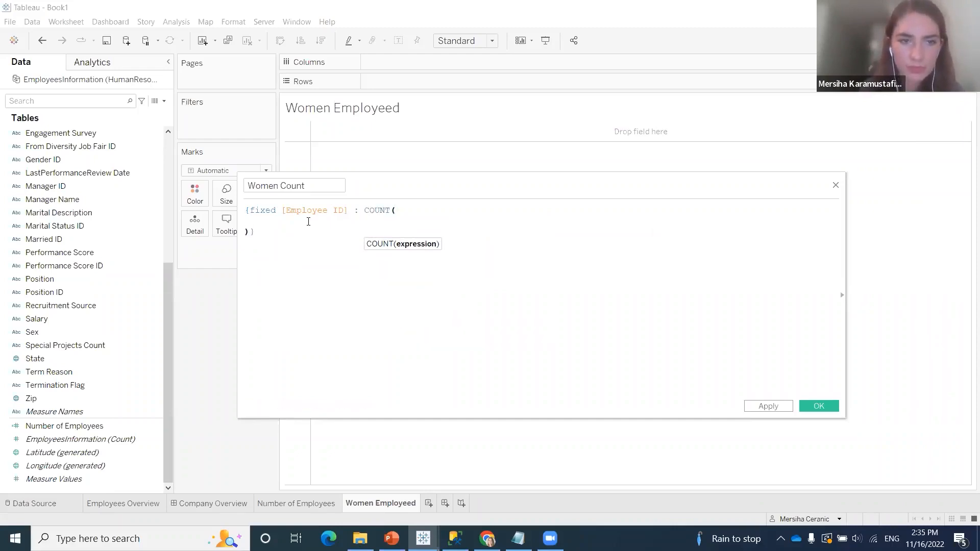
key("Up")
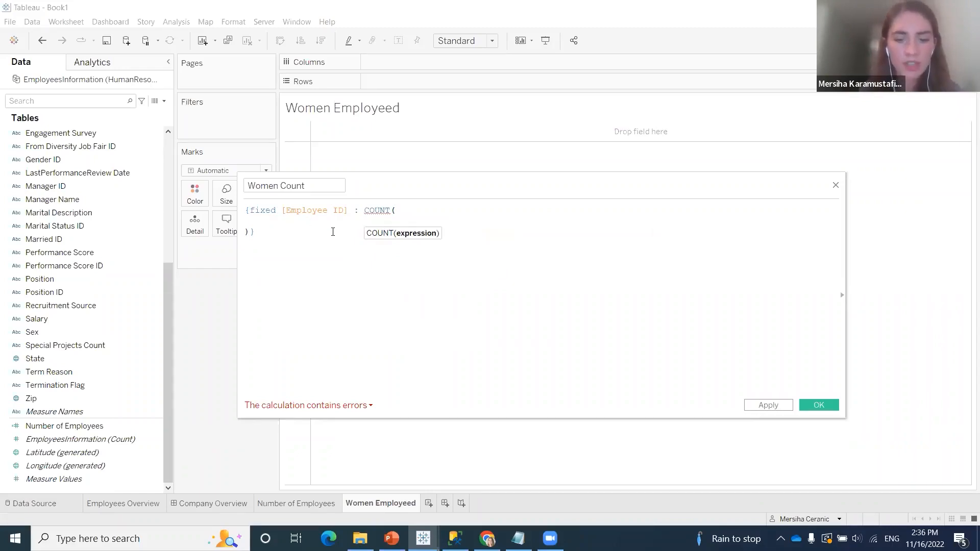
Write the condition IF [Sex] = 'F' THEN inside the COUNT parentheses
type("if")
key("Return")
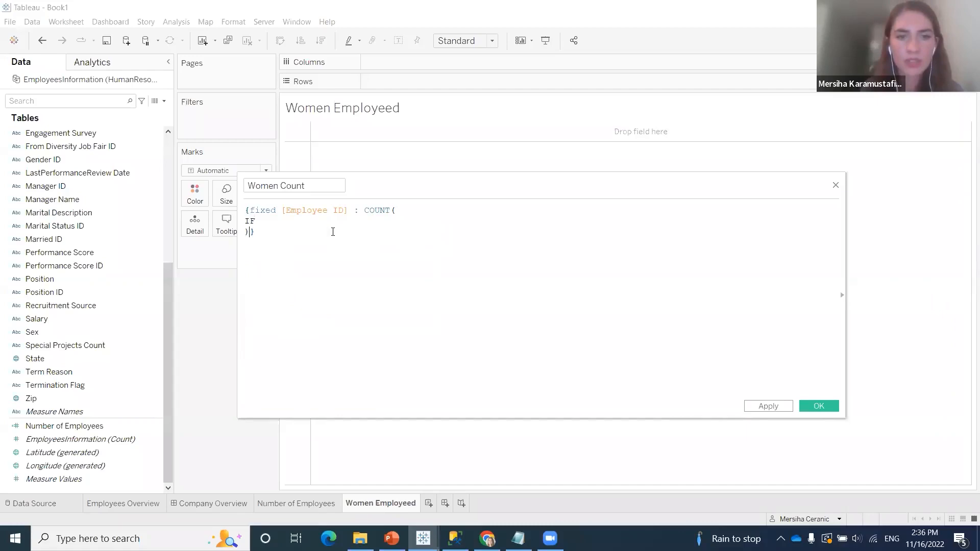
left_click(287, 217)
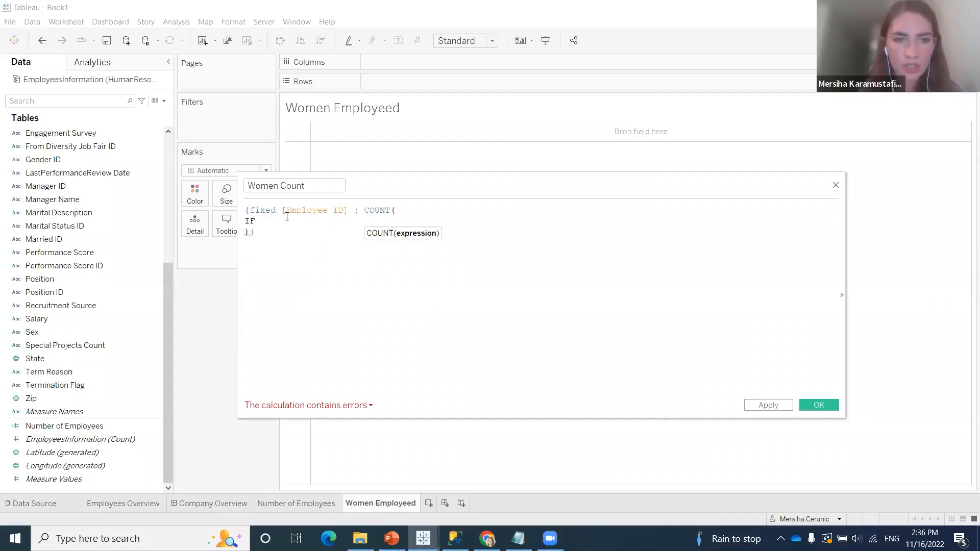
type("sex")
left_click(290, 233)
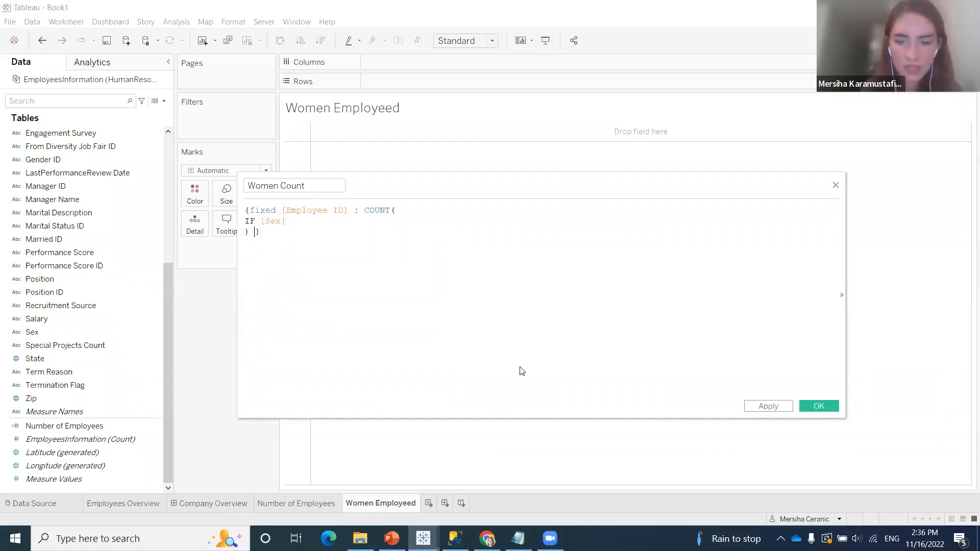
left_click(355, 225)
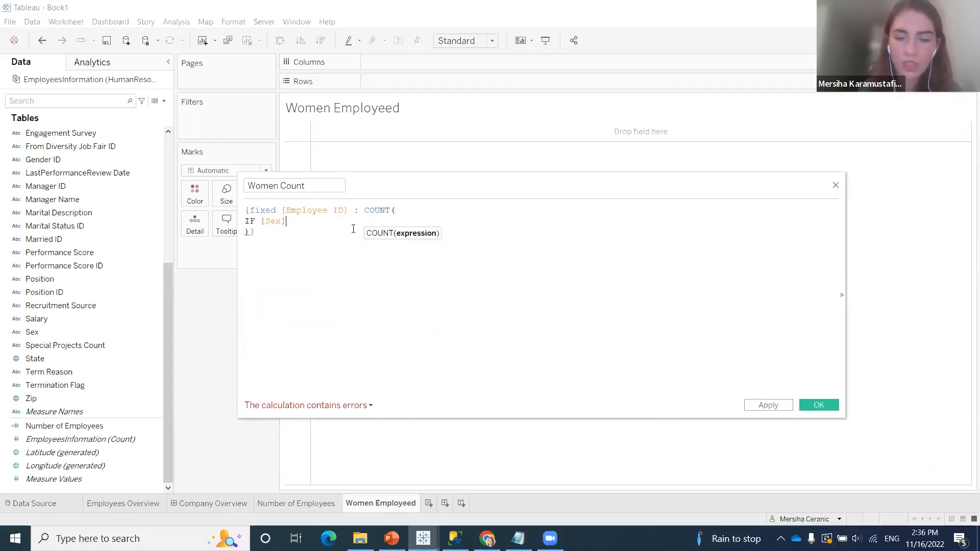
type("= ")
type("'F'")
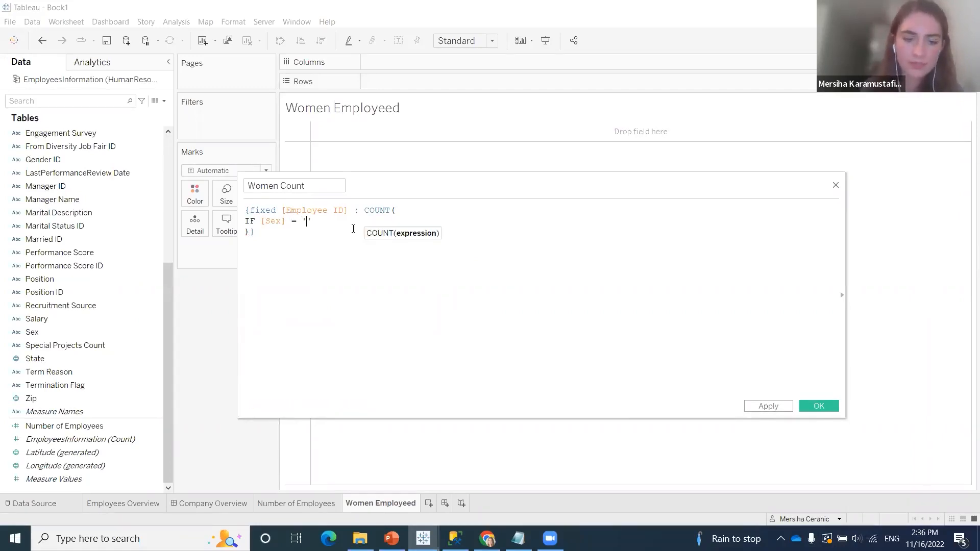
type(" THEN")
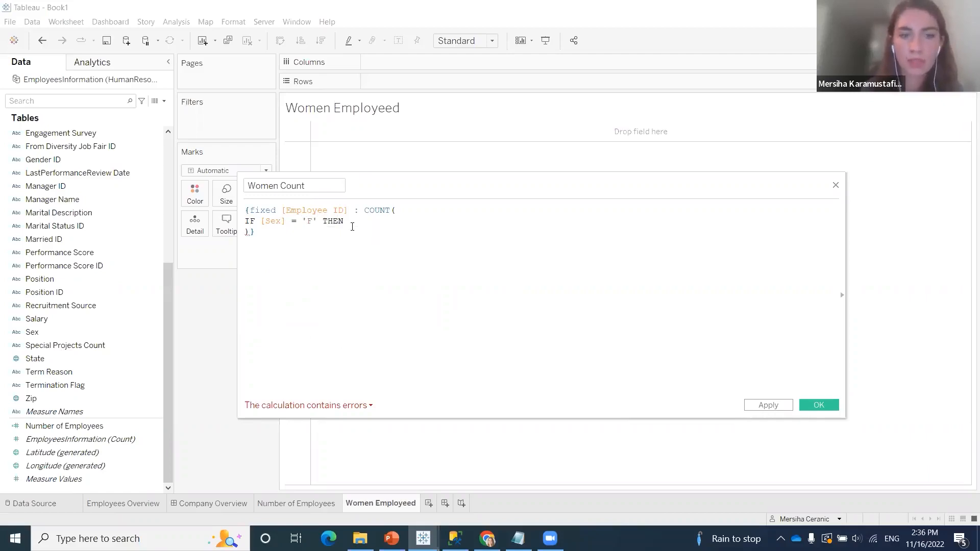
Complete the condition by returning [Employee ID] on its own line and closing it with END
key("Return")
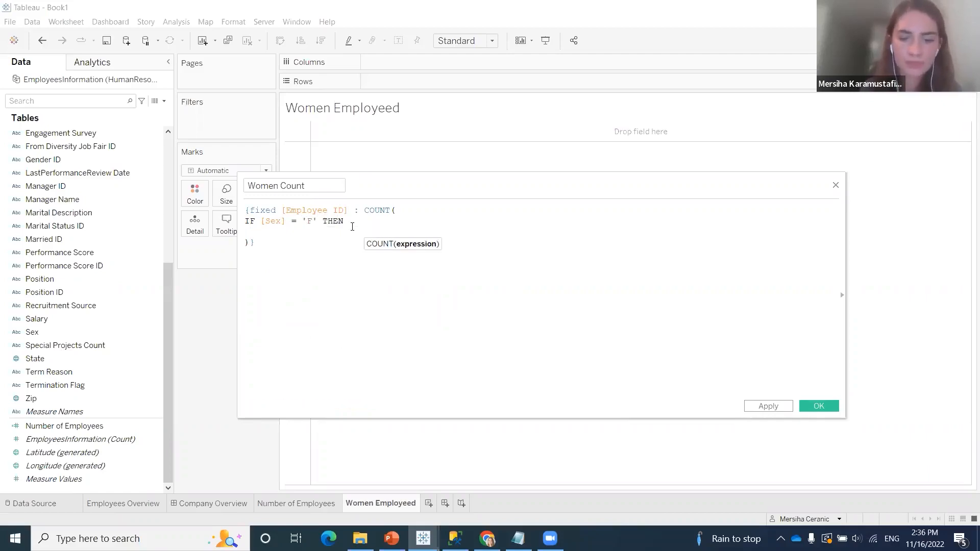
type("employ")
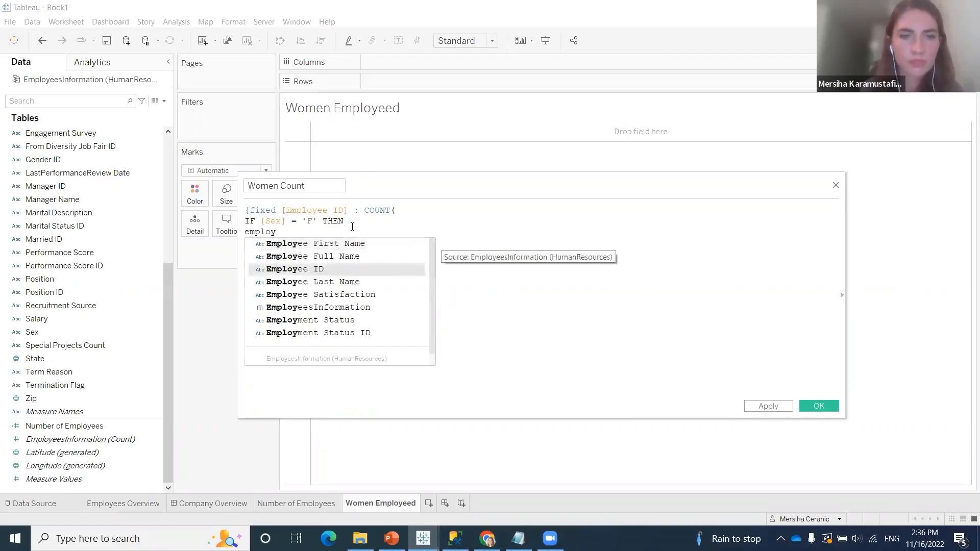
key("Return")
key("Return")
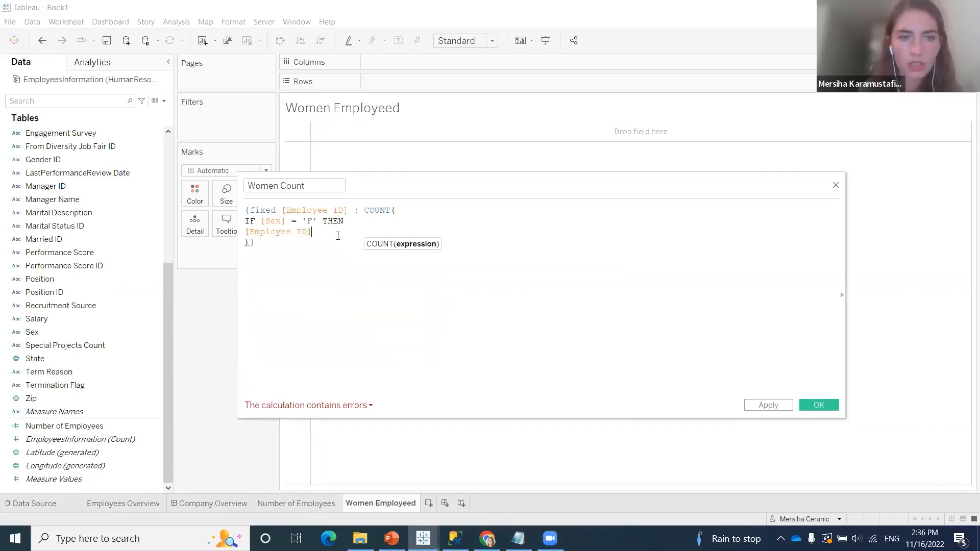
type("end")
key("Return")
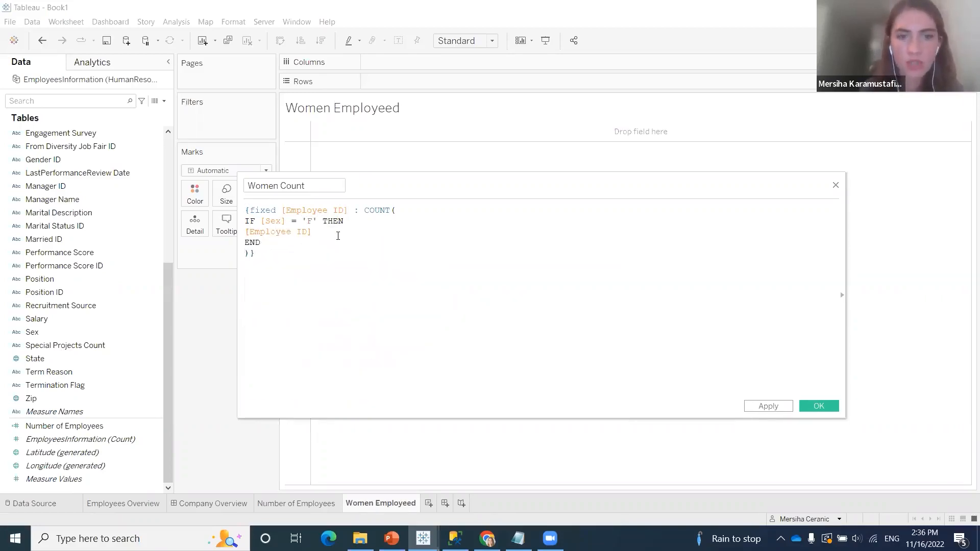
Review the Women Count formula, examining the [Employee ID] dimension of the fixed expression and the COUNT condition
left_click(295, 259)
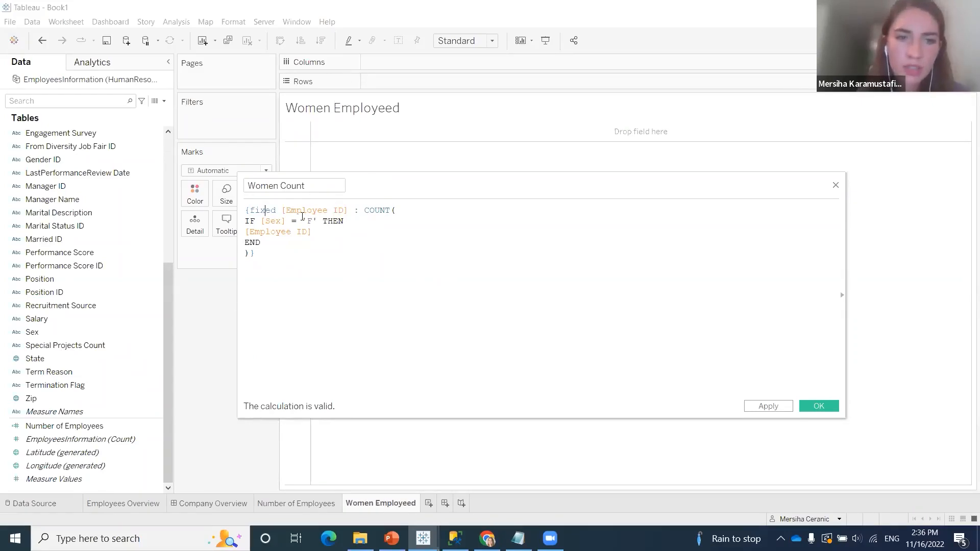
left_click_drag(281, 213, 349, 213)
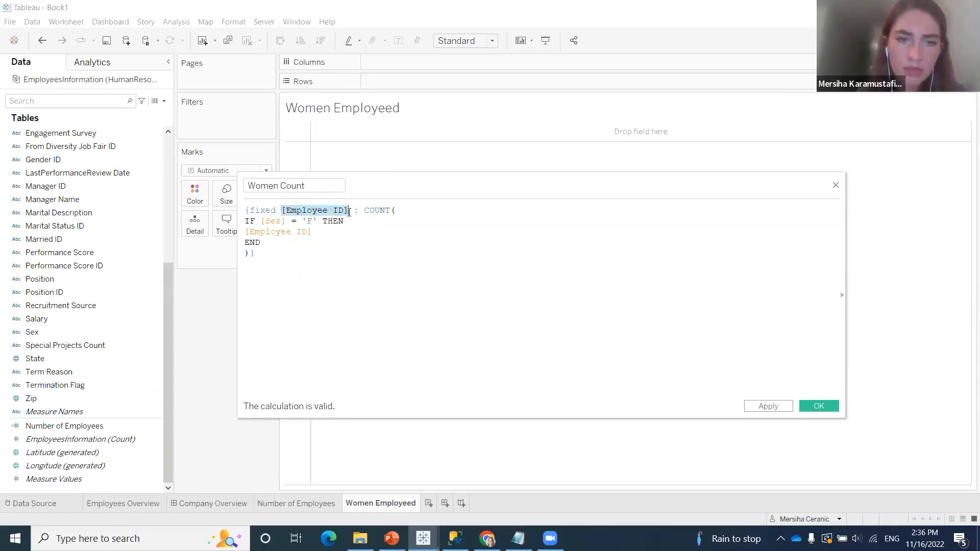
left_click(294, 213)
key("Left")
key("Left")
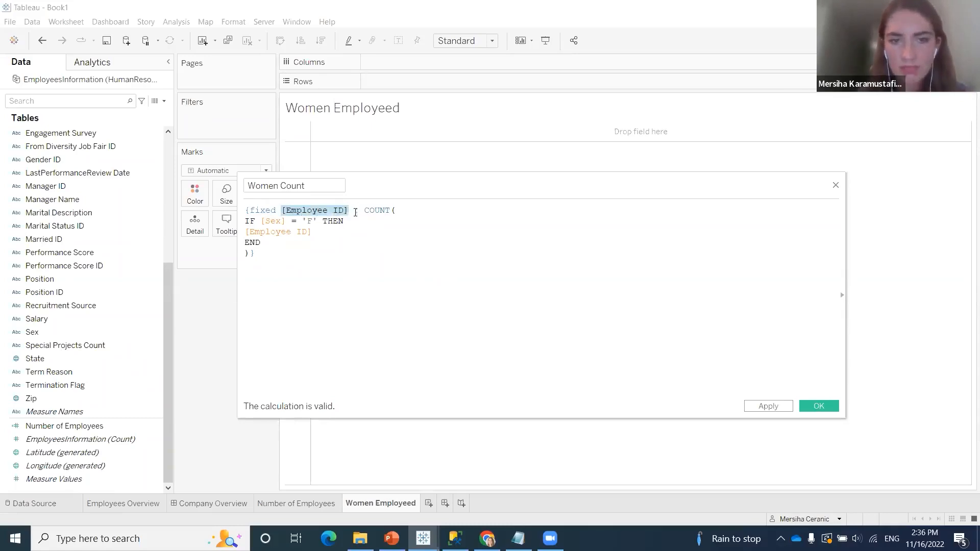
left_click(352, 221)
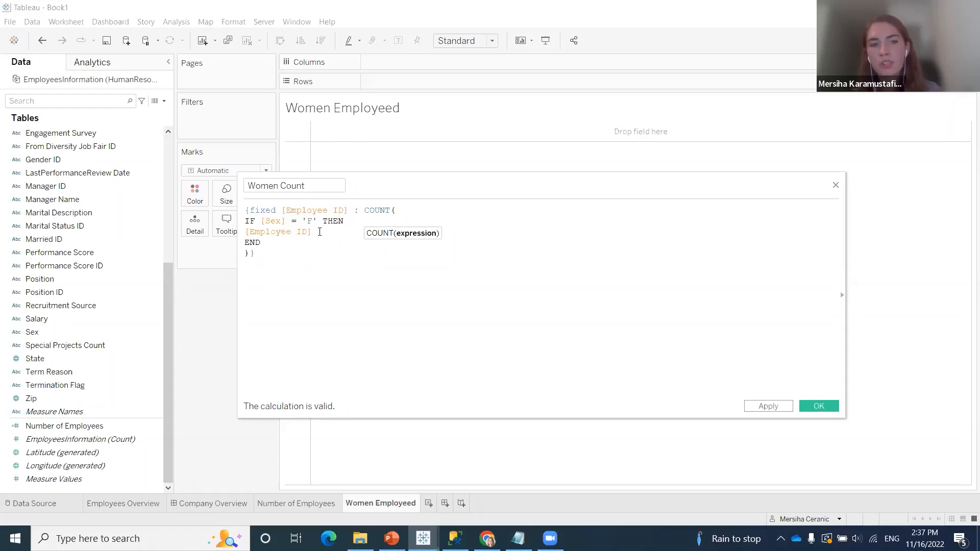
key("Down")
key("Down")
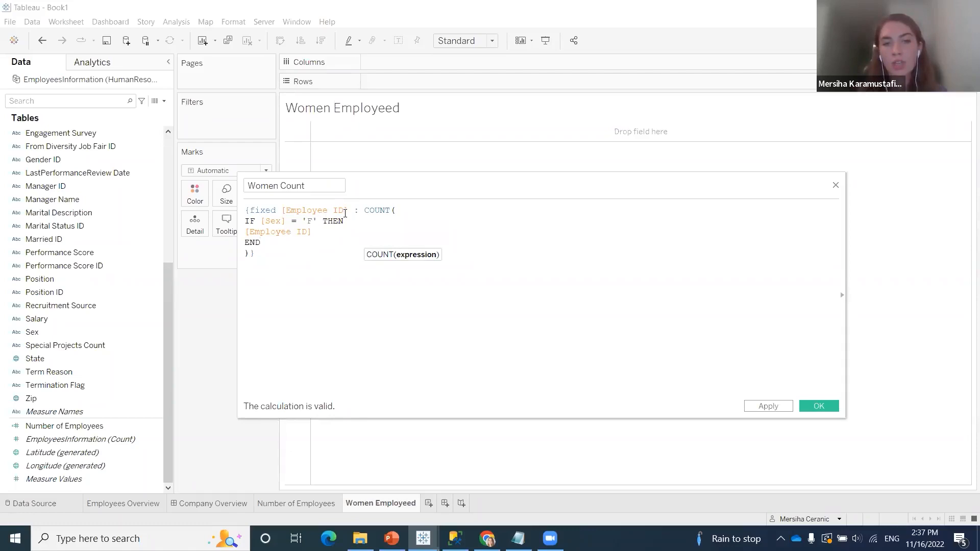
left_click_drag(345, 214, 279, 210)
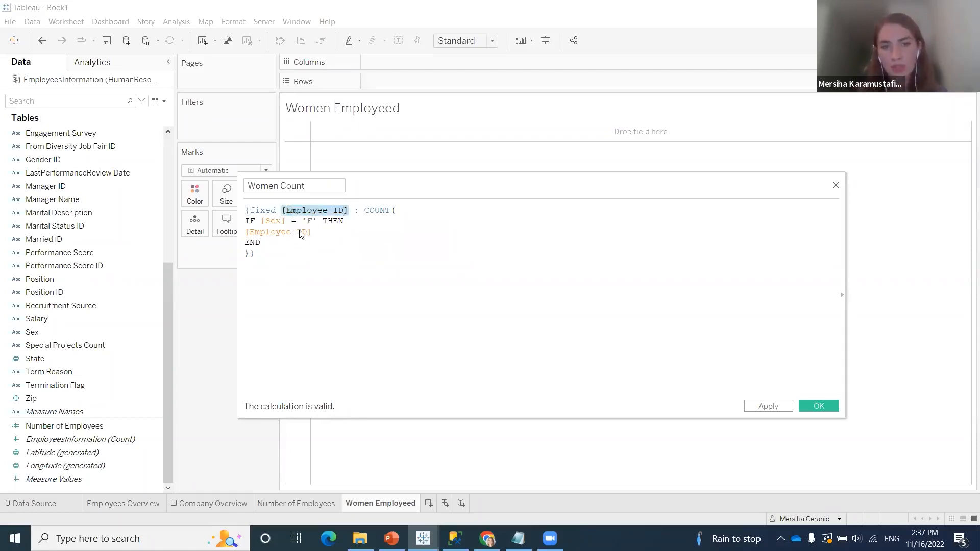
left_click(325, 242)
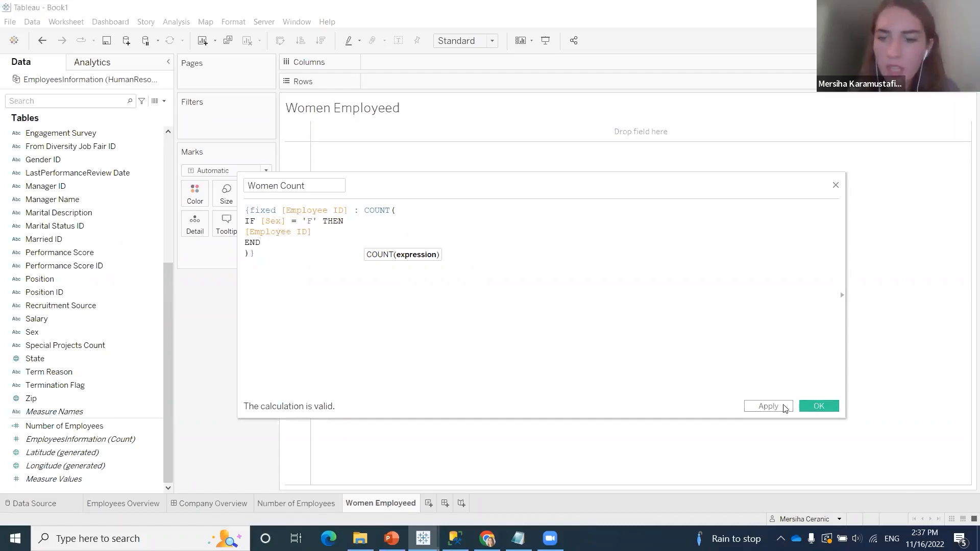
Save the Women Count calculation, add the field to the worksheet's marks and display it as text
left_click(819, 406)
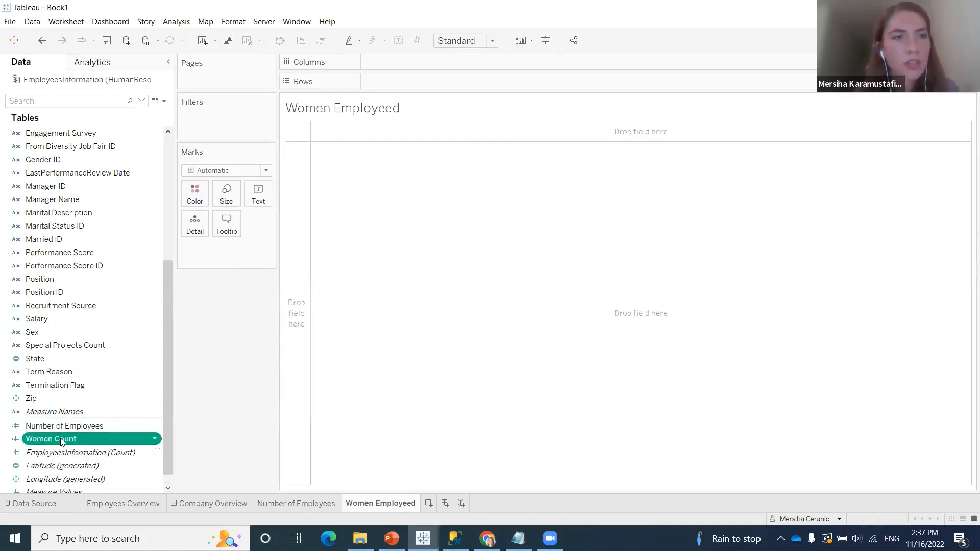
left_click_drag(61, 438, 231, 257)
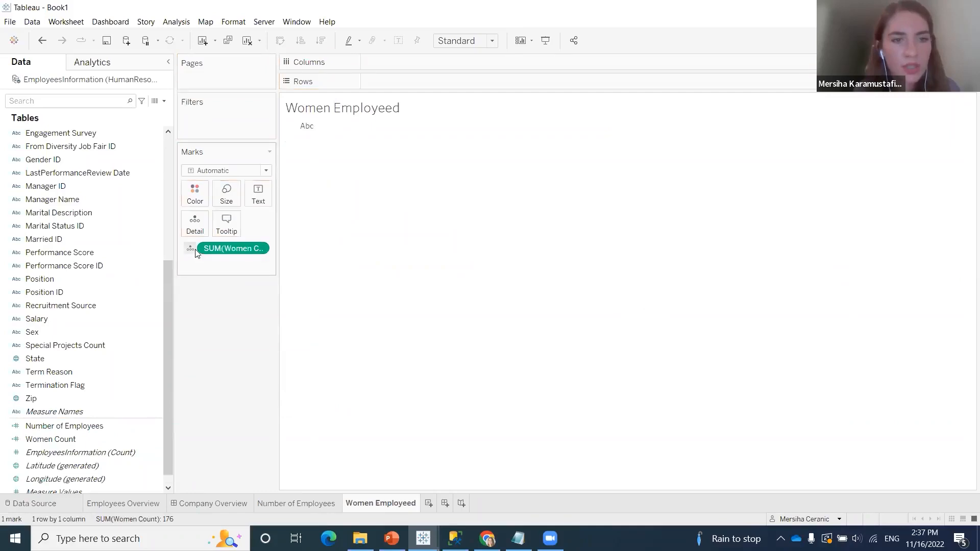
left_click(191, 248)
left_click(219, 277)
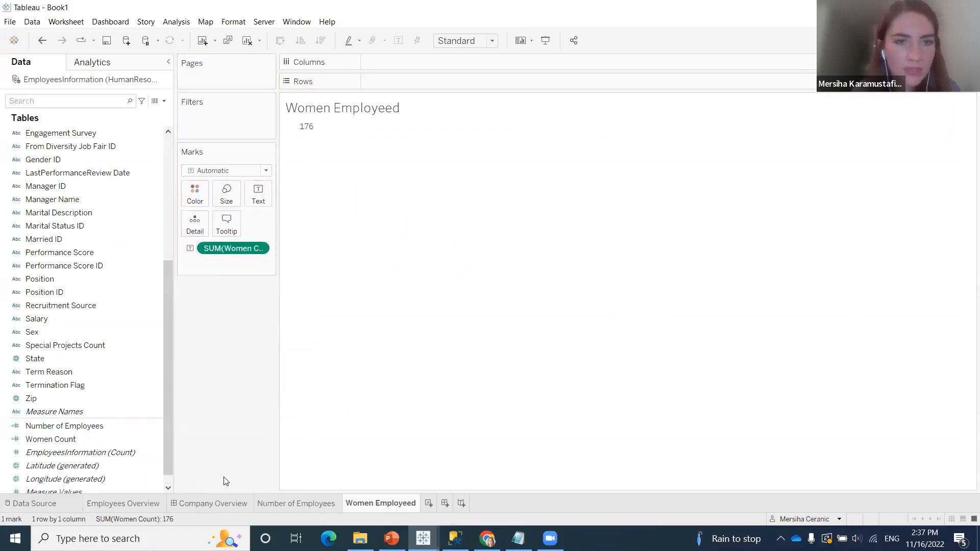
left_click(190, 249)
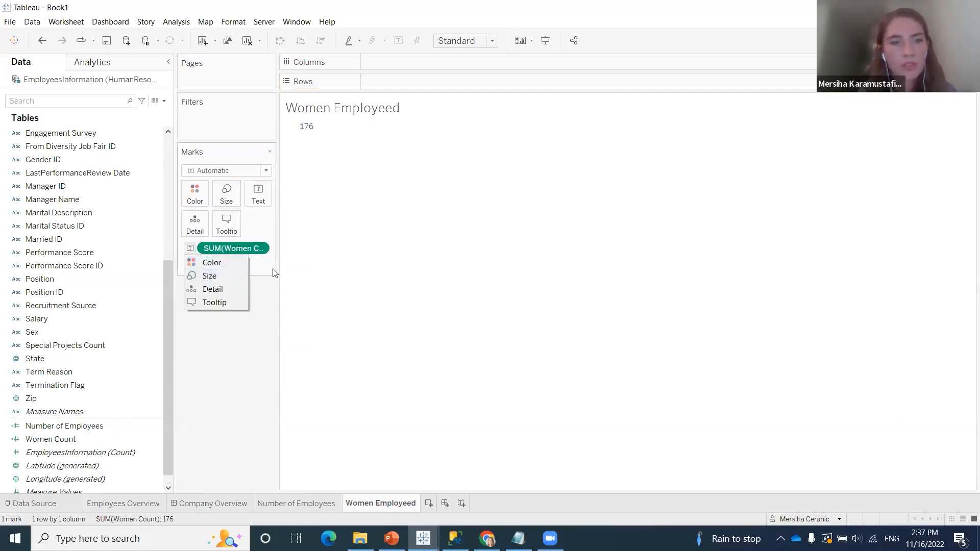
left_click(191, 249)
left_click(192, 249)
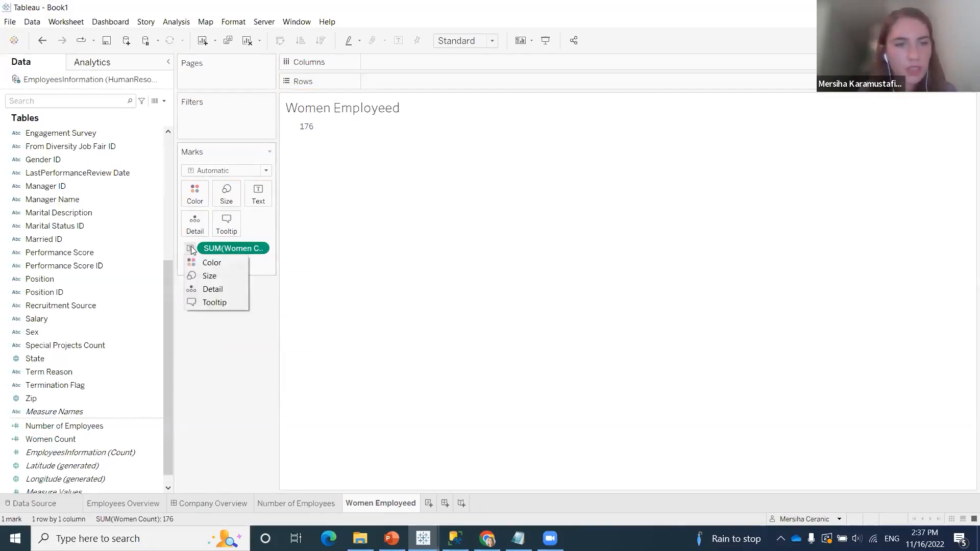
left_click(179, 252)
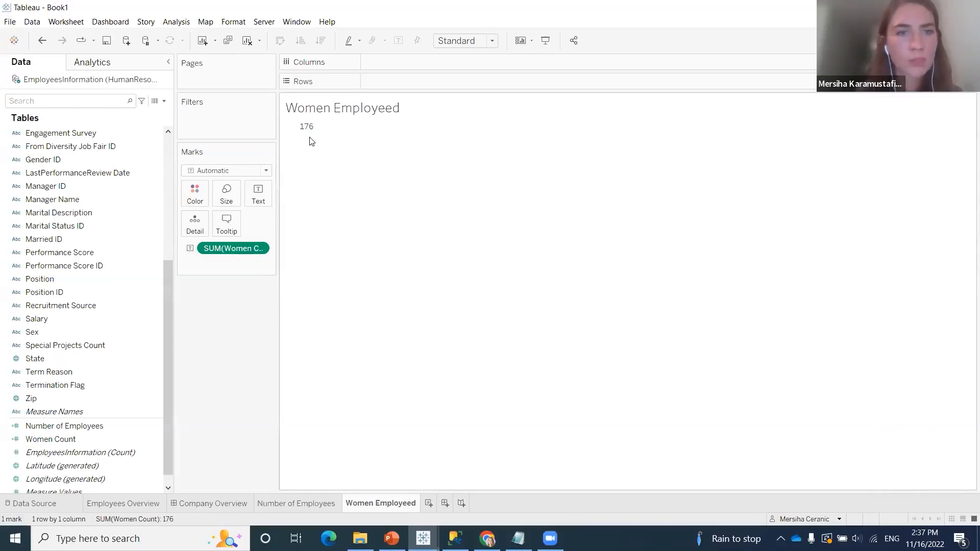
mouse_move(304, 128)
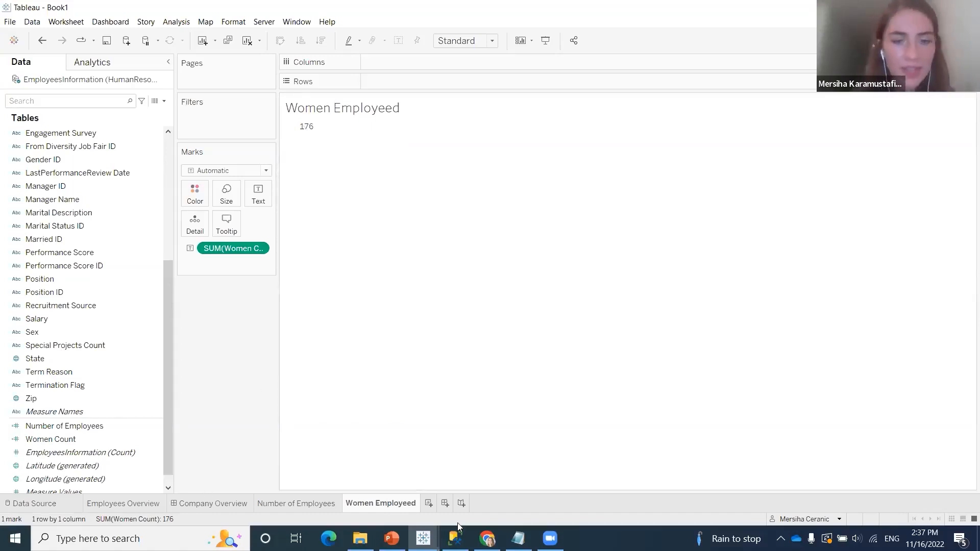
Add a new worksheet and rename it Employement
left_click(428, 503)
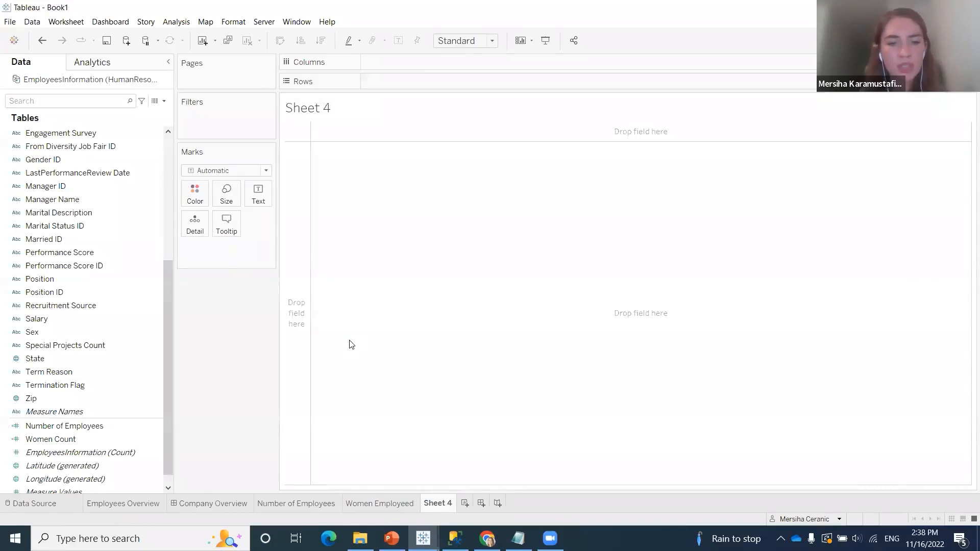
right_click(439, 507)
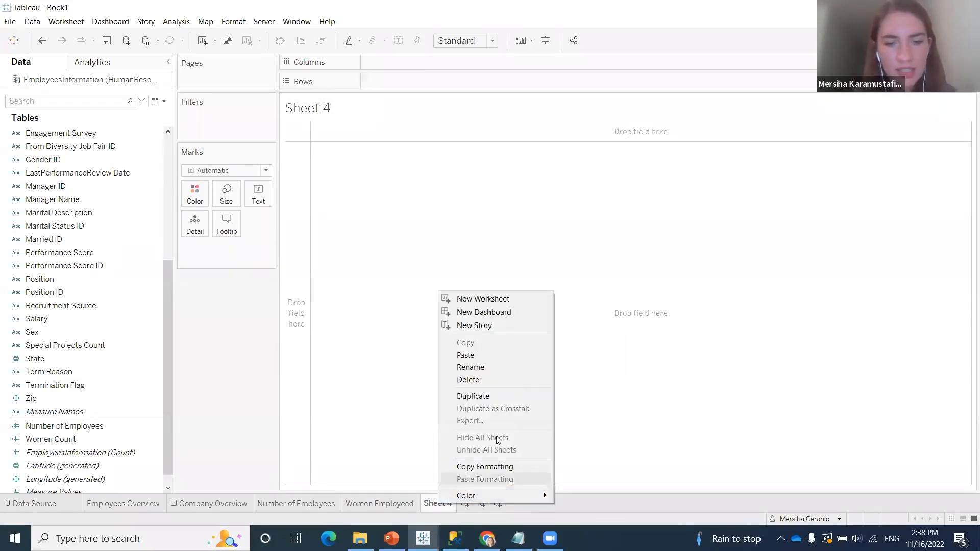
left_click(509, 367)
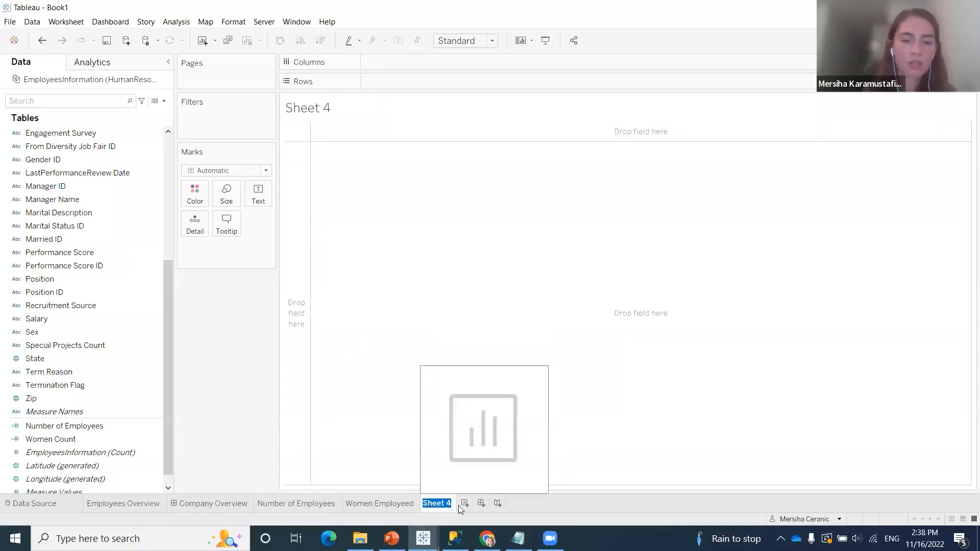
type("Employement")
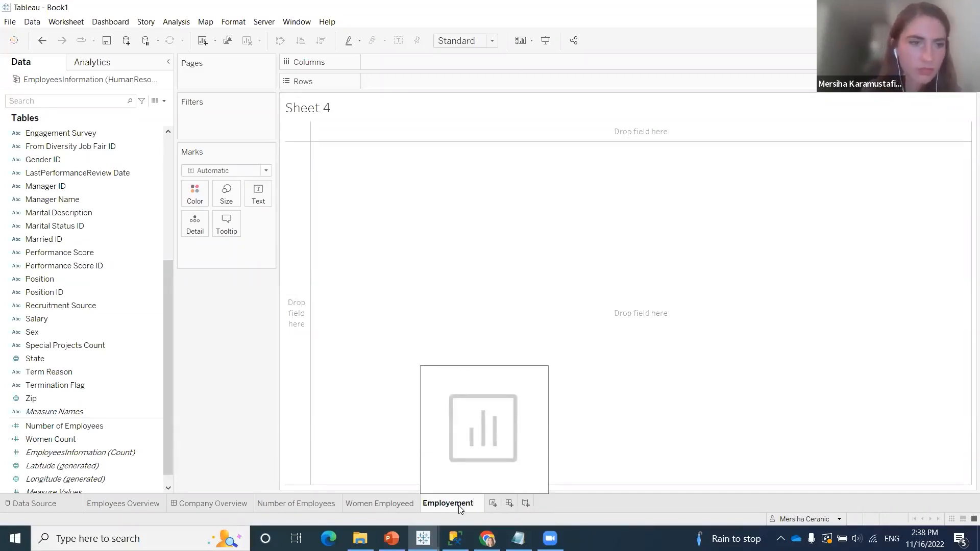
Correct the spelling in the new worksheet's name and extend it to Employment Satisfaction Ratio
scroll(107, 348, "up", 4)
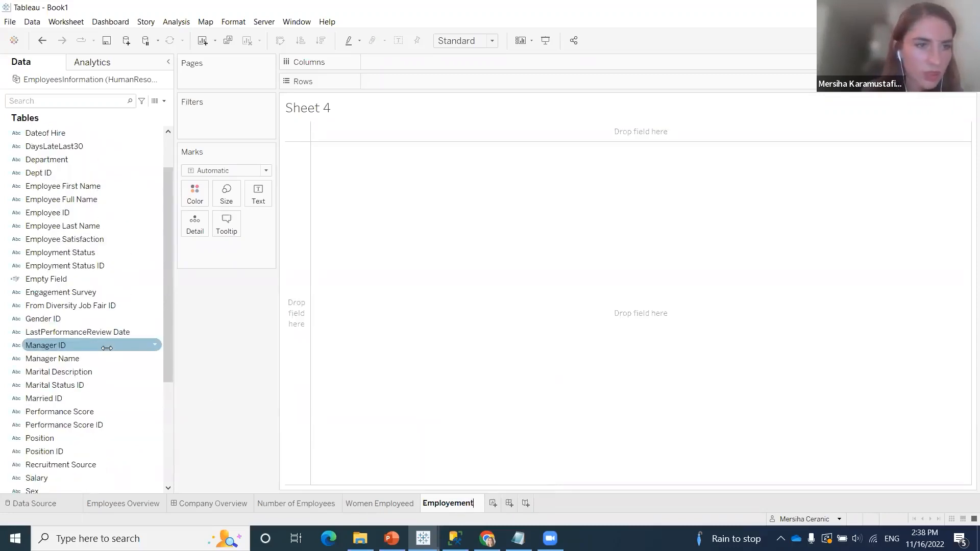
left_click(454, 505)
key("BackSpace")
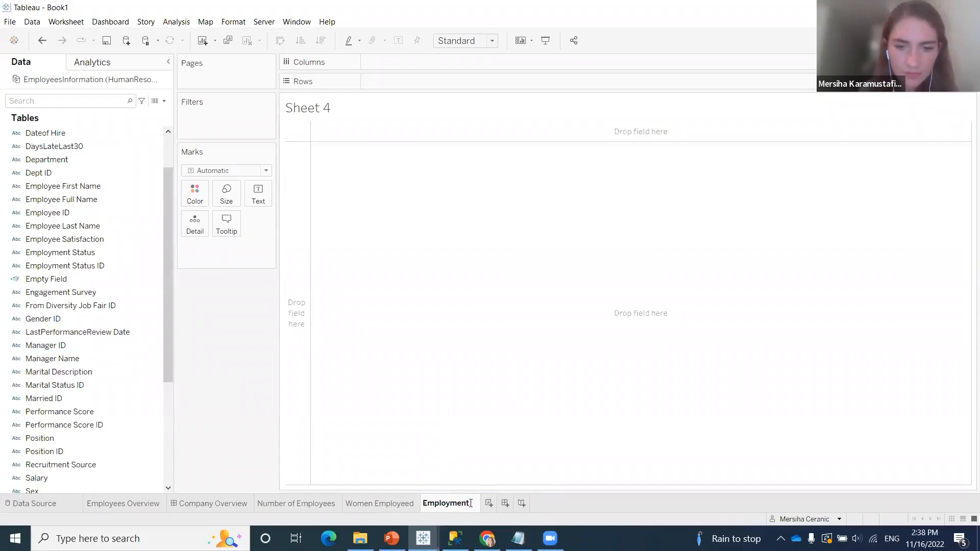
type("Sat")
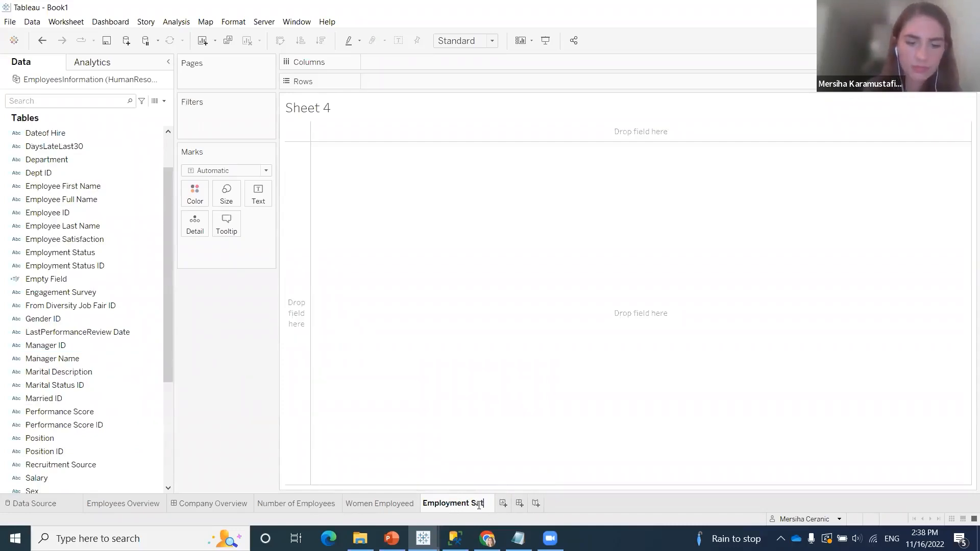
type("isfactio")
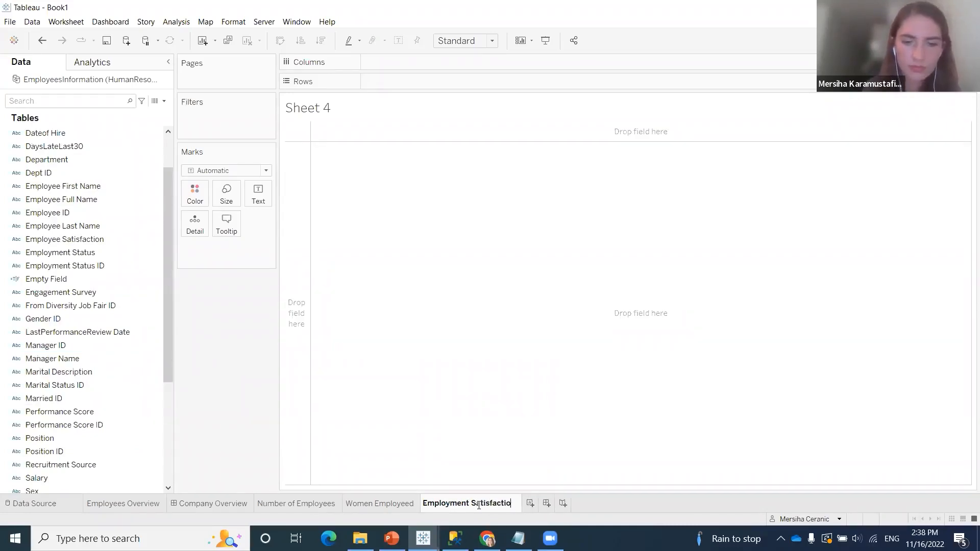
type("n Ratio")
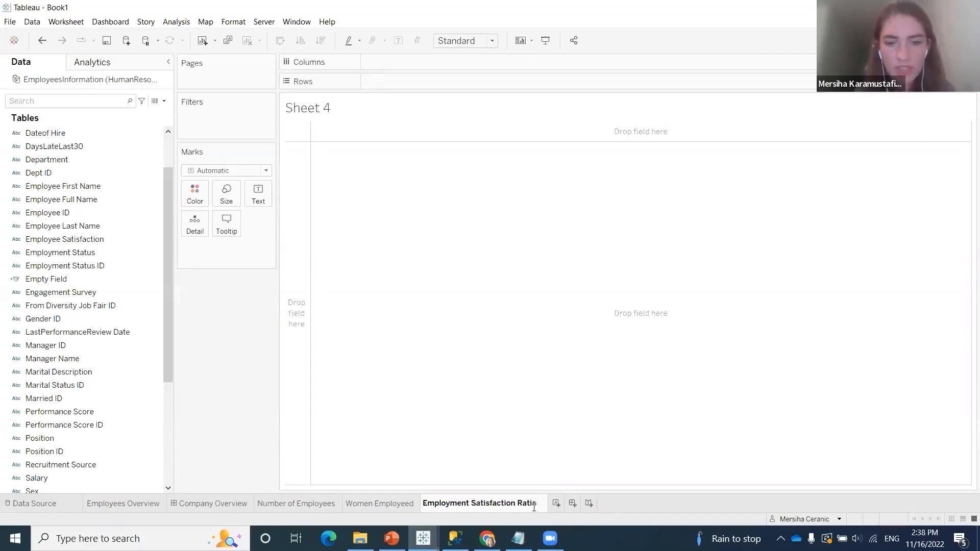
left_click(330, 451)
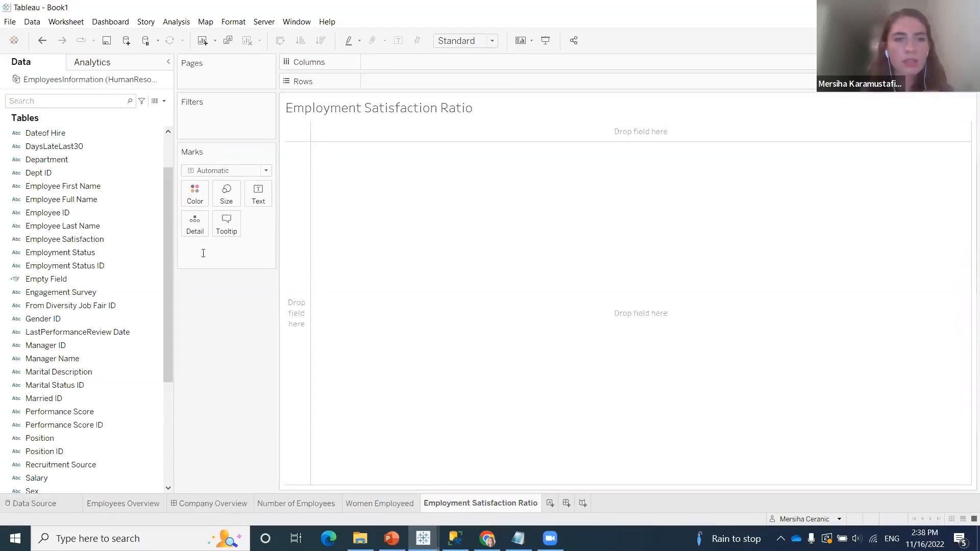
Create a calculated field named Employment Satisfaction Ratio
left_click(163, 102)
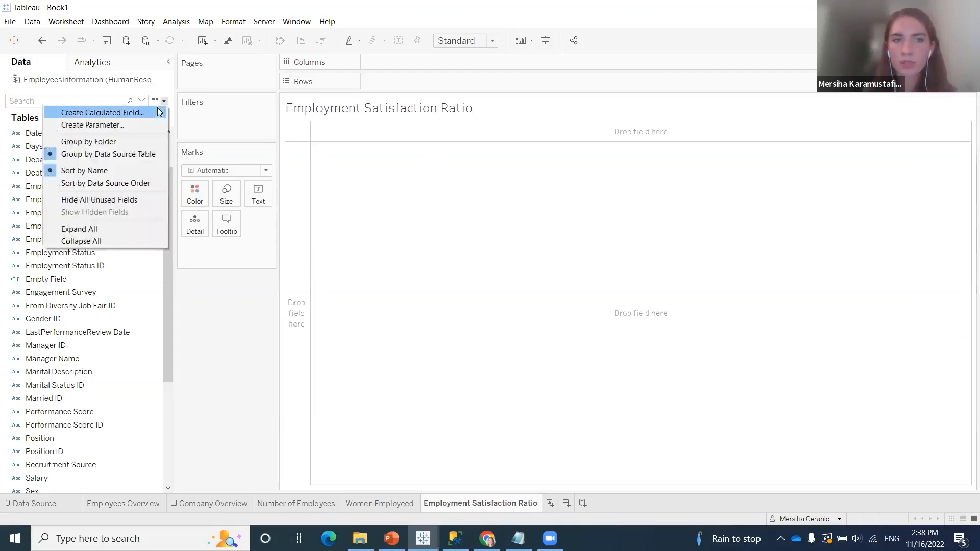
left_click(125, 112)
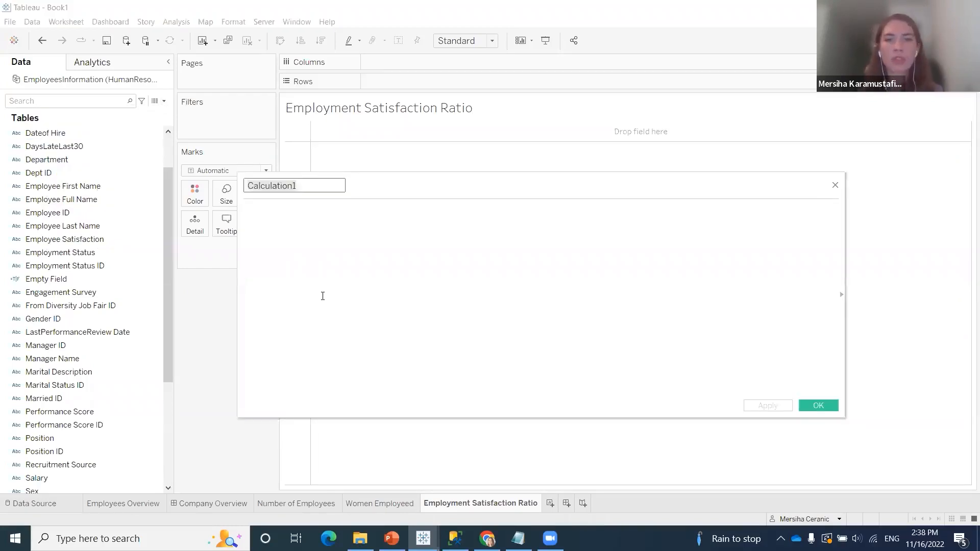
type("E")
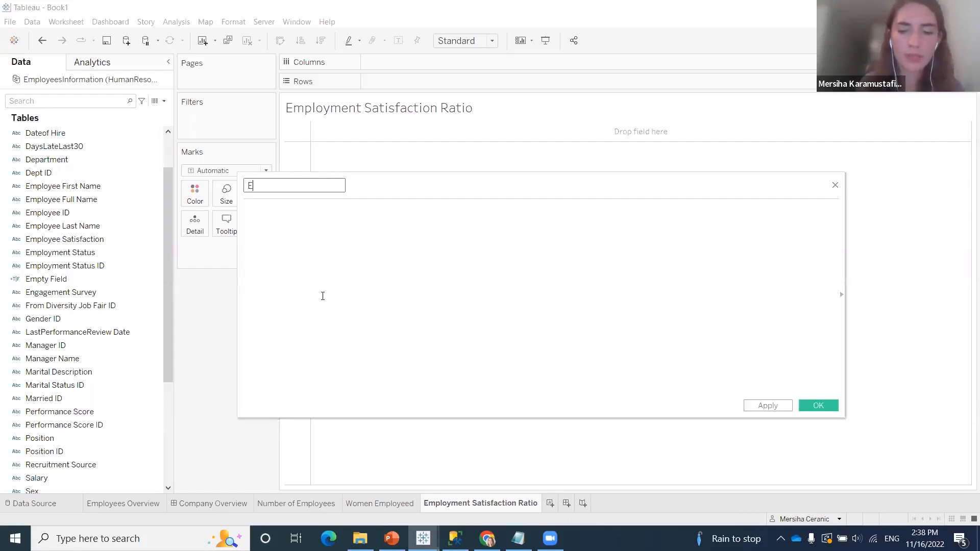
type("mployment Satisfaction Rat")
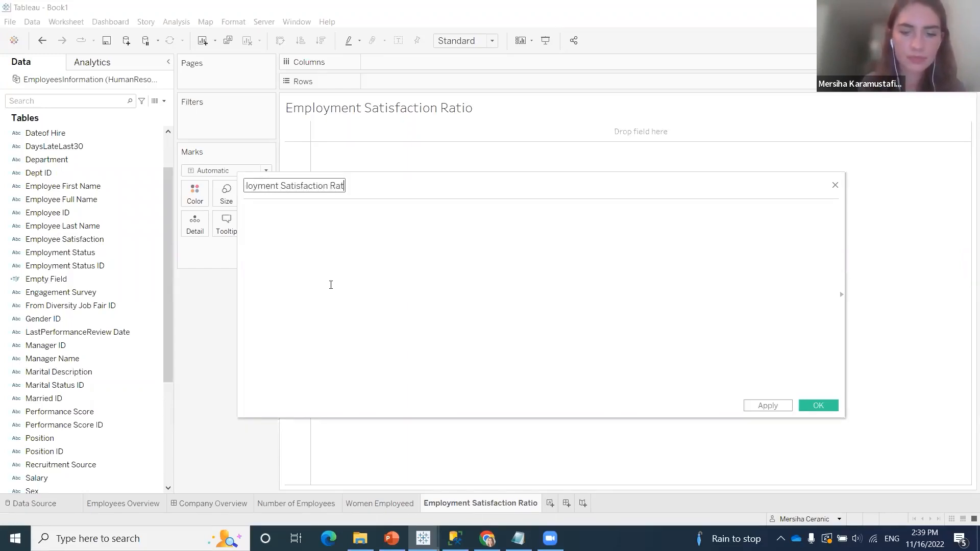
type("io")
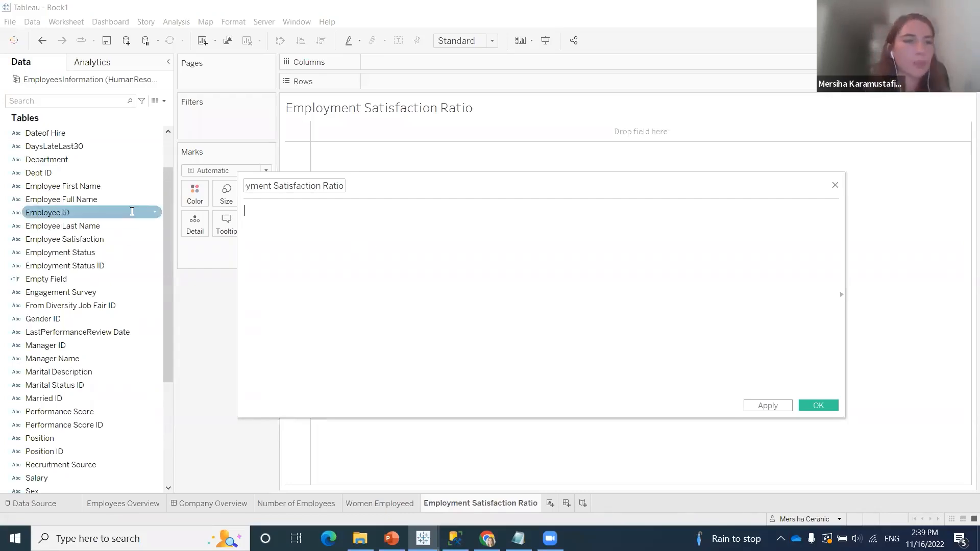
Write the formula SUM([Employee Satisfaction])/[Number of Employees] for the calculated field
scroll(82, 283, "up", 1)
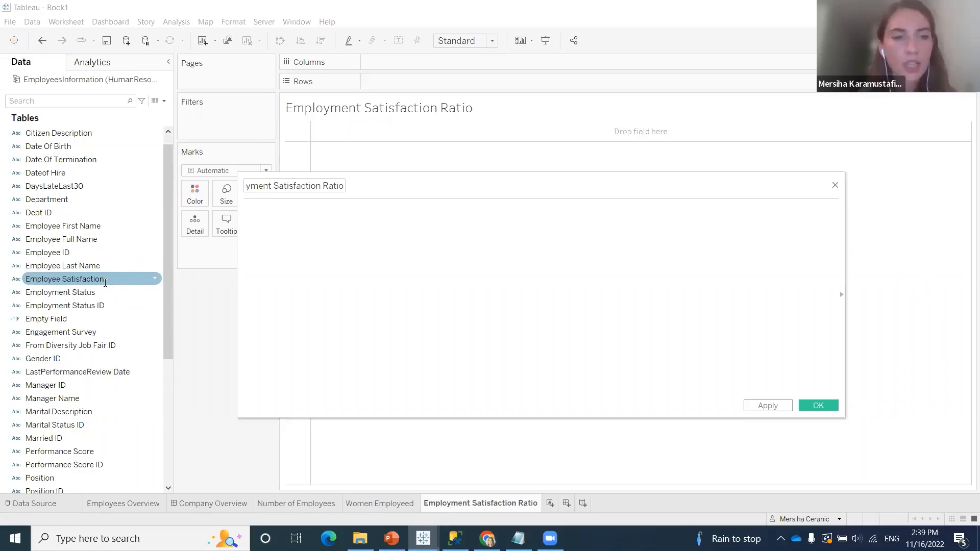
left_click(333, 244)
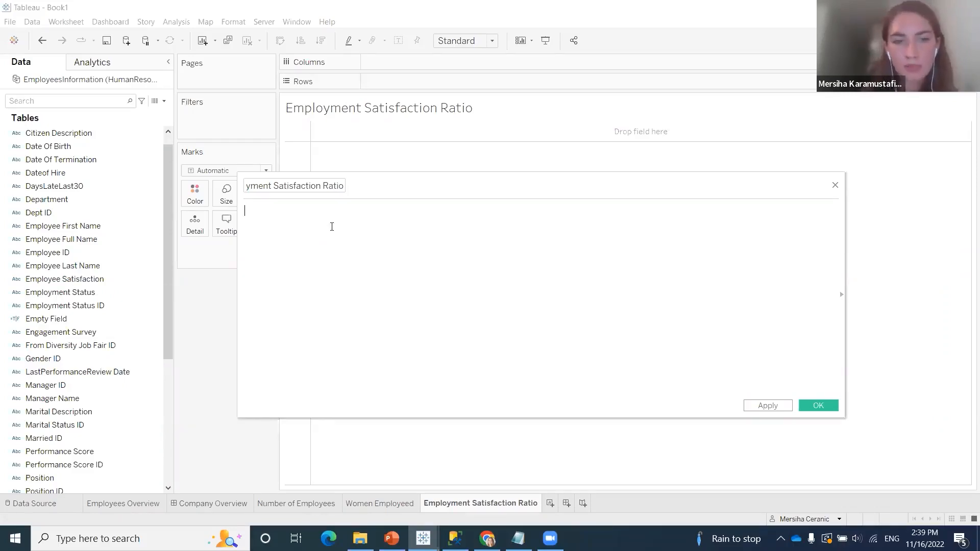
type("SUM")
key("Return")
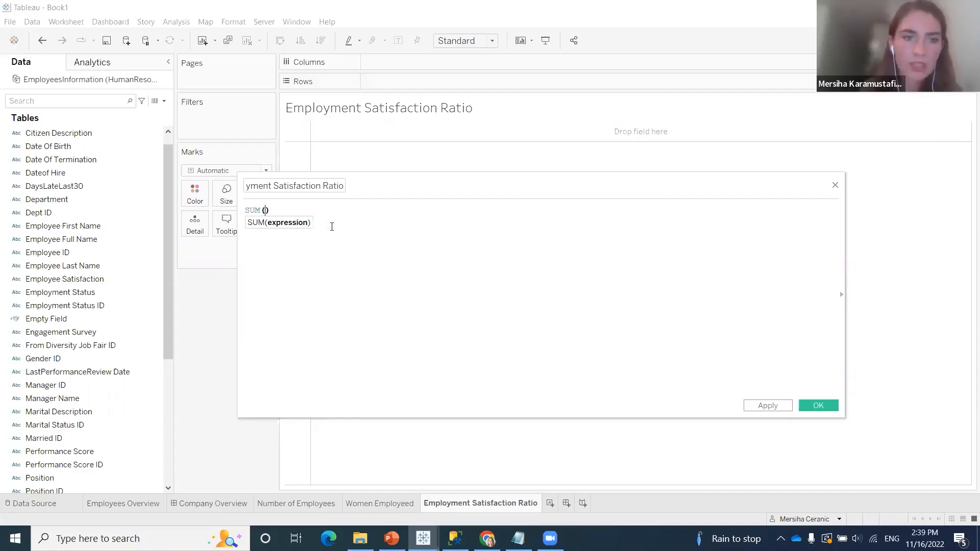
type("emplo")
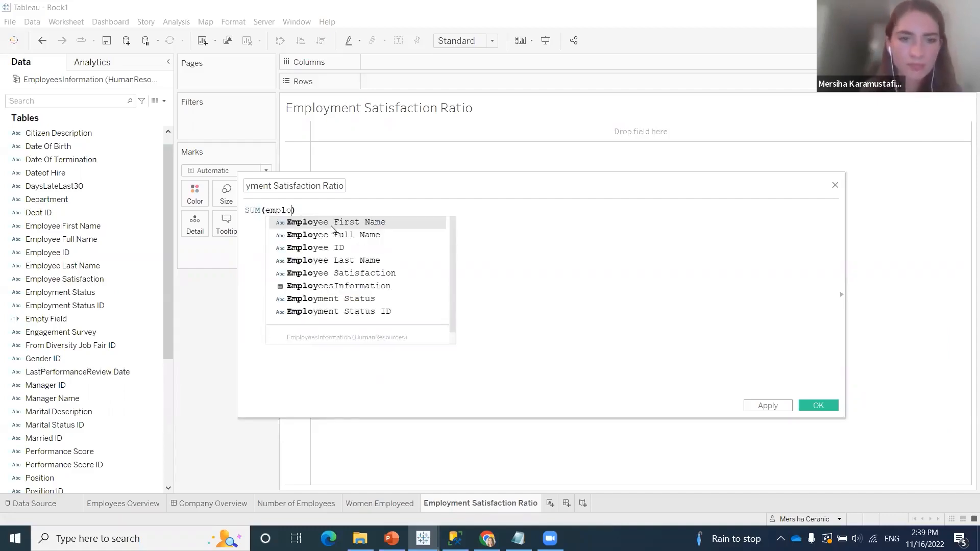
key("Down")
key("Down")
key("Down")
key("Down")
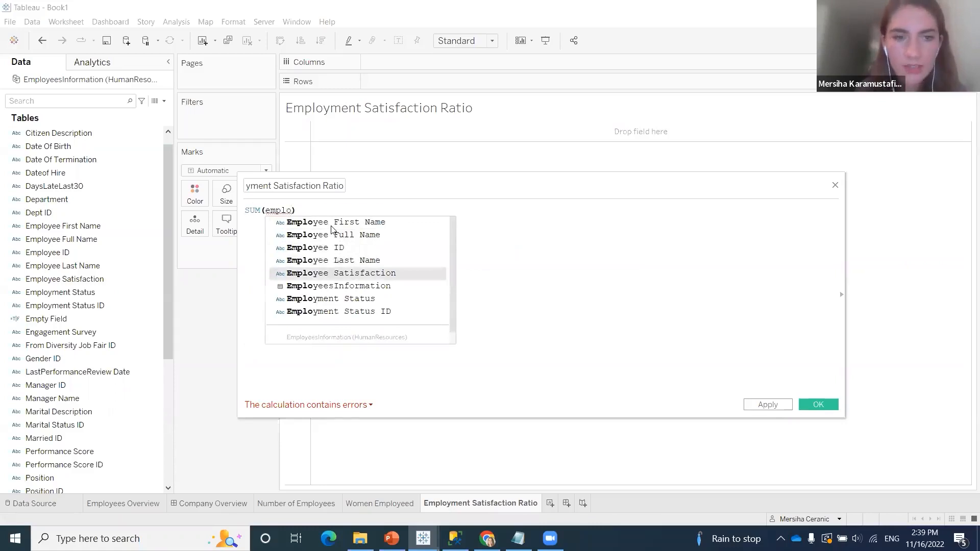
key("Return")
type("/num")
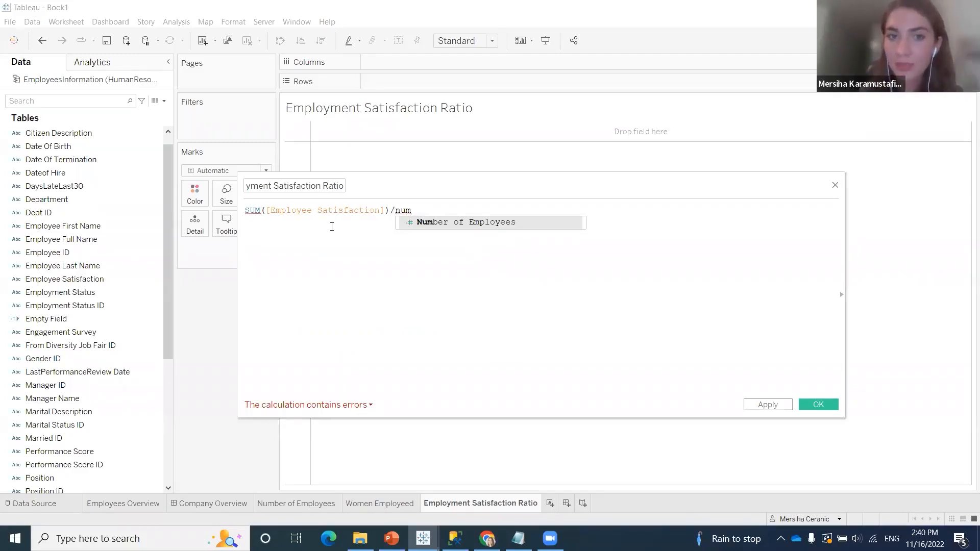
key("Return")
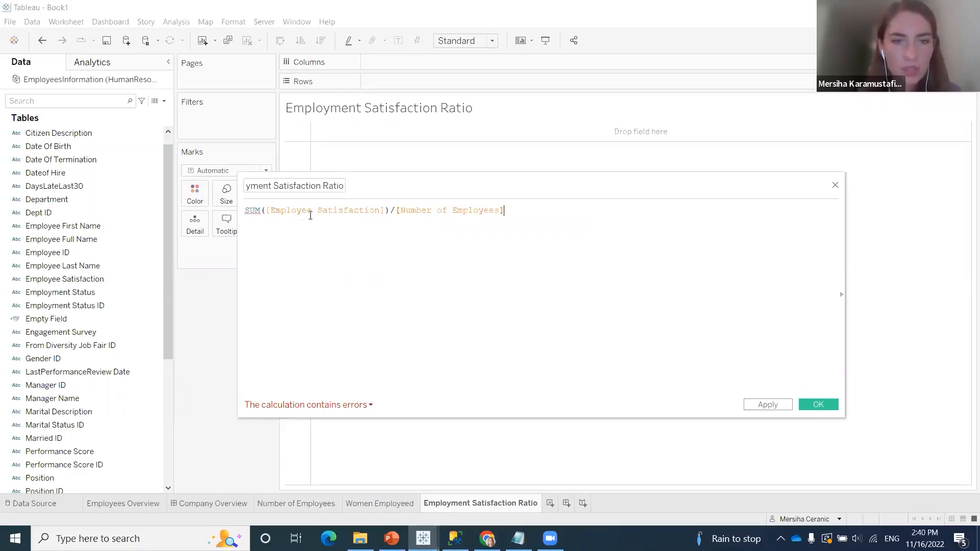
Check the calculation's error and wrap [Employee Satisfaction] in FLOAT() inside the SUM, closing both parentheses before the division
left_click(314, 407)
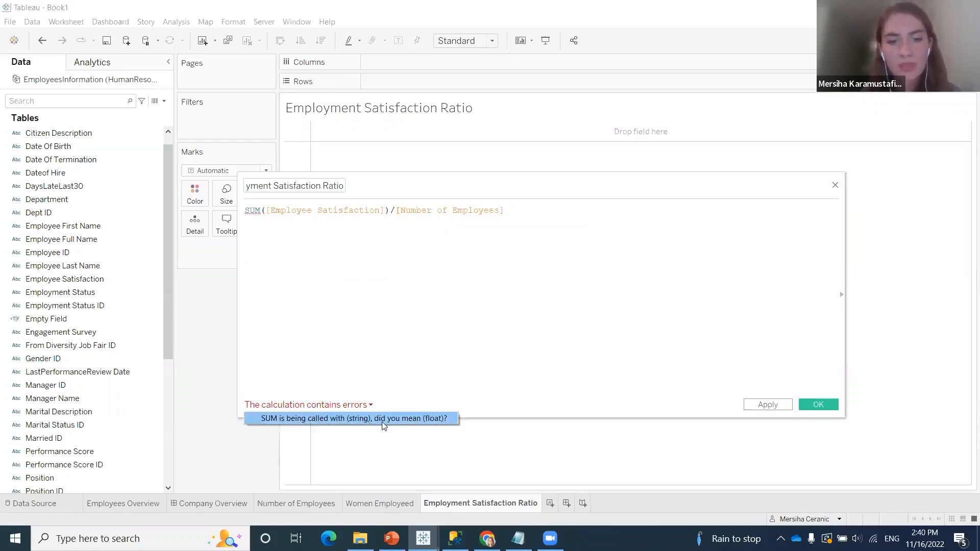
left_click(394, 283)
left_click(264, 211)
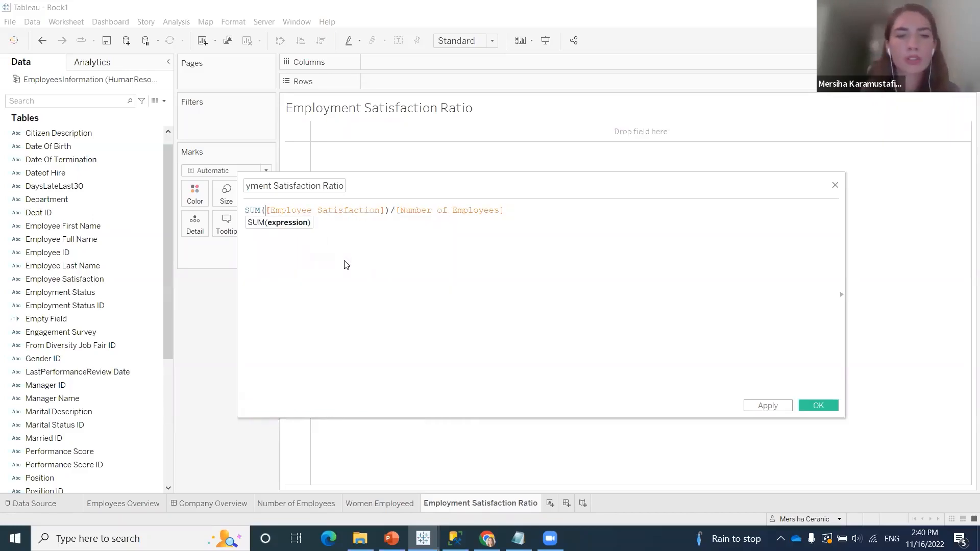
type("flo")
key("Return")
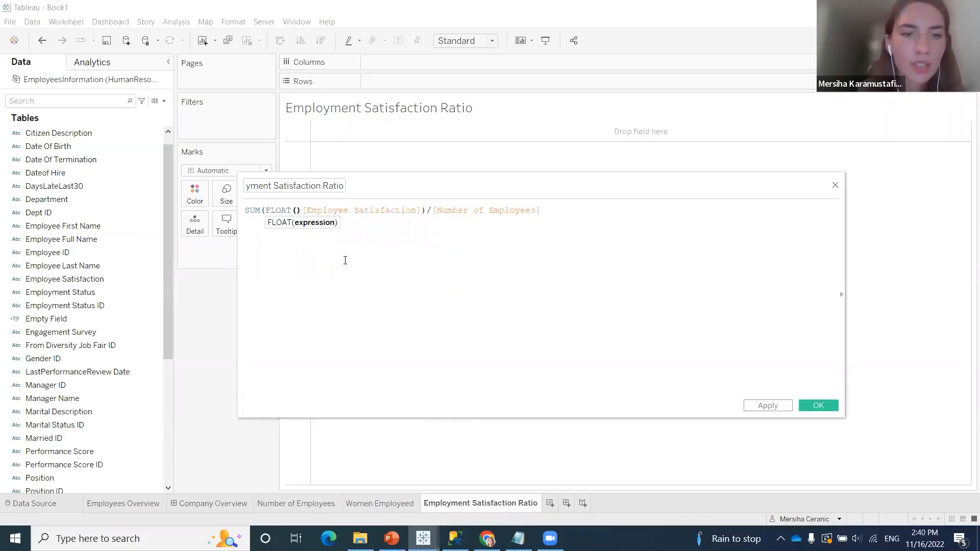
key("Delete")
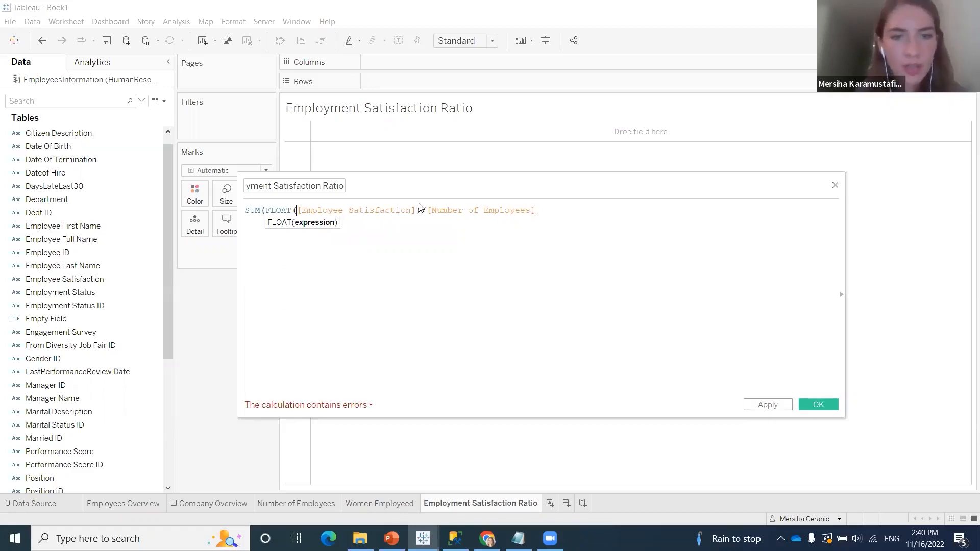
left_click(421, 211)
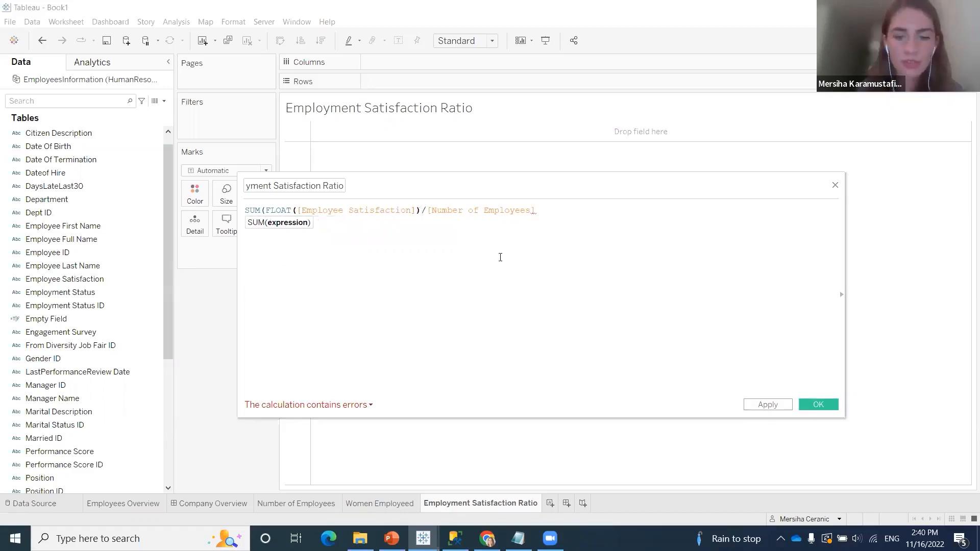
type(")")
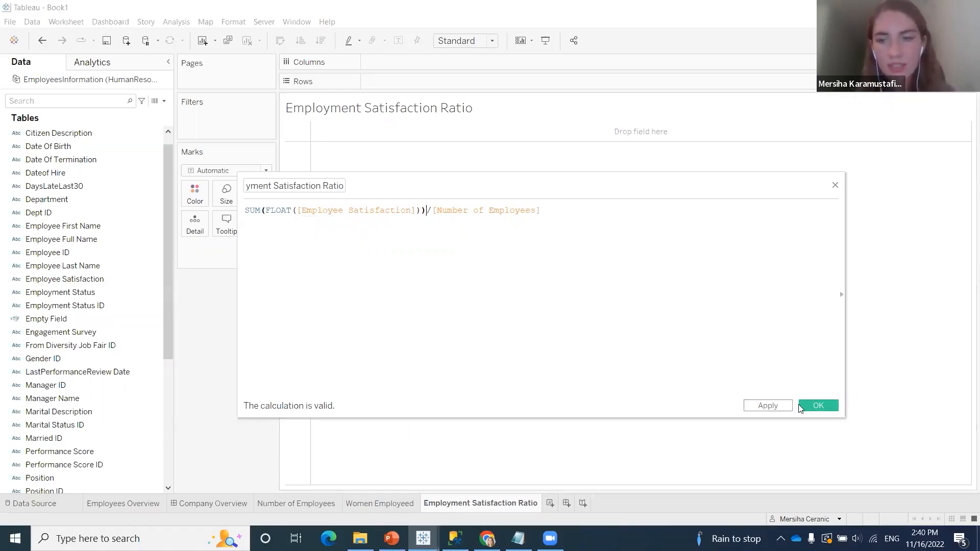
Save the Employment Satisfaction Ratio calculation, add the field to the worksheet's marks and display it as text
left_click(817, 406)
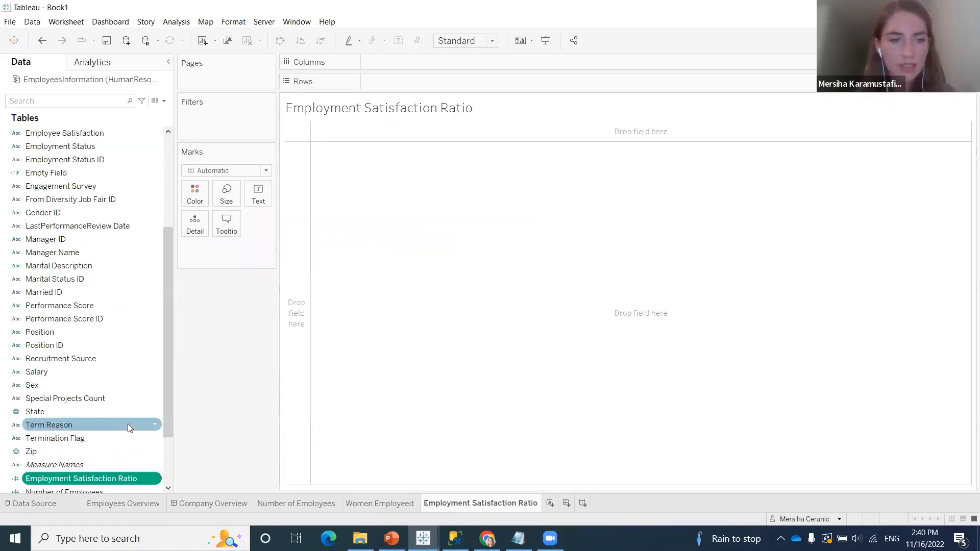
scroll(128, 424, "down", 2)
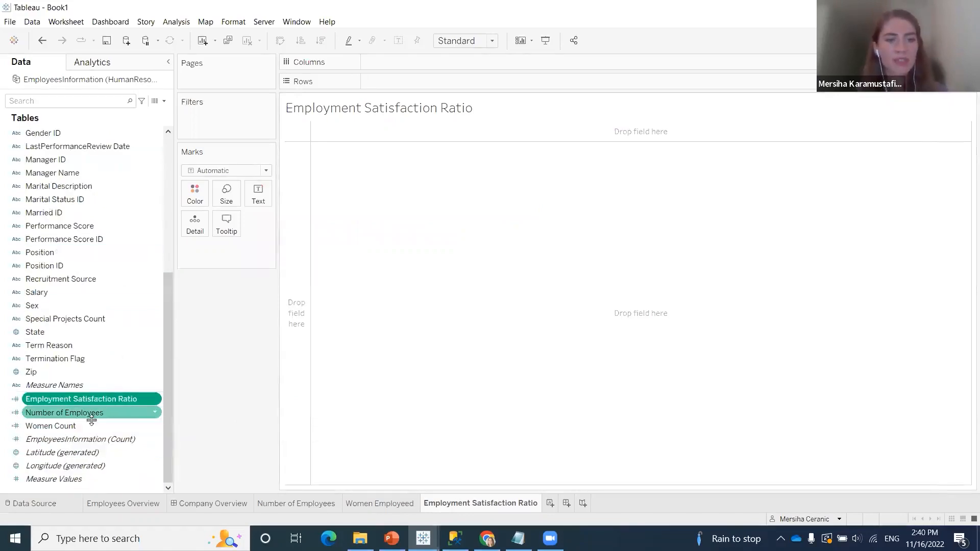
left_click_drag(149, 397, 261, 262)
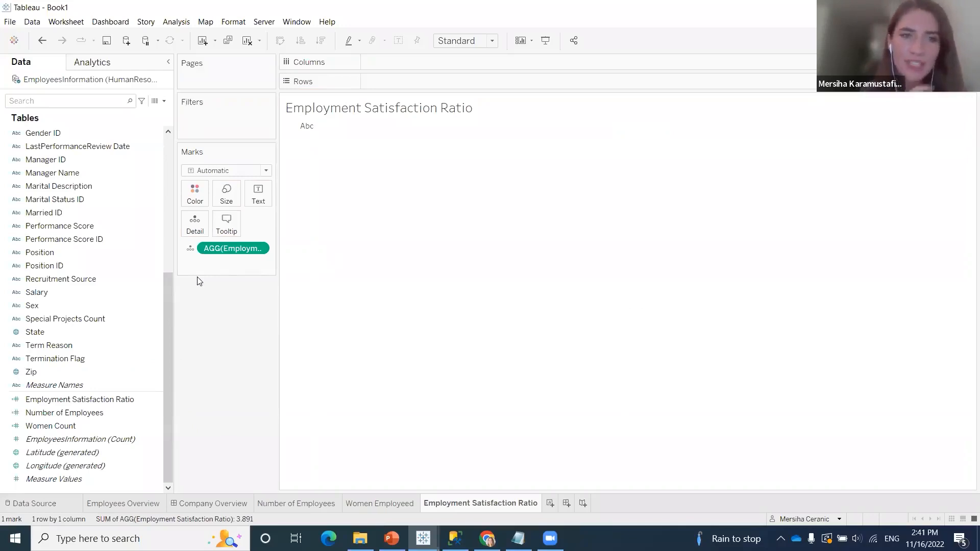
left_click(190, 249)
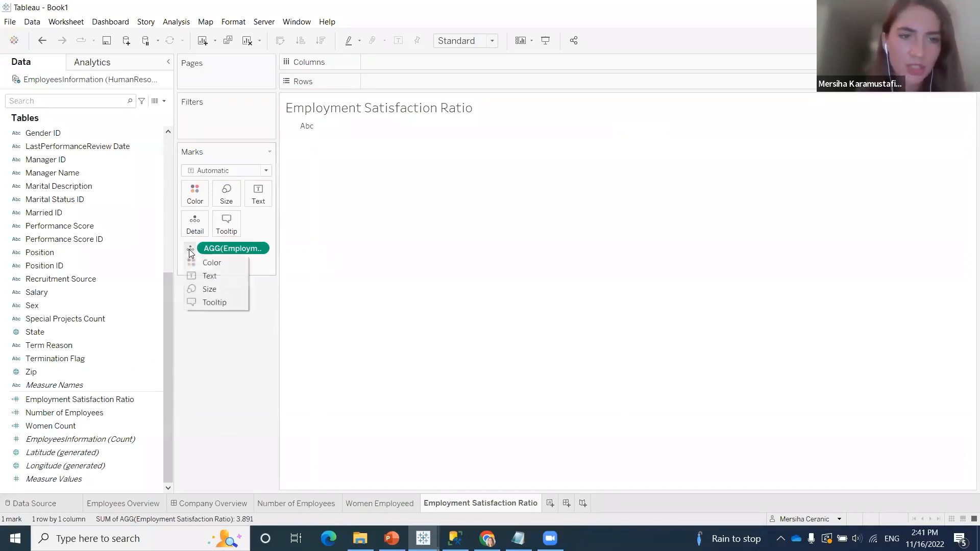
left_click(214, 275)
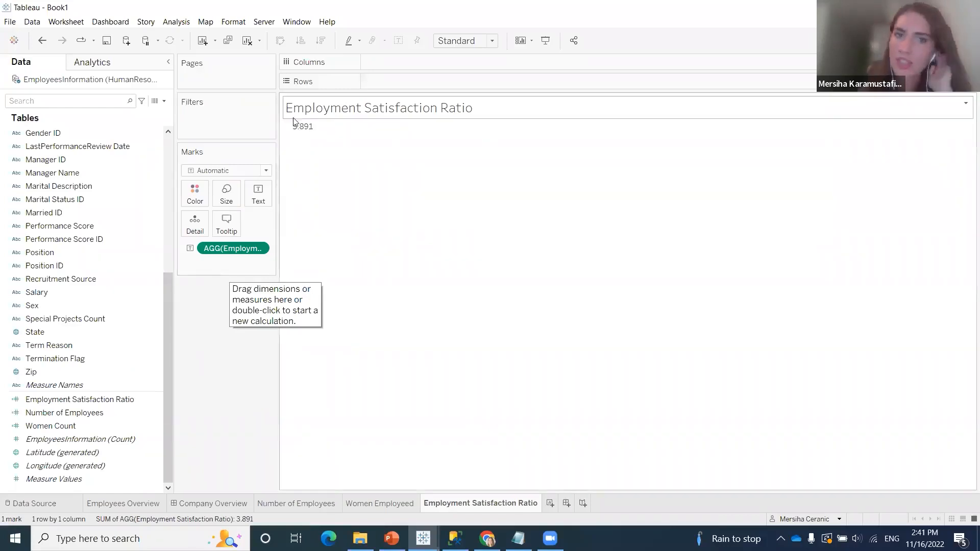
Format the Employment Satisfaction Ratio value on the worksheet as a Number (Custom) with two decimal places
mouse_move(305, 134)
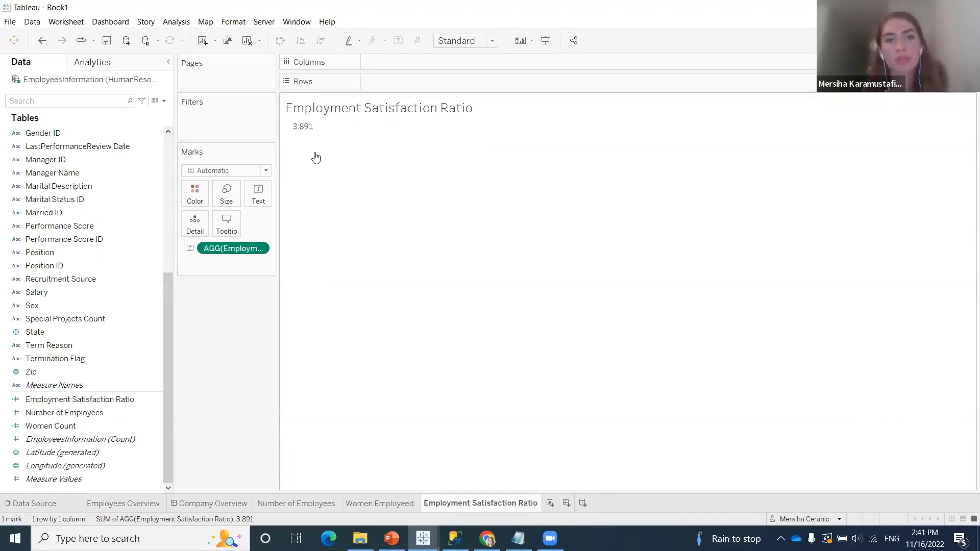
right_click(228, 256)
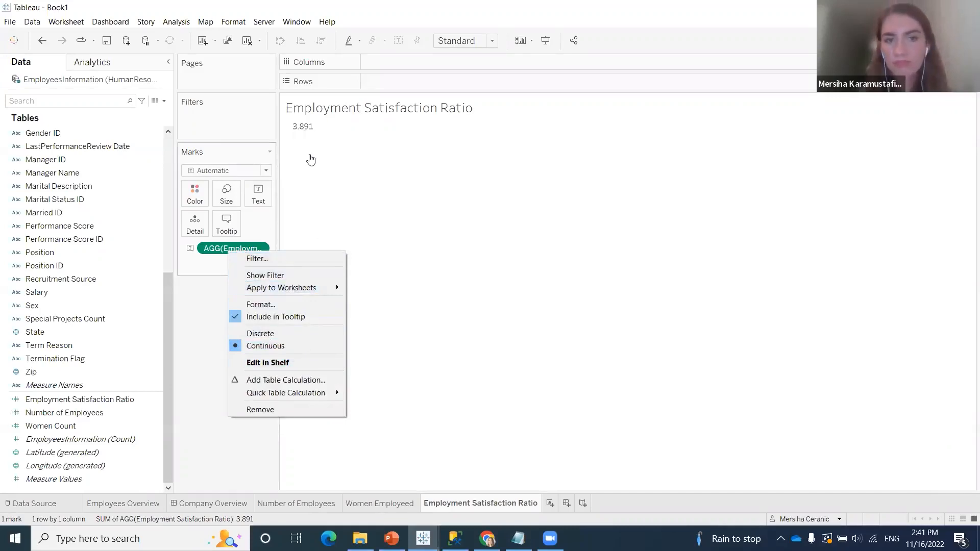
left_click(286, 306)
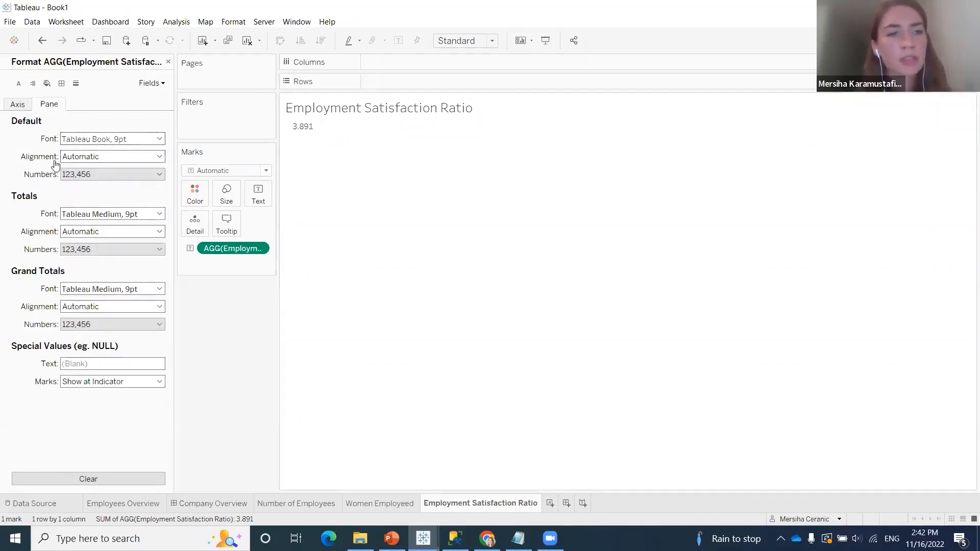
left_click(102, 176)
left_click(117, 208)
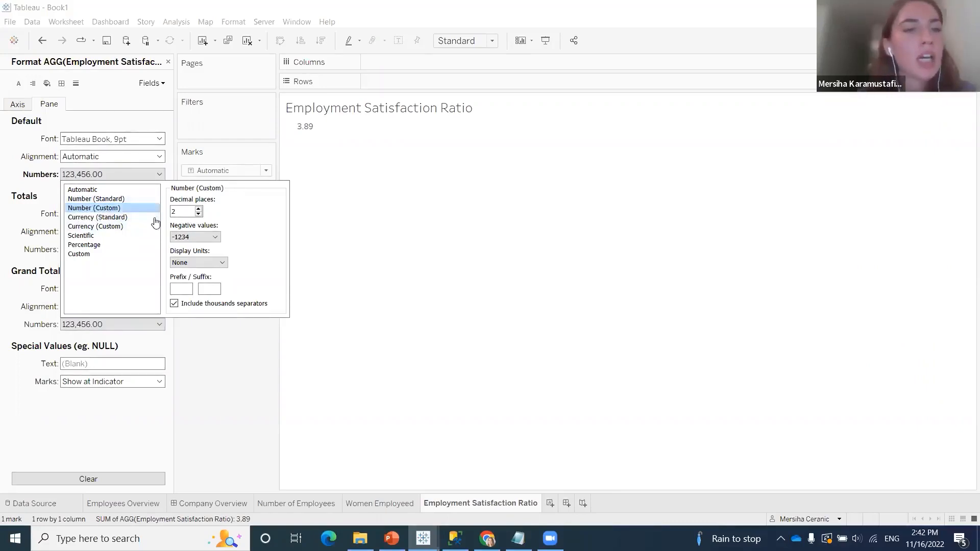
Try three and zero decimal places for the ratio's number format and set it back to two
left_click(198, 209)
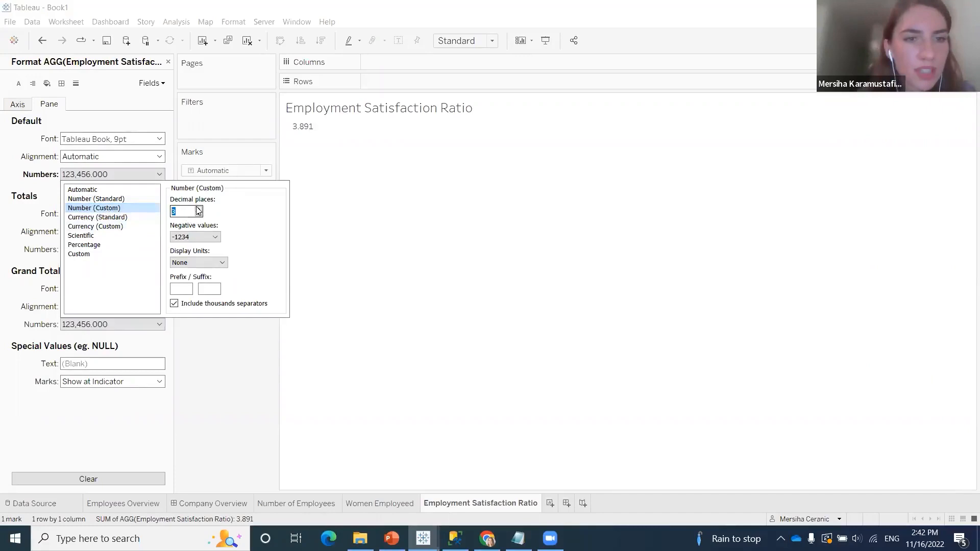
left_click(199, 215)
left_click(198, 215)
left_click(199, 215)
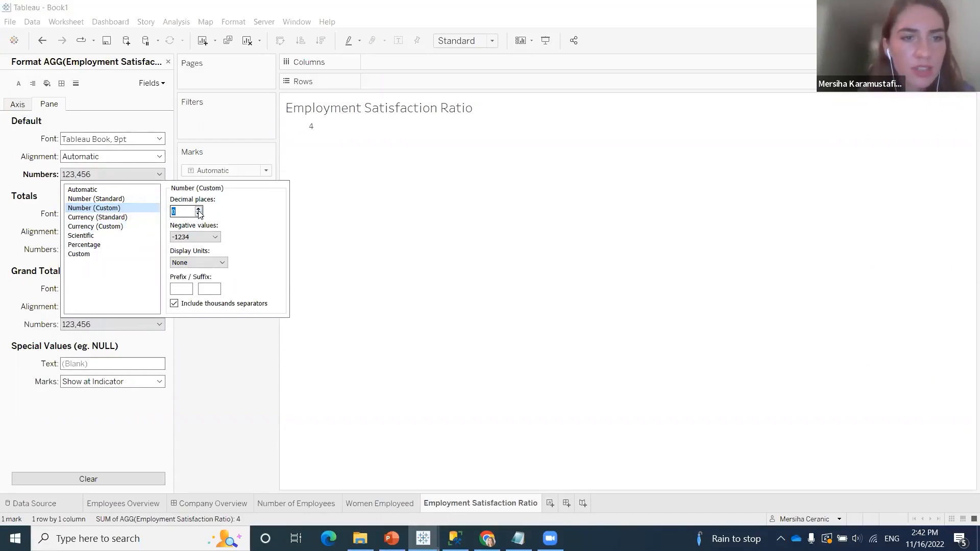
left_click(199, 209)
left_click(199, 209)
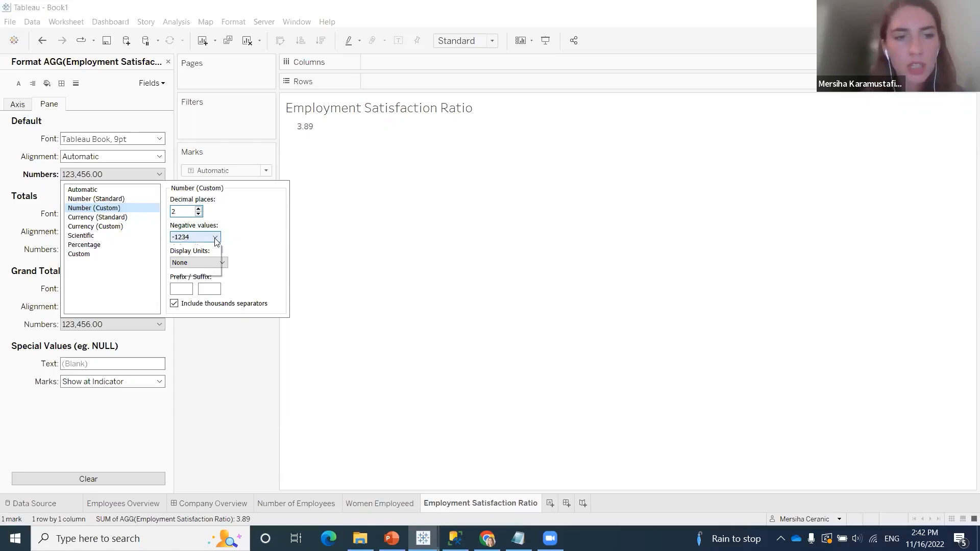
Review the negative value and display unit options of the custom number format, and close the formatting settings
left_click(216, 238)
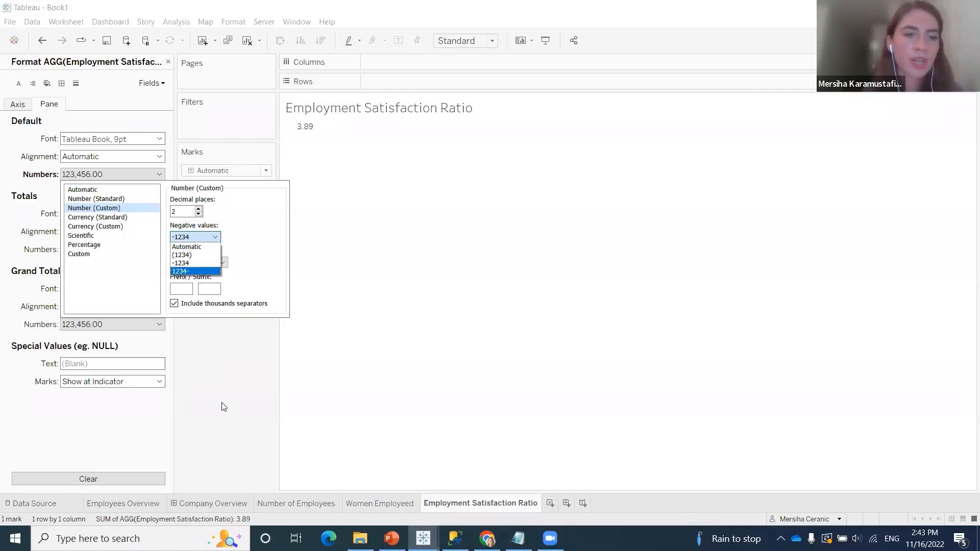
left_click(247, 254)
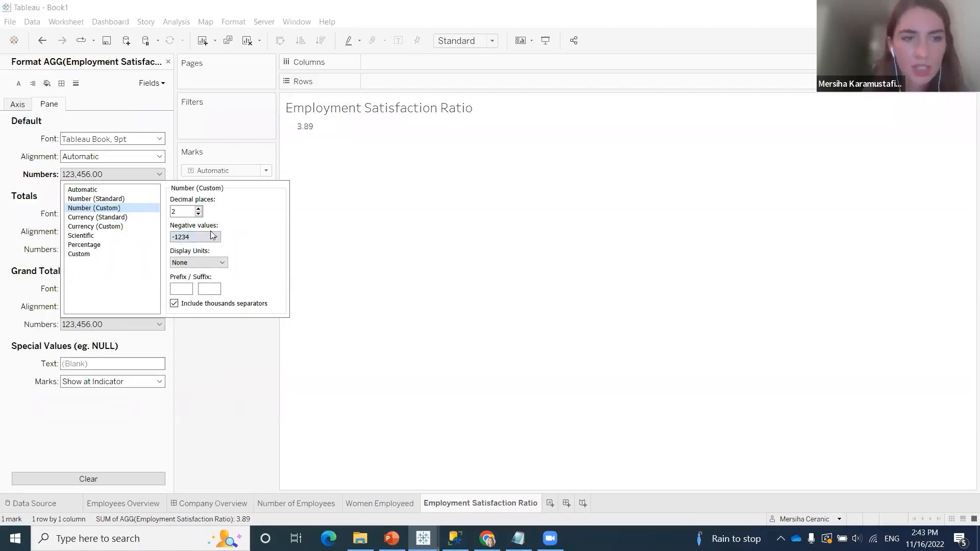
left_click(224, 263)
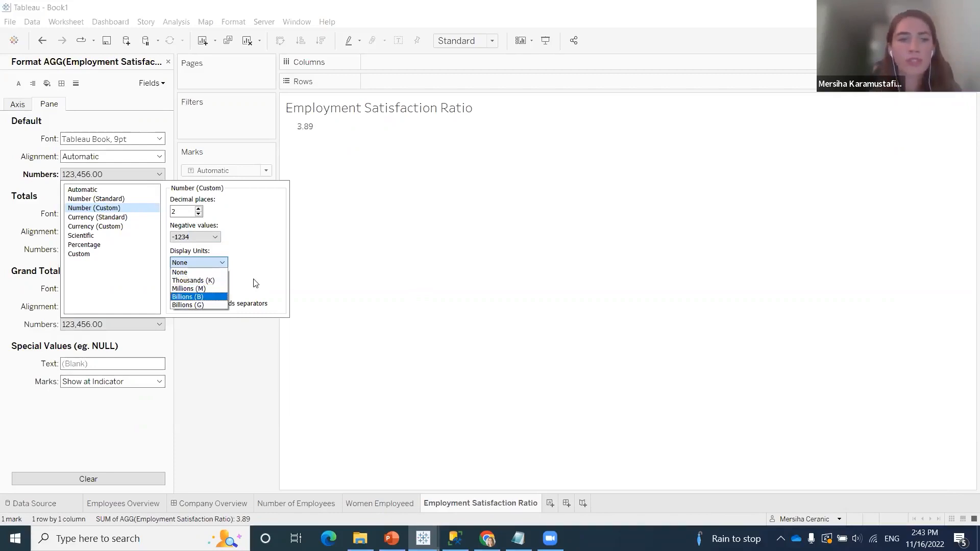
left_click(247, 233)
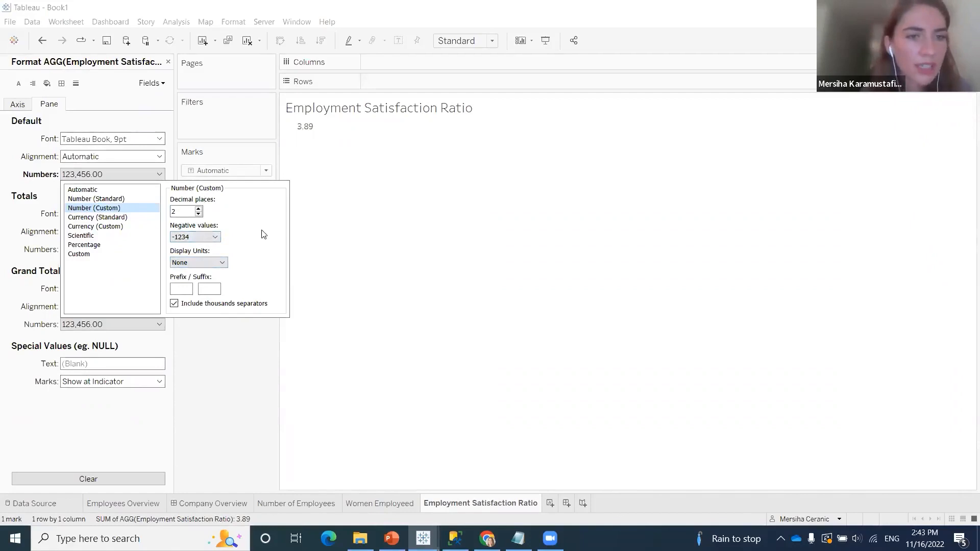
left_click(274, 367)
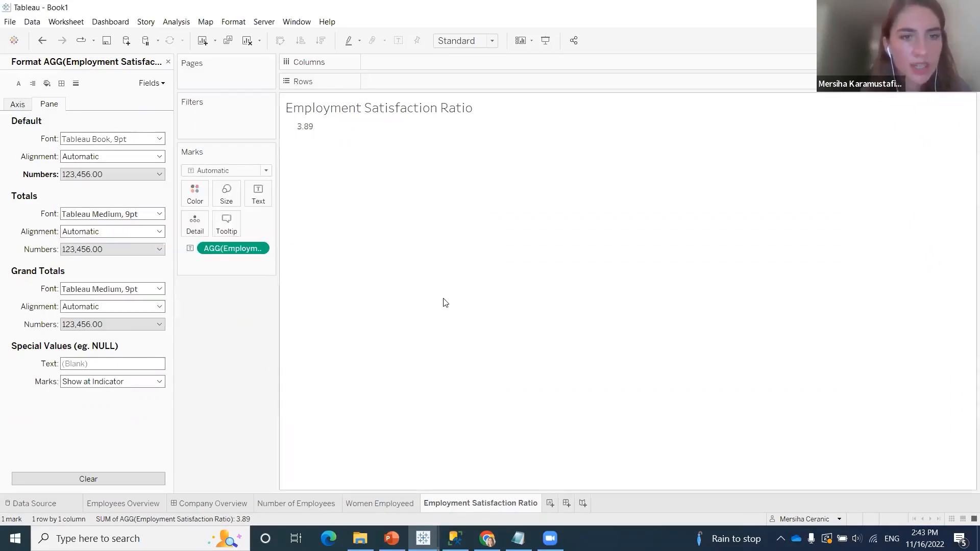
left_click(168, 62)
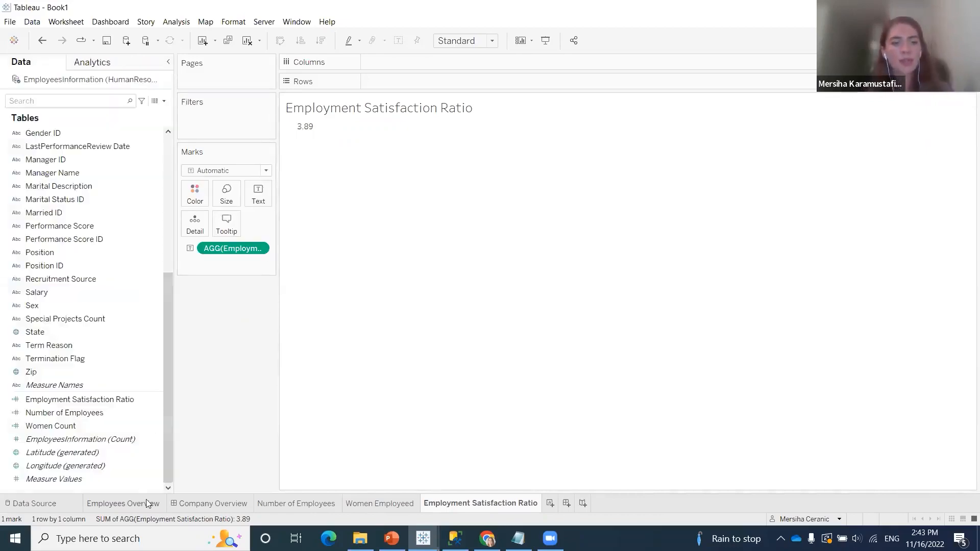
Move the Company Overview dashboard ahead of Employees Overview and add the Number of Employees sheet to it
left_click_drag(108, 505, 104, 506)
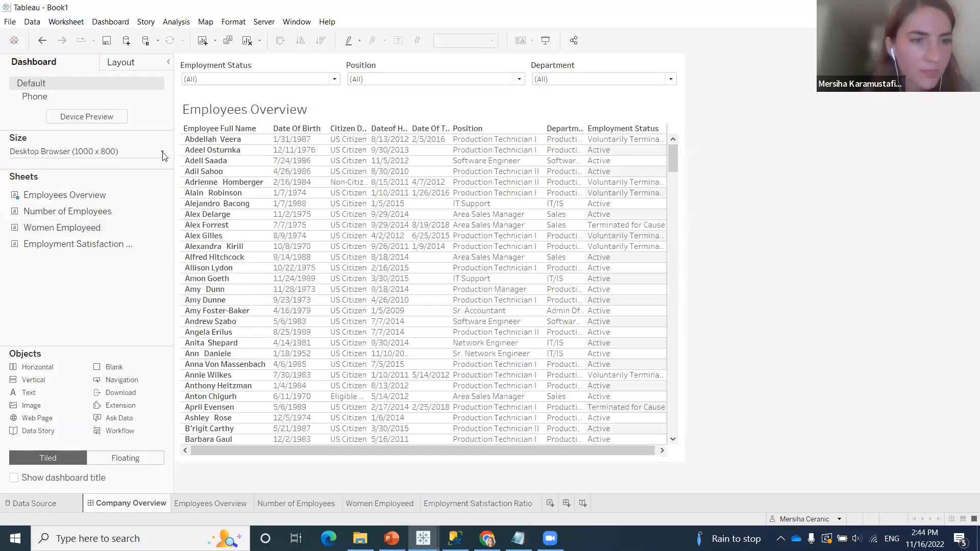
right_click(118, 213)
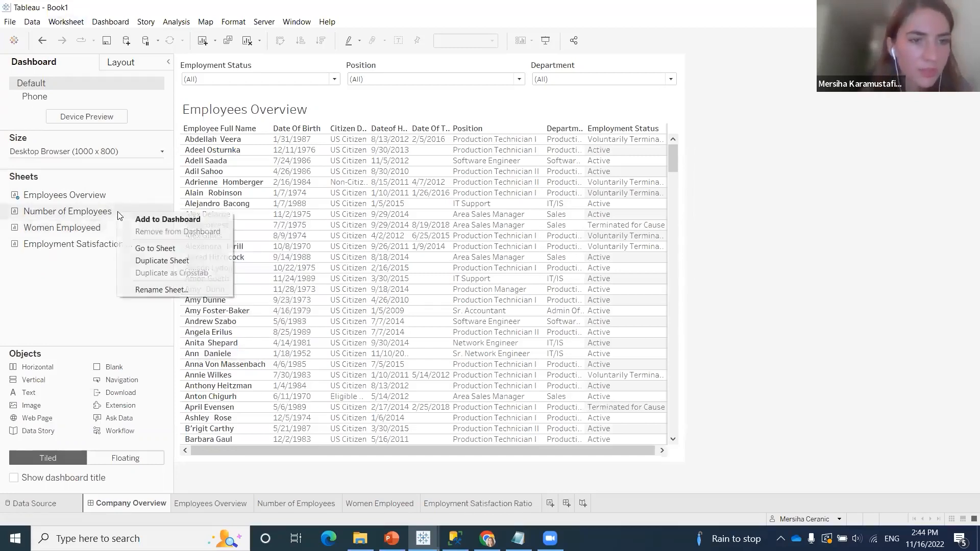
left_click(156, 221)
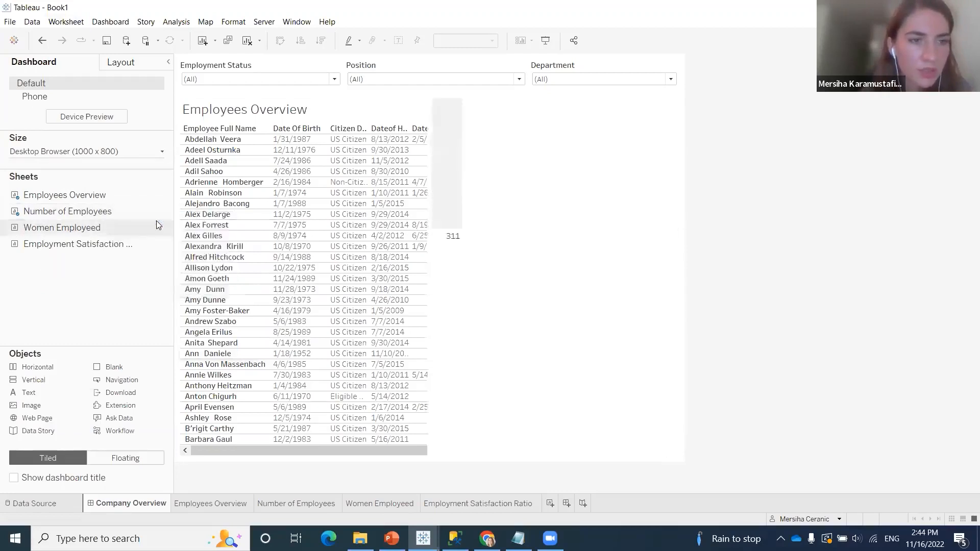
Add the Women Employeed and Employment Satisfaction Ratio sheets to the Company Overview dashboard
right_click(88, 234)
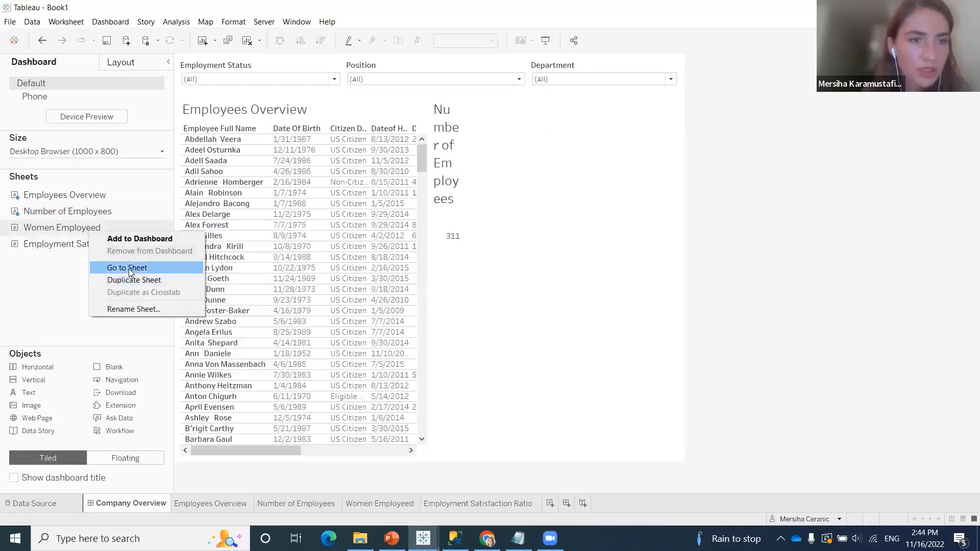
left_click(134, 238)
mouse_move(97, 252)
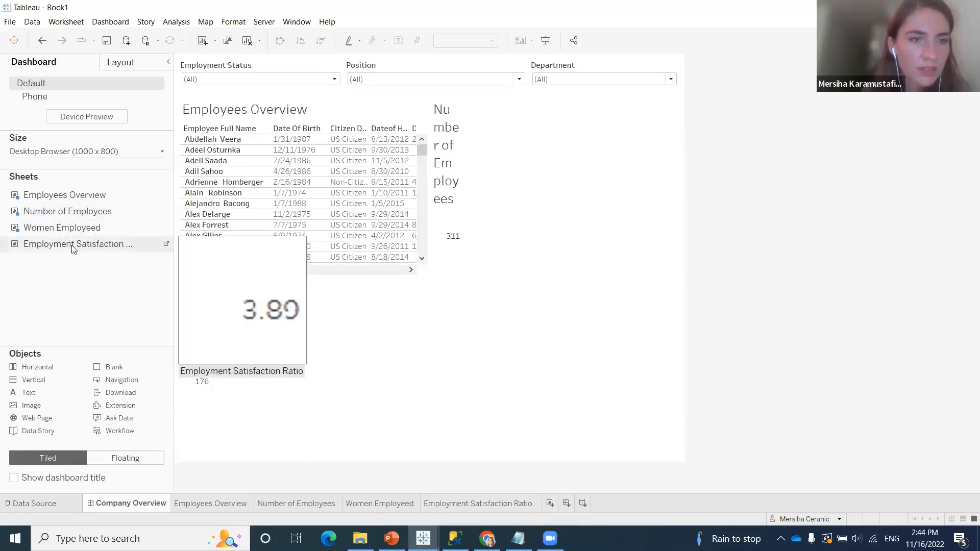
right_click(73, 244)
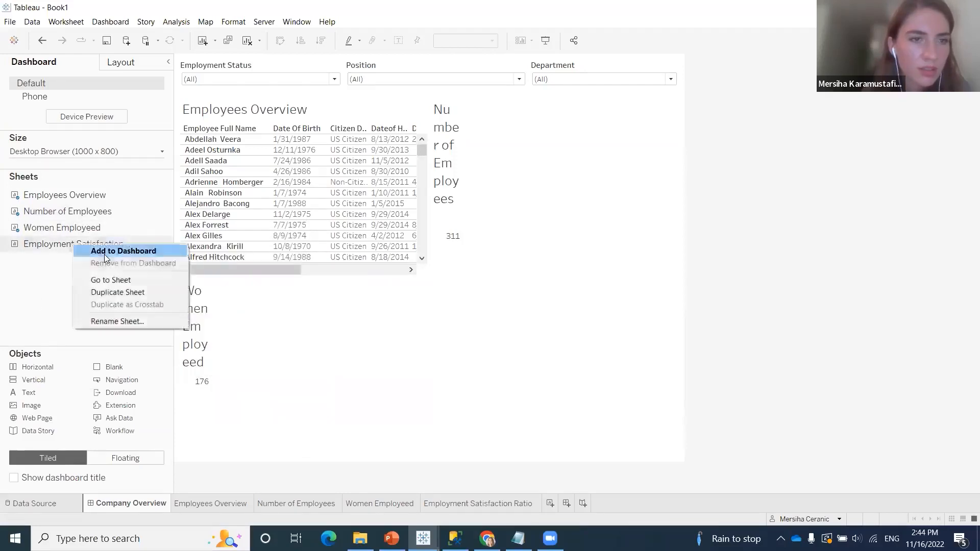
left_click(105, 253)
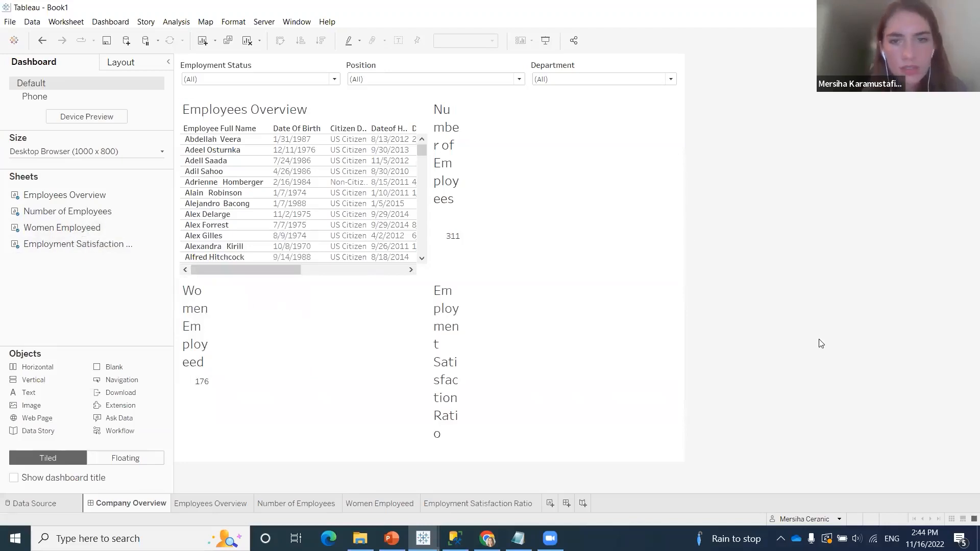
Set the Number of Employees sheet on the dashboard to fit the Entire View
left_click(498, 222)
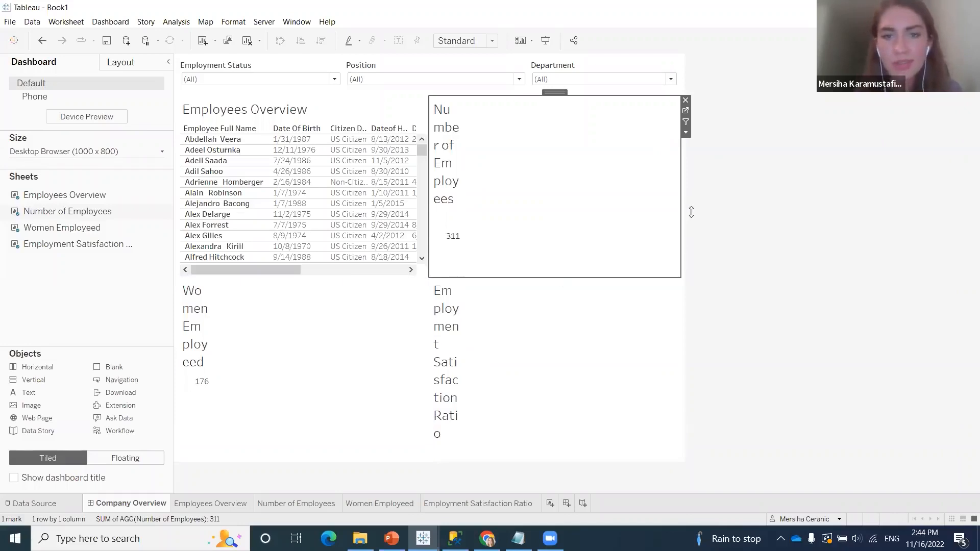
left_click(686, 132)
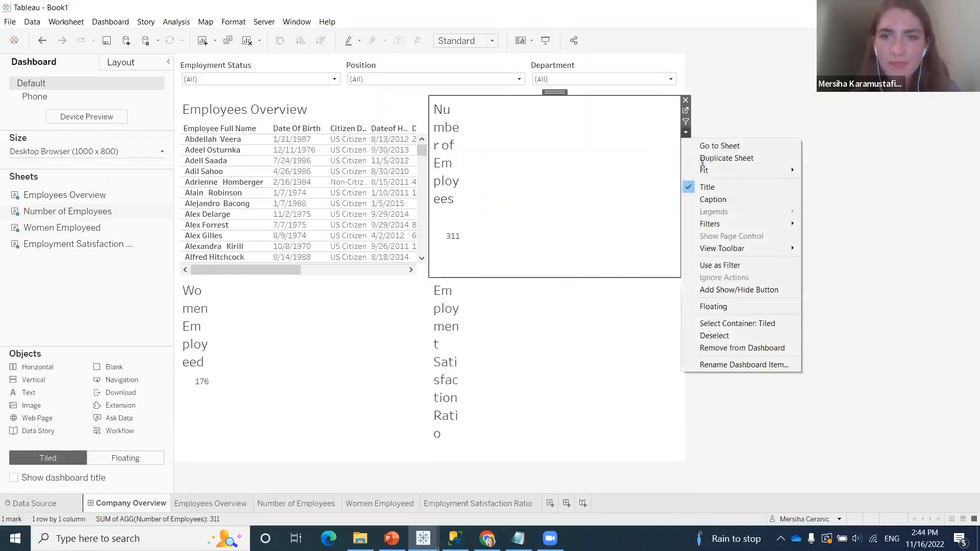
mouse_move(704, 163)
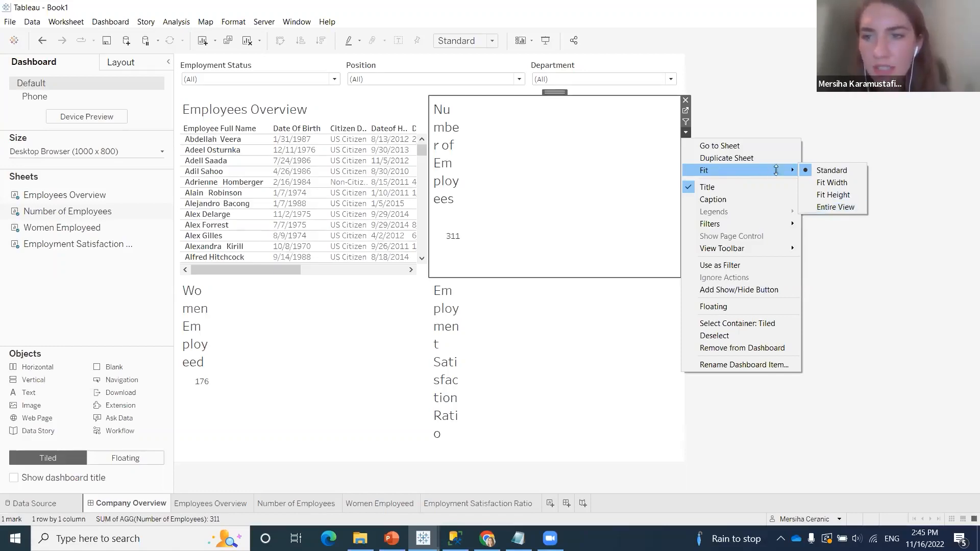
left_click(835, 206)
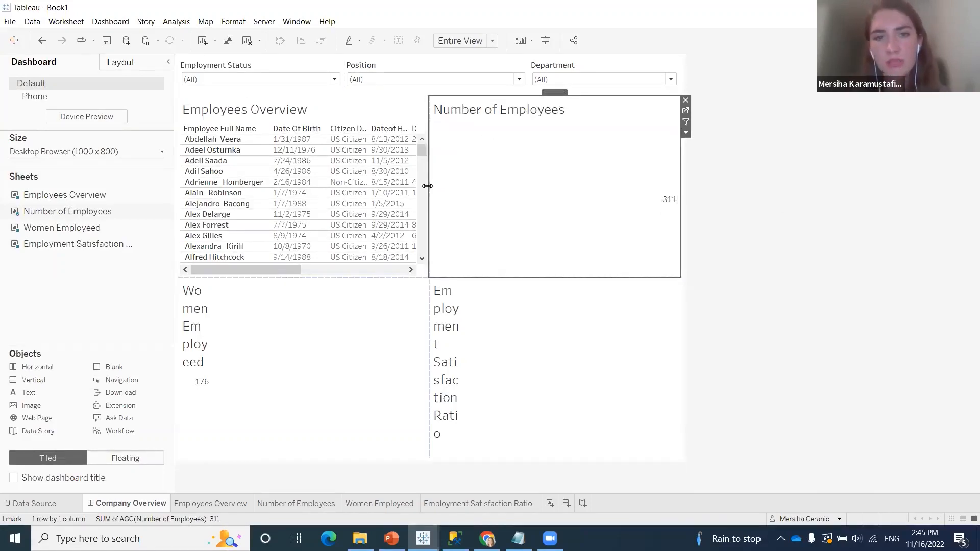
Widen the Employees Overview table and narrow Number of Employees to a slim column beside it
left_click_drag(428, 186, 508, 186)
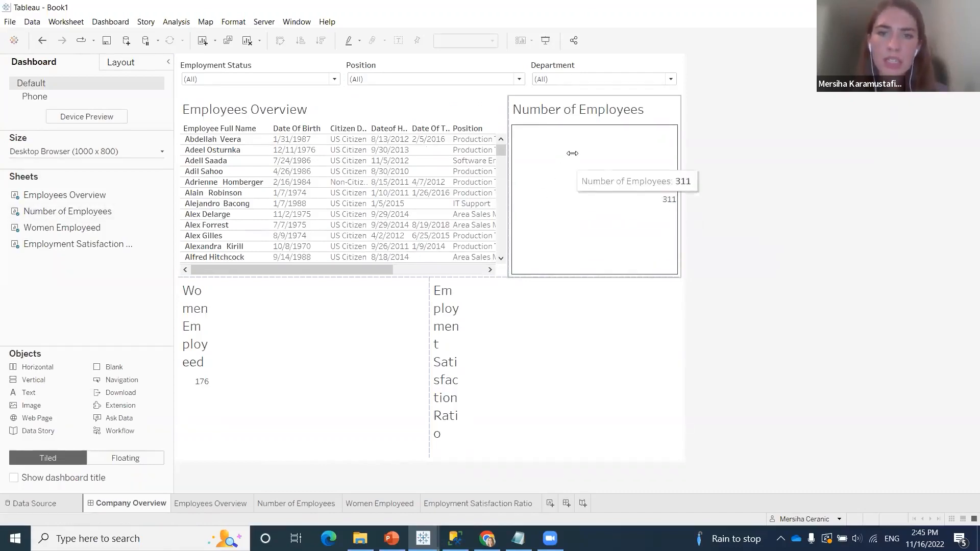
left_click_drag(514, 204, 543, 206)
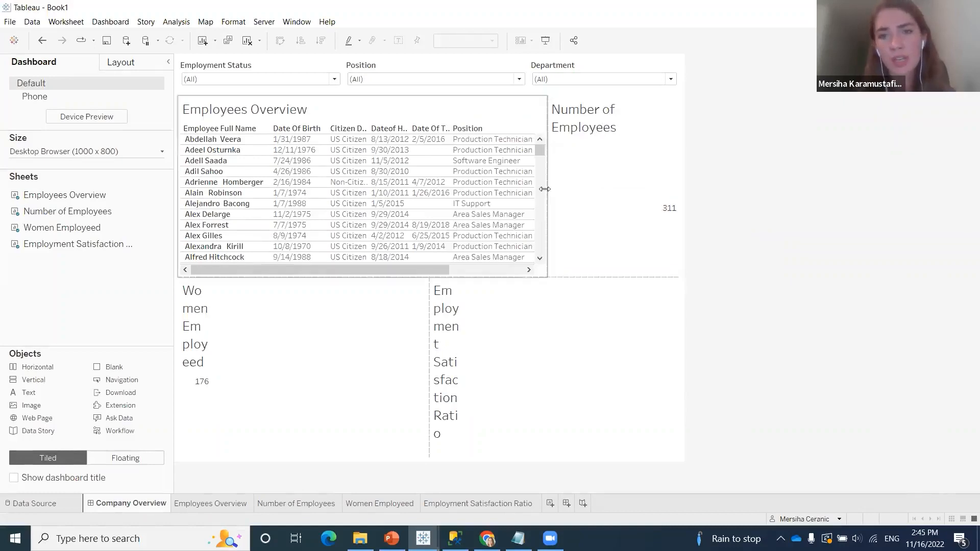
mouse_move(544, 189)
left_mouse_down()
mouse_move(514, 189)
mouse_move(572, 199)
left_mouse_up()
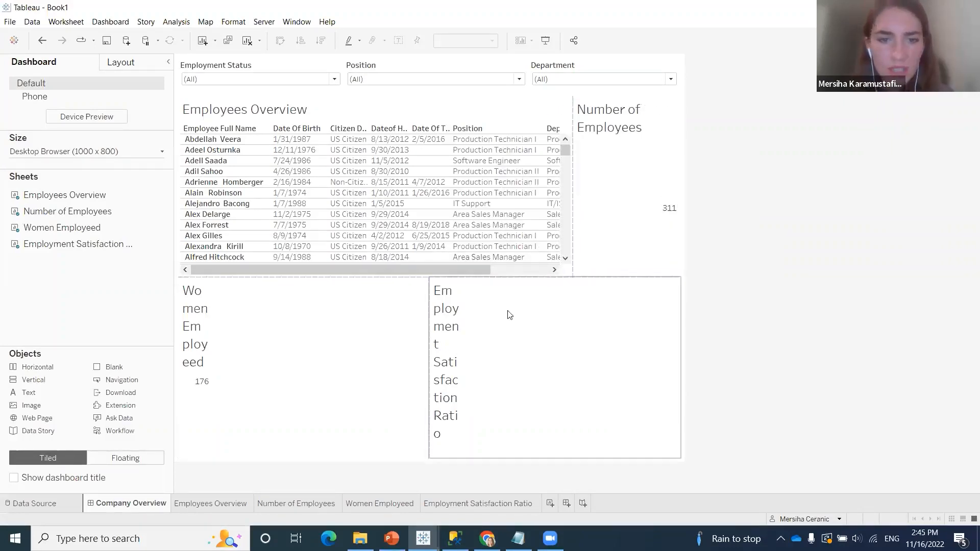
Set the Women Employeed and Employment Satisfaction Ratio sheets on the dashboard to fit the Entire View
left_click(412, 306)
left_click(435, 314)
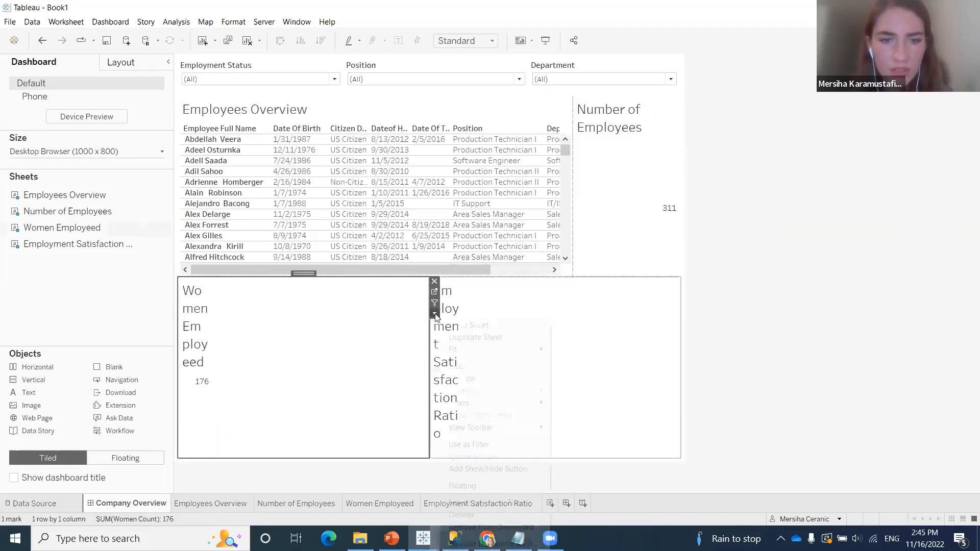
mouse_move(479, 349)
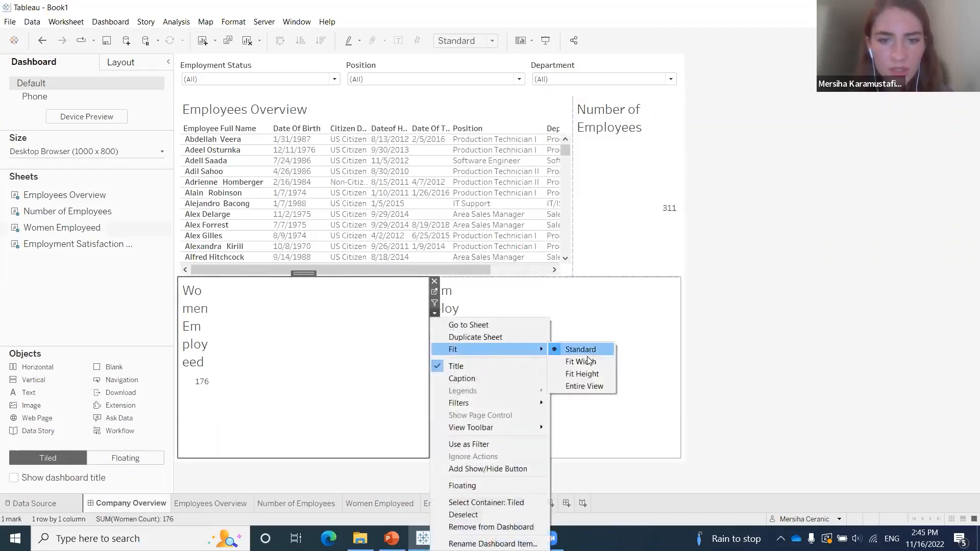
left_click(591, 386)
left_click(582, 315)
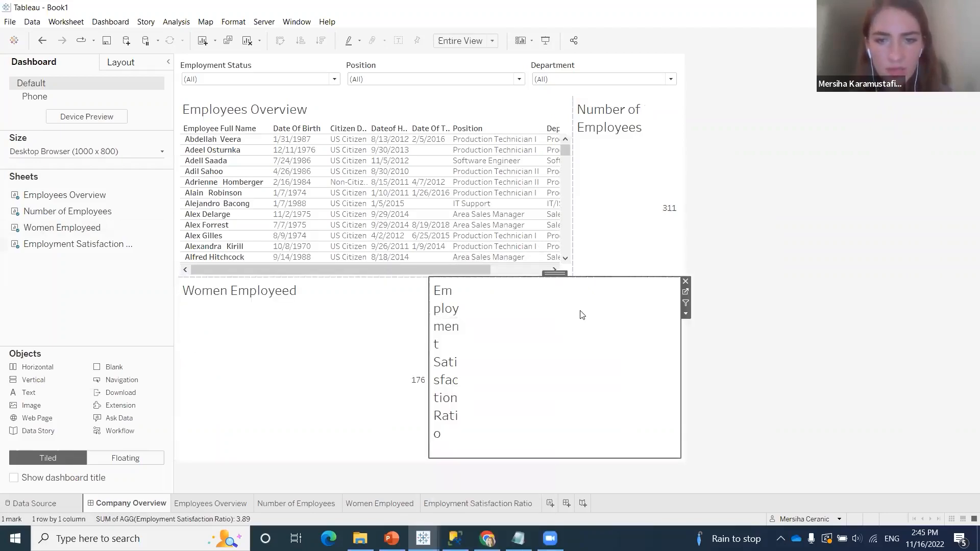
left_click(685, 313)
mouse_move(722, 351)
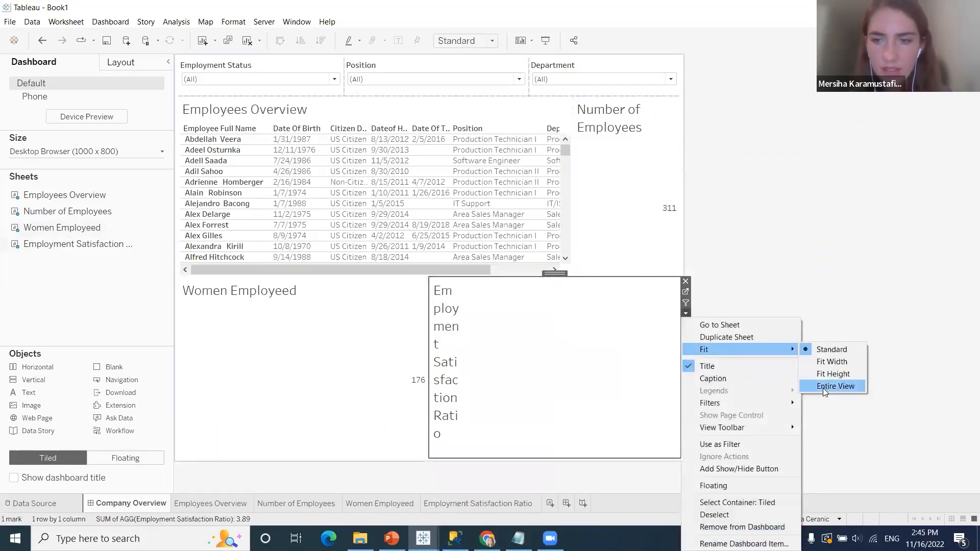
left_click(824, 387)
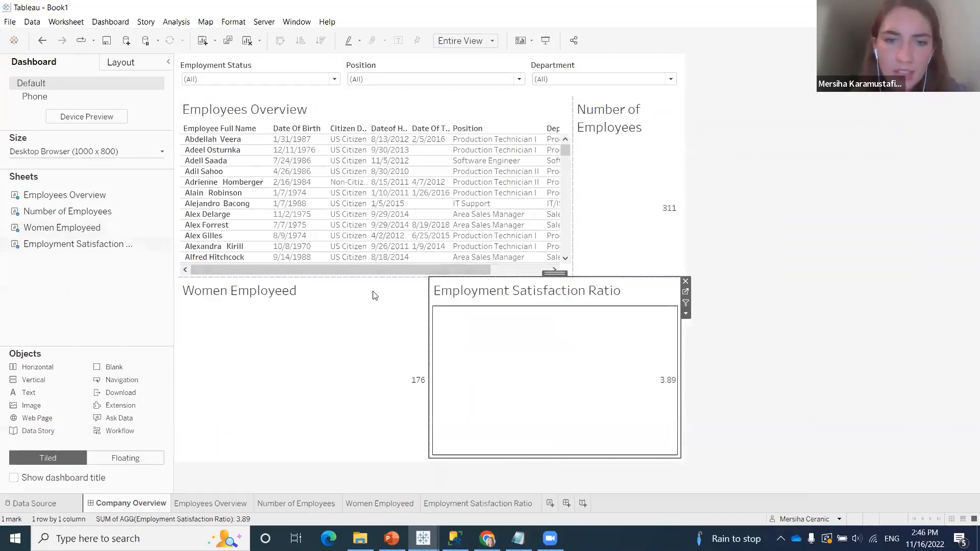
Move the Women Employeed sheet directly beneath Number of Employees, beside the Employees Overview table
left_click(388, 289)
left_click_drag(304, 274, 611, 266)
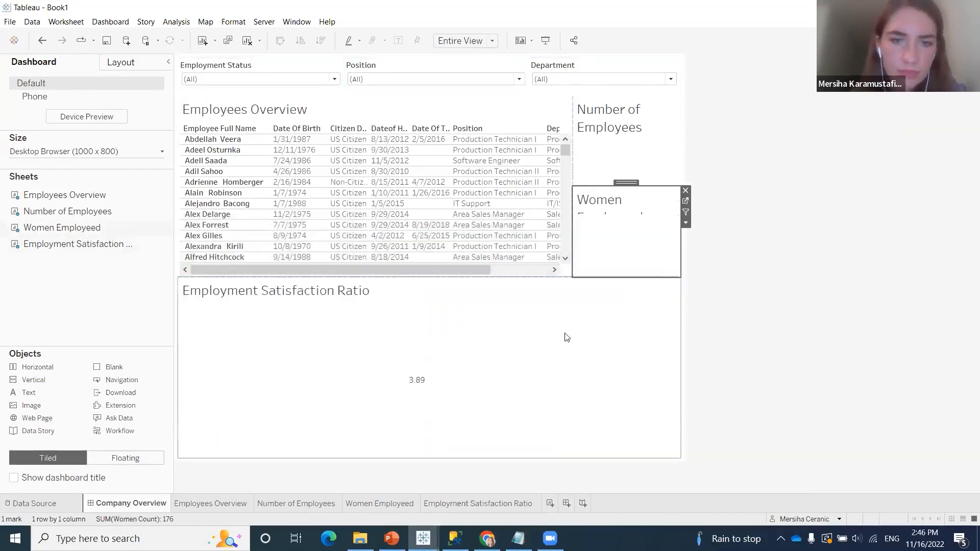
left_click(567, 338)
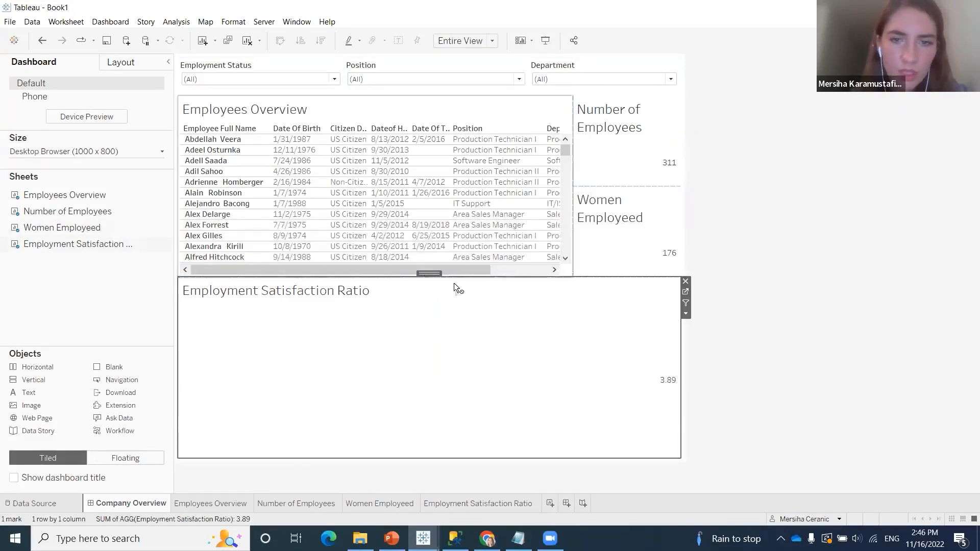
left_click(541, 212)
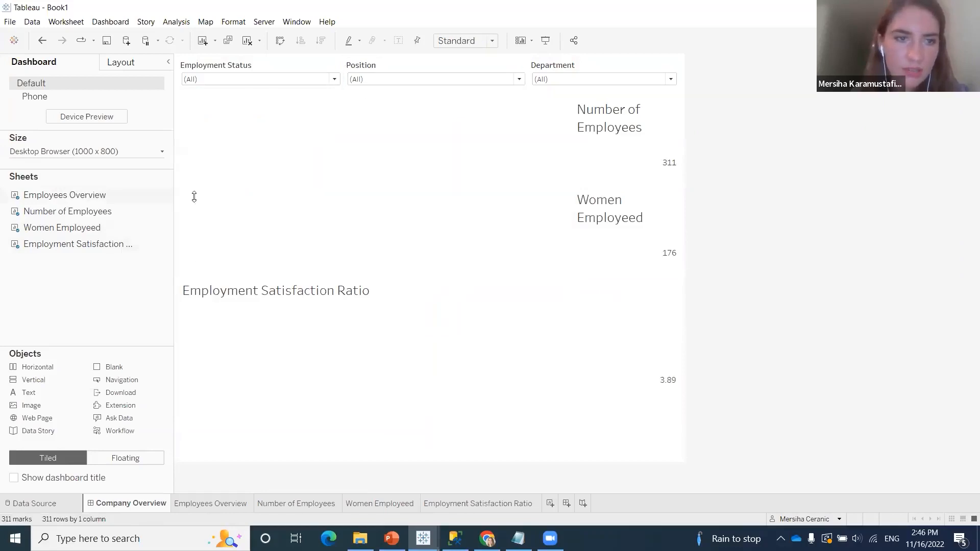
Move the Employees Overview table into a full-height column along the dashboard's edge, beside the three stacked summary sheets
left_click(289, 304)
left_click_drag(429, 273, 656, 402)
left_click(478, 169)
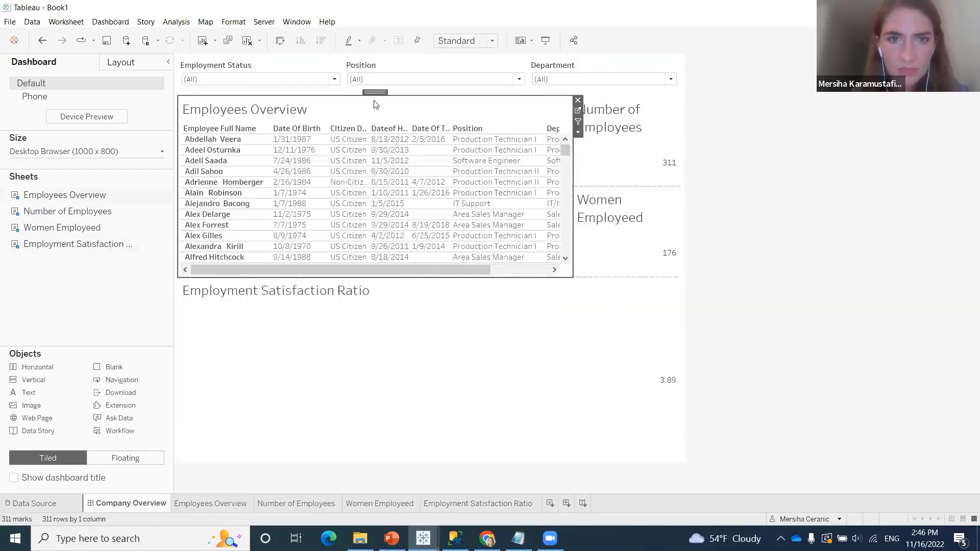
left_click_drag(369, 92, 222, 343)
left_click_drag(219, 296, 249, 87)
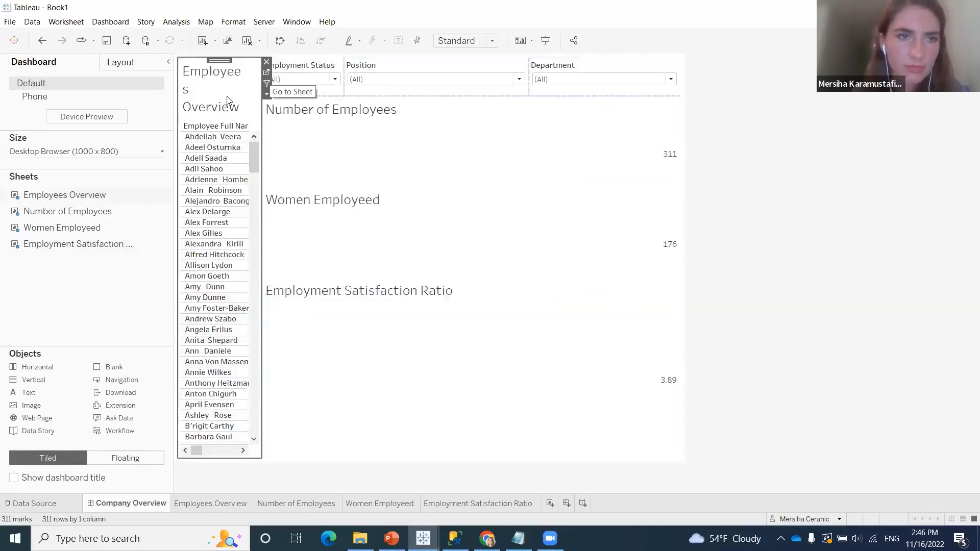
Arrange the Employment Status, Position and Department filters in one row across the dashboard and widen the Employees Overview table beneath them
left_click(303, 66)
mouse_move(303, 60)
left_mouse_down()
mouse_move(216, 63)
mouse_move(243, 63)
left_mouse_up()
left_click(366, 77)
left_click_drag(386, 72, 596, 61)
left_click(461, 88)
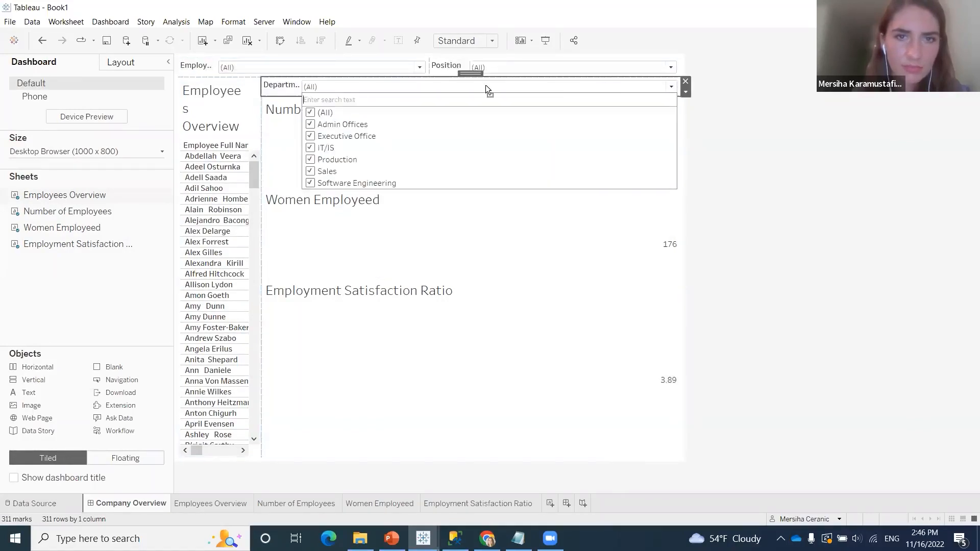
left_click_drag(473, 73, 620, 65)
left_click_drag(628, 61, 645, 67)
left_click_drag(262, 225, 527, 258)
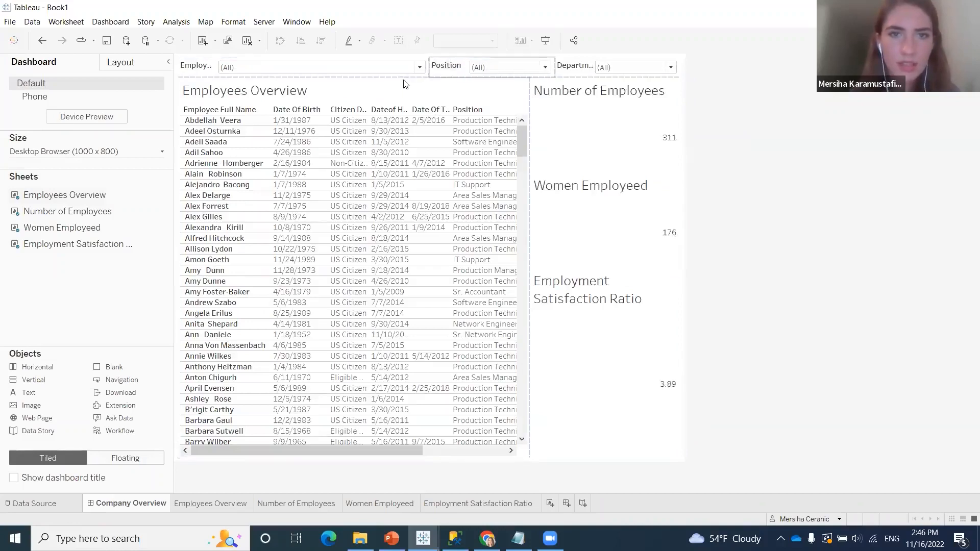
Make the filter row taller and even out the widths of the Employment Status, Position and Department filters
left_click(408, 84)
left_click_drag(400, 77, 369, 94)
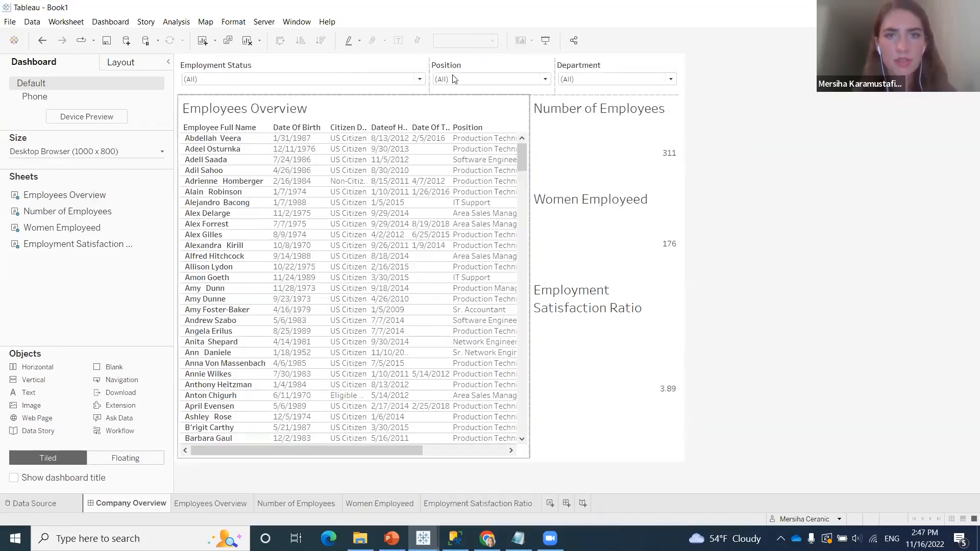
left_click_drag(430, 88, 366, 92)
left_click_drag(529, 92, 515, 92)
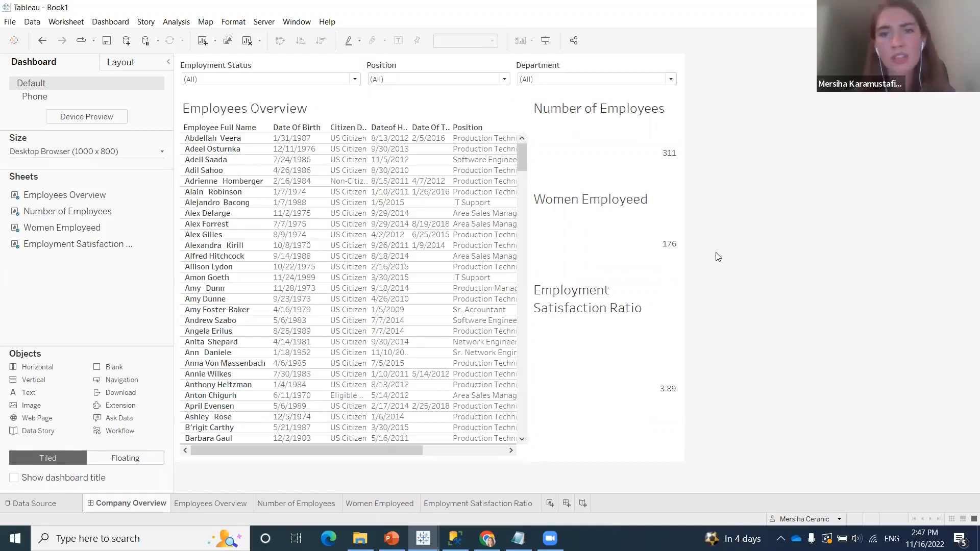
mouse_move(592, 149)
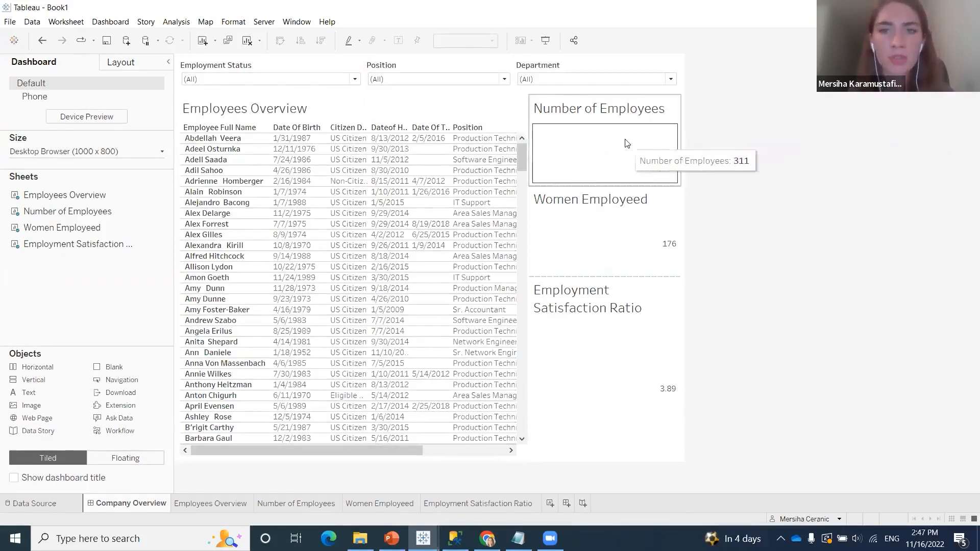
right_click(643, 143)
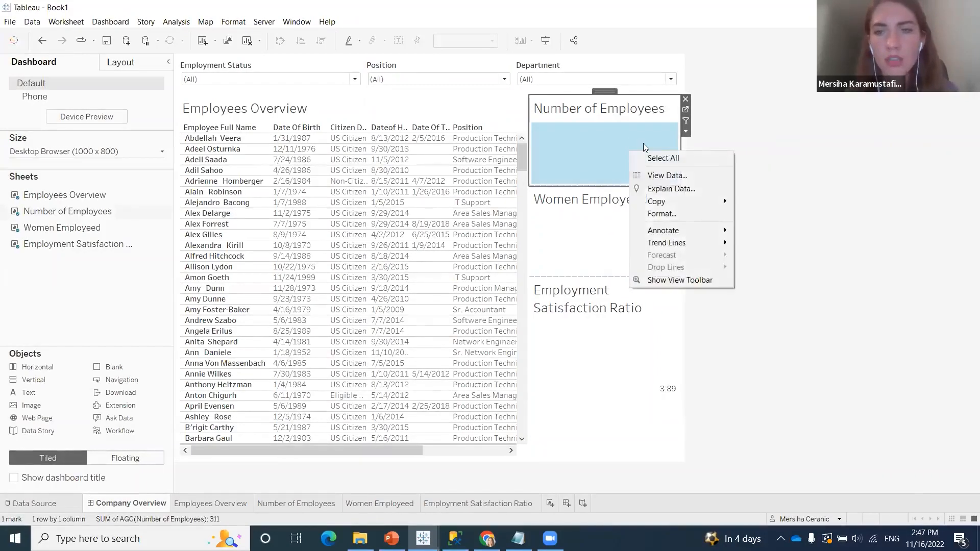
left_click(613, 143)
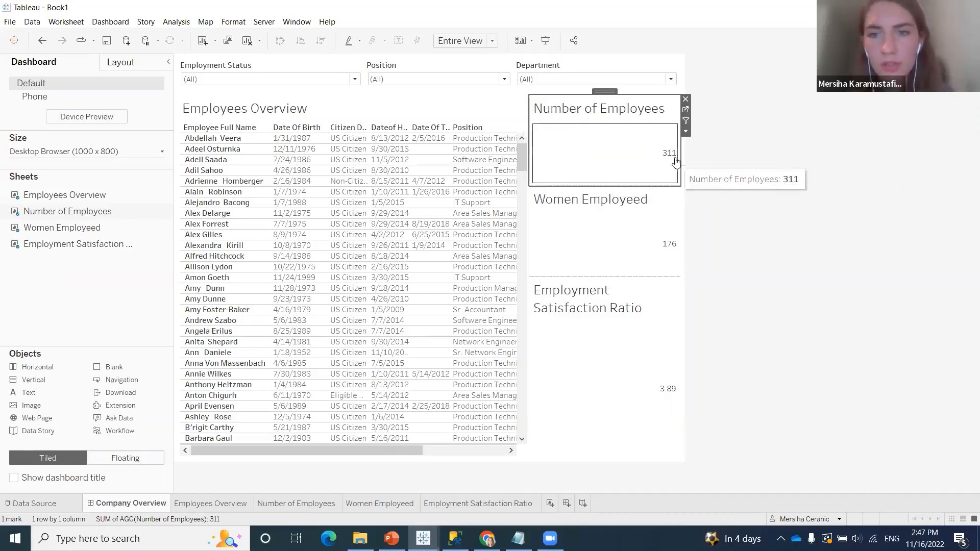
mouse_move(668, 248)
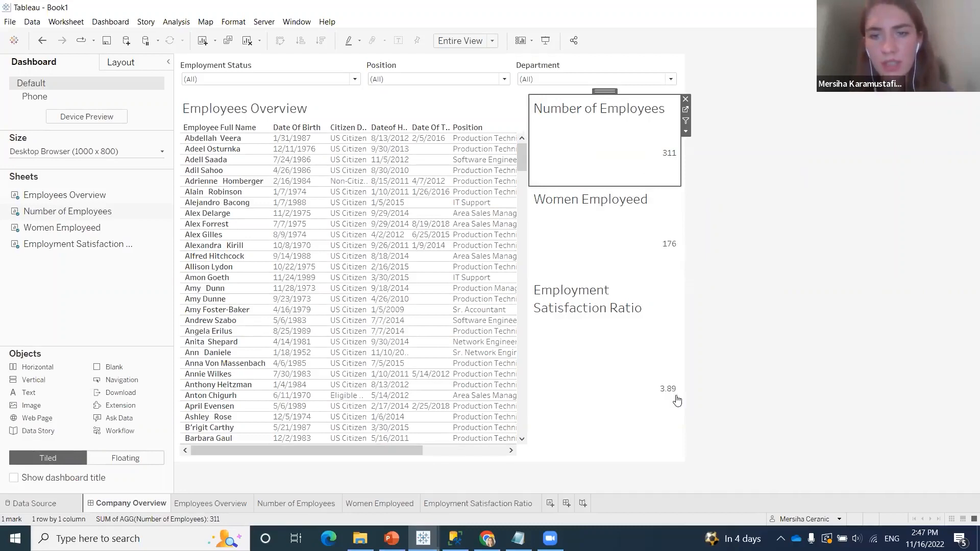
Center the title of the Number of Employees sheet on the dashboard
right_click(606, 121)
left_click(610, 119)
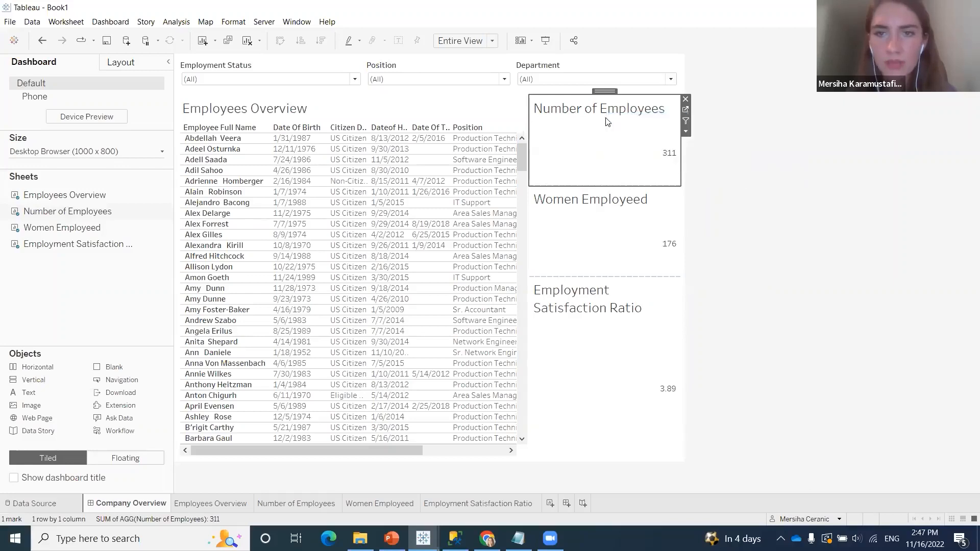
left_click(555, 203)
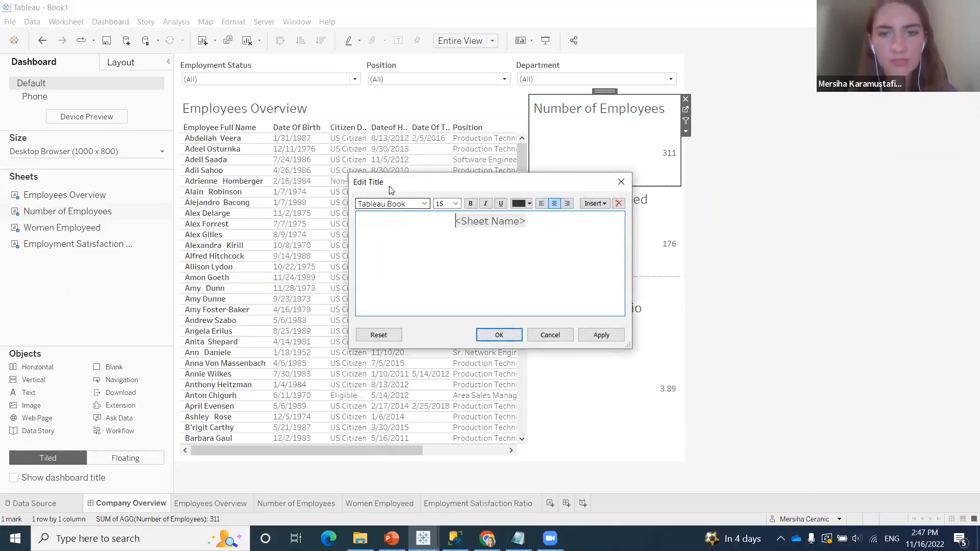
left_click(510, 334)
Center the title of the Women Employeed sheet on the dashboard
left_click(597, 236)
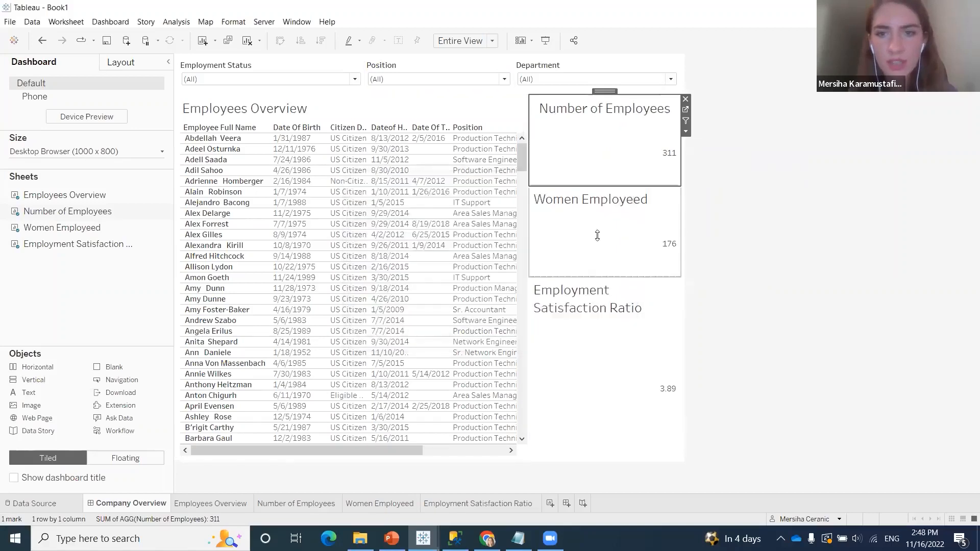
right_click(609, 203)
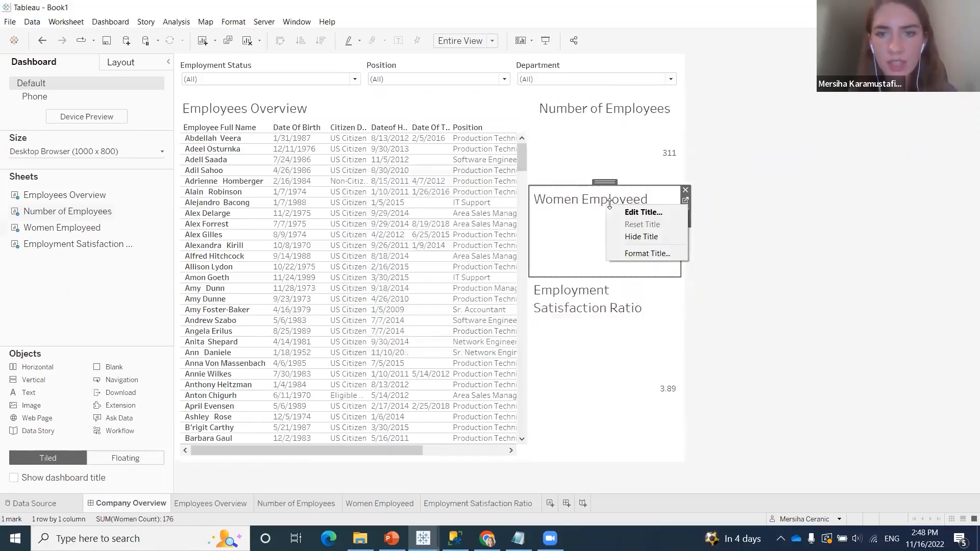
left_click(645, 212)
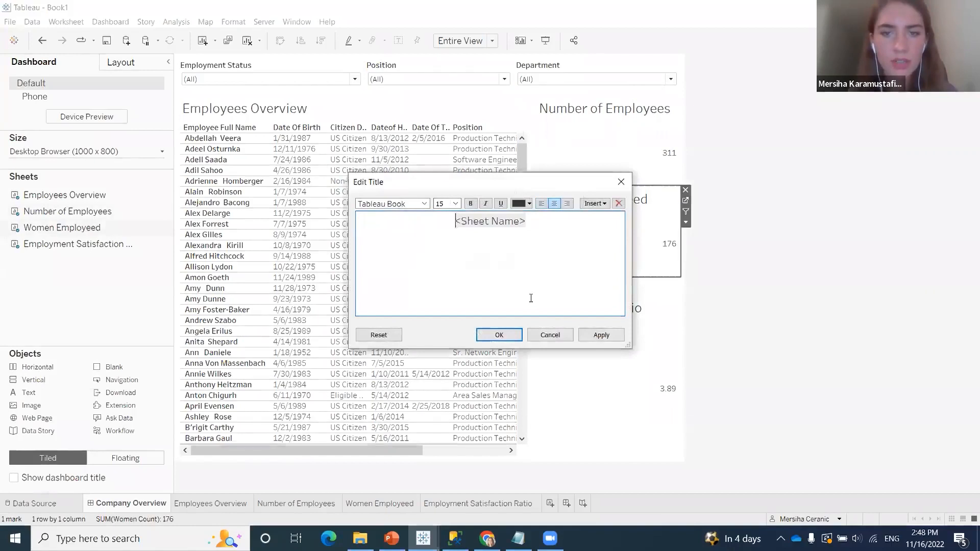
left_click(510, 335)
Center the title of the Employment Satisfaction Ratio sheet on the dashboard
left_click(595, 299)
right_click(597, 296)
left_click(632, 304)
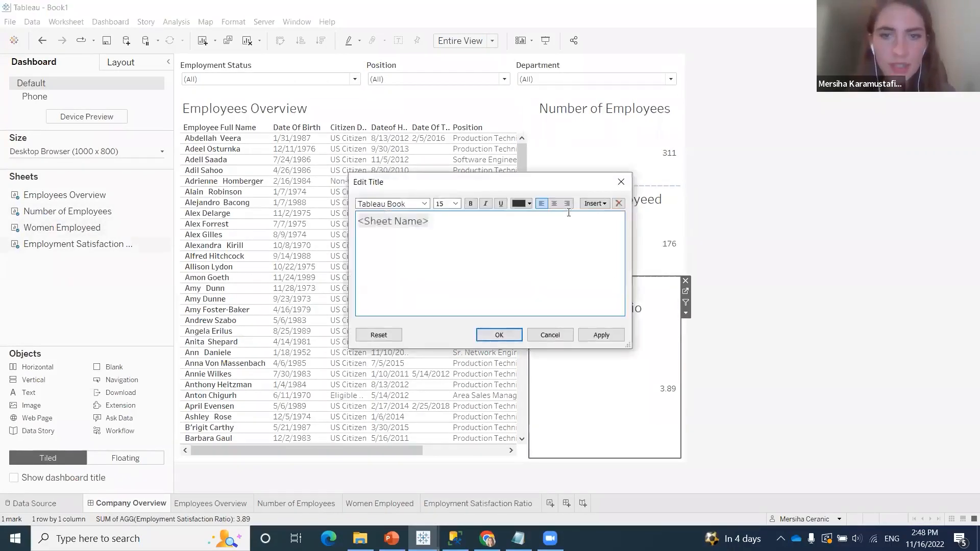
left_click(554, 203)
left_click(512, 341)
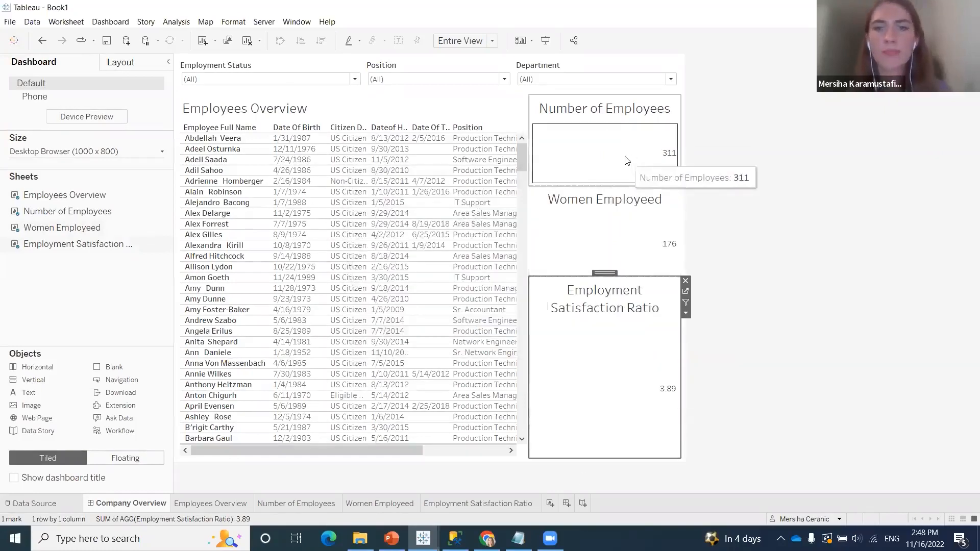
Format the Number of Employees title with light grey shading and a thin solid border
right_click(633, 116)
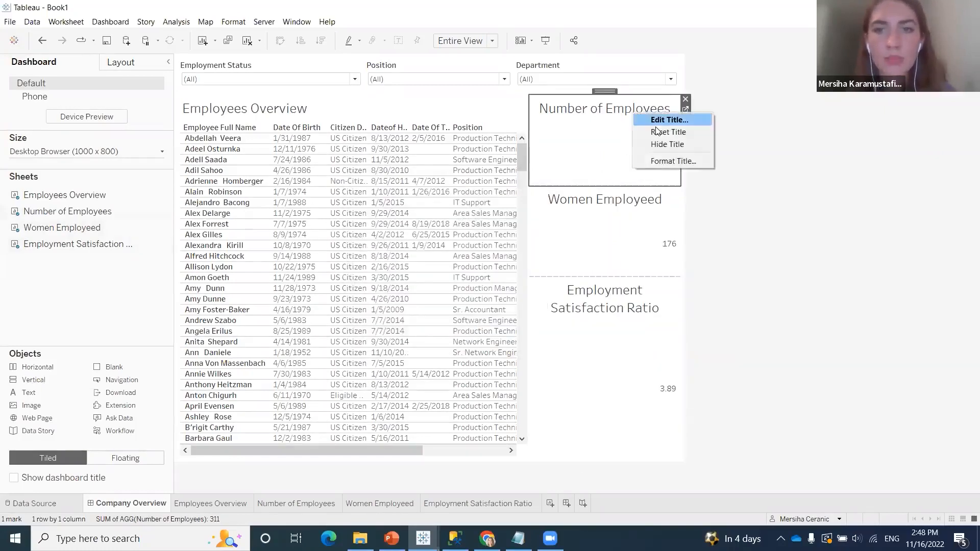
left_click(667, 149)
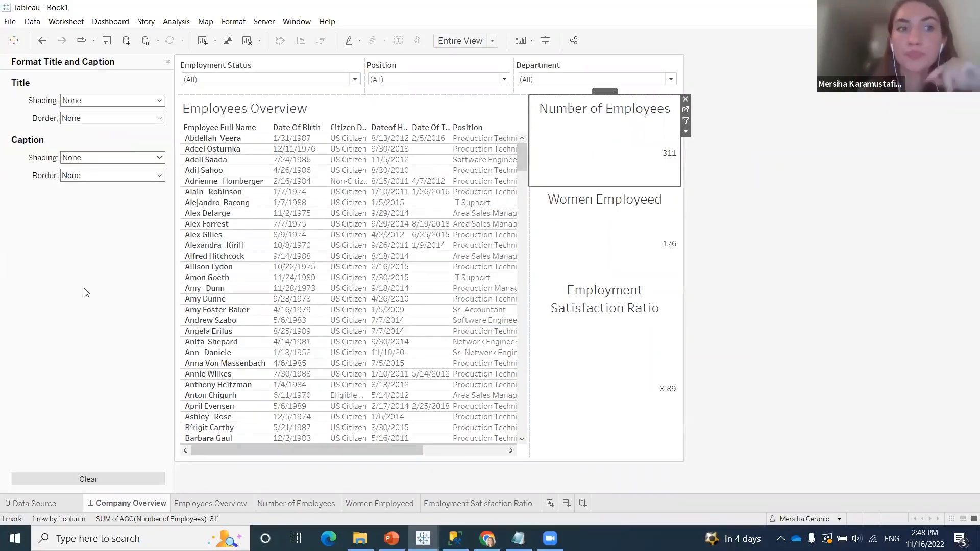
left_click(93, 100)
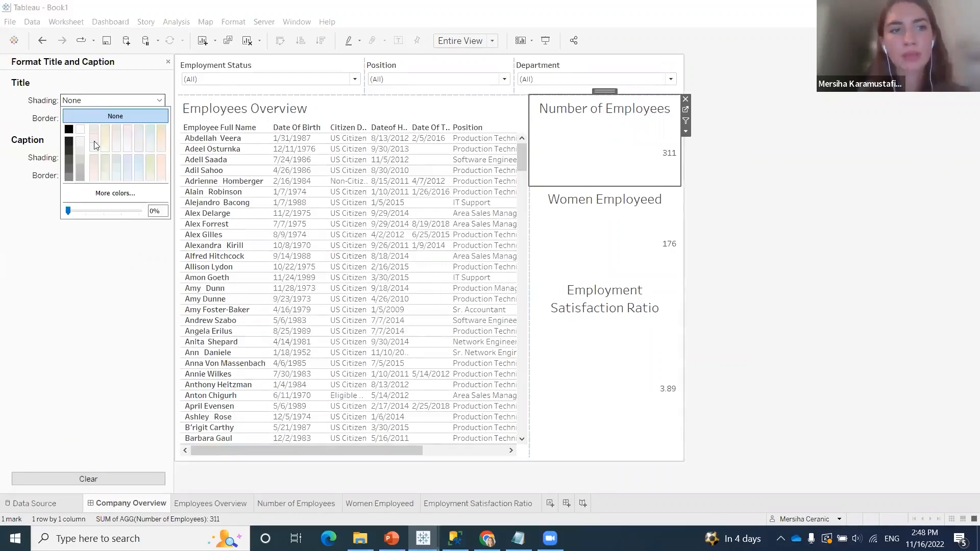
left_click(77, 143)
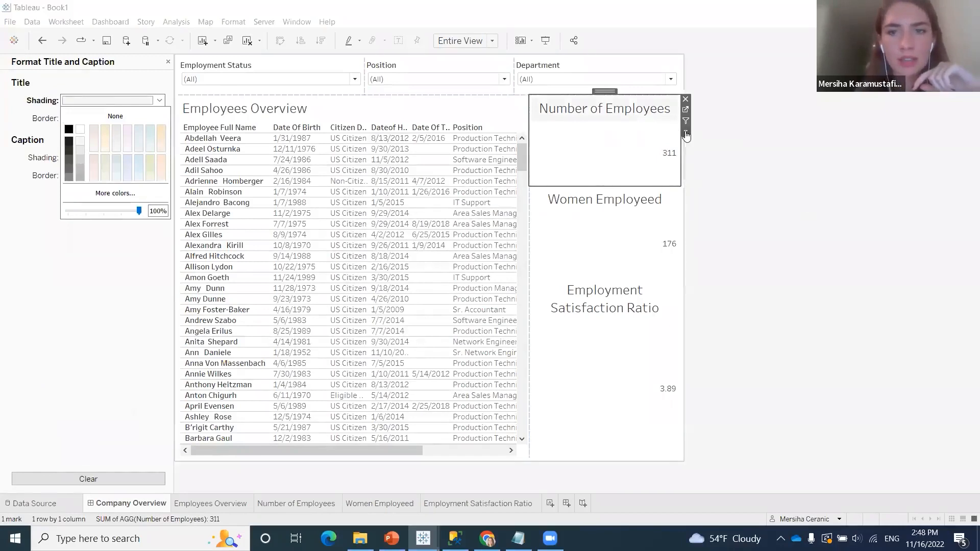
right_click(602, 108)
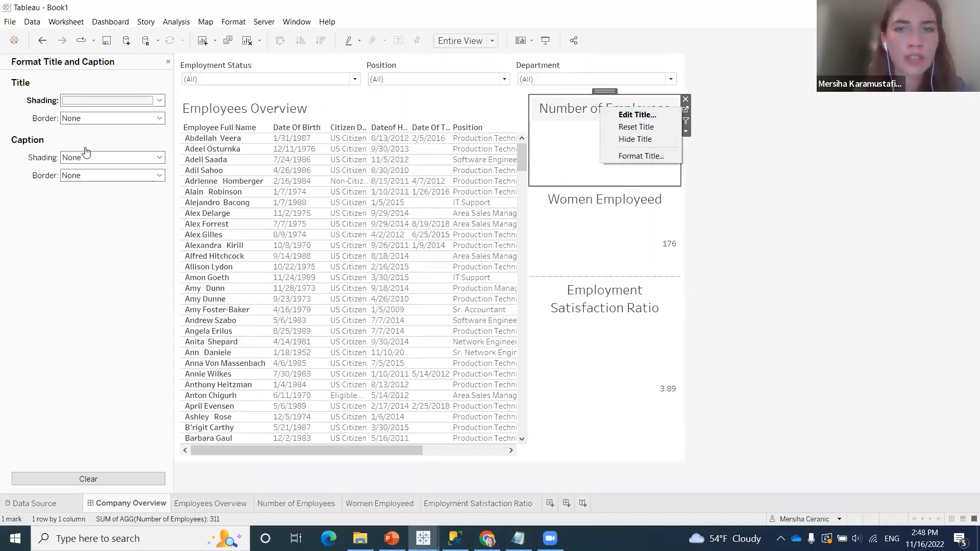
left_click(98, 226)
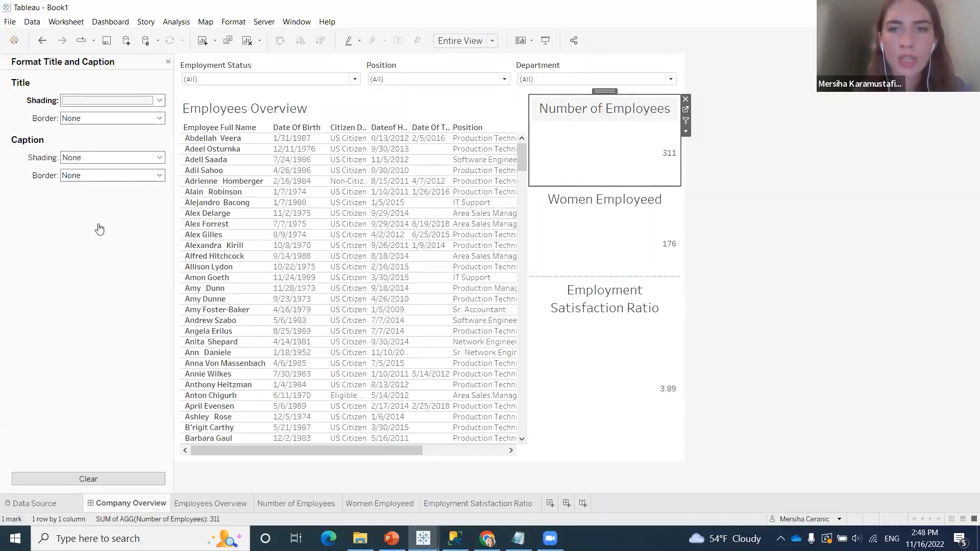
left_click(129, 122)
left_click(108, 190)
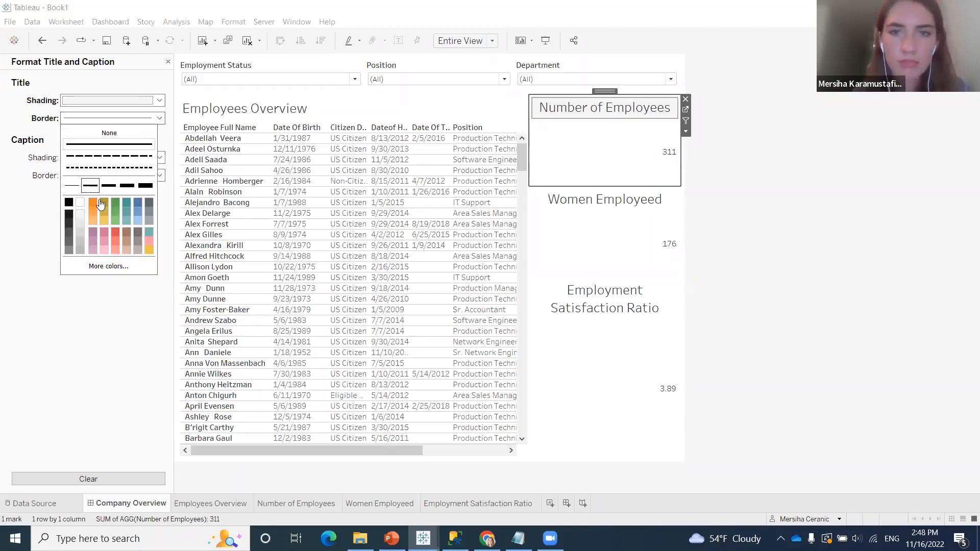
left_click(116, 341)
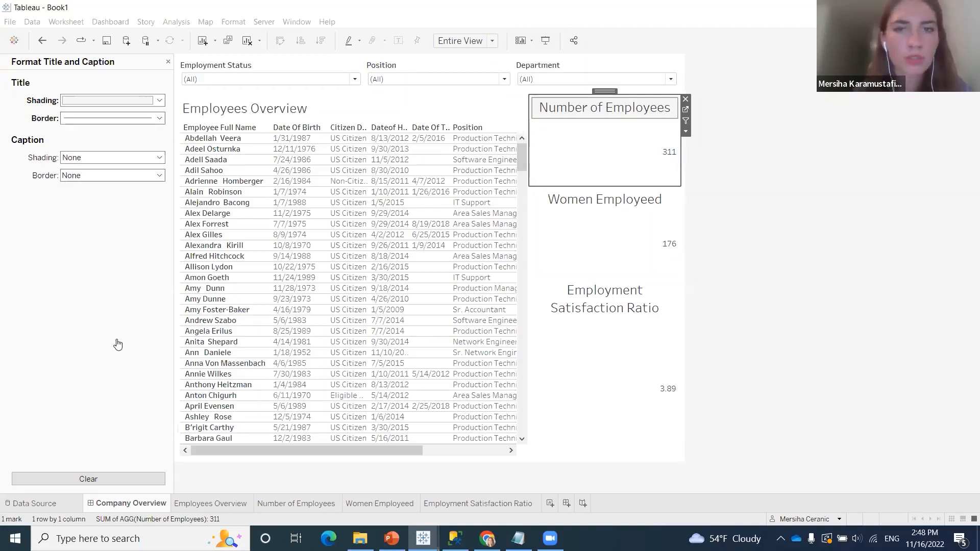
Format the Women Employeed title with the same light grey shading and thin solid border as the Number of Employees title
right_click(595, 203)
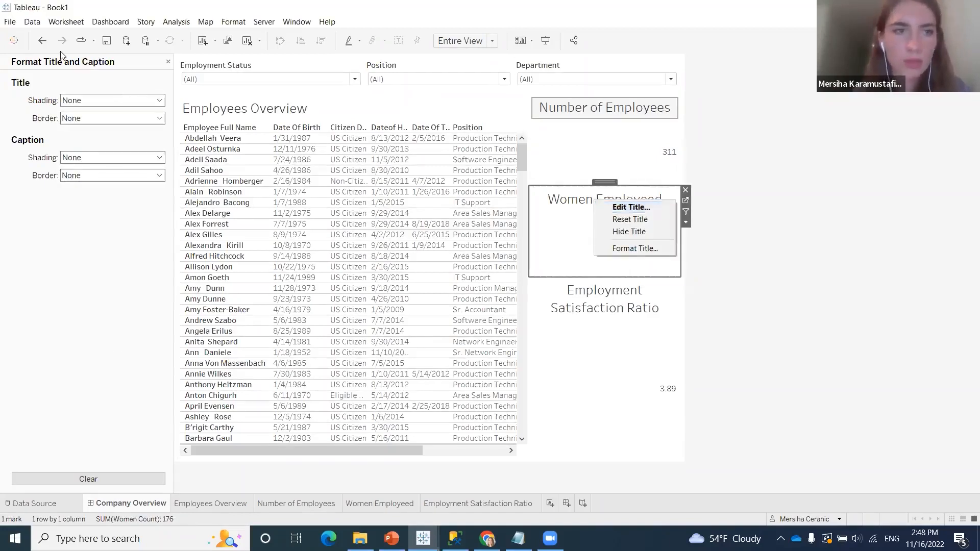
left_click(168, 62)
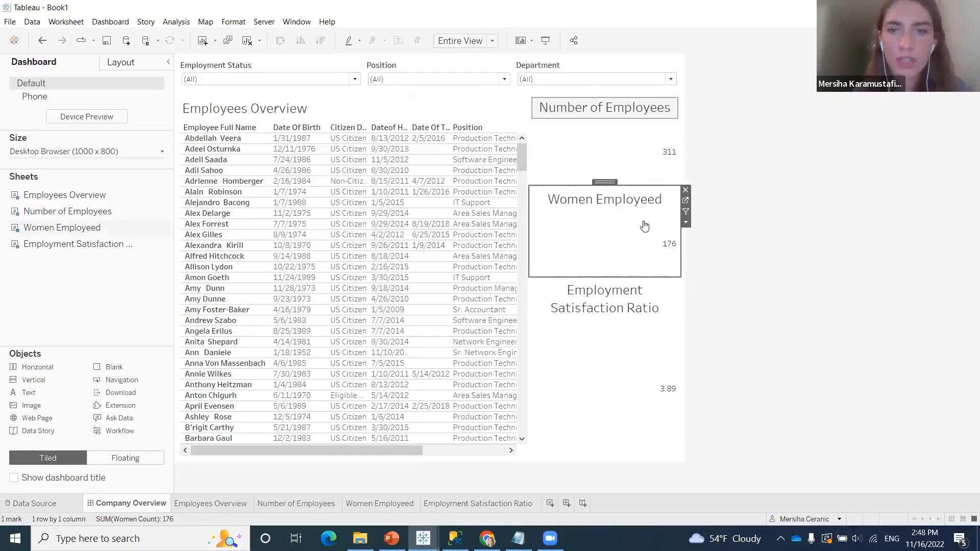
right_click(604, 202)
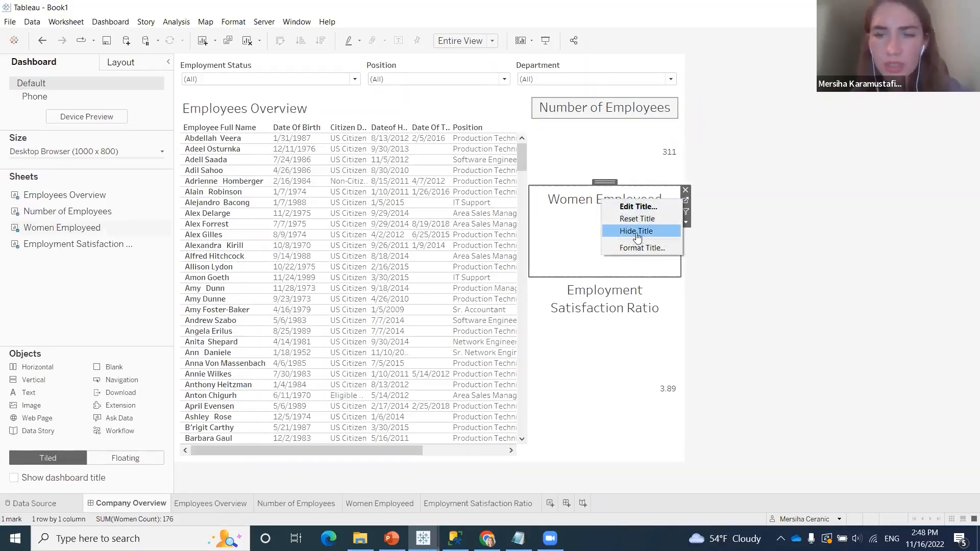
left_click(648, 249)
left_click(112, 101)
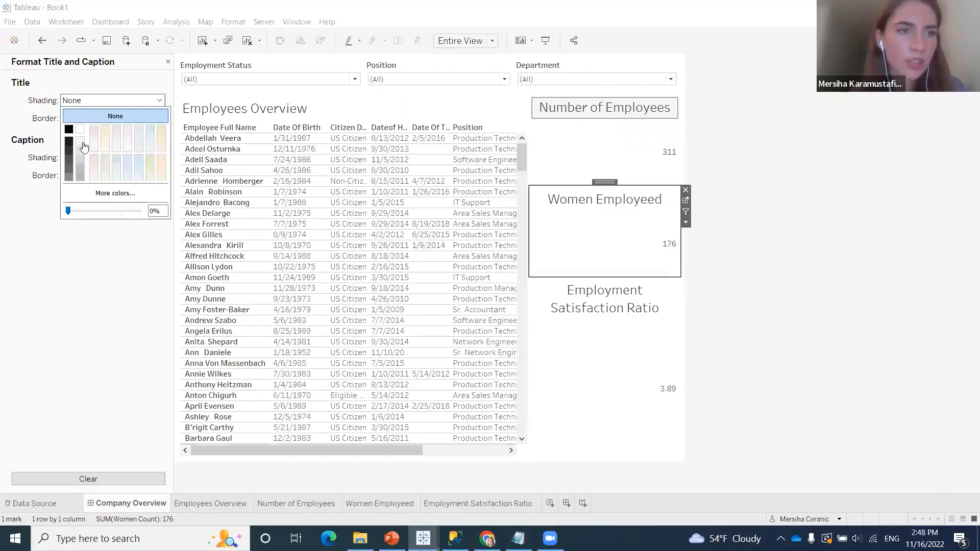
left_click(81, 143)
left_click(113, 118)
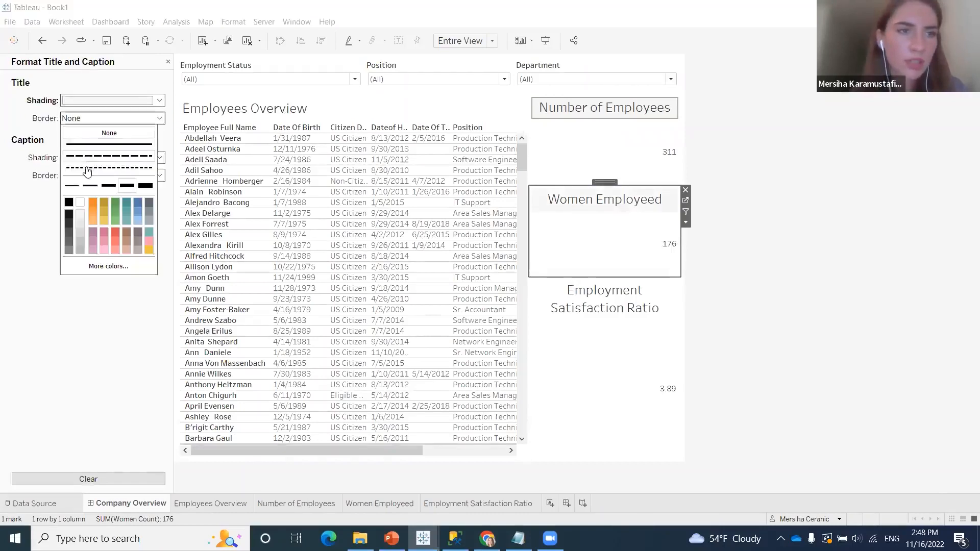
left_click(89, 186)
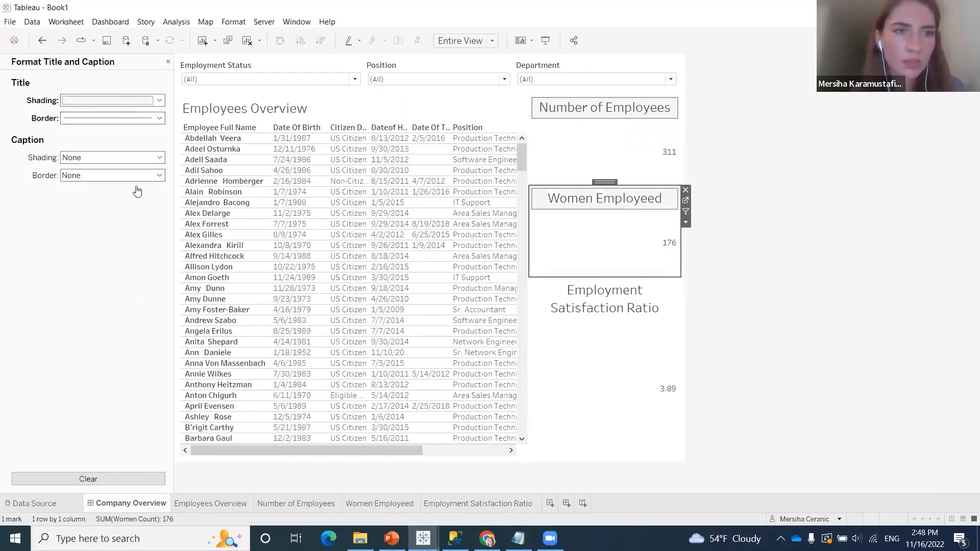
Apply light grey shading to the title of the Employment Satisfaction Ratio sheet
left_click(601, 327)
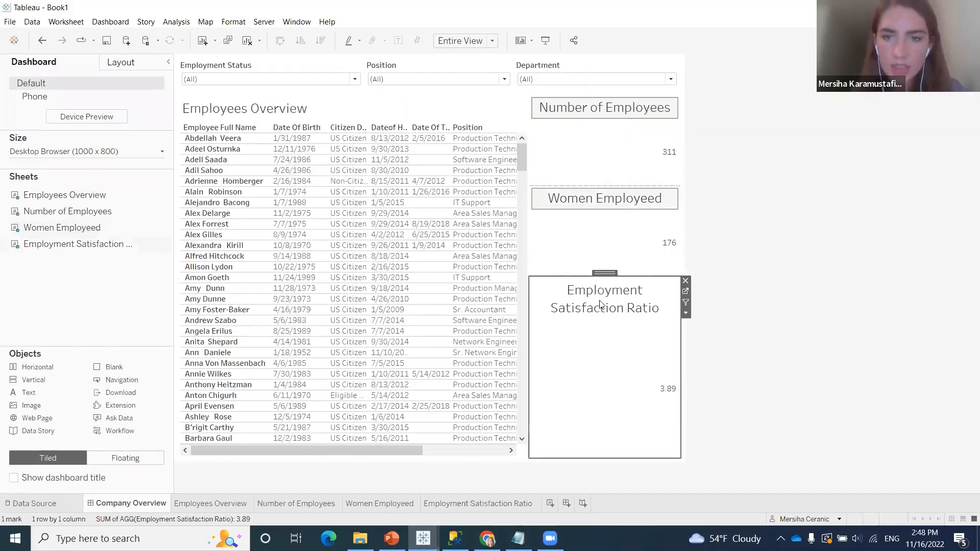
right_click(600, 305)
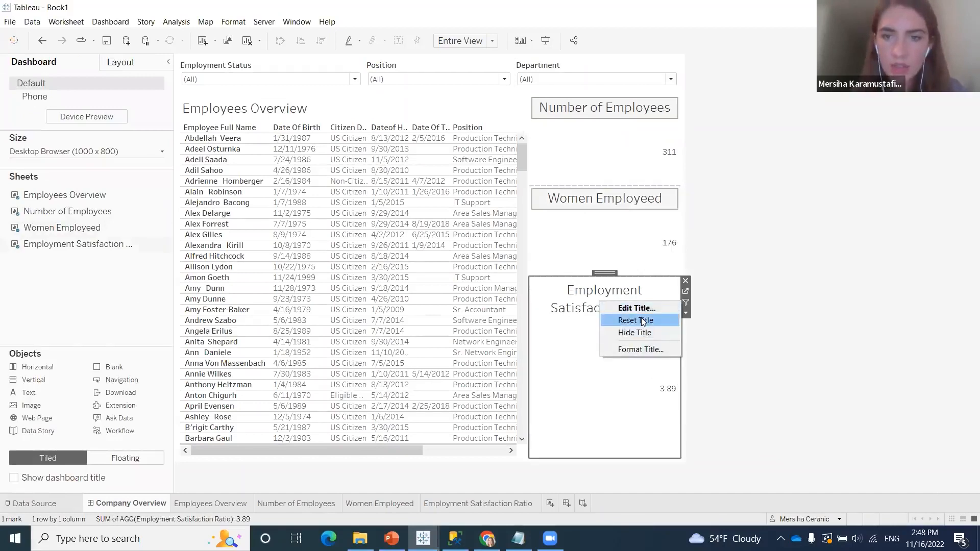
left_click(639, 348)
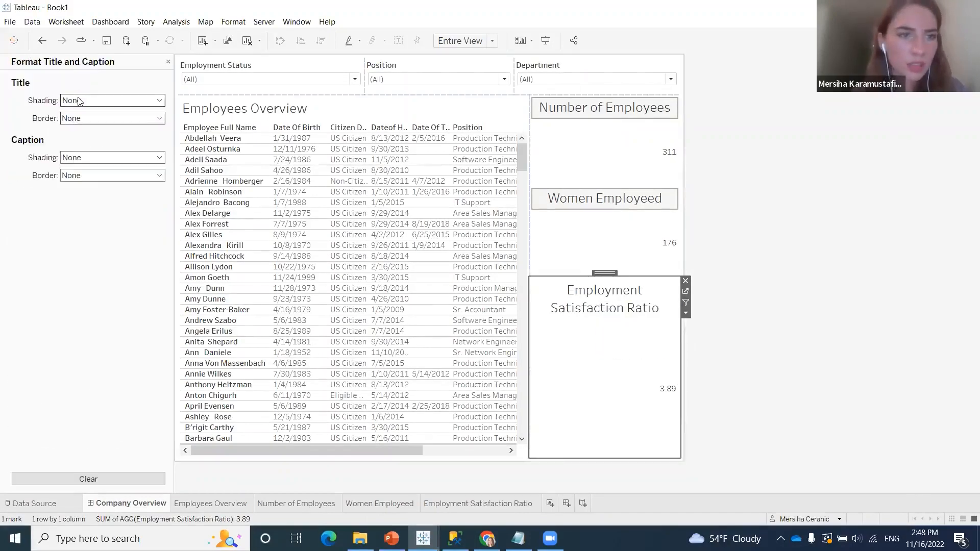
left_click(80, 101)
left_click(81, 178)
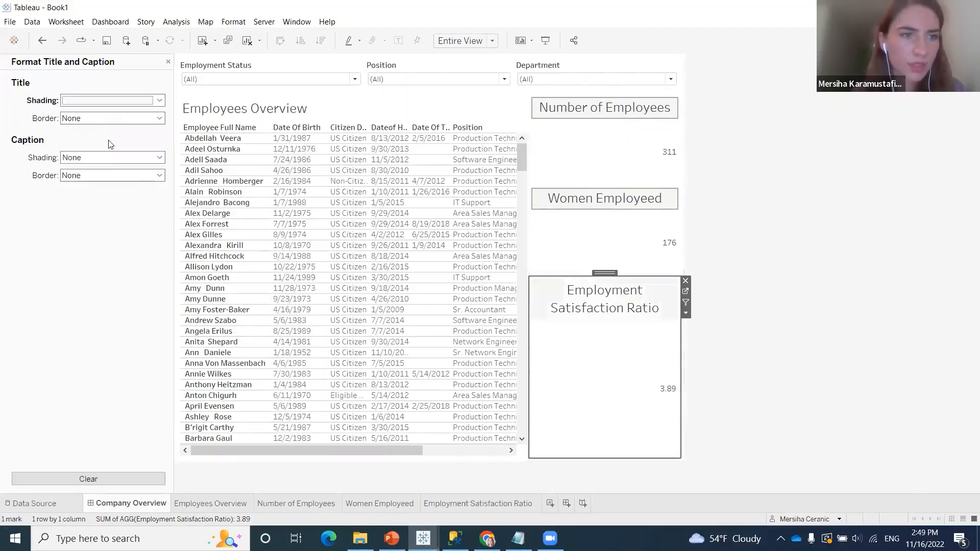
Add a thin solid border to the Employment Satisfaction Ratio title to match the other summary titles
left_click(125, 120)
left_click(95, 186)
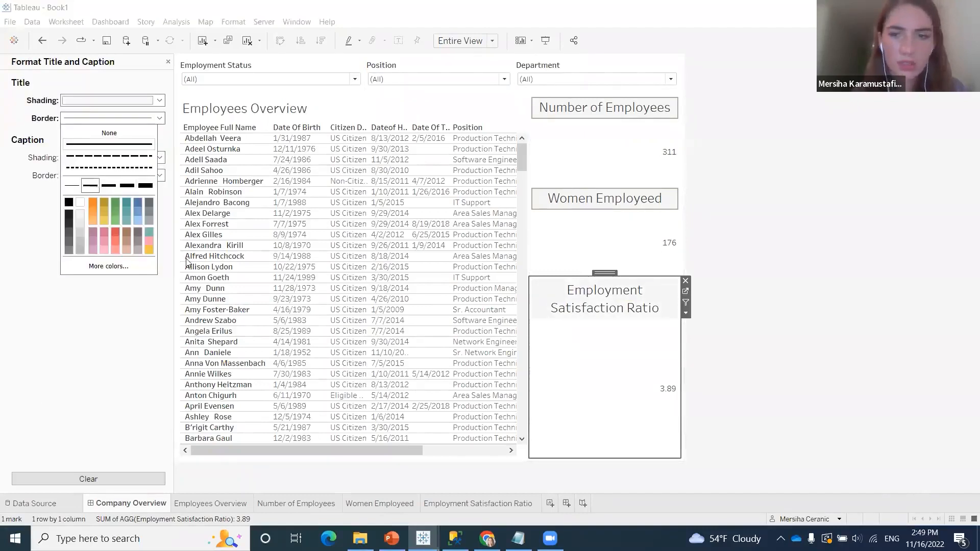
left_click(136, 348)
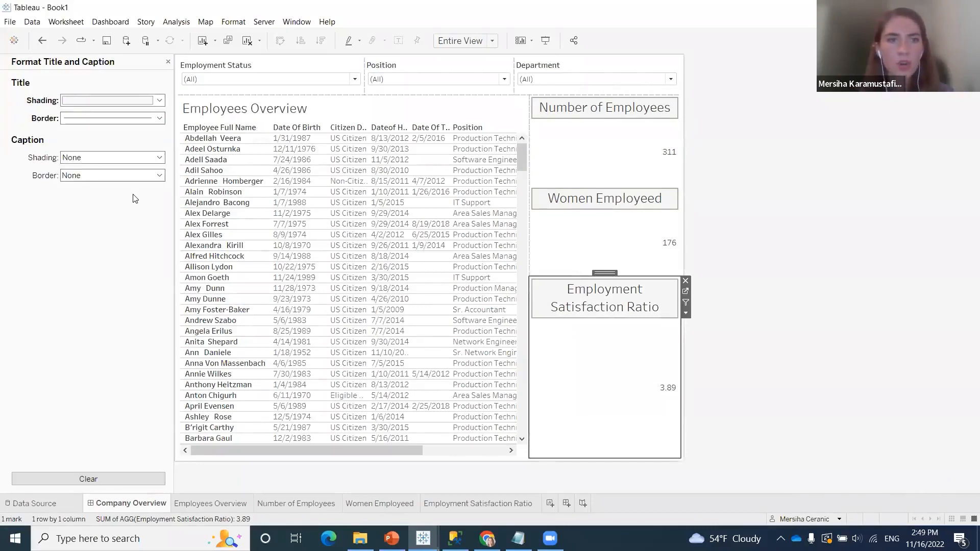
left_click(168, 62)
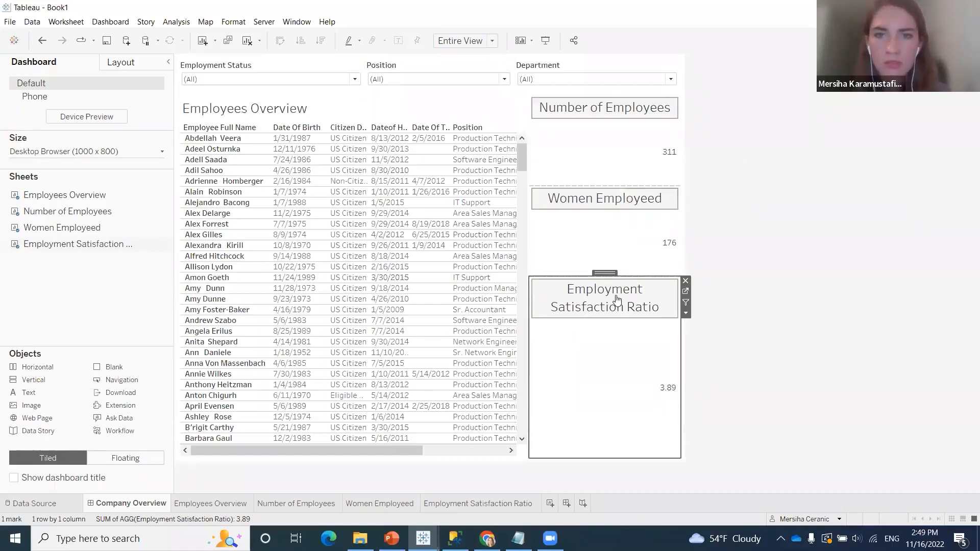
Set the alignment of the Number of Employees value to Middle Center in its pane
mouse_move(634, 164)
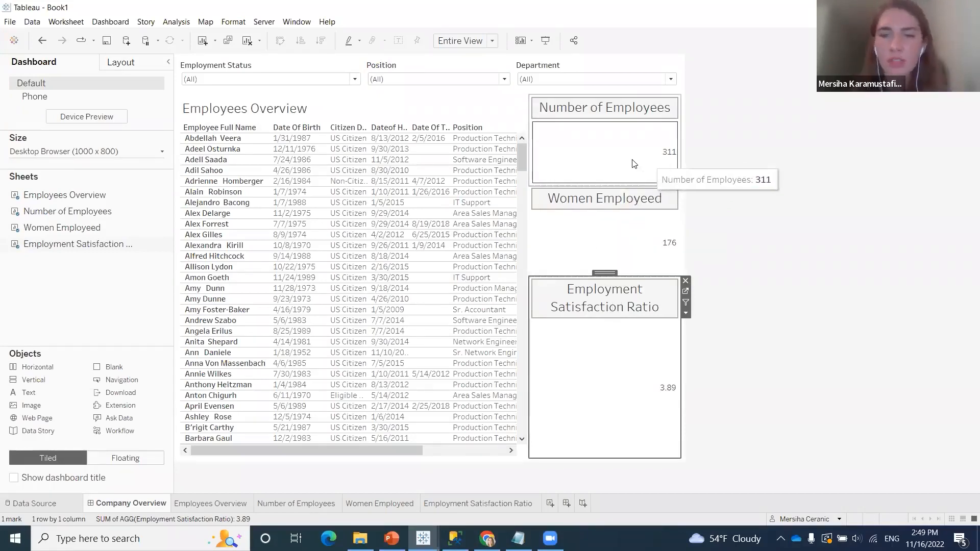
right_click(623, 149)
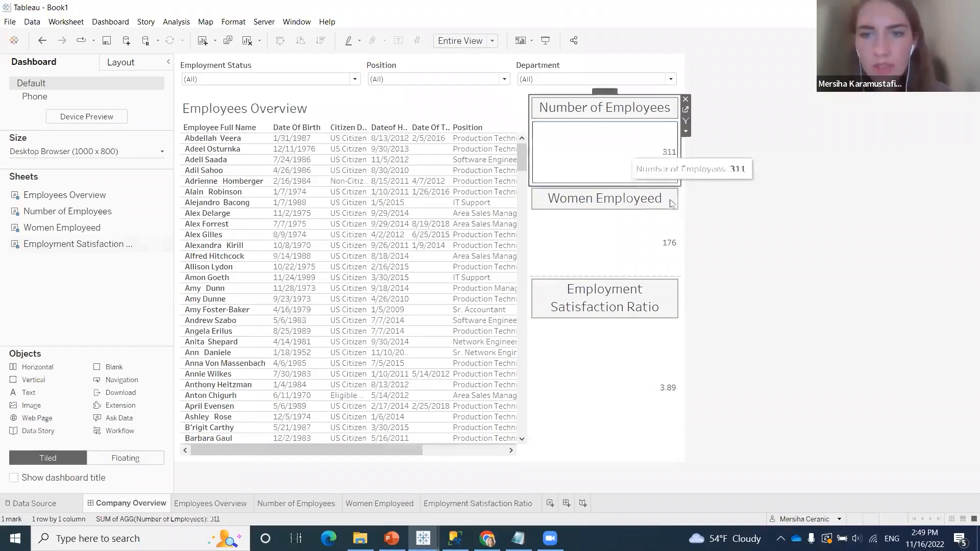
left_click(654, 211)
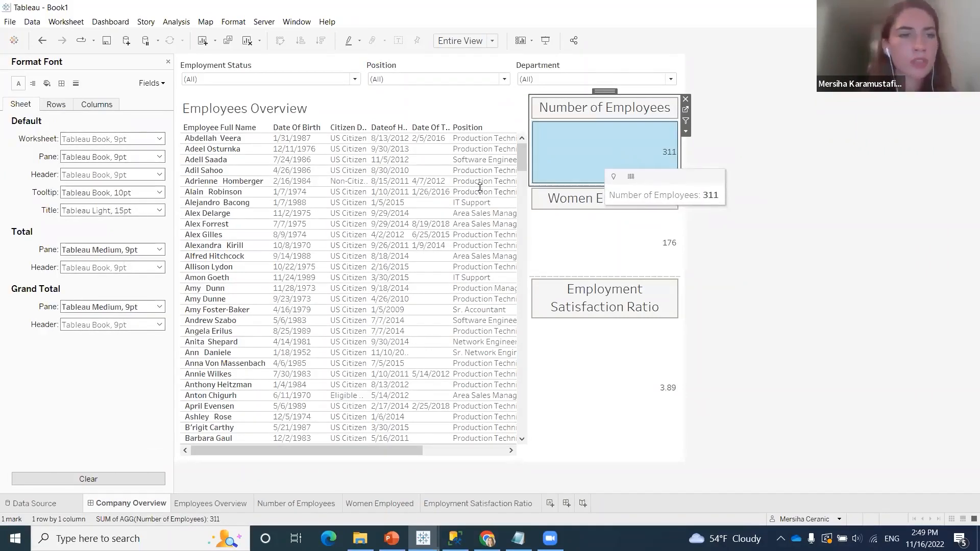
left_click(160, 86)
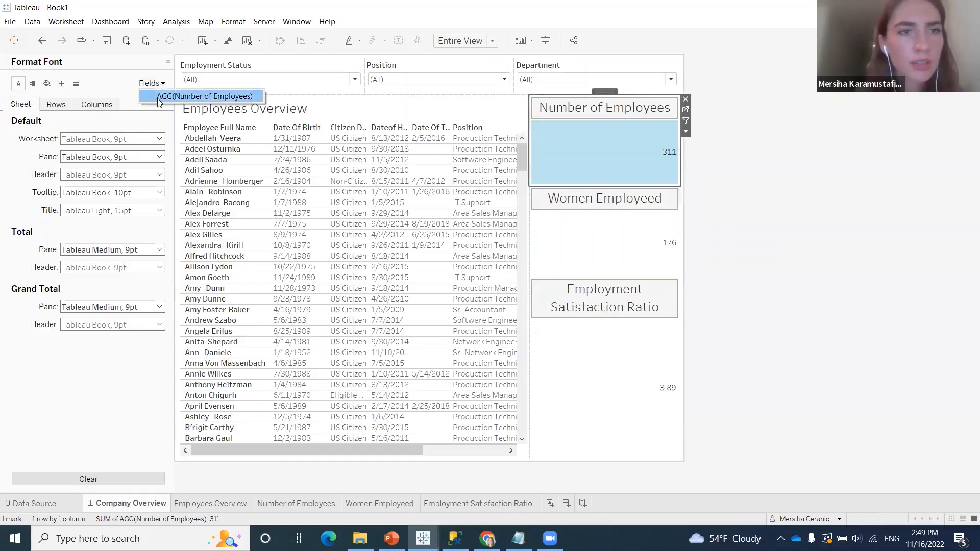
left_click(156, 126)
mouse_move(661, 150)
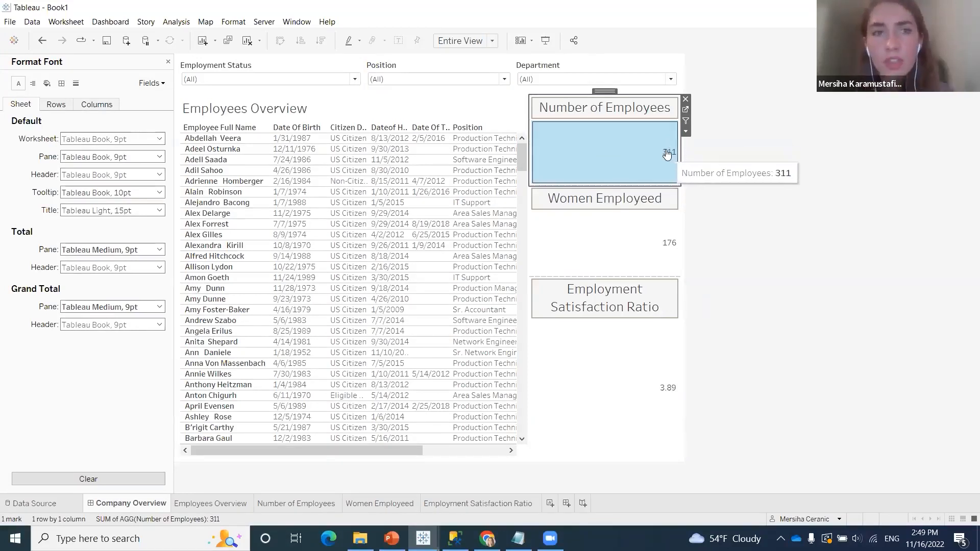
left_click(151, 83)
left_click(153, 97)
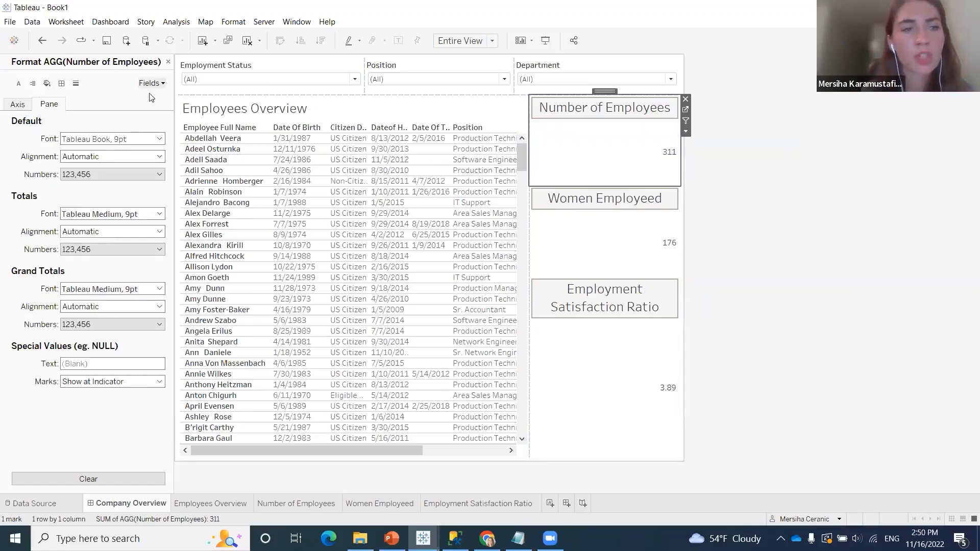
left_click(103, 157)
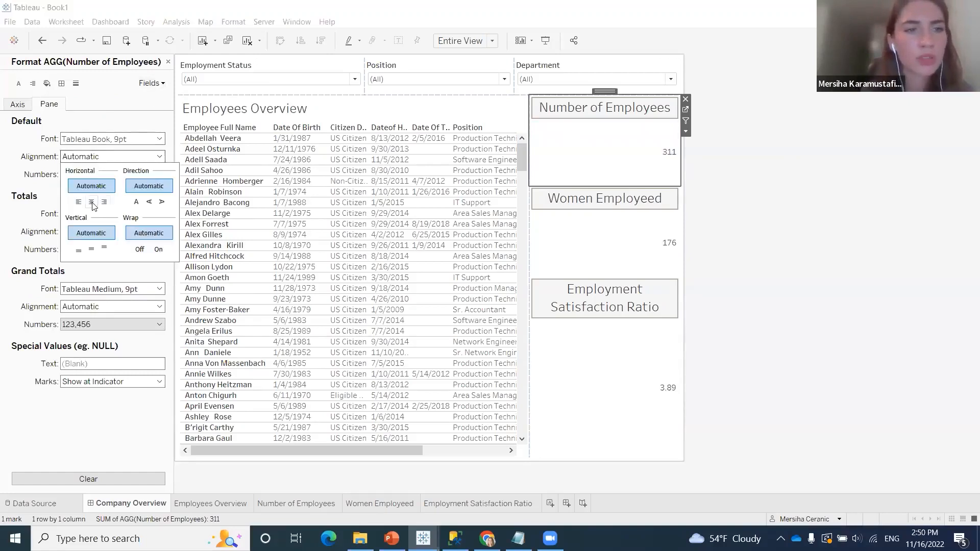
left_click(79, 249)
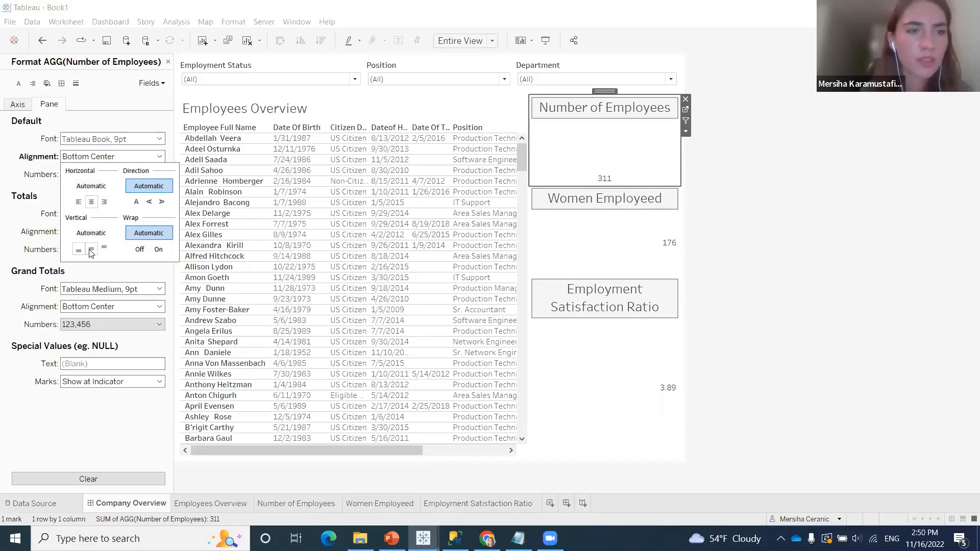
left_click(91, 250)
left_click(122, 119)
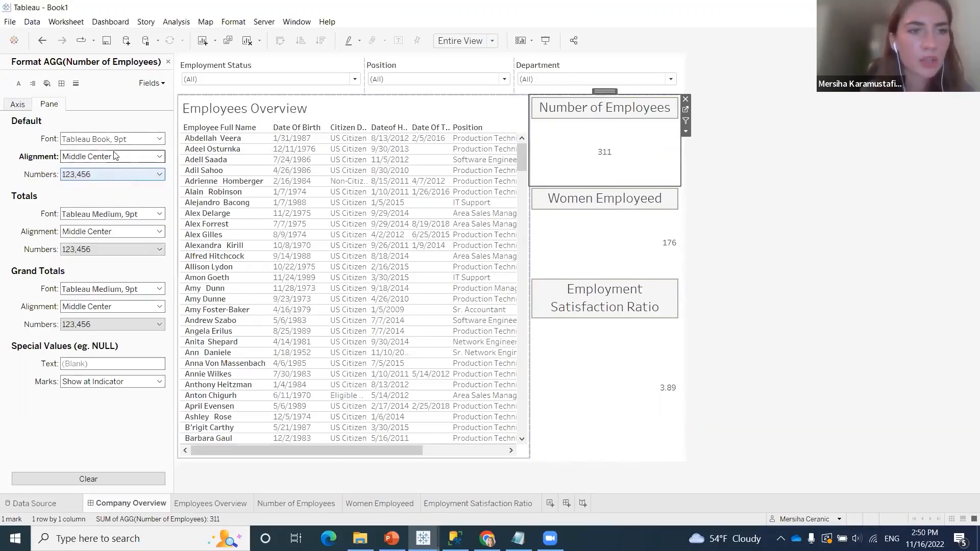
Set the font size of the Number of Employees value to 26 pt
left_click(142, 139)
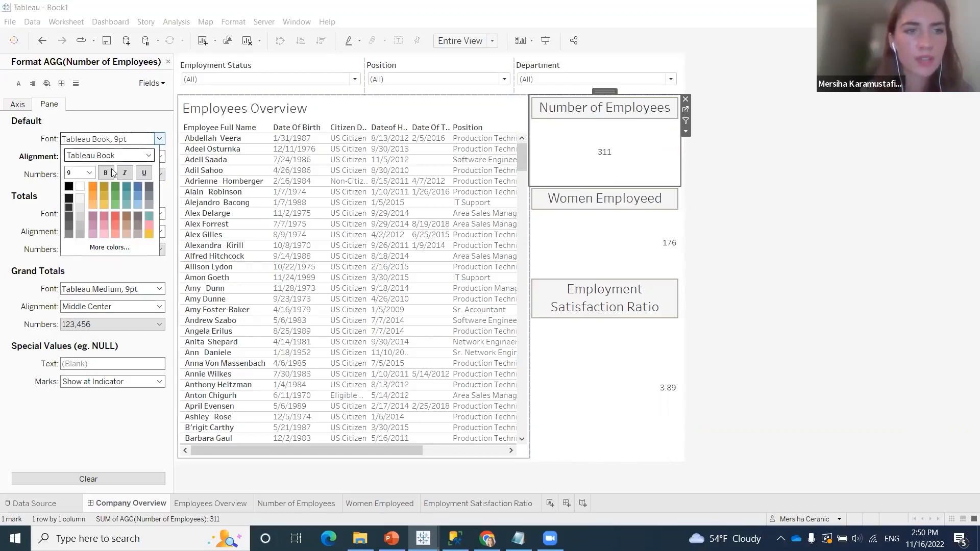
left_click(91, 174)
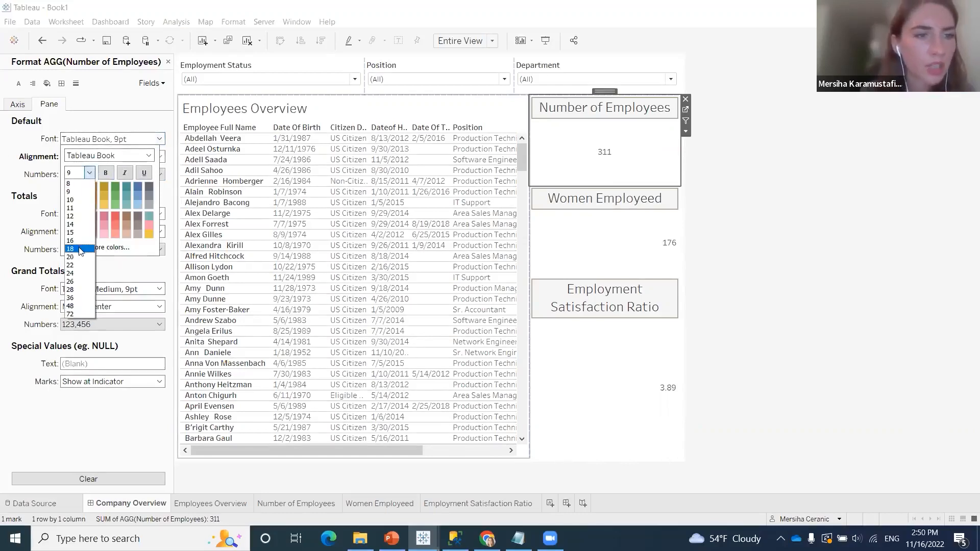
left_click(74, 282)
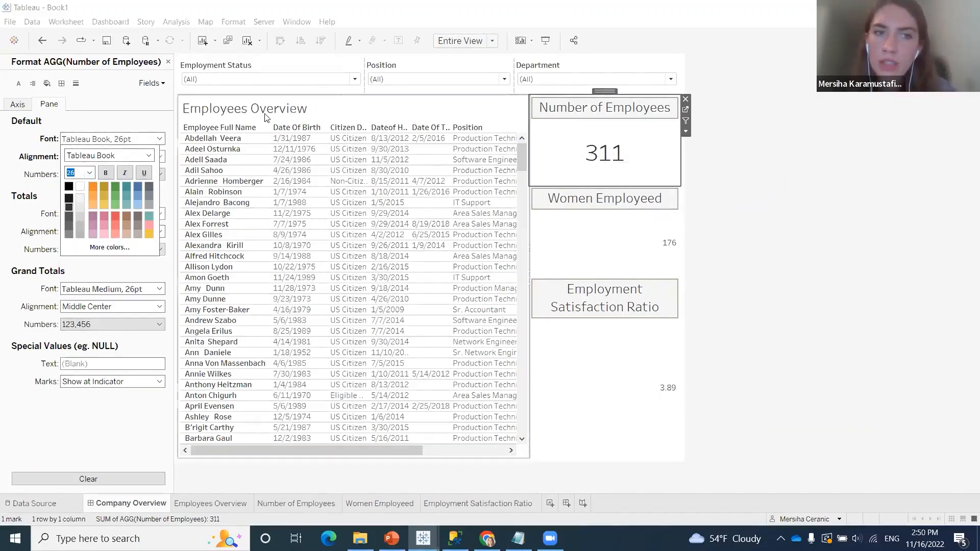
left_click(168, 62)
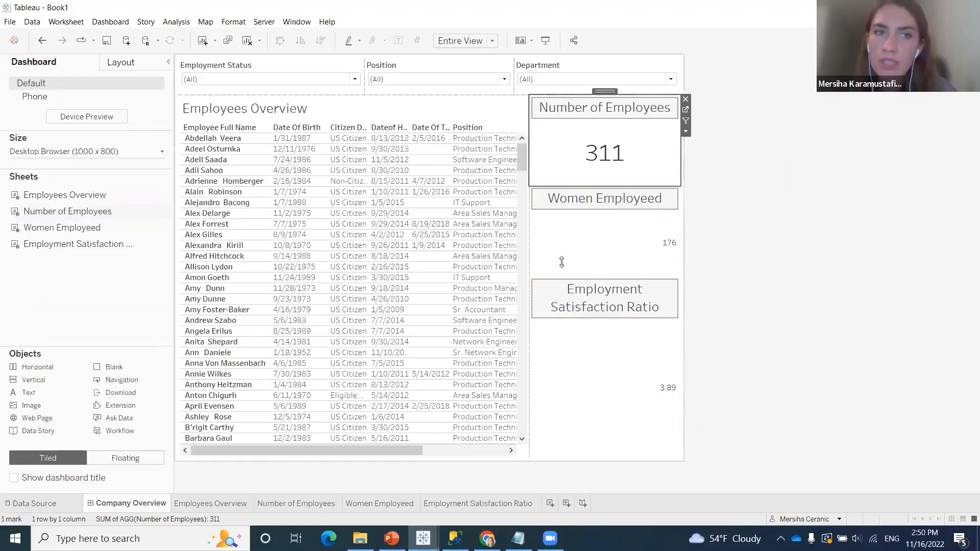
Set the alignment of the Women Count value in the Women Employeed sheet to Middle Center
right_click(616, 239)
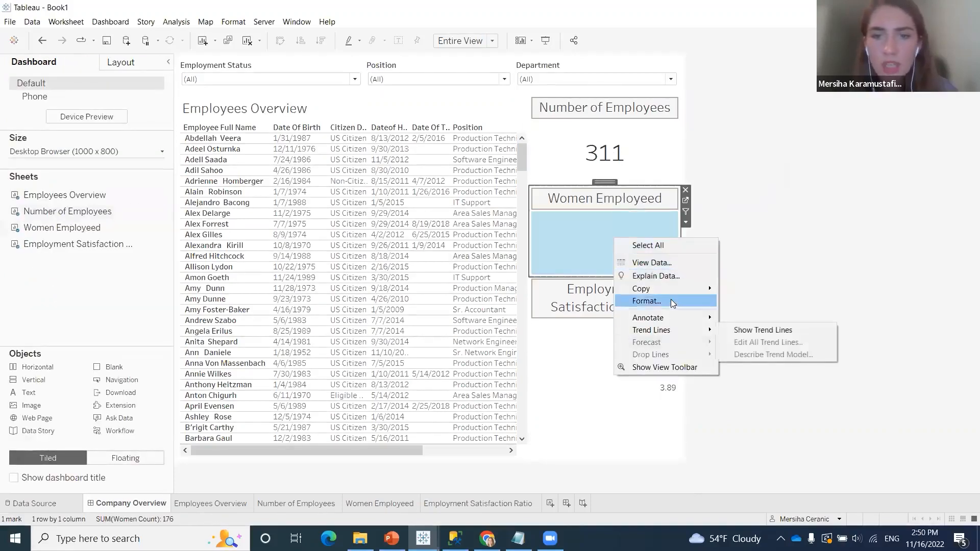
left_click(672, 301)
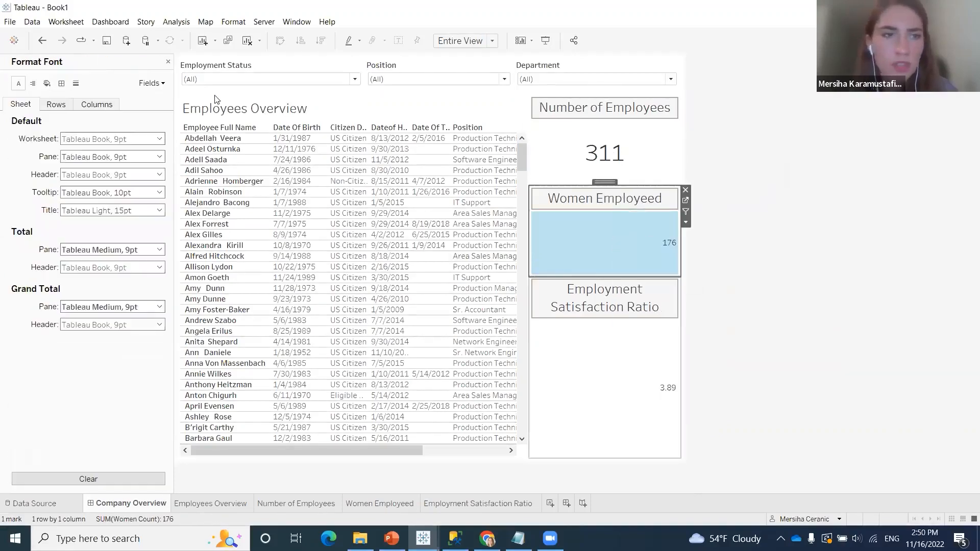
left_click(149, 84)
left_click(149, 96)
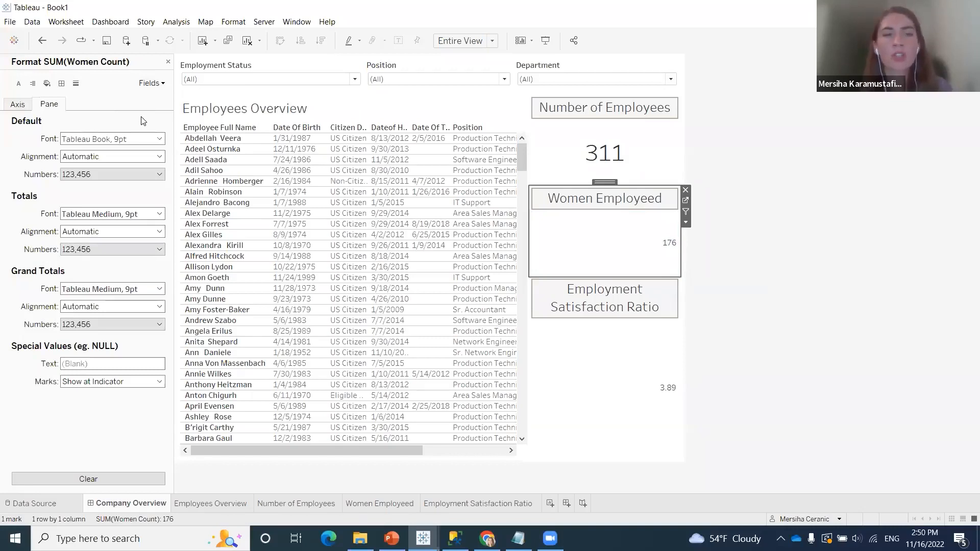
left_click(105, 156)
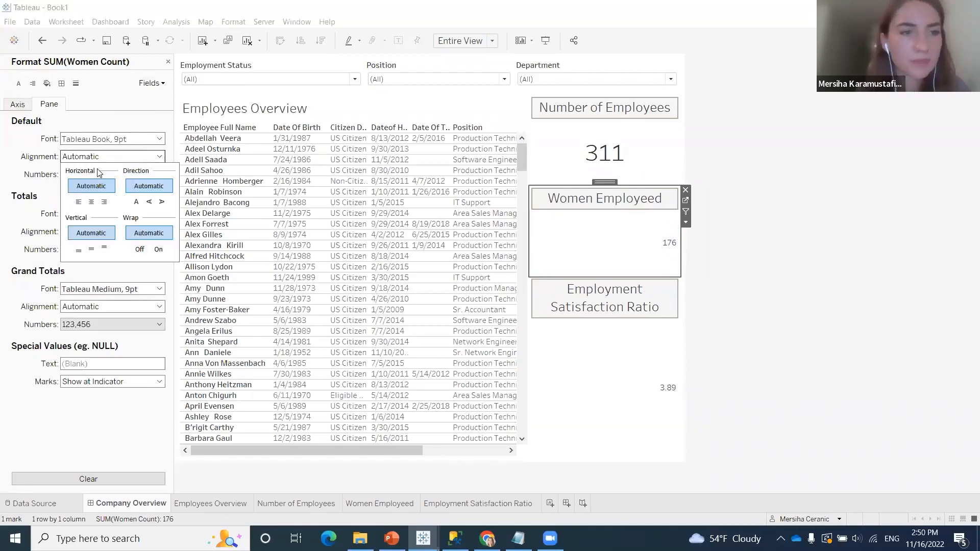
left_click(91, 201)
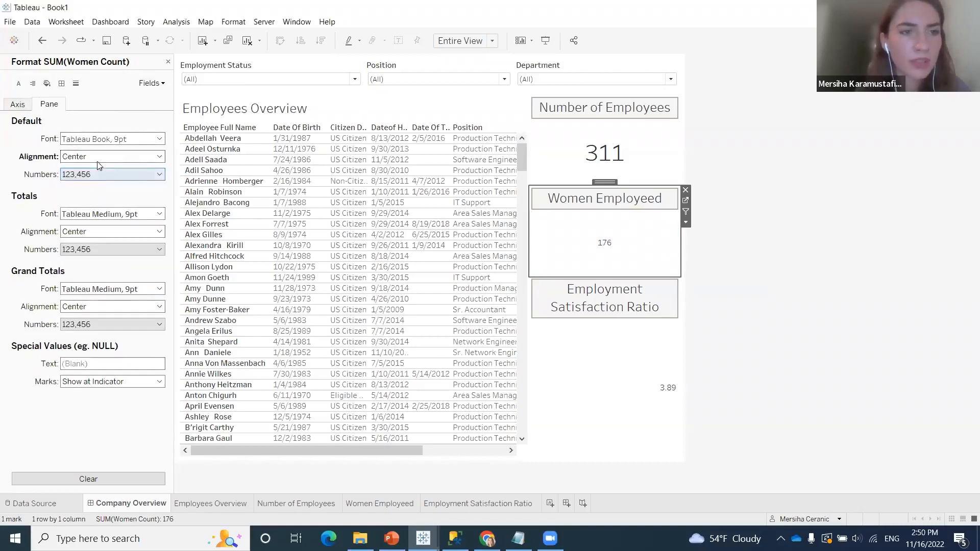
left_click(99, 160)
left_click(91, 251)
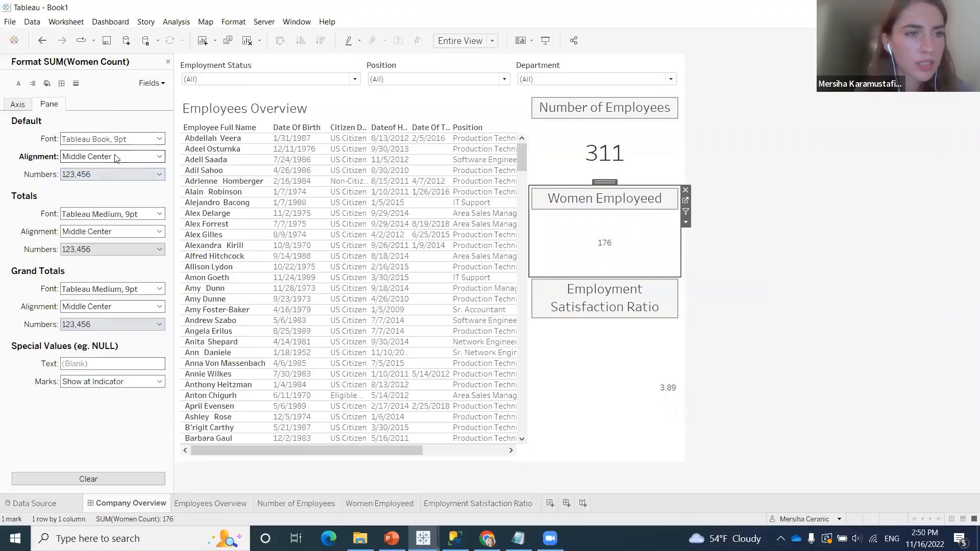
Set the font size of the Women Count value to 26 pt
left_click(116, 138)
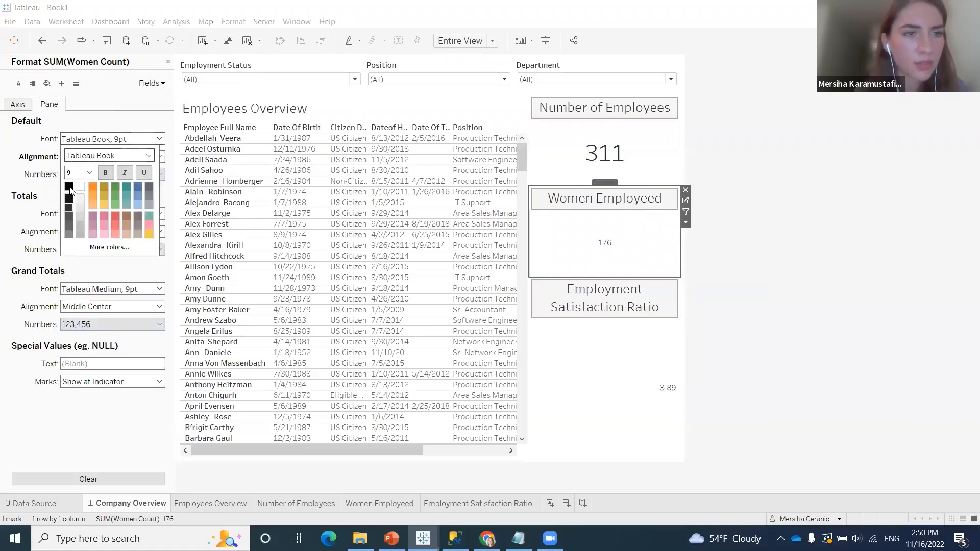
left_click(90, 174)
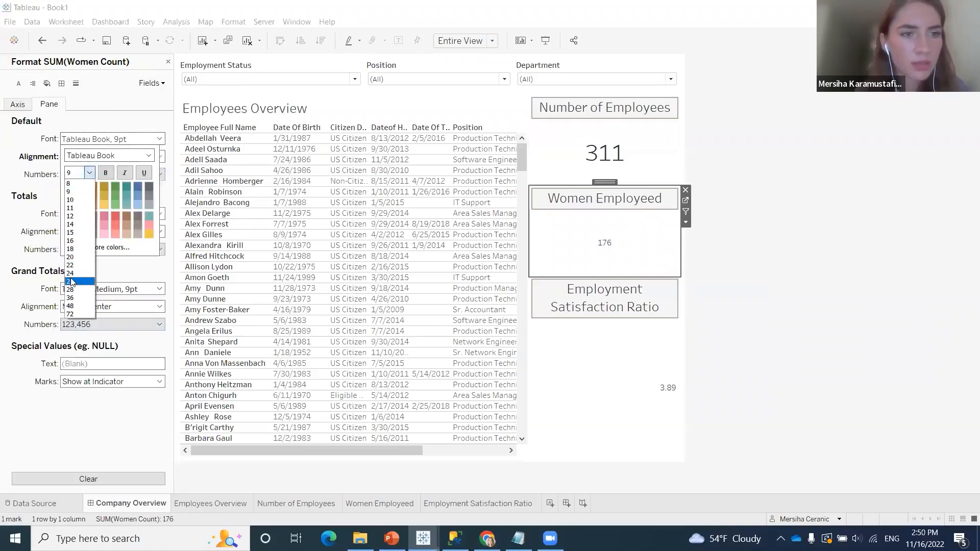
left_click(71, 281)
left_click(598, 373)
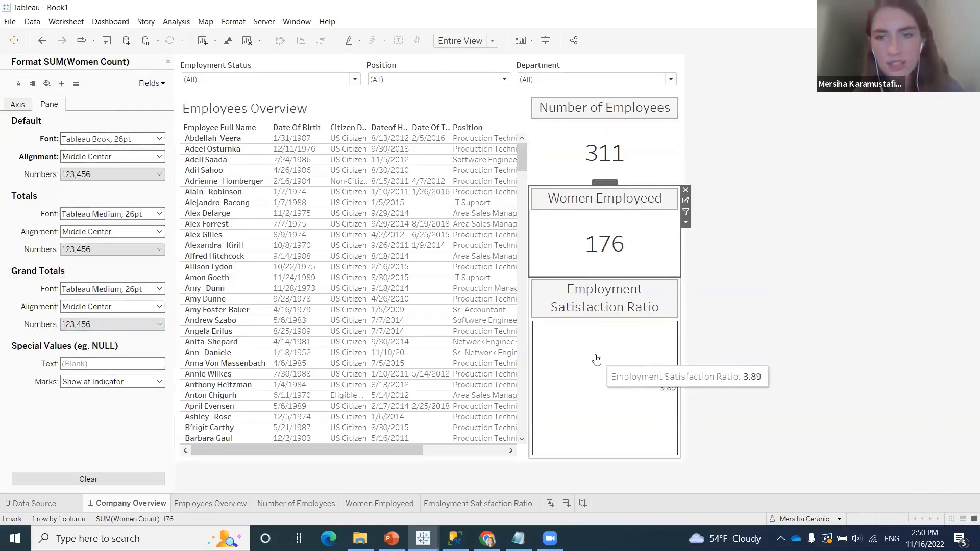
Set the alignment of the Employment Satisfaction Ratio value to Middle Center in its pane
right_click(605, 382)
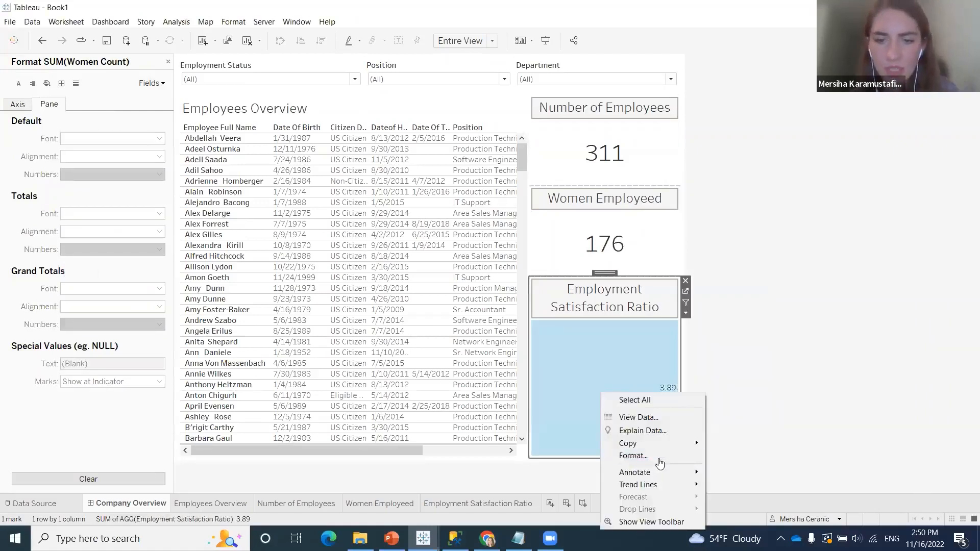
left_click(634, 455)
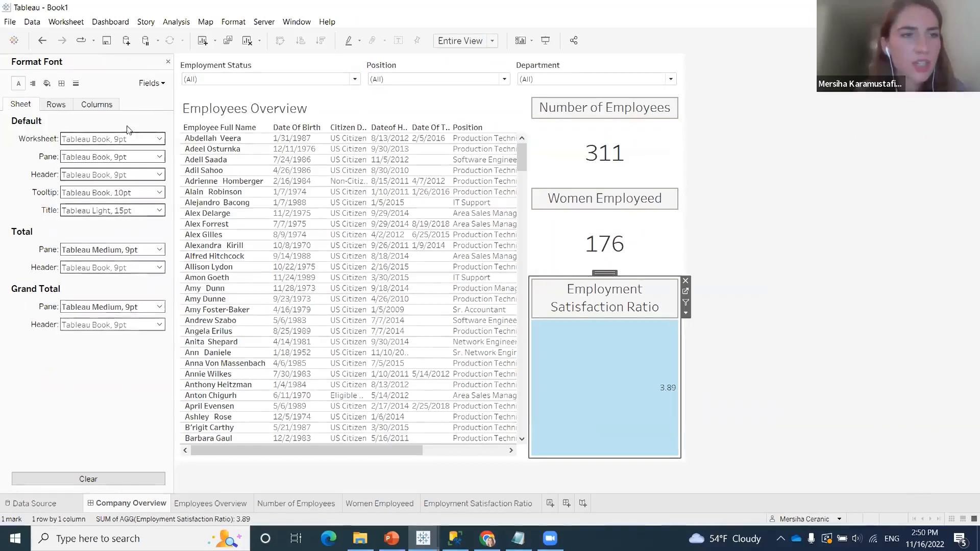
left_click(150, 82)
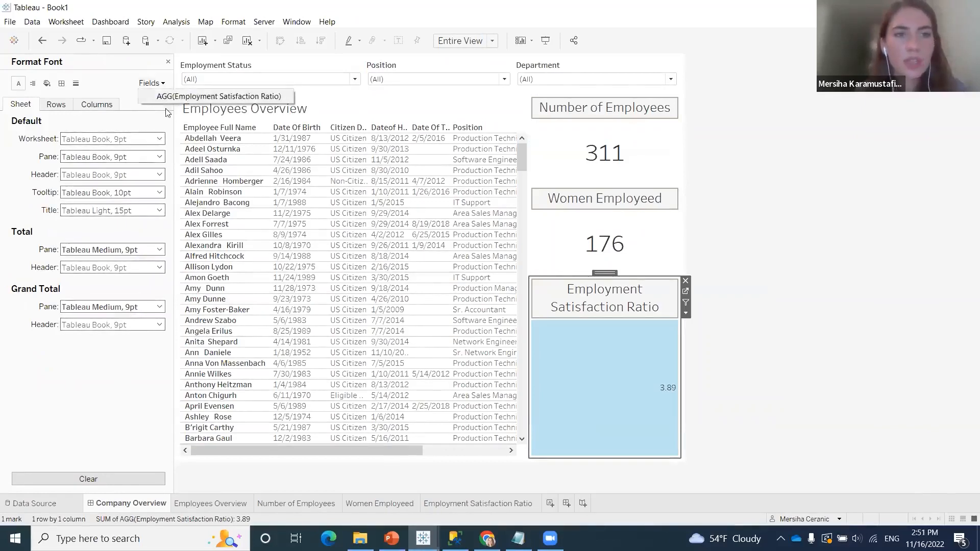
left_click(170, 96)
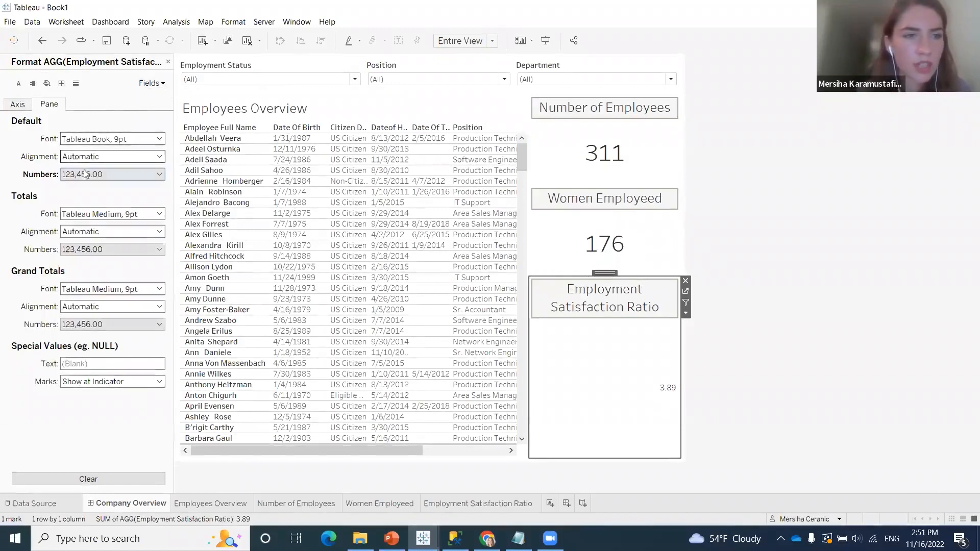
left_click(95, 157)
left_click(92, 202)
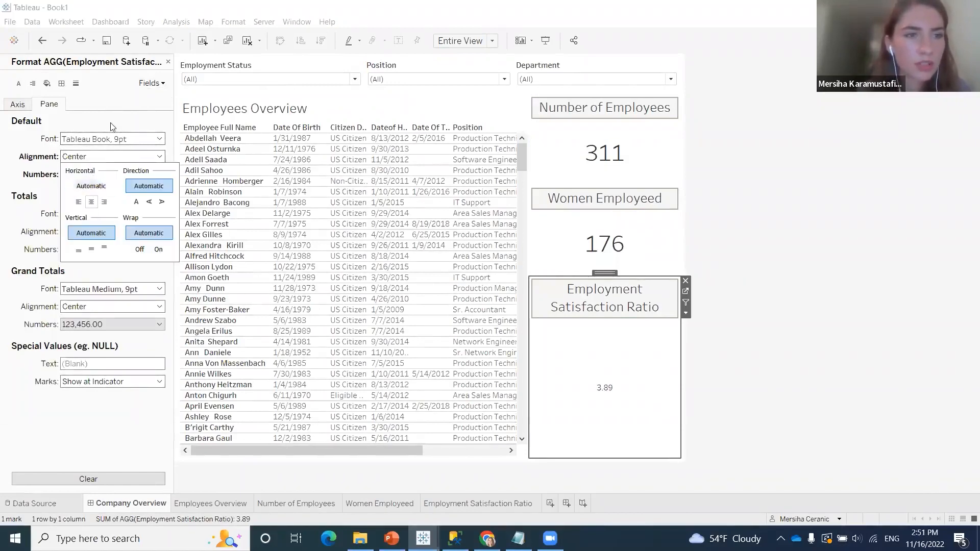
left_click(110, 156)
left_click(91, 249)
Set the font size of the Employment Satisfaction Ratio value to 26 pt
left_click(160, 139)
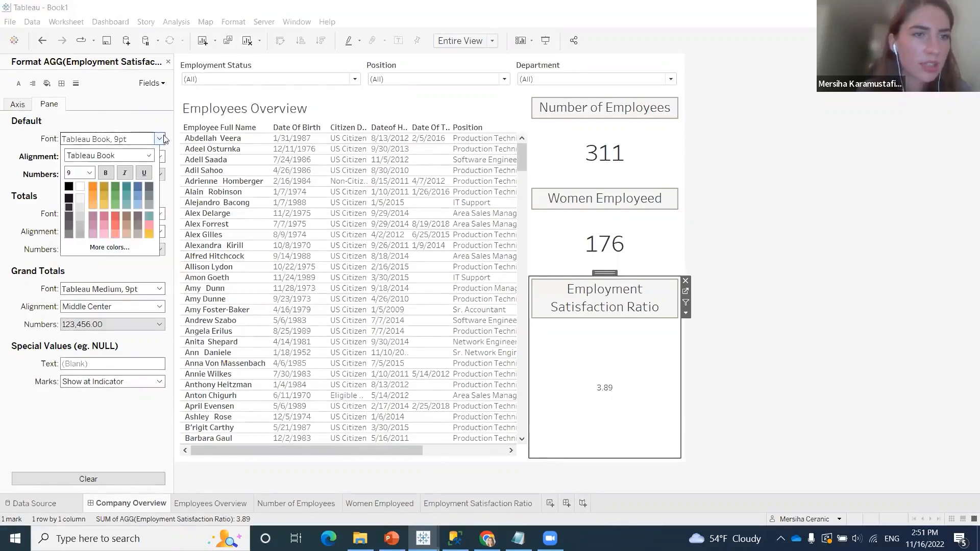
left_click(91, 172)
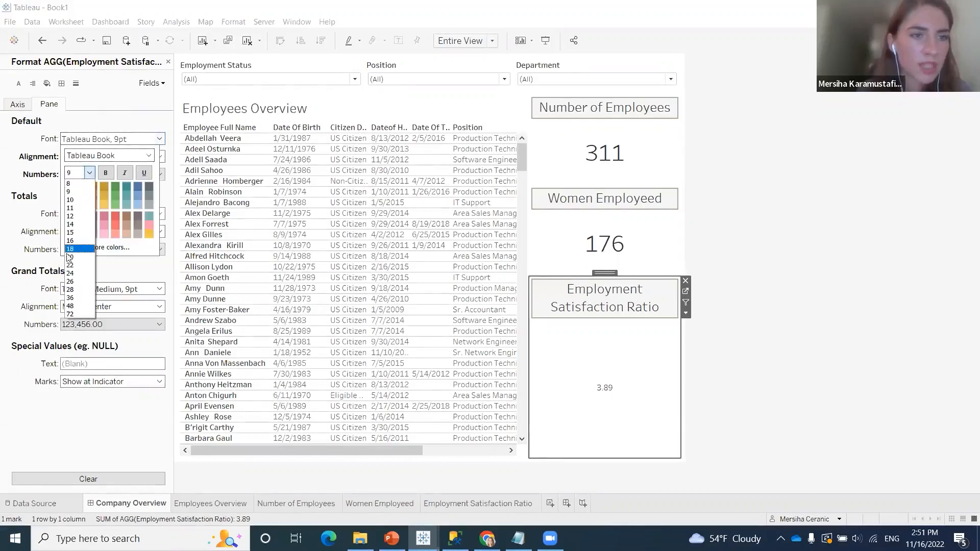
left_click(74, 282)
left_click(170, 69)
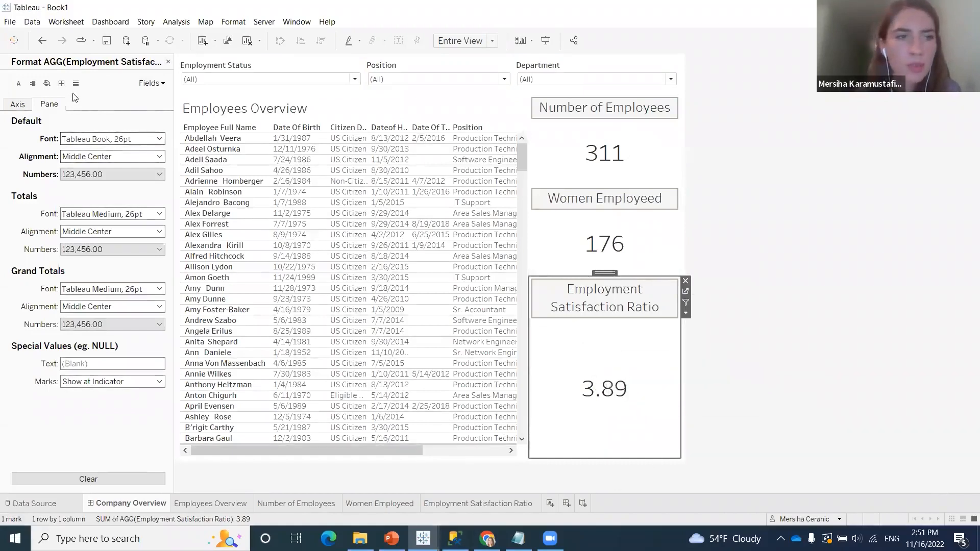
Add a solid pane border in the third line thickness to the Employment Satisfaction Ratio sheet
left_click(62, 83)
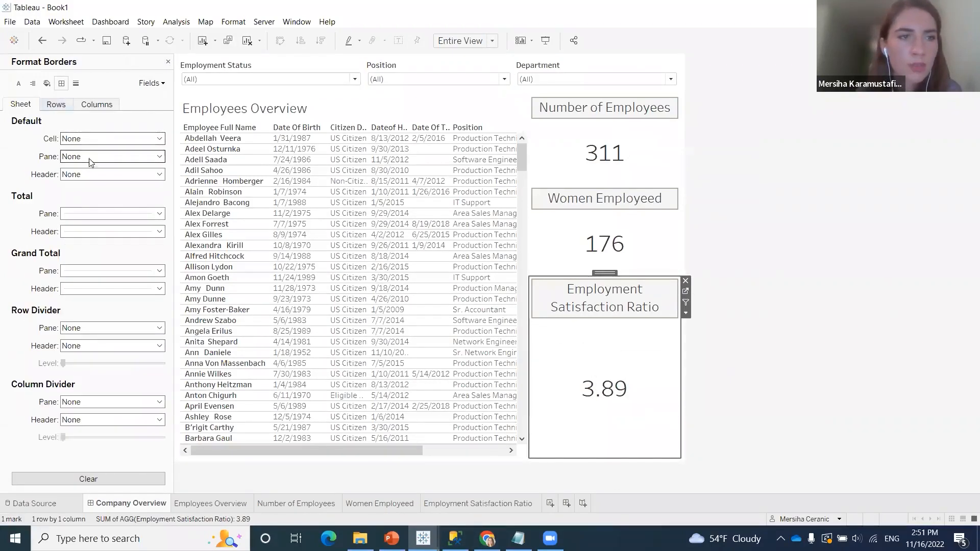
left_click(151, 84)
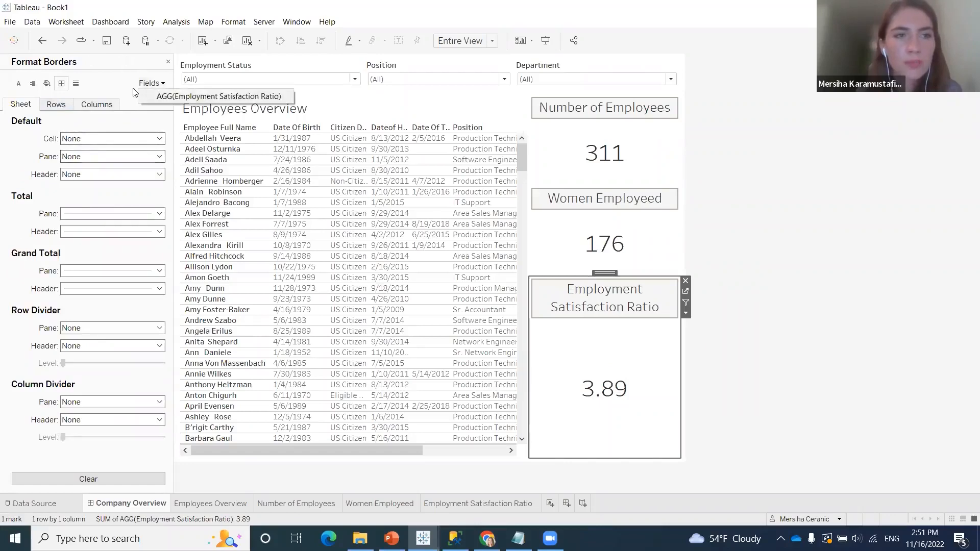
left_click(152, 97)
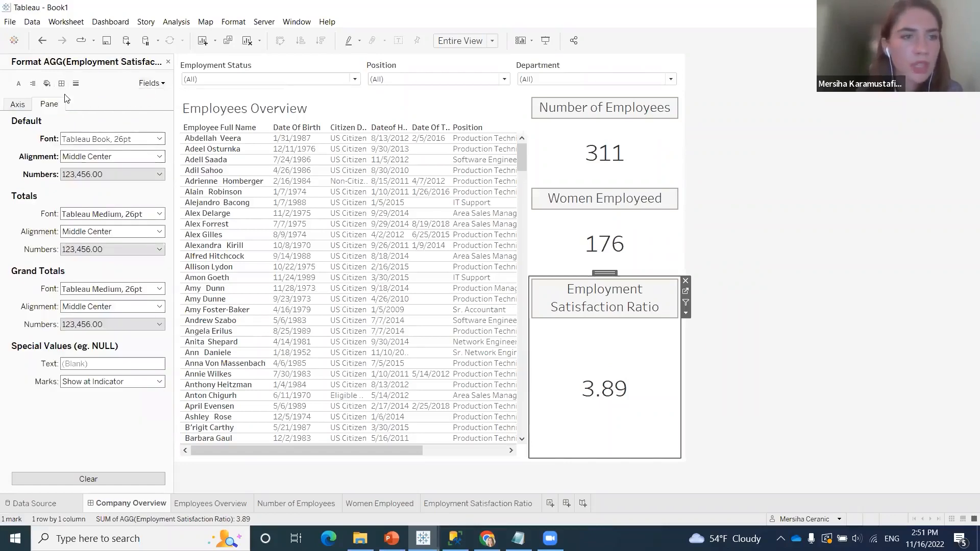
left_click(61, 84)
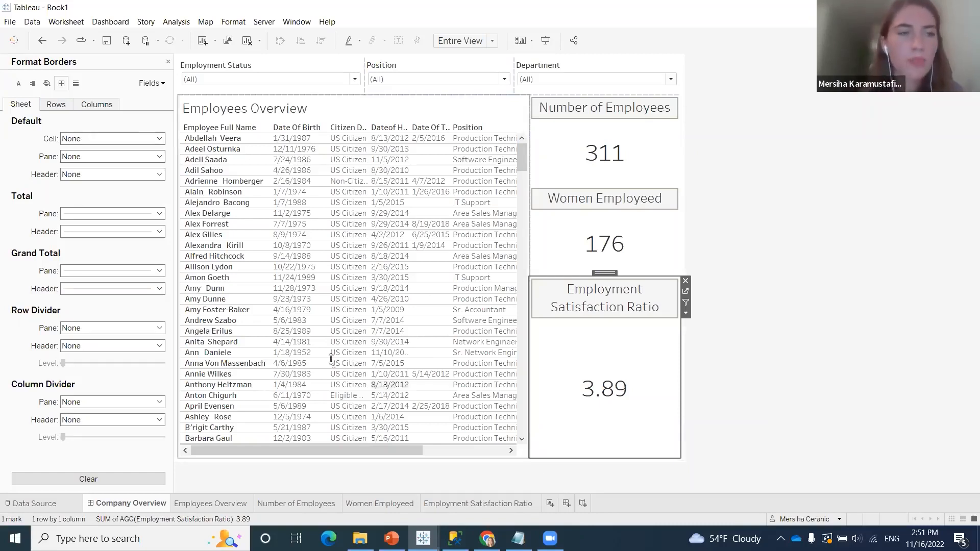
left_click(111, 157)
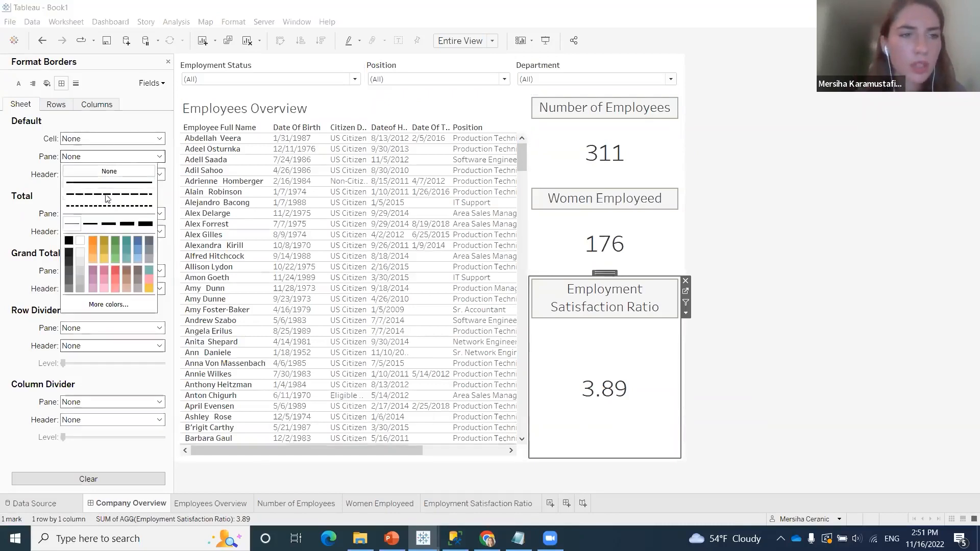
left_click(96, 226)
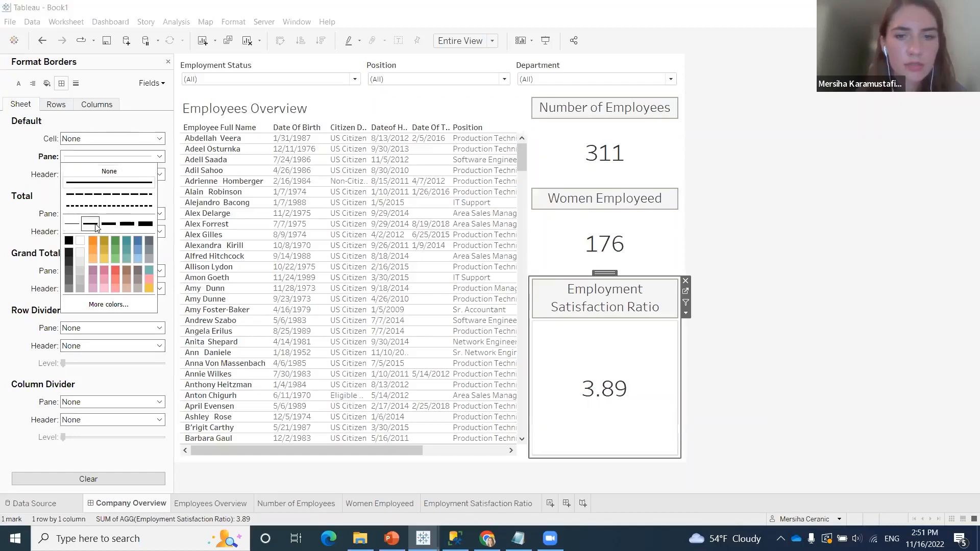
left_click(109, 228)
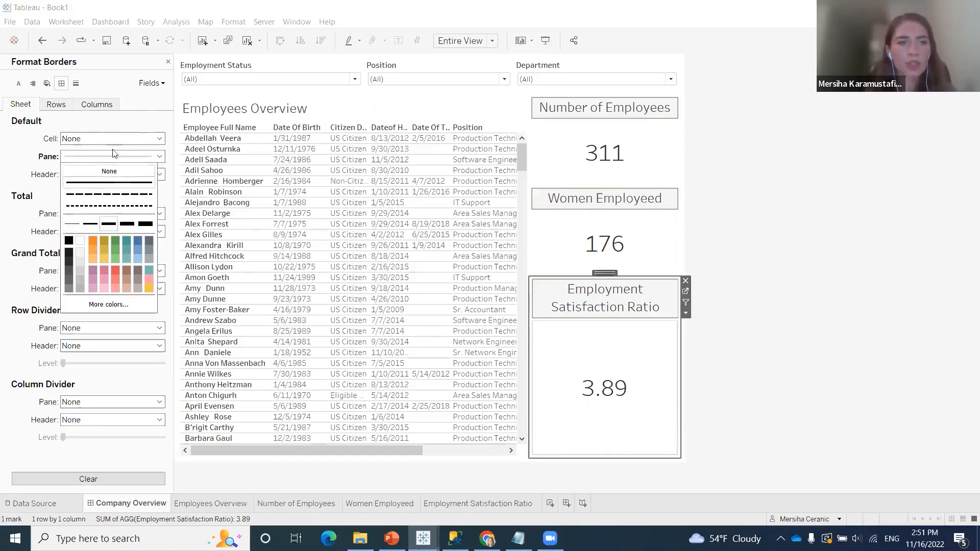
left_click(125, 118)
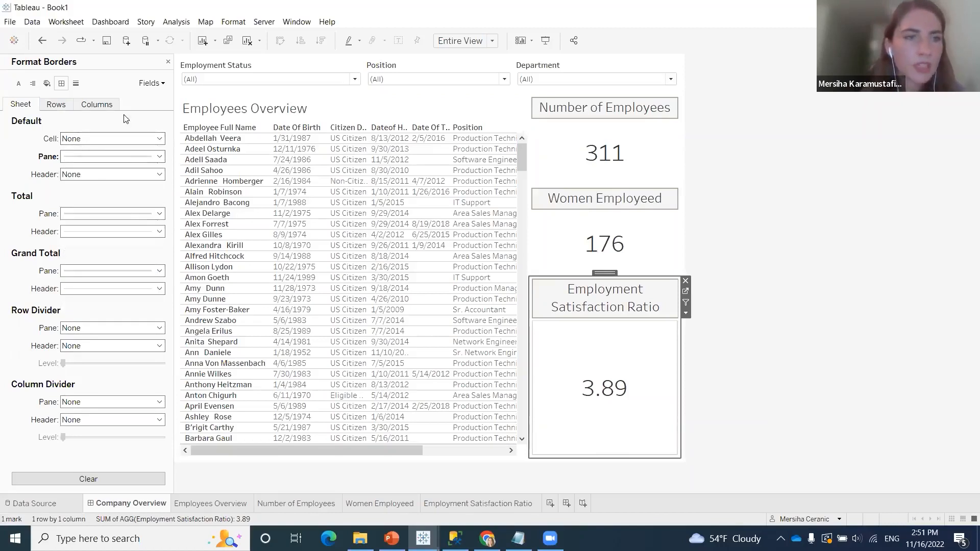
Try a light gray pane shading on the Employment Satisfaction Ratio sheet and reset the shading to None
left_click(47, 83)
left_click(148, 157)
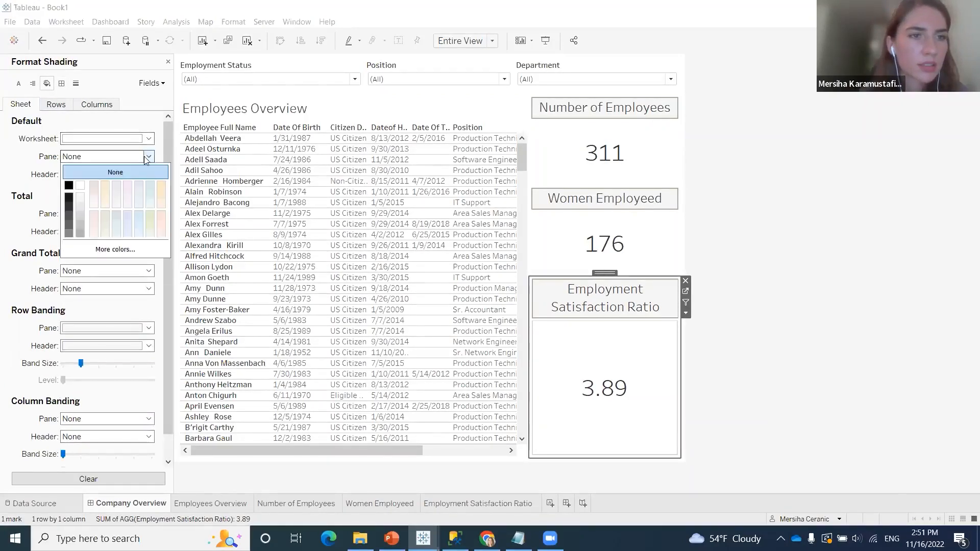
left_click(80, 199)
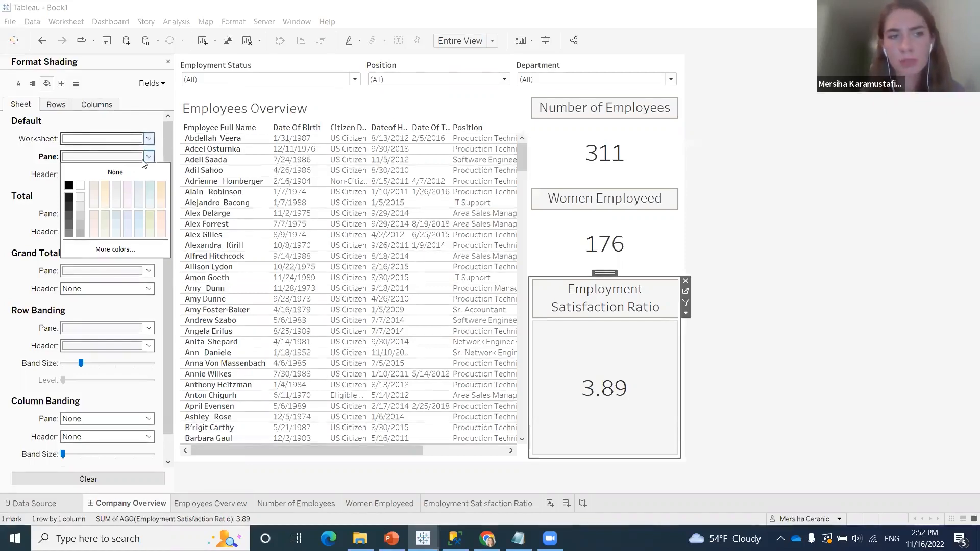
left_click(128, 172)
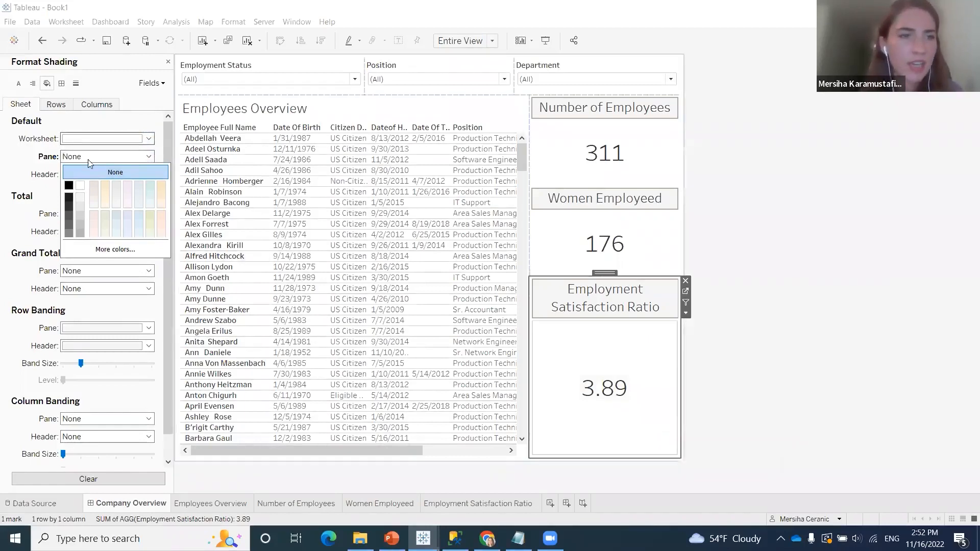
left_click(164, 119)
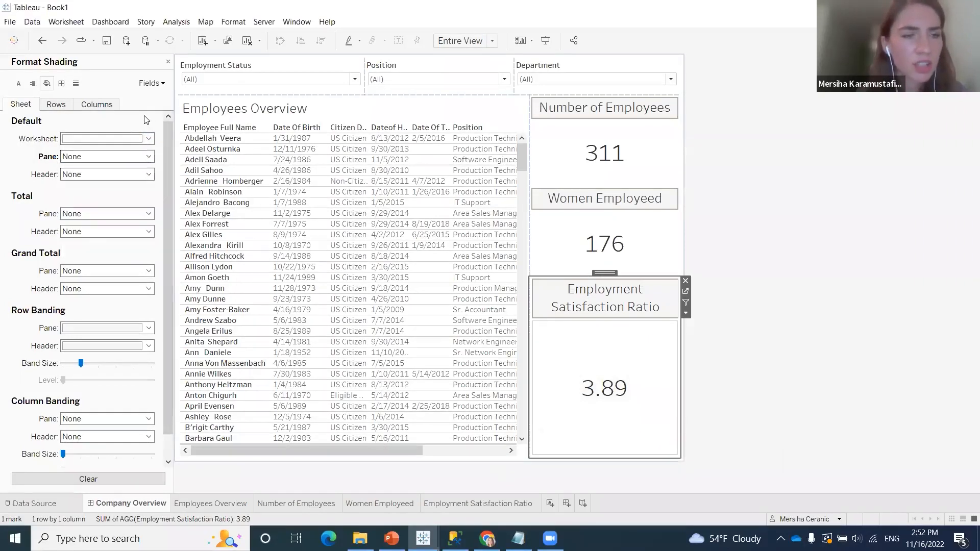
Add a pane border in the third line thickness to the Women Employeed sheet
right_click(557, 237)
left_click(598, 298)
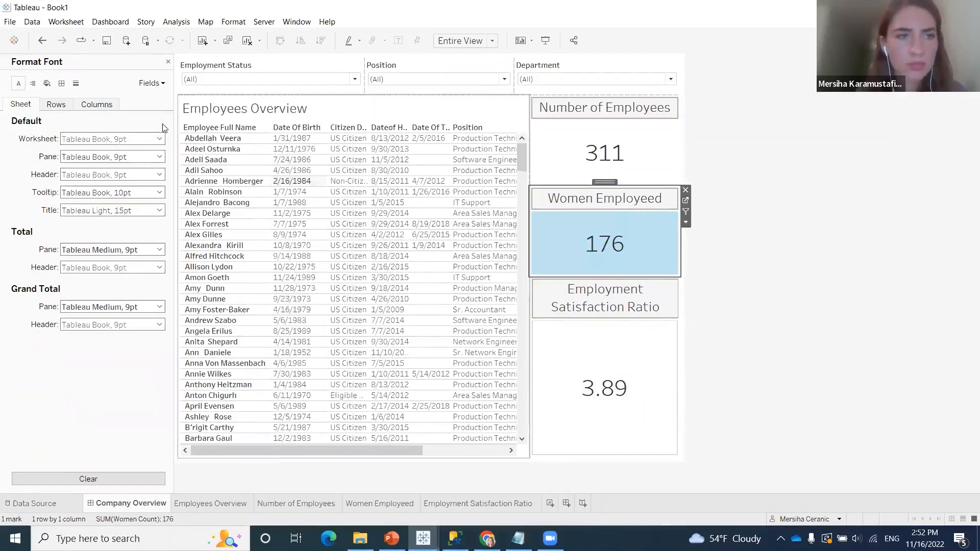
left_click(62, 85)
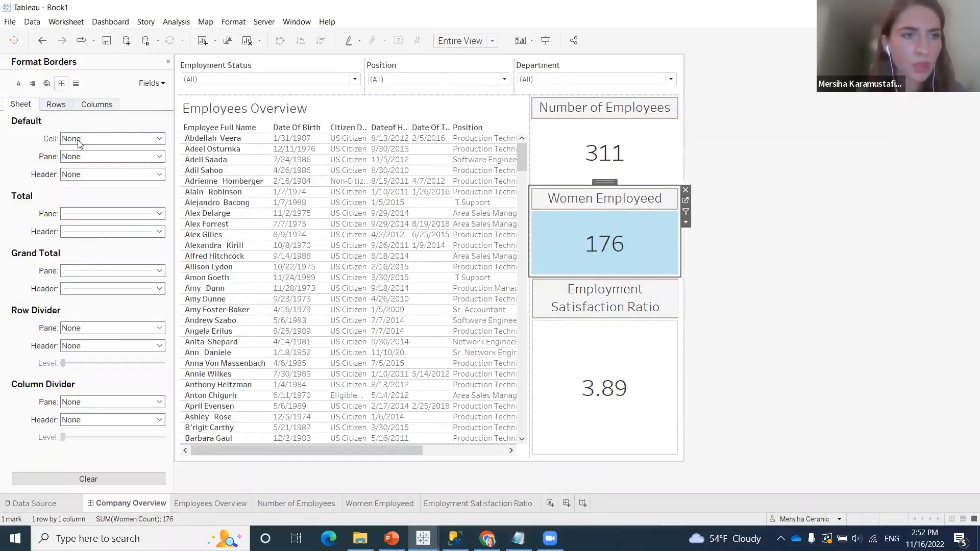
left_click(130, 156)
left_click(106, 226)
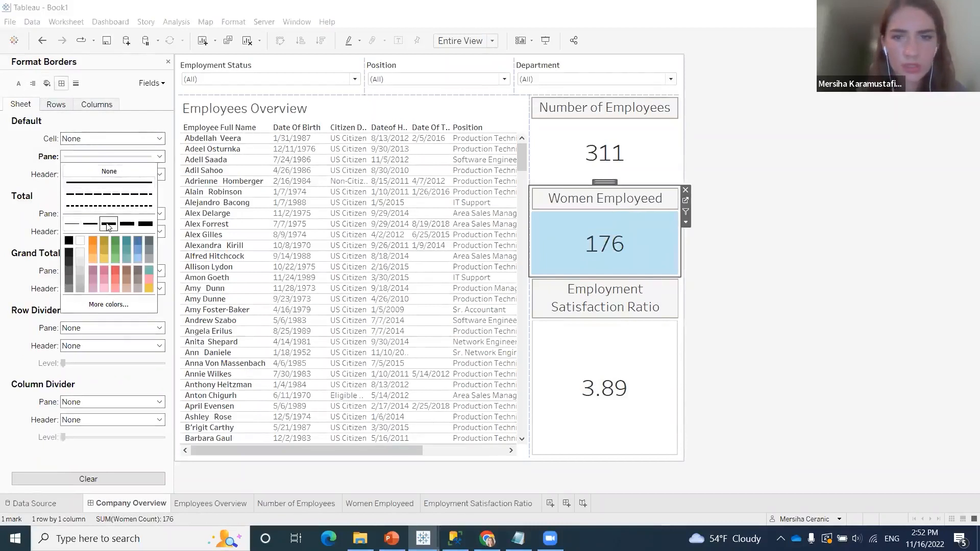
Add a pane border in the third line thickness to the Number of Employees sheet and close the formatting settings
left_click(626, 146)
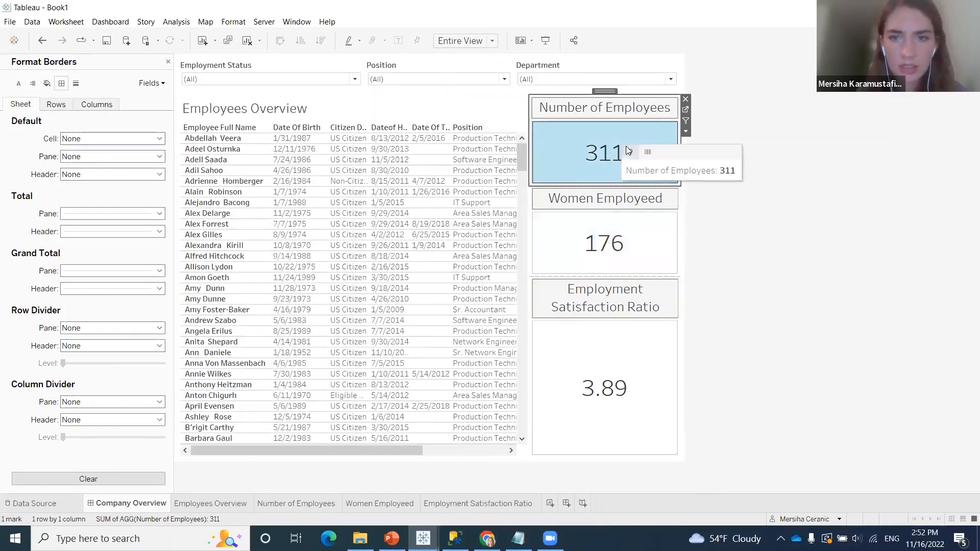
right_click(574, 143)
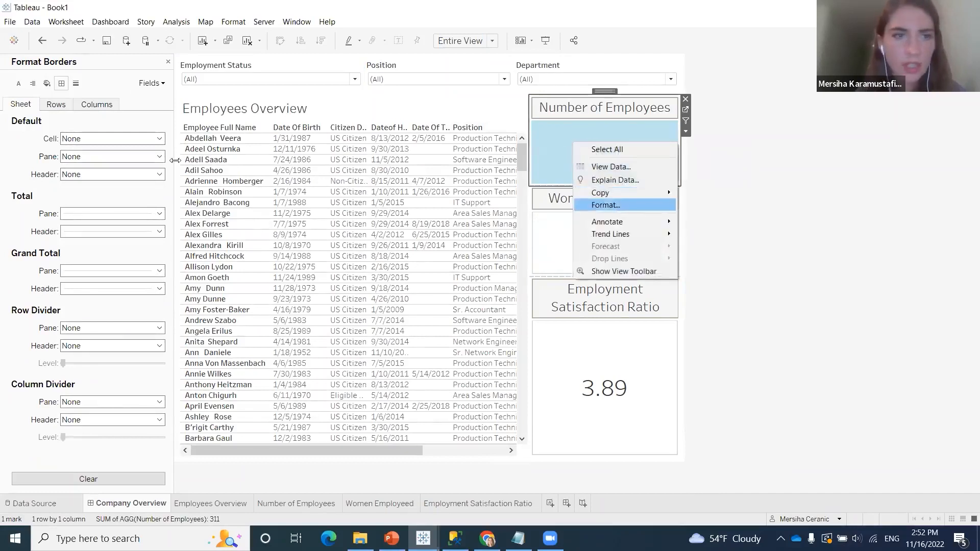
left_click(615, 206)
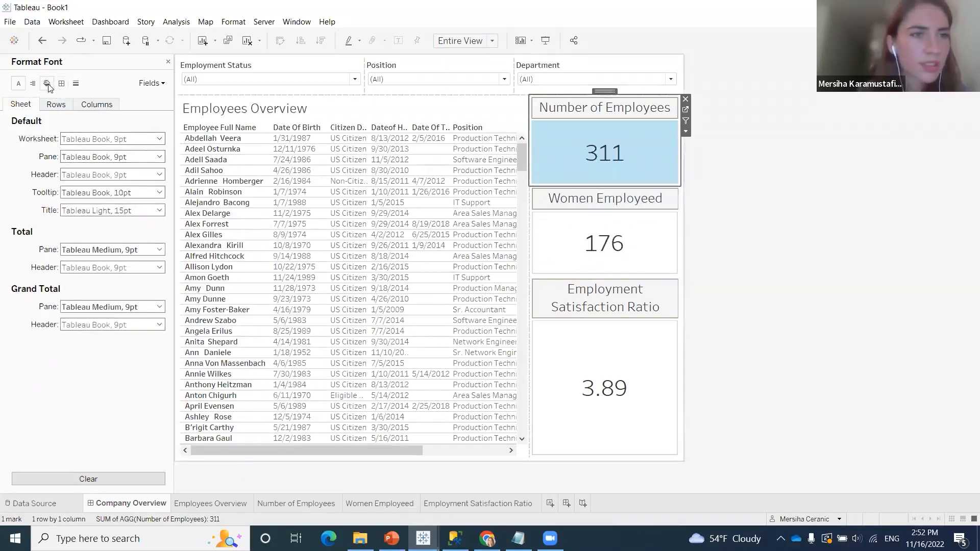
left_click(62, 83)
left_click(74, 157)
left_click(109, 224)
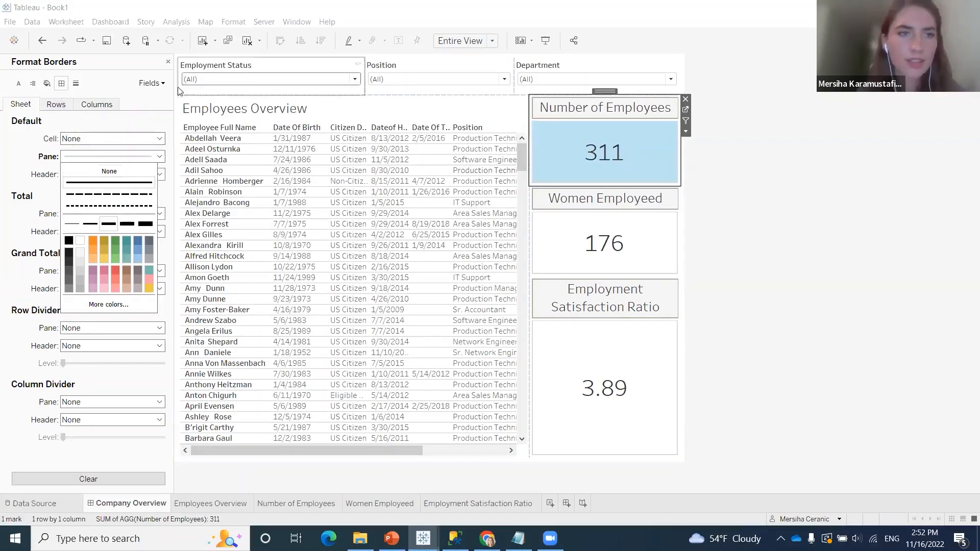
left_click(180, 91)
left_click(168, 61)
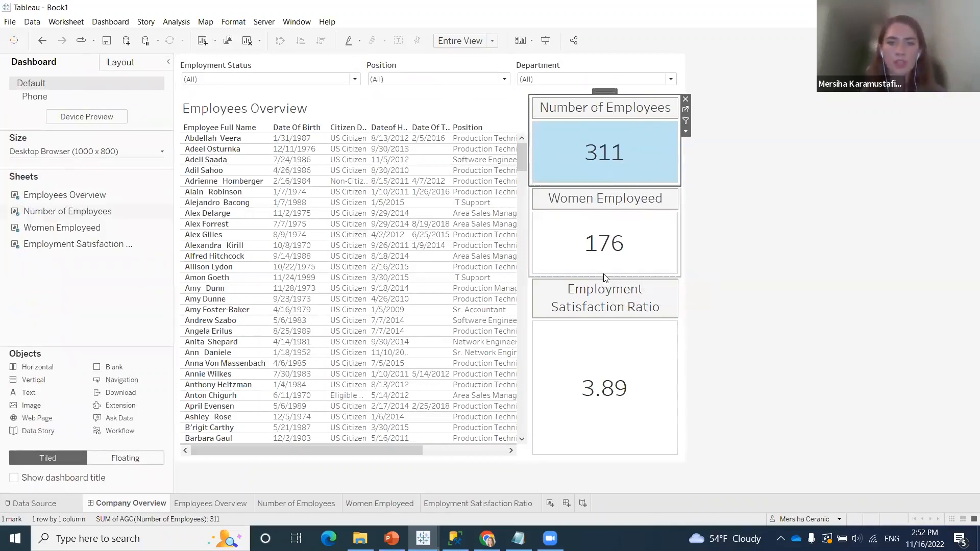
Resize the three summary sheets on the dashboard so that their heights are roughly equal
left_click_drag(604, 276, 604, 319)
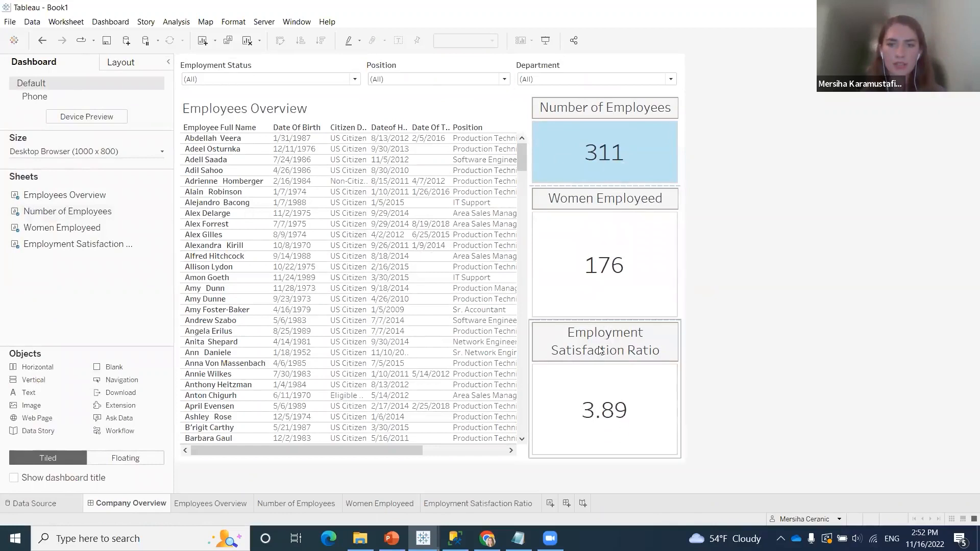
left_click_drag(610, 185, 615, 213)
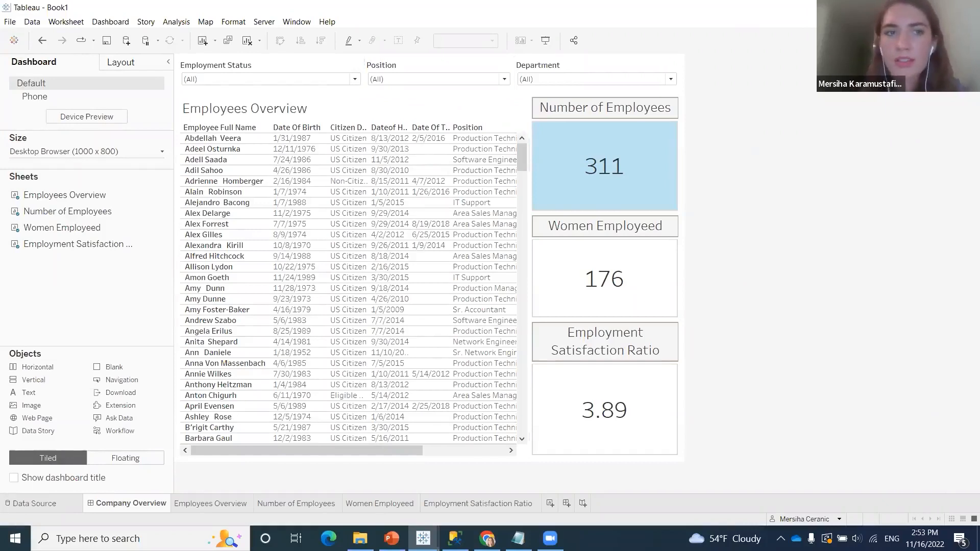
Filter the Employees Overview table by Employment Status to show only Active
left_click(355, 81)
left_click(191, 92)
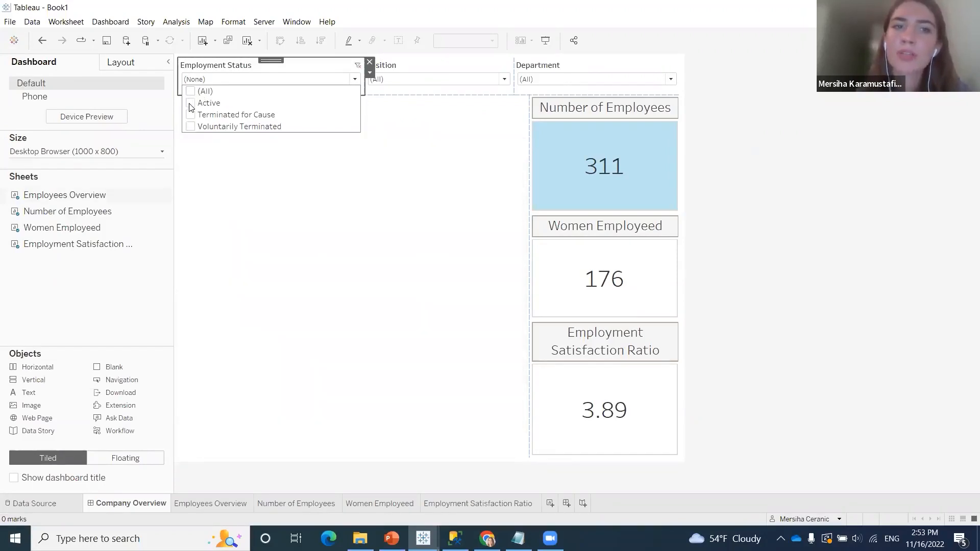
left_click(190, 104)
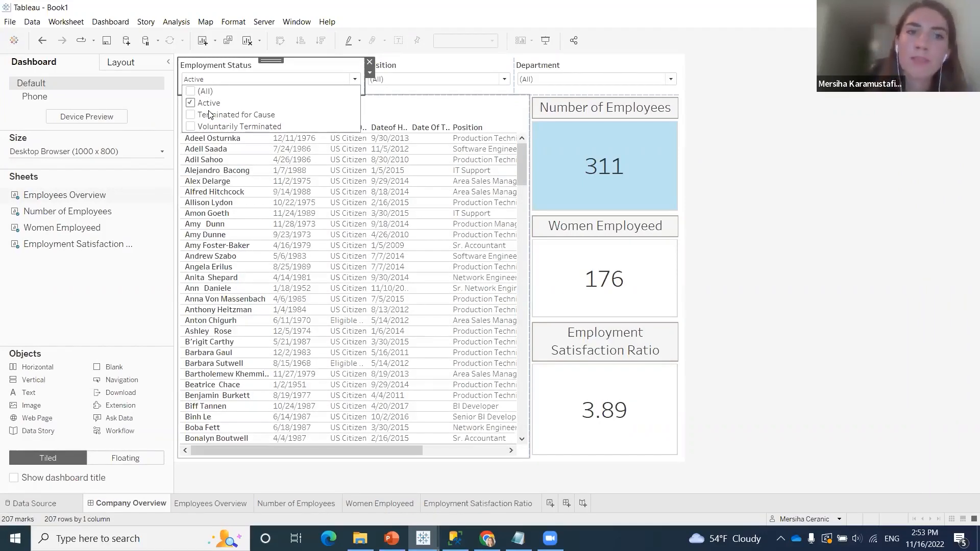
Limit the Position filter to Administrative Assistant, BI Developer, BI Director and CIO
left_click(503, 80)
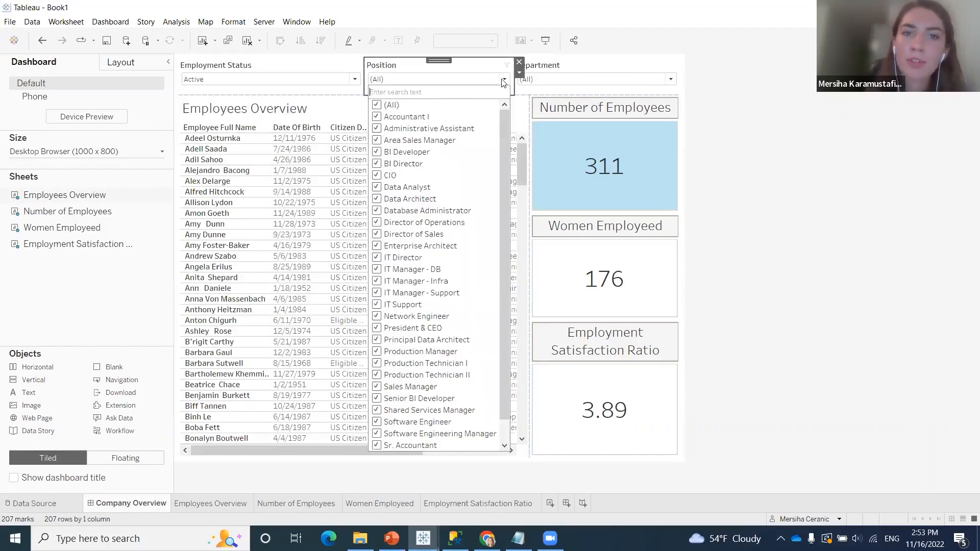
left_click(378, 106)
left_click(378, 129)
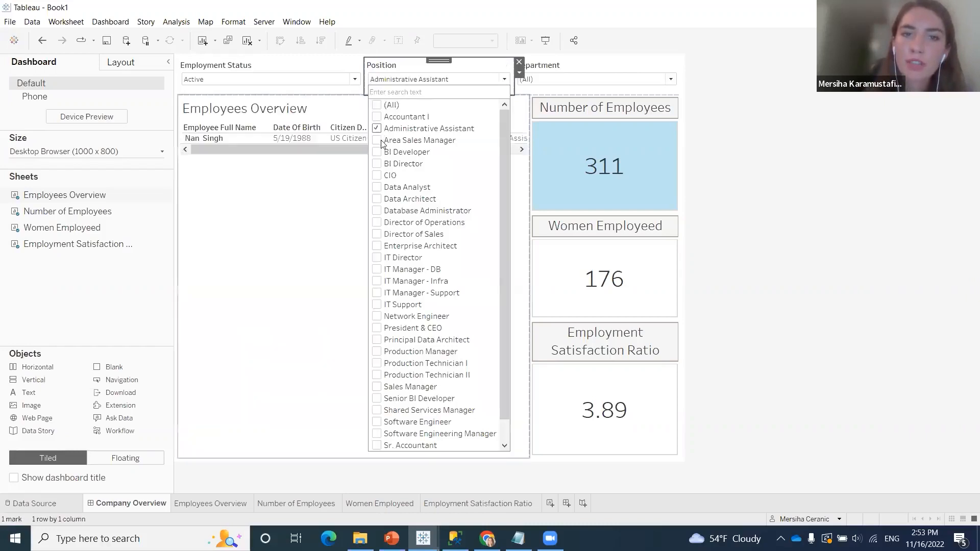
left_click(378, 153)
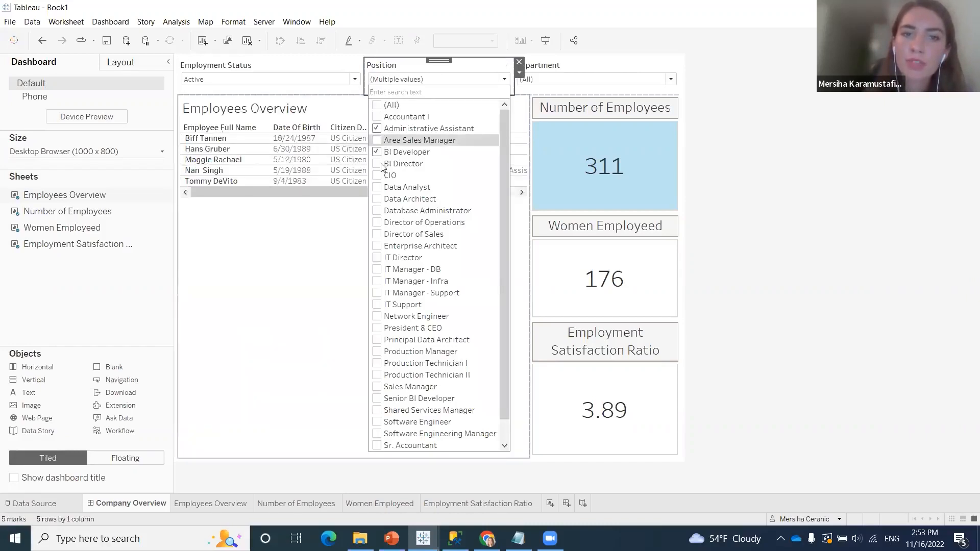
left_click(379, 165)
left_click(379, 177)
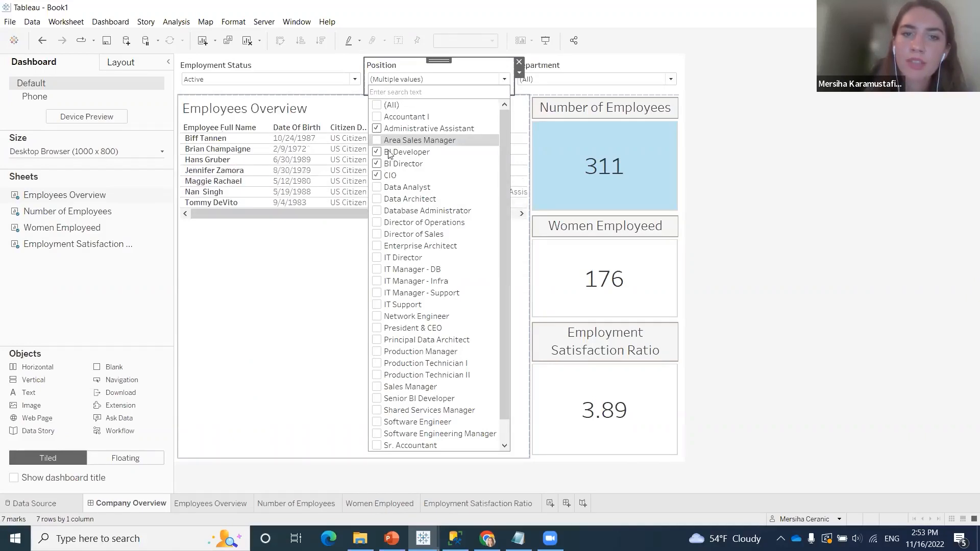
Limit the Department filter to IT/IS only
left_click(671, 80)
left_click(527, 105)
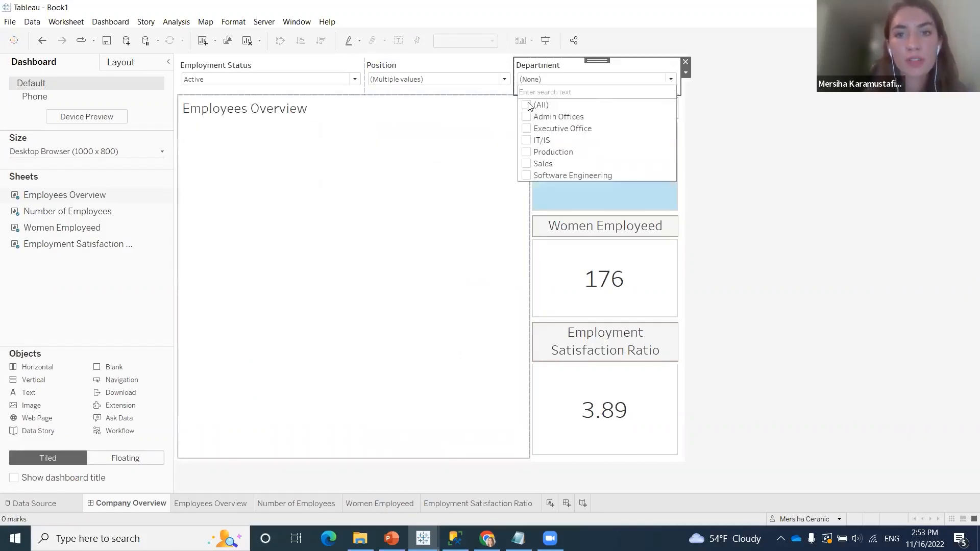
left_click(527, 142)
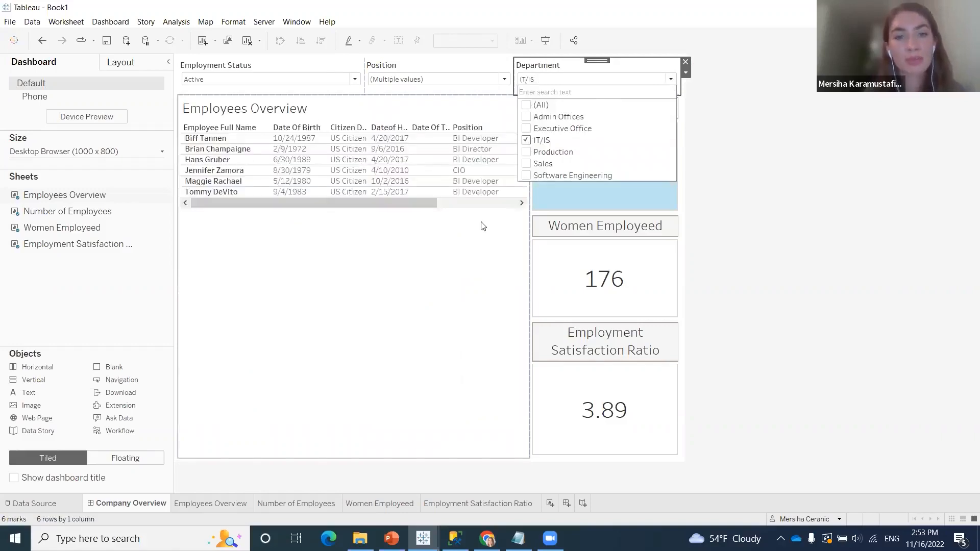
left_click(677, 84)
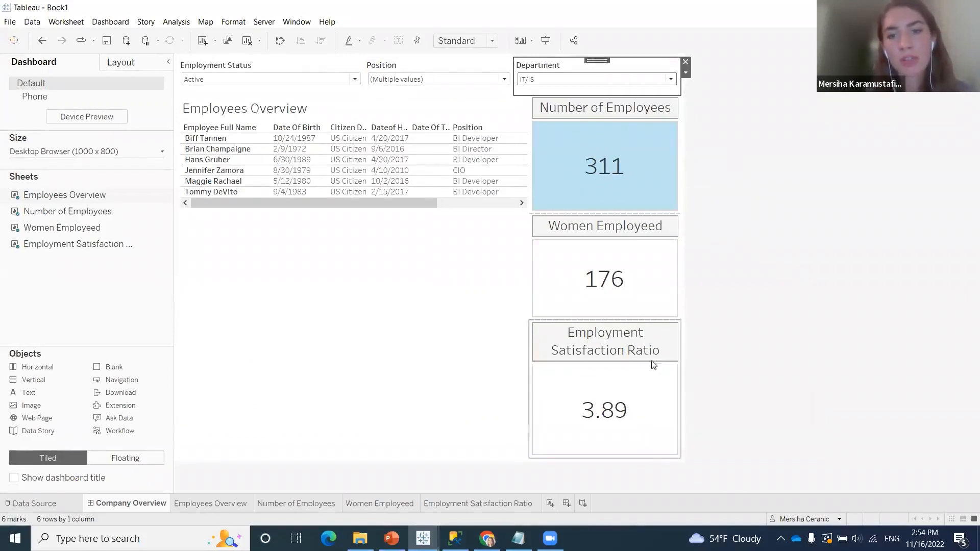
Apply the Department filter to all worksheets using this data source
left_click(687, 74)
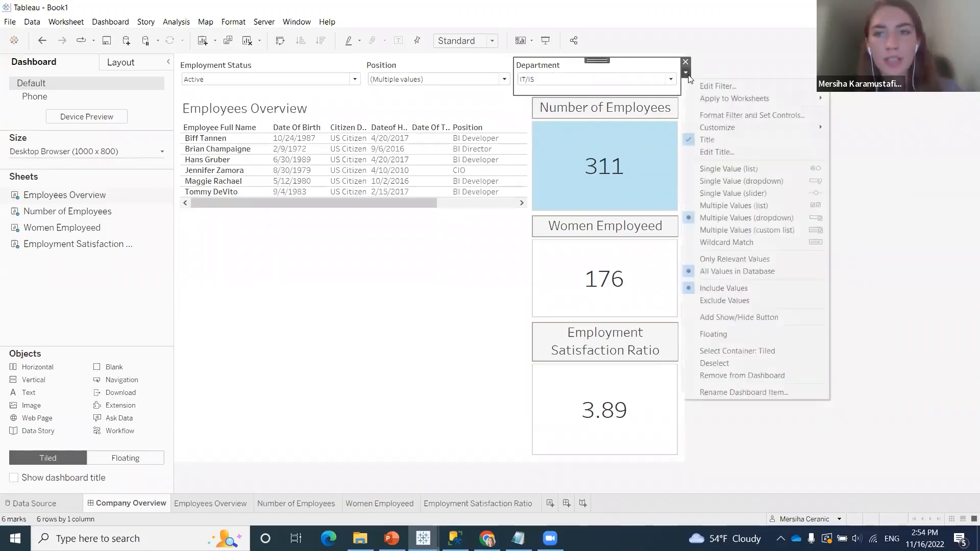
mouse_move(714, 99)
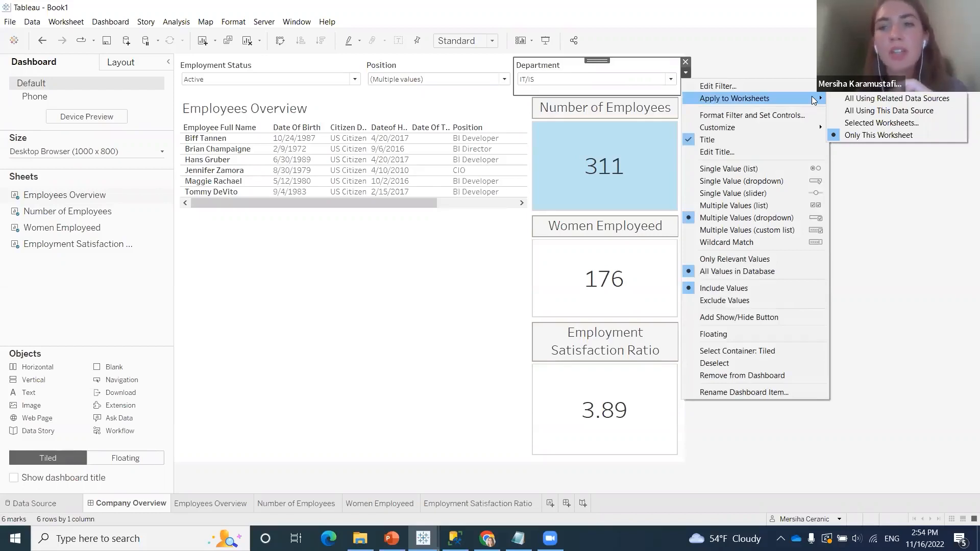
left_click(844, 112)
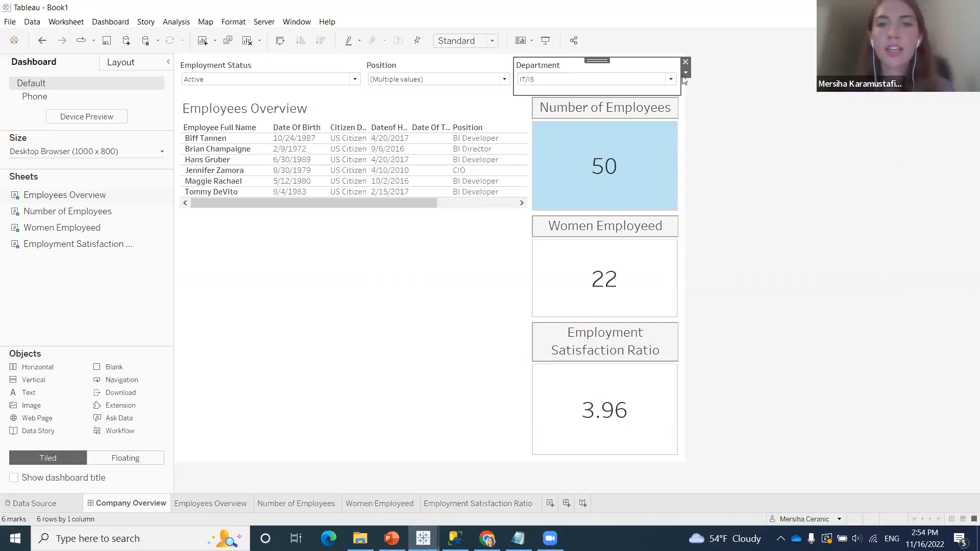
Apply the Position filter to all worksheets using this data source
left_click(491, 66)
left_click(519, 72)
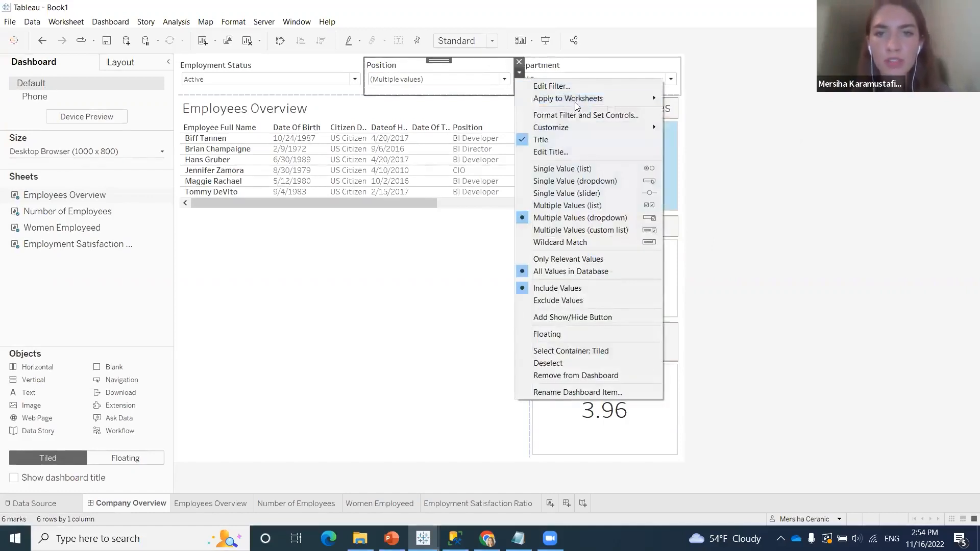
mouse_move(612, 98)
left_click(709, 111)
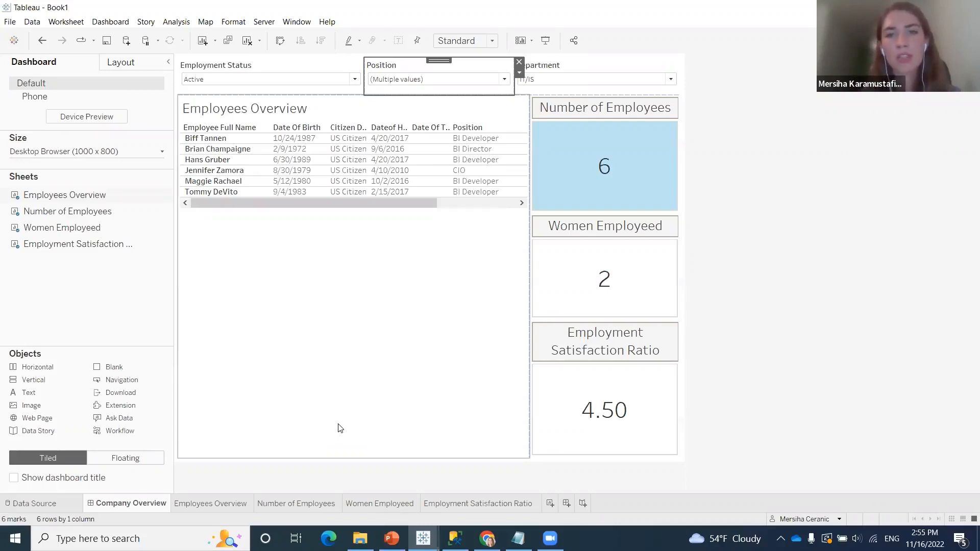
left_click(520, 73)
mouse_move(612, 98)
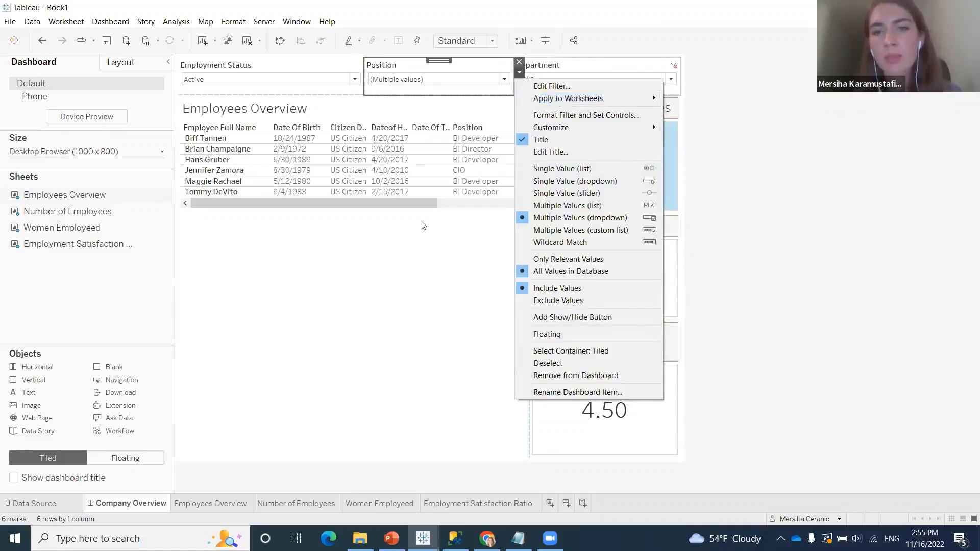
left_click(486, 109)
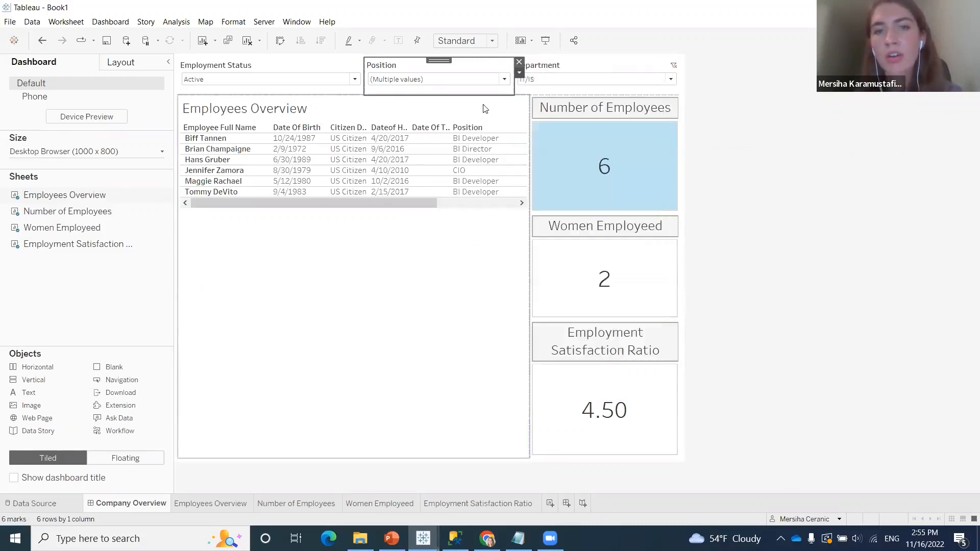
left_click(492, 260)
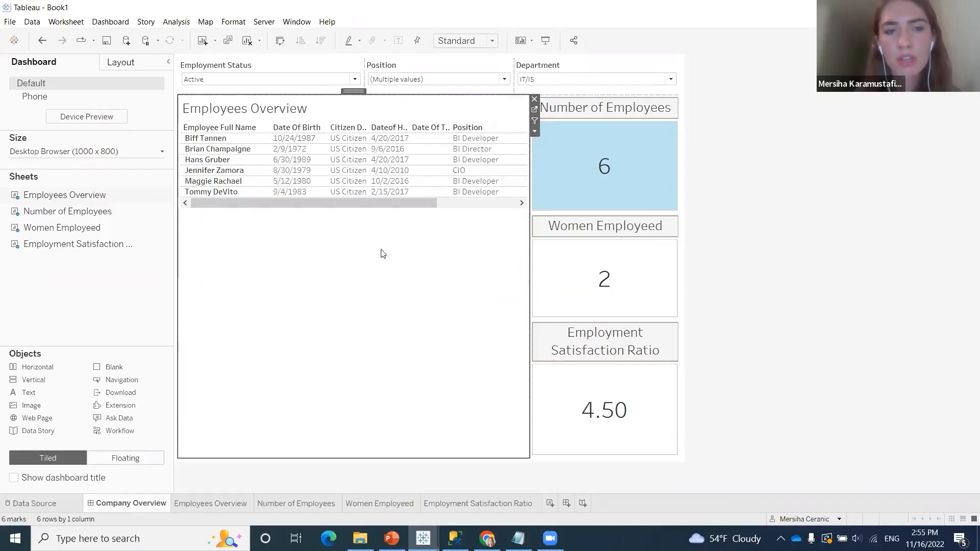
Apply the Employment Status filter to all worksheets using this data source
left_click(339, 67)
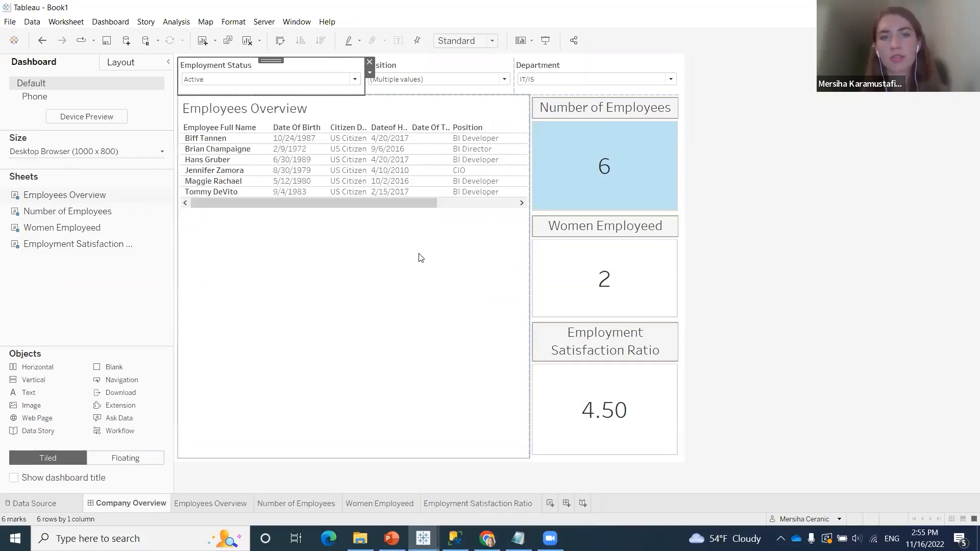
left_click(370, 73)
left_click(545, 194)
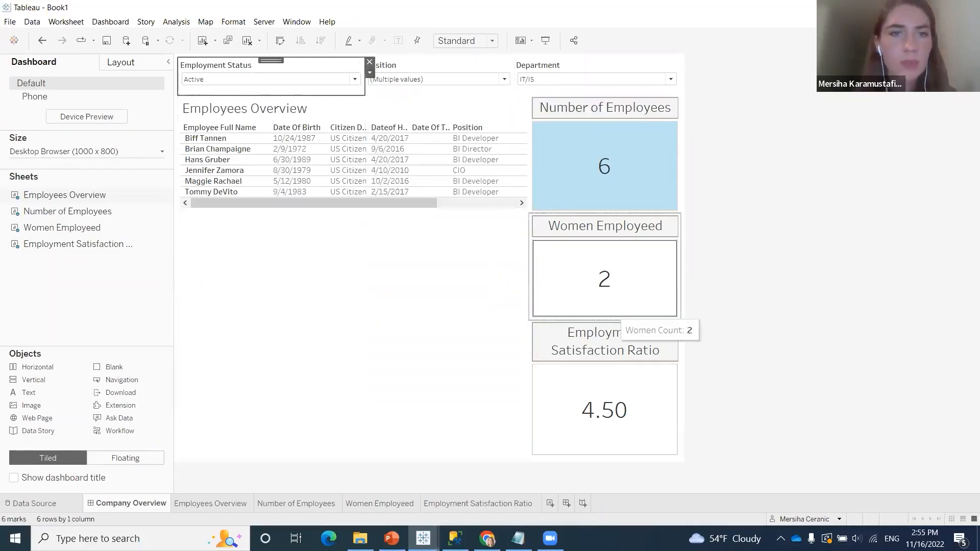
Reset the Position filter to include all positions
left_click(355, 79)
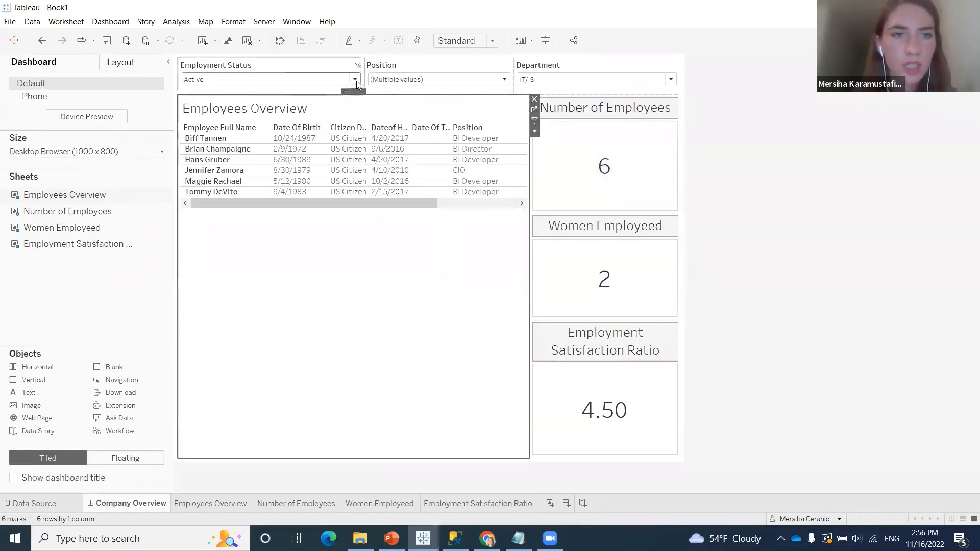
left_click(504, 80)
left_click(377, 105)
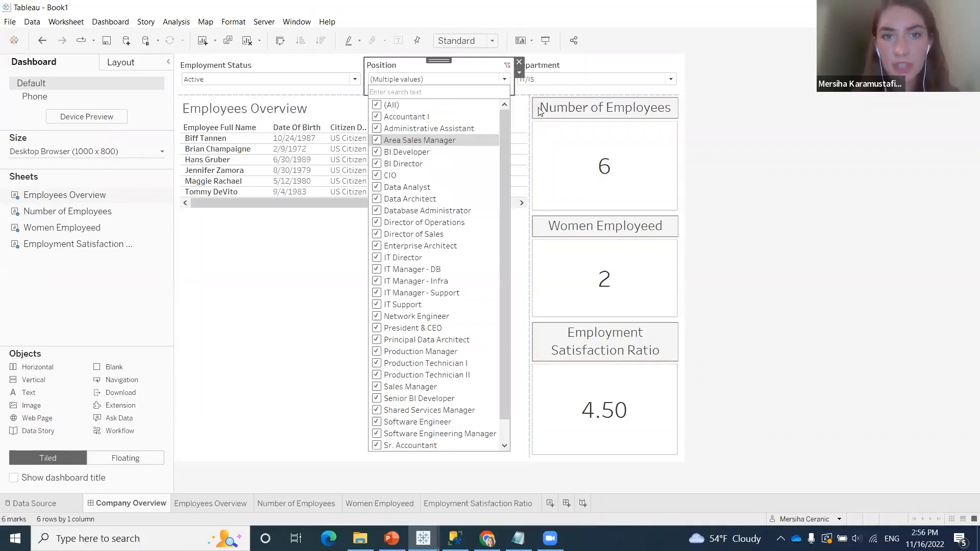
Reset the Department filter to include all departments
left_click(671, 79)
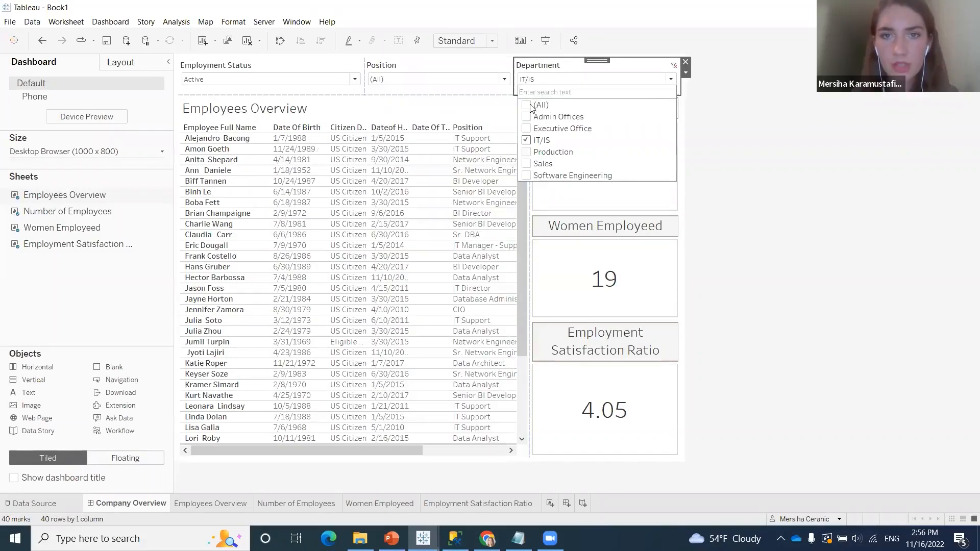
left_click(531, 106)
left_click(729, 147)
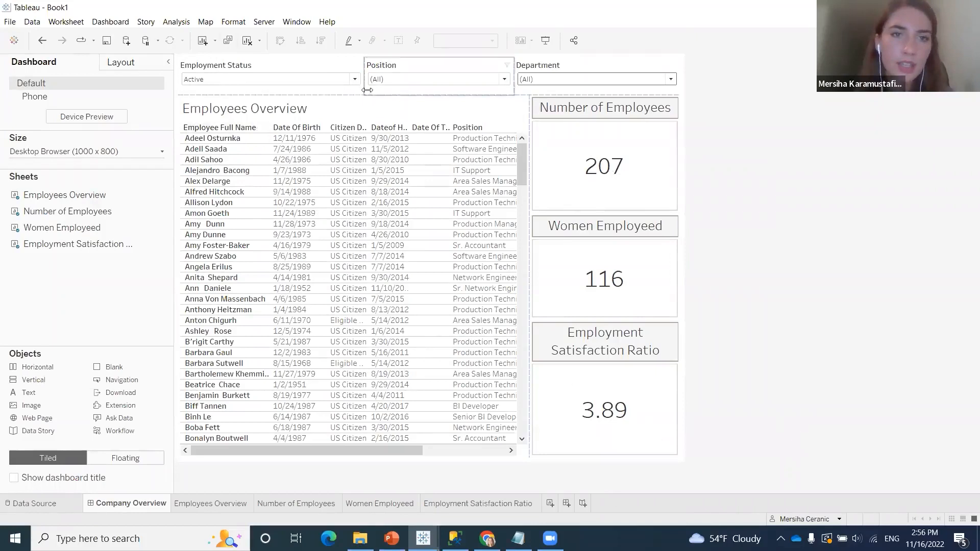
Reset the Employment Status filter to include all statuses, and select the Employees Overview table
left_click(356, 80)
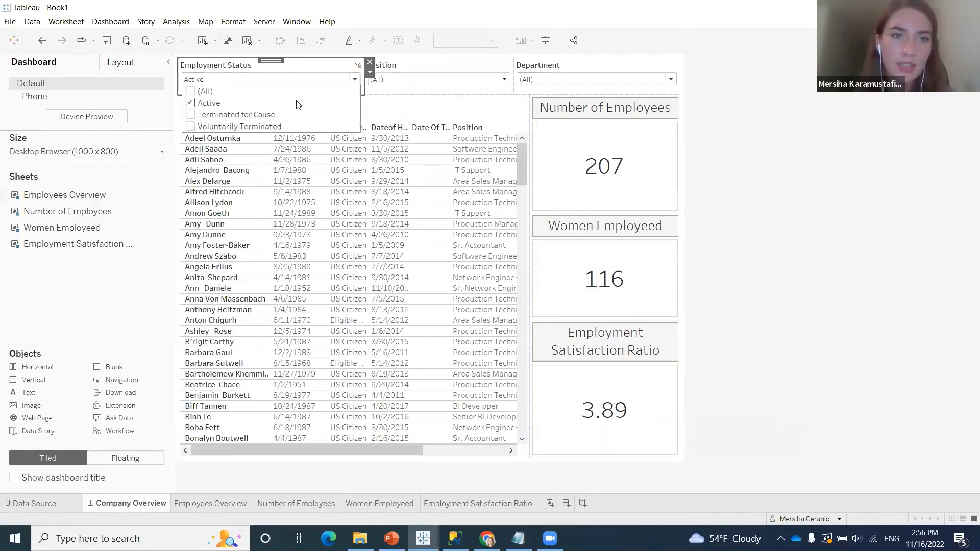
left_click(190, 92)
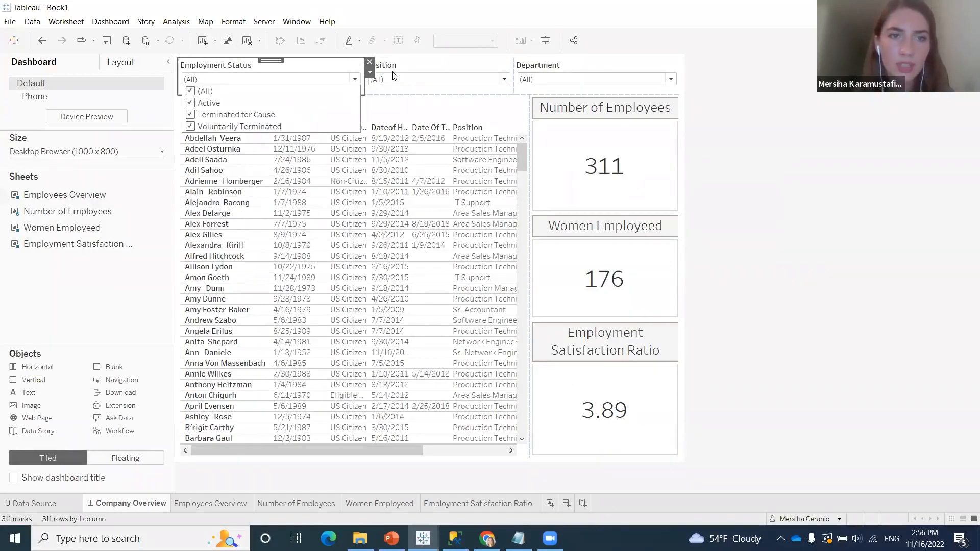
left_click(393, 108)
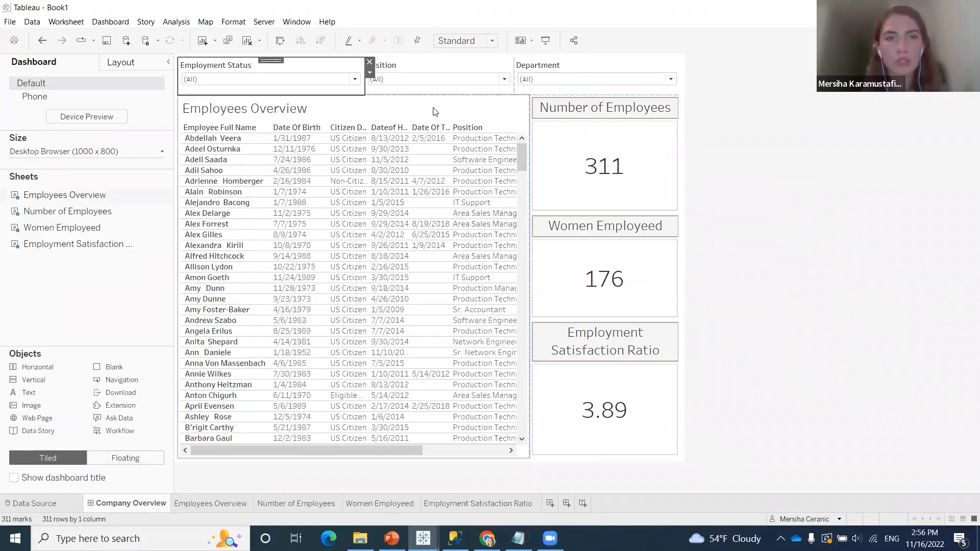
left_click(391, 105)
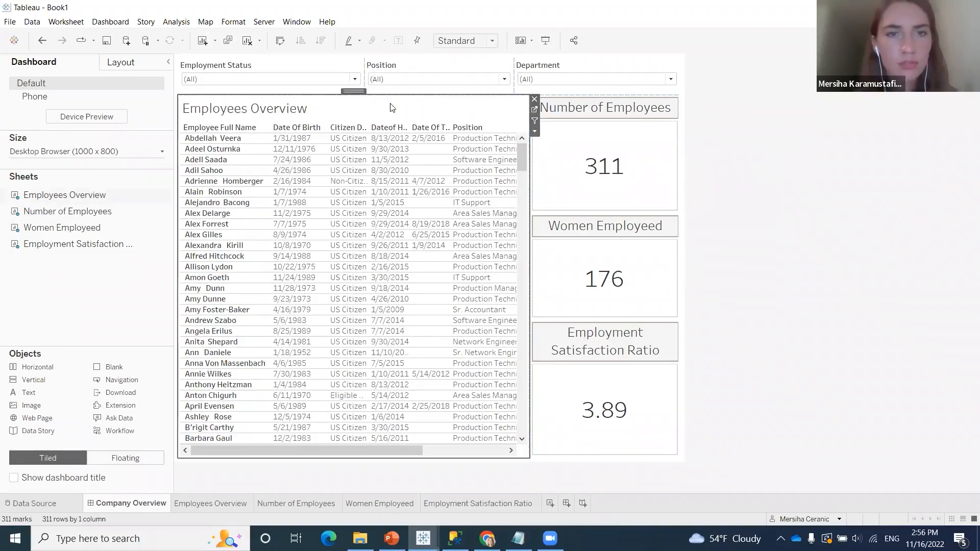
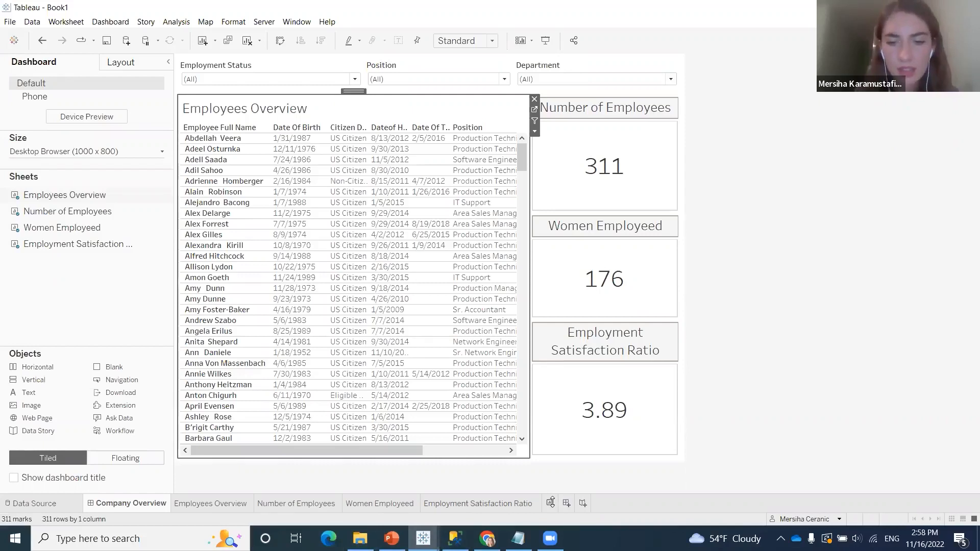
Add a new worksheet and rename it "Number of Employees per Position"
left_click(558, 503)
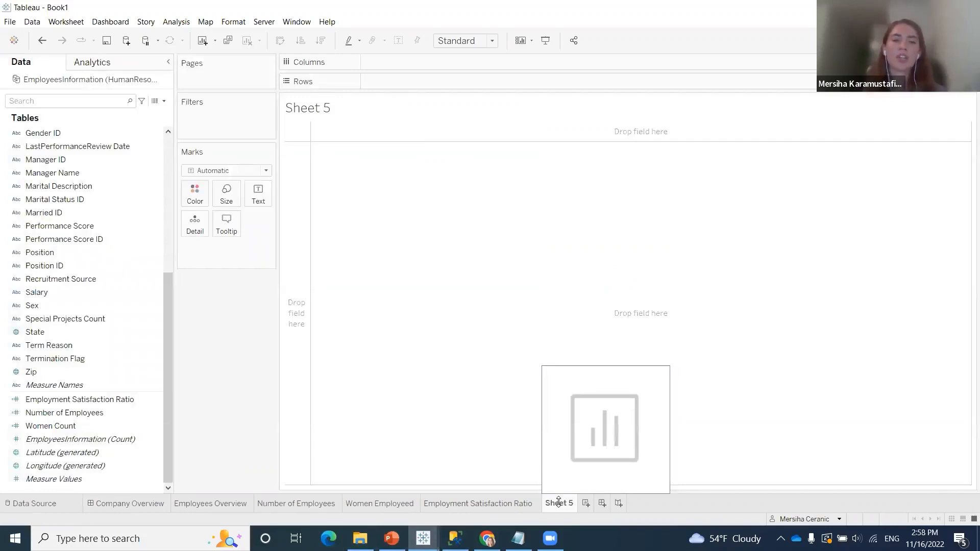
right_click(558, 501)
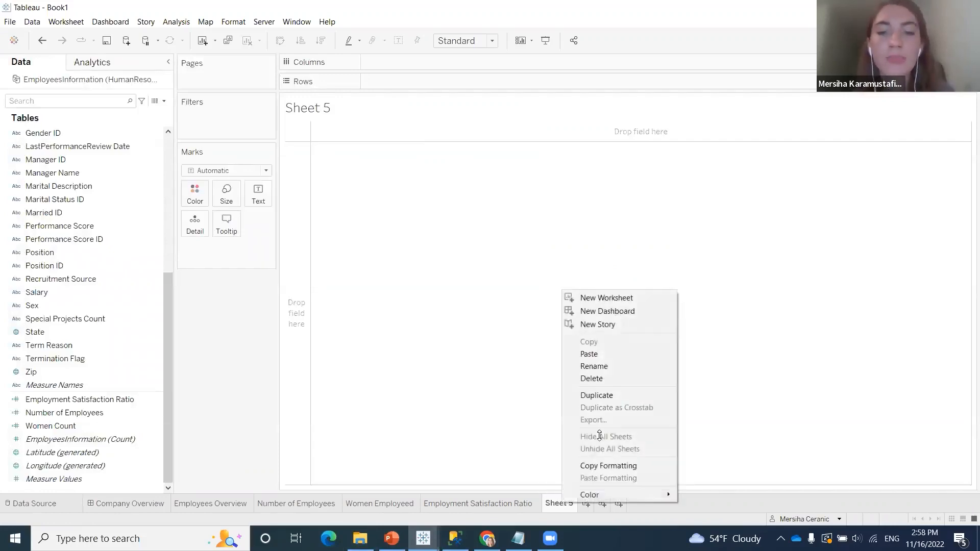
left_click(615, 367)
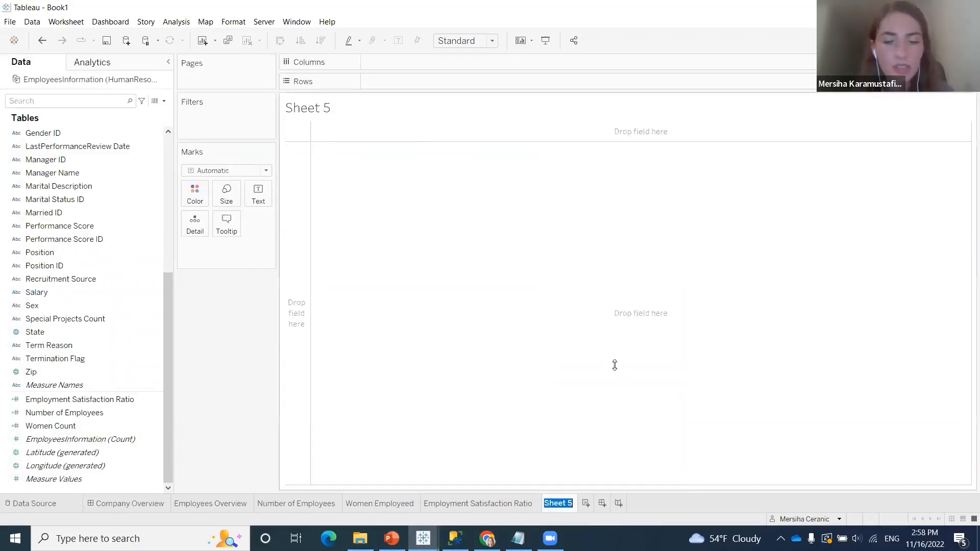
type("Number ")
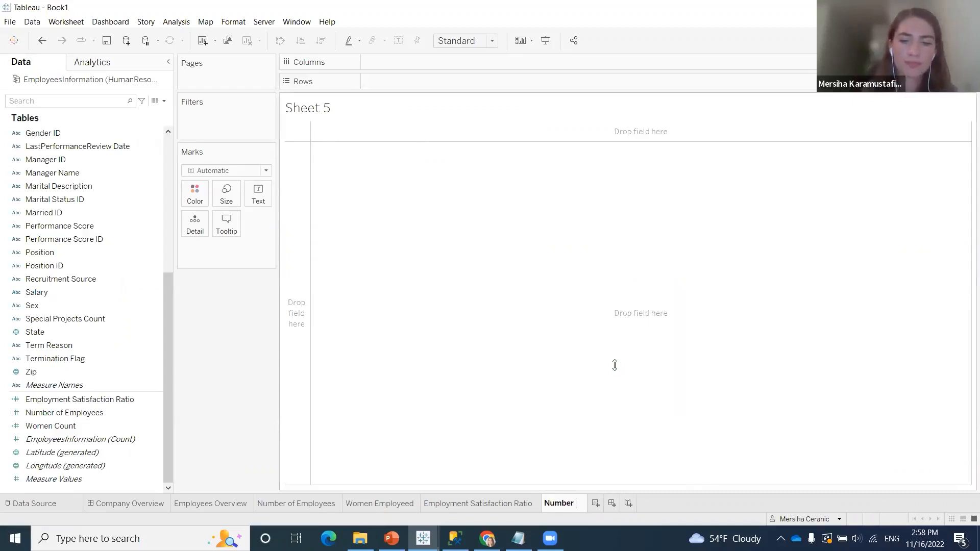
type("of Em")
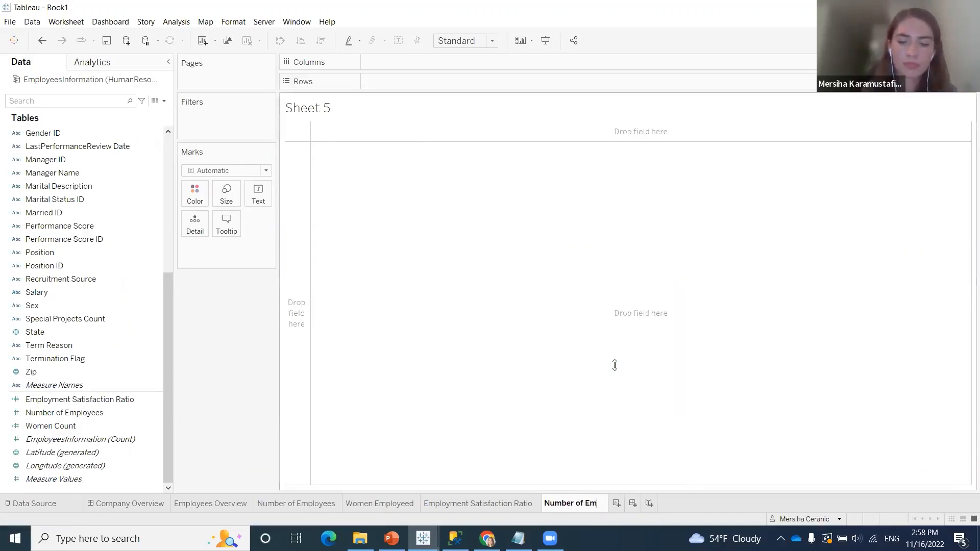
type("ployees per ")
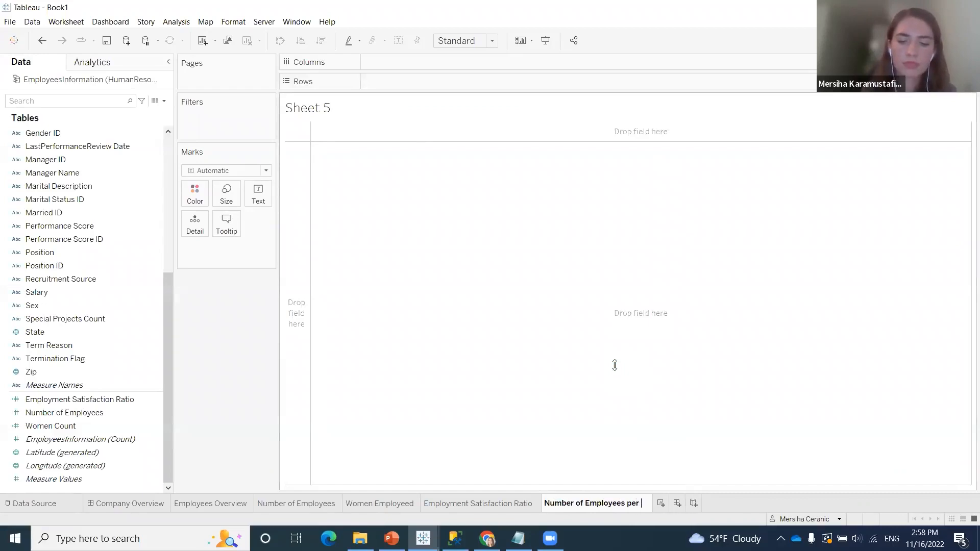
type("Position")
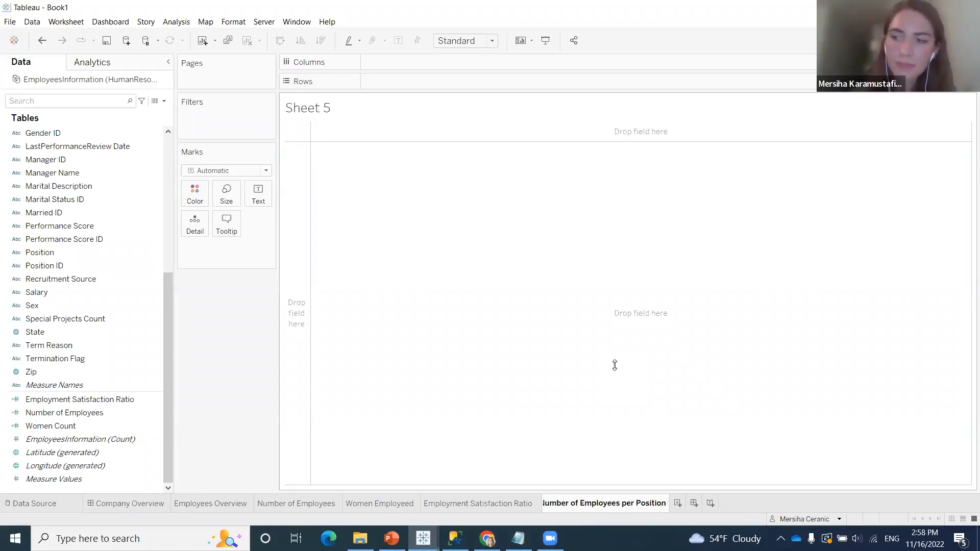
key("Return")
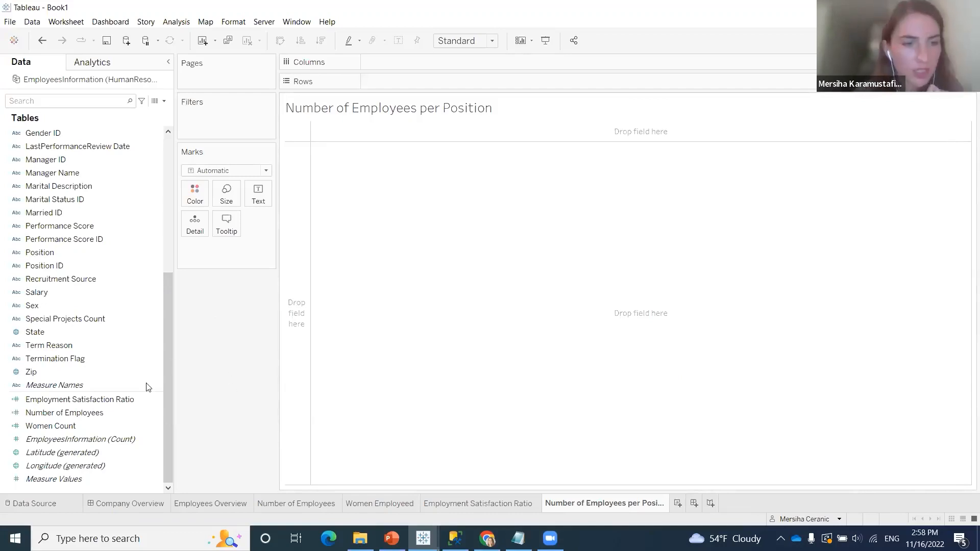
Build a bar chart with Position on rows and Number of Employees on columns, and widen the position labels to show full names
left_click(131, 414)
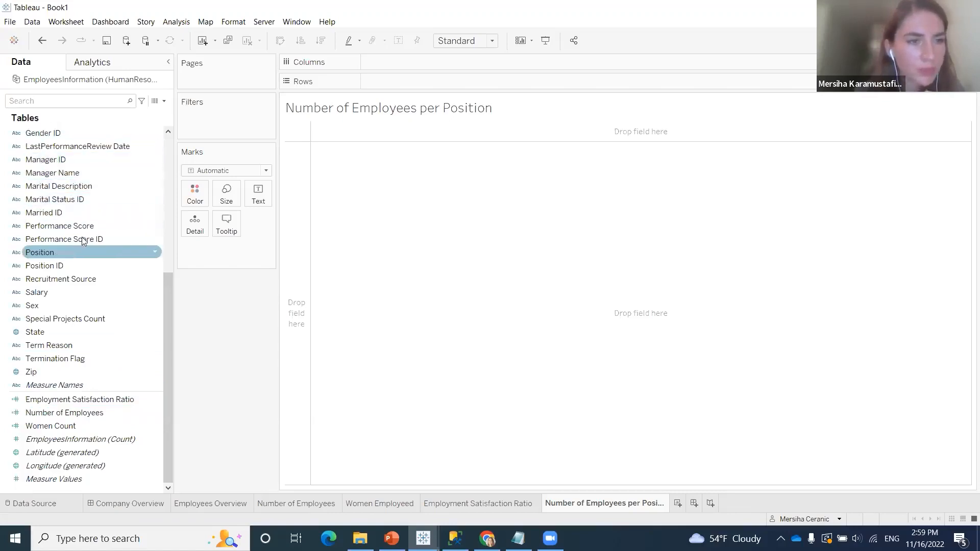
left_click_drag(272, 111, 424, 82)
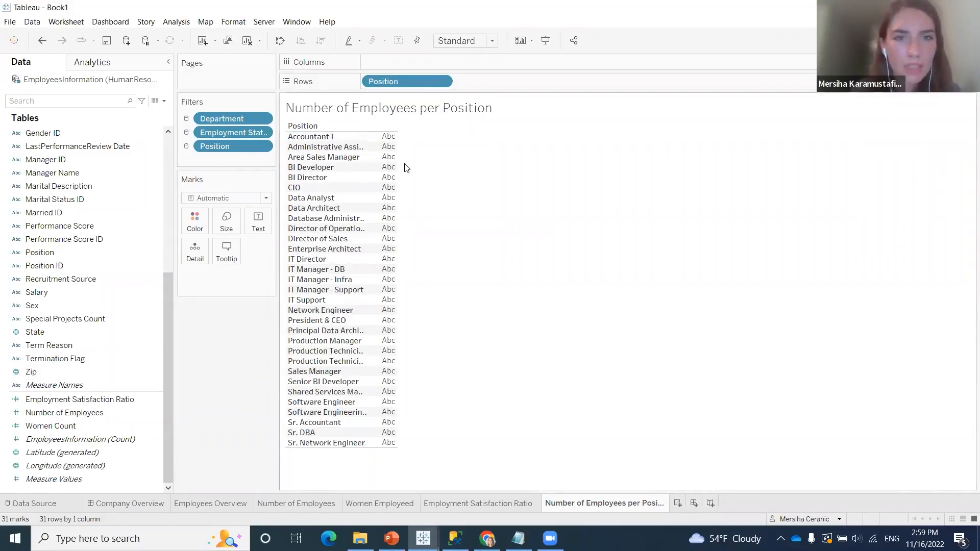
left_click(103, 427)
left_click(101, 419)
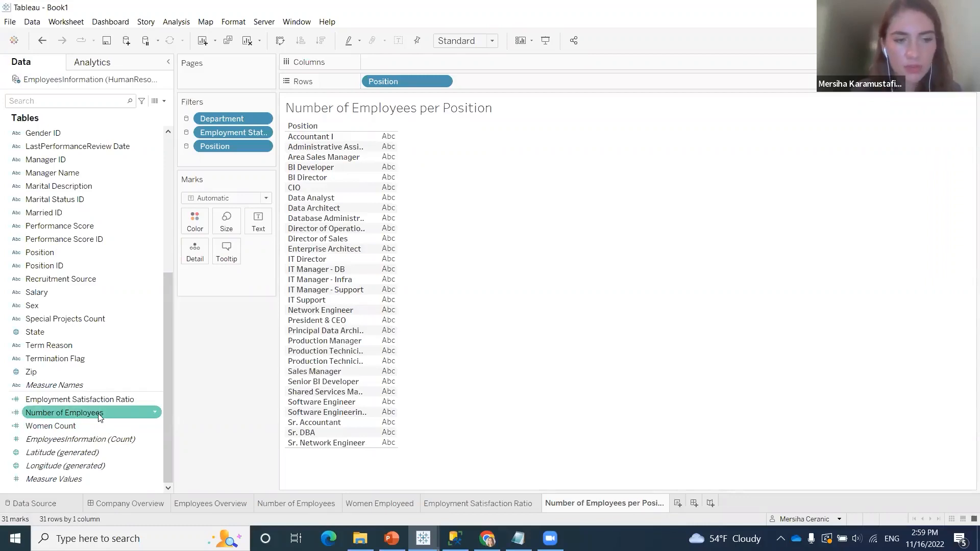
left_click_drag(100, 418, 504, 60)
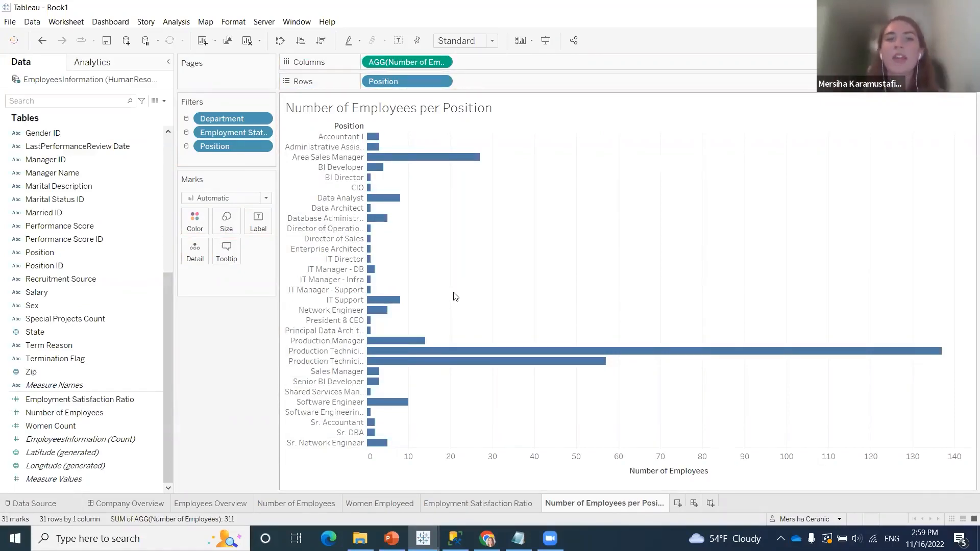
mouse_move(389, 148)
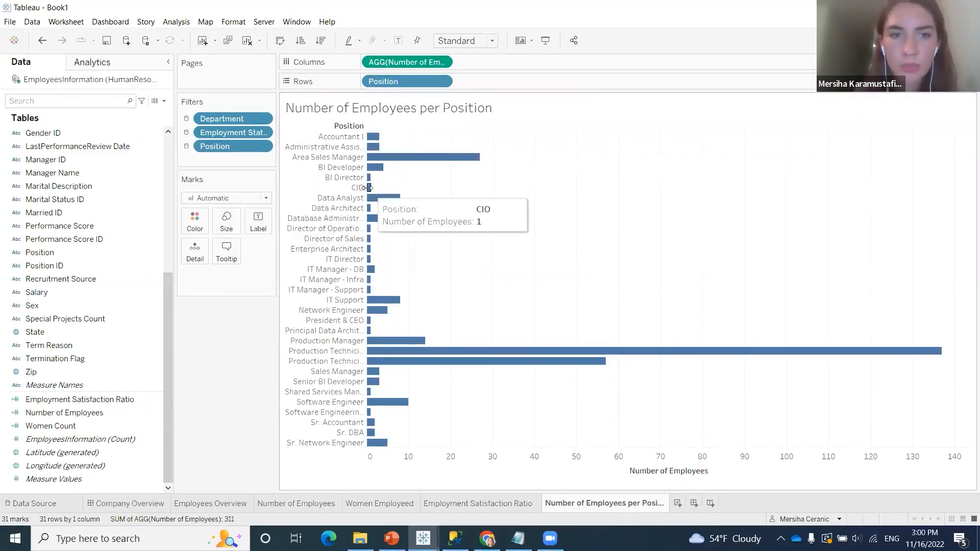
left_click_drag(367, 195, 406, 195)
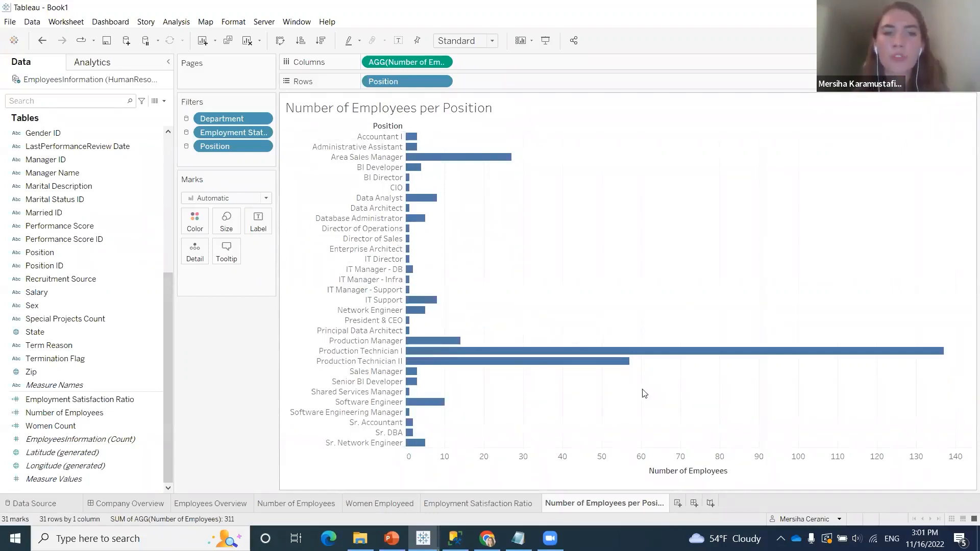
Remove the title of the Number of Employees axis and add another blank worksheet
right_click(675, 462)
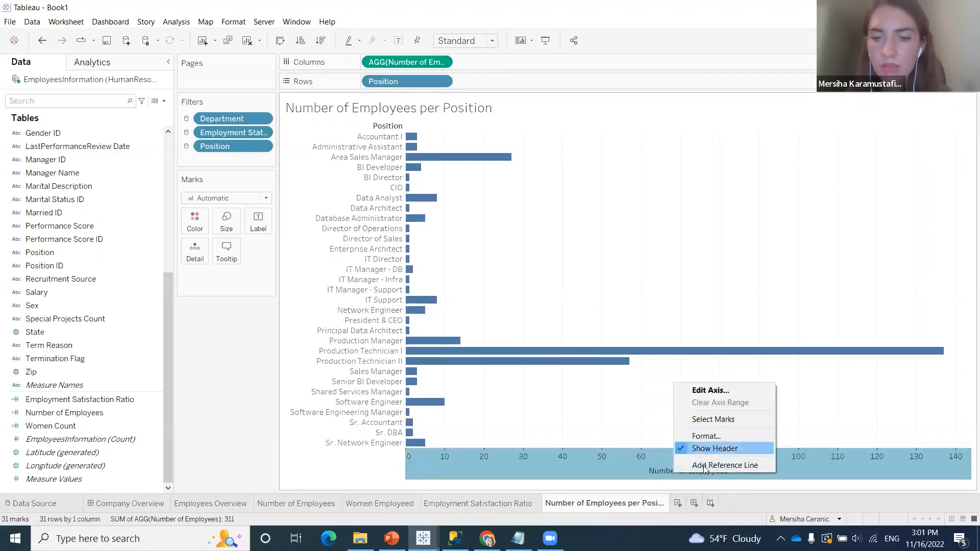
left_click(718, 422)
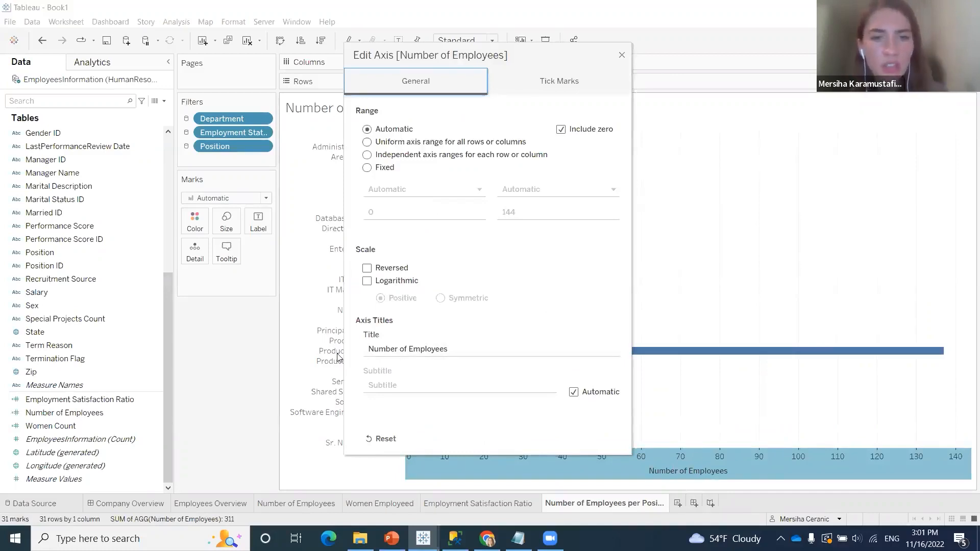
left_click(416, 350)
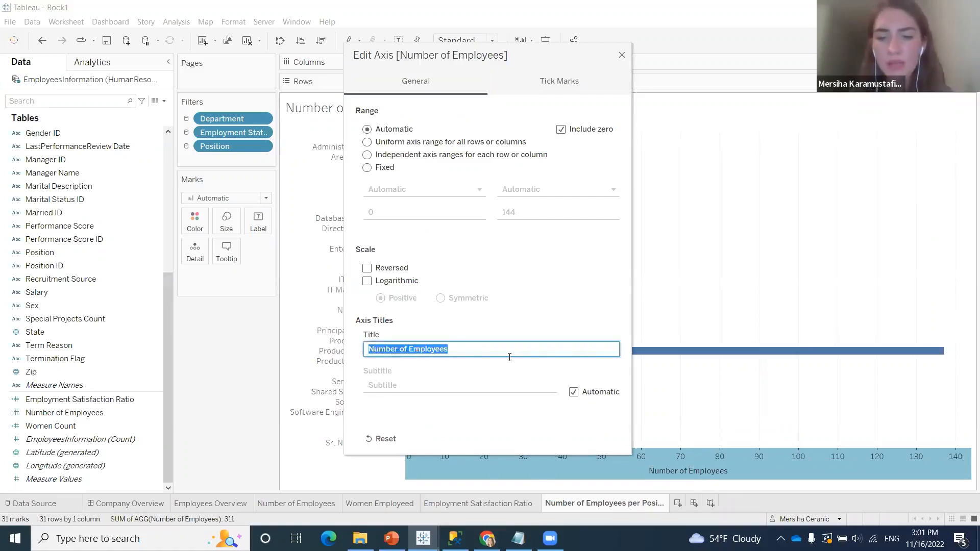
key("BackSpace")
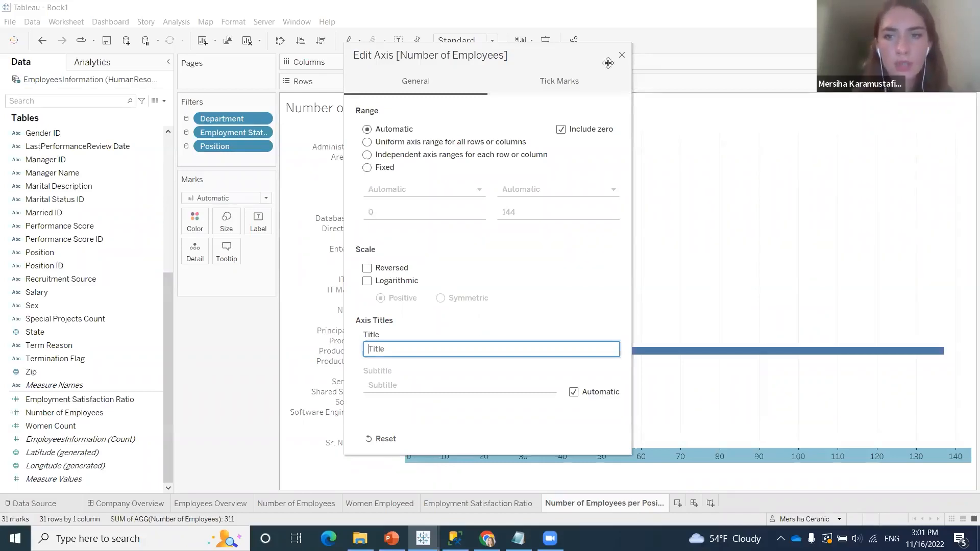
left_click(622, 55)
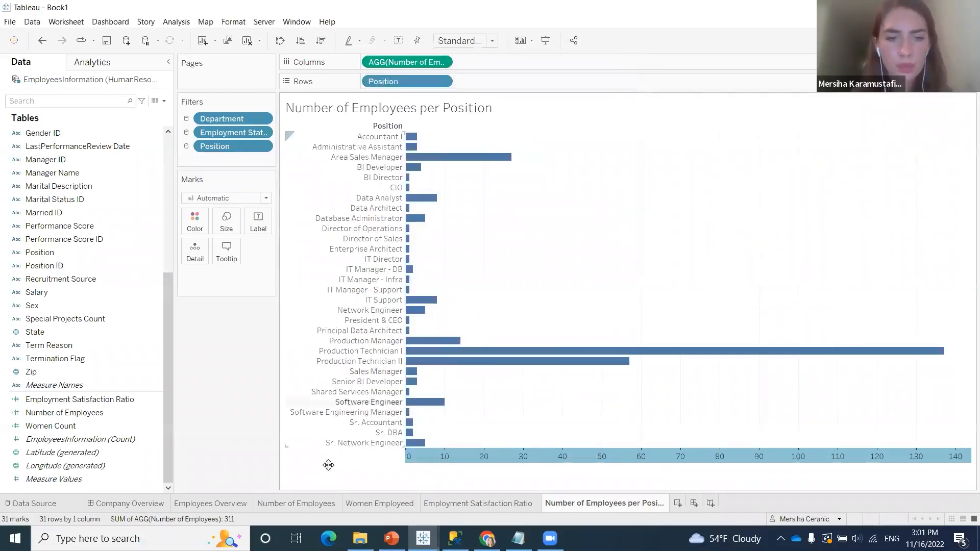
left_click(678, 504)
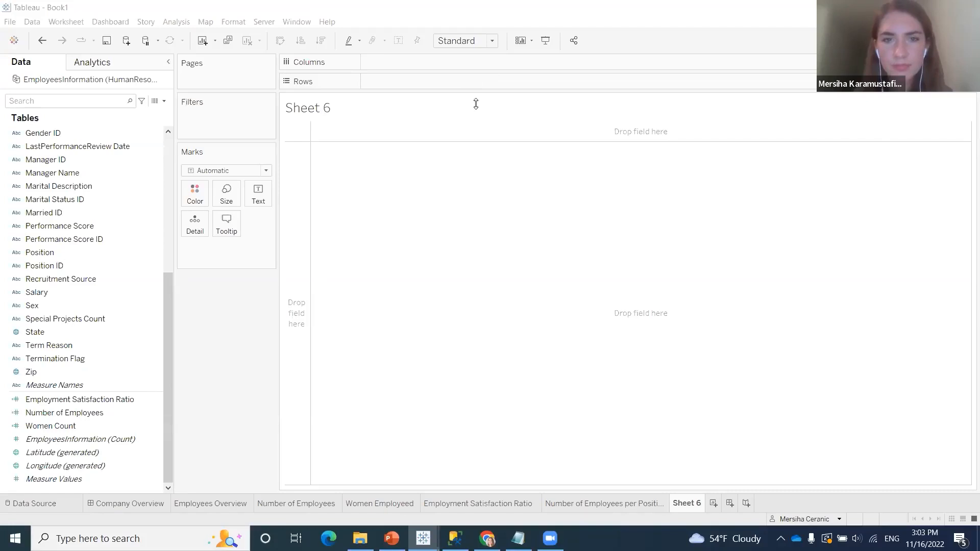
On the Company Overview dashboard, try sorting Employee Full Name by data source order, and return it to alphabetic sorting
left_click(146, 504)
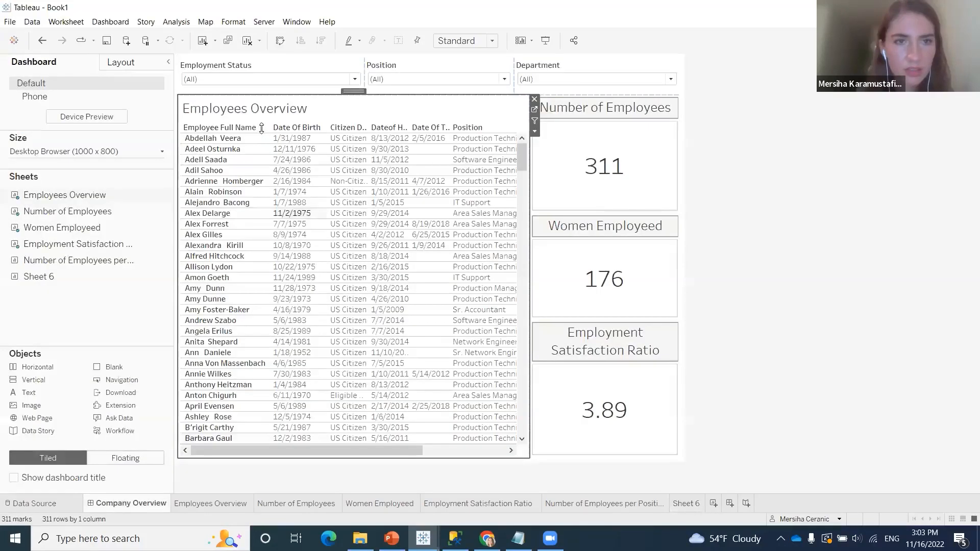
left_click(265, 130)
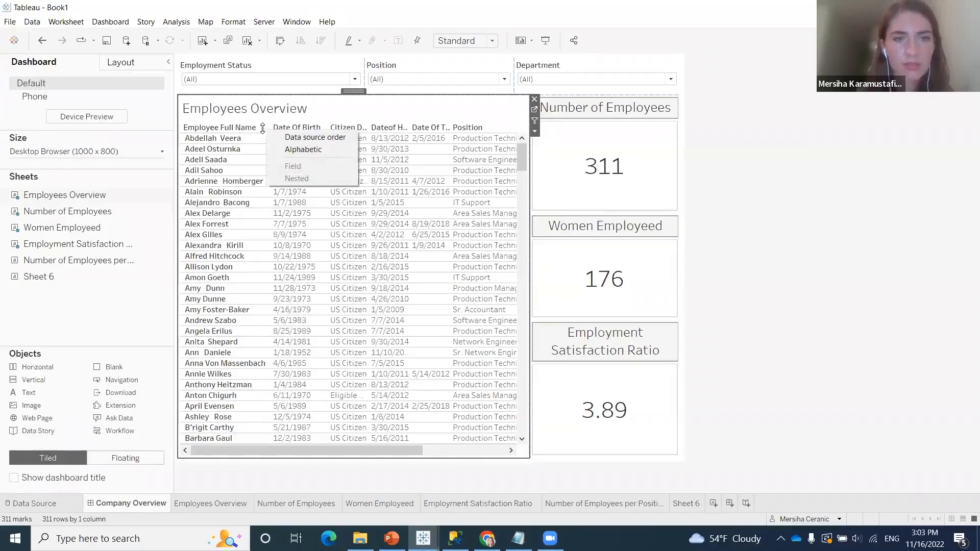
left_click(297, 139)
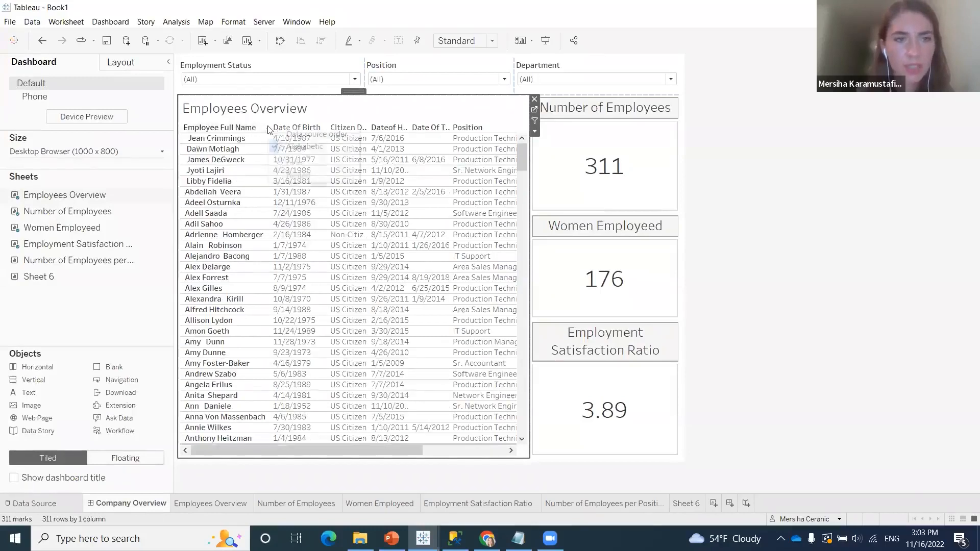
left_click(267, 128)
left_click(296, 146)
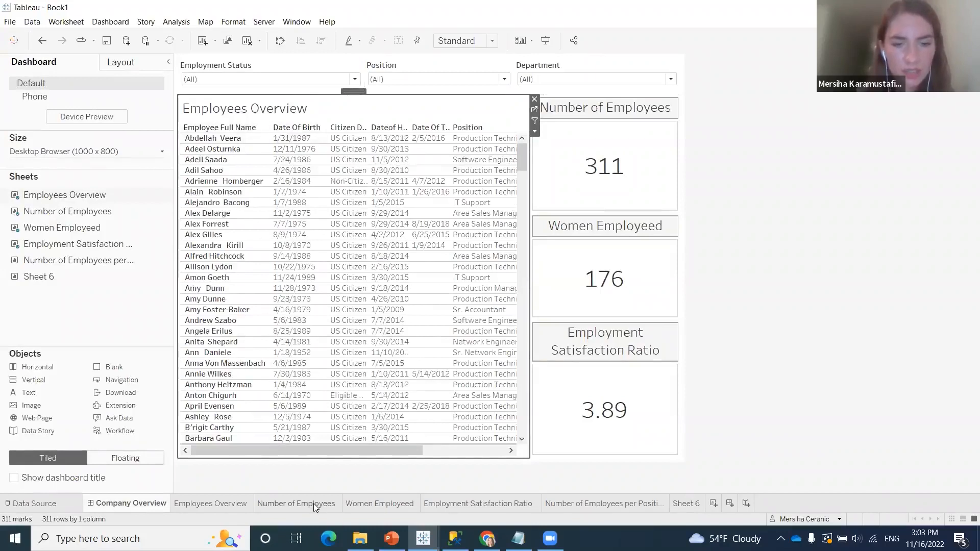
In the Number of Employees per Position chart, try sorting the positions alphabetically in descending order, and clear the sort
mouse_move(446, 509)
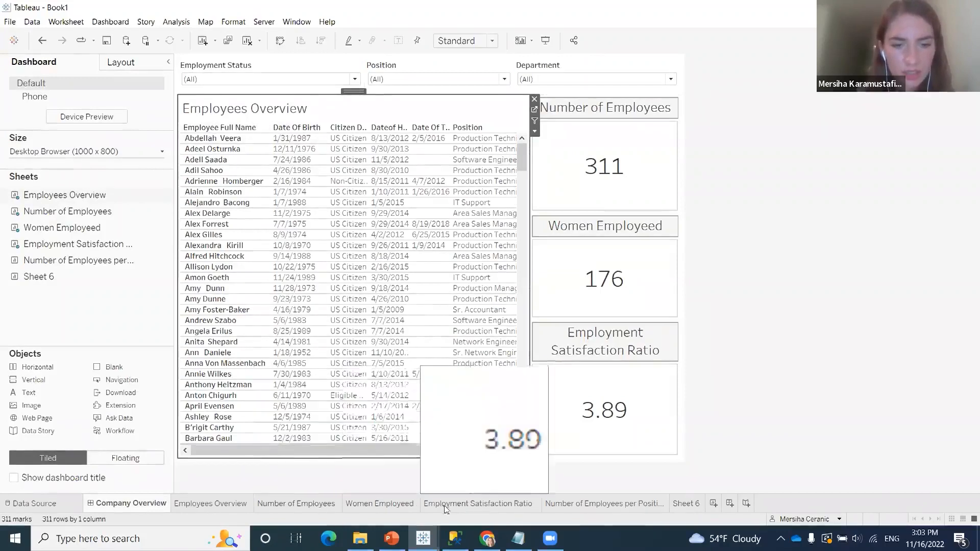
left_click(620, 504)
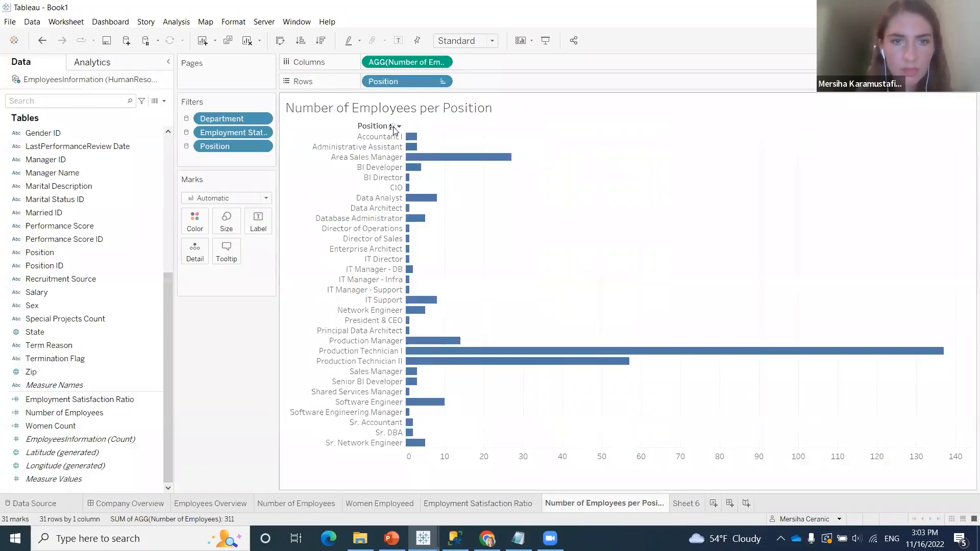
left_click(392, 127)
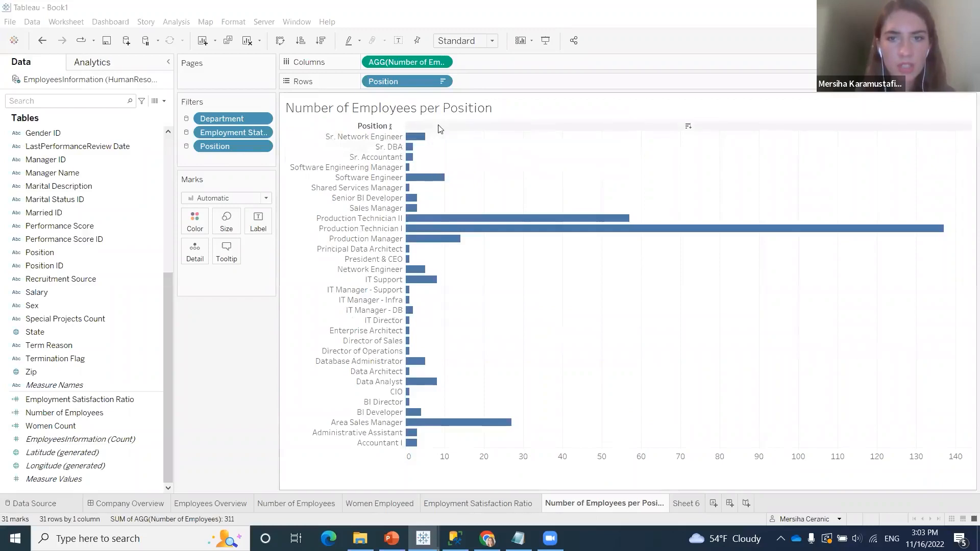
left_click(391, 127)
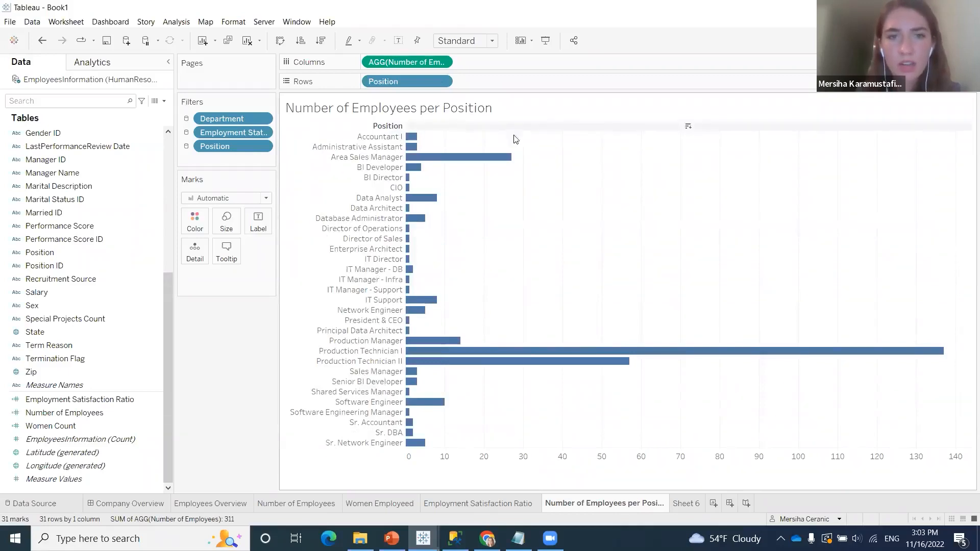
Try sorting the positions by Number of Employees in descending and ascending order, and clear the sort
left_click(687, 130)
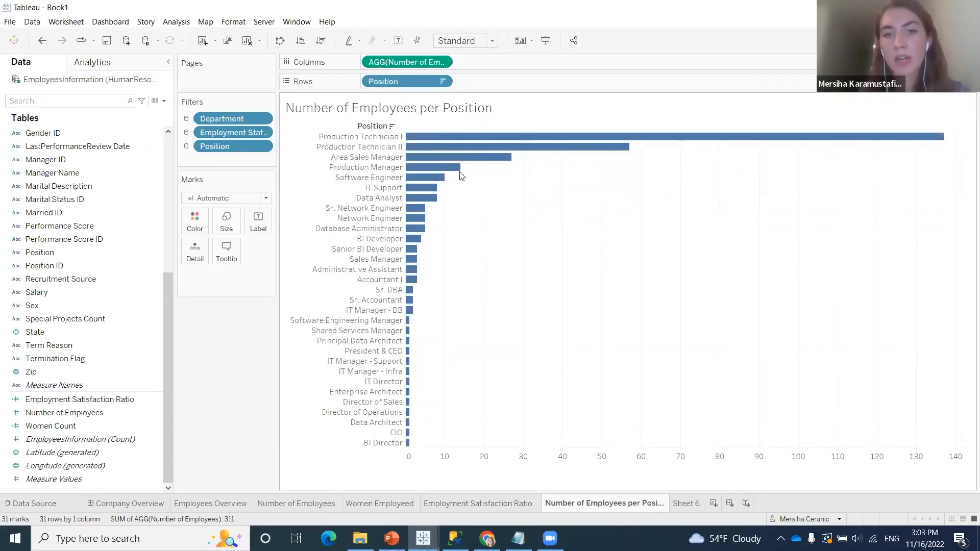
mouse_move(473, 146)
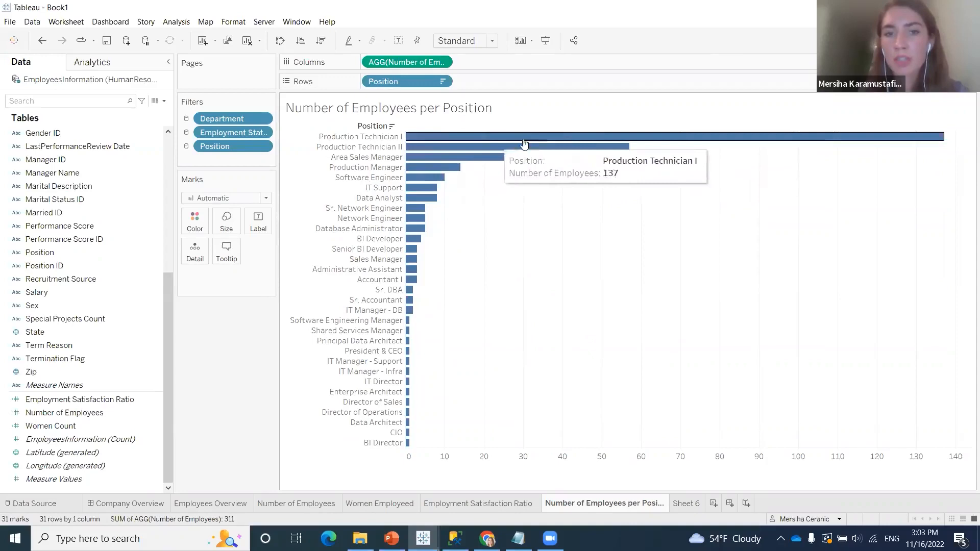
left_click(688, 127)
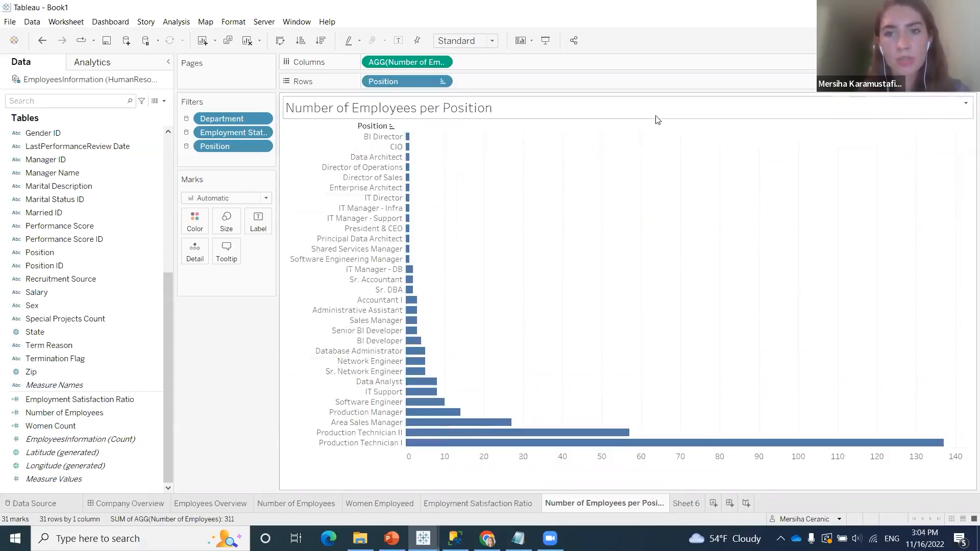
left_click(689, 127)
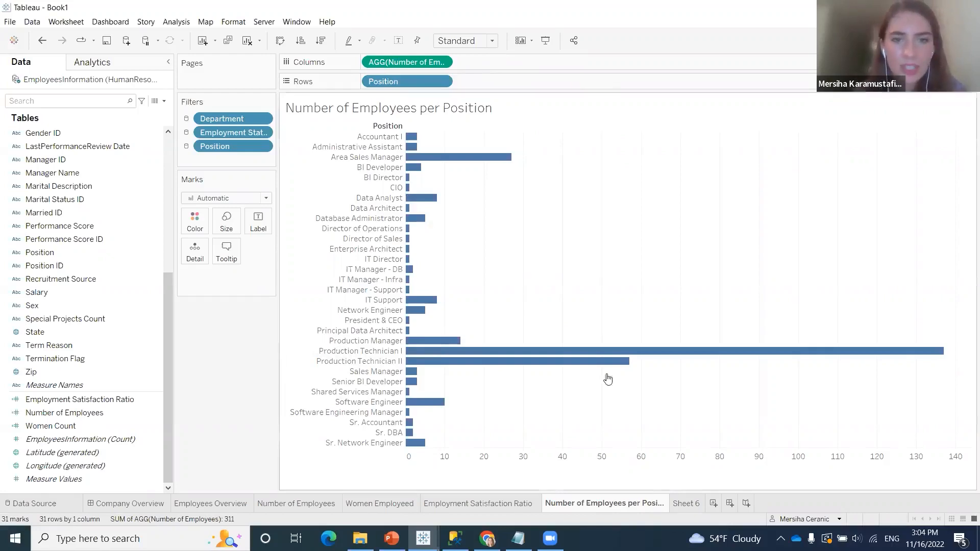
List the departments as rows on Sheet 6 using the Department field
left_click(693, 504)
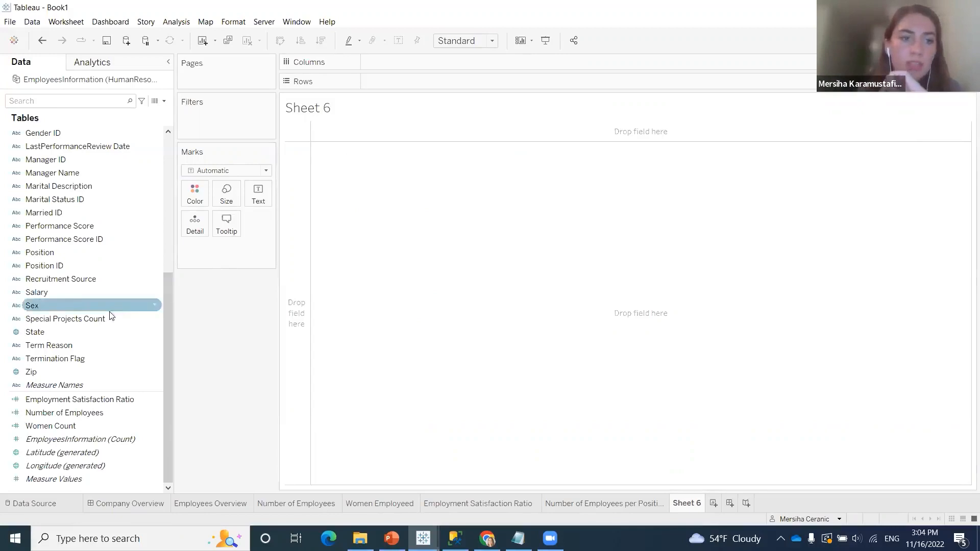
scroll(113, 319, "up", 3)
scroll(113, 320, "up", 6)
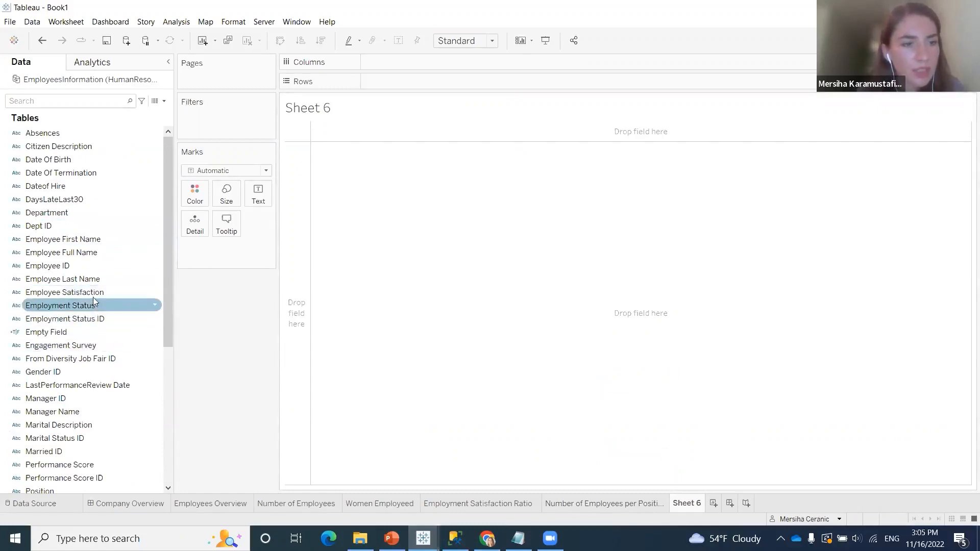
left_click(111, 213)
left_click_drag(110, 212, 452, 82)
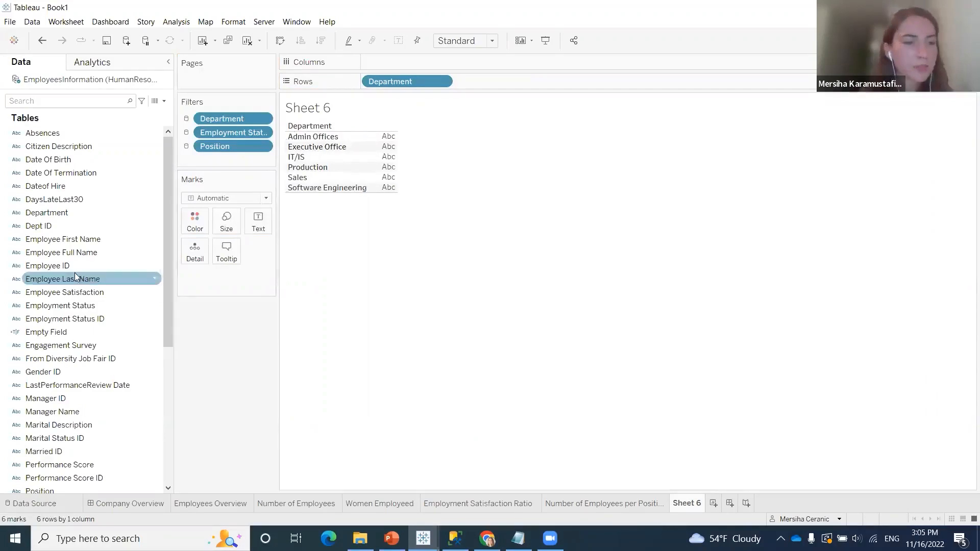
Chart Number of Employees as horizontal bars per department and sort the departments in descending order of that measure
scroll(72, 306, "down", 6)
left_click_drag(85, 410, 443, 62)
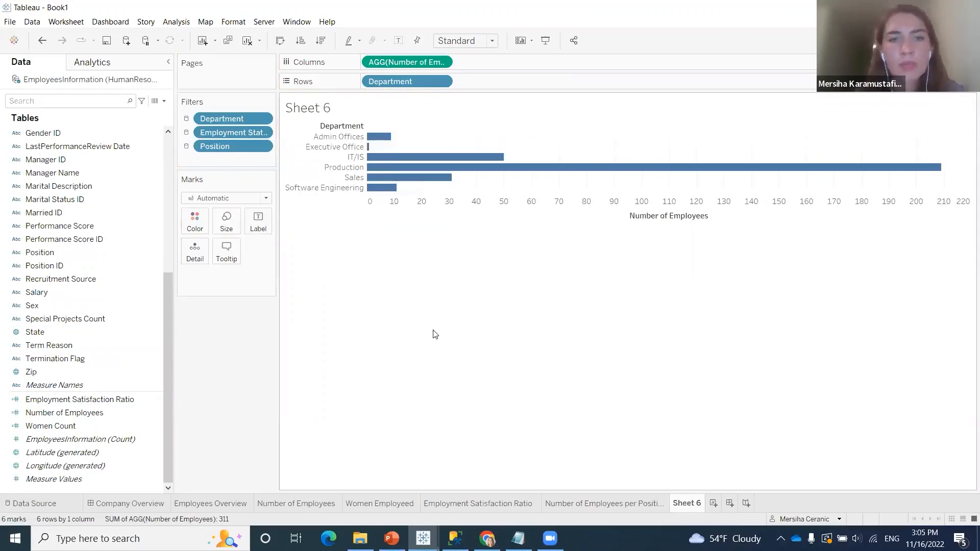
mouse_move(390, 138)
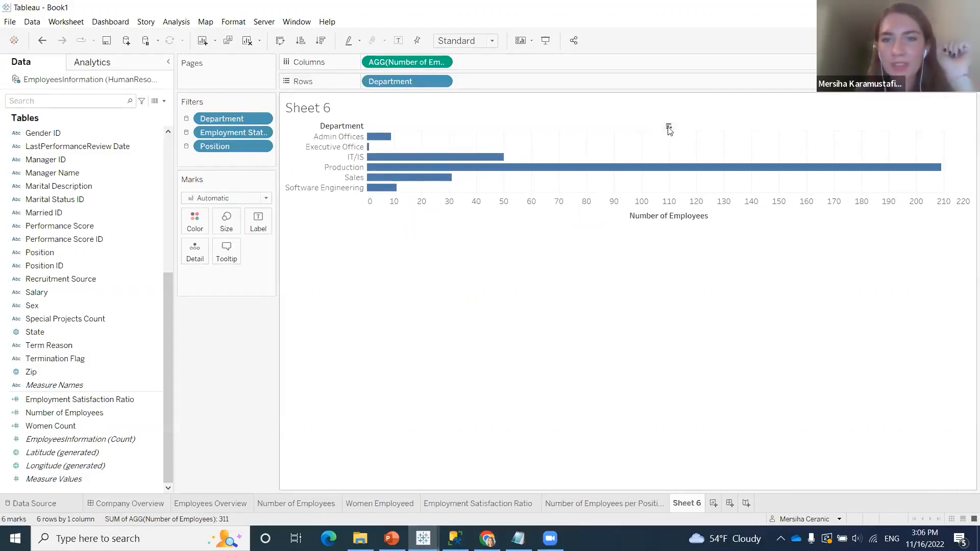
mouse_move(655, 500)
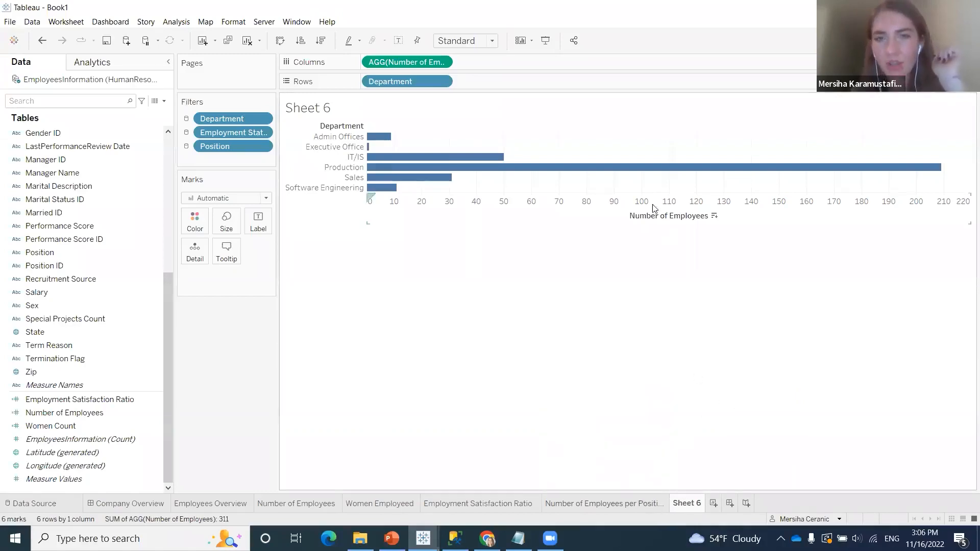
left_click(669, 128)
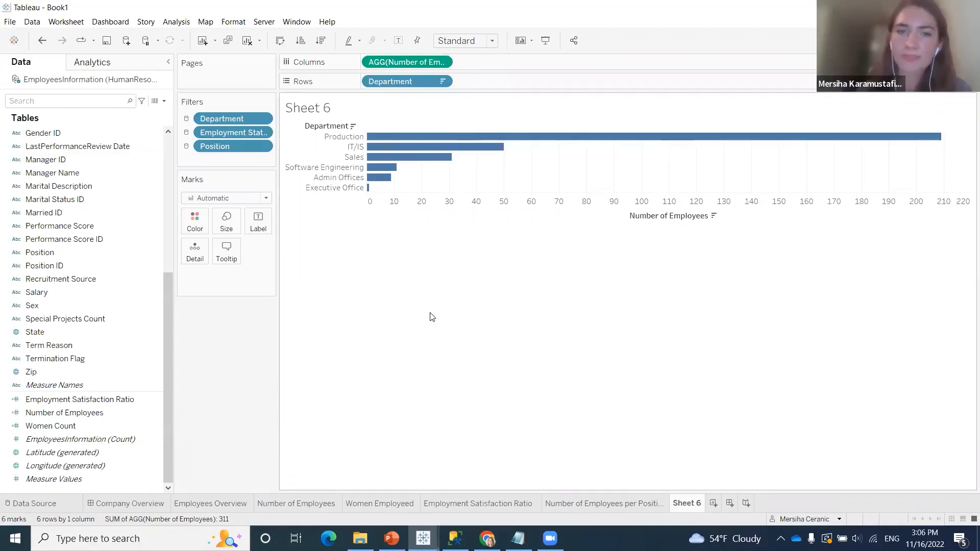
Remove the title of the Number of Employees axis on the department chart, leaving it blank
right_click(656, 218)
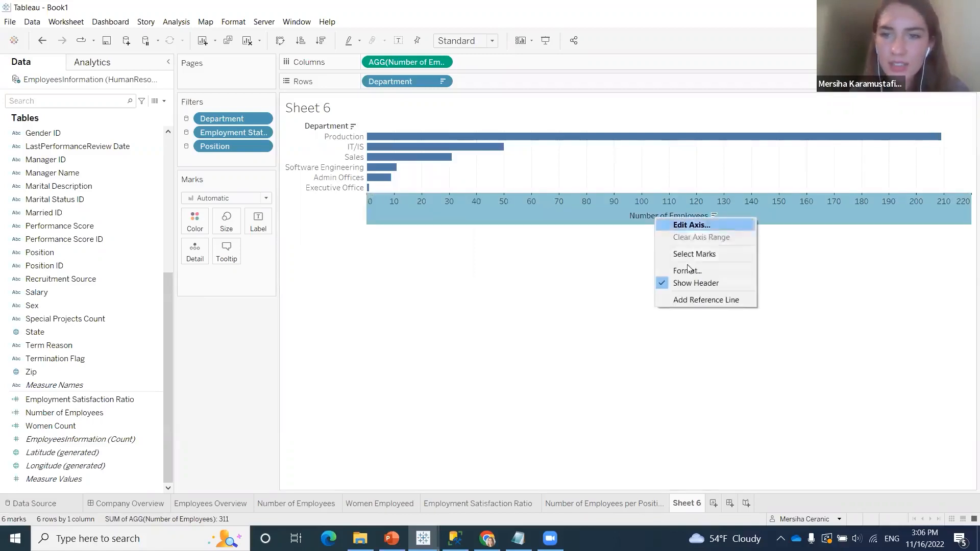
left_click(693, 228)
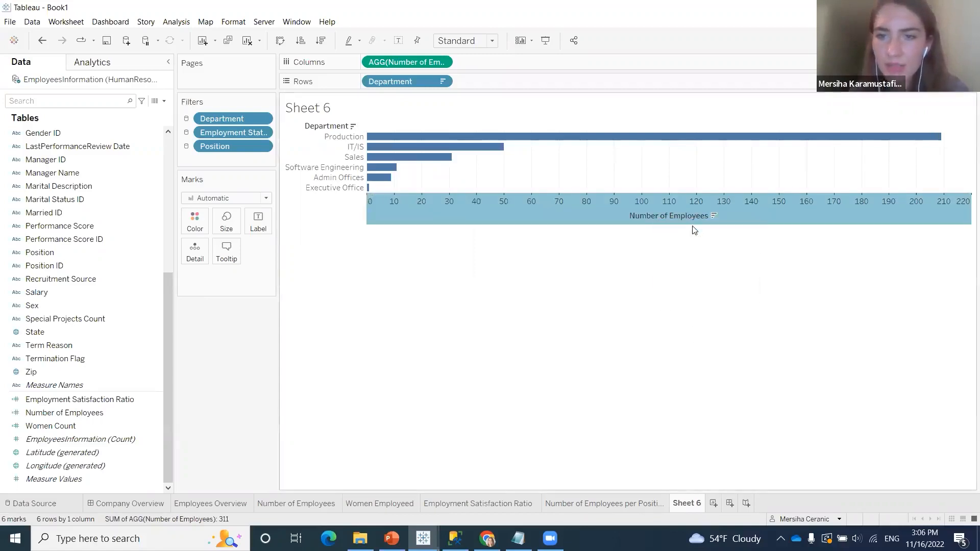
left_click_drag(383, 349, 330, 347)
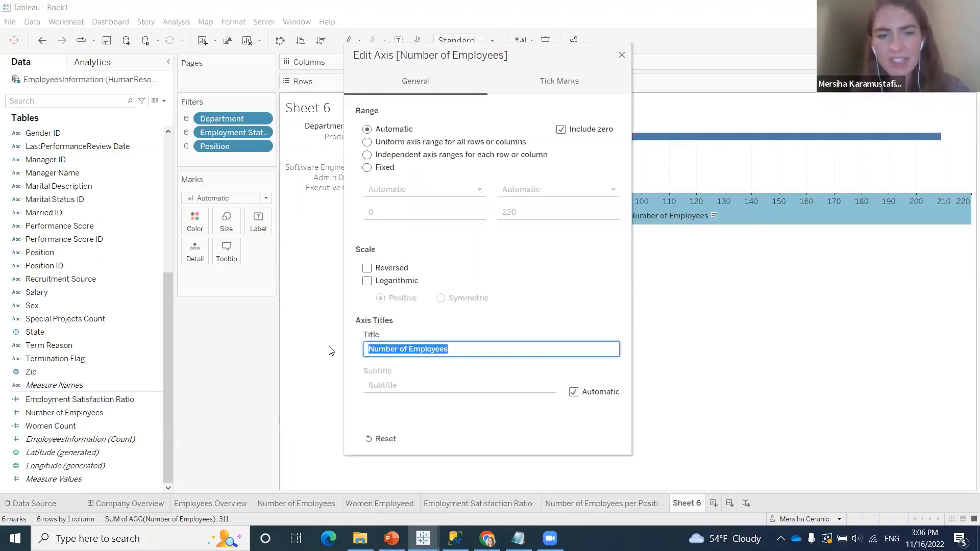
key("BackSpace")
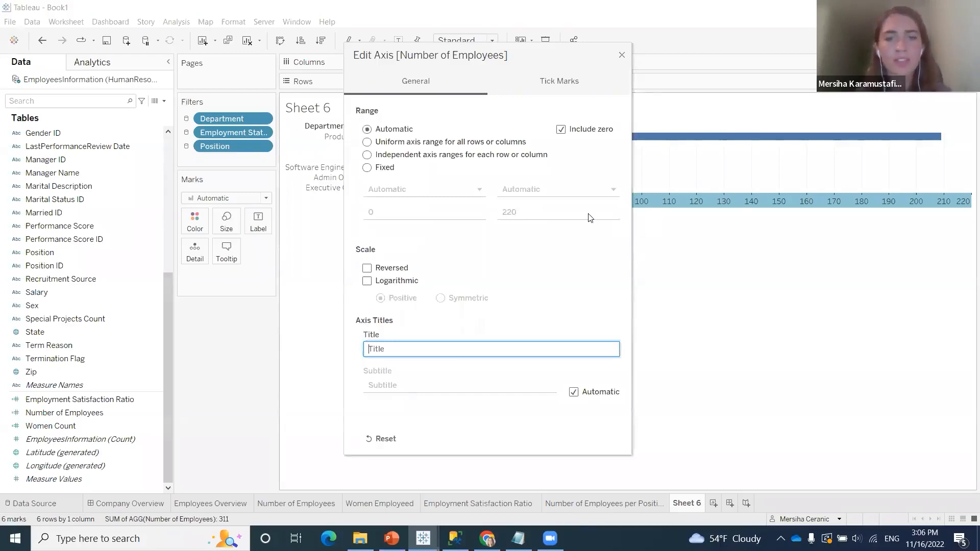
left_click(622, 55)
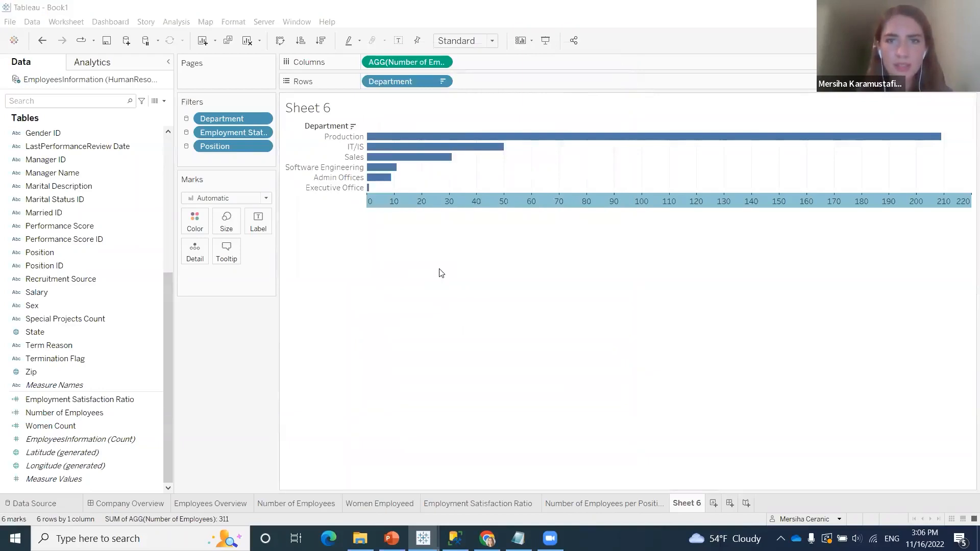
left_click(457, 325)
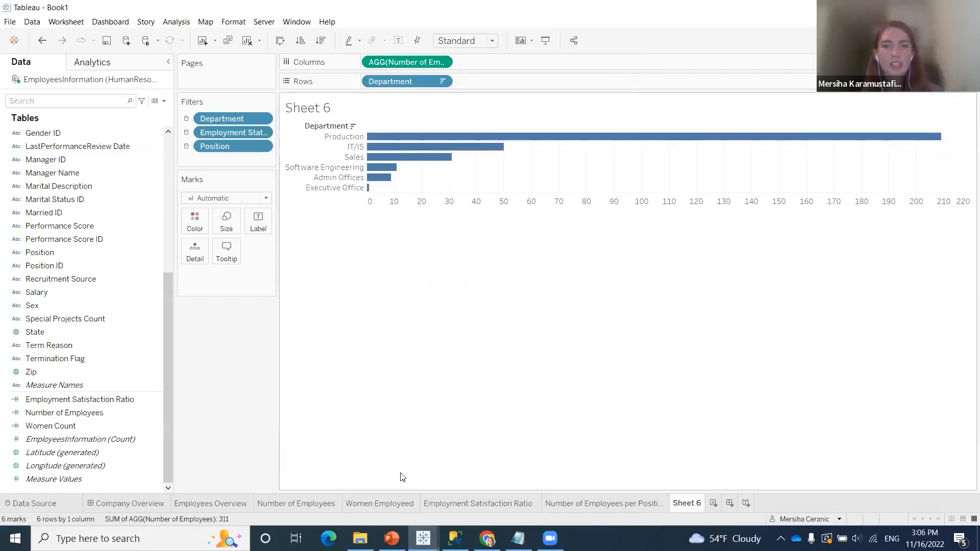
Rename Sheet 6 as "Number of Employees per Department"
right_click(682, 506)
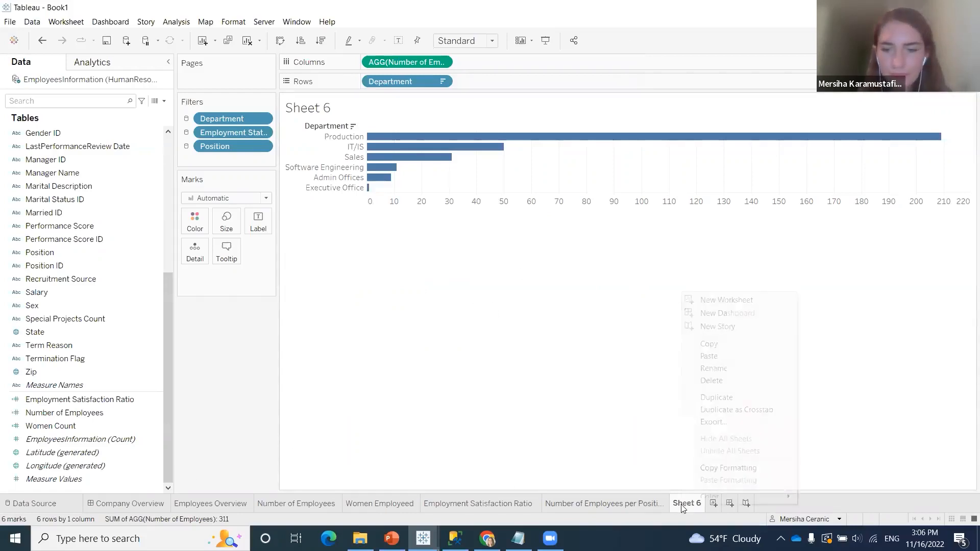
left_click(724, 362)
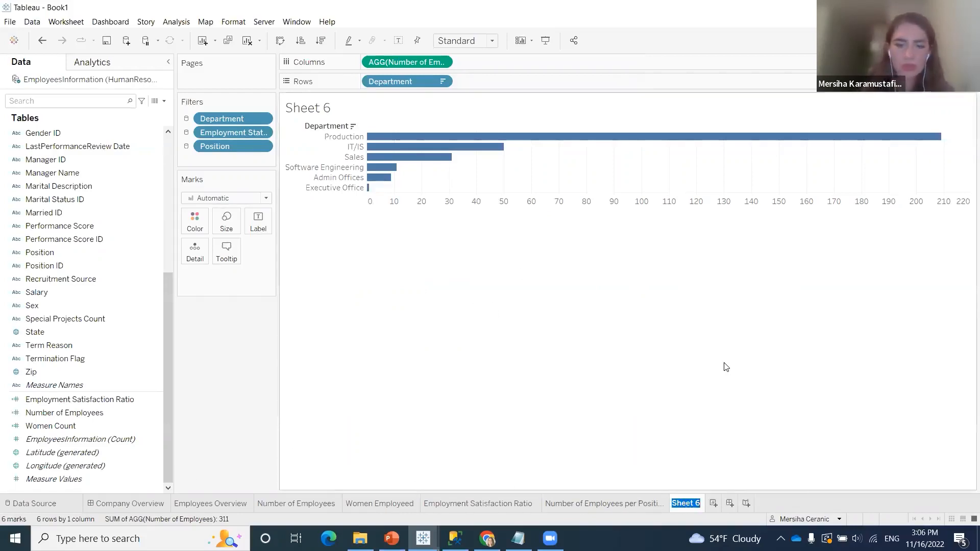
type("Number ")
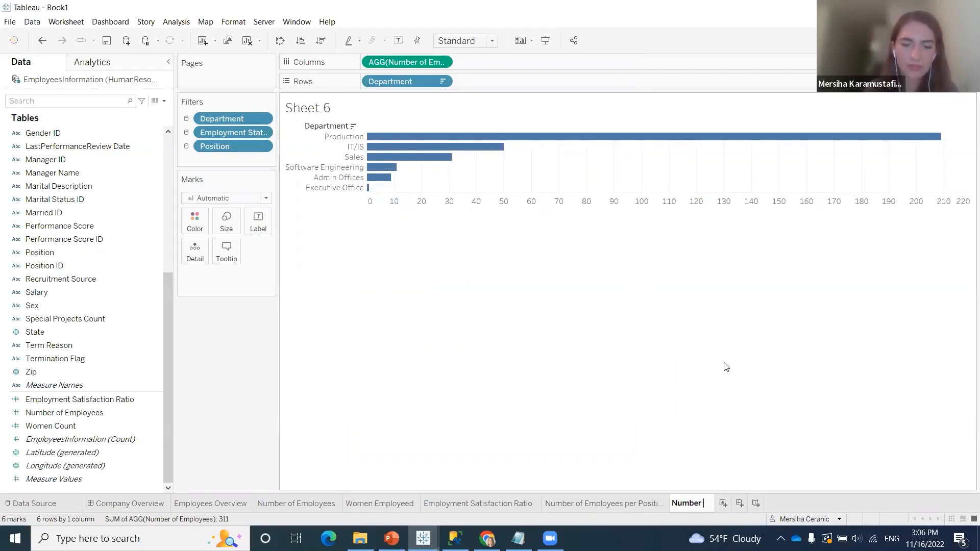
type("of Employee")
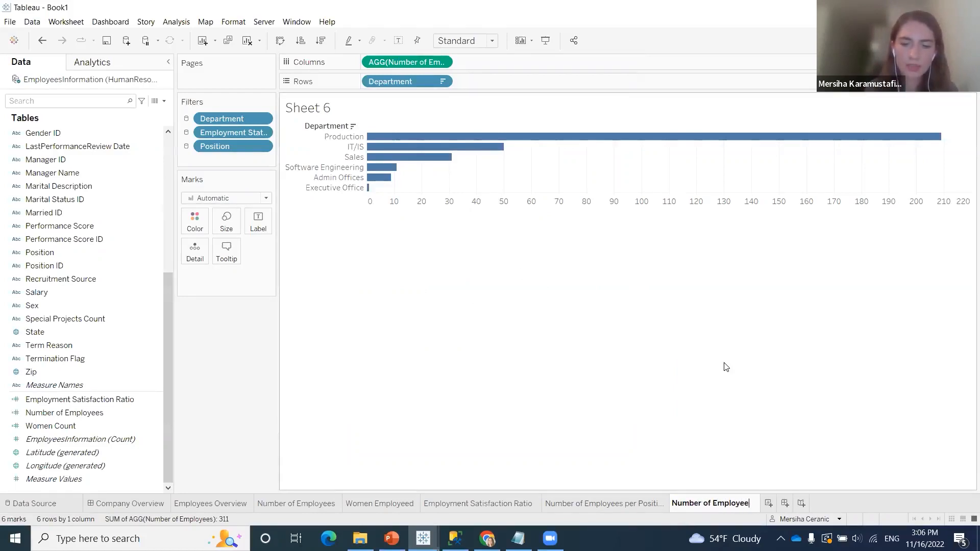
type("s per ")
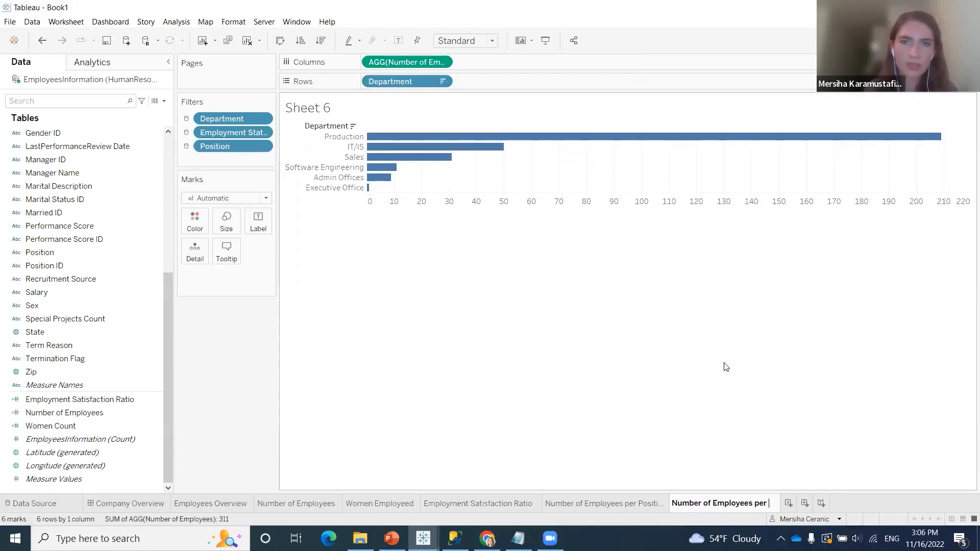
type("Depart")
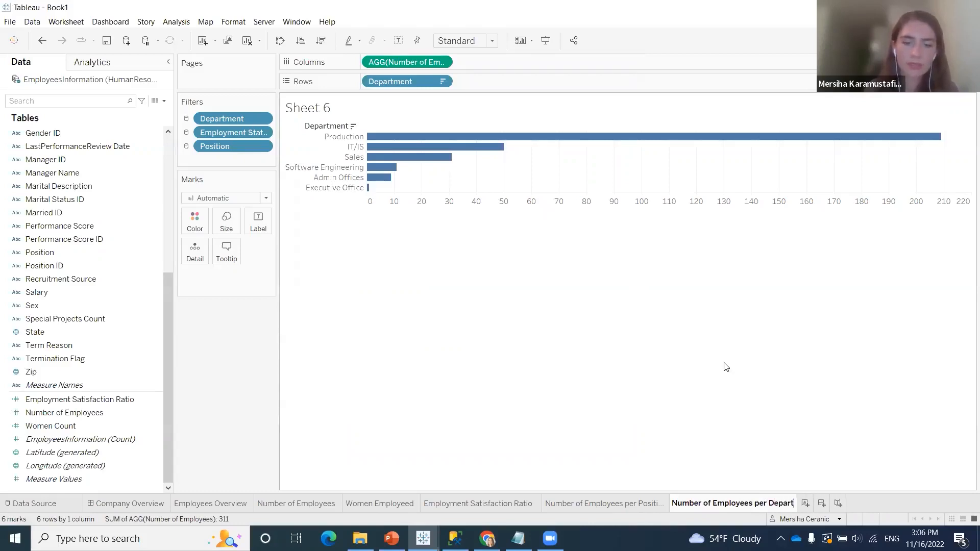
type("ment")
key("Return")
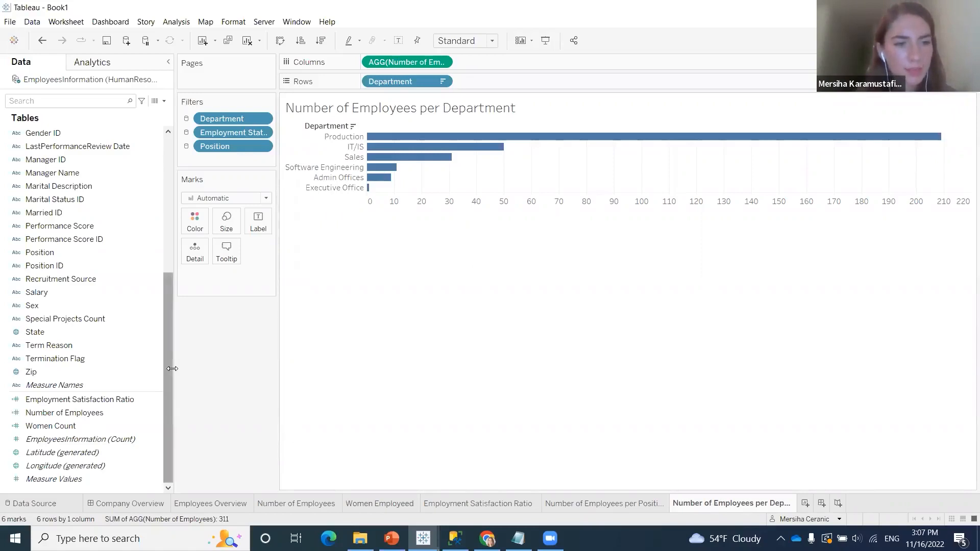
Create a new worksheet and name it "Number of Employees per State"
left_click(19, 333)
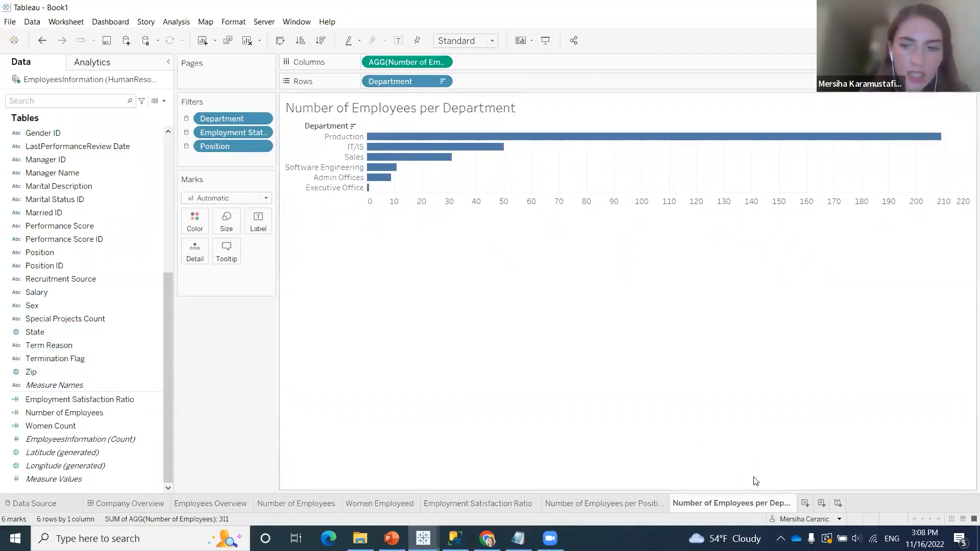
left_click(804, 505)
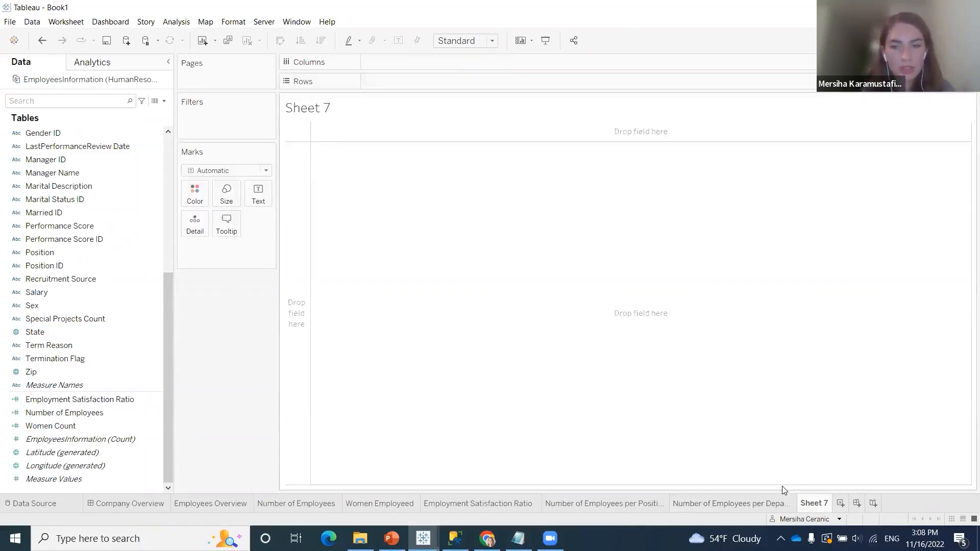
right_click(815, 505)
left_click(885, 372)
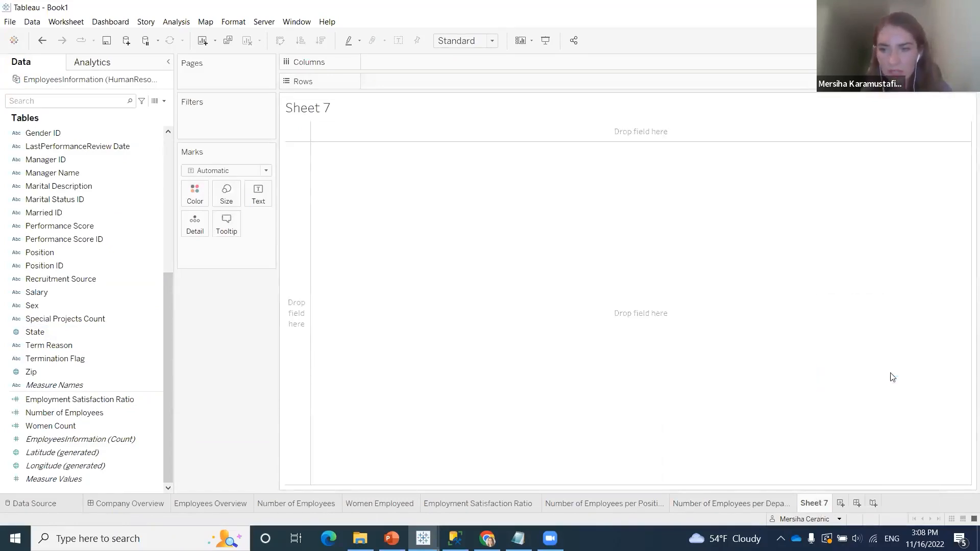
type("Number ")
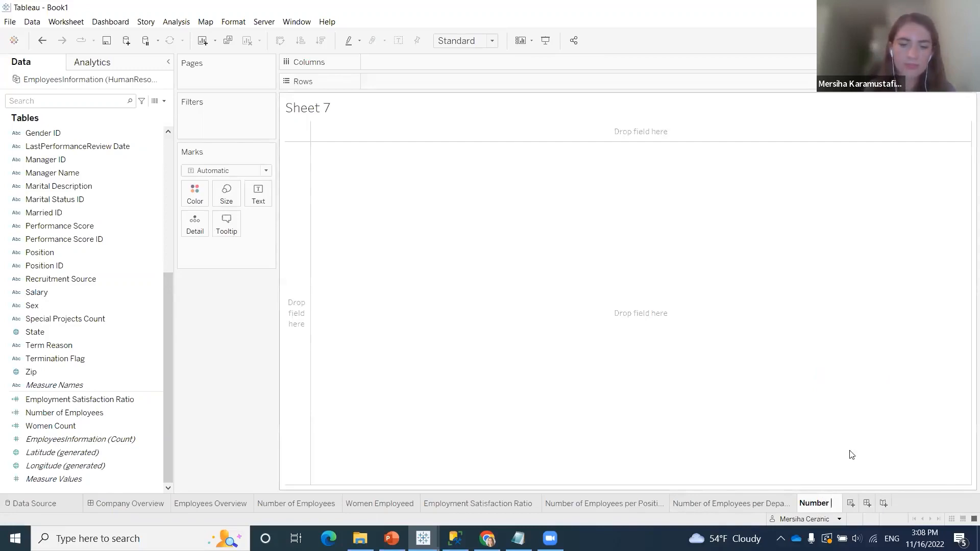
type("of Employeed")
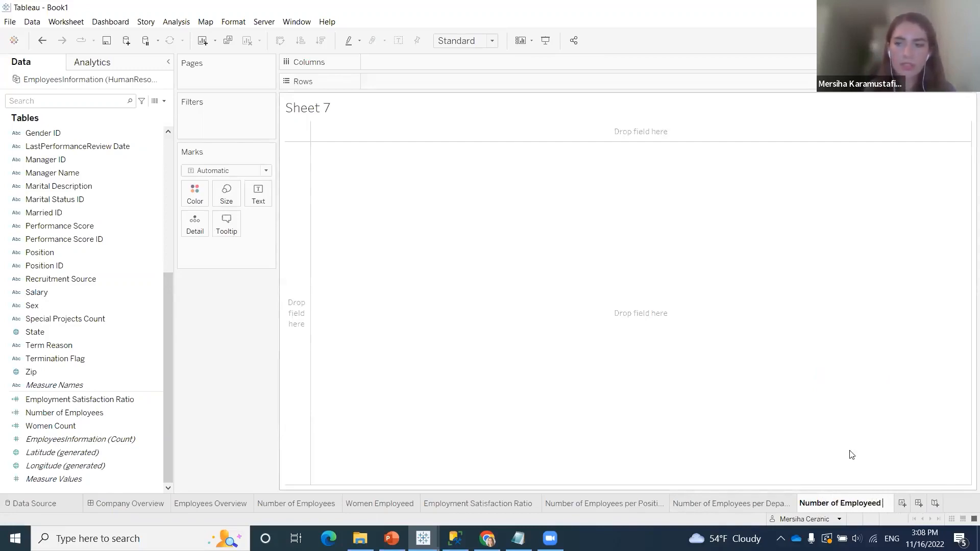
key("BackSpace")
type("s per State")
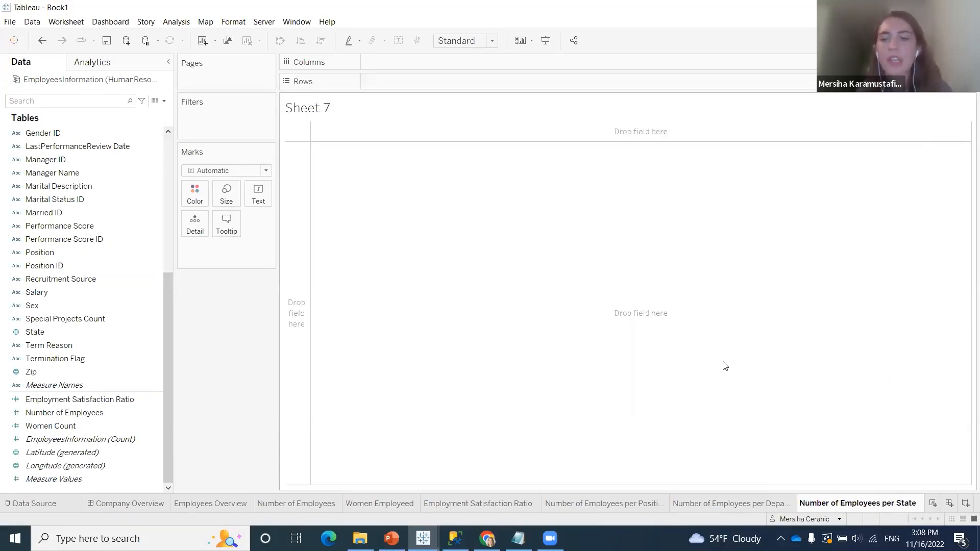
key("Return")
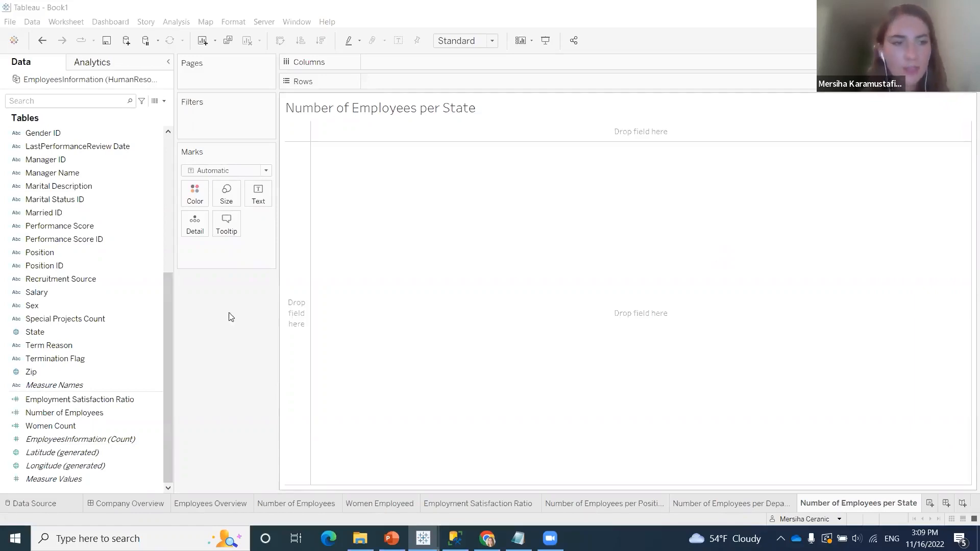
Plot the State field as marks on a map and label each mark with its state
left_click_drag(88, 331, 255, 258)
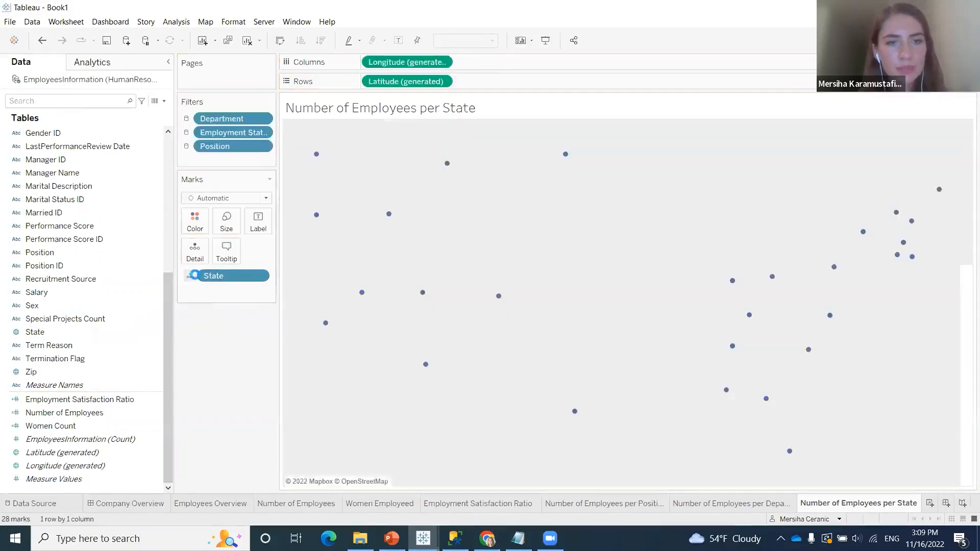
left_click(191, 276)
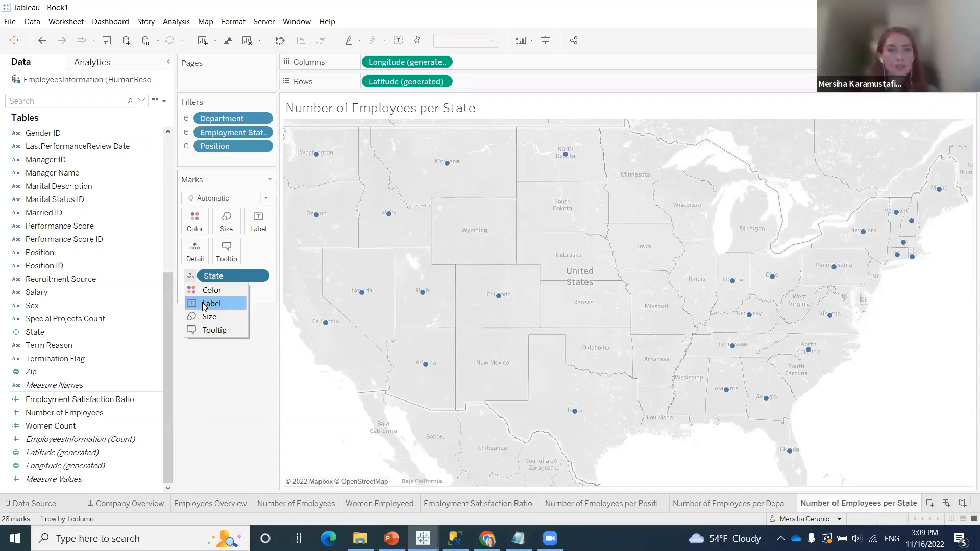
left_click(210, 303)
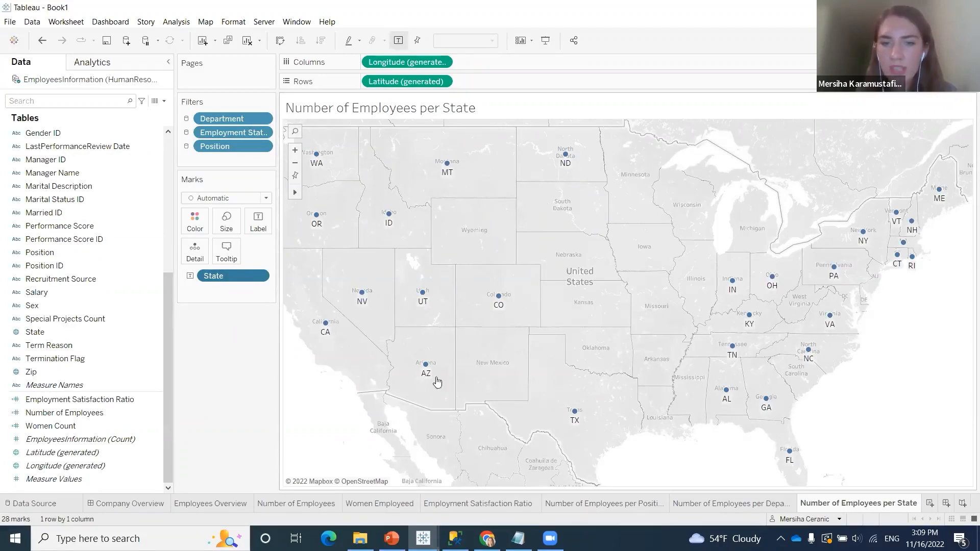
Add Number of Employees to the state map's marks and show it as a label under each state
mouse_move(346, 307)
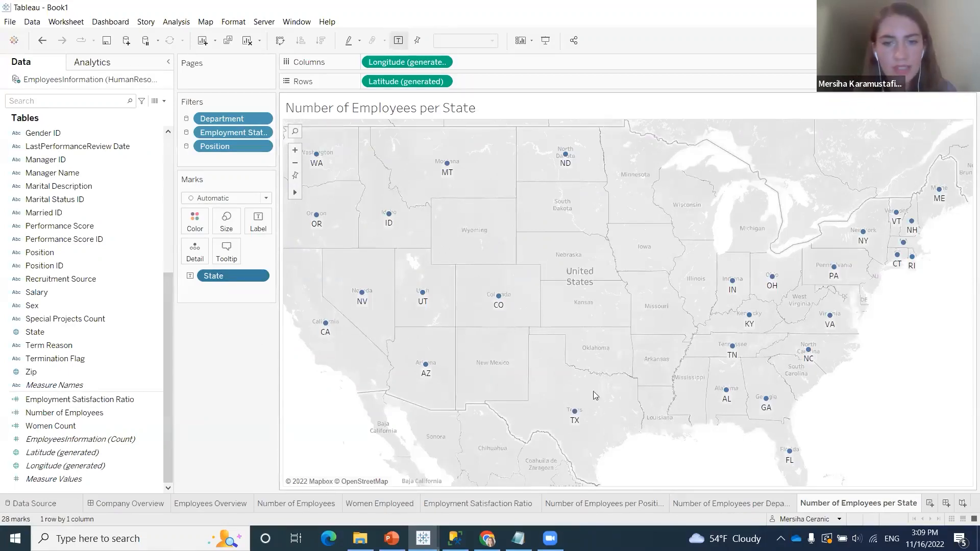
left_click(149, 426)
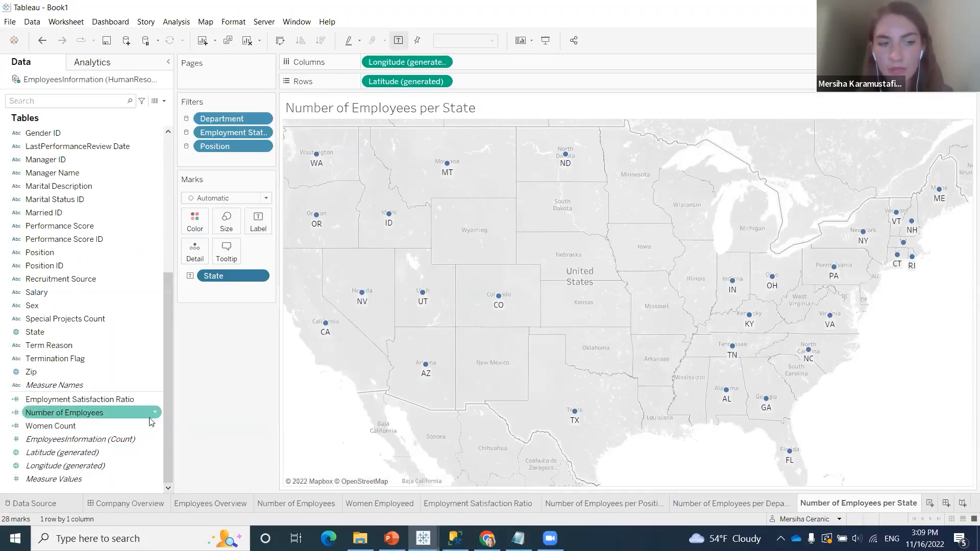
left_click_drag(127, 416, 254, 295)
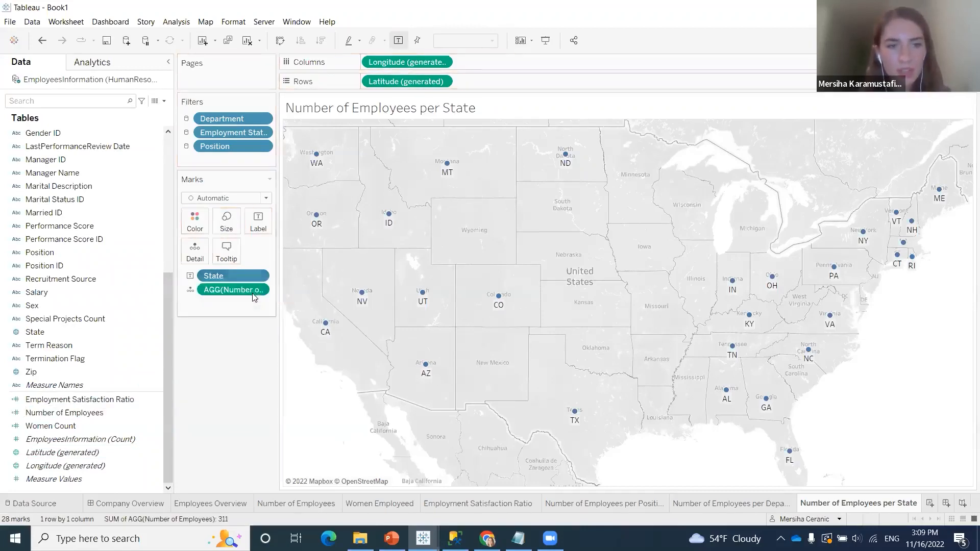
left_click(187, 295)
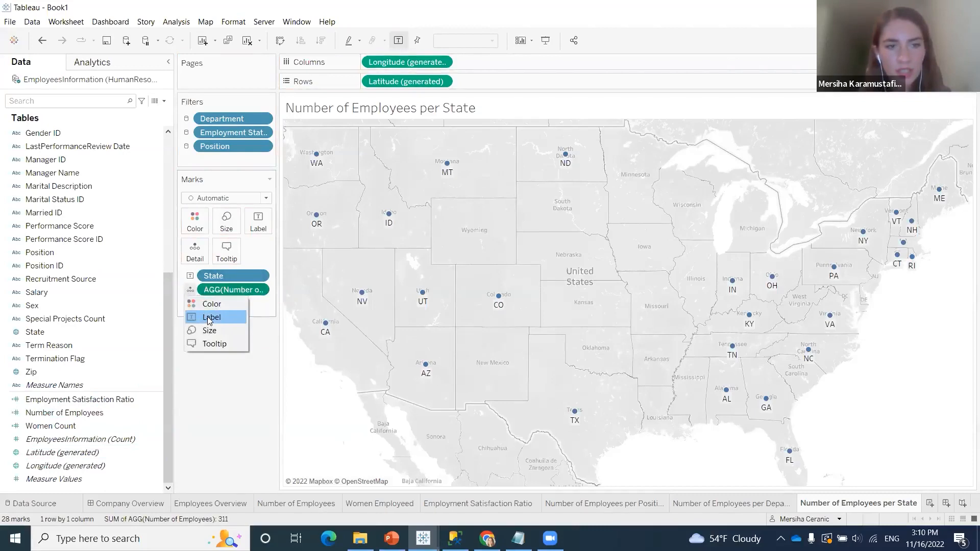
left_click(210, 317)
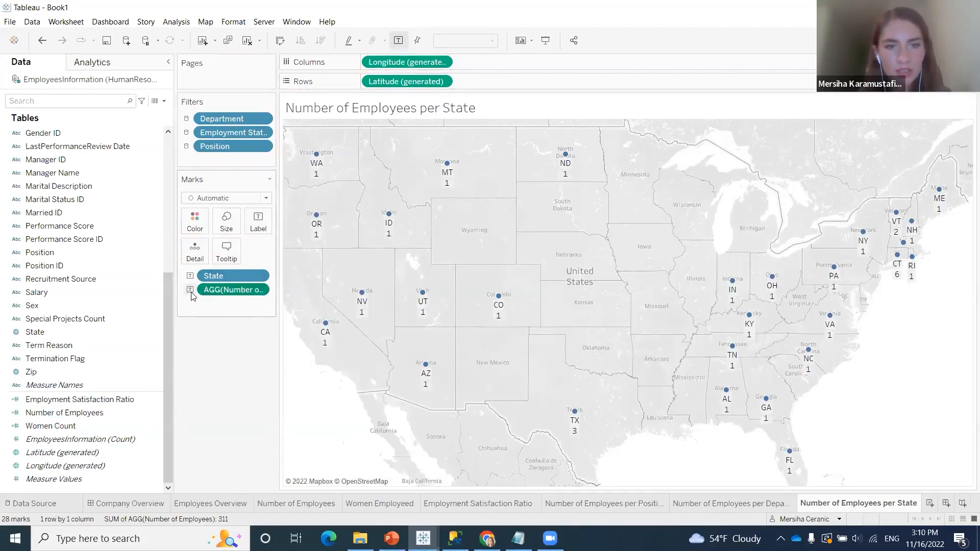
Try coloring the states by Number of Employees, and return the measure to a label
left_click(191, 290)
left_click(209, 302)
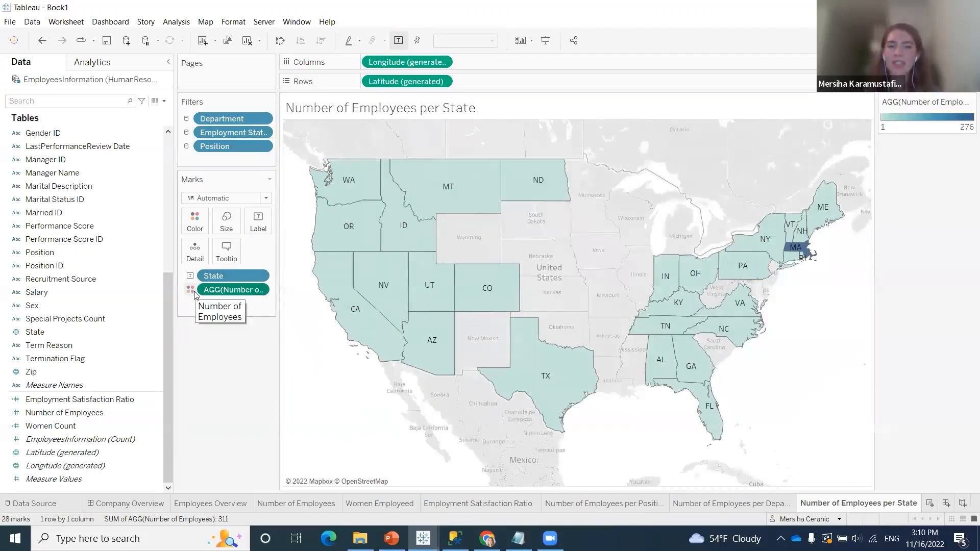
left_click(194, 291)
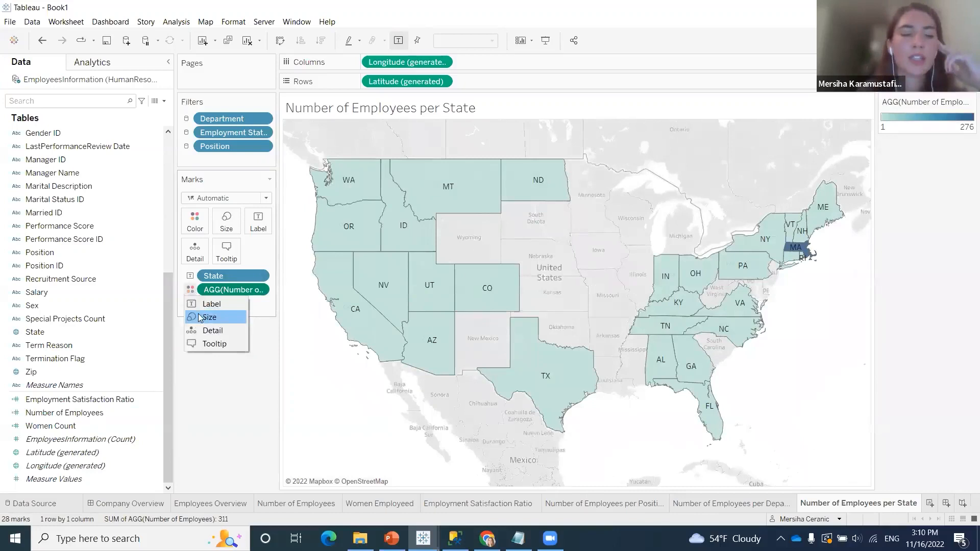
left_click(216, 304)
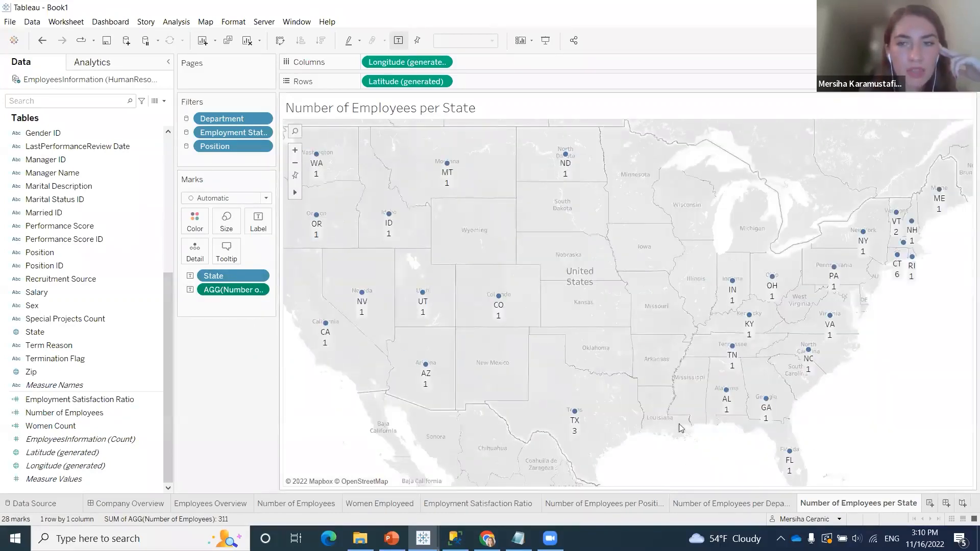
Color the states on the map by Number of Employees instead of showing the measure as a label
mouse_move(447, 183)
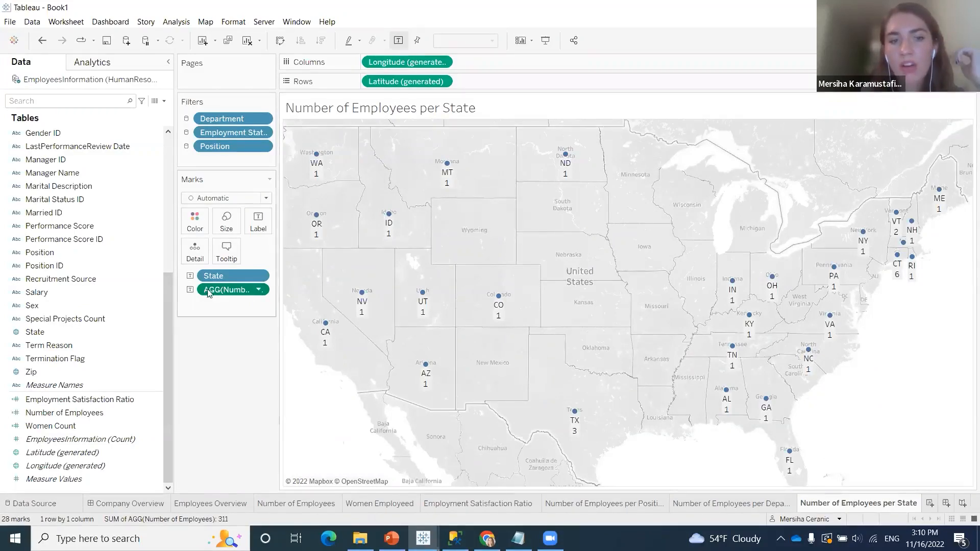
left_click(190, 290)
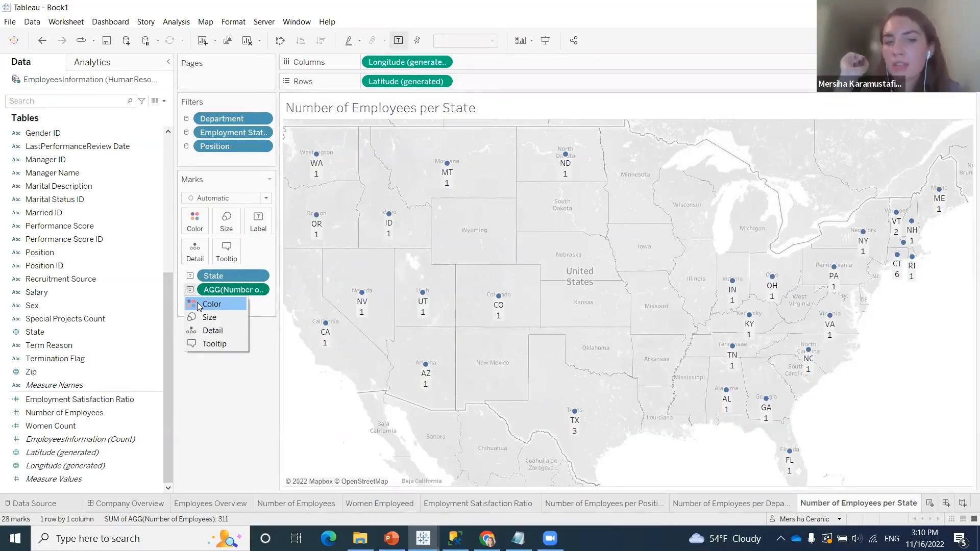
left_click(199, 306)
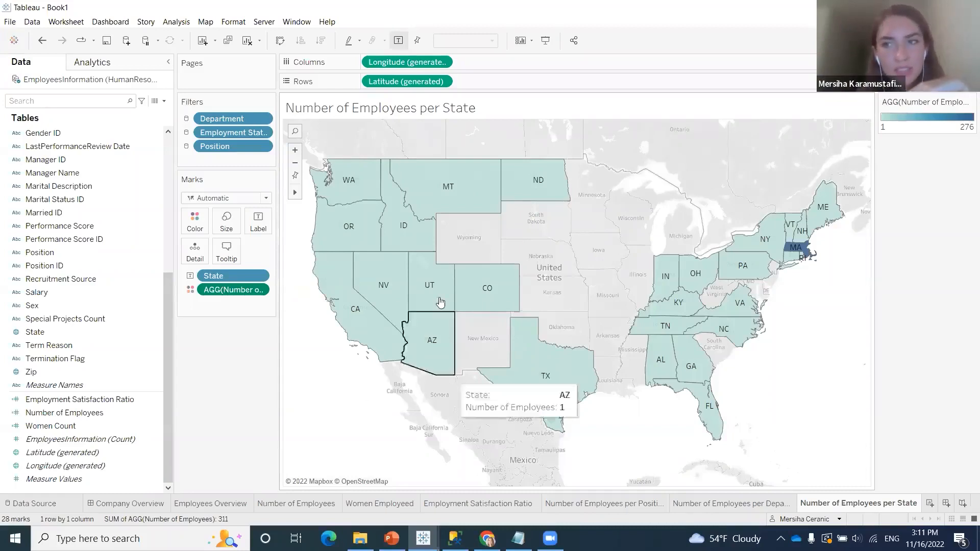
left_click(192, 290)
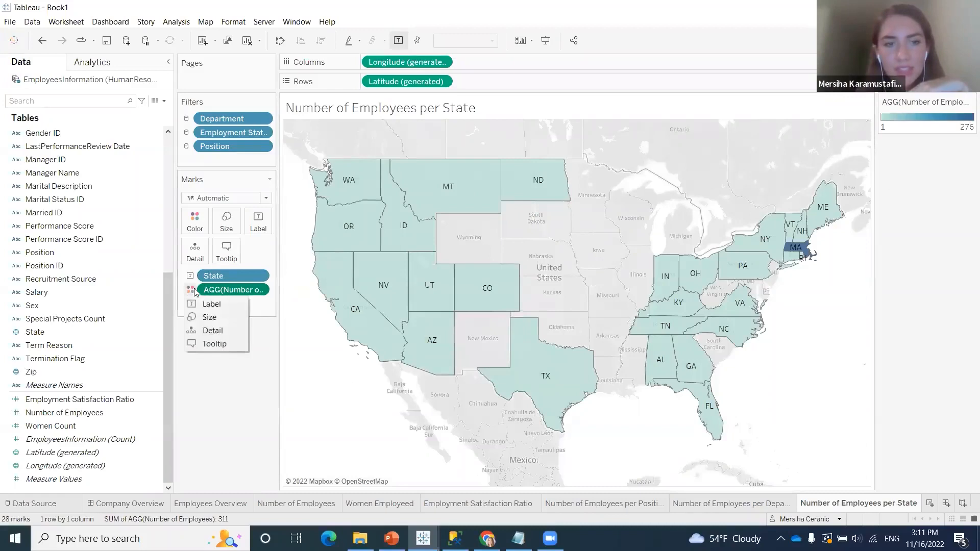
left_click(230, 292)
right_click(229, 290)
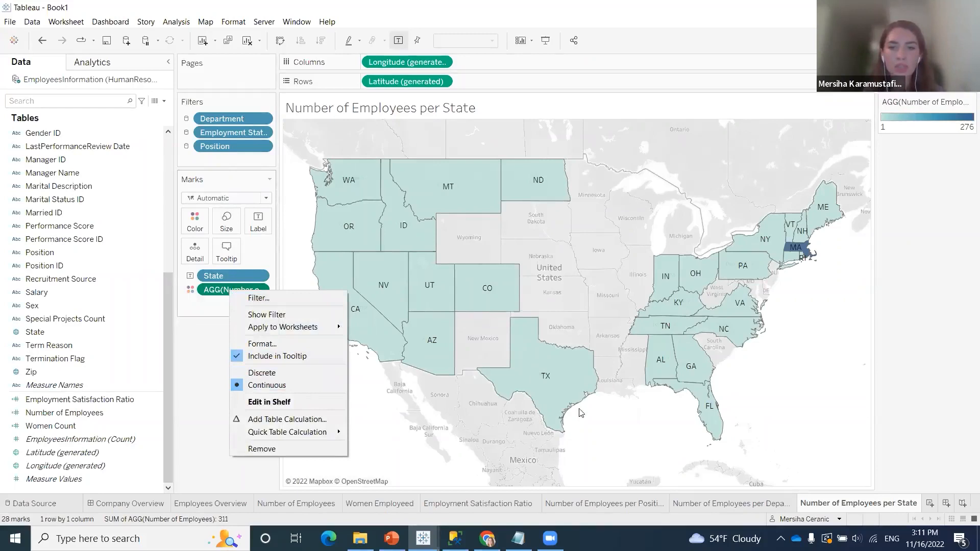
left_click(214, 433)
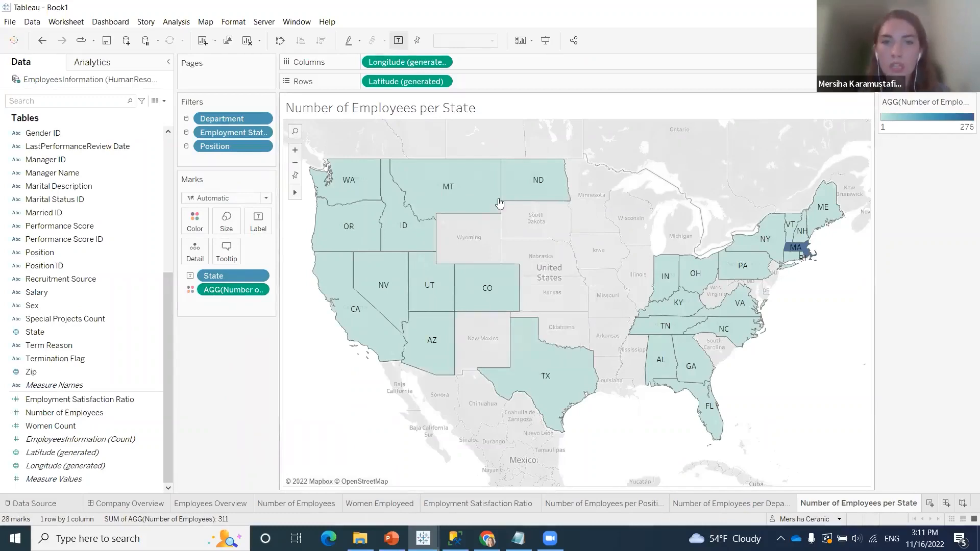
Convert the Number of Employees color measure to discrete so each employee count gets its own color
mouse_move(803, 251)
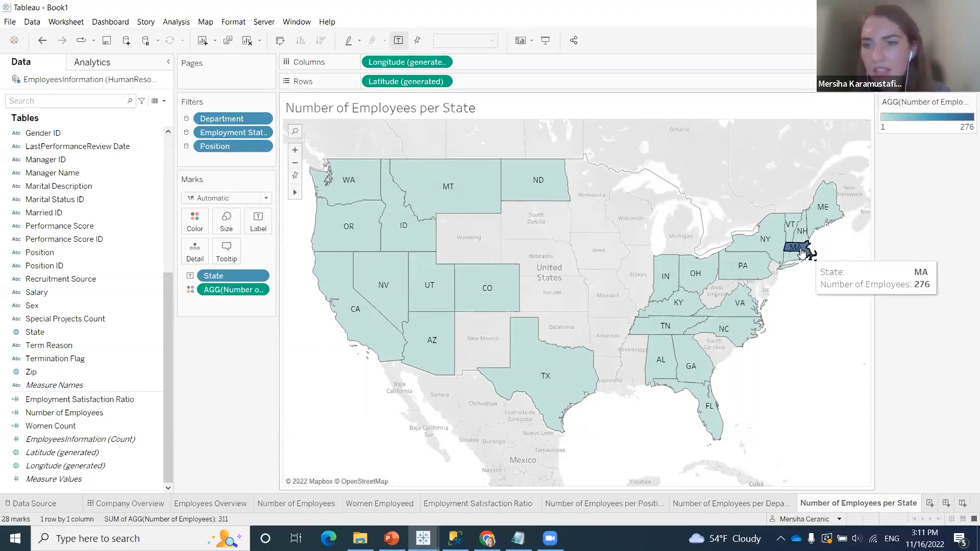
mouse_move(798, 226)
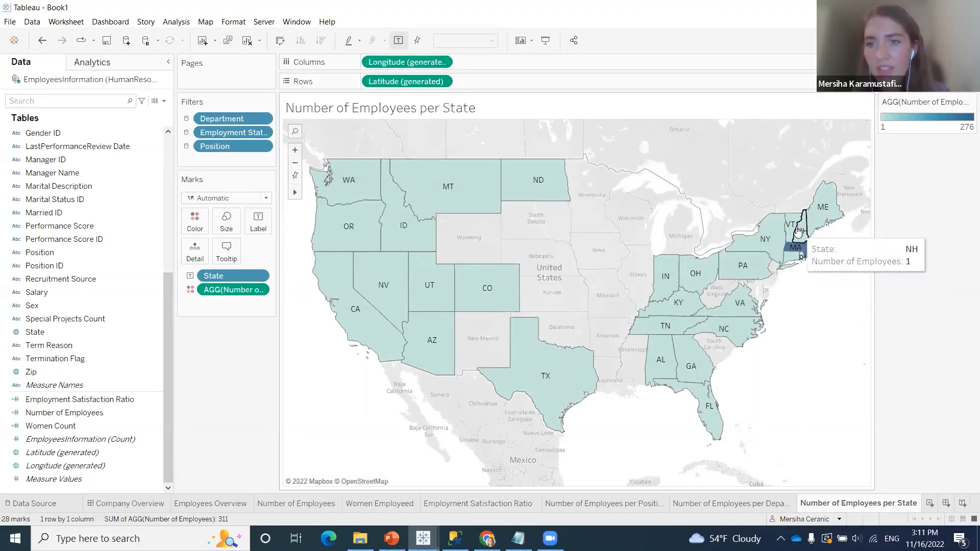
mouse_move(775, 237)
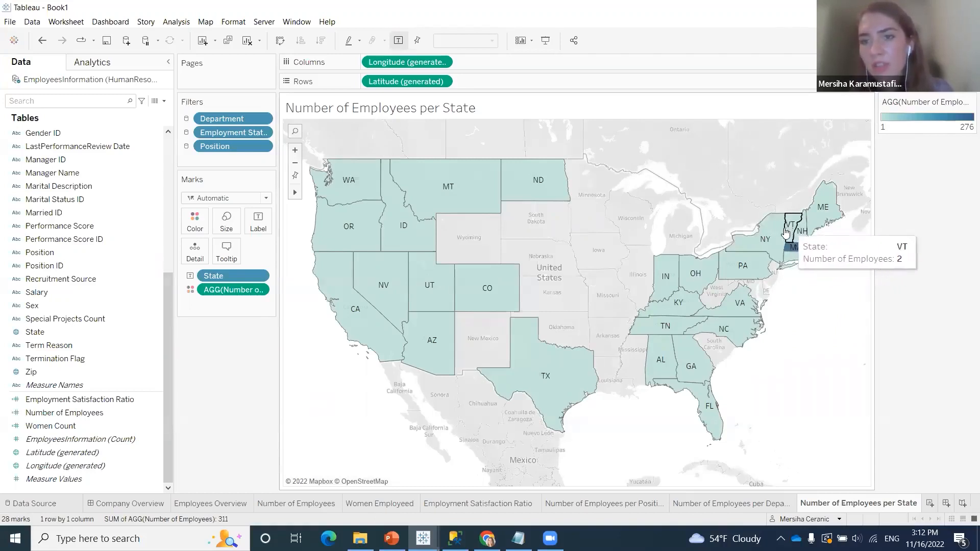
right_click(236, 291)
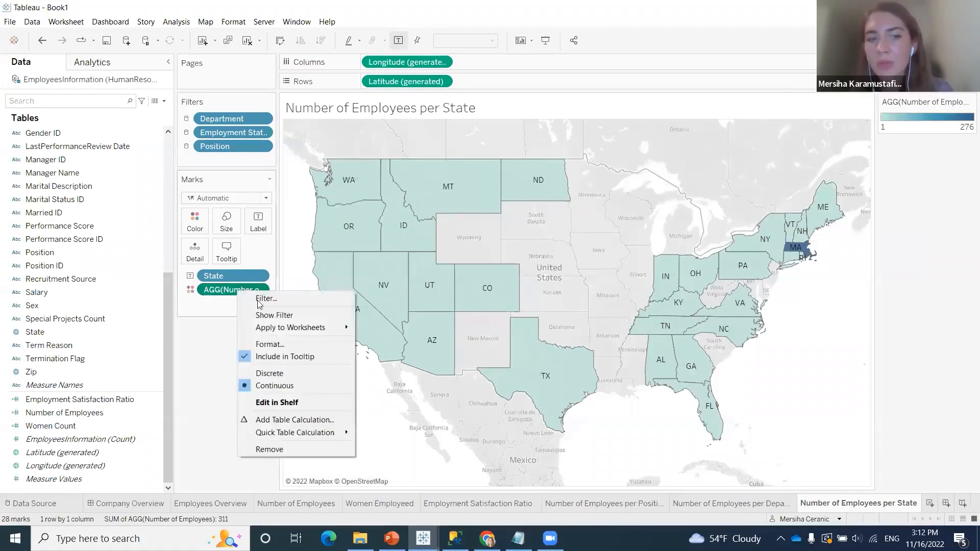
left_click(282, 374)
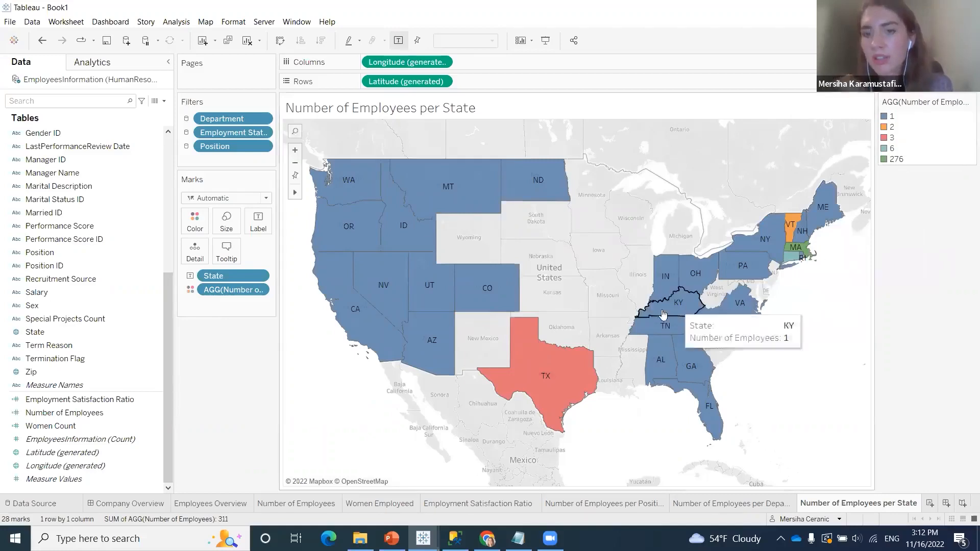
Examine the employee counts of individual states across the colored map
mouse_move(559, 374)
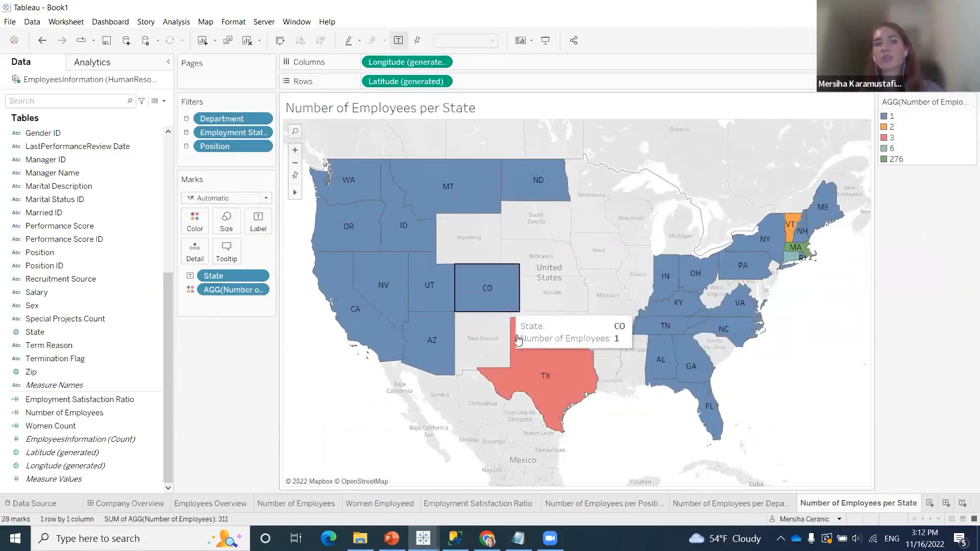
mouse_move(433, 215)
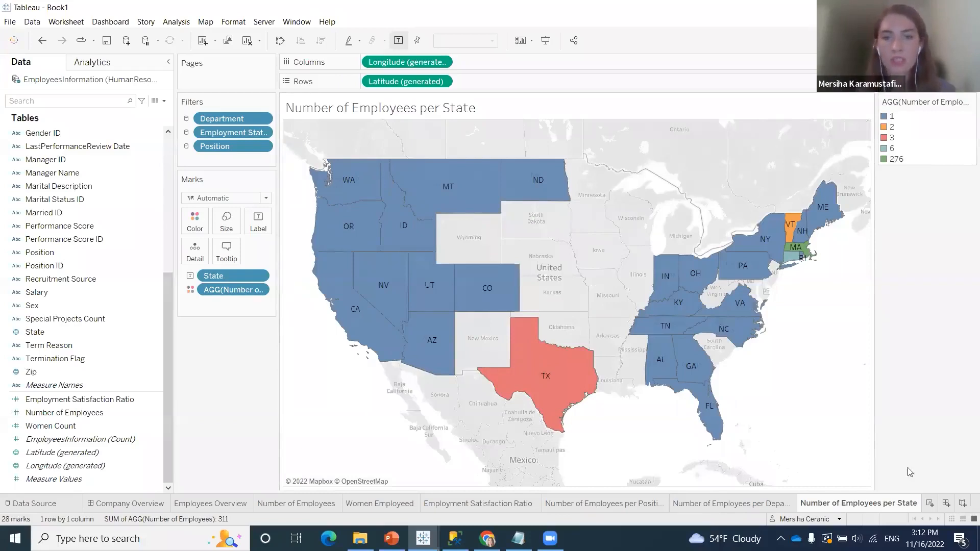
mouse_move(674, 288)
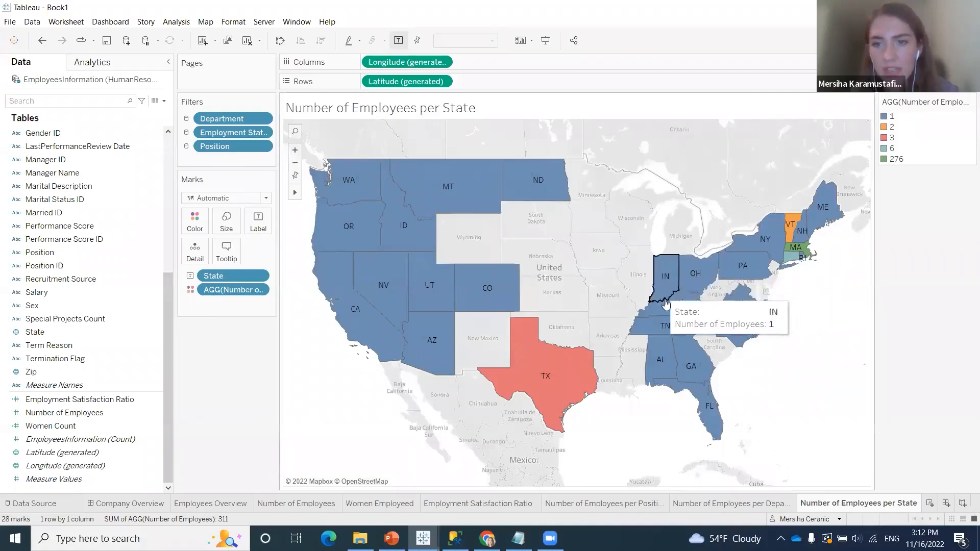
mouse_move(706, 415)
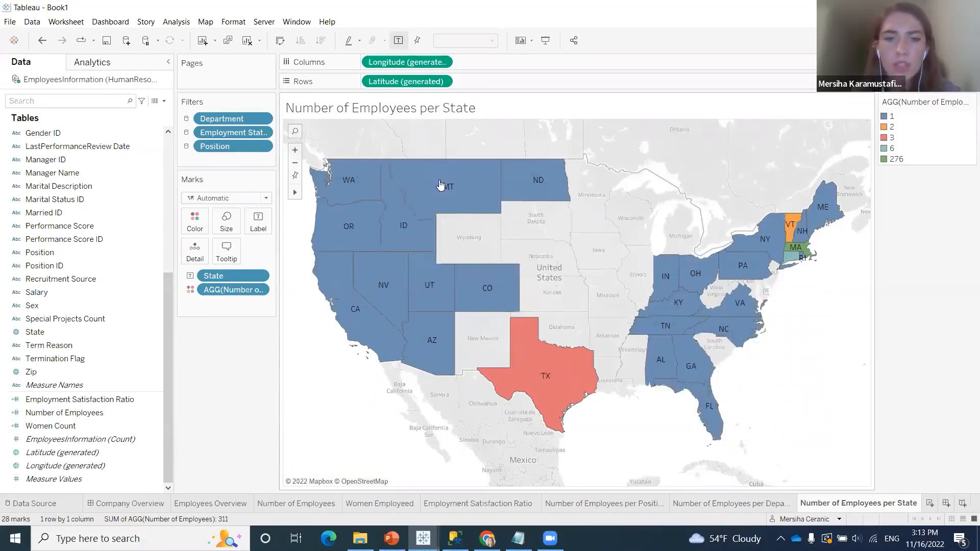
mouse_move(376, 191)
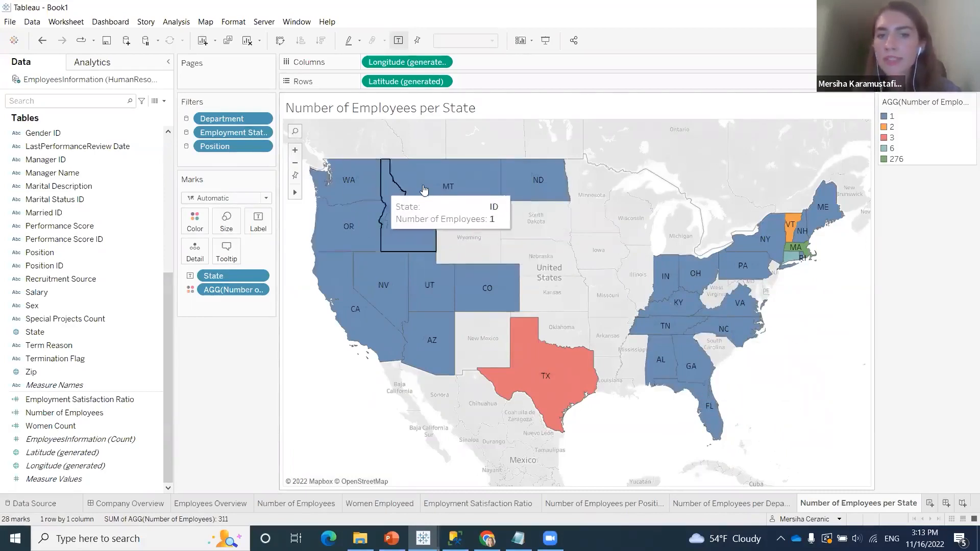
mouse_move(424, 190)
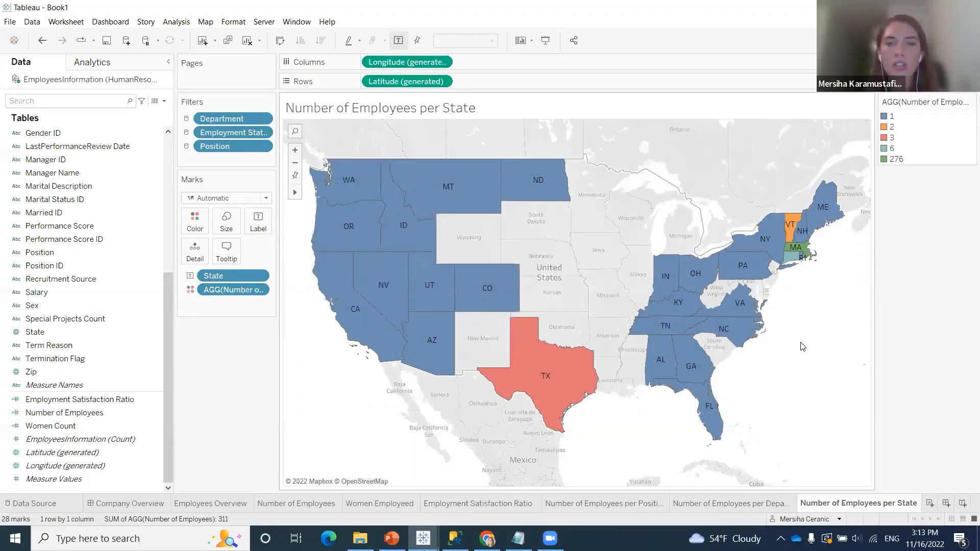
mouse_move(690, 346)
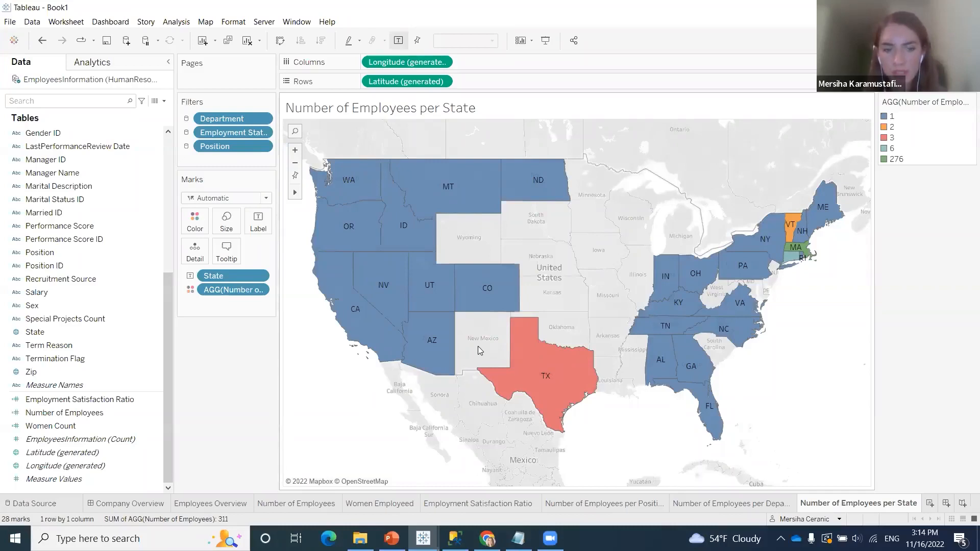
left_click(931, 506)
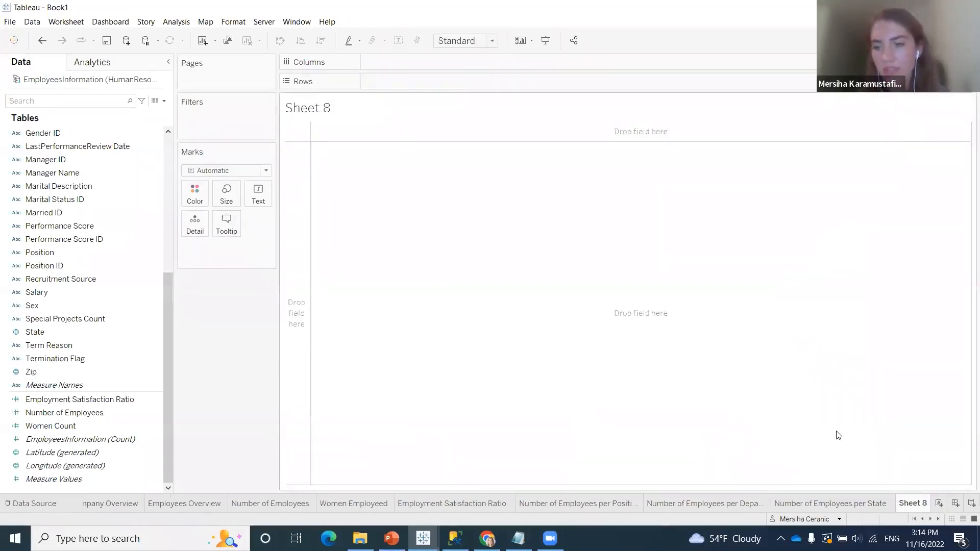
right_click(915, 503)
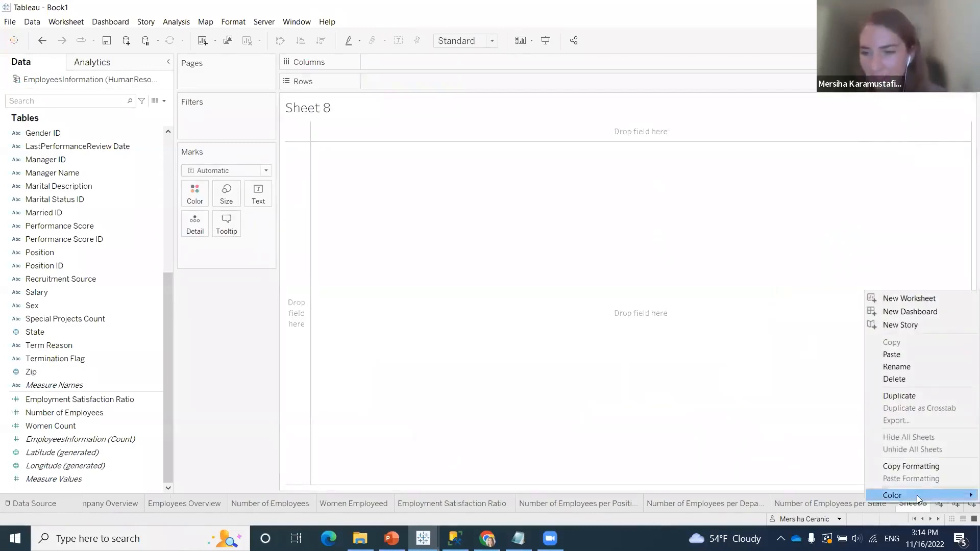
left_click(943, 384)
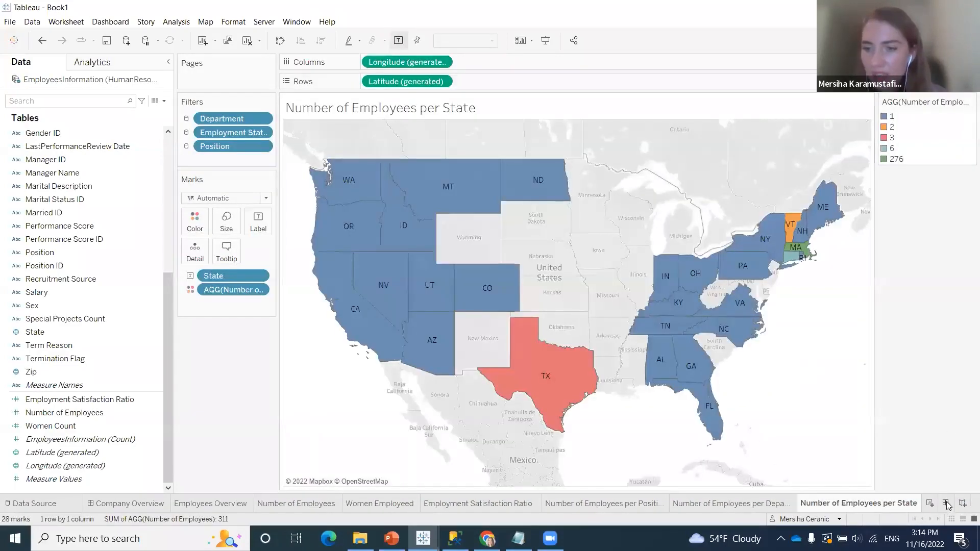
Create a new dashboard and add the Number of Employees per Position, per Department and per State sheets
left_click(955, 504)
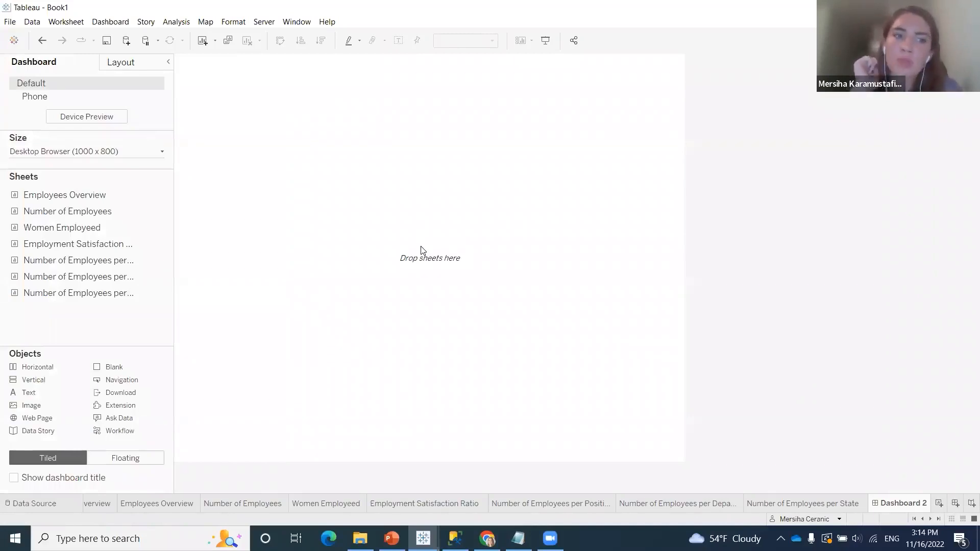
right_click(113, 263)
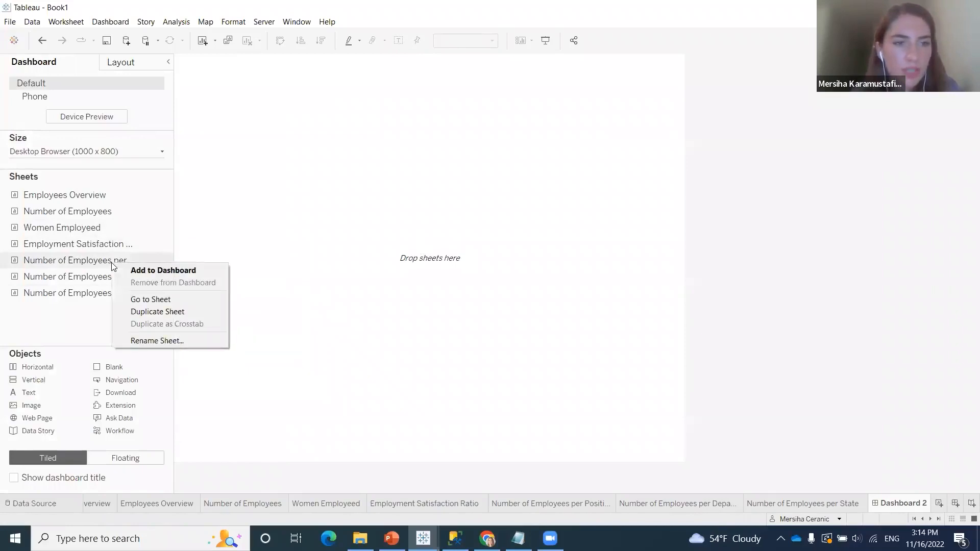
left_click(155, 272)
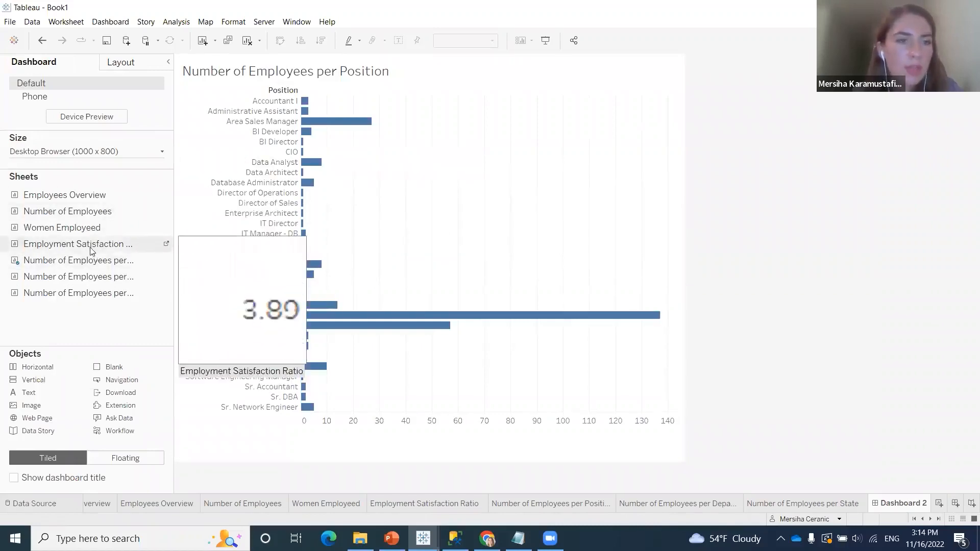
right_click(108, 278)
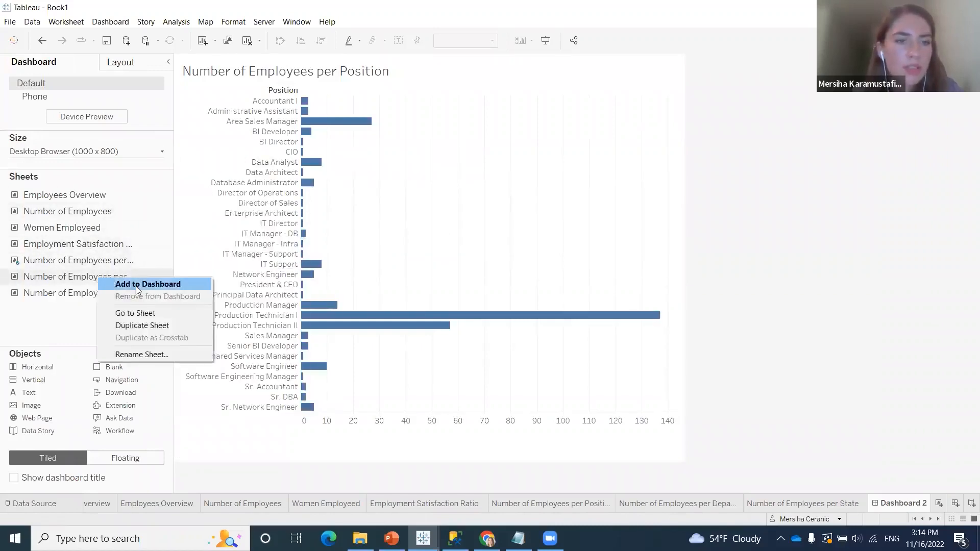
left_click(149, 286)
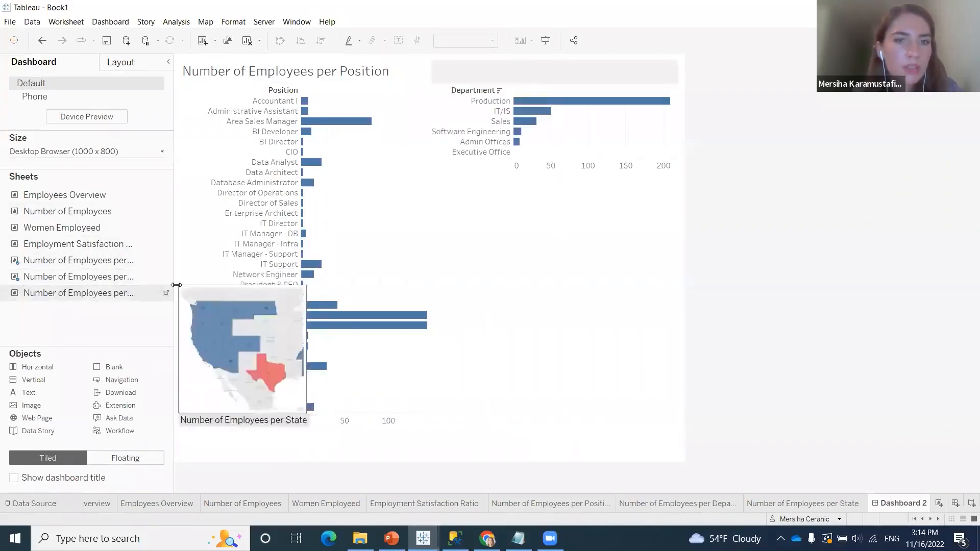
right_click(100, 297)
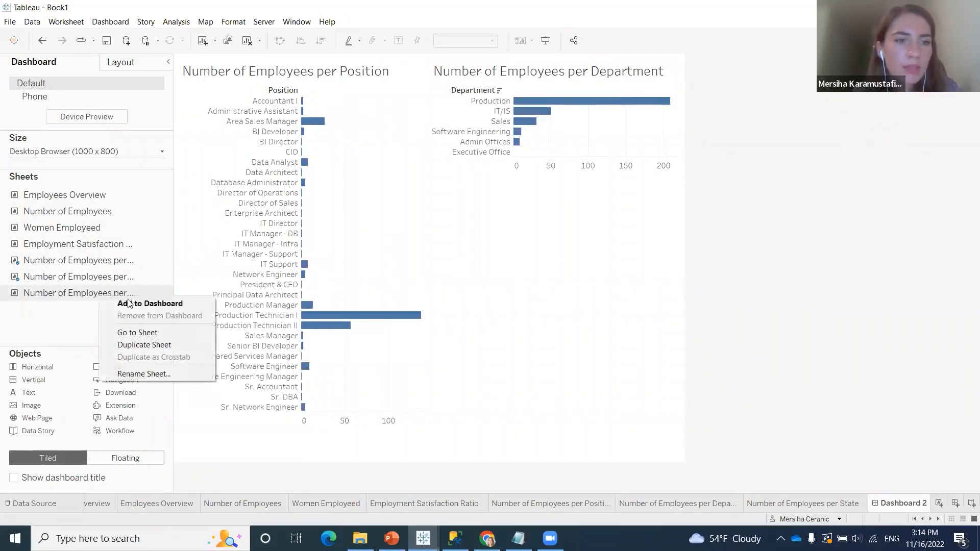
left_click(138, 307)
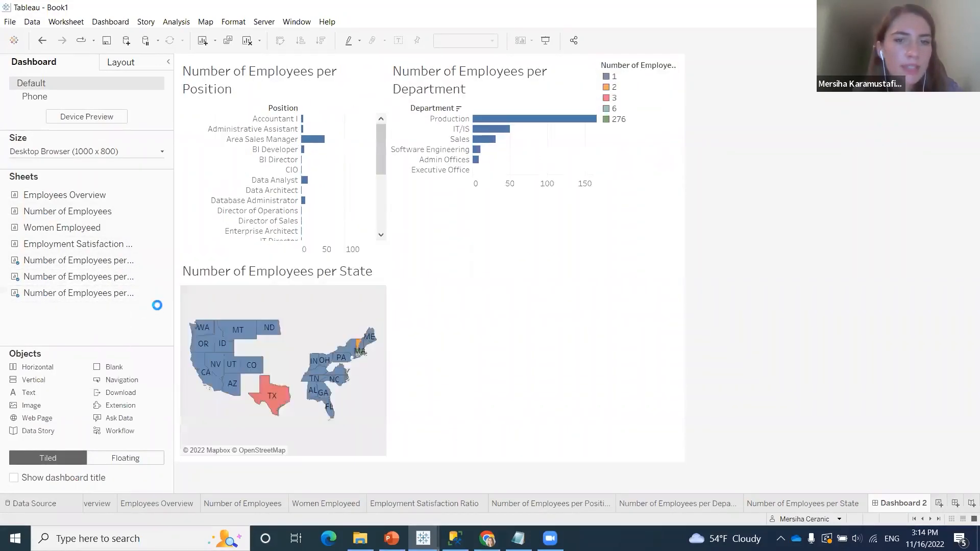
Move the Number of Employees per State map beneath the department chart, beside the position chart
left_click(355, 314)
left_click_drag(282, 258, 505, 287)
left_click_drag(568, 309, 499, 349)
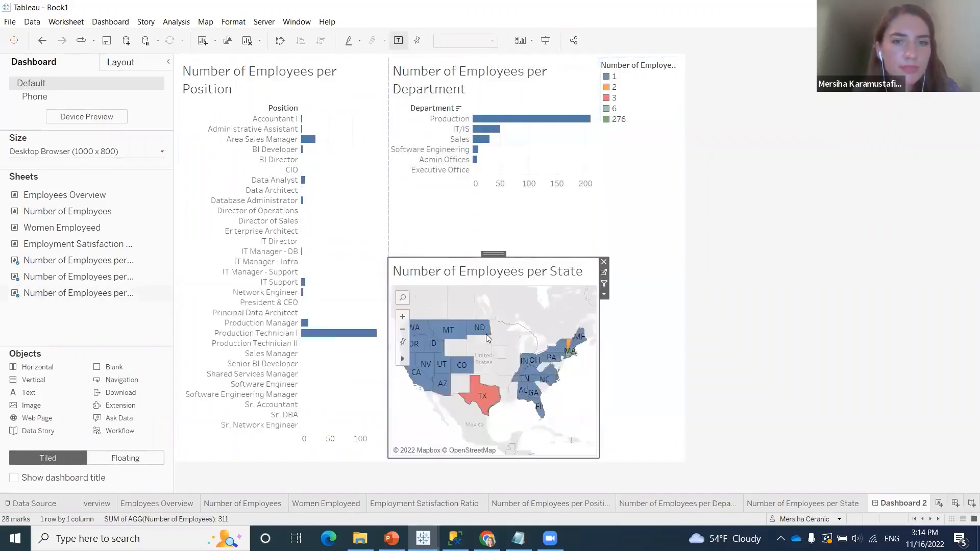
Move the Number of Employees legend beneath the state map, and enlarge the map by shortening the department chart and narrowing the position chart
left_click_drag(644, 55, 526, 436)
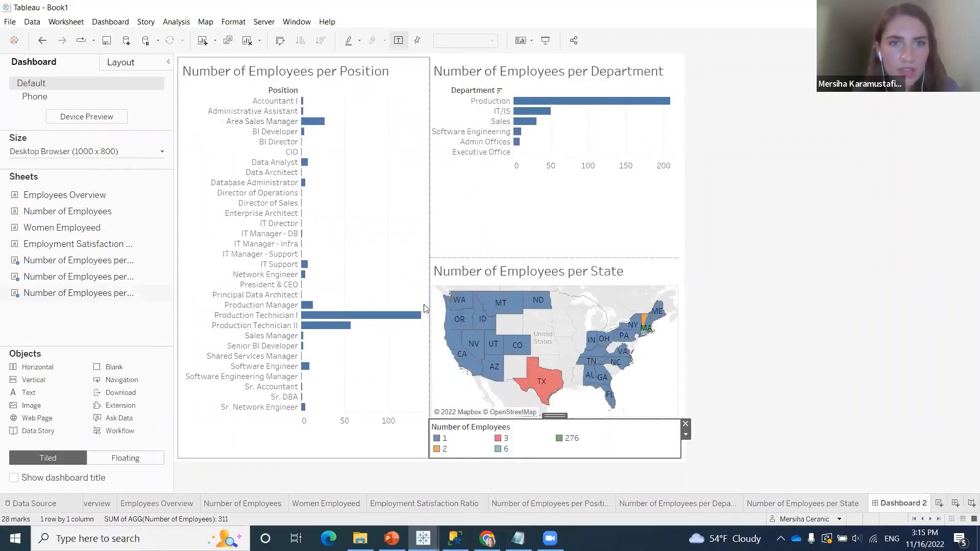
left_click_drag(561, 258, 564, 204)
left_click_drag(430, 202, 406, 204)
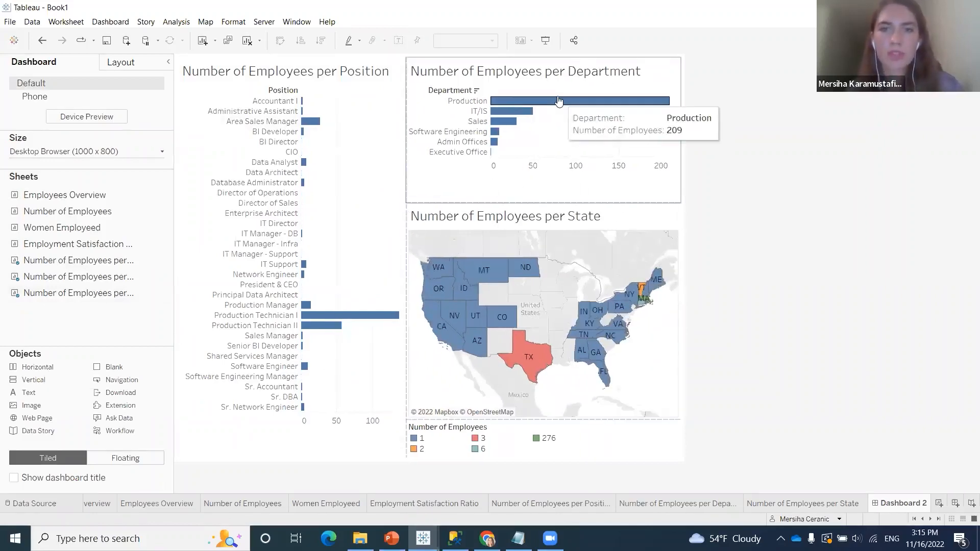
Set the title alignment of the Number of Employees legend to Center
mouse_move(503, 125)
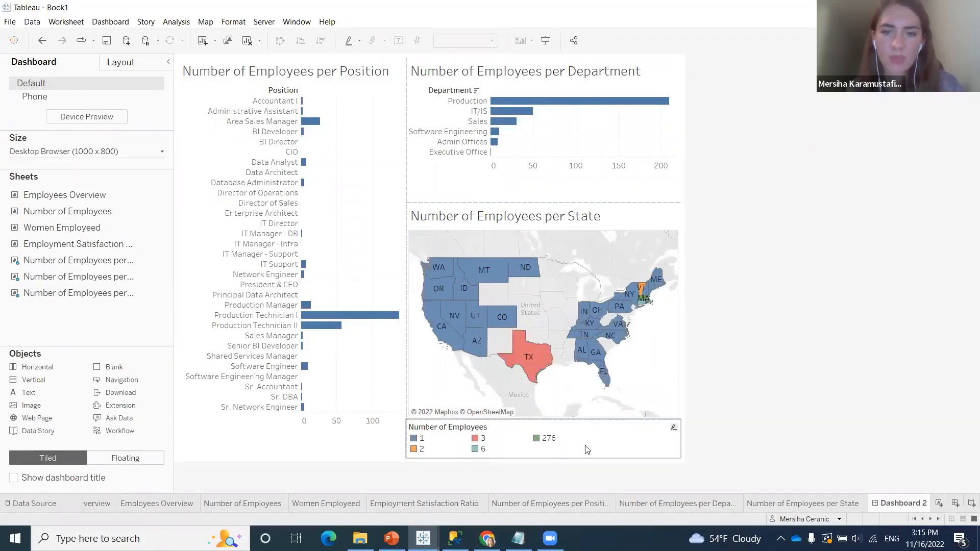
right_click(618, 442)
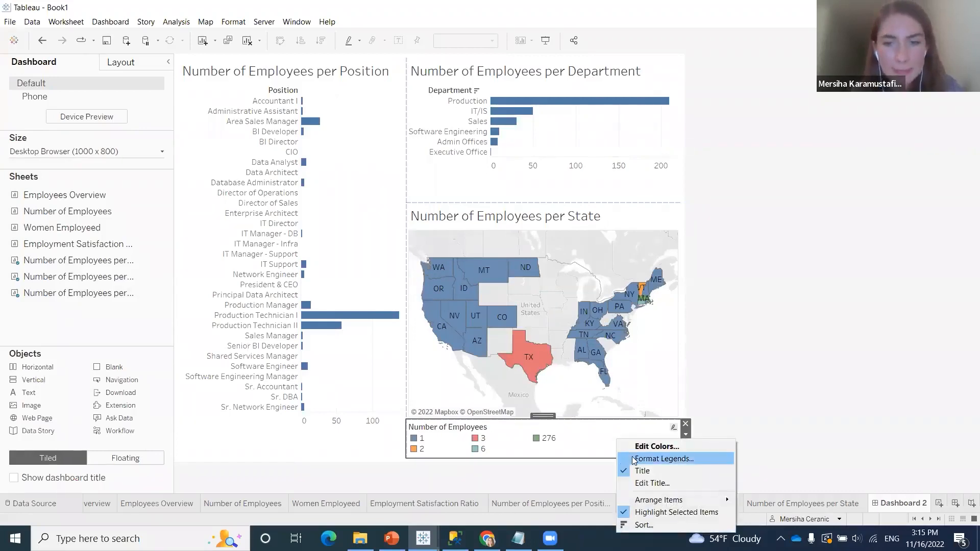
left_click(631, 457)
left_click(138, 120)
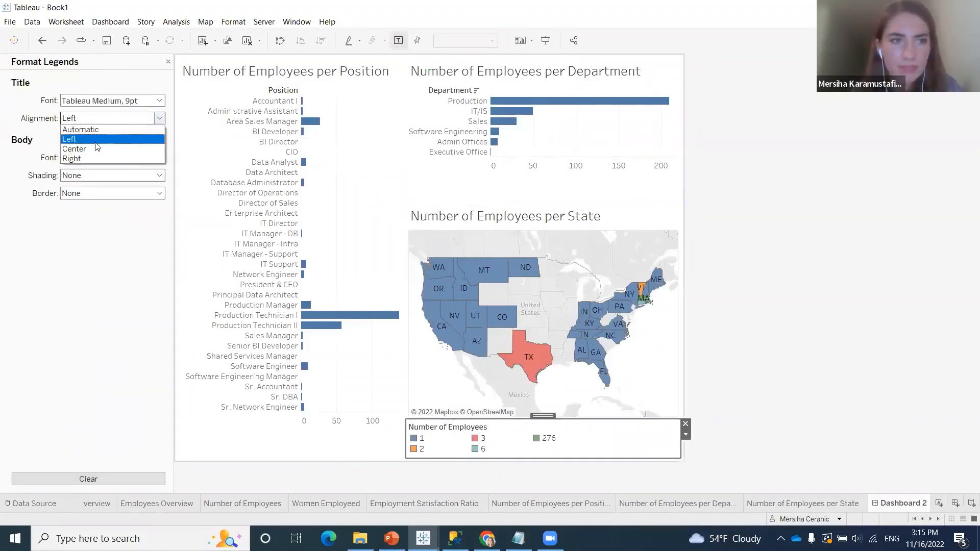
left_click(110, 147)
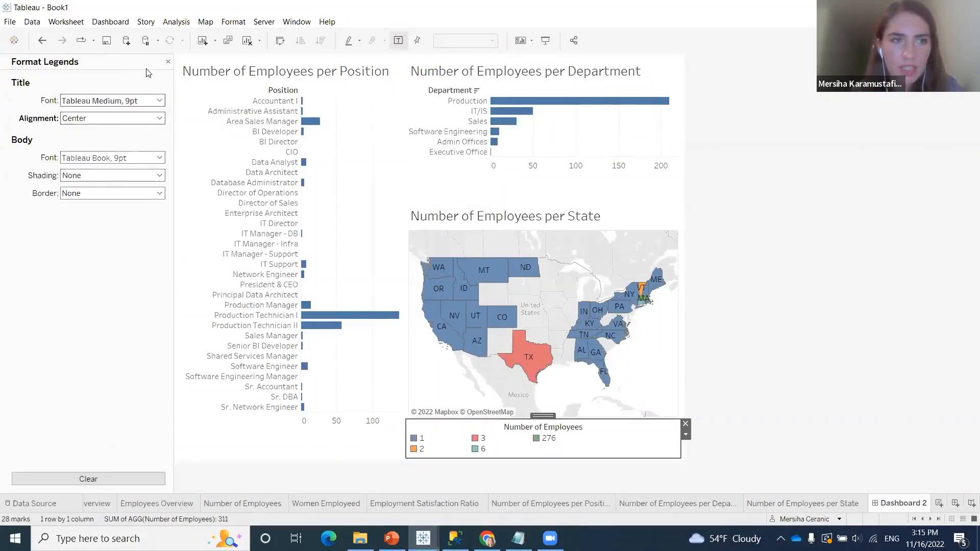
Remove the title text of the Number of Employees legend beneath the state map, leaving its title blank
left_click(168, 61)
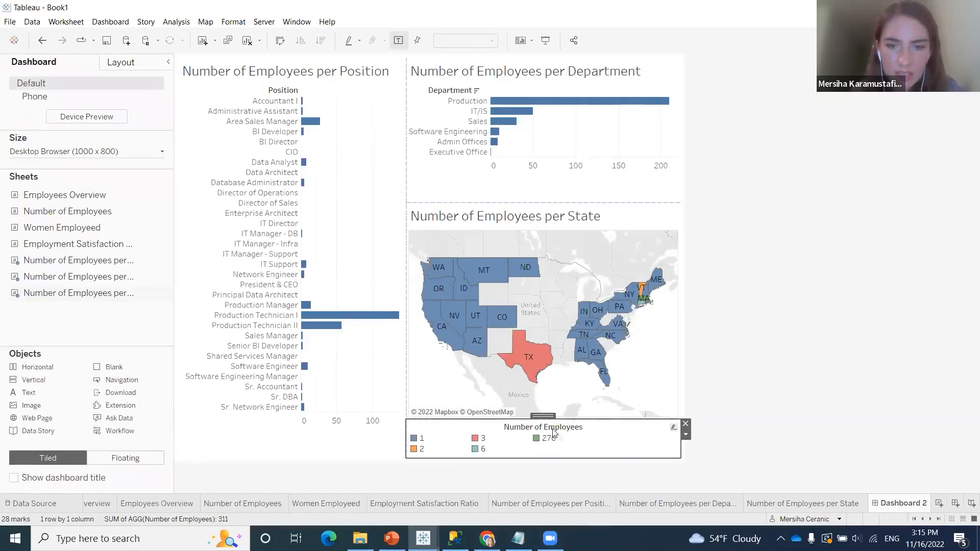
right_click(552, 426)
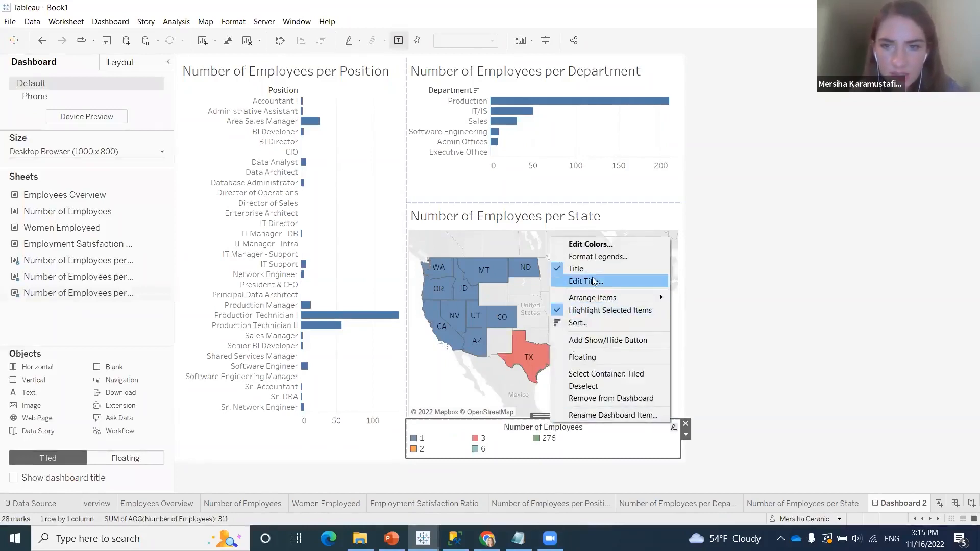
left_click(592, 281)
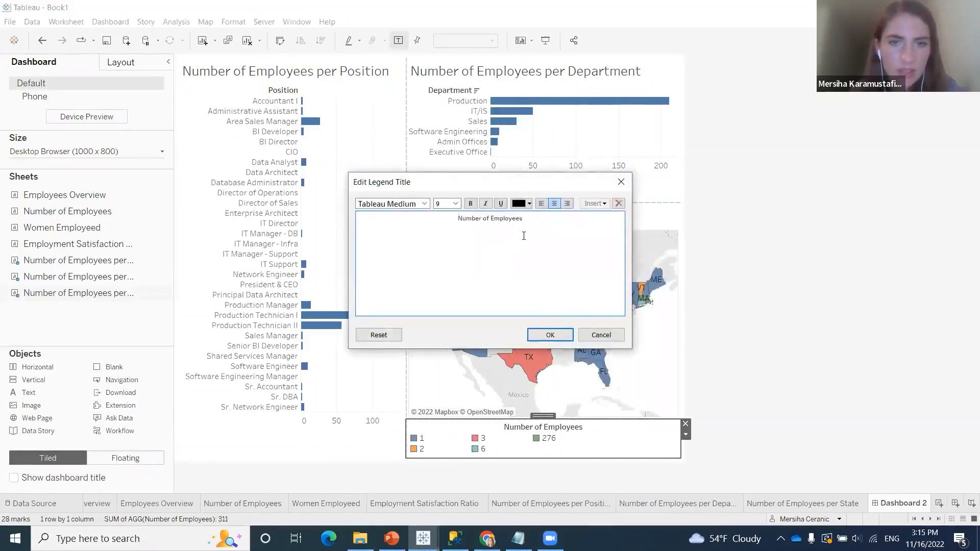
triple_click(509, 220)
key("BackSpace")
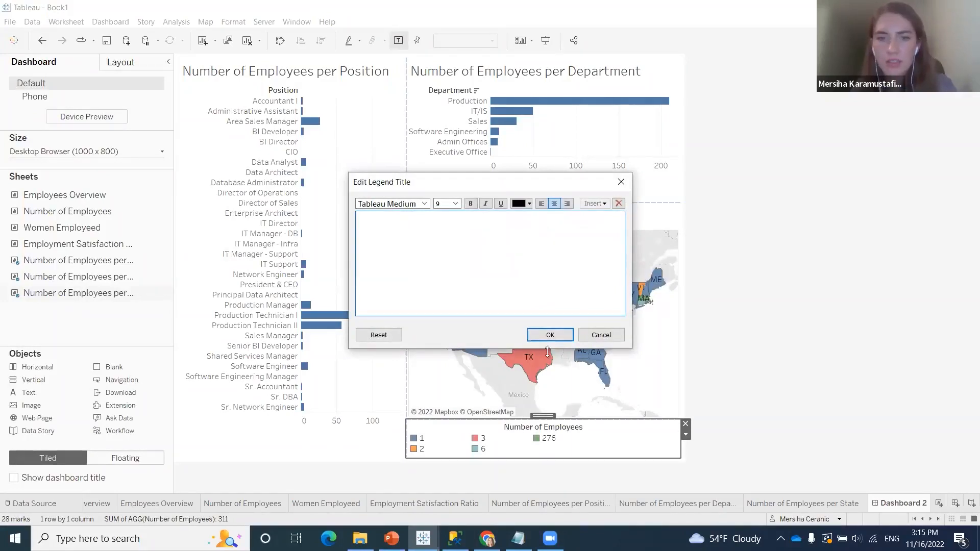
left_click(550, 336)
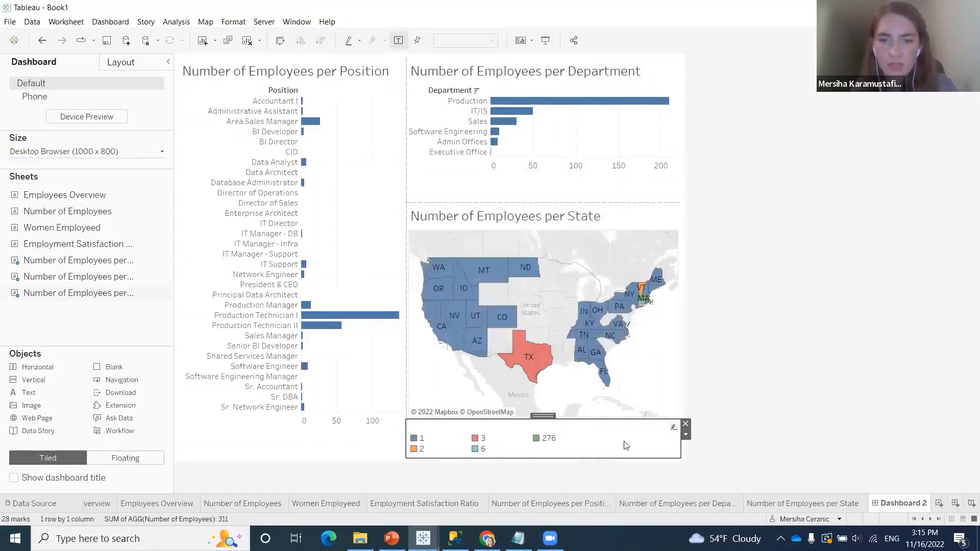
Format the body of the state map's legend with light grey shading and a thin solid border
right_click(580, 444)
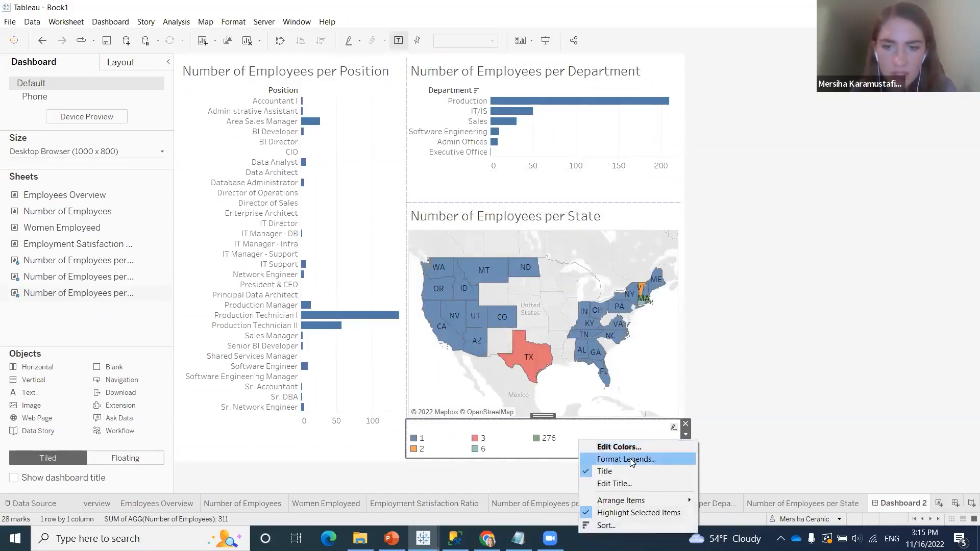
left_click(630, 458)
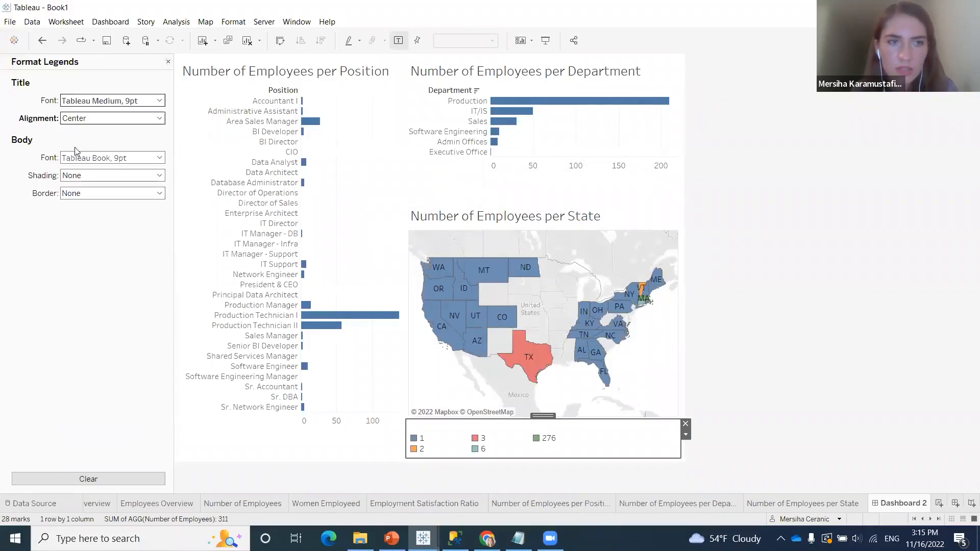
left_click(160, 175)
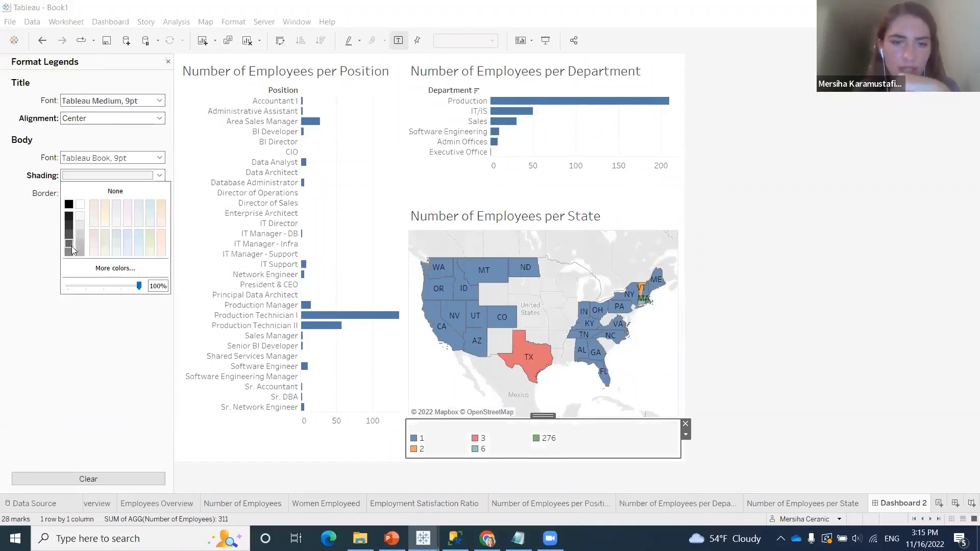
left_click(42, 237)
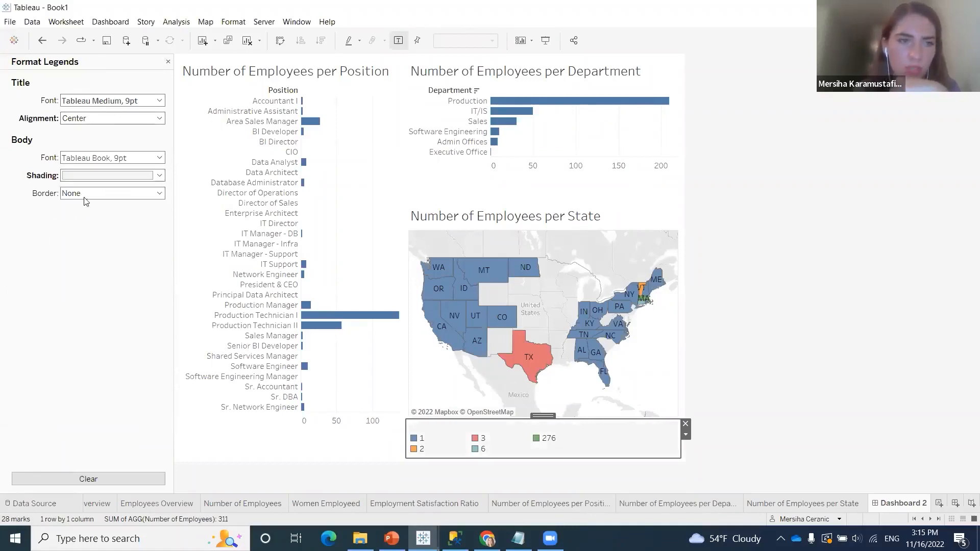
left_click(84, 196)
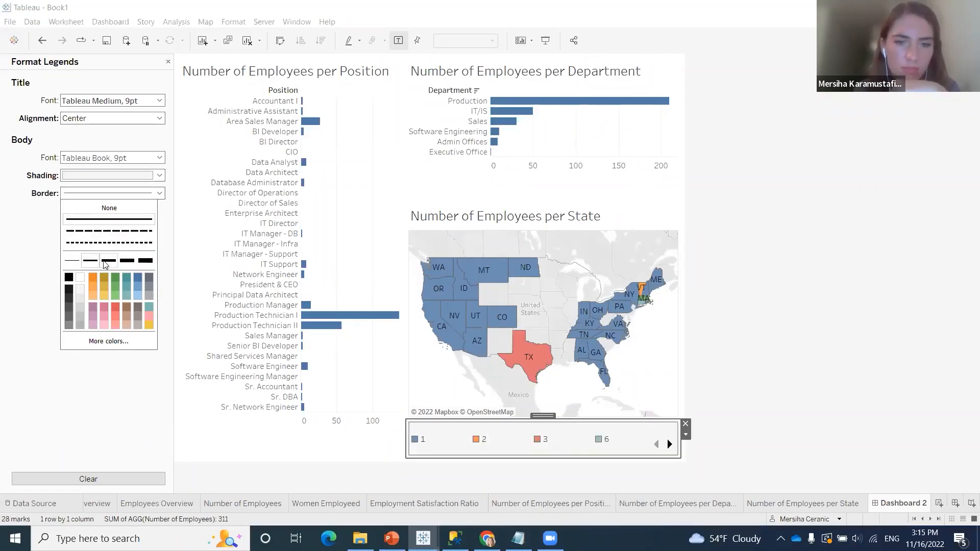
left_click(99, 403)
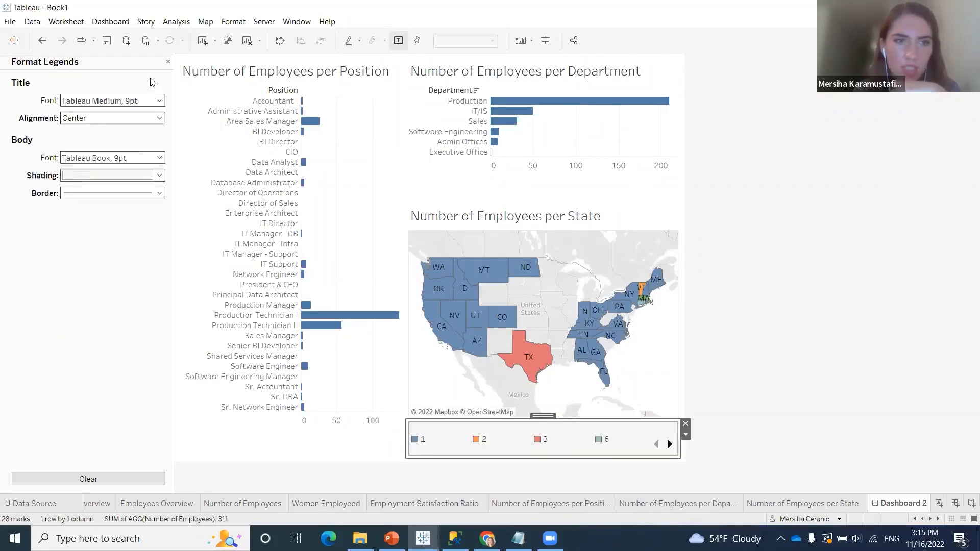
left_click(168, 61)
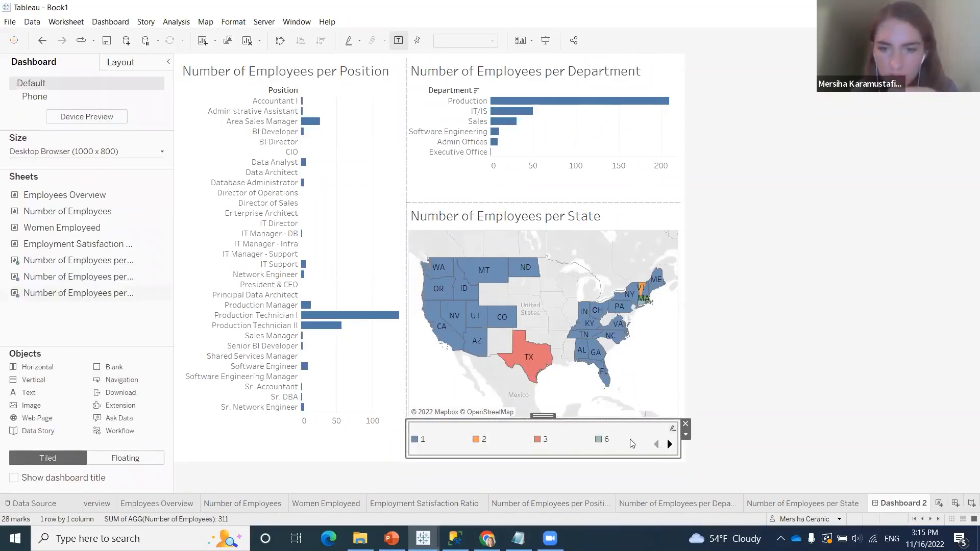
Narrow the item spacing in the state map's legend so all its entries fit in one row
left_click(670, 445)
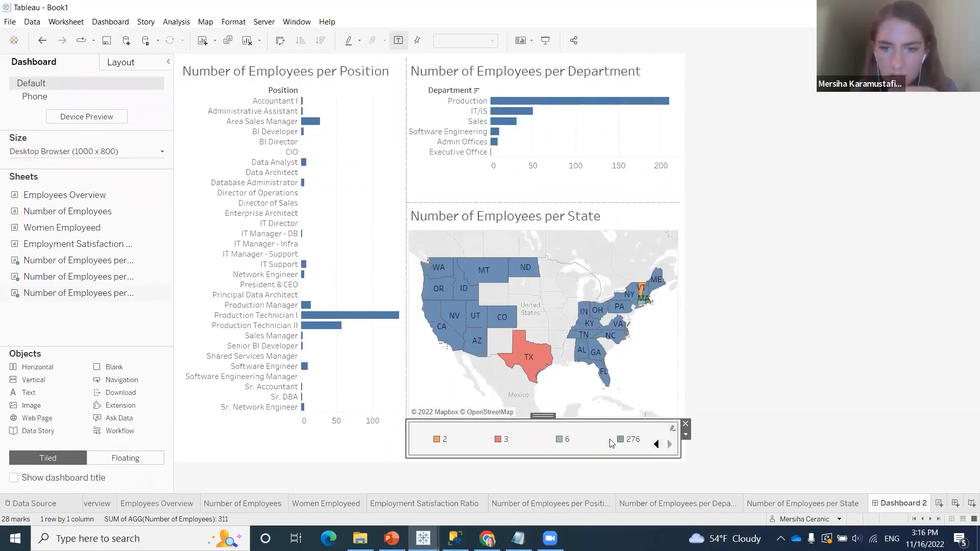
left_click_drag(615, 449, 581, 450)
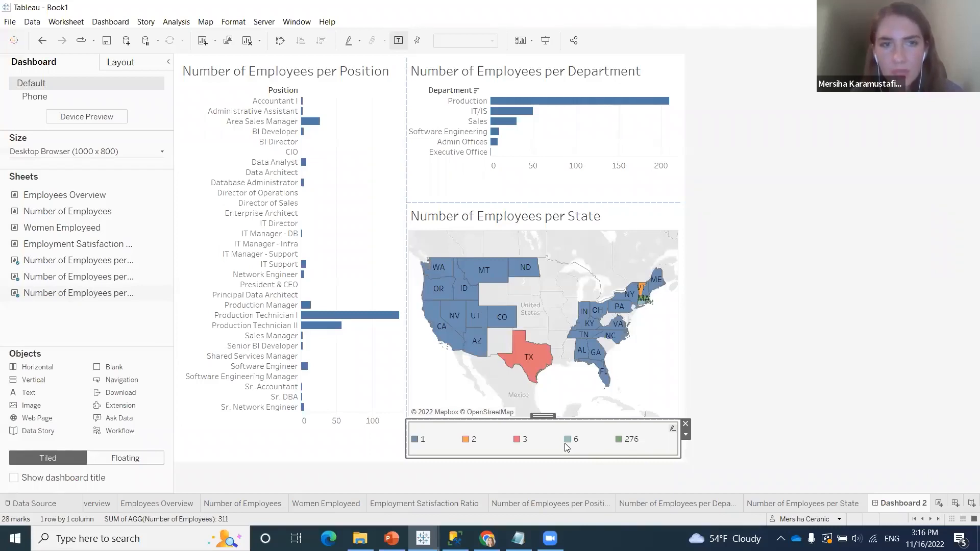
mouse_move(295, 124)
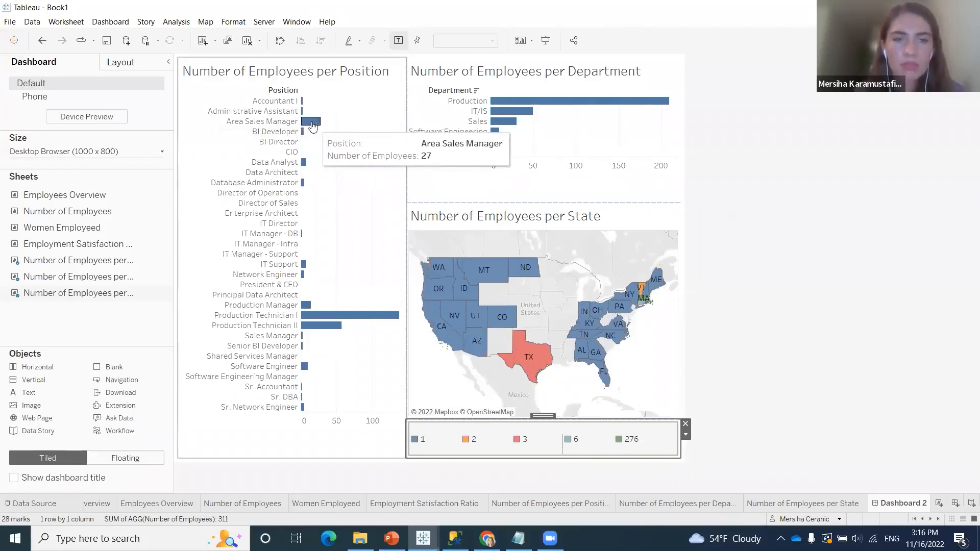
mouse_move(301, 143)
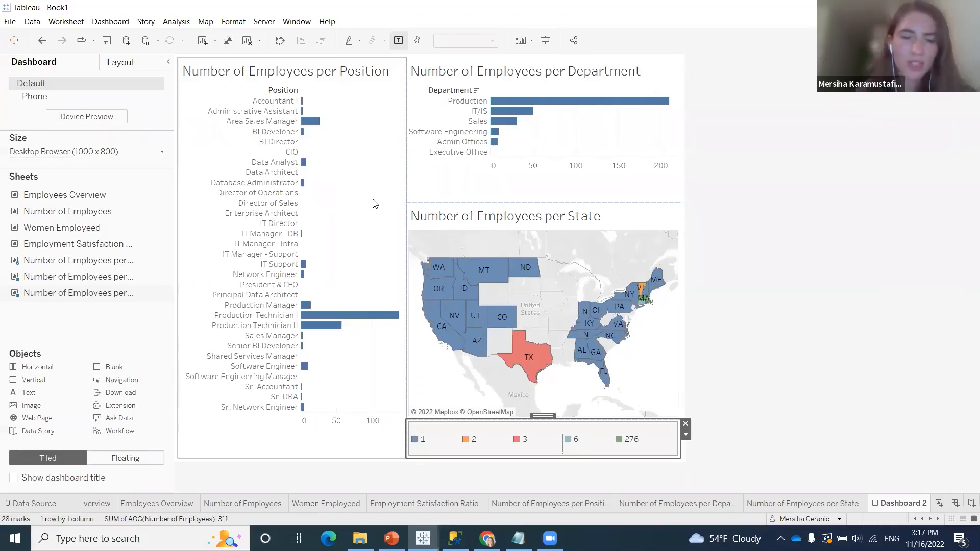
left_click(729, 253)
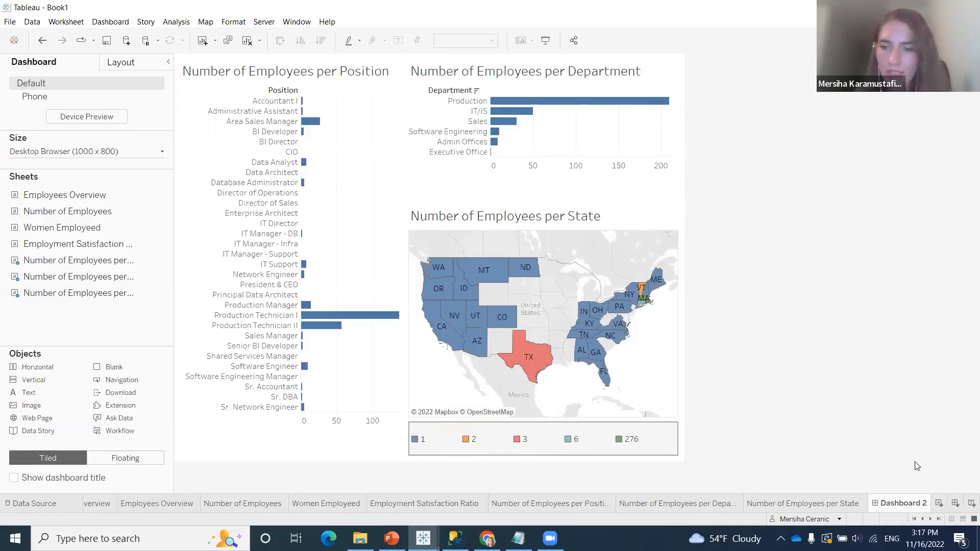
Rename Dashboard 2 as Company Numbers
right_click(906, 505)
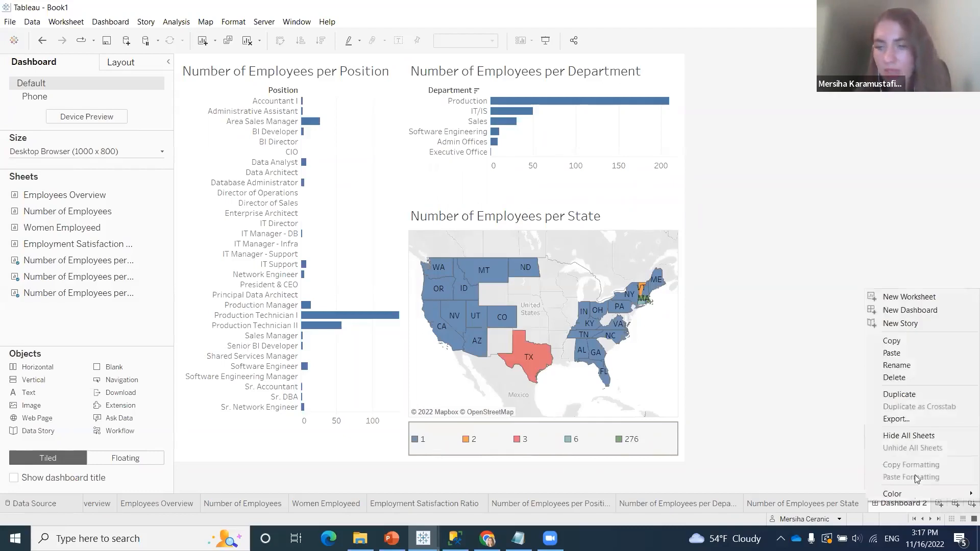
left_click(940, 369)
type("Com")
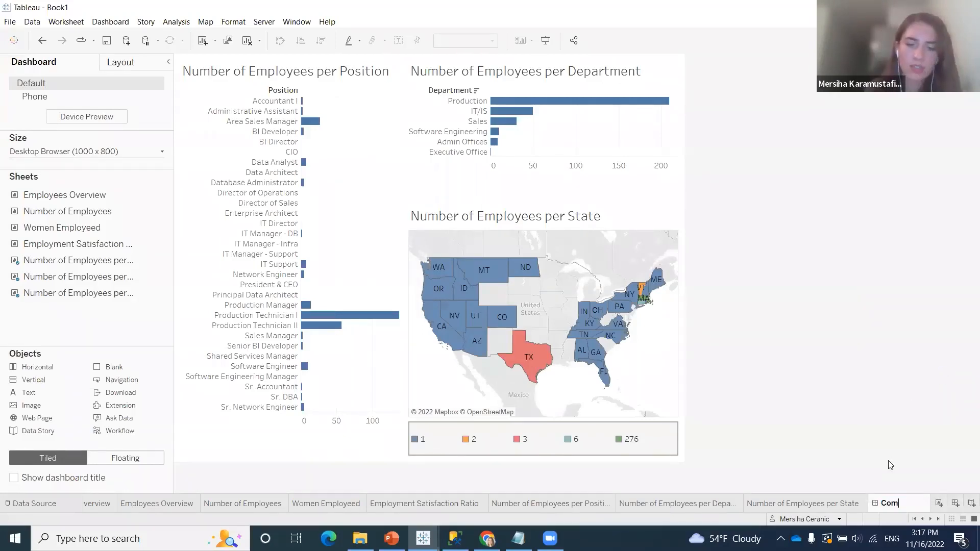
type("pany Numbers")
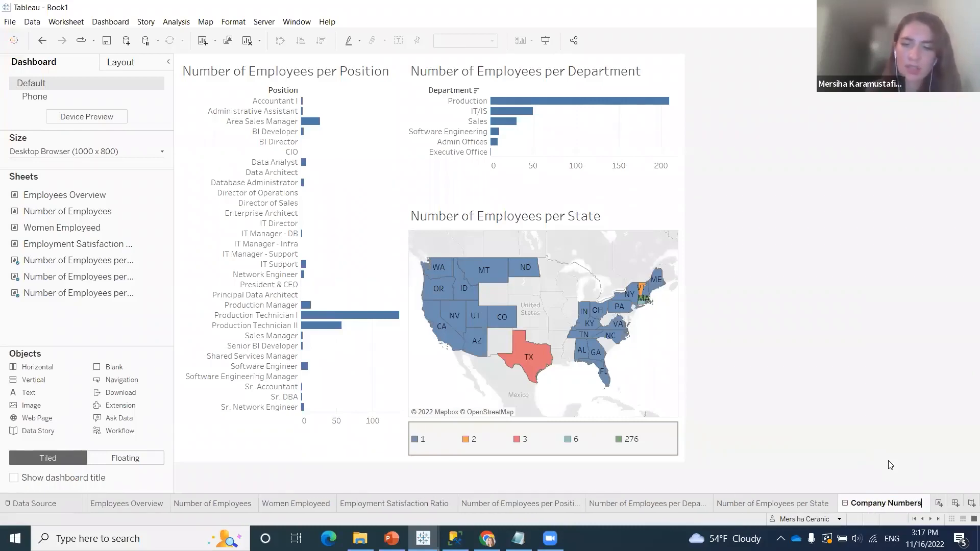
key("Return")
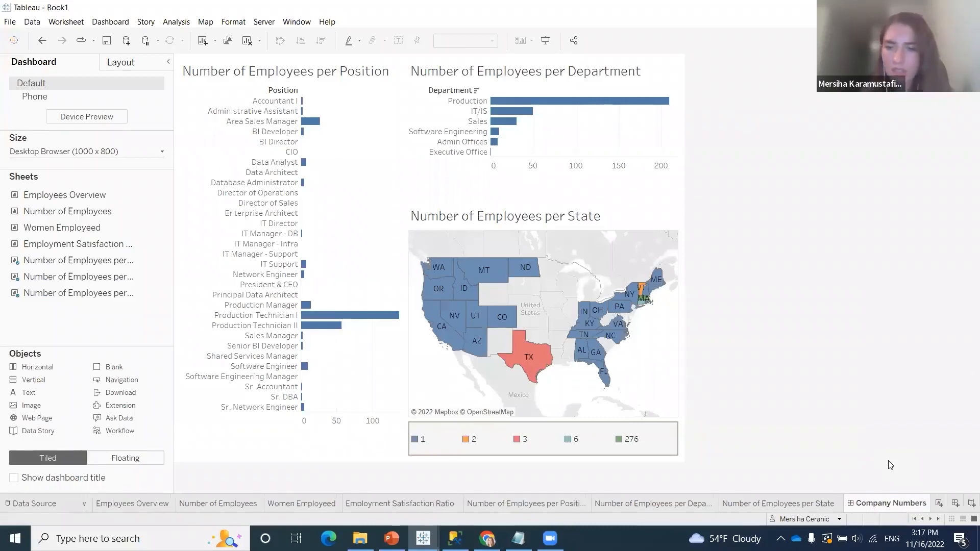
Move the Company Numbers dashboard directly after Company Overview in the sheet order
left_click_drag(882, 503, 101, 505)
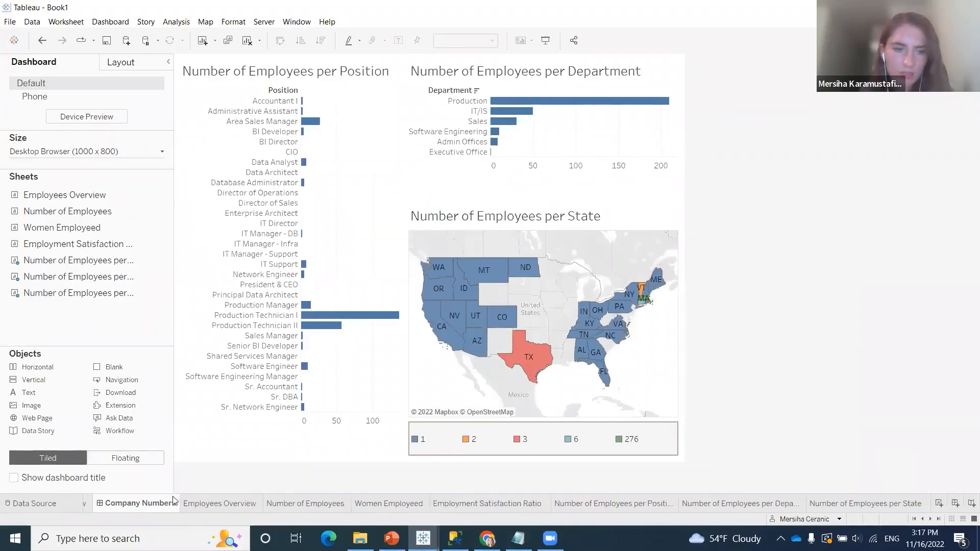
left_click(914, 519)
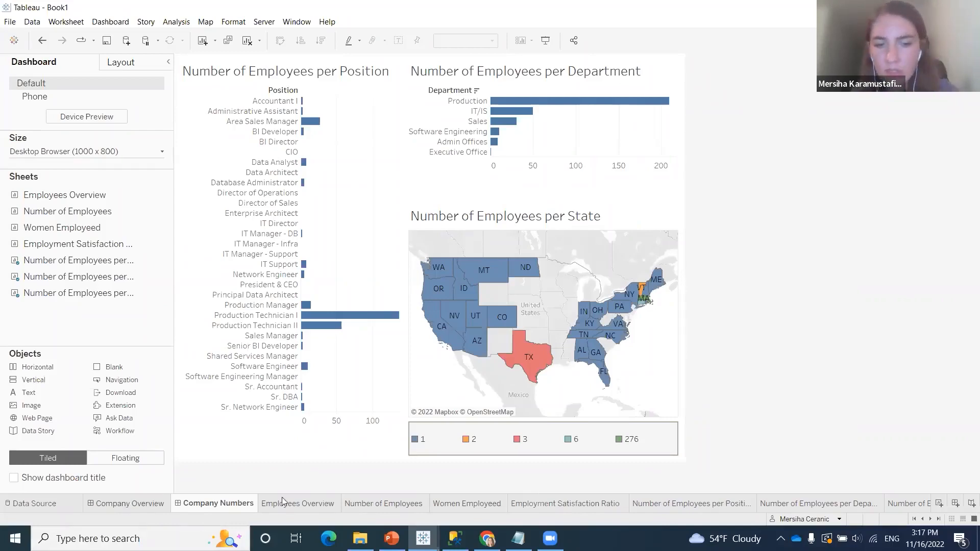
left_click(937, 520)
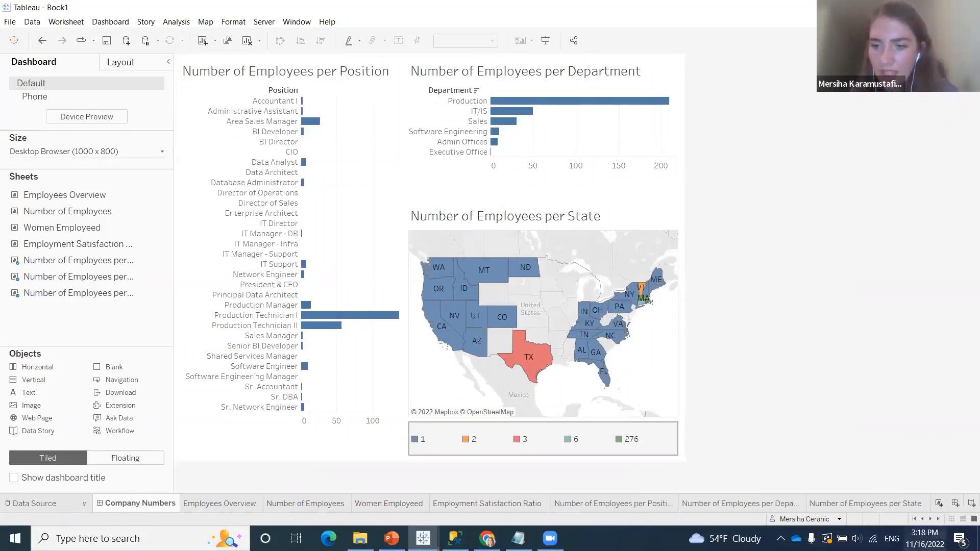
Create a new worksheet and place the Dateof Hire field on Rows
left_click(940, 503)
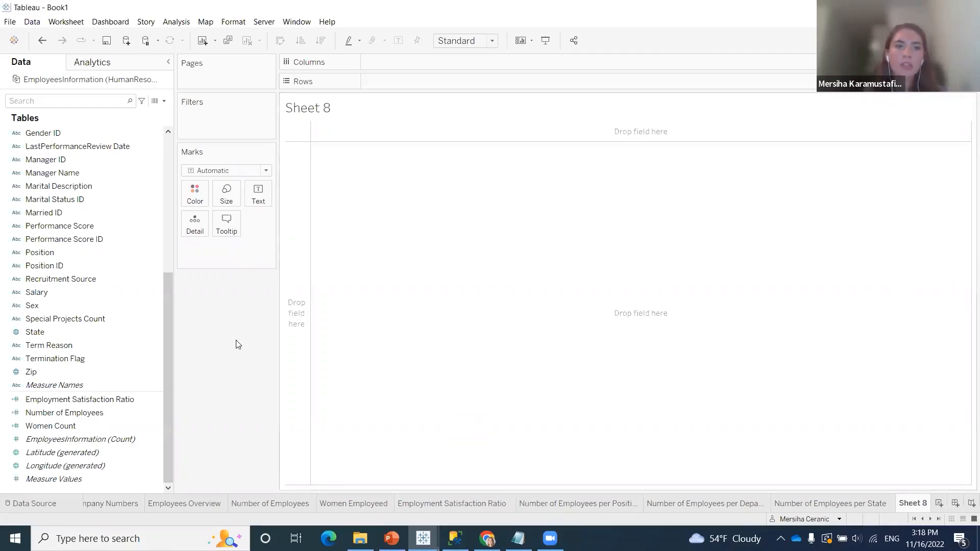
left_click_drag(165, 323, 184, 182)
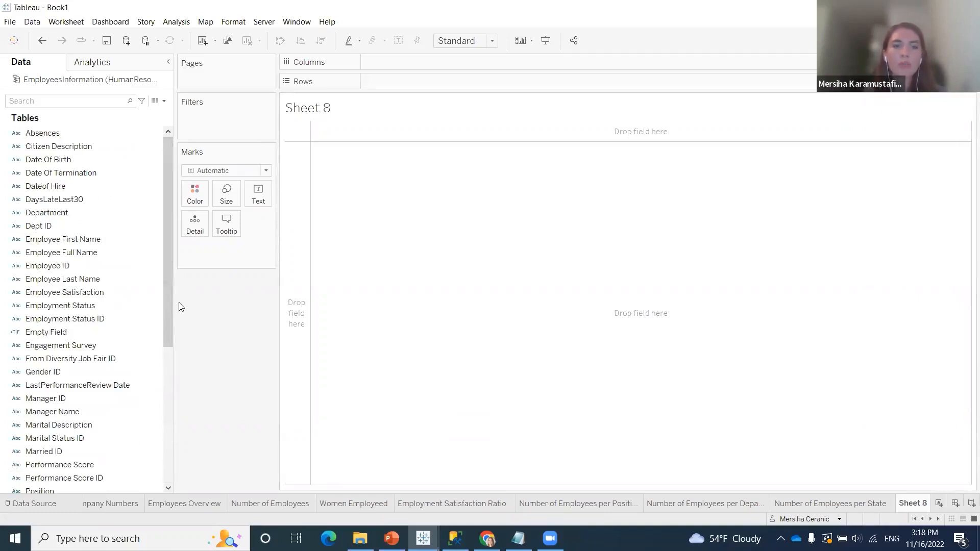
scroll(170, 327, "down", 6)
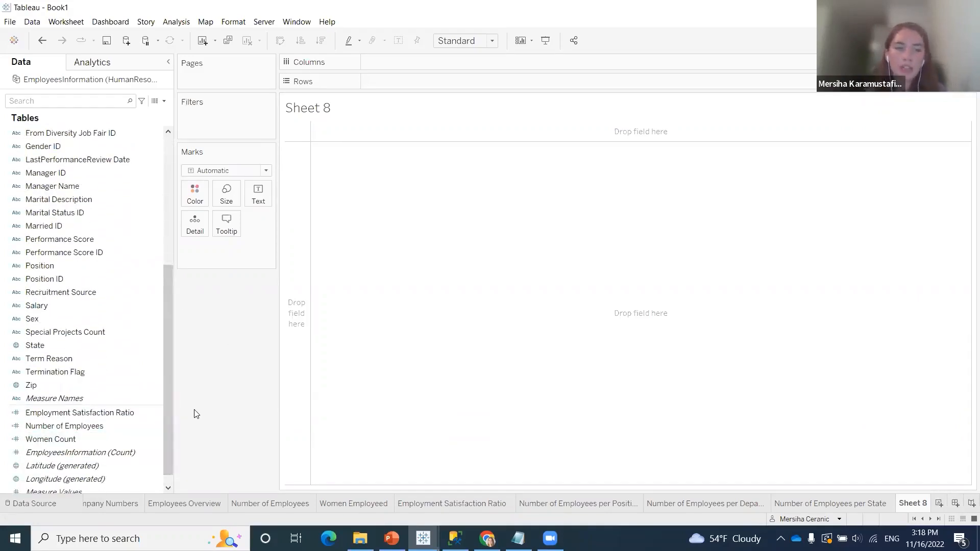
left_click(98, 426)
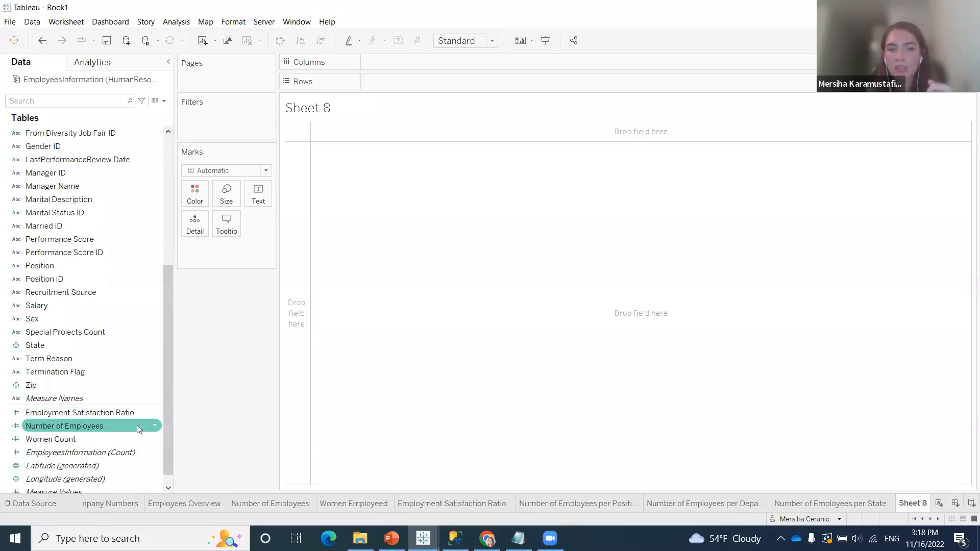
left_click(193, 421)
scroll(119, 332, "up", 6)
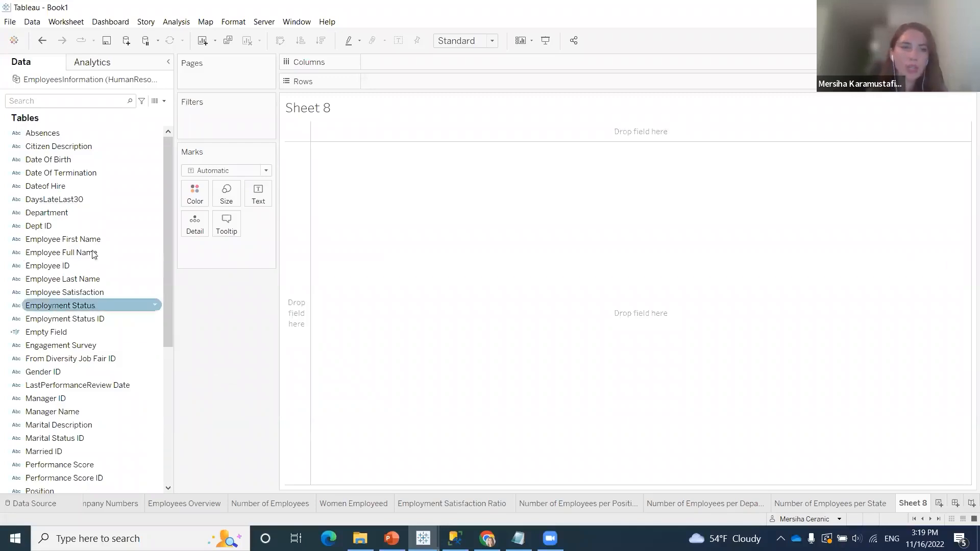
left_click_drag(72, 185, 387, 83)
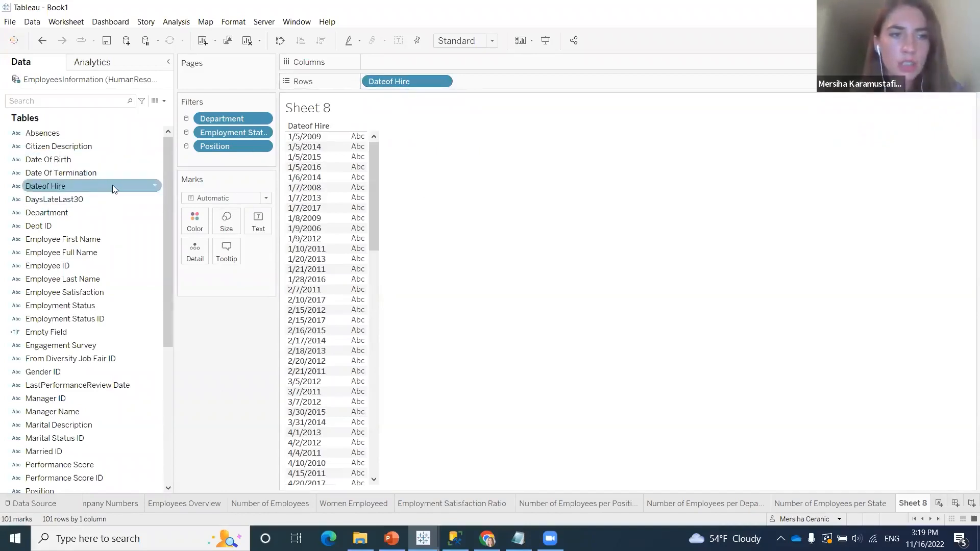
Create a new calculated field and name it Date of Hire (Date)
left_click(164, 102)
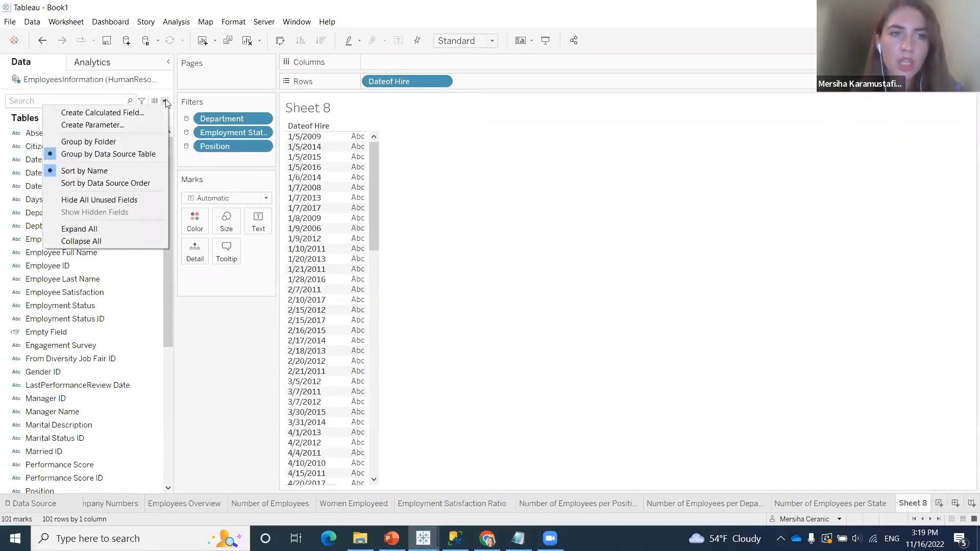
left_click(122, 114)
left_click(259, 186)
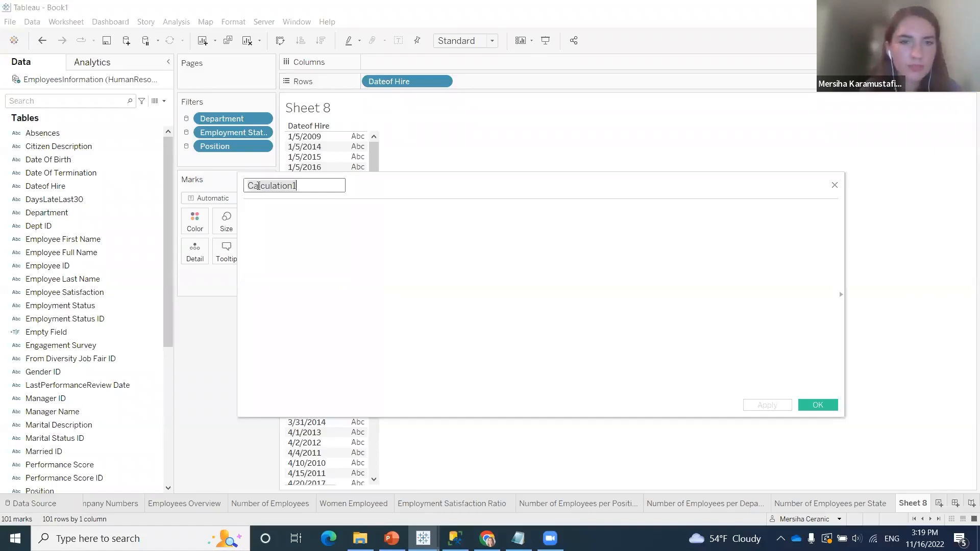
type("Date of Hire (")
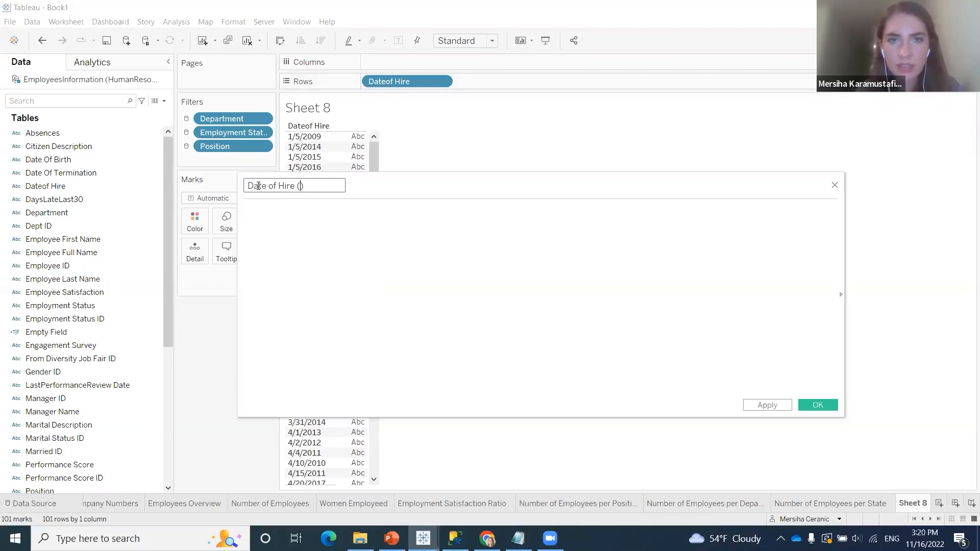
type("ate")
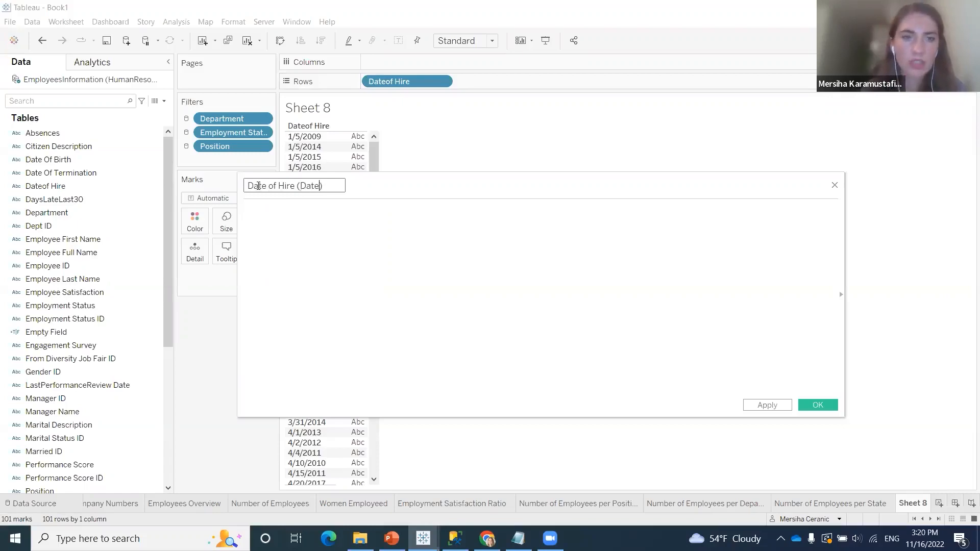
Define the calculation as DATE([Dateof Hire]) and save the calculated field
left_click(298, 214)
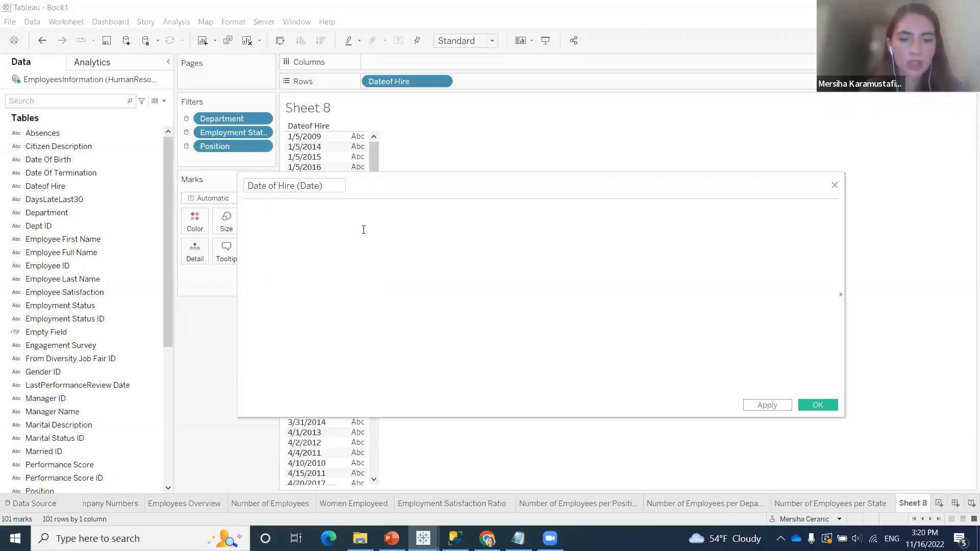
type("Date")
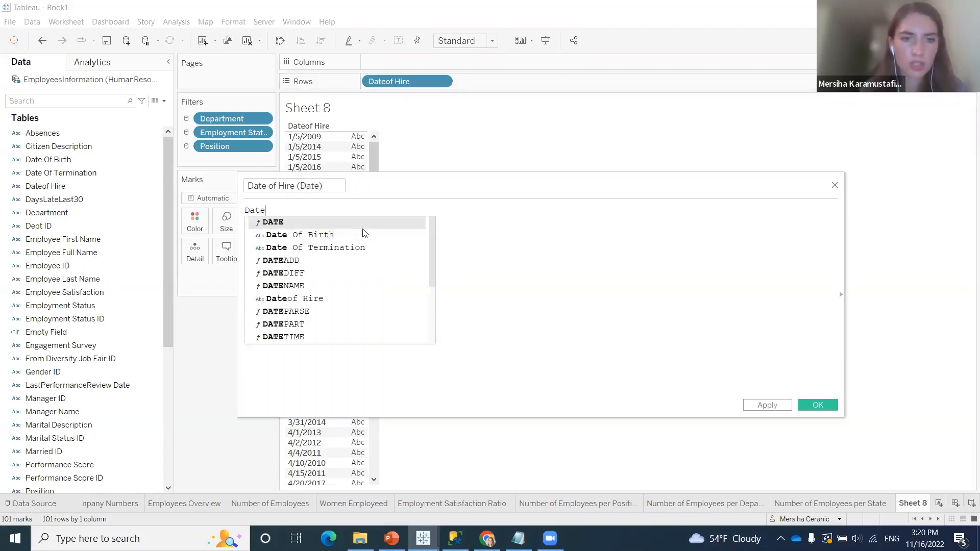
key("Return")
type("dat")
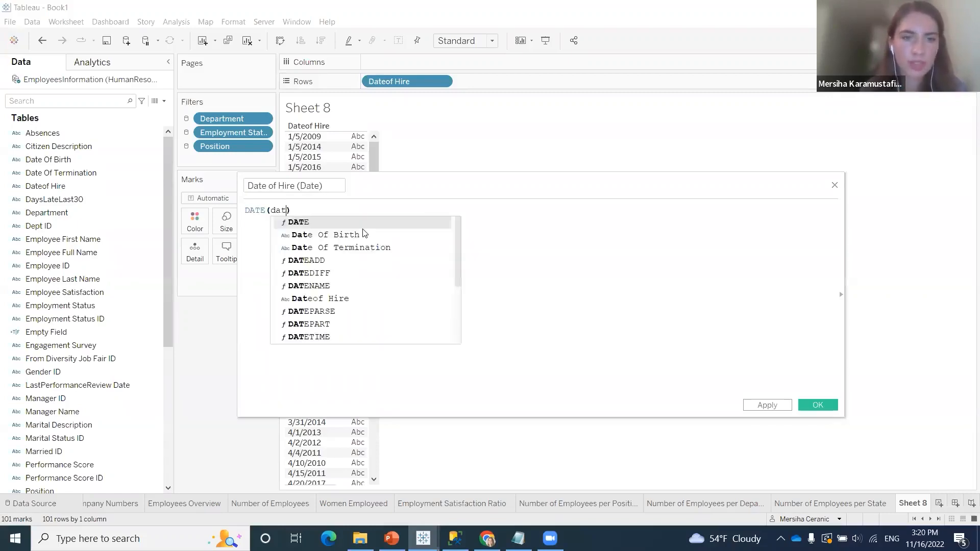
key("Return")
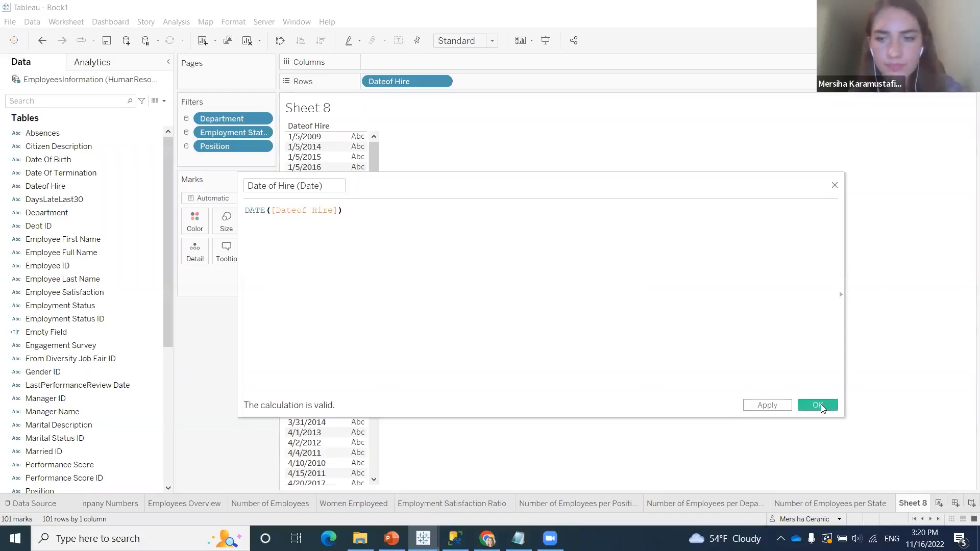
left_click(808, 406)
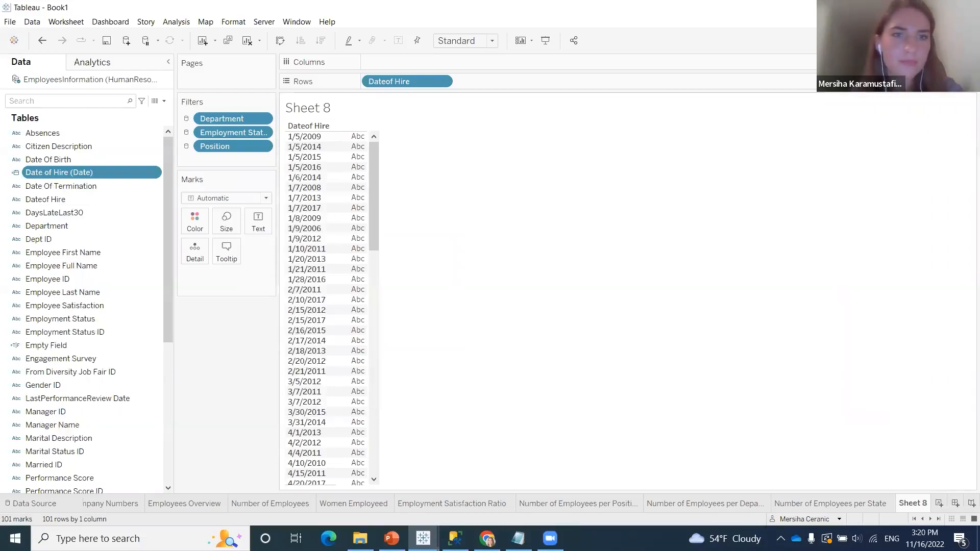
Replace the Dateof Hire field on Rows with the calculated Date of Hire (Date) field
right_click(391, 82)
left_click(420, 279)
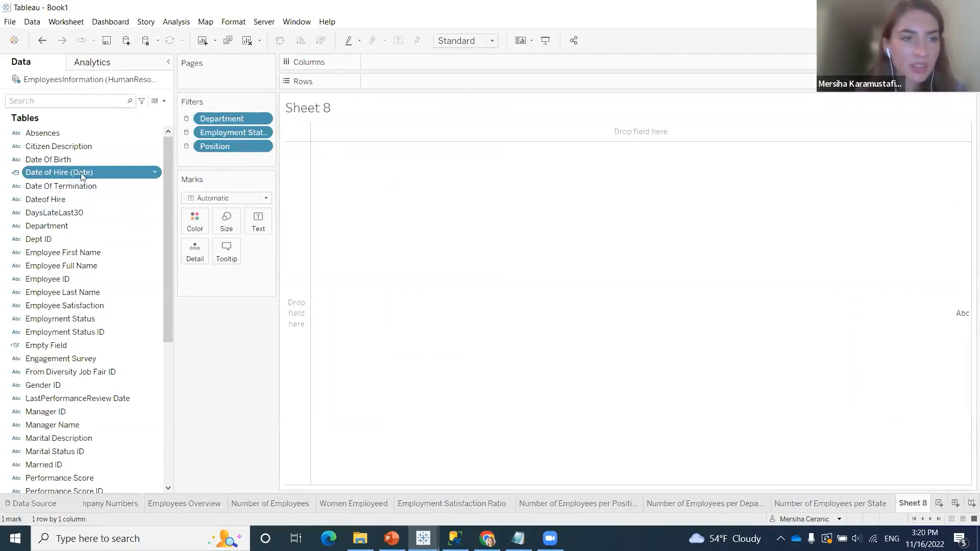
left_click_drag(83, 172, 404, 82)
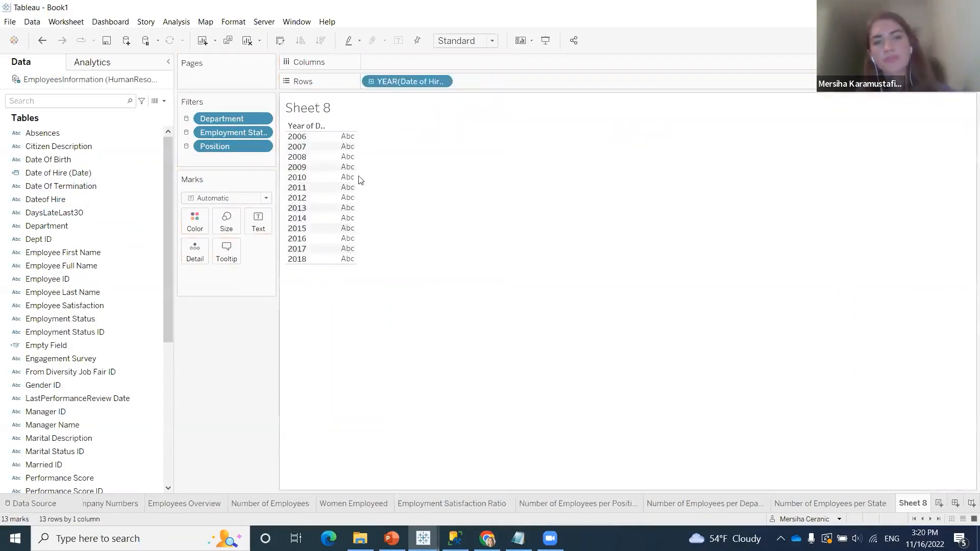
left_click(64, 187)
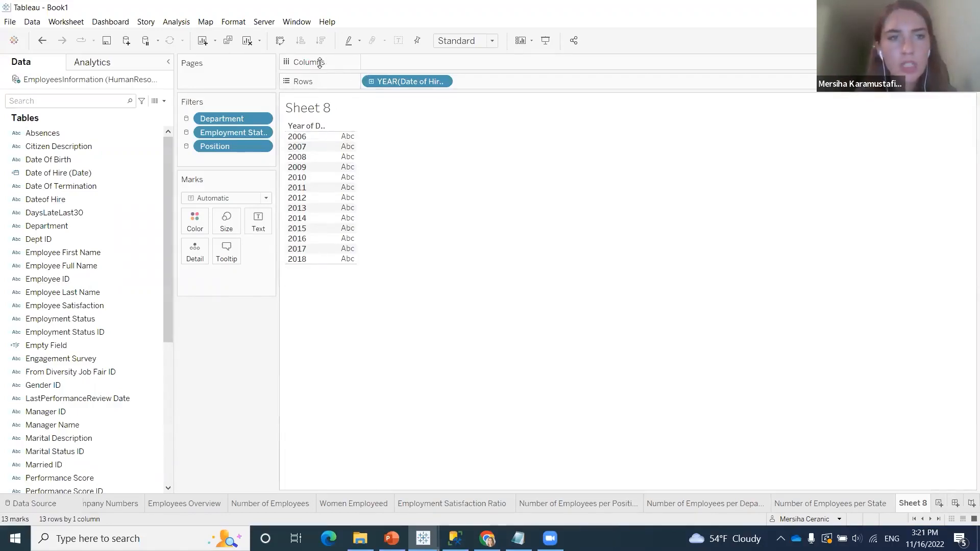
left_click(102, 187)
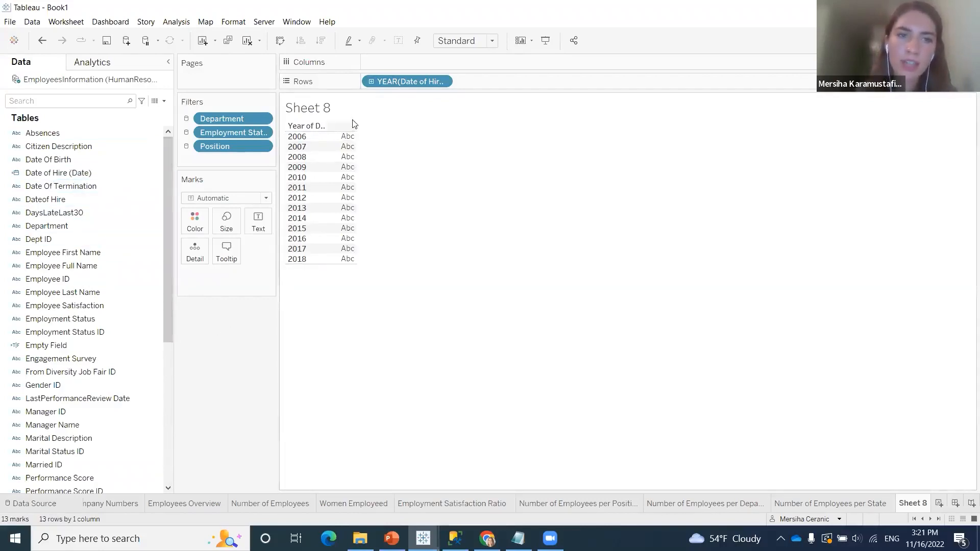
Drill the hire date on Rows down to quarter, month and day, and collapse it back to year
left_click(371, 81)
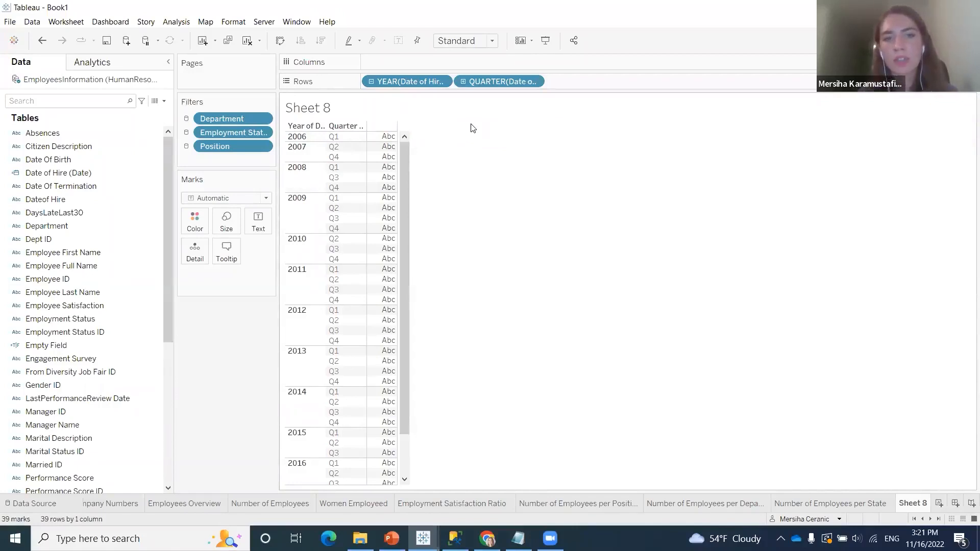
left_click(463, 81)
left_click(555, 81)
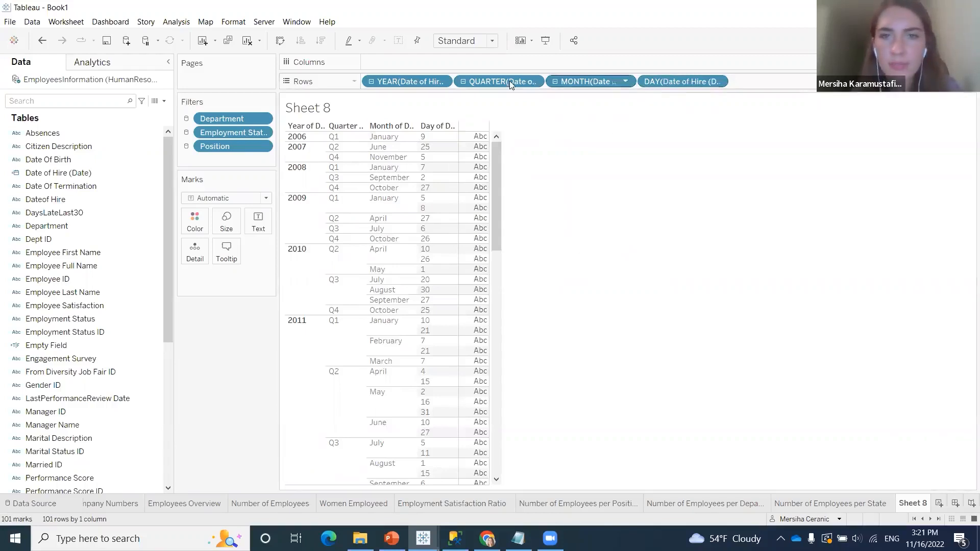
left_click(556, 81)
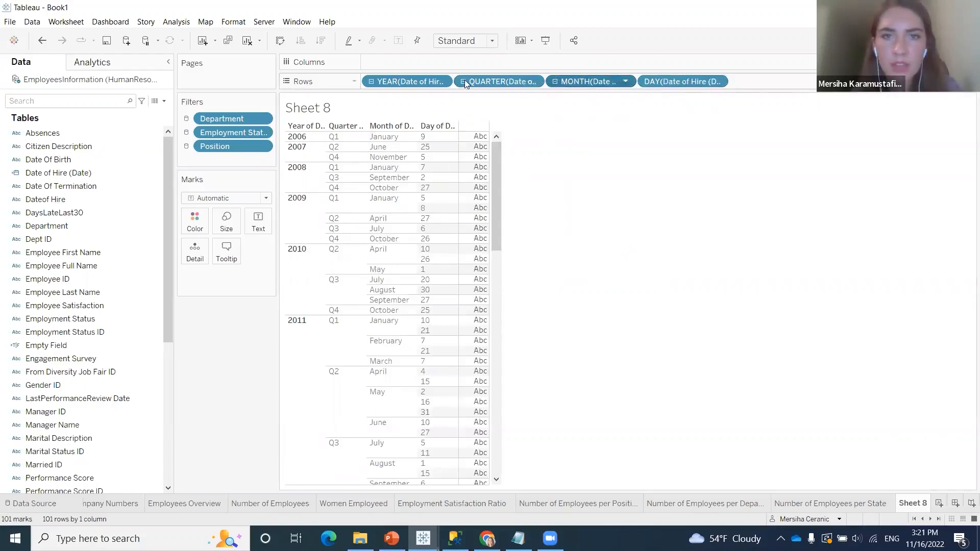
left_click(464, 81)
left_click(372, 82)
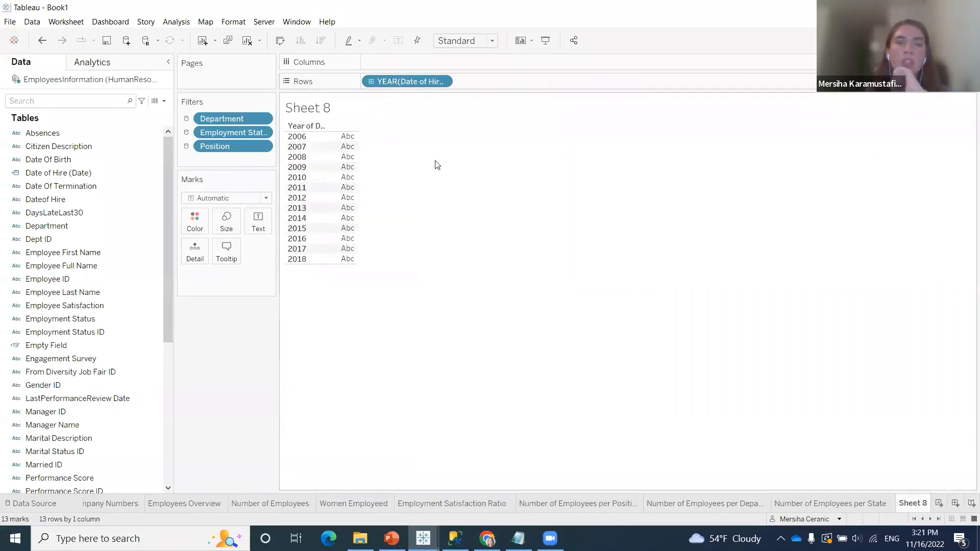
Chart hires per year by moving the year of Date of Hire (Date) to Columns and placing Number of Employees on Rows
left_click_drag(400, 80, 407, 67)
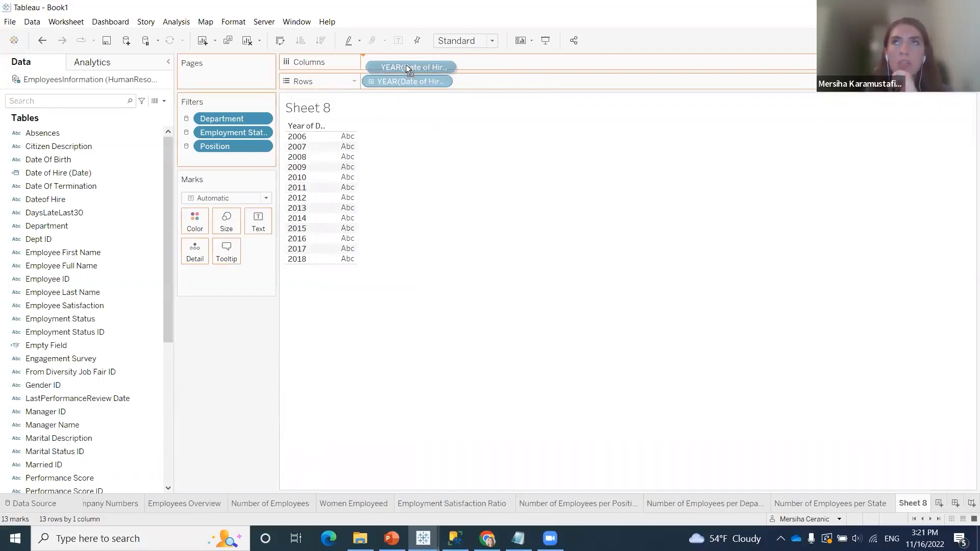
left_click_drag(406, 64, 407, 61)
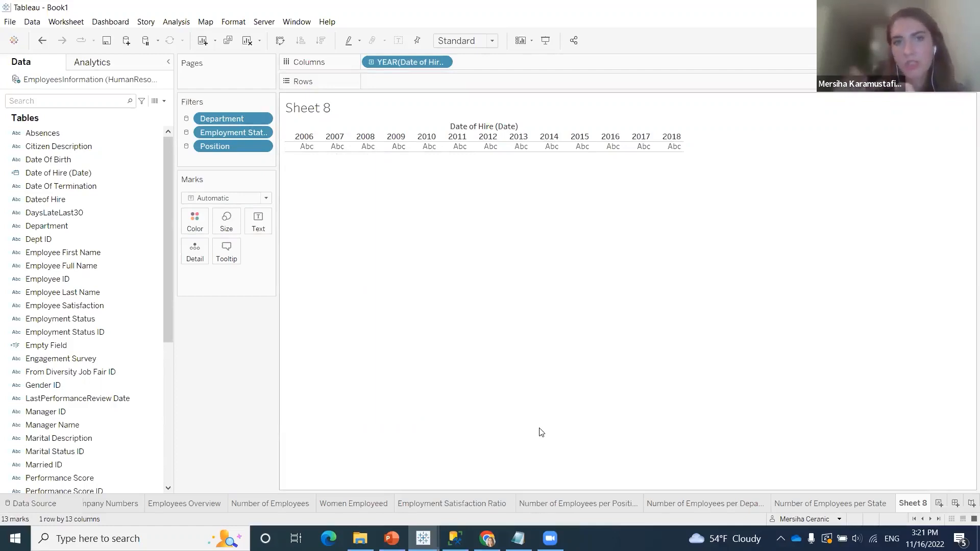
left_click(83, 393)
scroll(89, 377, "down", 6)
left_click(129, 411)
left_click_drag(129, 412, 425, 81)
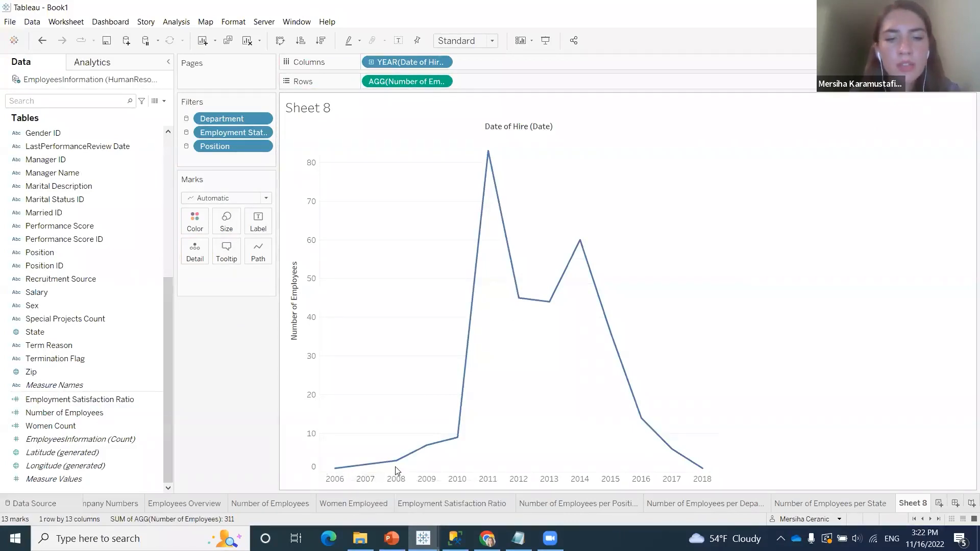
Add Date of Hire (Date) to the sheet's filters and choose Range of Dates as the filter type
mouse_move(398, 468)
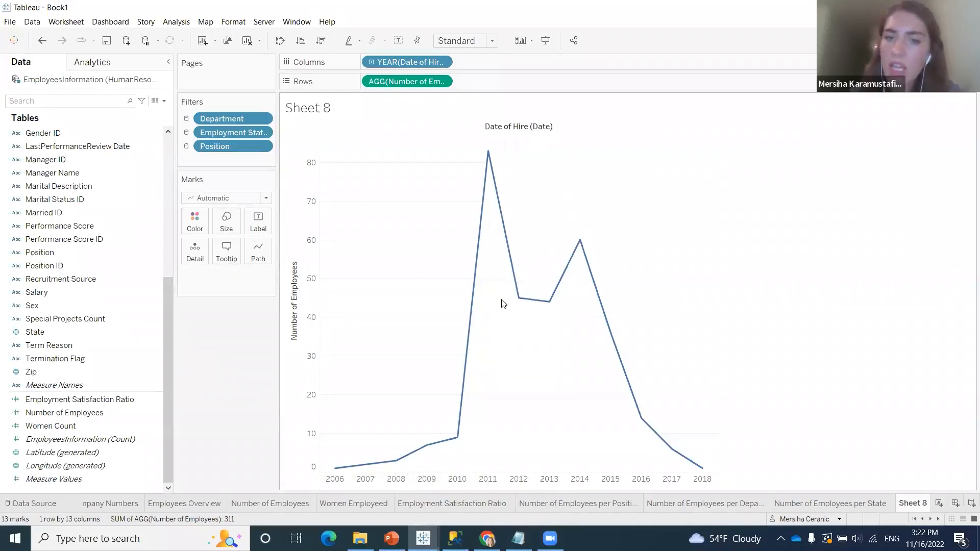
mouse_move(520, 302)
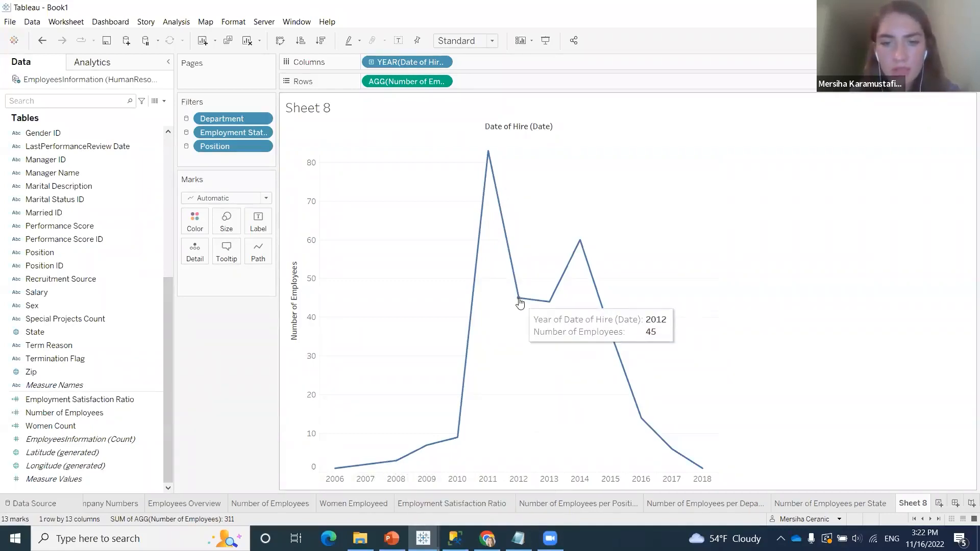
mouse_move(490, 153)
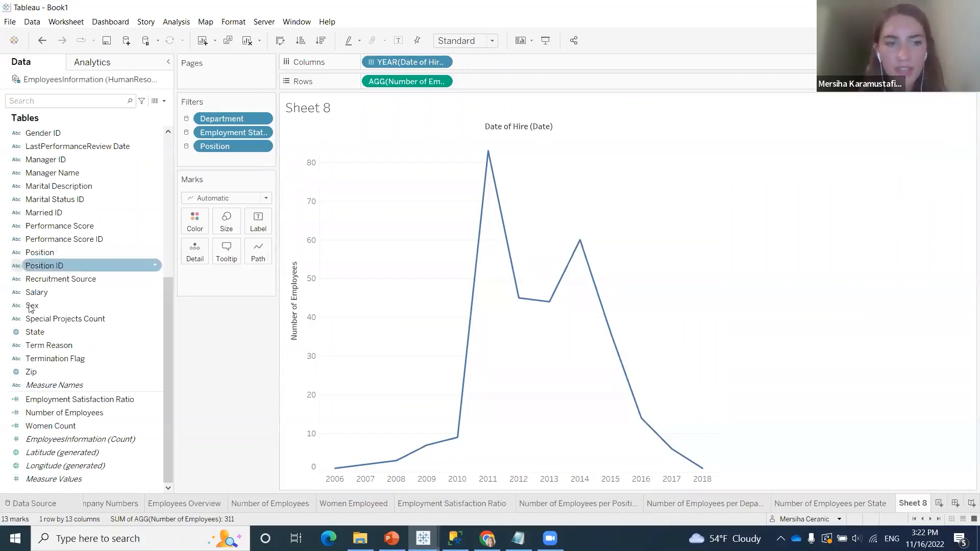
scroll(86, 361, "up", 7)
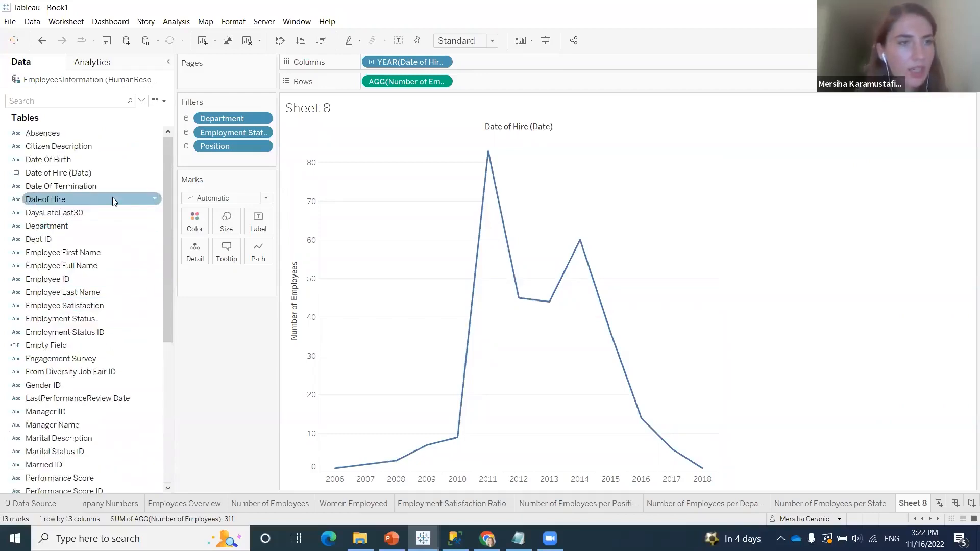
left_click_drag(102, 173, 222, 163)
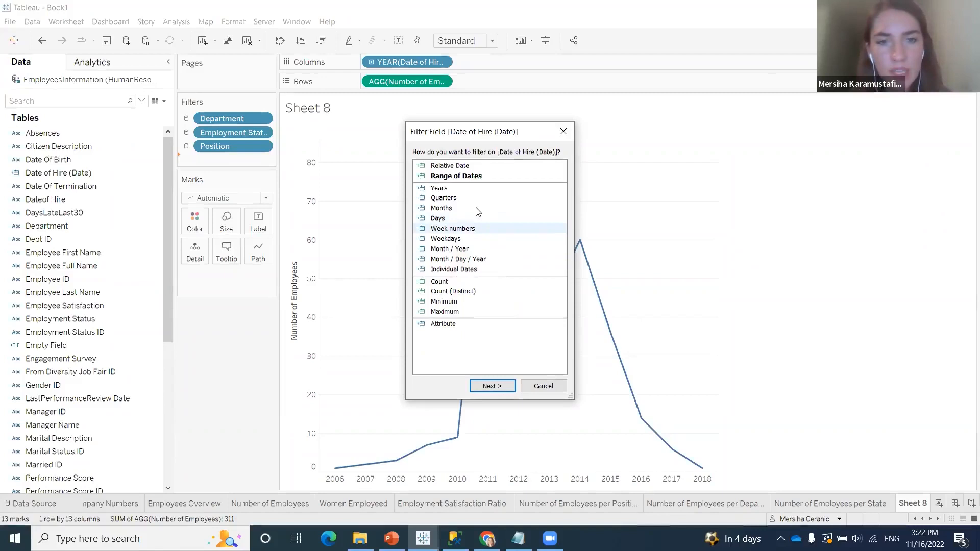
left_click(471, 177)
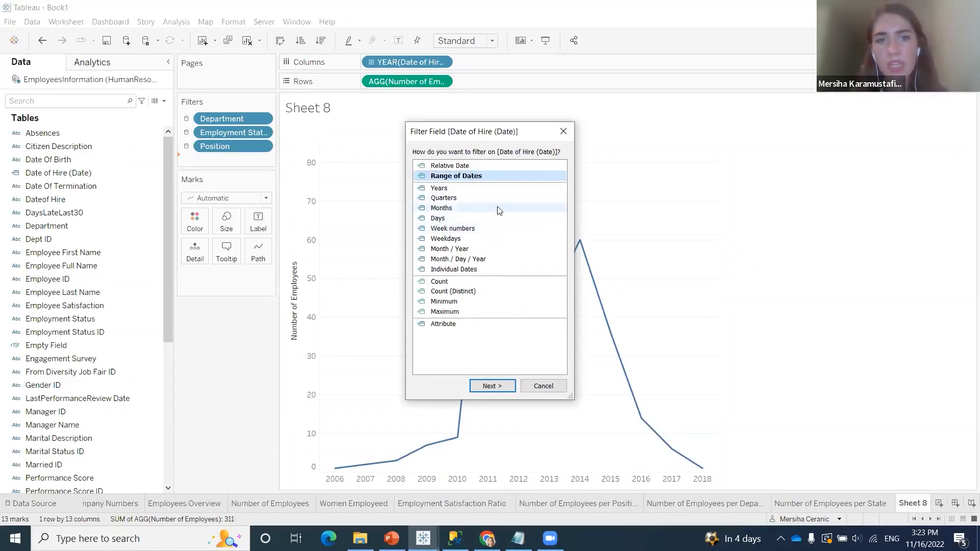
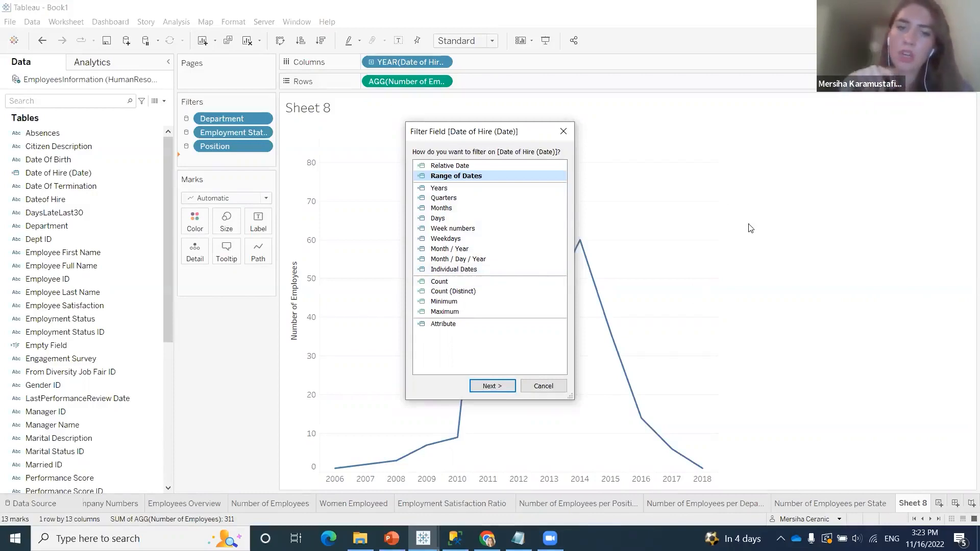
Accept the full 1/9/2006 to 7/9/2018 range for the Date of Hire (Date) filter and show the filter beside the chart
left_click(488, 387)
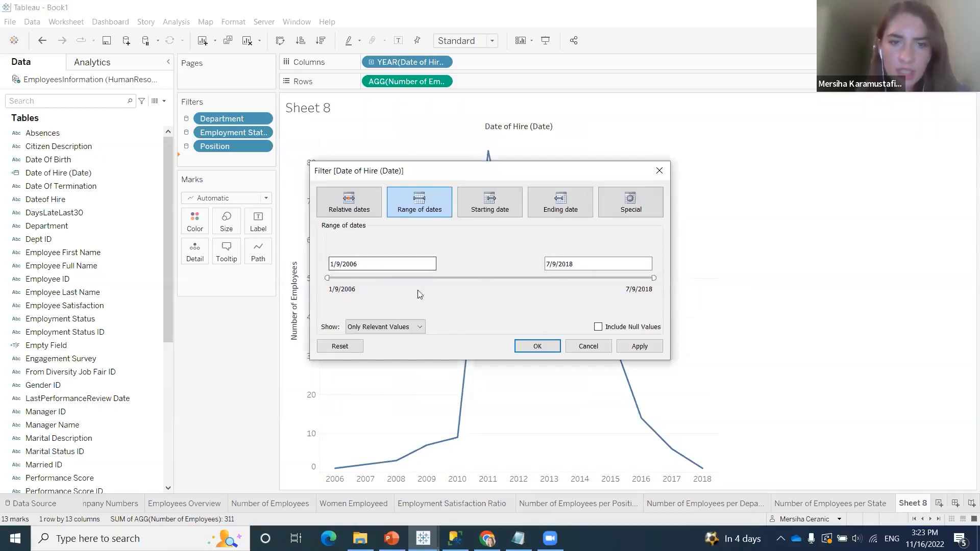
left_click(358, 264)
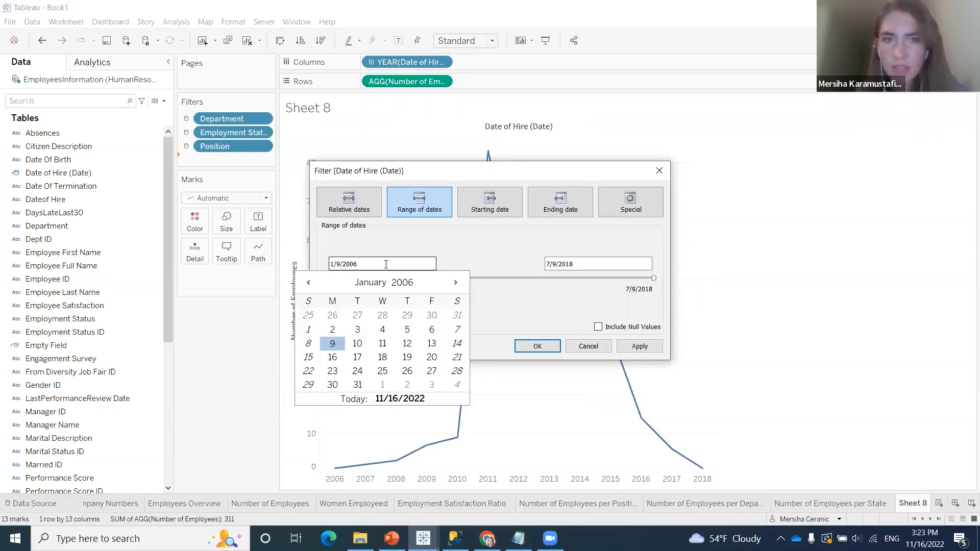
left_click(583, 264)
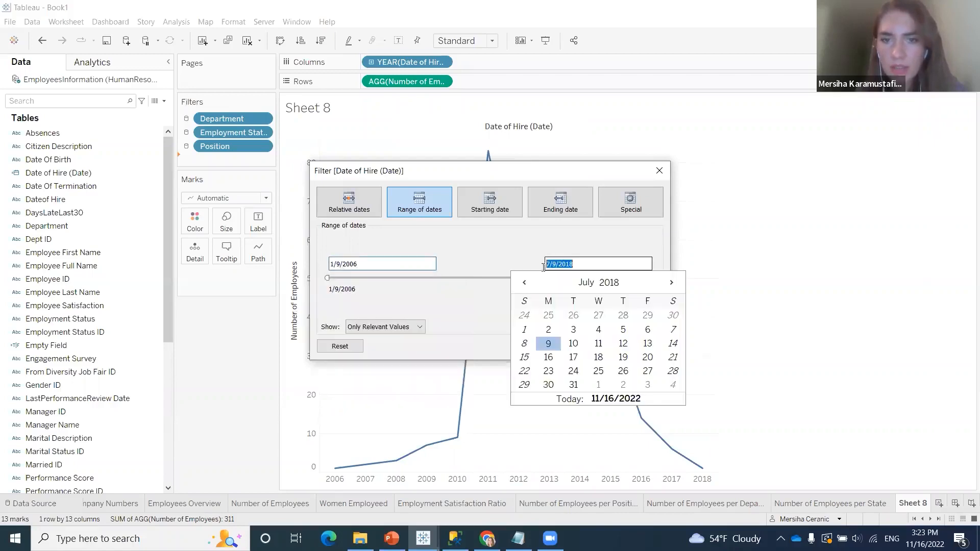
left_click(602, 263)
left_click(614, 248)
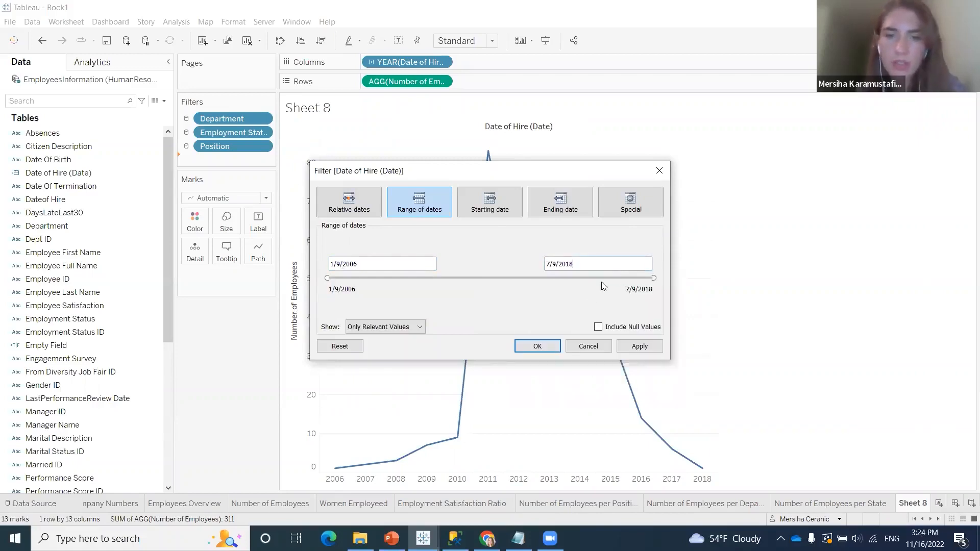
left_click(537, 341)
right_click(245, 162)
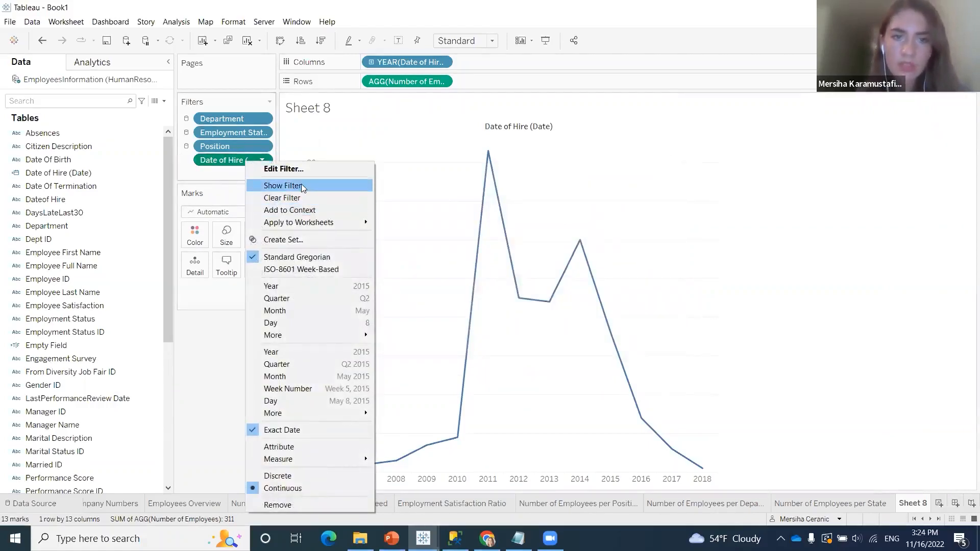
left_click(302, 185)
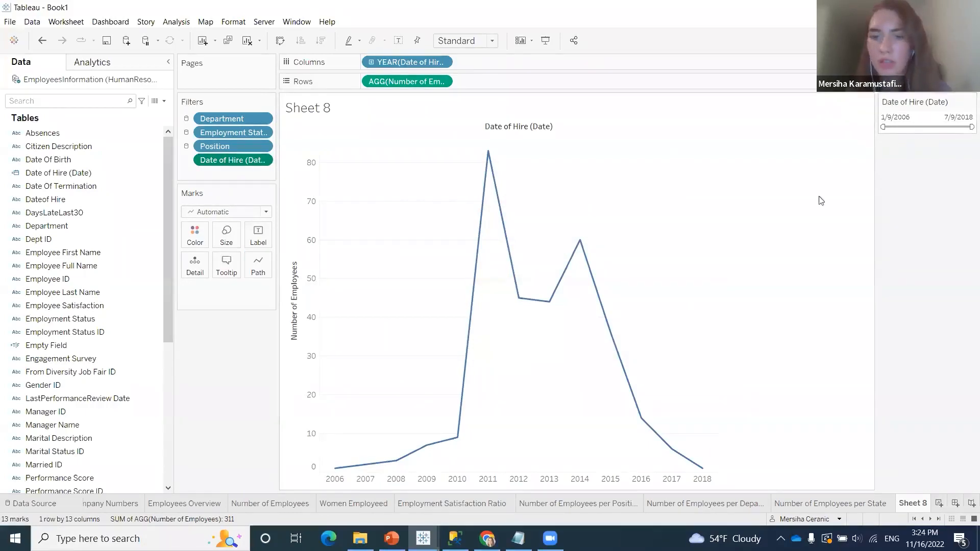
Try narrower hire date ranges with the displayed filter, and widen the range back to 4/28/2006 through 7/9/2018
left_click_drag(884, 124, 911, 130)
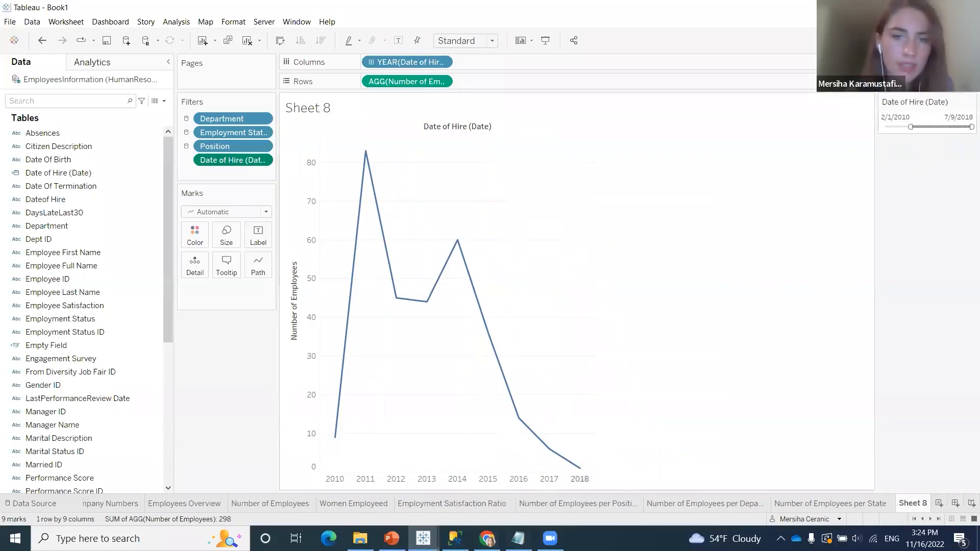
left_click_drag(969, 129, 903, 126)
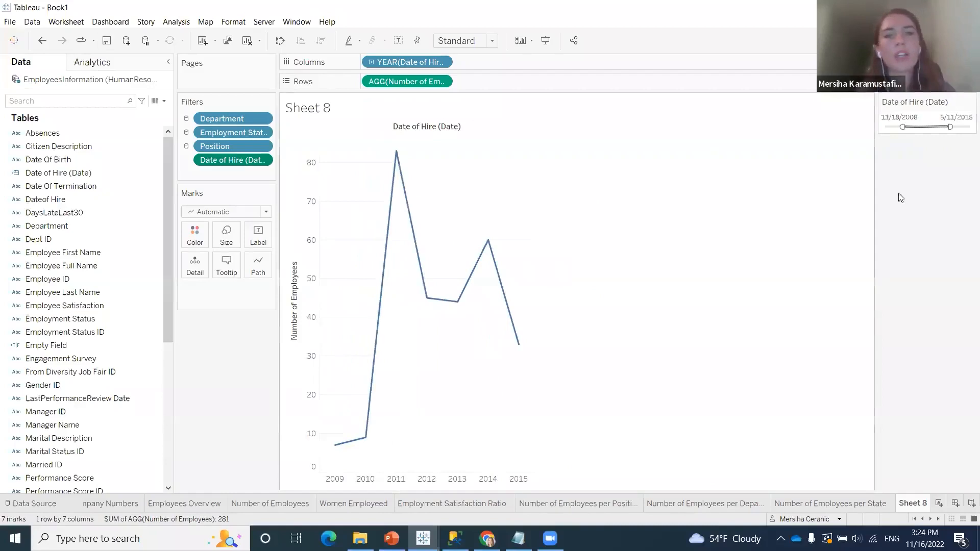
left_click_drag(904, 126, 884, 127)
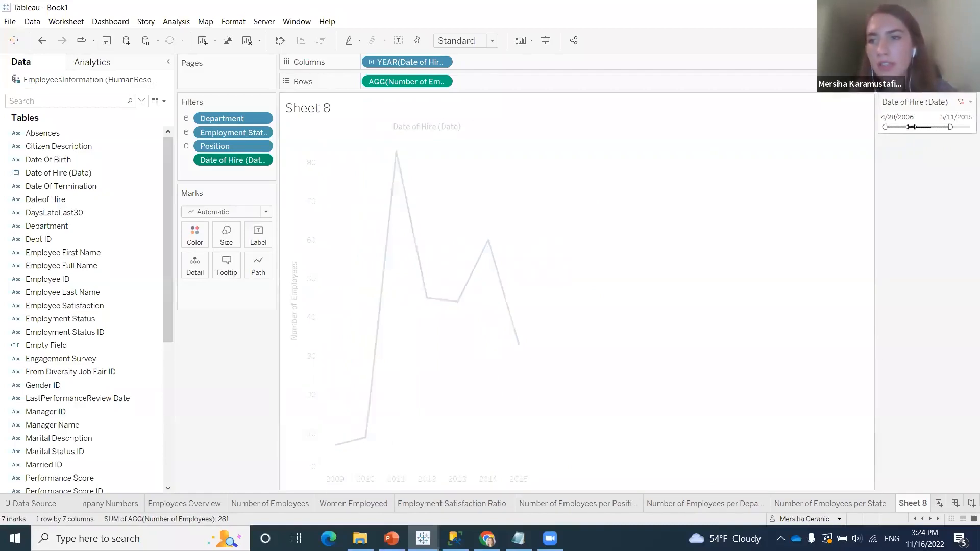
left_click_drag(951, 127, 972, 127)
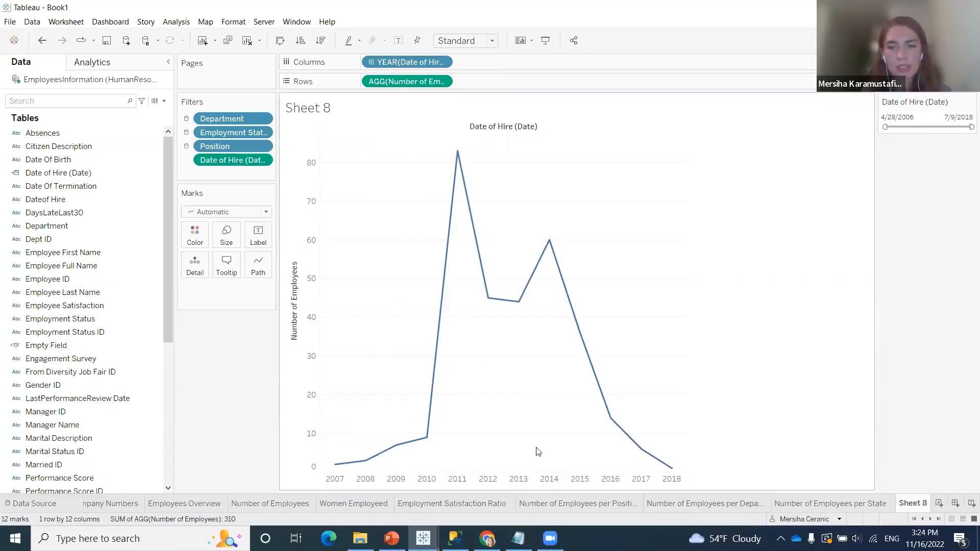
Rename Sheet 8 as Hiring Timeline
right_click(911, 506)
left_click(940, 370)
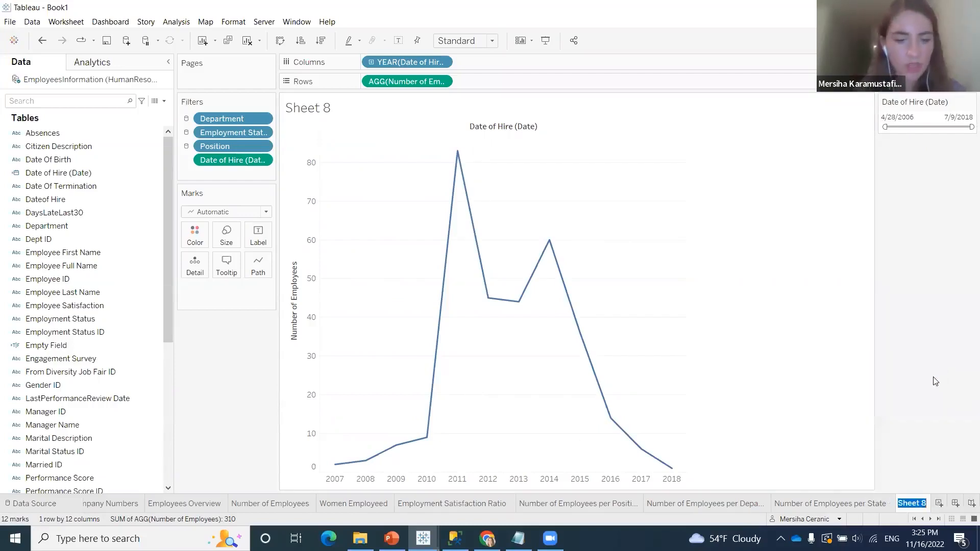
type("Hiring")
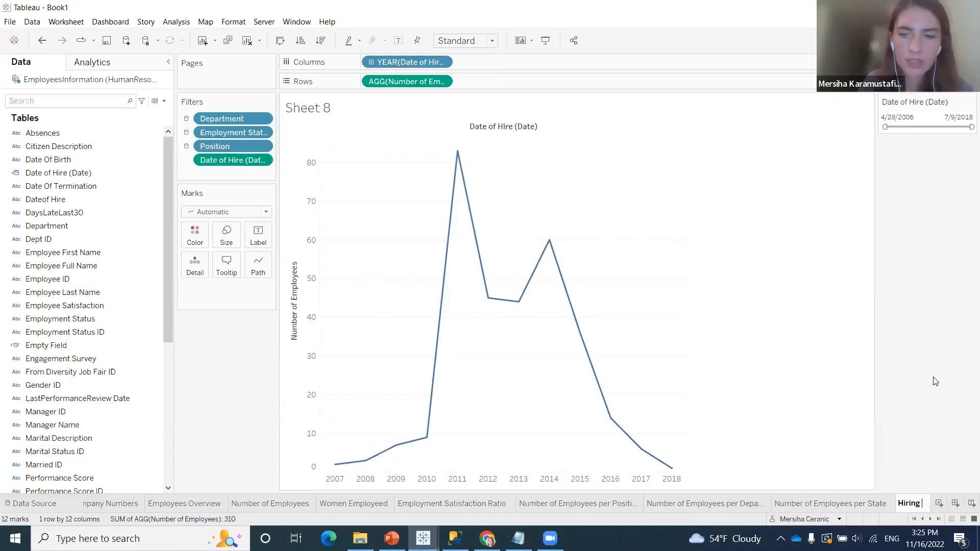
type(" Timeline")
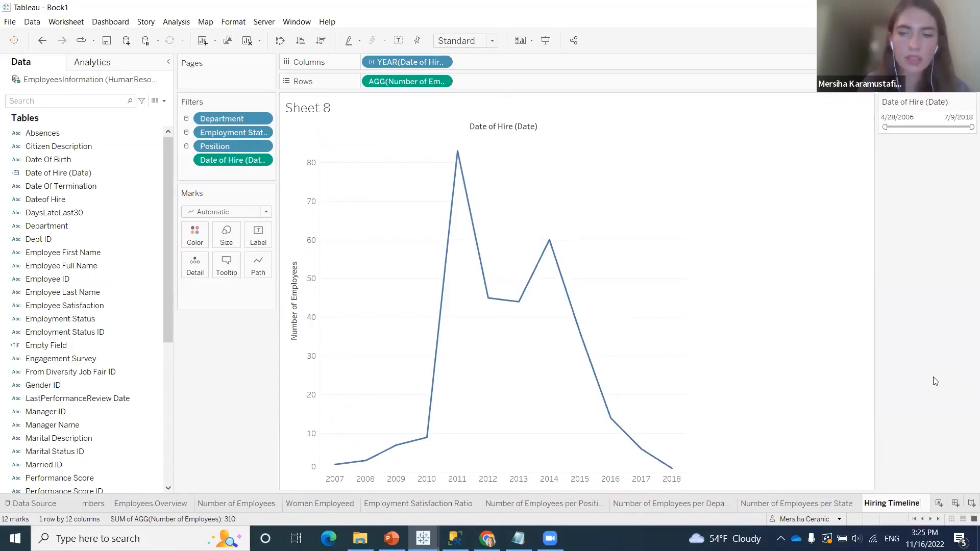
key("Return")
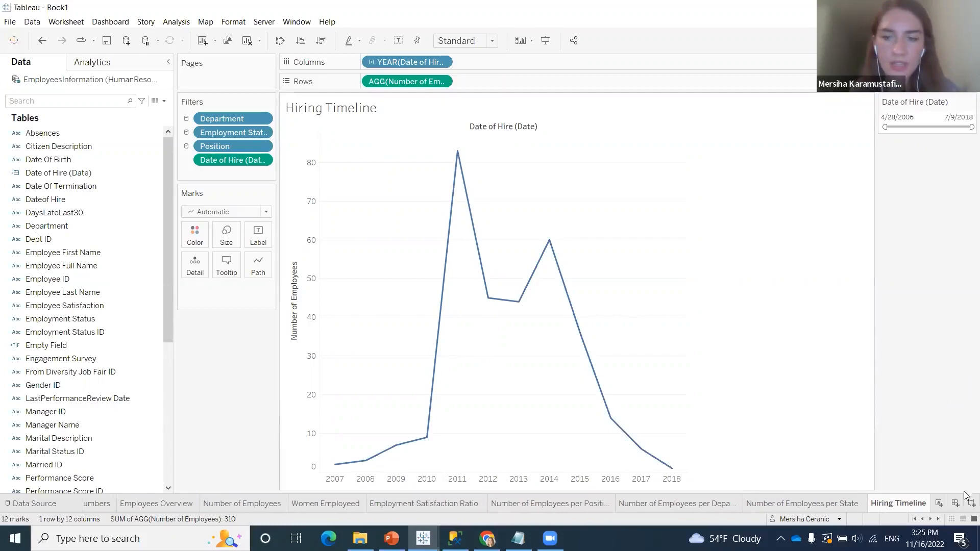
Add a new worksheet and name it Termination Timeline
left_click(939, 503)
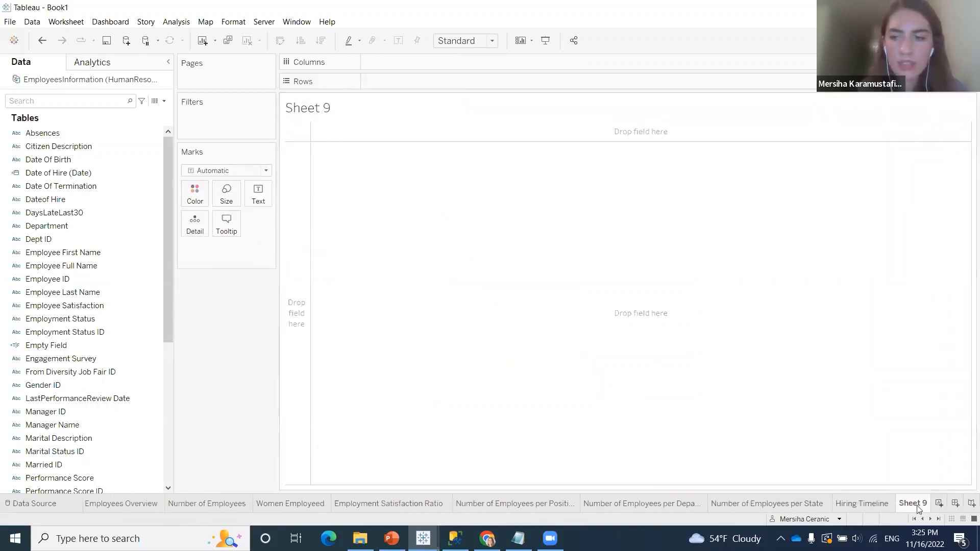
right_click(904, 506)
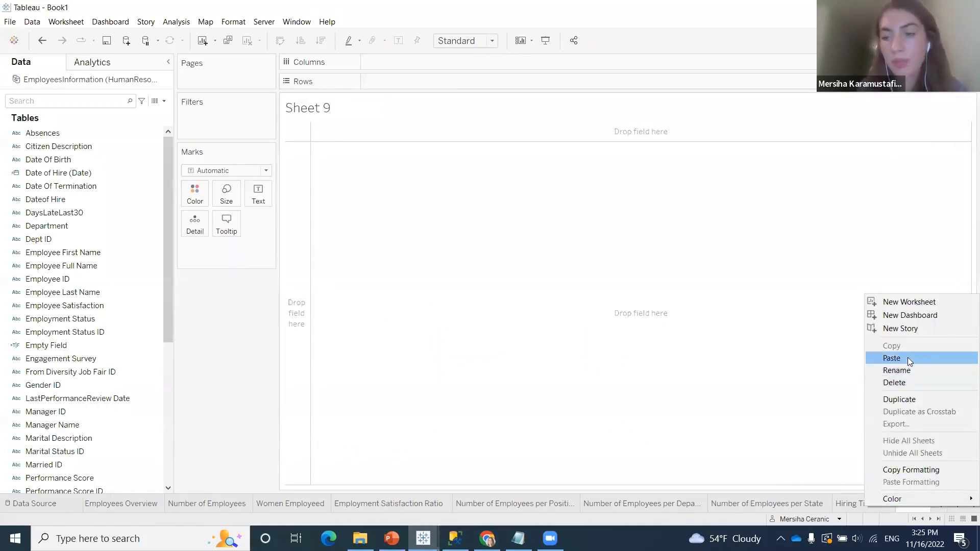
left_click(917, 371)
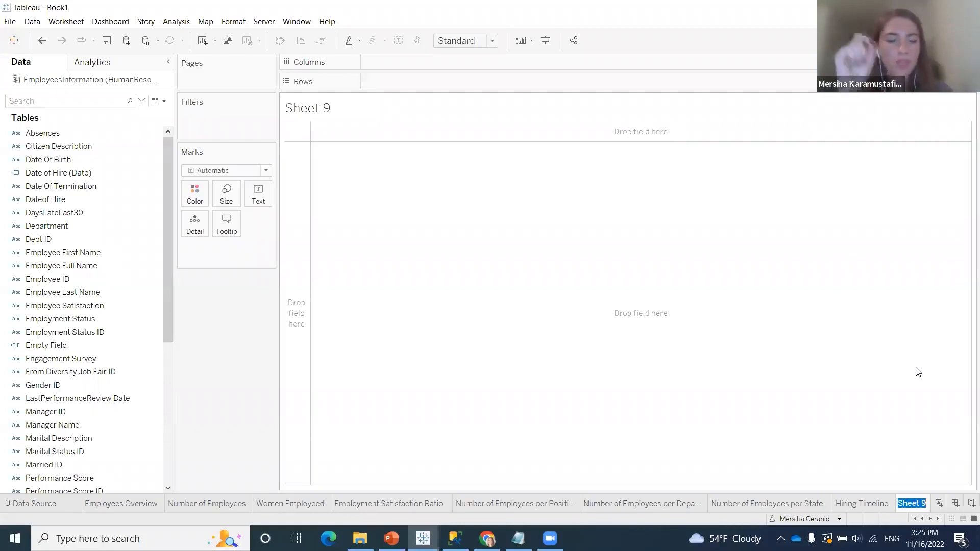
type("Tim")
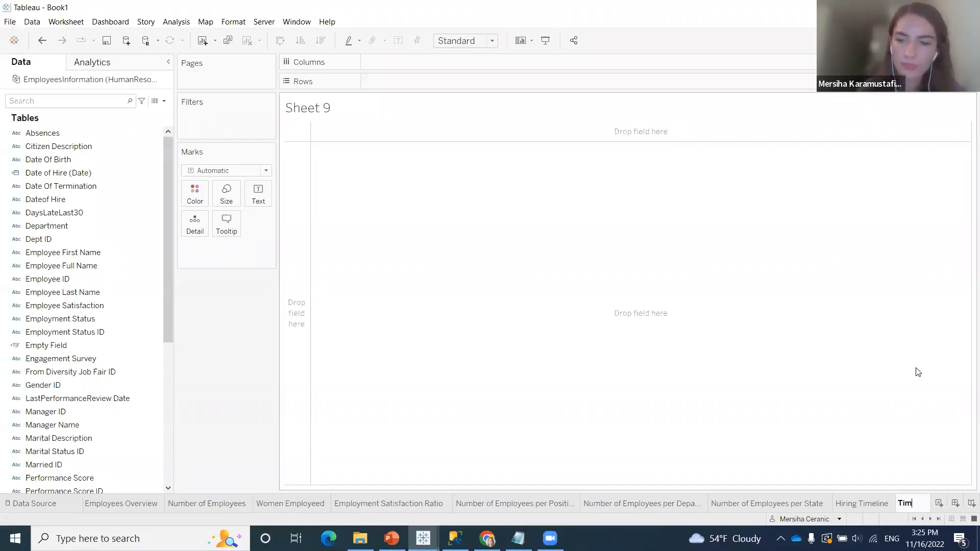
key("BackSpace")
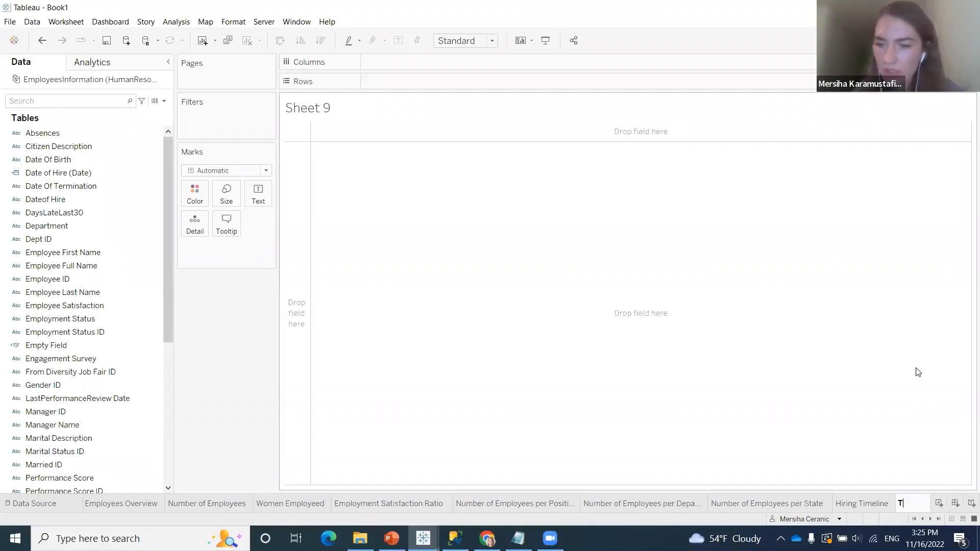
type("erm")
key("BackSpace")
key("BackSpace")
type("rmi")
key("BackSpace")
key("BackSpace")
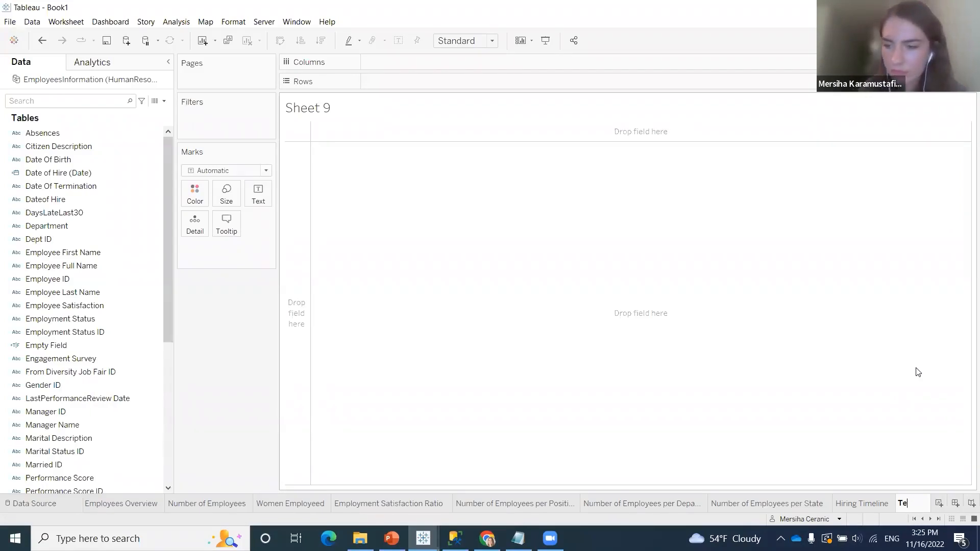
type("rminatio")
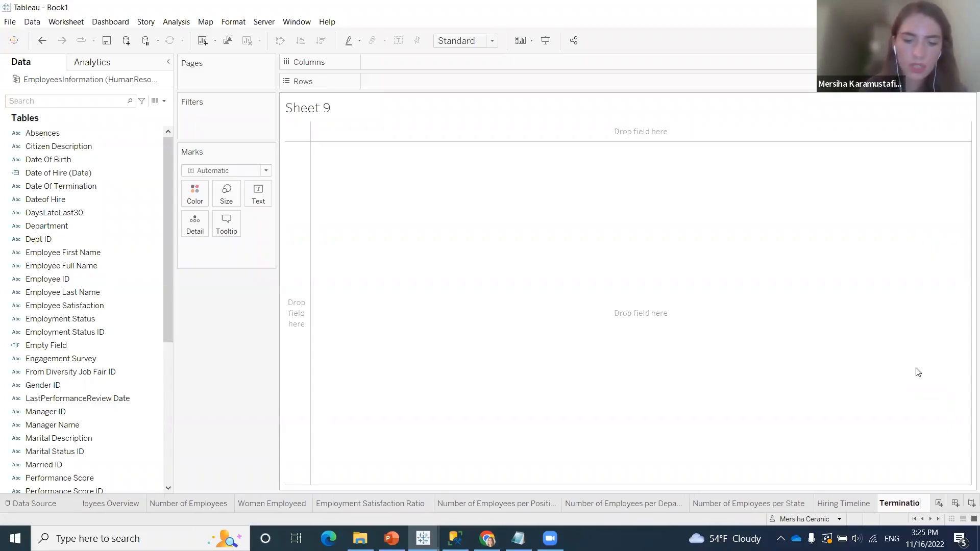
type("n Timeline")
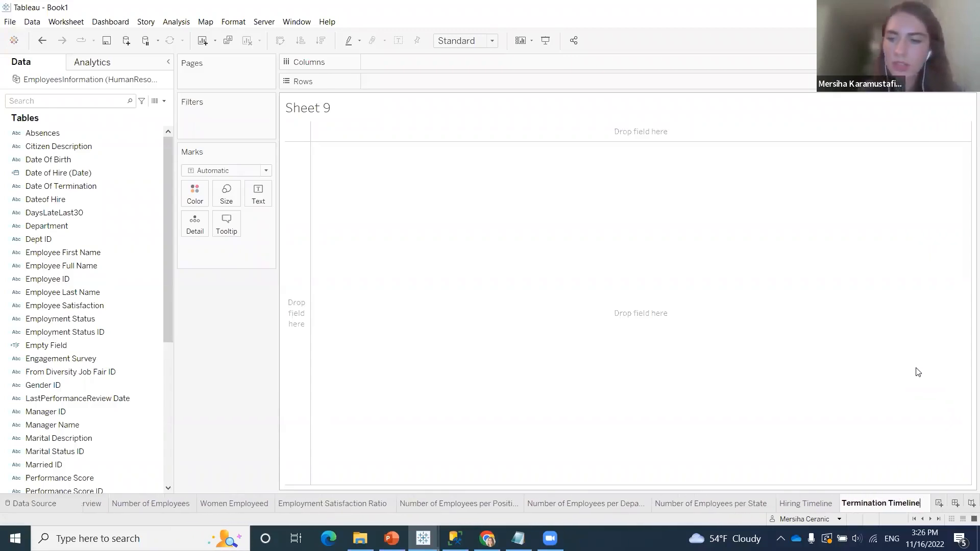
key("Return")
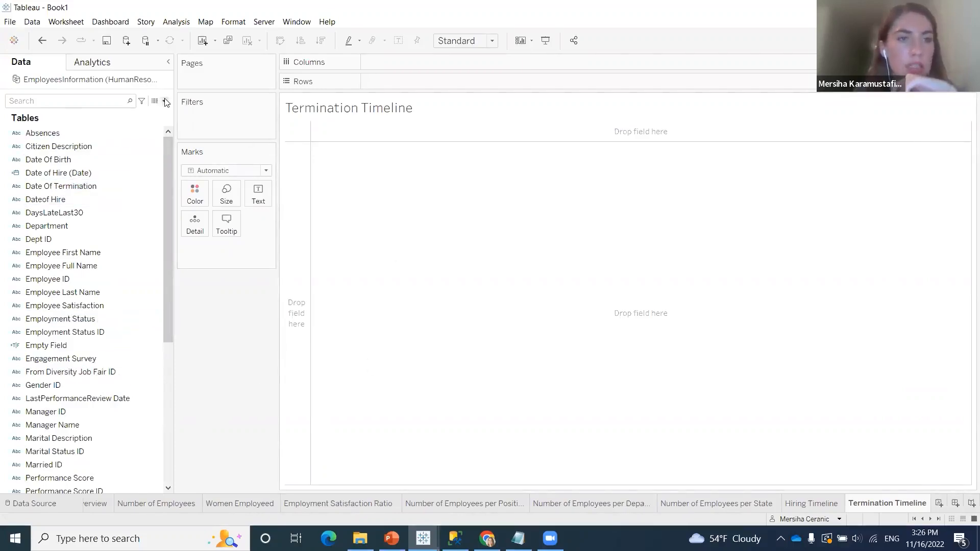
Start a new calculated field and name it Date of Termination (Date)
left_click(77, 187)
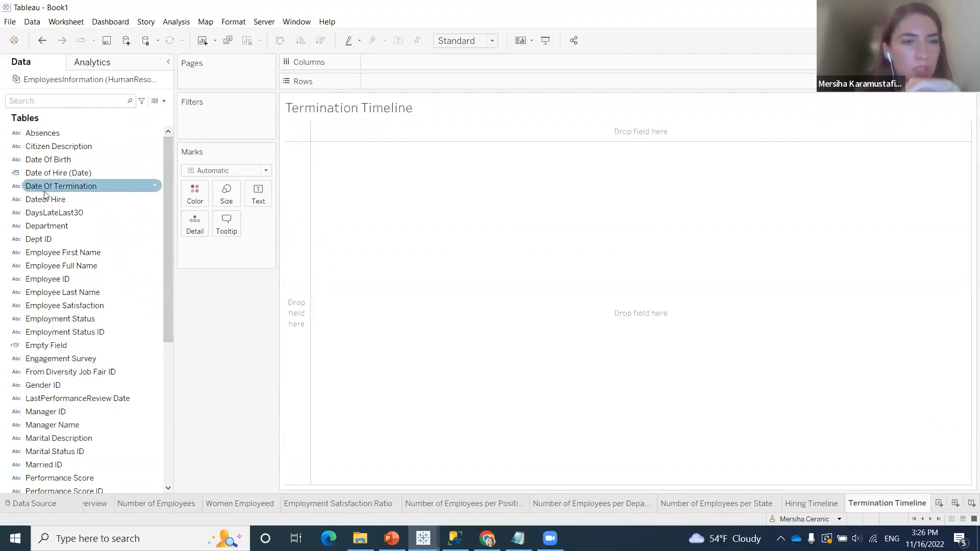
left_click(163, 104)
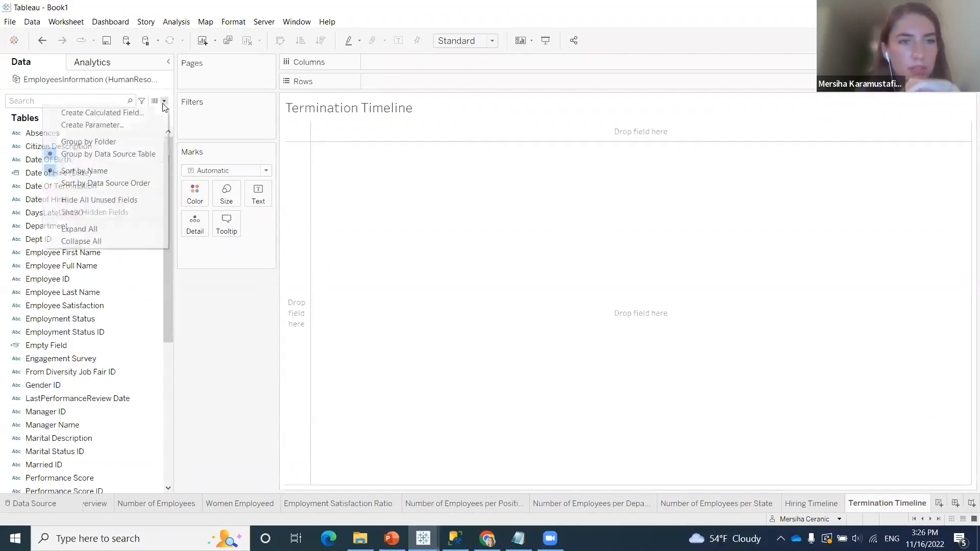
left_click(121, 113)
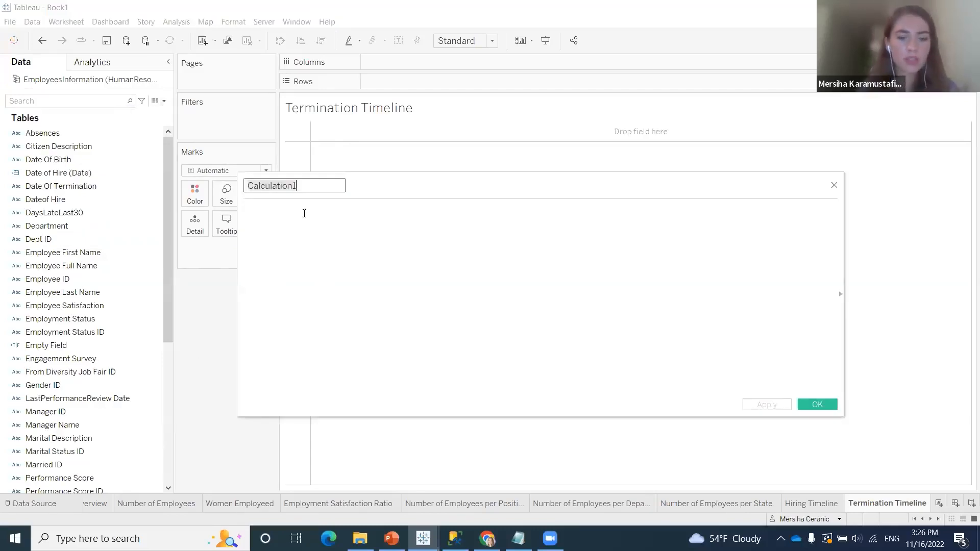
type("Date of Termina")
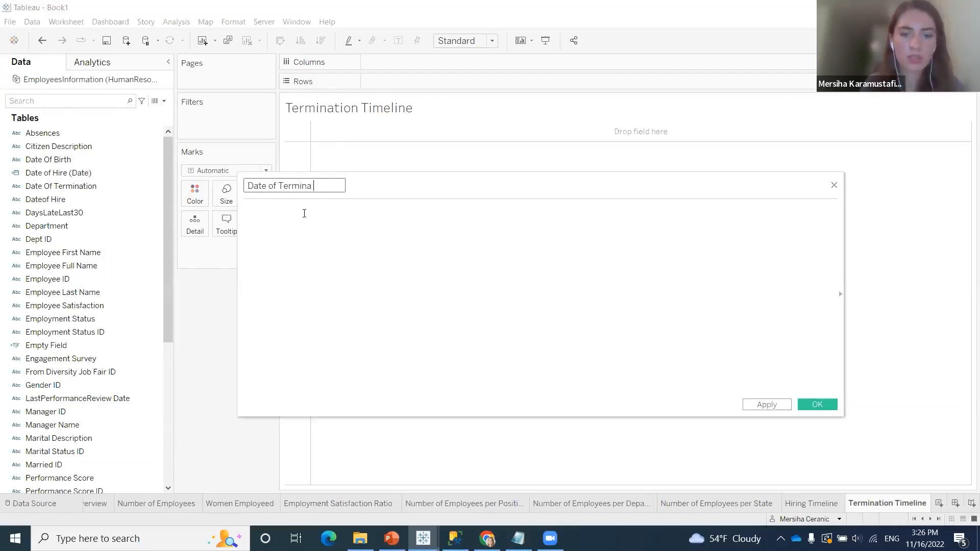
type("tion")
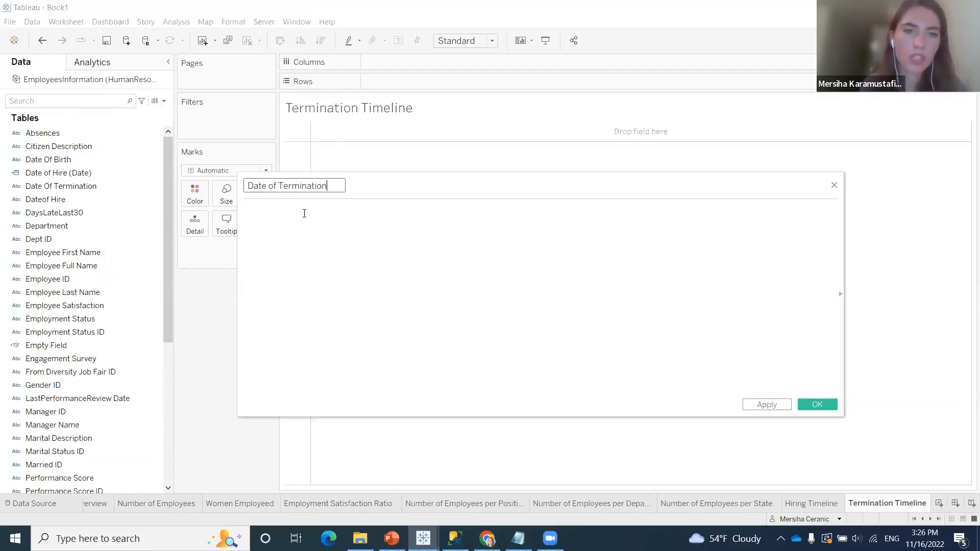
type(" ()")
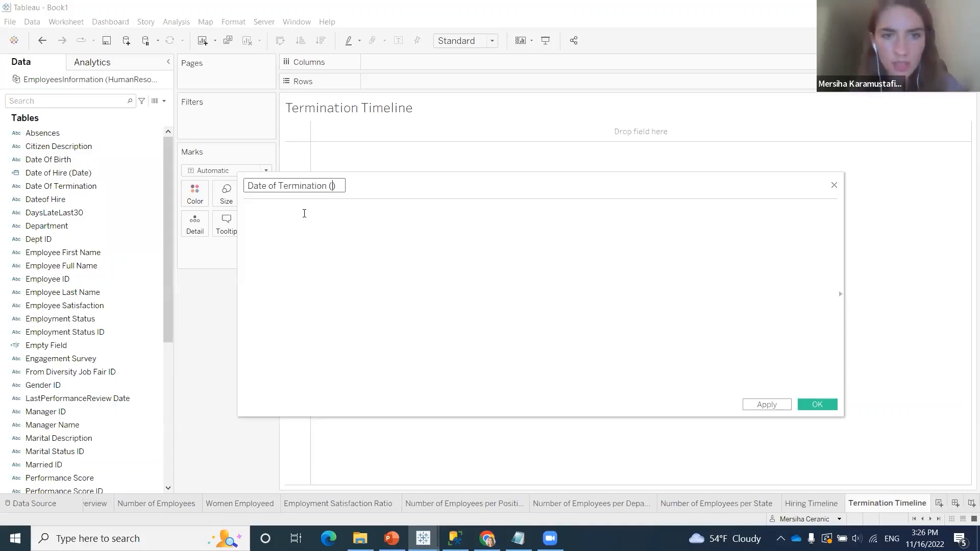
type("Date")
Enter the formula DATE([Date Of Termination]) for the calculated field and save it
left_click(327, 272)
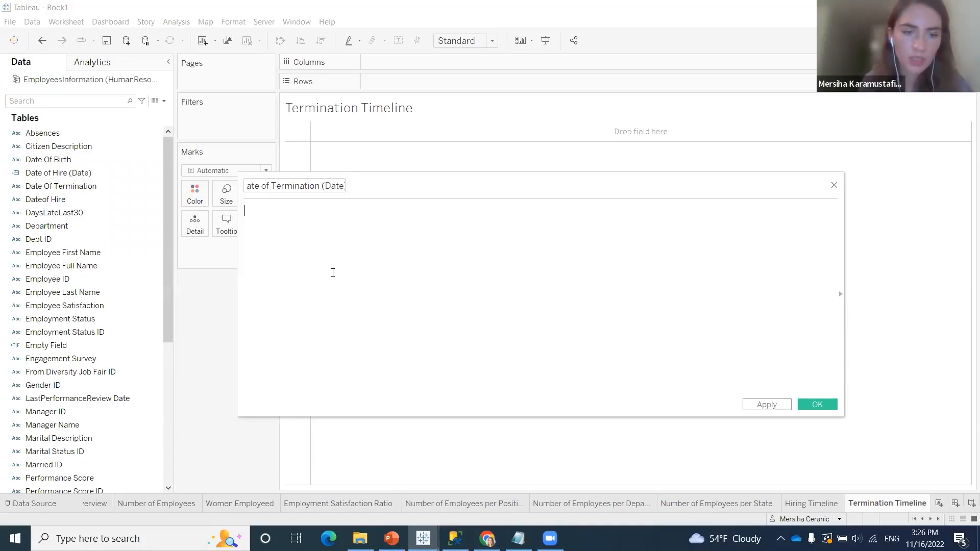
type("DATE")
key("Return")
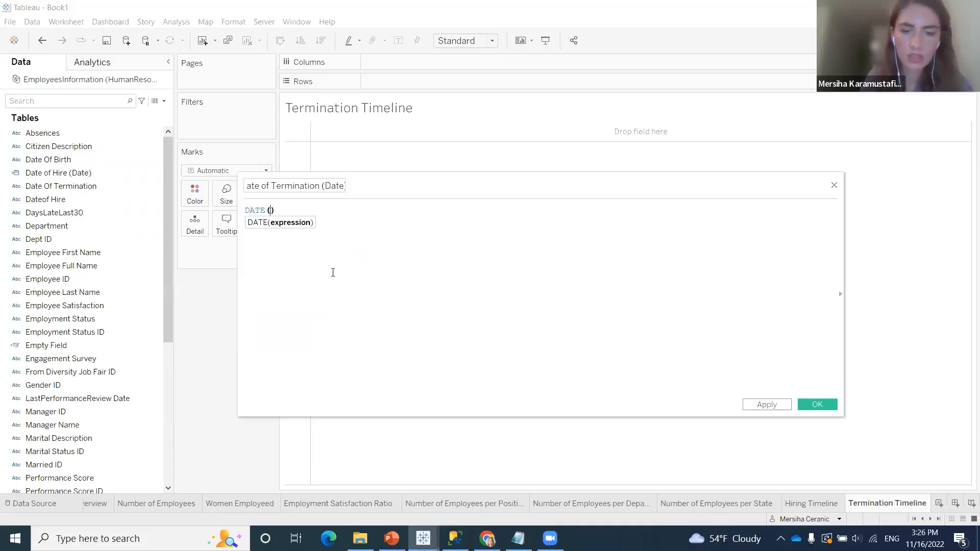
type("date")
key("Down")
key("Down")
key("Down")
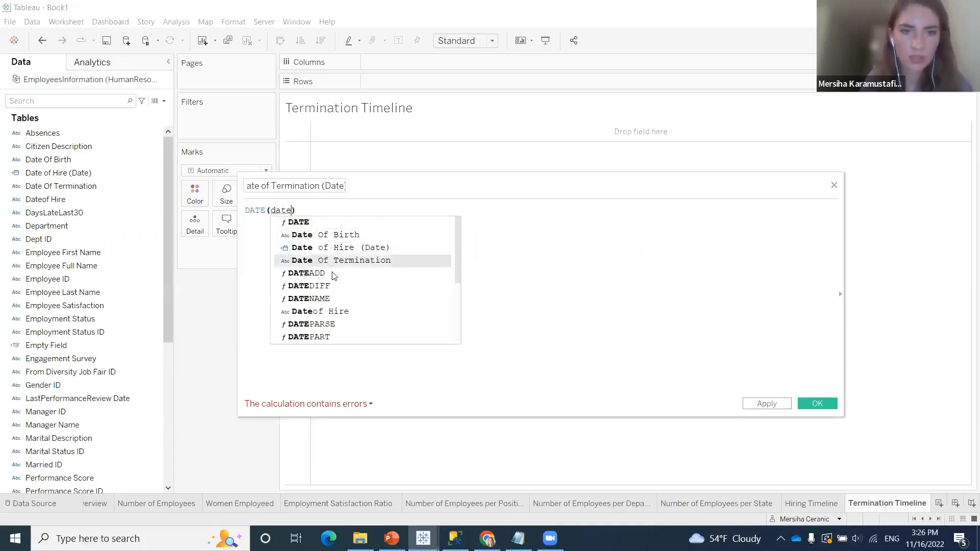
key("Return")
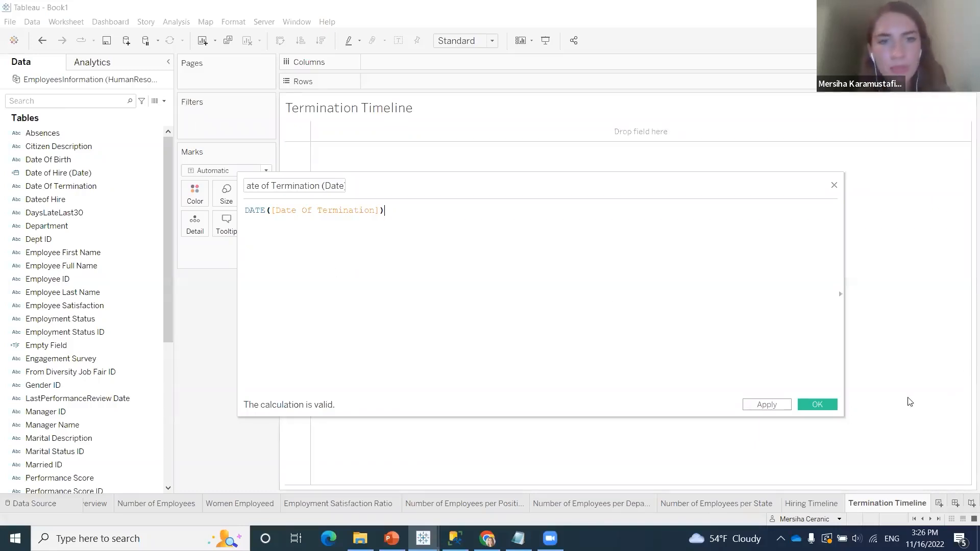
left_click(825, 405)
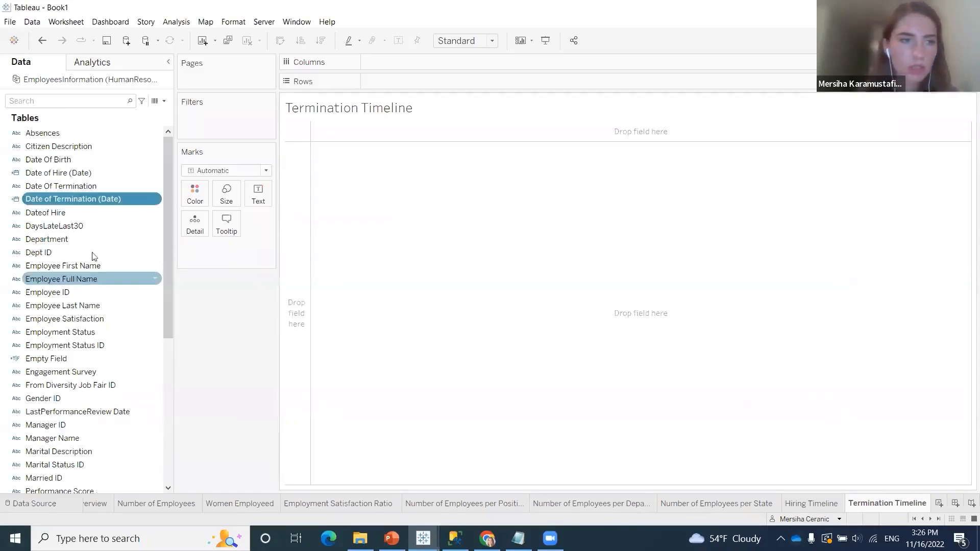
Place the calculated Date of Termination (Date) field on Columns by year
left_click_drag(60, 197, 415, 60)
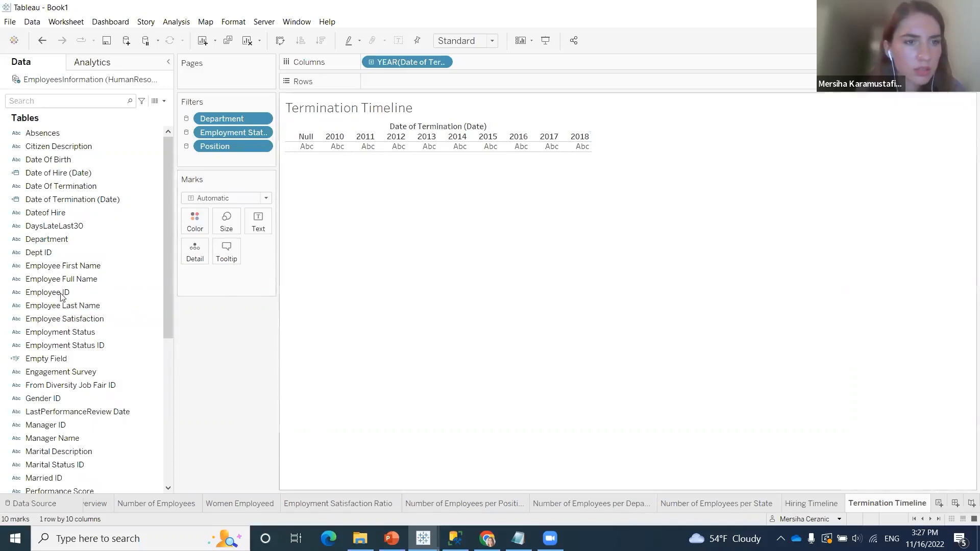
Place the Number of Employees measure on Rows to plot it by termination year
scroll(69, 409, "down", 5)
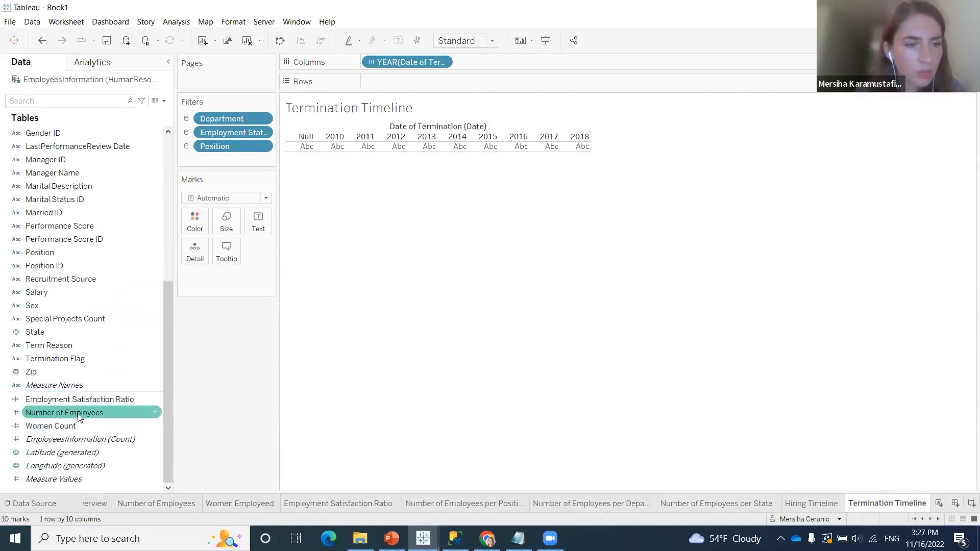
left_click_drag(79, 417, 448, 81)
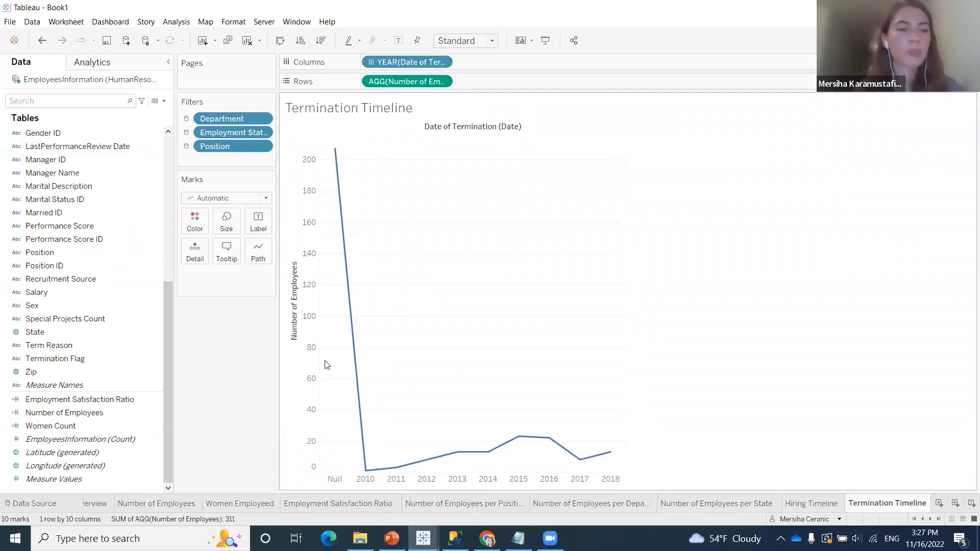
Filter the sheet on Date of Termination (Date) with a range of dates from 8/30/2010 to 11/10/2018, leaving null values excluded
mouse_move(337, 154)
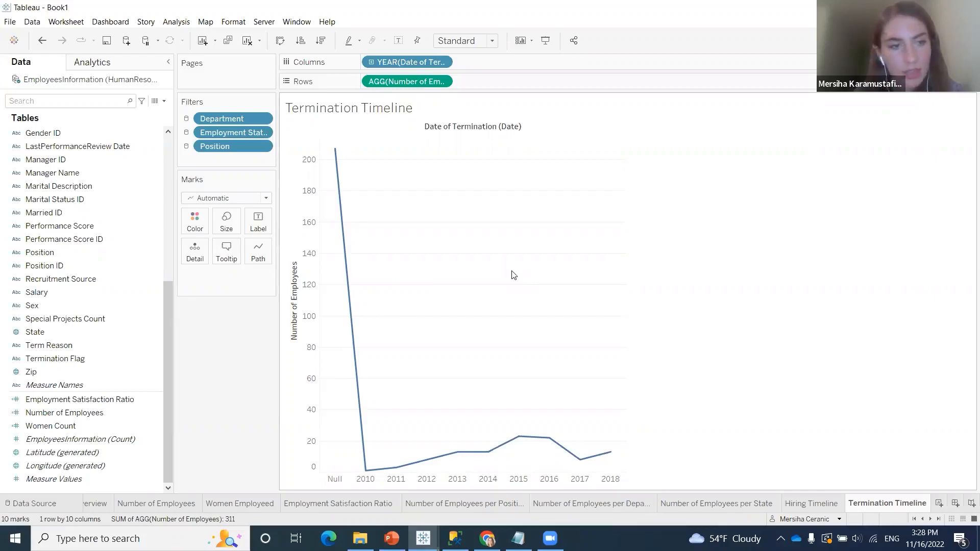
left_click(125, 200)
scroll(97, 339, "up", 7)
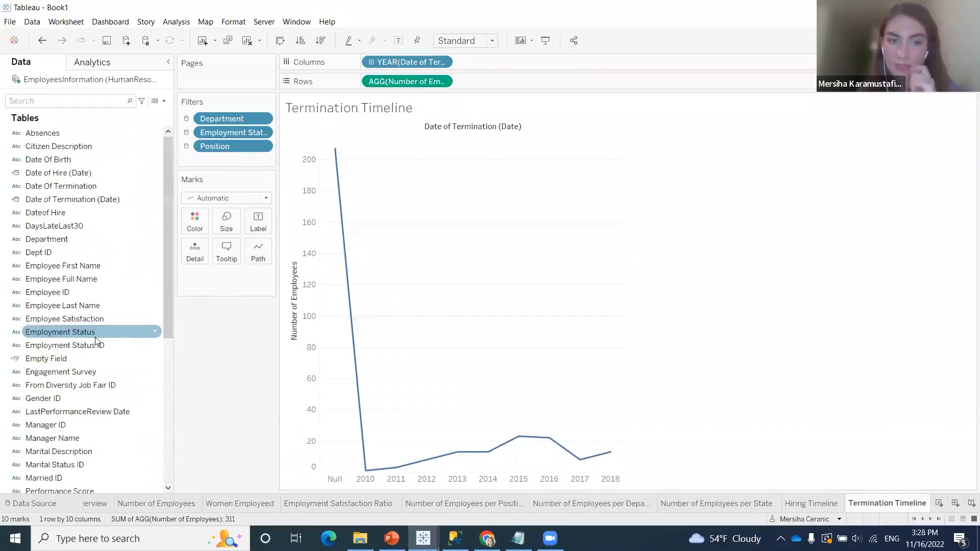
left_click_drag(101, 199, 260, 159)
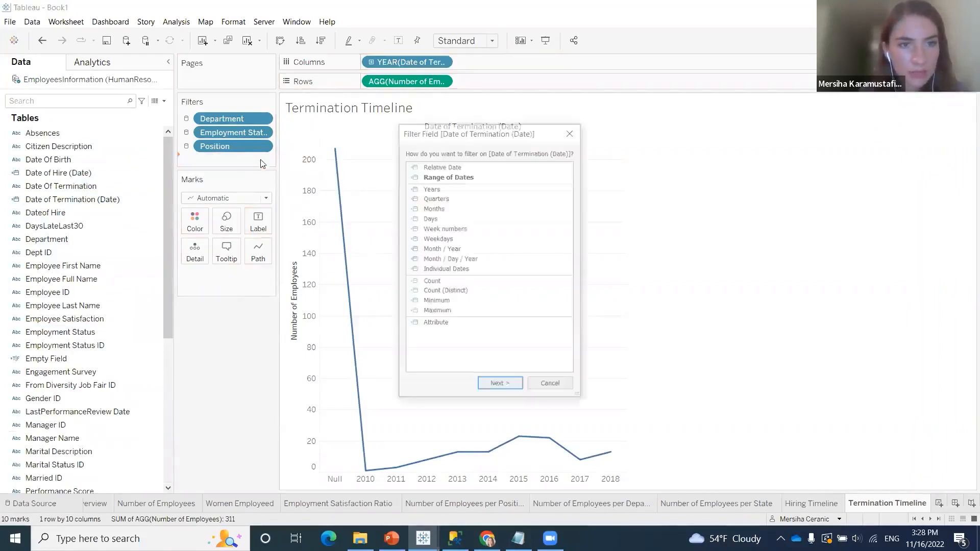
left_click(468, 179)
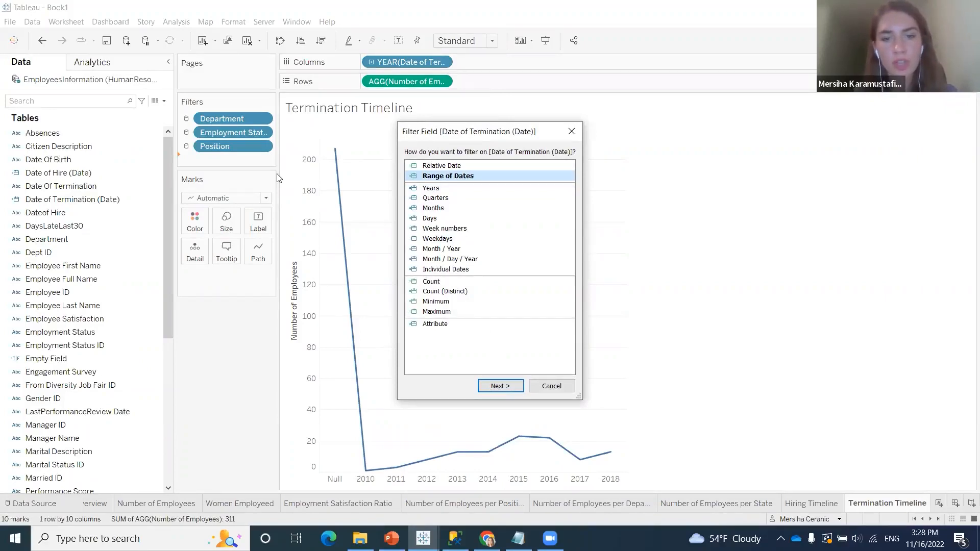
left_click(499, 386)
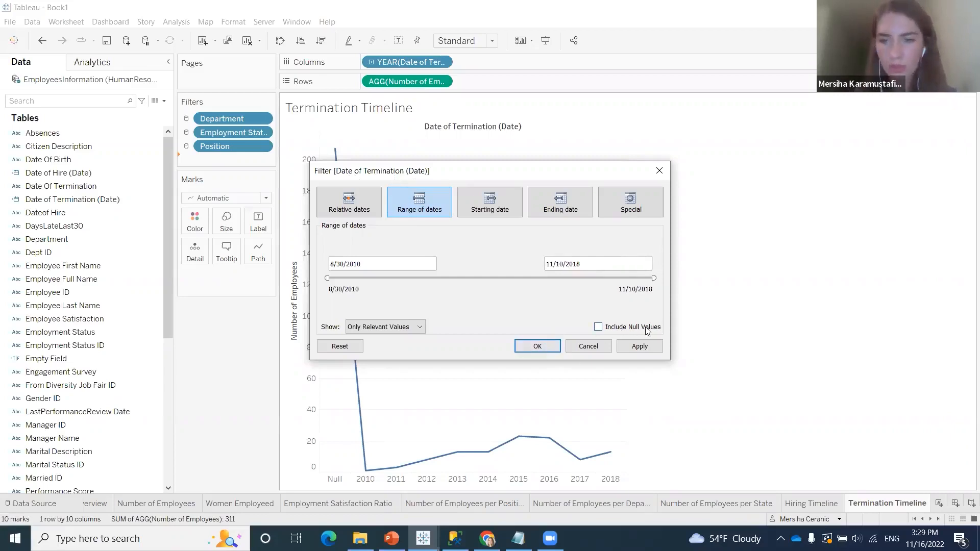
left_click(545, 348)
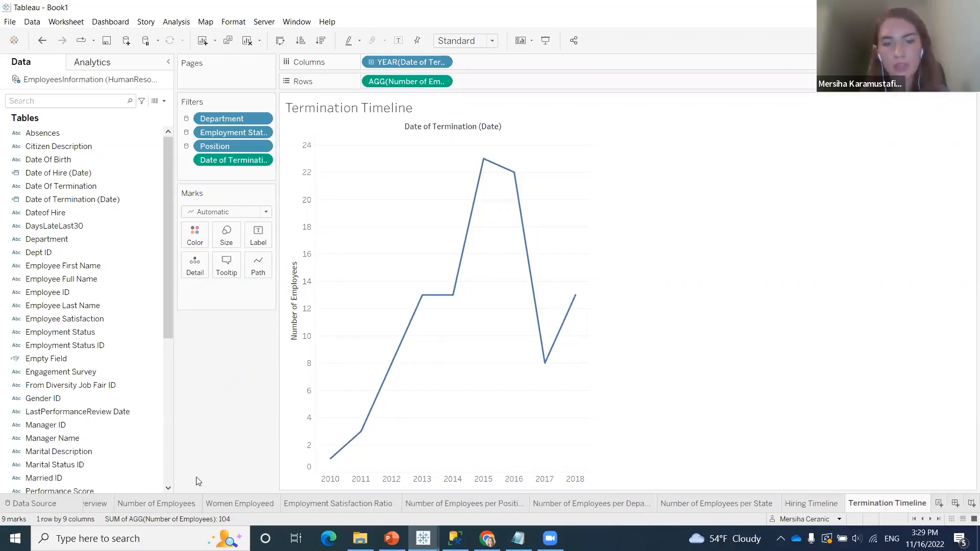
Edit the chart's tooltip so its year label reads Year of Date of Termination, without the (Date) suffix
mouse_move(332, 460)
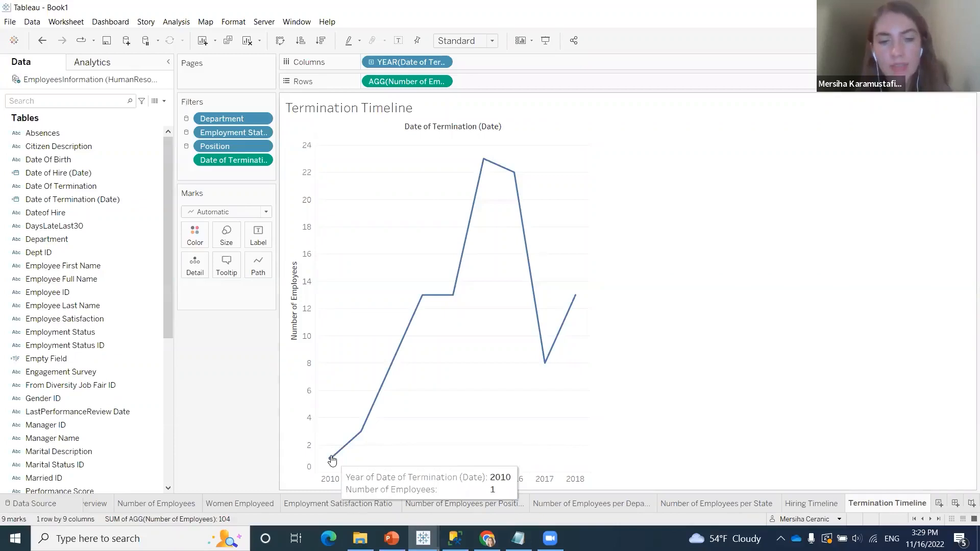
mouse_move(422, 298)
mouse_move(546, 365)
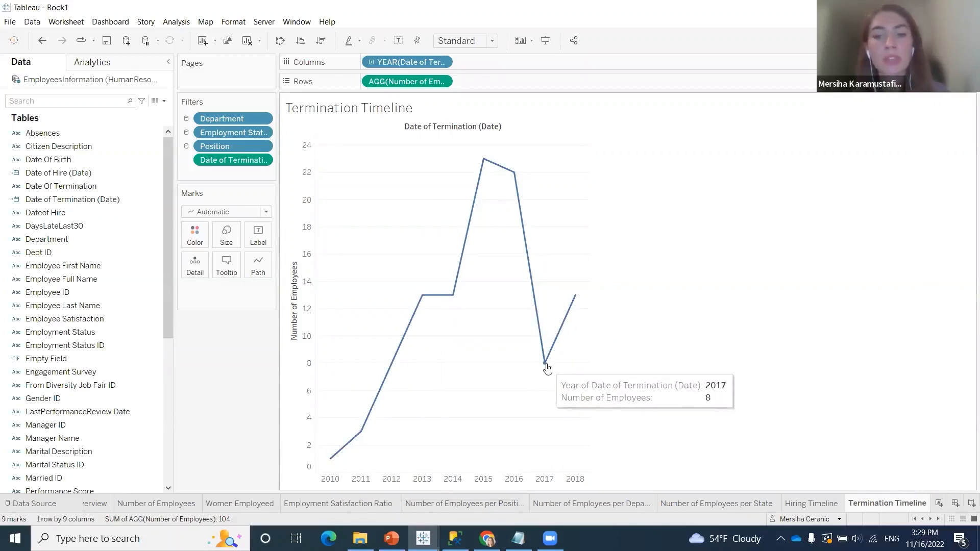
mouse_move(484, 160)
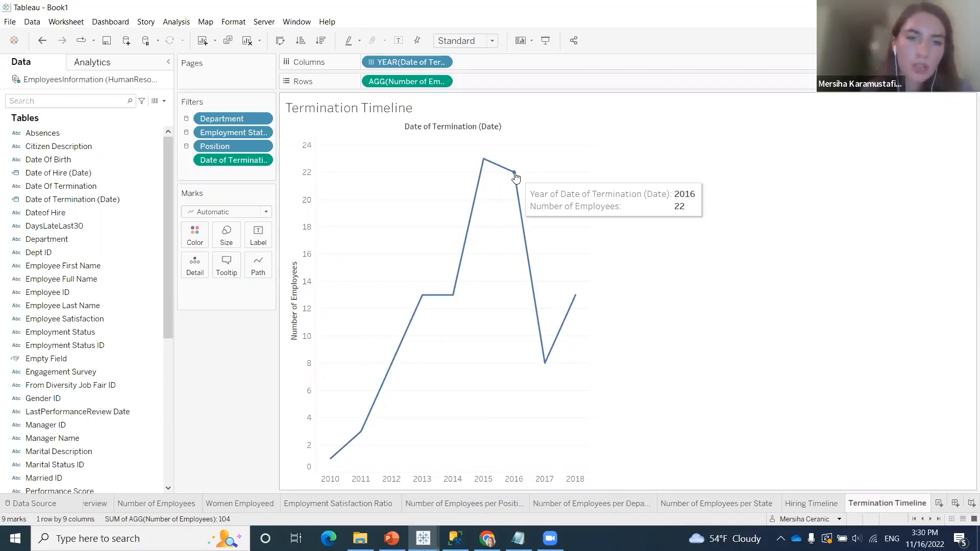
left_click(225, 274)
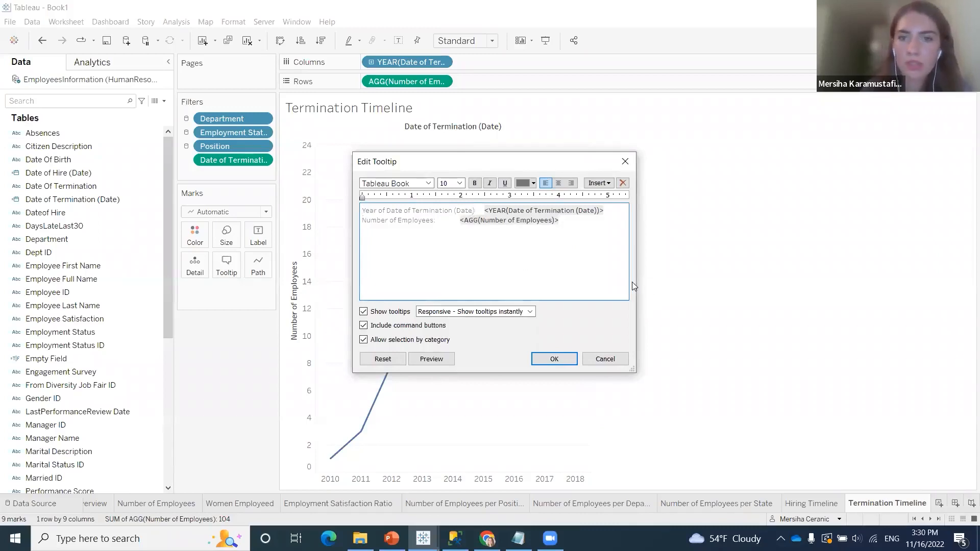
key("BackSpace")
key("BackSpace")
key("BackSpace")
key("BackSpace")
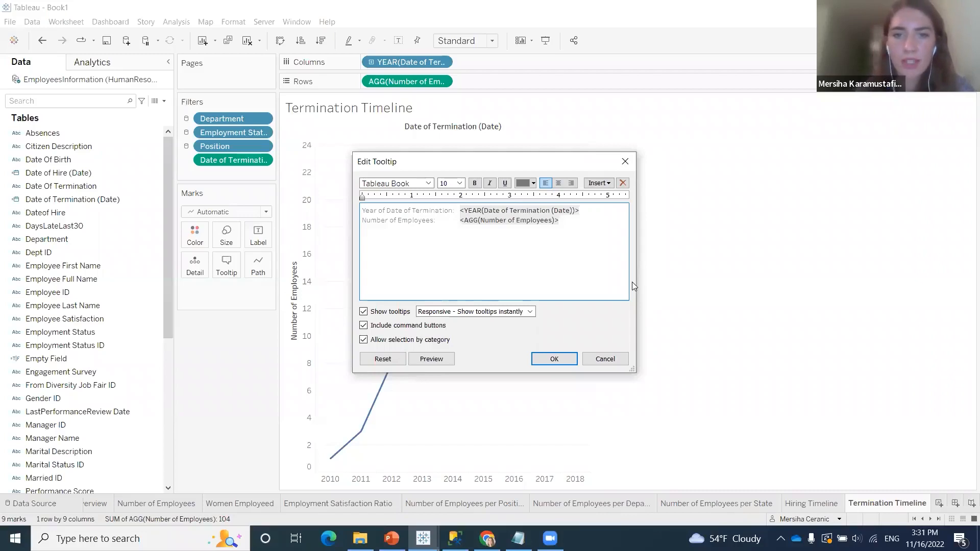
left_click(542, 360)
mouse_move(515, 175)
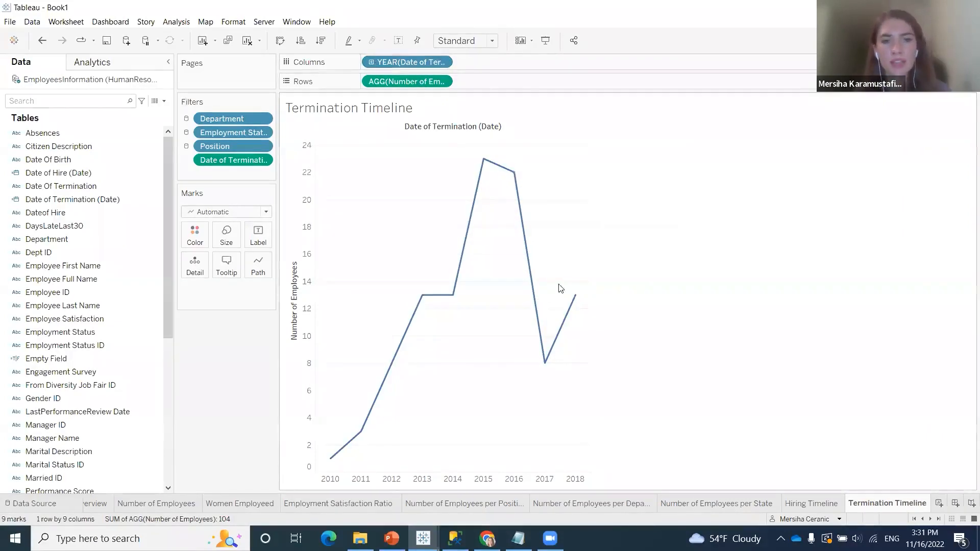
Show the Date of Termination (Date) filter control beside the chart
right_click(241, 159)
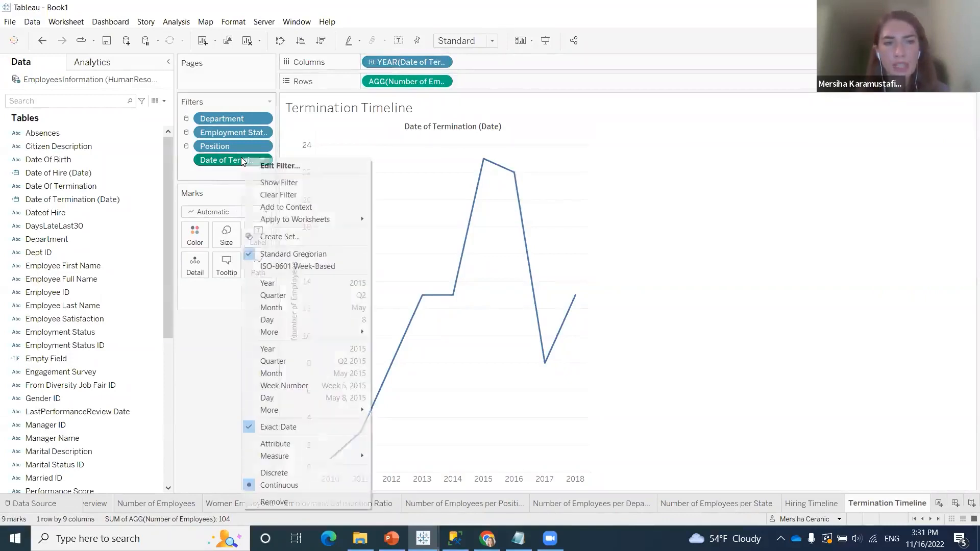
left_click(295, 183)
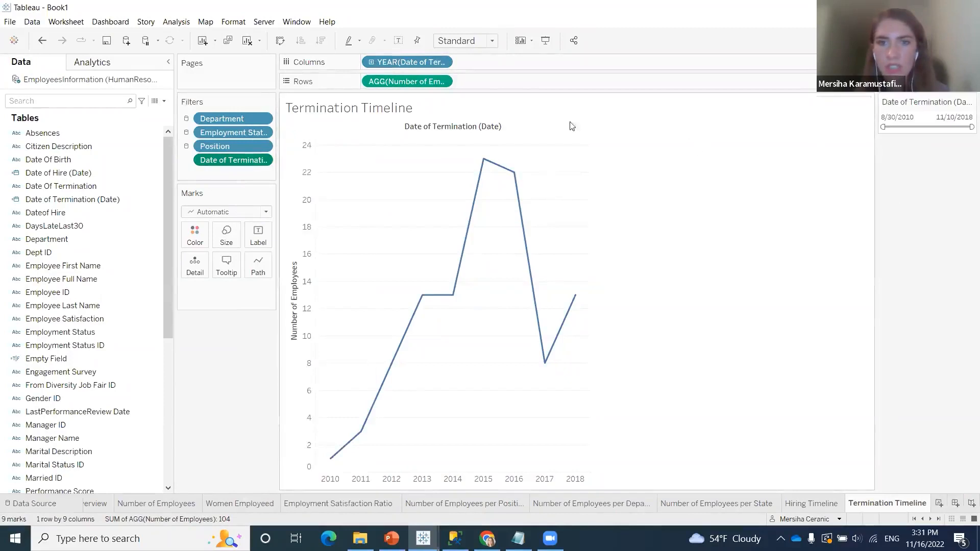
right_click(412, 82)
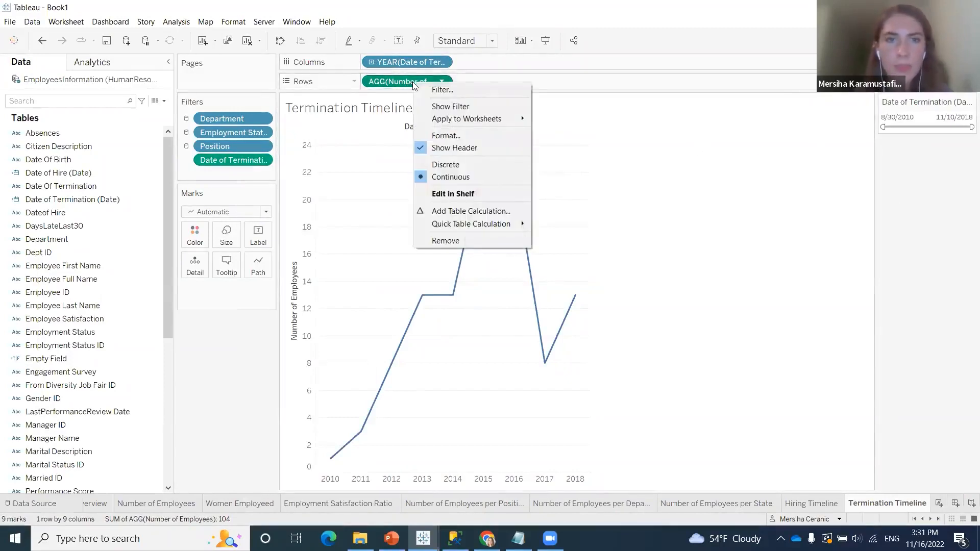
left_click(585, 153)
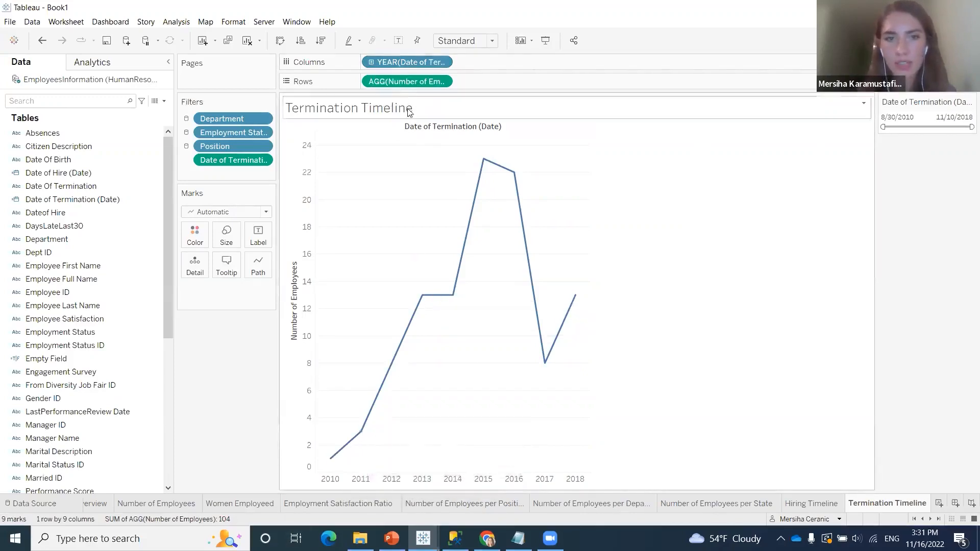
Drill the termination date on Columns down through quarter, month and day, and collapse it back to years
left_click(372, 62)
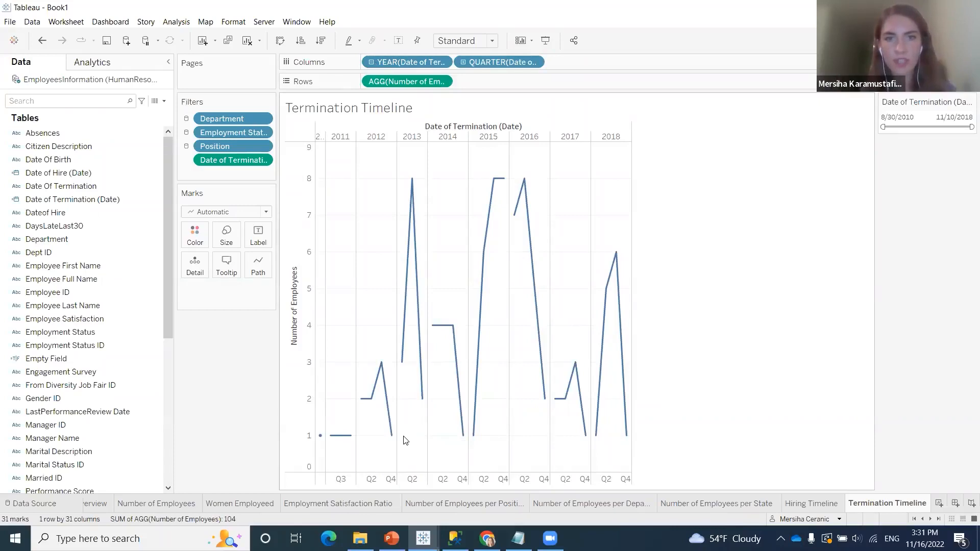
left_click(464, 62)
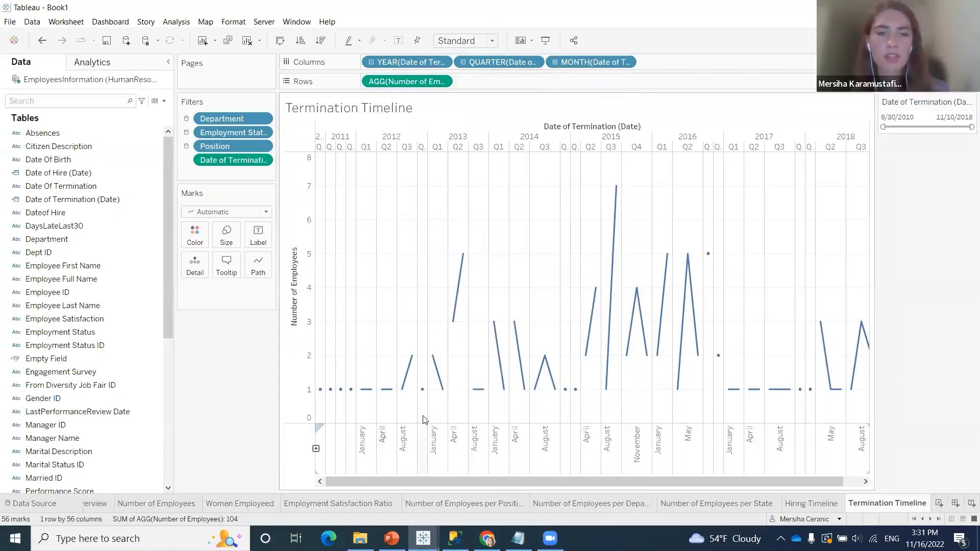
mouse_move(409, 363)
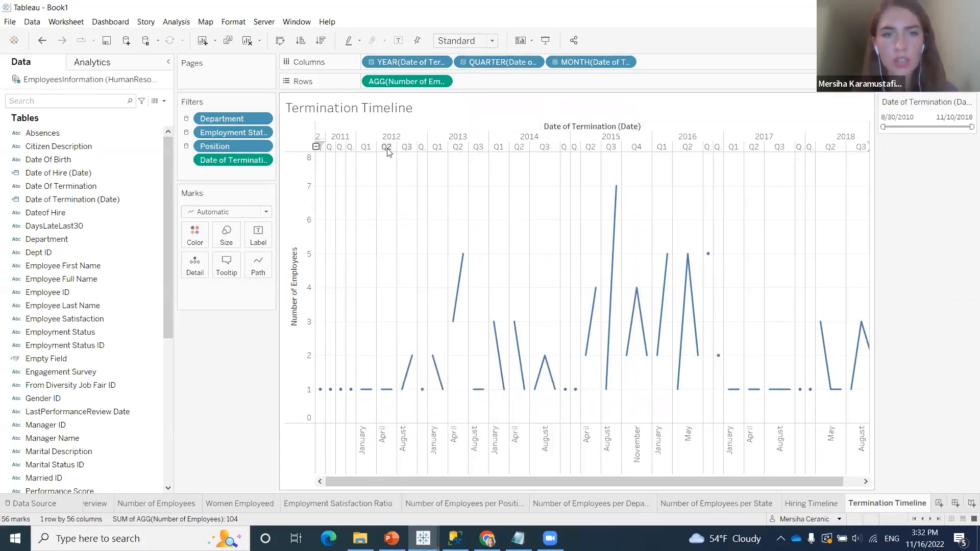
left_click(555, 62)
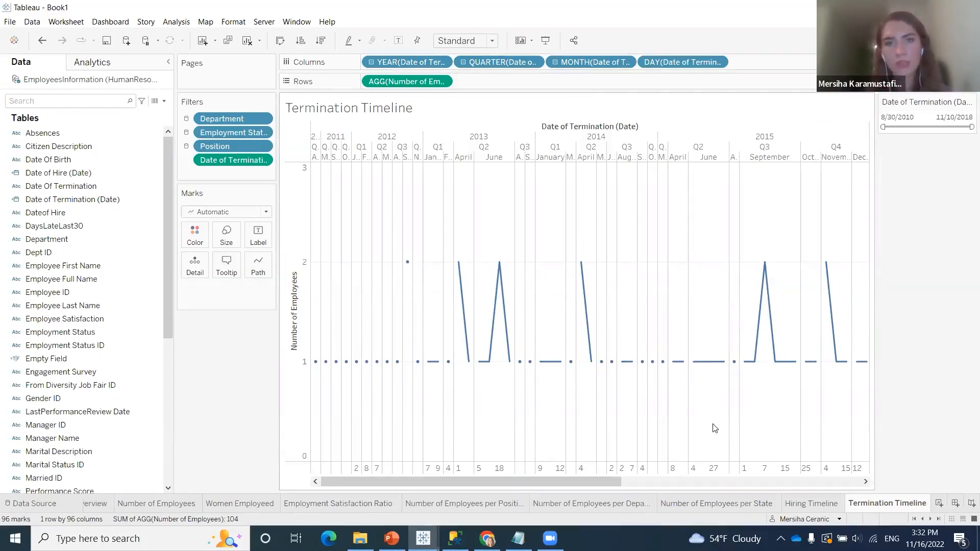
left_click(555, 62)
left_click(463, 62)
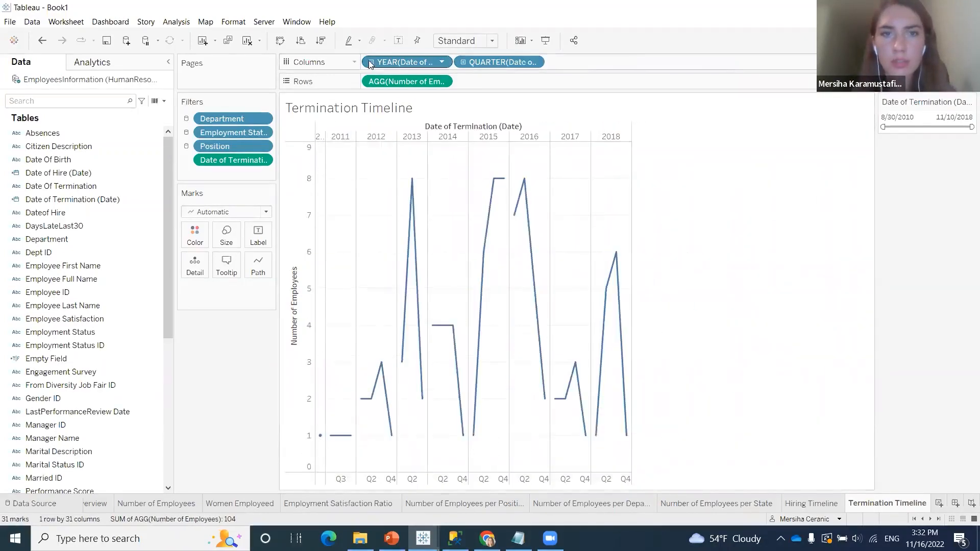
left_click(370, 63)
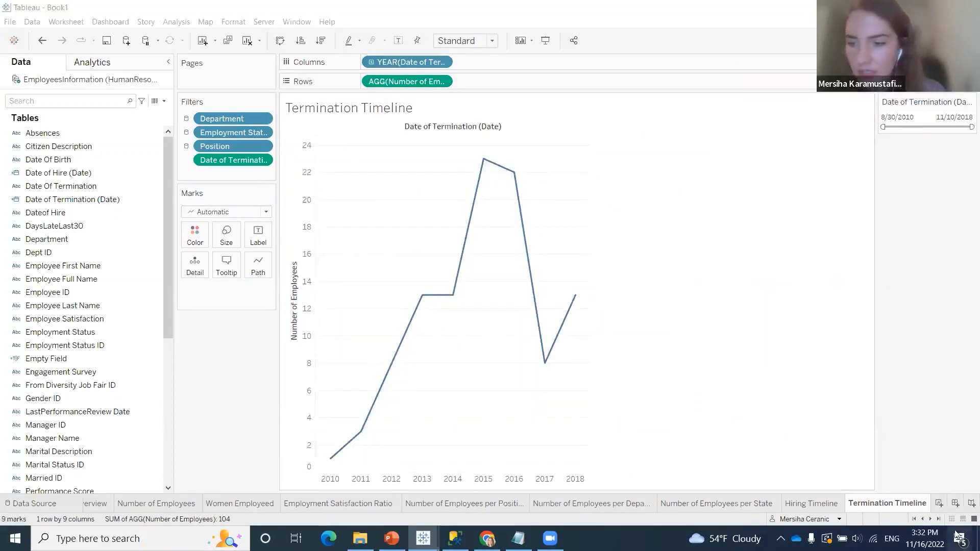
left_click(938, 504)
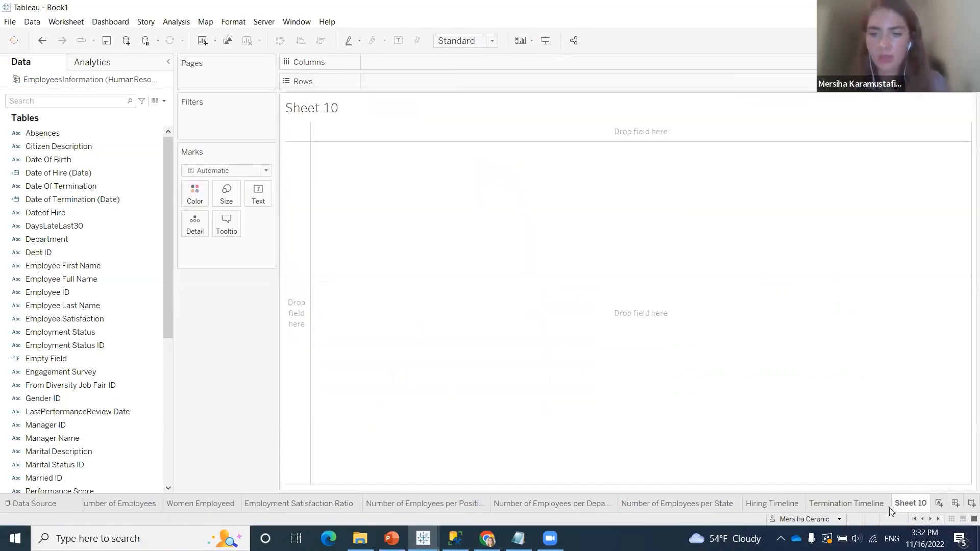
right_click(921, 504)
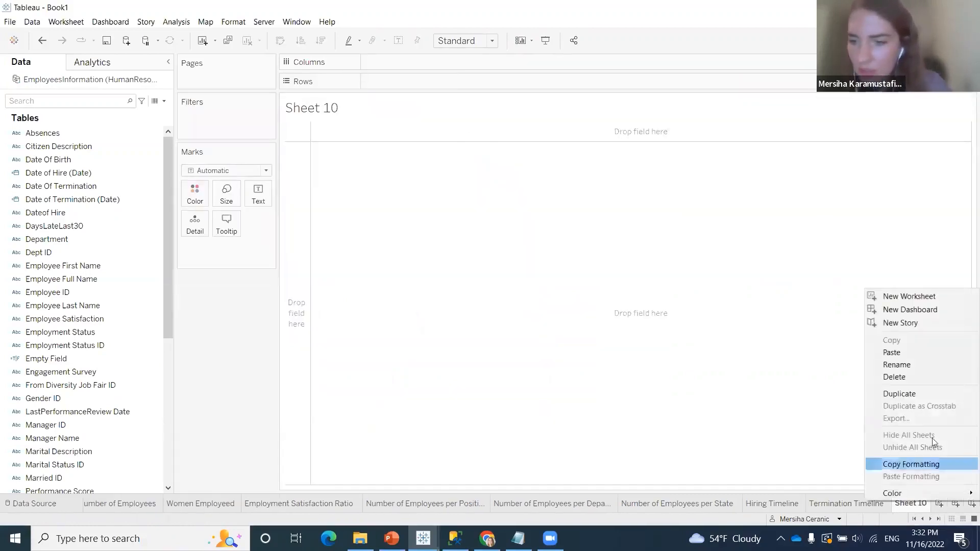
left_click(928, 373)
Create a new dashboard and rename it Company Timeline
left_click(955, 504)
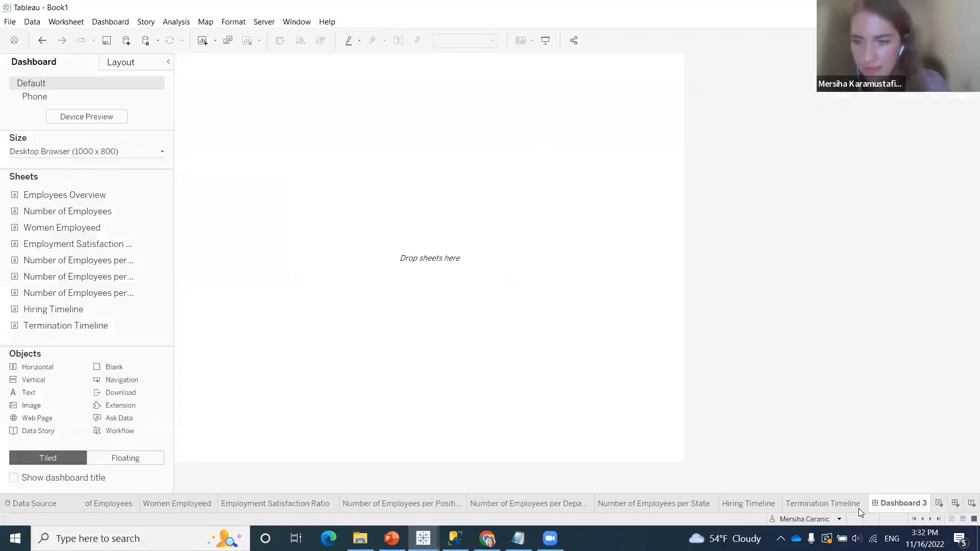
right_click(892, 506)
left_click(913, 369)
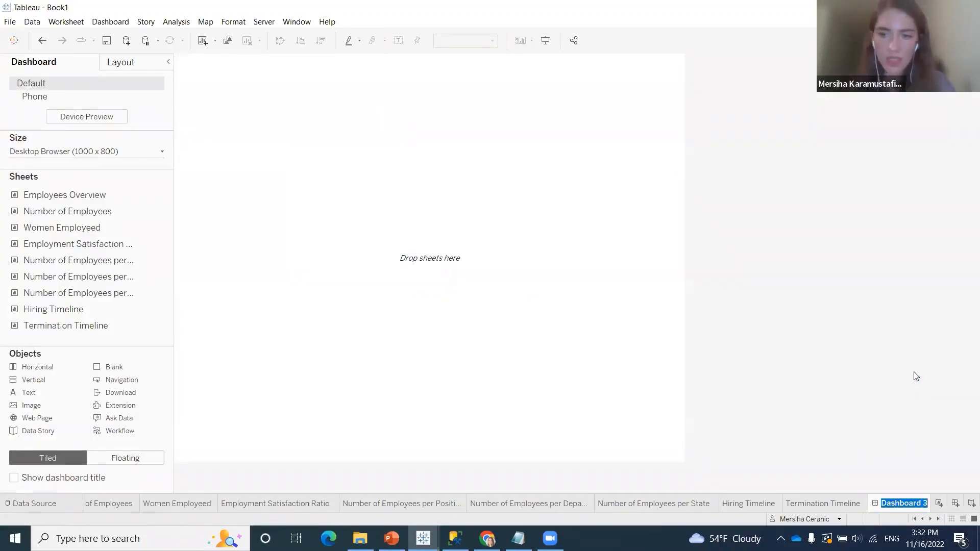
type("Compant")
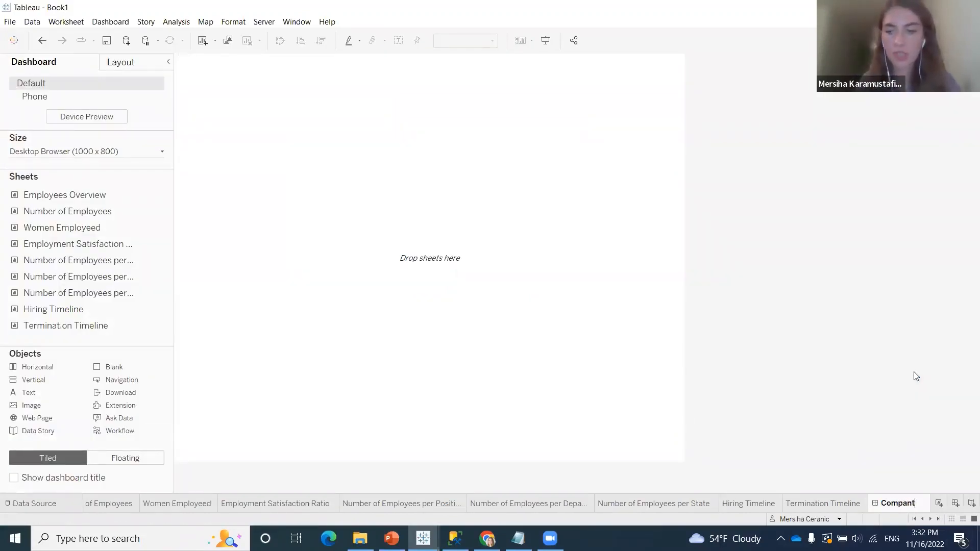
type("y Timeline")
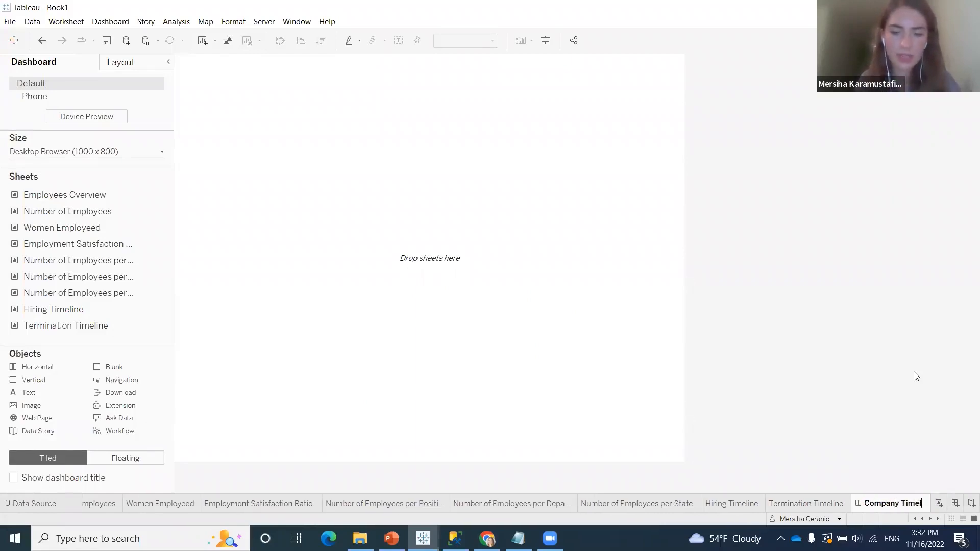
key("Return")
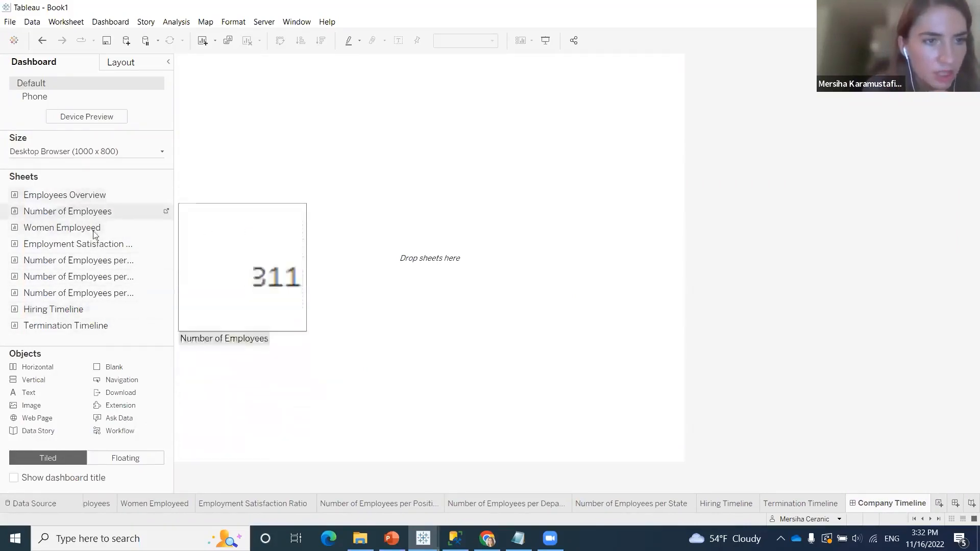
Add the Hiring Timeline and Termination Timeline sheets to the dashboard and stack Termination Timeline below Hiring Timeline
right_click(94, 310)
left_click(105, 316)
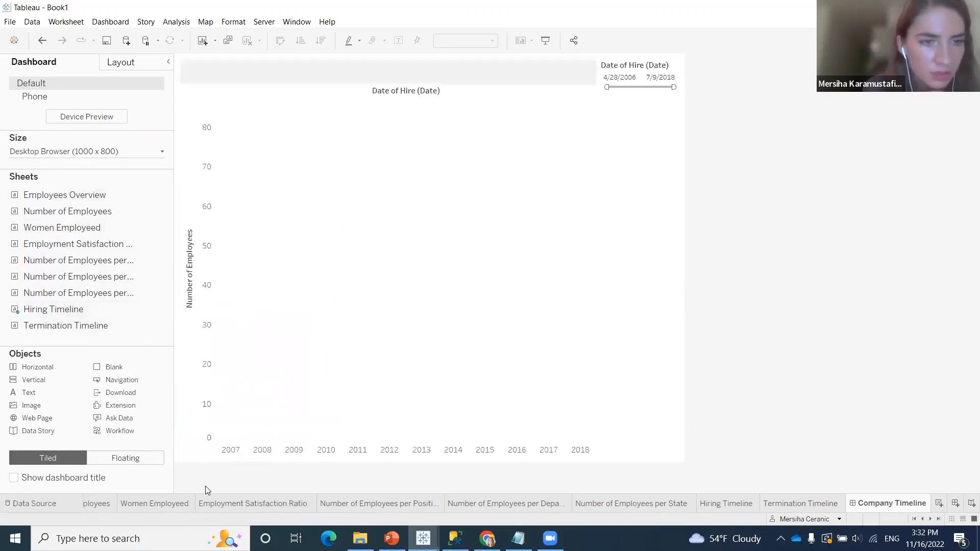
right_click(104, 327)
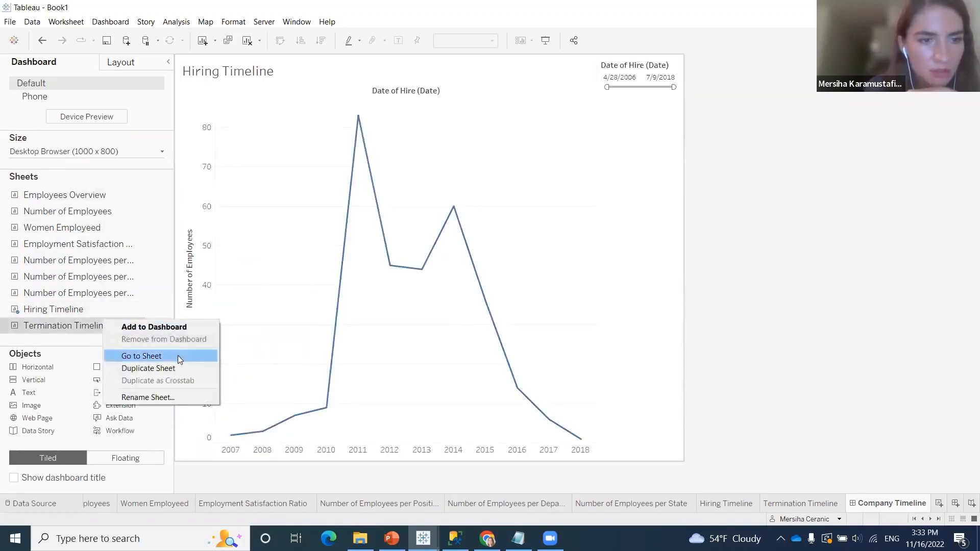
left_click(173, 329)
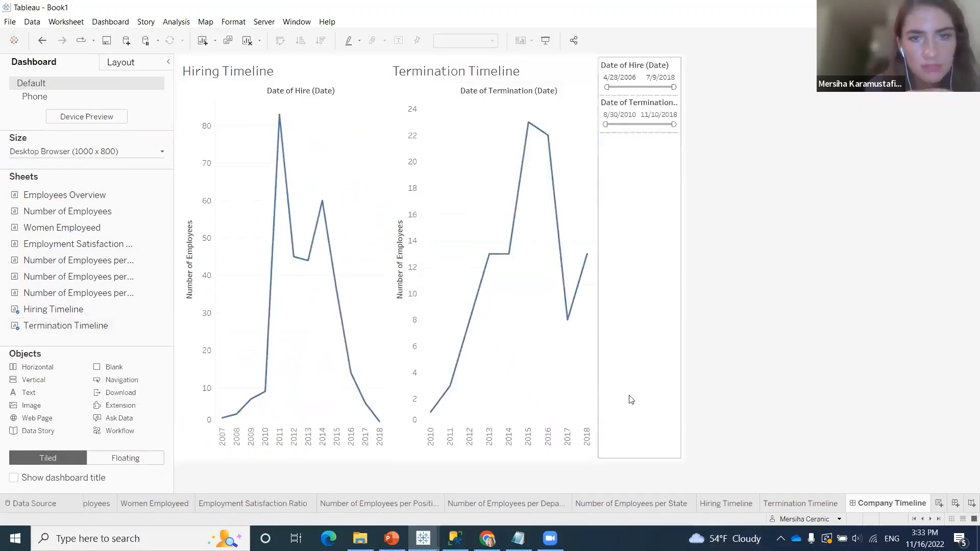
left_click(552, 64)
left_click_drag(494, 59, 314, 409)
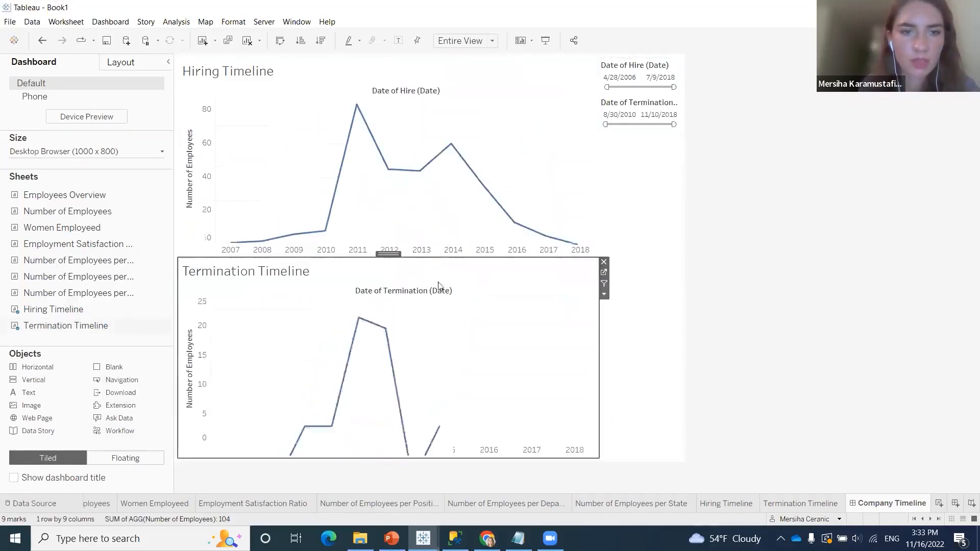
Narrow the Date of Hire filter range to 3/7/2011–9/28/2015, and widen it back out to 1/9/2006–7/9/2018
left_click(633, 194)
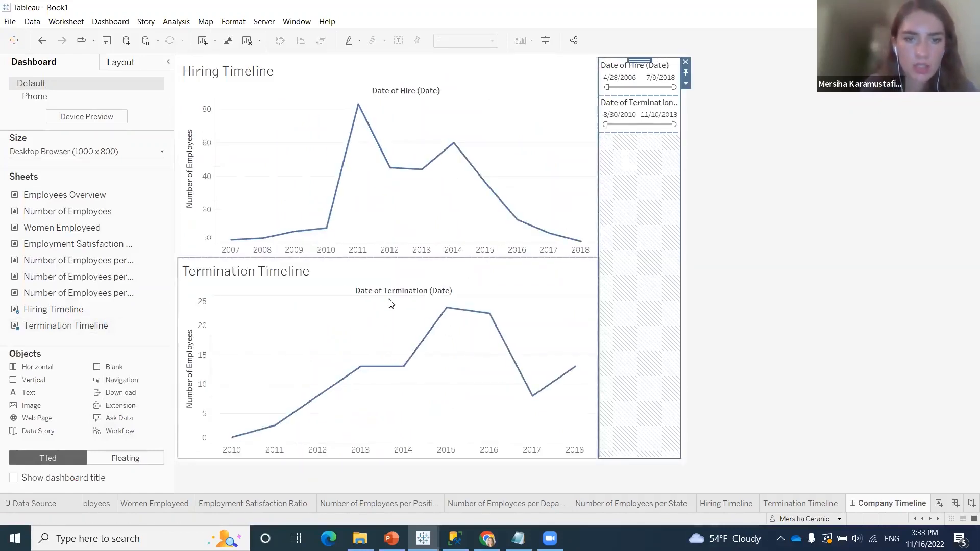
left_click_drag(607, 87, 637, 86)
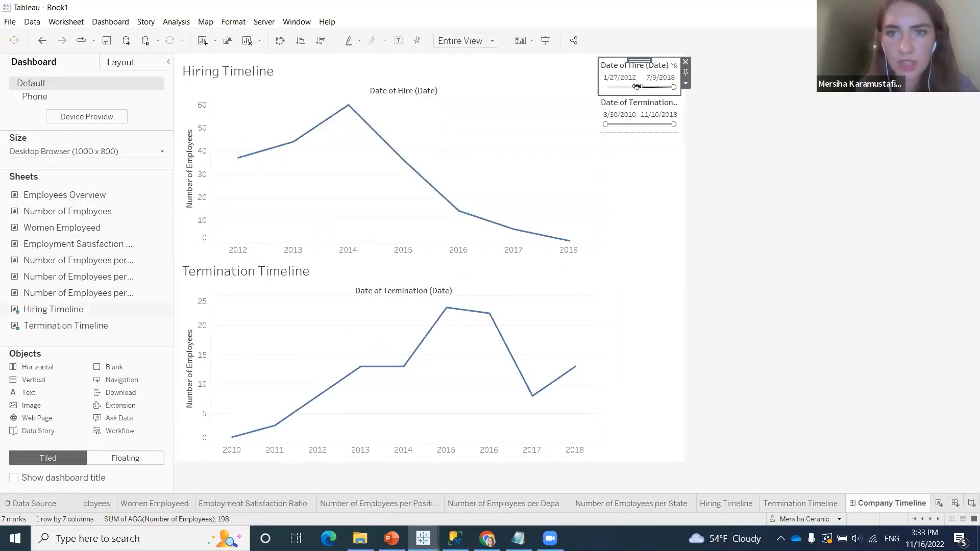
mouse_move(637, 87)
left_mouse_down()
mouse_move(620, 87)
mouse_move(632, 88)
left_mouse_up()
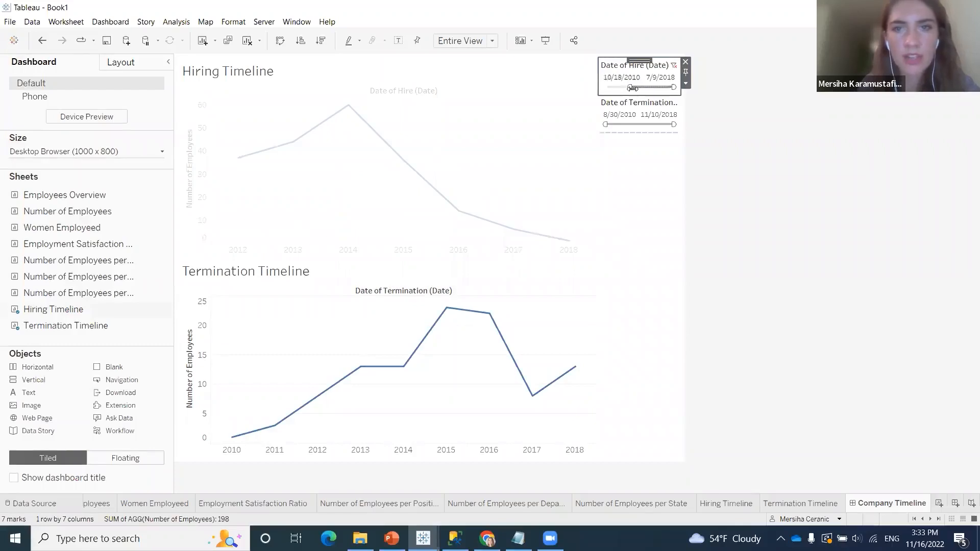
left_click_drag(667, 88, 659, 88)
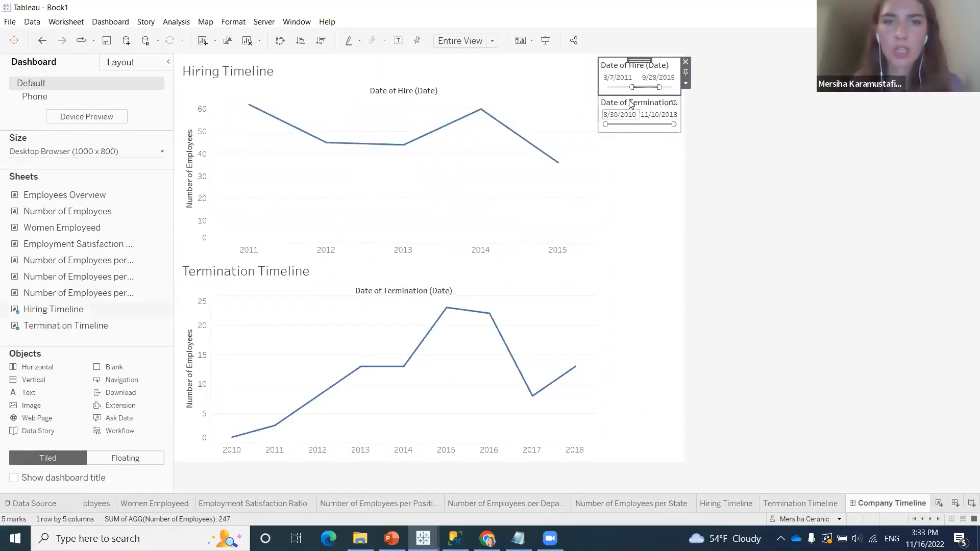
left_click_drag(632, 87, 589, 88)
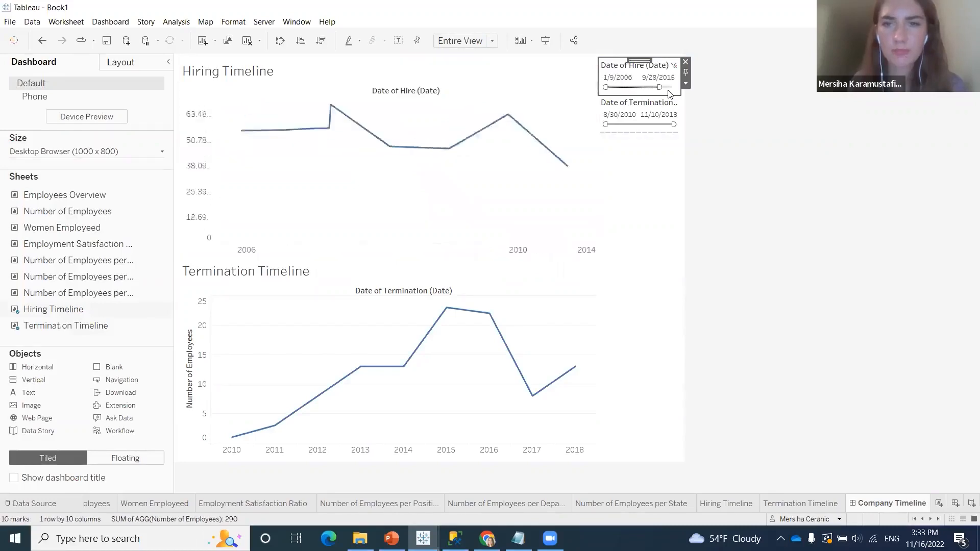
left_click_drag(661, 88, 674, 88)
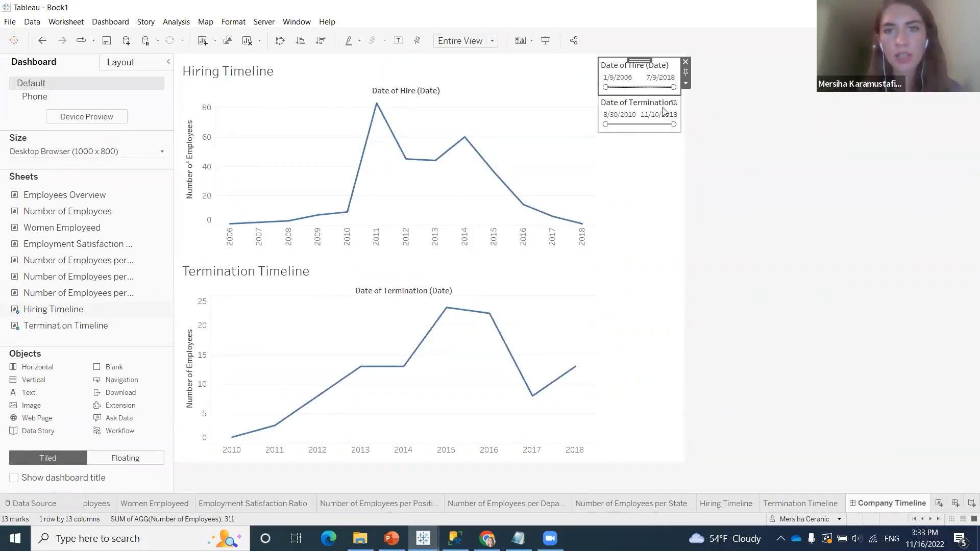
Move the Date of Termination filter's start date to 3/5/2014, and set it back to 9/22/2010
left_click_drag(607, 125, 634, 124)
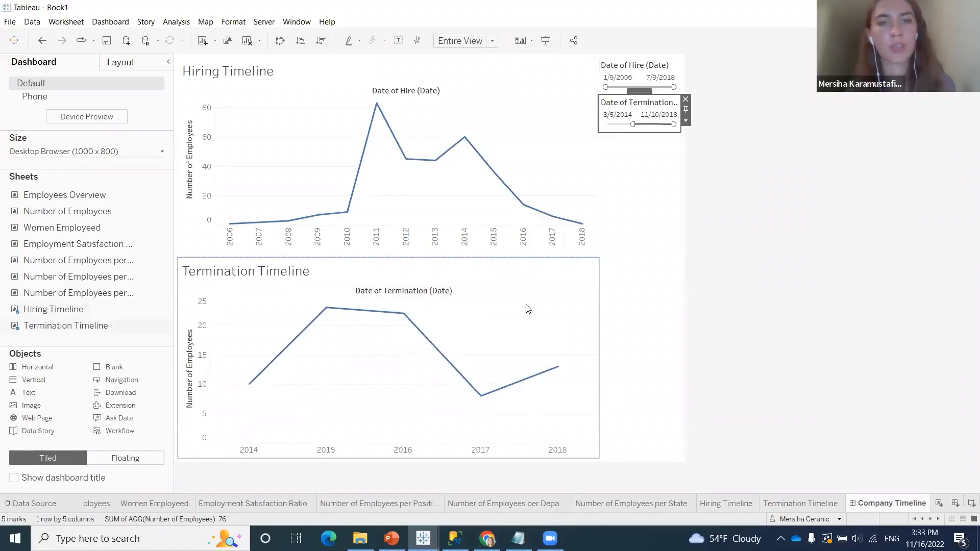
left_click_drag(633, 125, 605, 125)
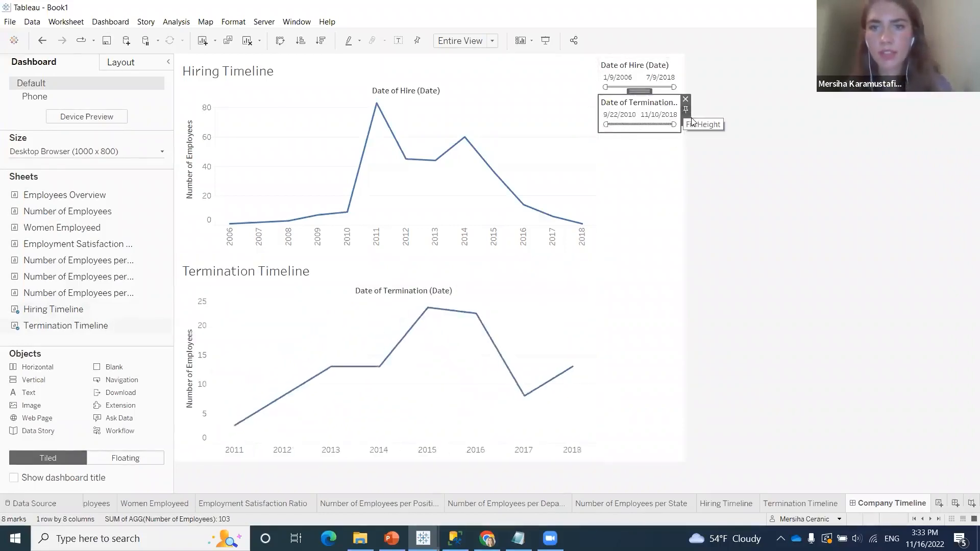
Shorten the title of the termination date filter to Date of Termination
left_click(688, 126)
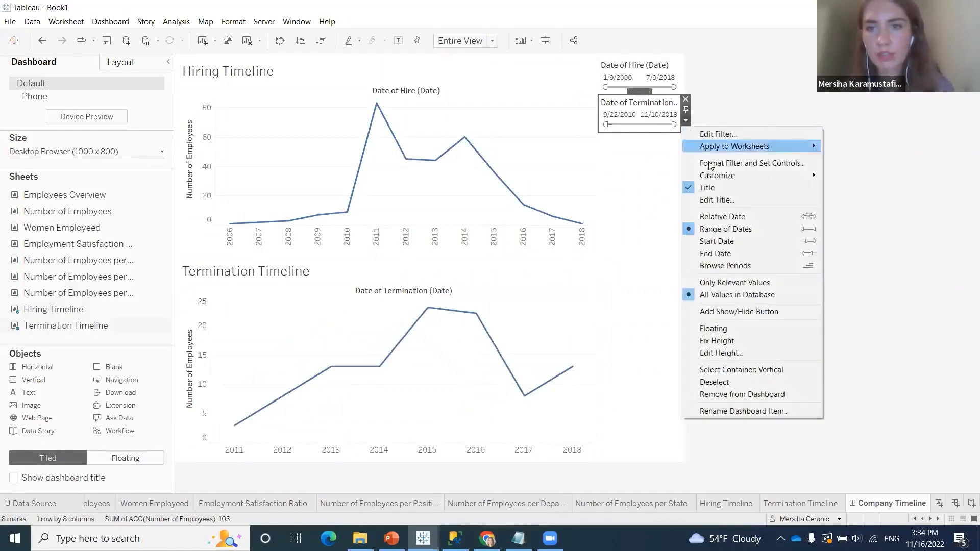
left_click(733, 197)
left_click_drag(439, 221, 416, 221)
key("BackSpace")
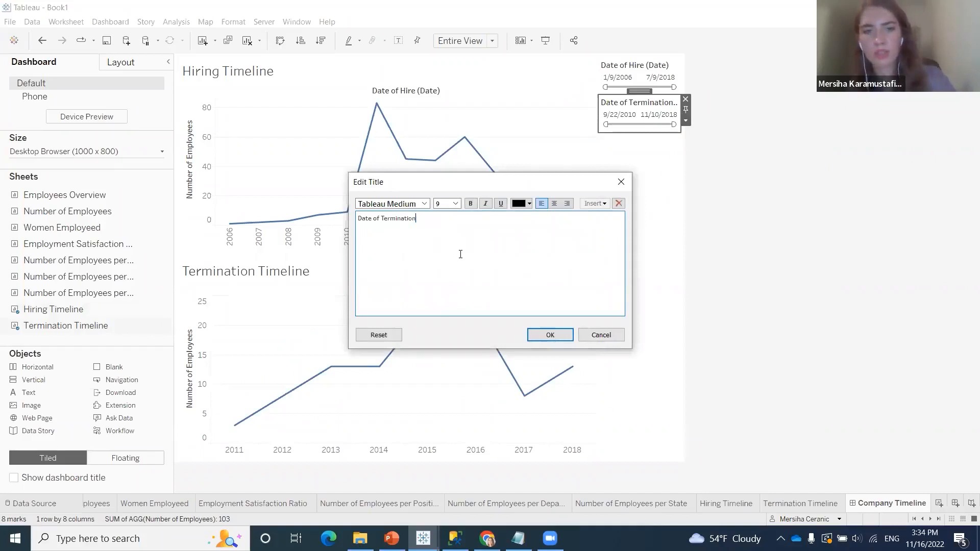
left_click(549, 335)
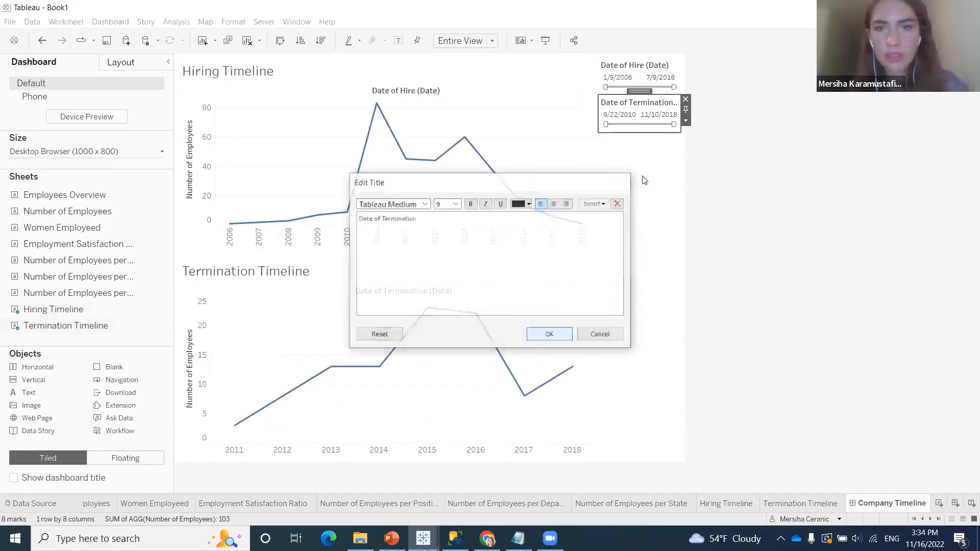
Shorten the title of the hire date filter to Date of Hire
left_click(678, 76)
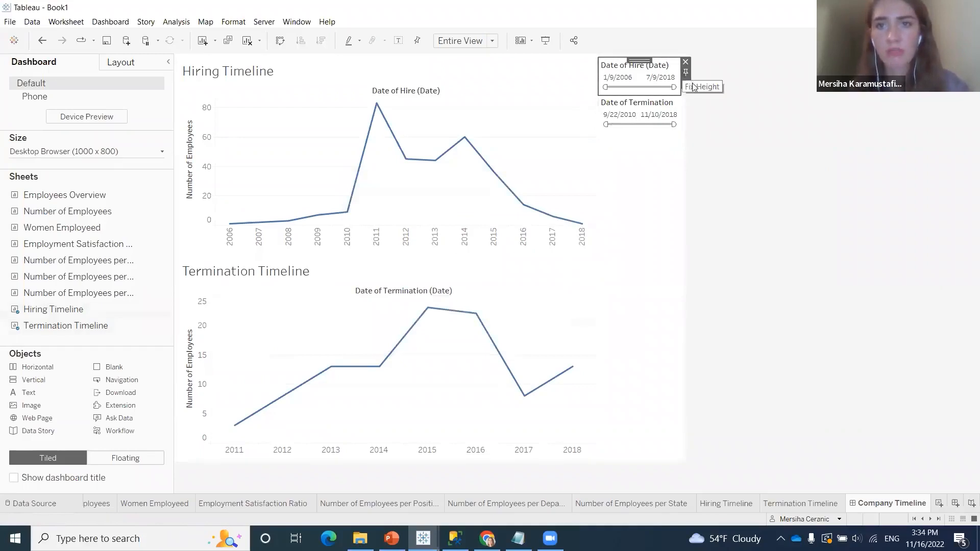
left_click(686, 83)
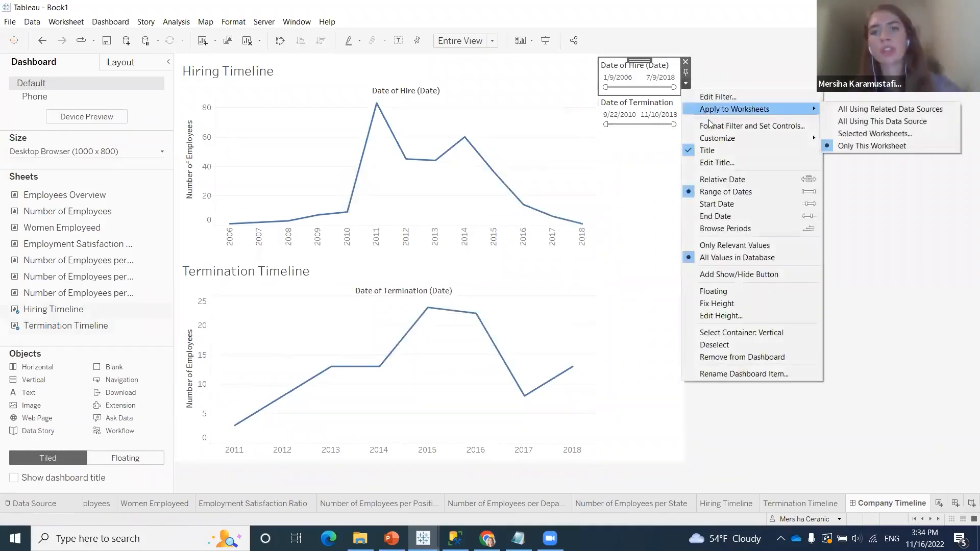
left_click(766, 164)
left_click_drag(415, 219, 395, 220)
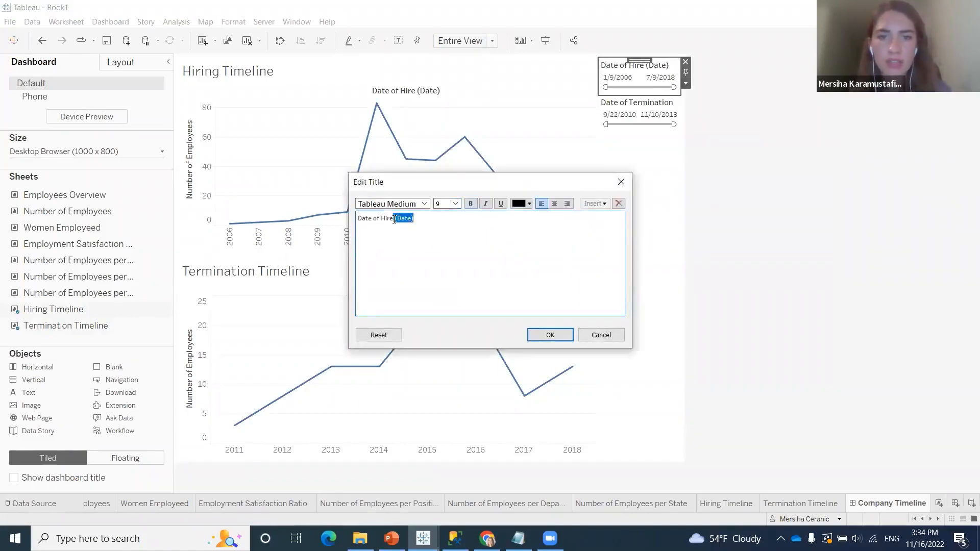
key("BackSpace")
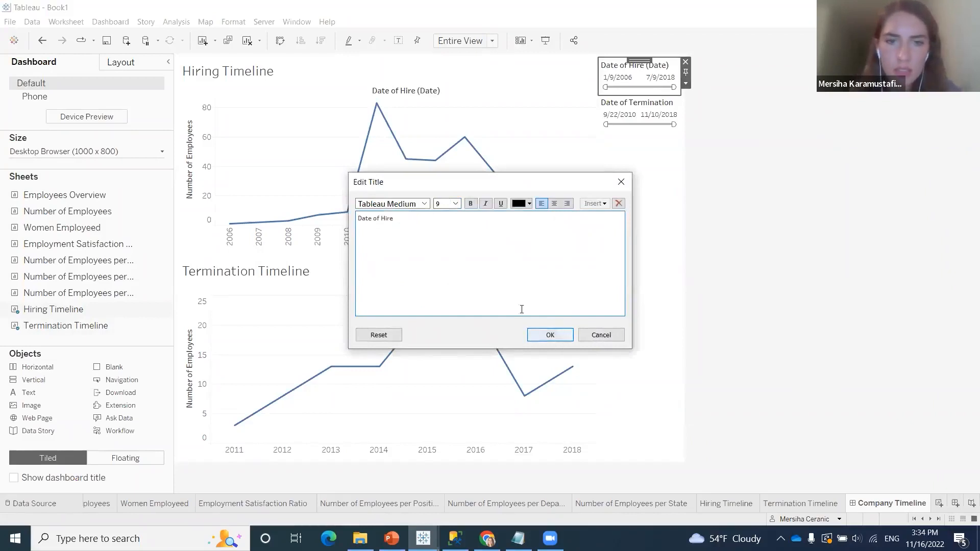
left_click(561, 336)
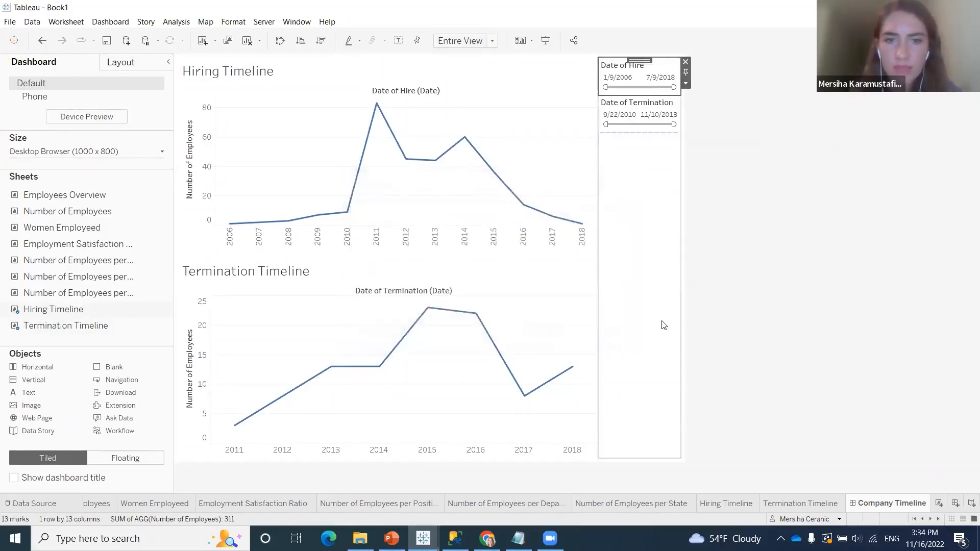
left_click(748, 297)
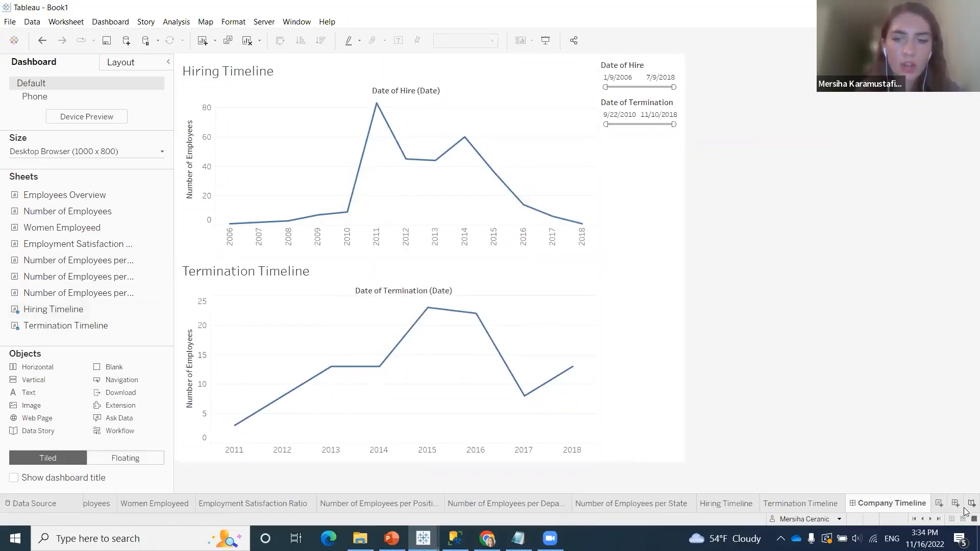
Reorder the sheets so that the Company Timeline dashboard directly follows the Company Numbers dashboard
mouse_move(900, 504)
left_mouse_down()
mouse_move(381, 517)
mouse_move(118, 506)
left_mouse_up()
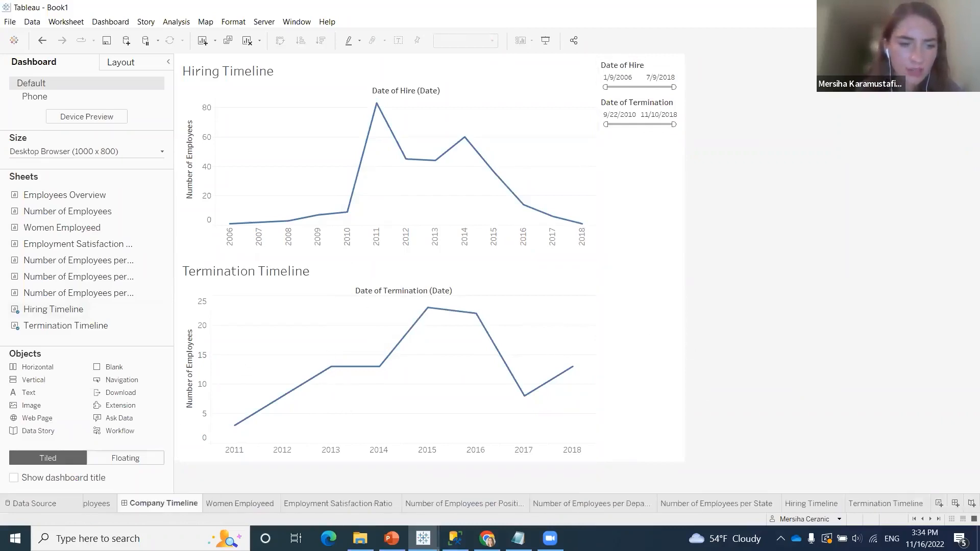
left_click(914, 520)
left_click_drag(406, 507, 274, 503)
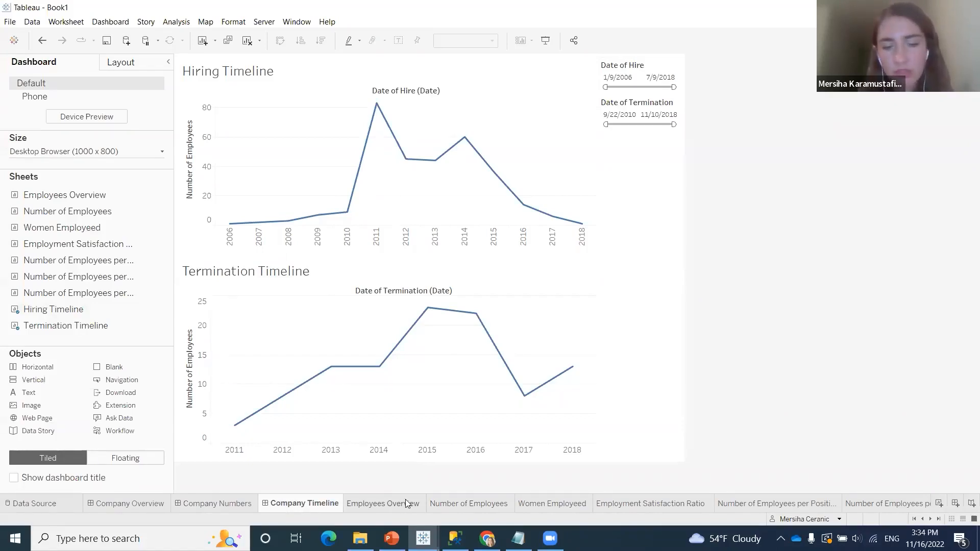
Hide the Employees Overview, Number of Employees, Women Employeed and Employment Satisfaction Ratio worksheets
right_click(384, 504)
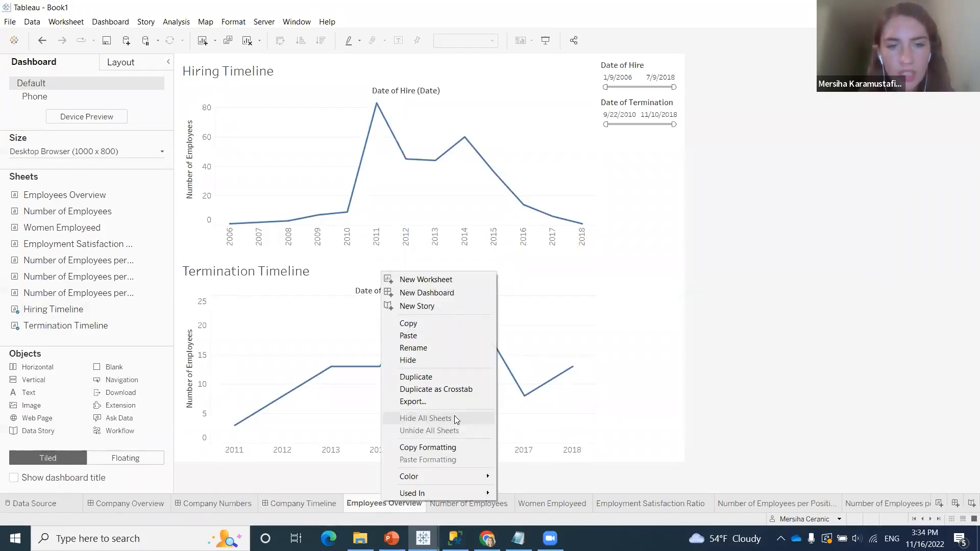
left_click(431, 360)
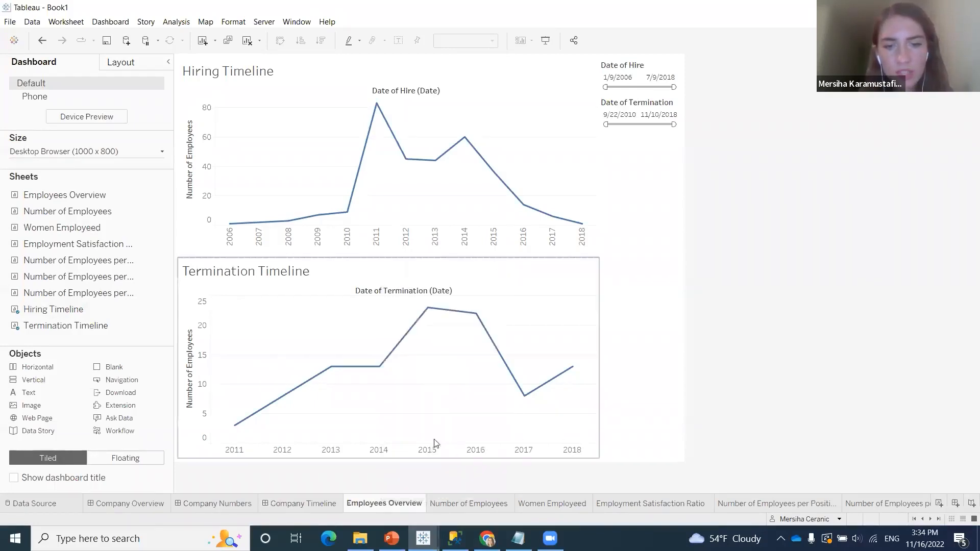
right_click(402, 503)
left_click(450, 362)
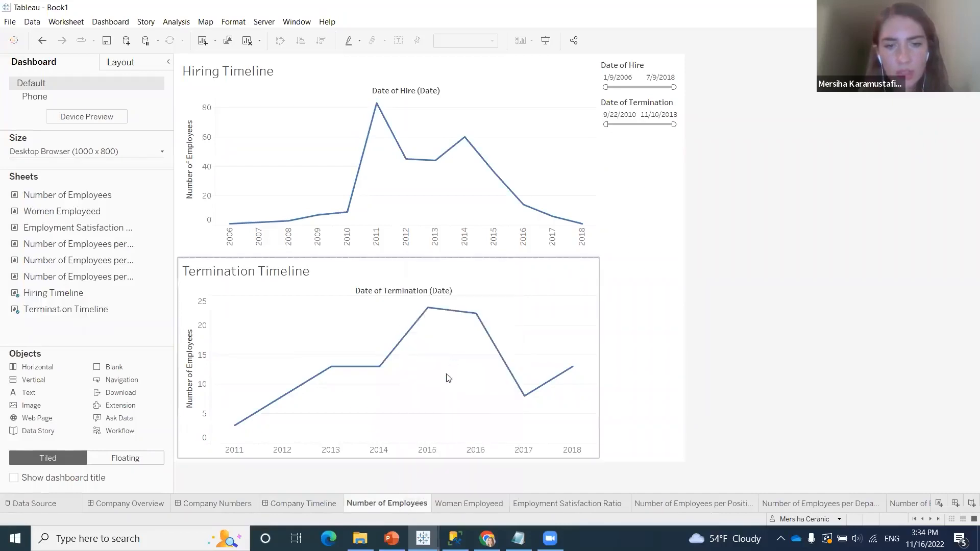
right_click(385, 505)
left_click(435, 363)
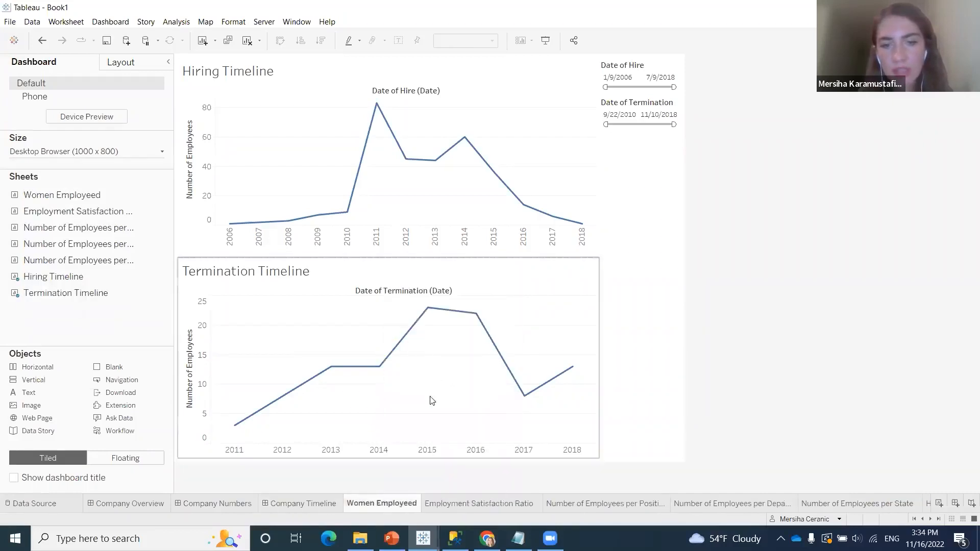
right_click(383, 500)
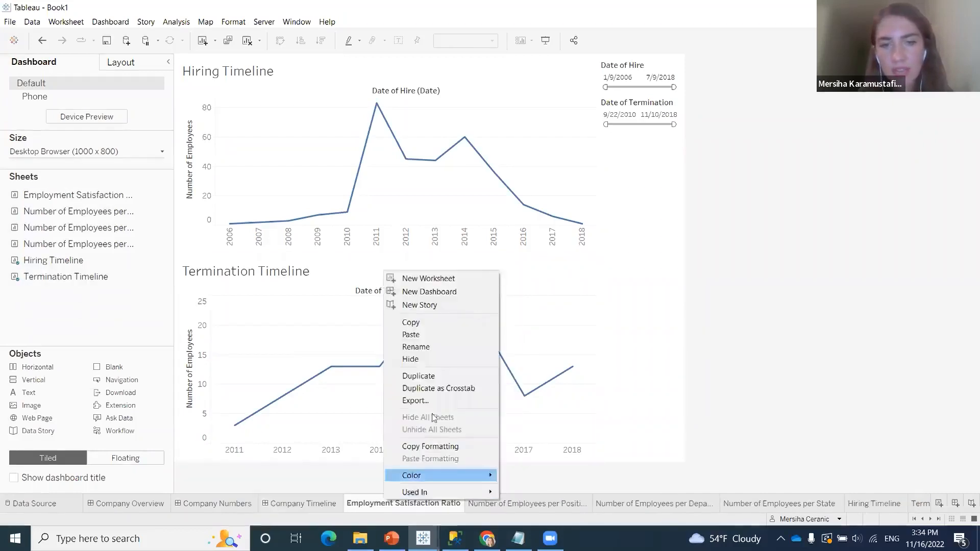
left_click(429, 357)
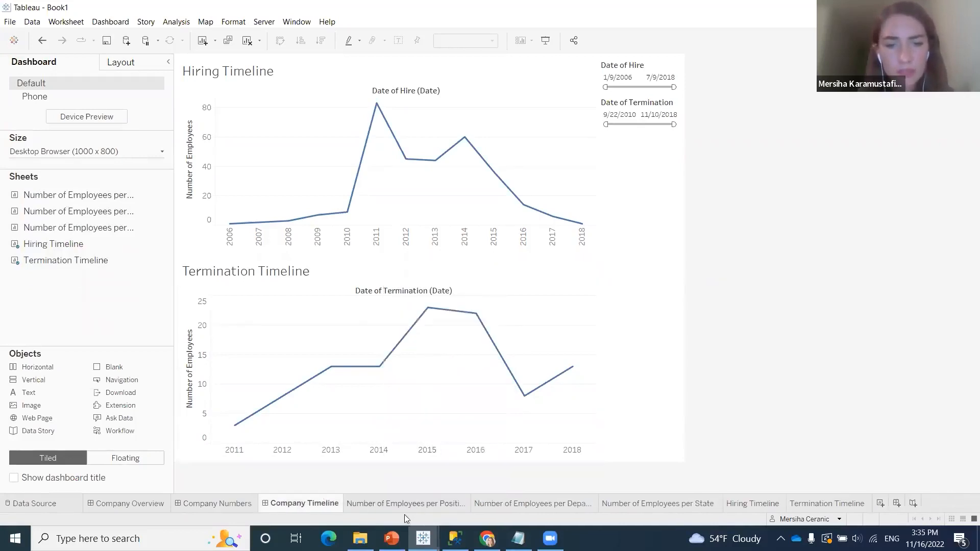
Hide the three worksheets showing the number of employees per position, per department and per state
right_click(396, 504)
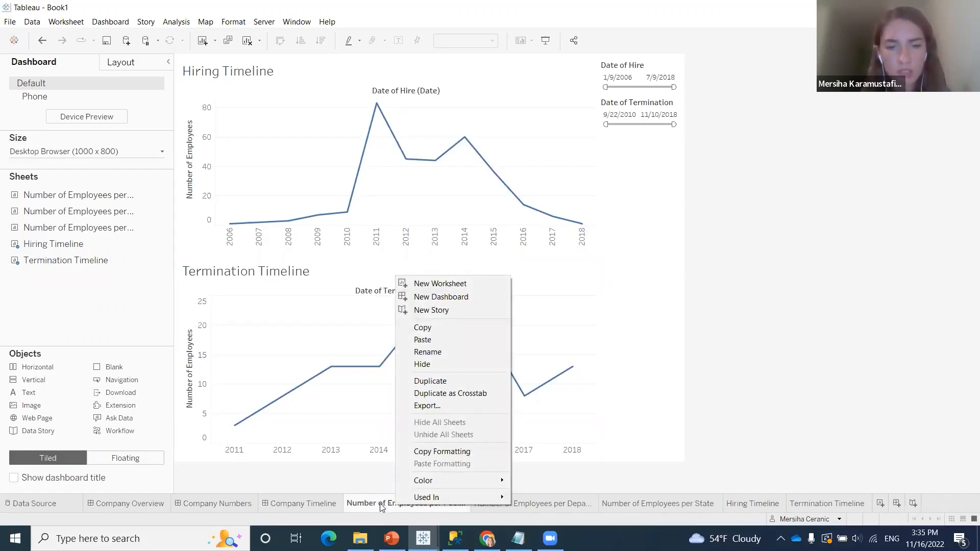
left_click(444, 365)
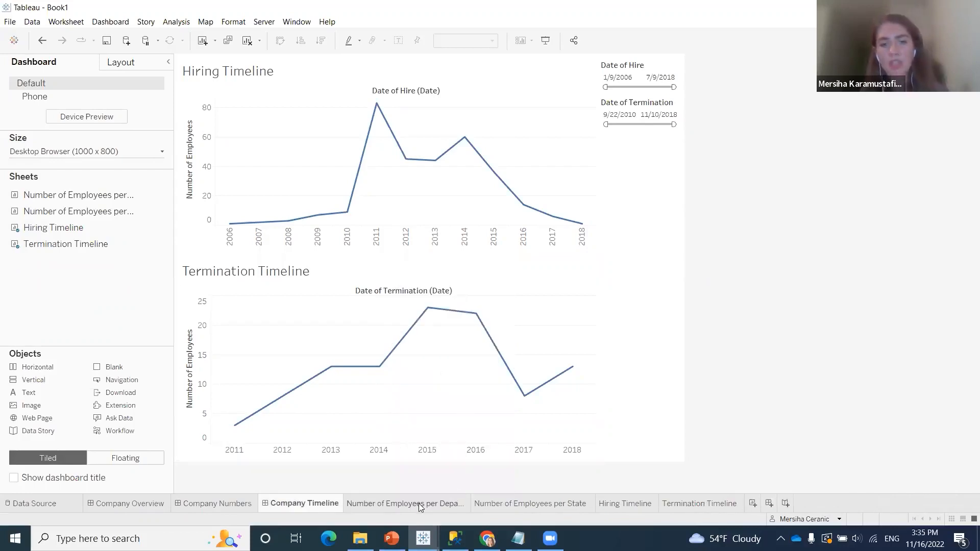
mouse_move(418, 503)
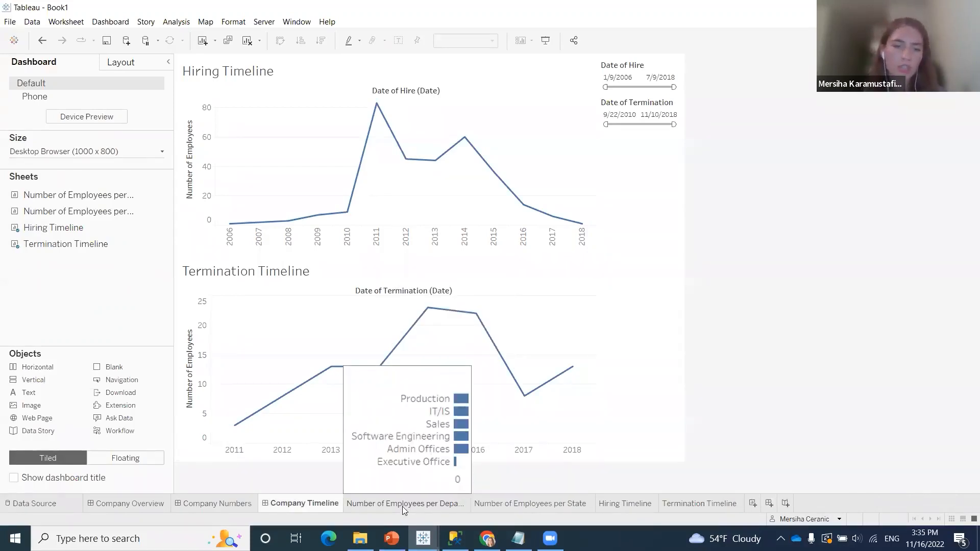
right_click(403, 508)
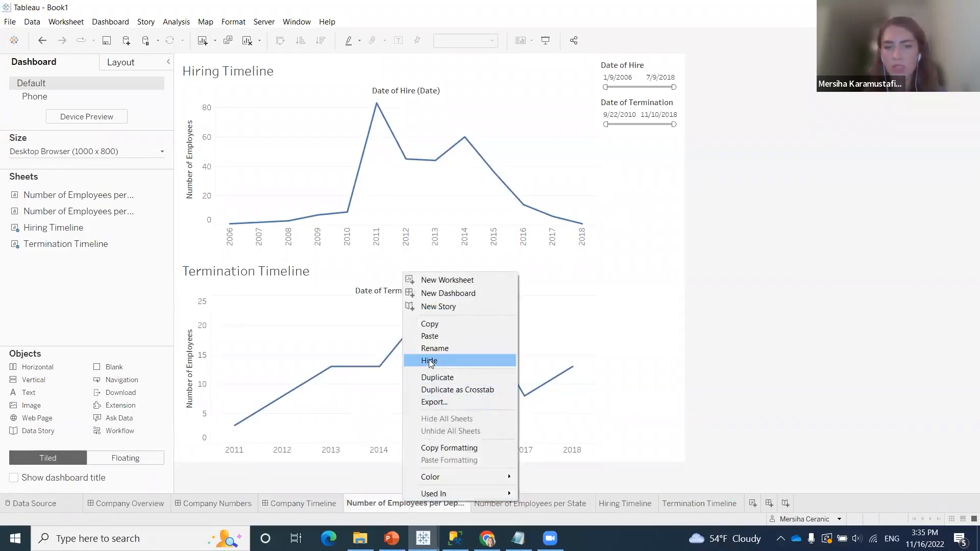
left_click(429, 360)
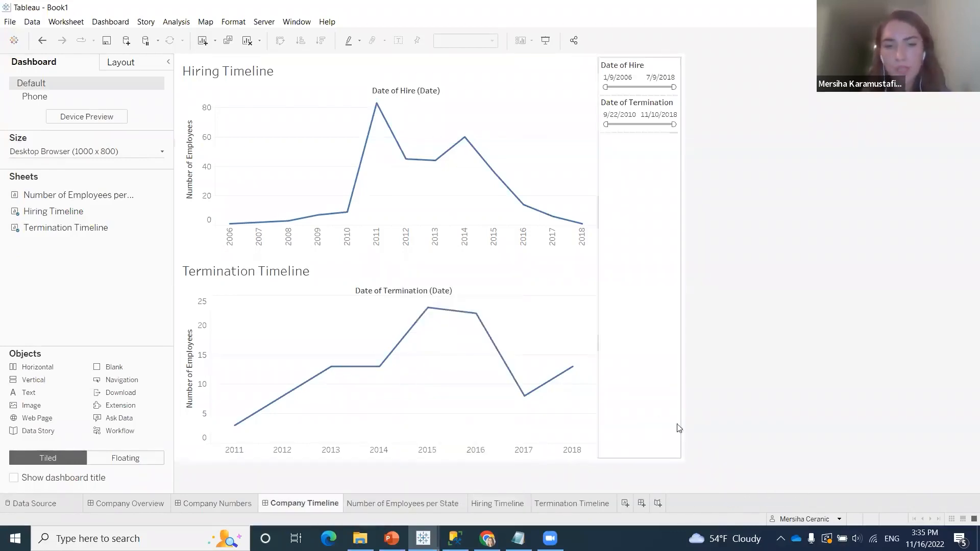
right_click(424, 503)
left_click(501, 359)
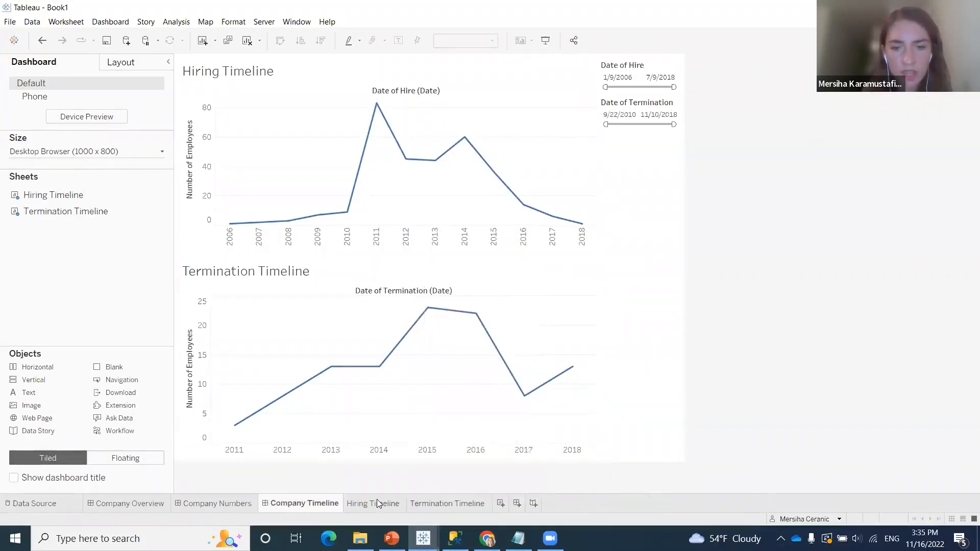
Hide the Hiring Timeline and Termination Timeline worksheets, leaving only the dashboards in the workbook
right_click(378, 502)
left_click(450, 360)
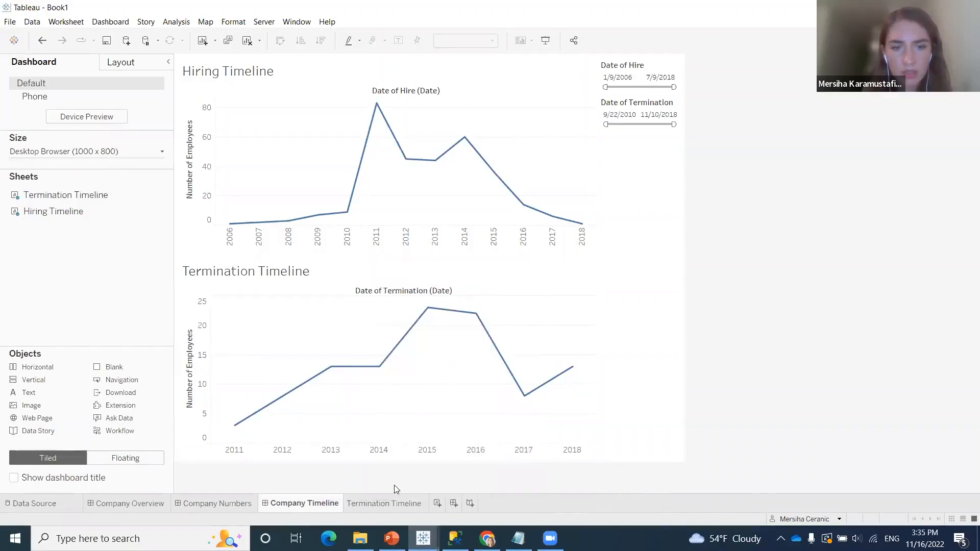
right_click(390, 502)
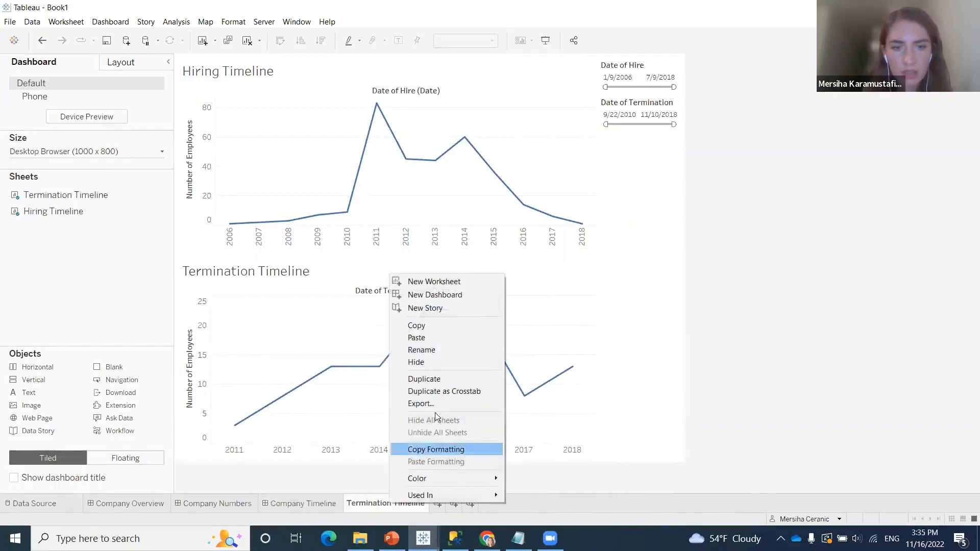
left_click(433, 363)
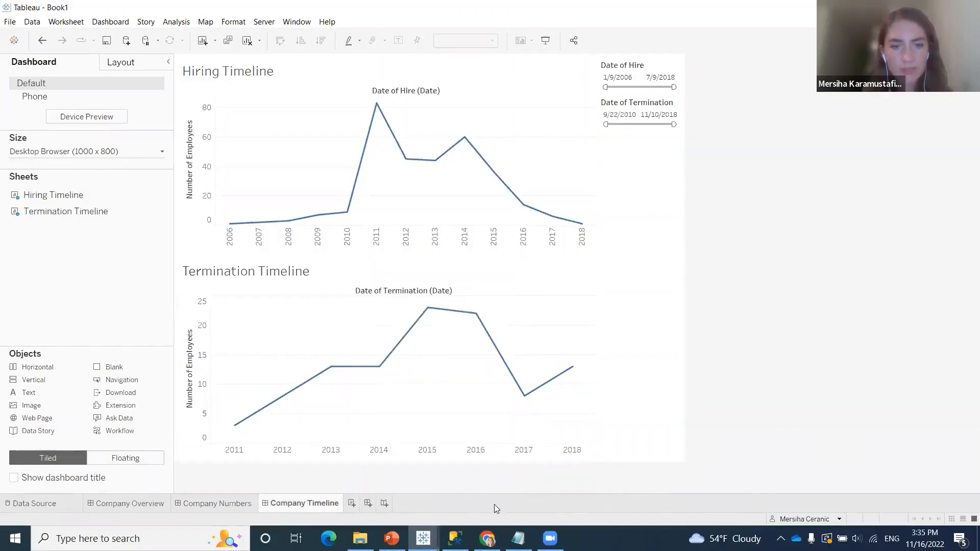
mouse_move(302, 503)
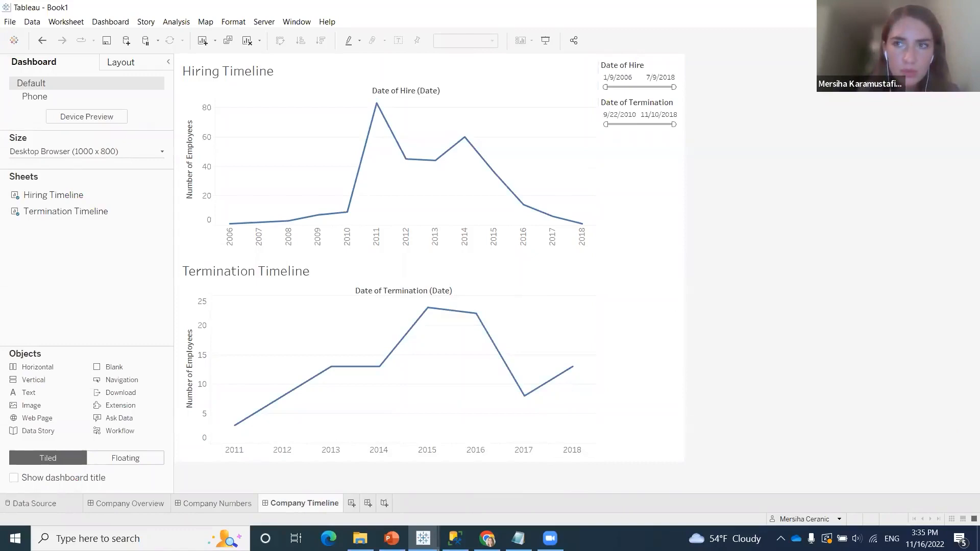
Shrink the workbook window and start publishing the workbook to Tableau Cloud
left_click(936, 7)
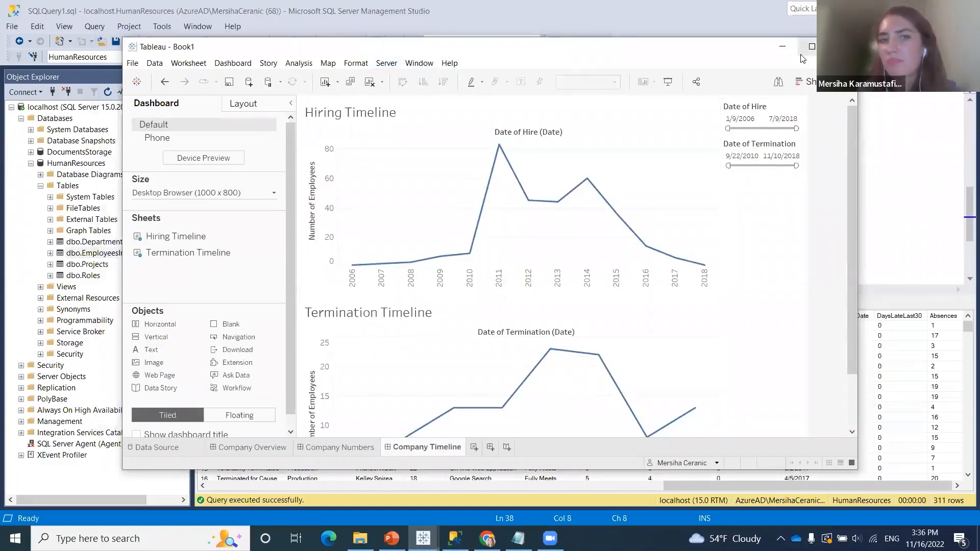
left_click(385, 67)
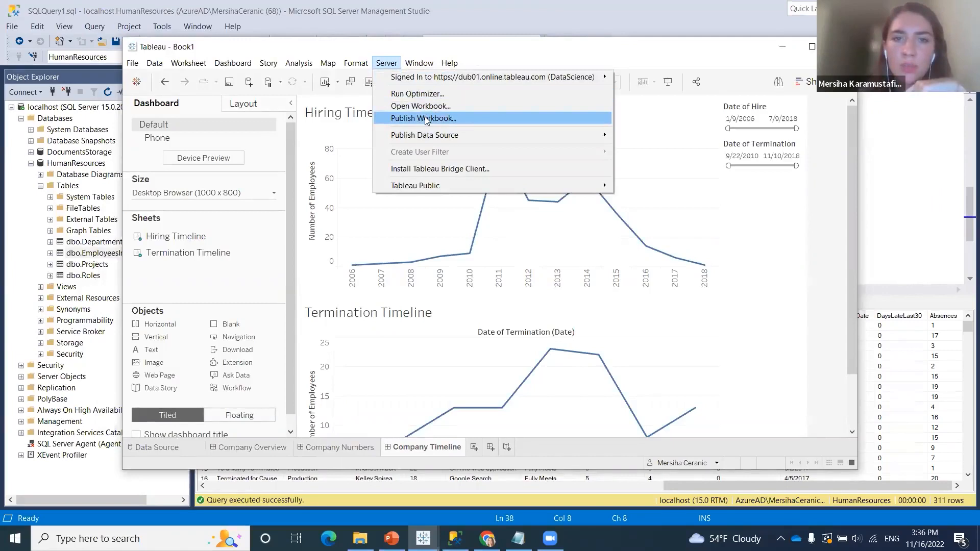
mouse_move(437, 135)
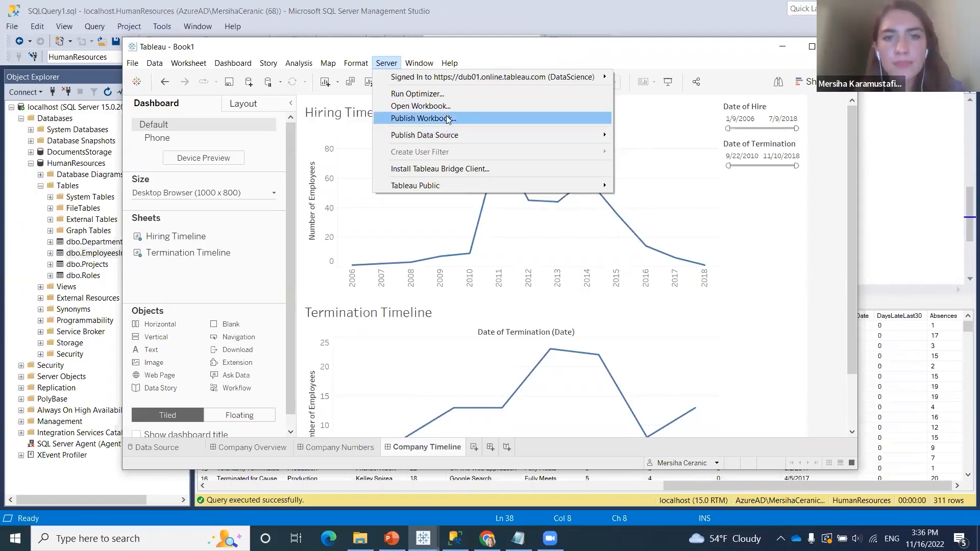
left_click(447, 119)
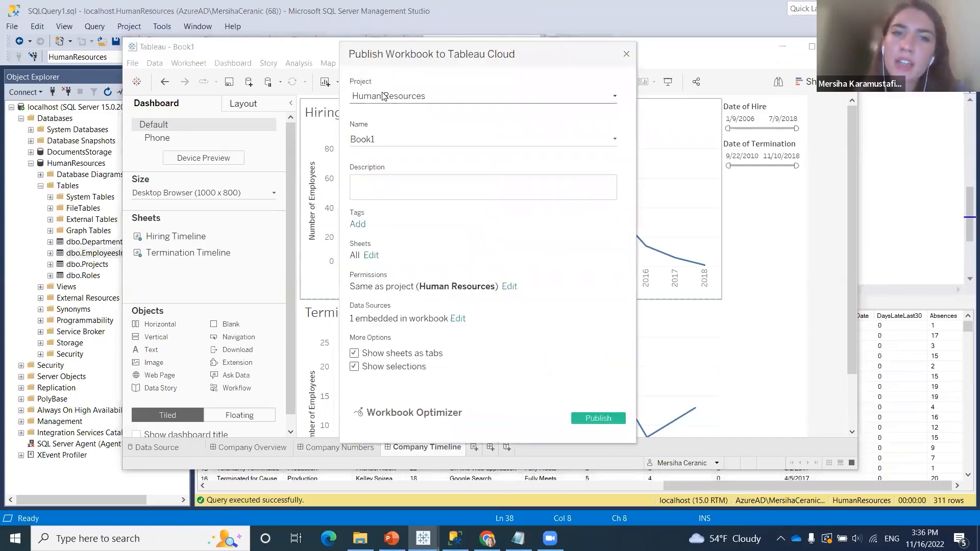
Review the projects available as the publishing destination, keeping Human Resources as the project
left_click(421, 96)
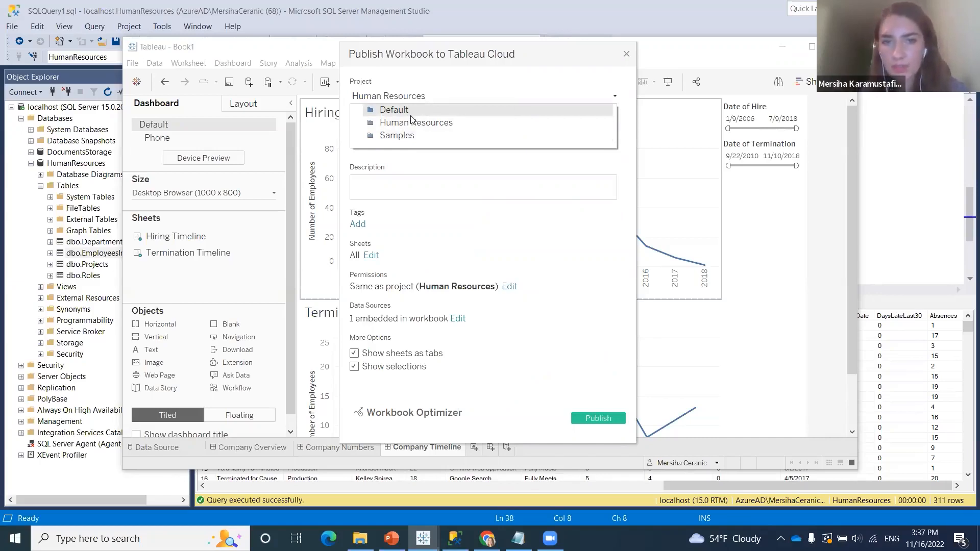
left_click(435, 175)
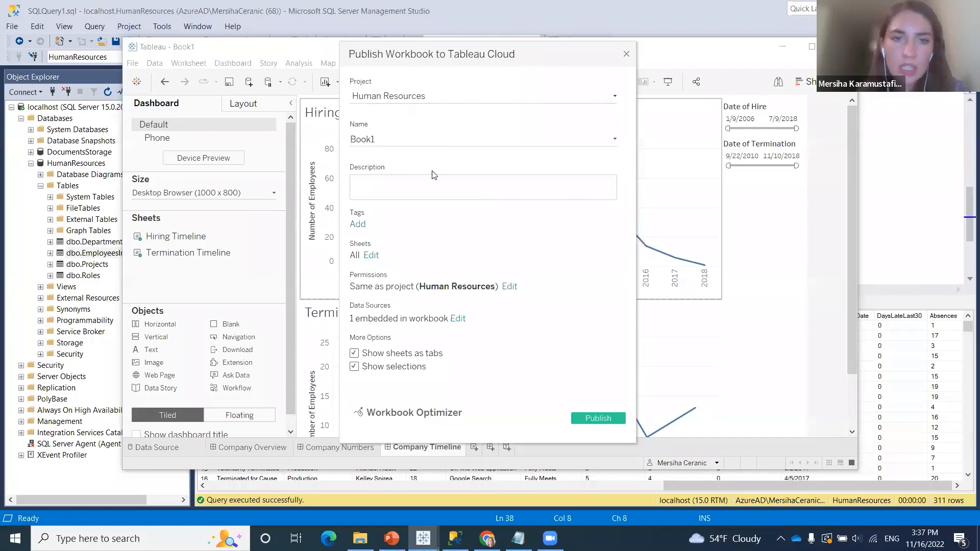
left_click(440, 97)
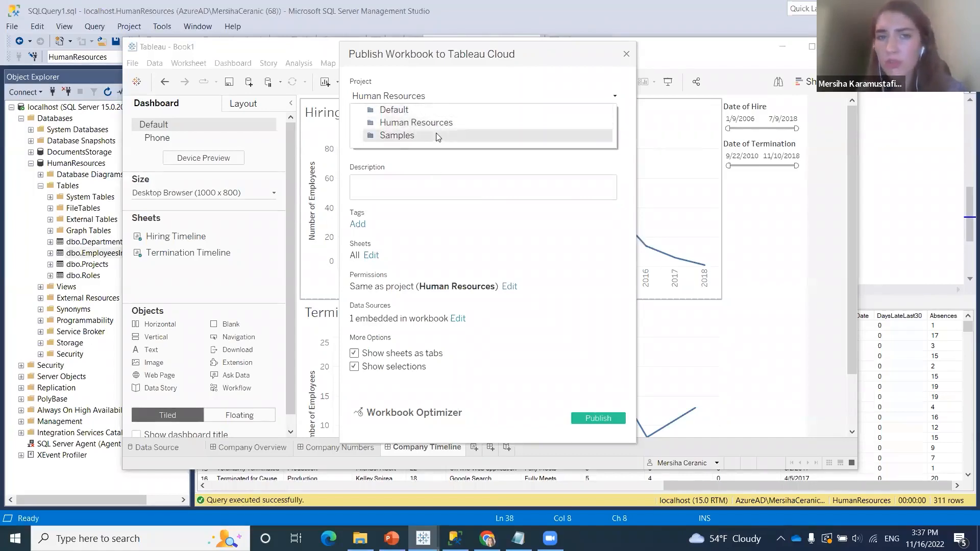
left_click(622, 144)
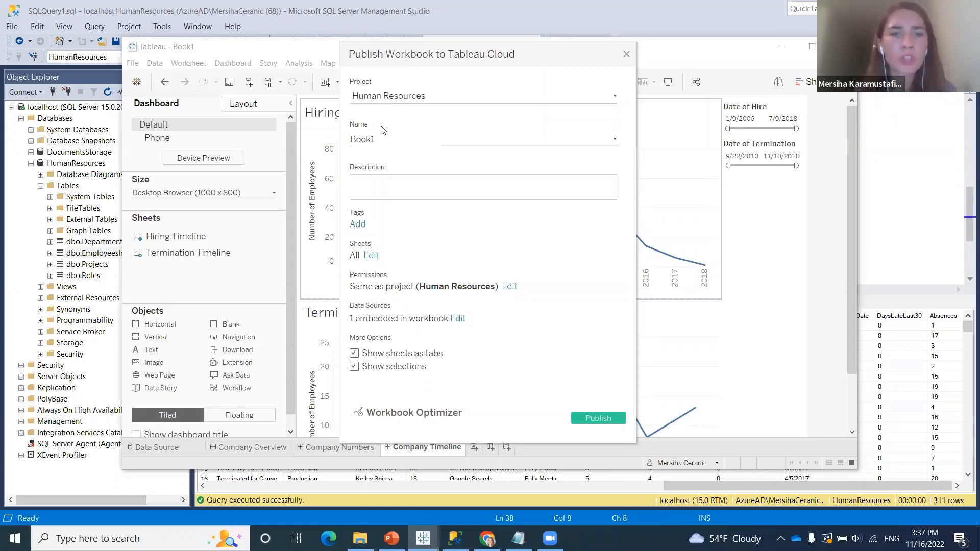
Review the sheets included in the publication, keeping Company Overview, Company Numbers and Company Timeline selected
left_click(376, 262)
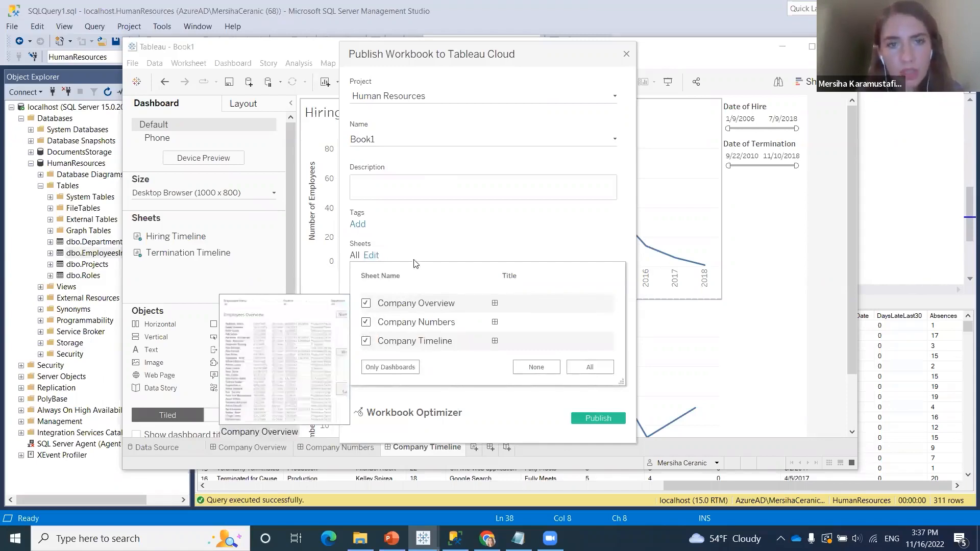
left_click(367, 322)
left_click(368, 340)
left_click(367, 340)
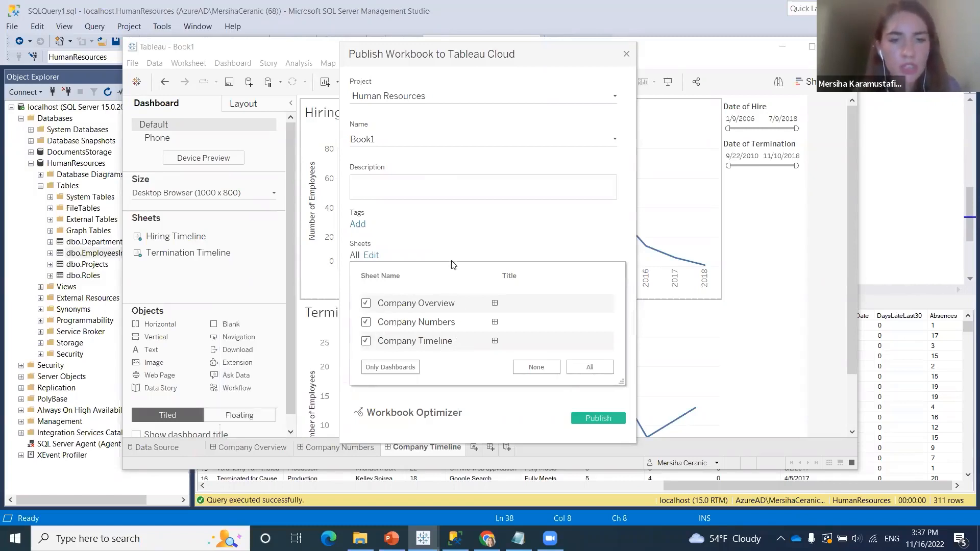
left_click(463, 238)
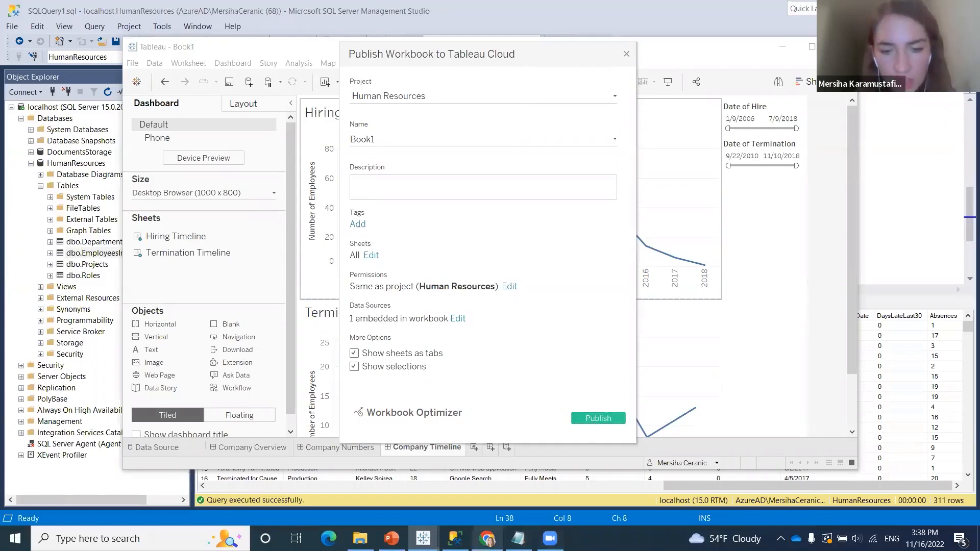
Switch to Chrome and bring up the already published HumanResourcesDashboard workbook in a maximized window
left_click(487, 539)
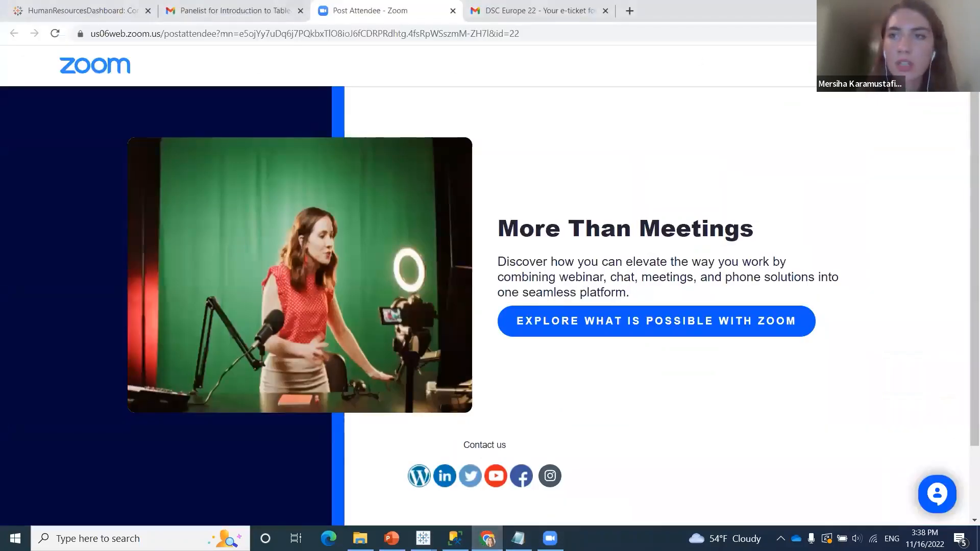
left_click(937, 8)
left_click_drag(848, 8, 833, 97)
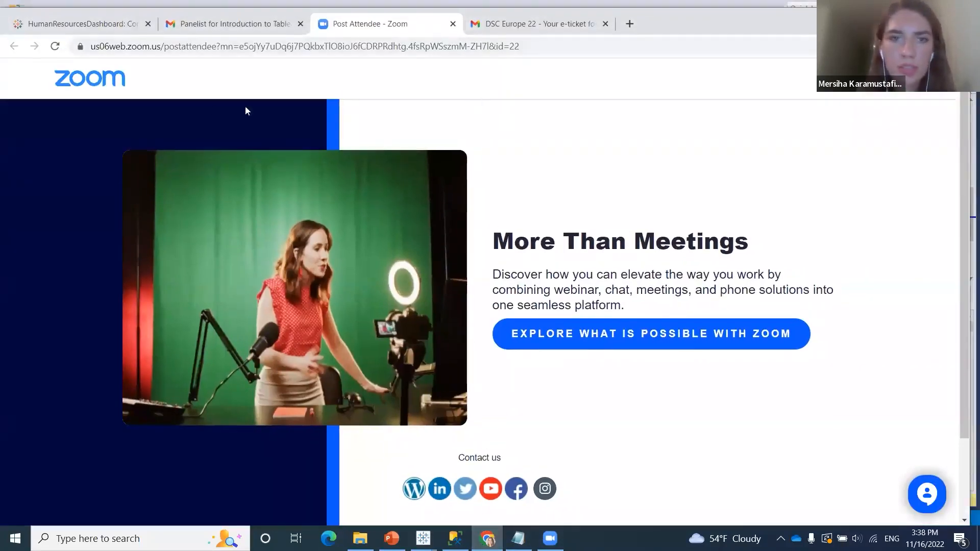
left_click(77, 106)
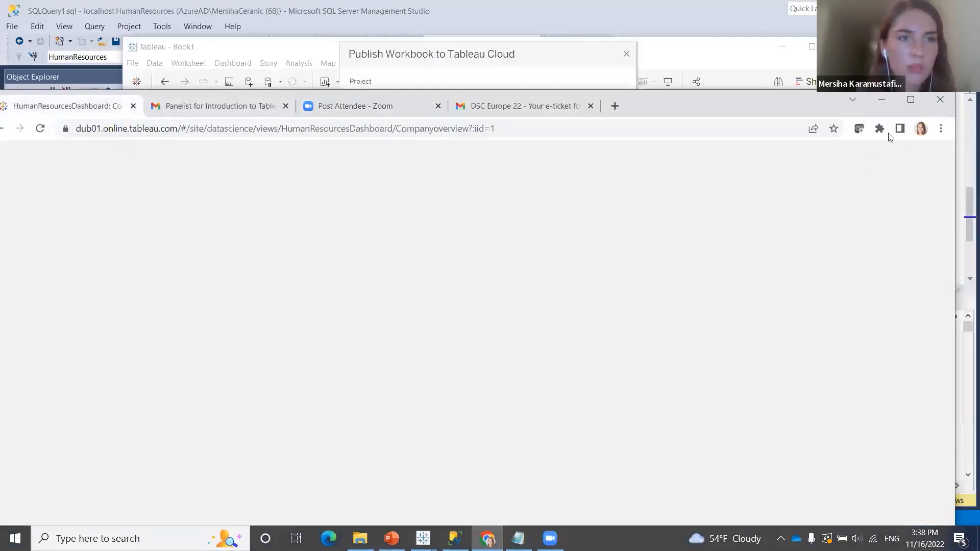
left_click(911, 101)
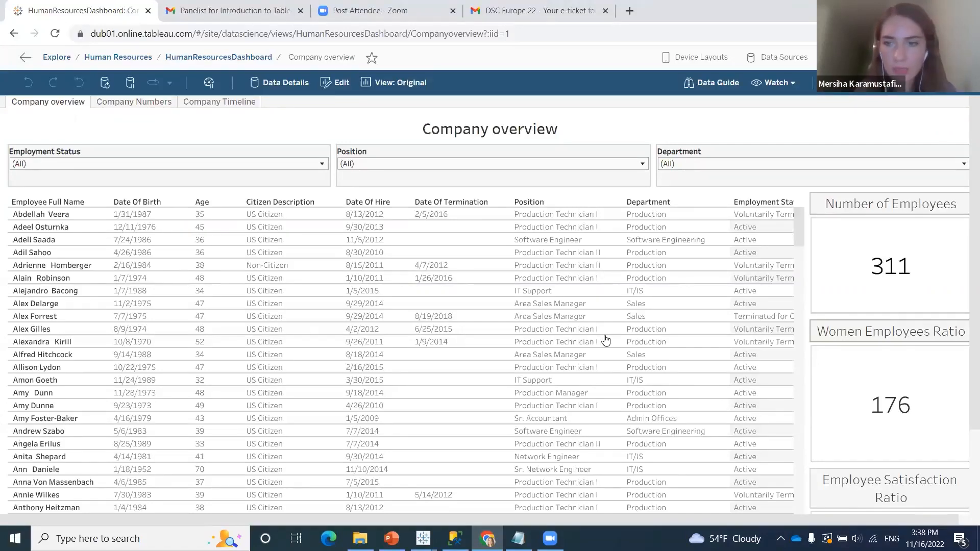
Look through the published Company overview, Company Numbers and Company Timeline dashboards, returning to Company overview
scroll(608, 338, "down", 10)
scroll(766, 353, "up", 15)
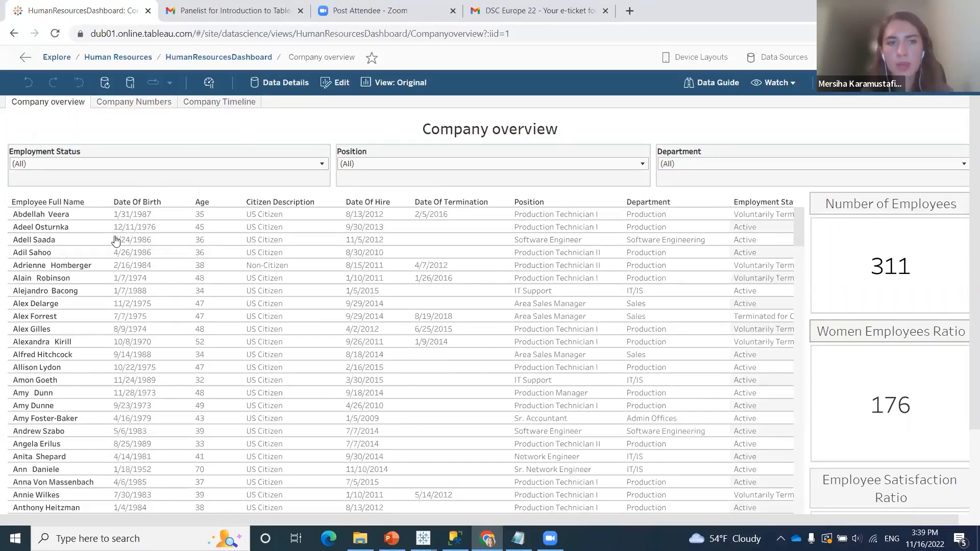
left_click(215, 103)
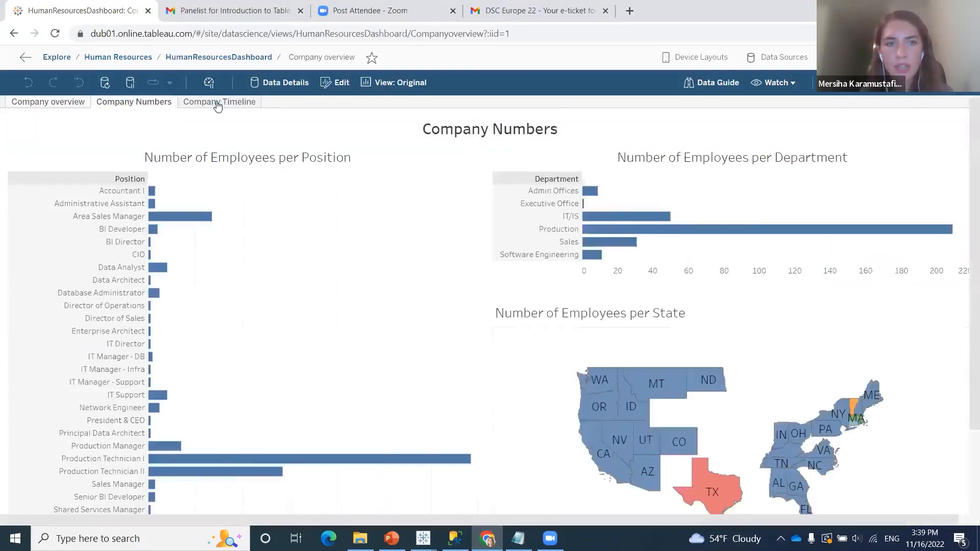
left_click(213, 103)
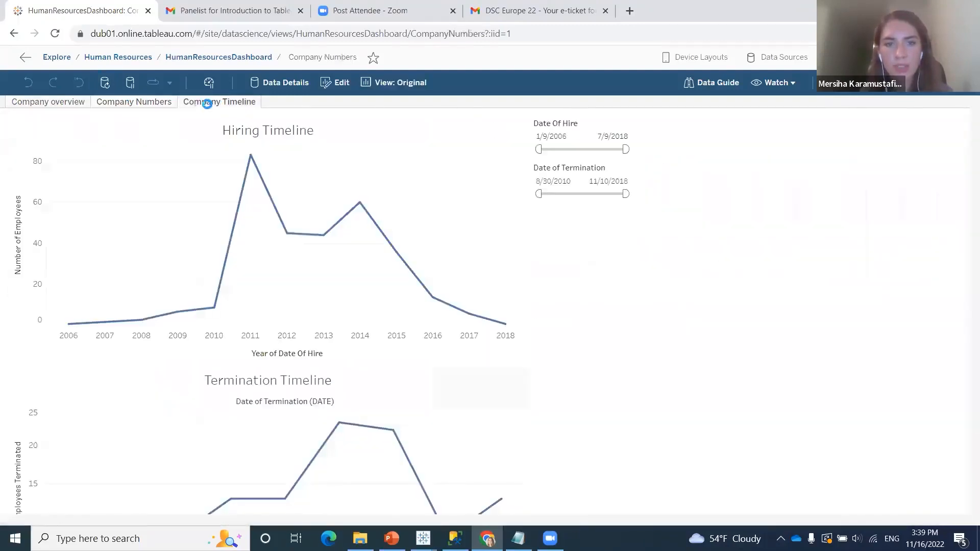
left_click(74, 104)
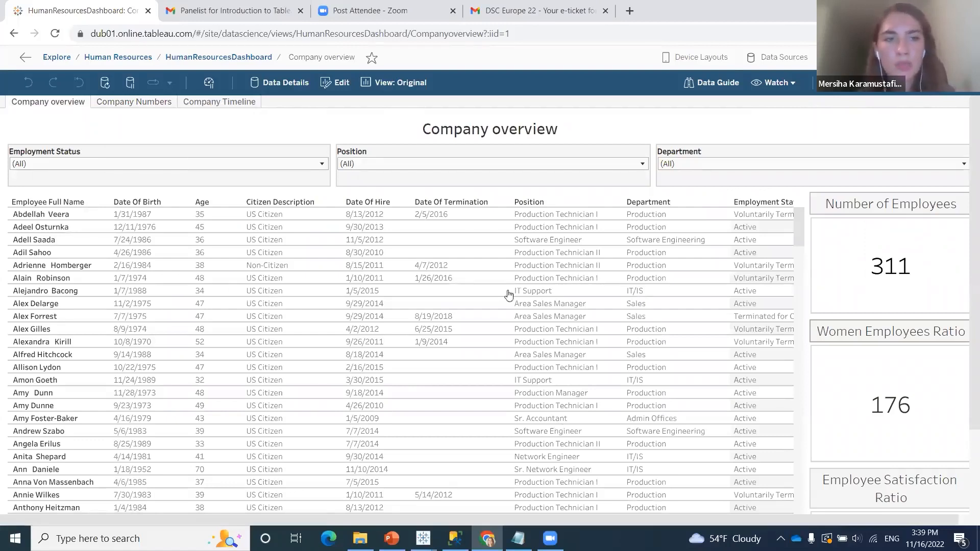
Filter the Company overview dashboard to employees whose Employment Status is Active and look over the updated figures
left_click(322, 164)
left_click(17, 176)
left_click(18, 188)
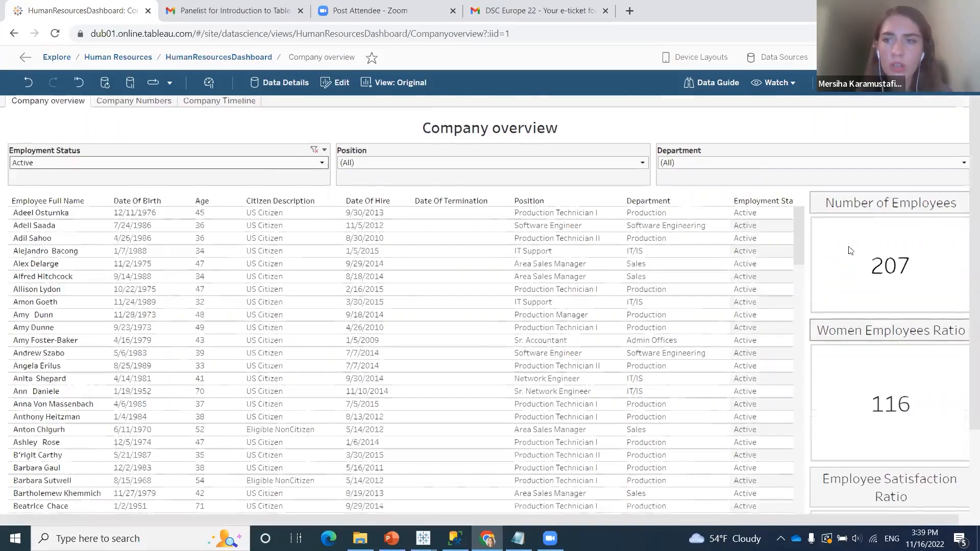
scroll(863, 307, "down", 2)
scroll(867, 313, "up", 1)
scroll(842, 358, "down", 1)
scroll(817, 398, "up", 2)
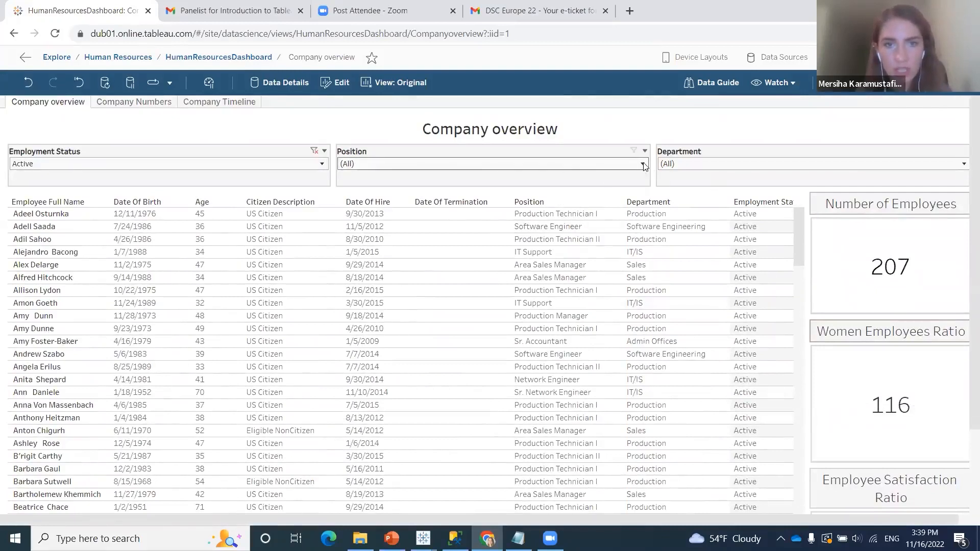
Limit the Position filter to Data Analyst, Data Architect and Accountant I
left_click(352, 164)
left_click(345, 191)
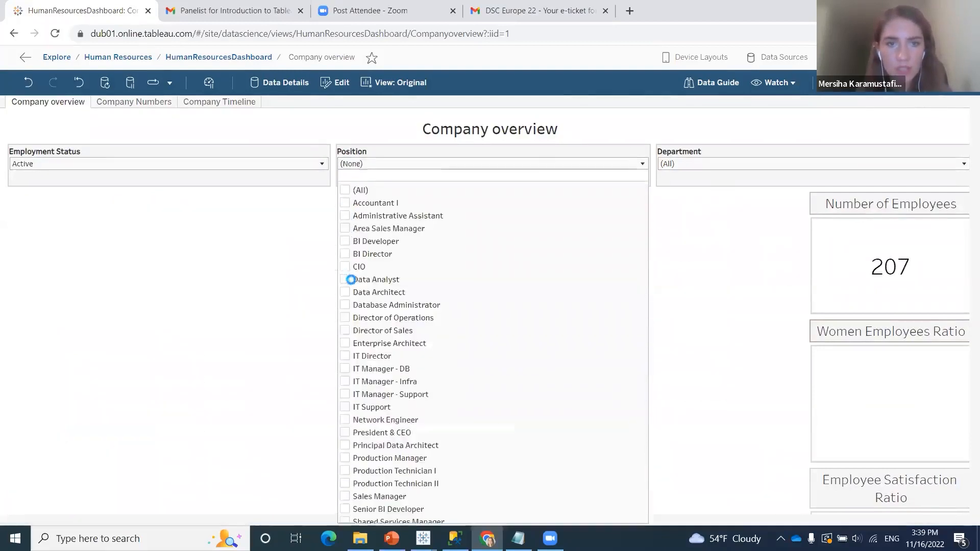
left_click(345, 280)
left_click(345, 293)
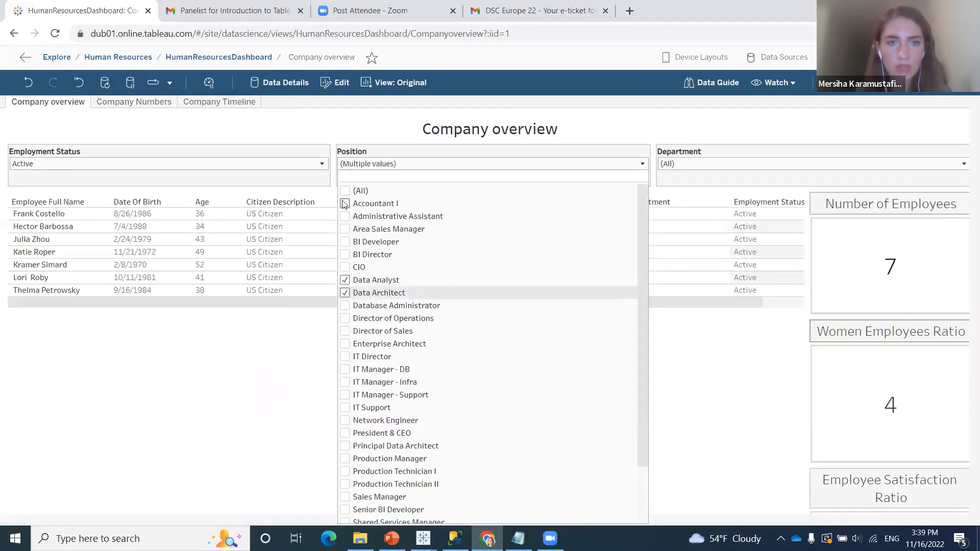
left_click(345, 204)
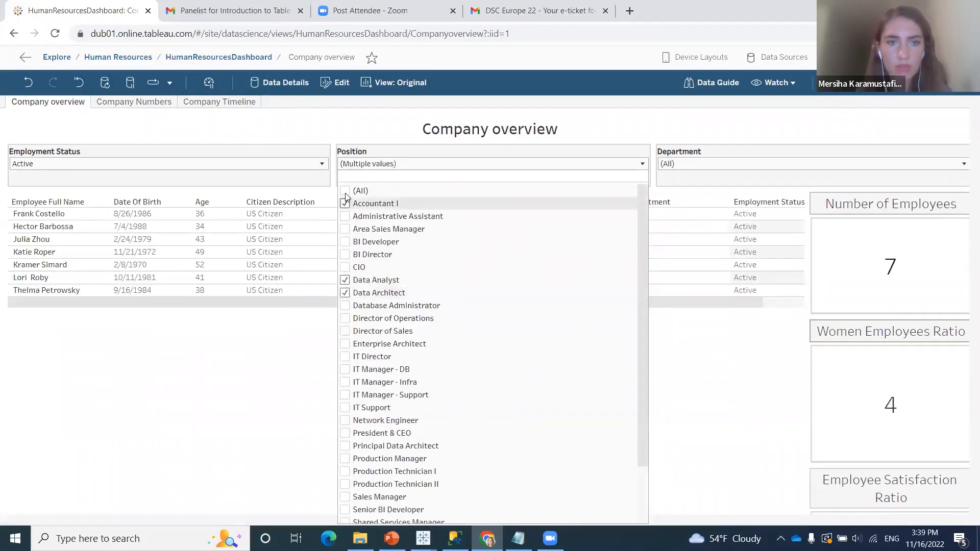
left_click(630, 125)
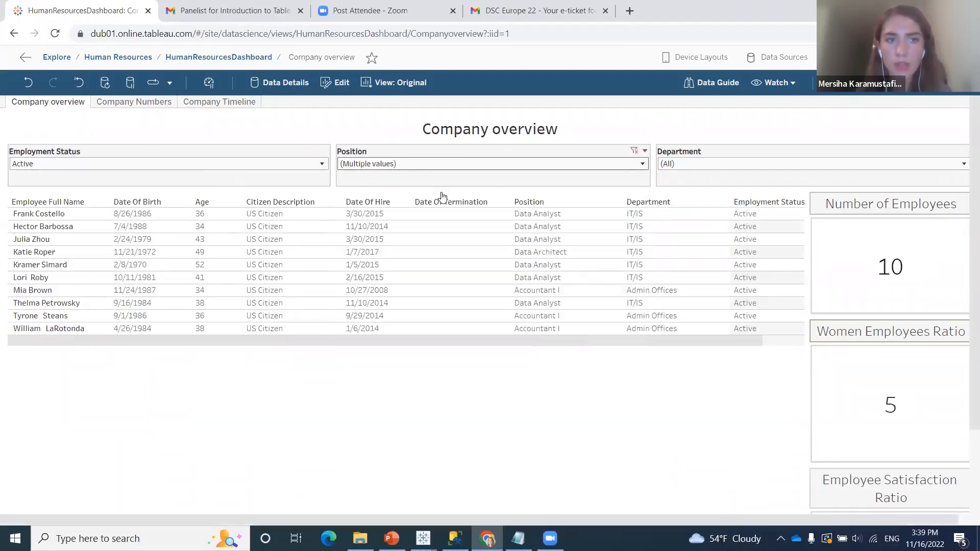
Check the selected positions and examine the employee count, women employees and employee satisfaction figures for the filtered staff
left_click(643, 164)
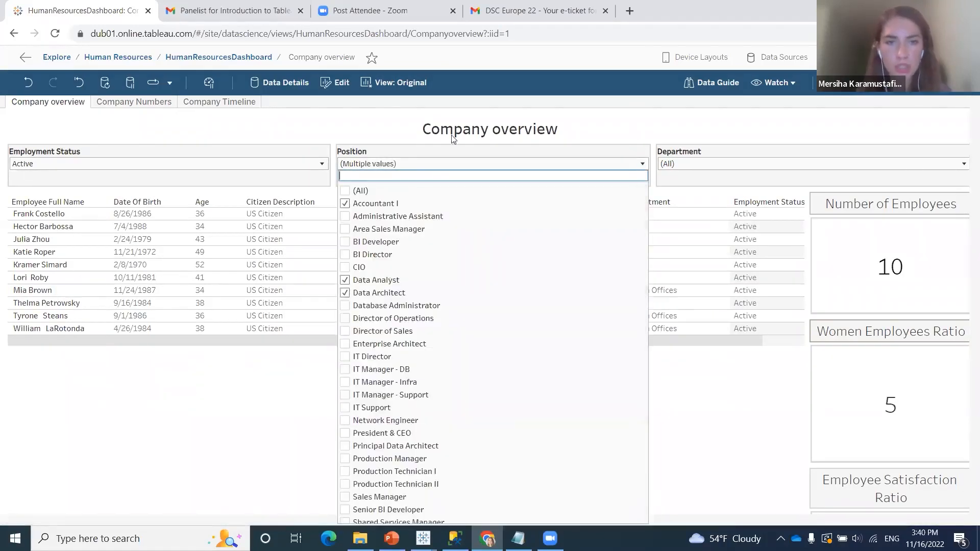
left_click(465, 110)
scroll(937, 329, "down", 2)
scroll(931, 325, "up", 2)
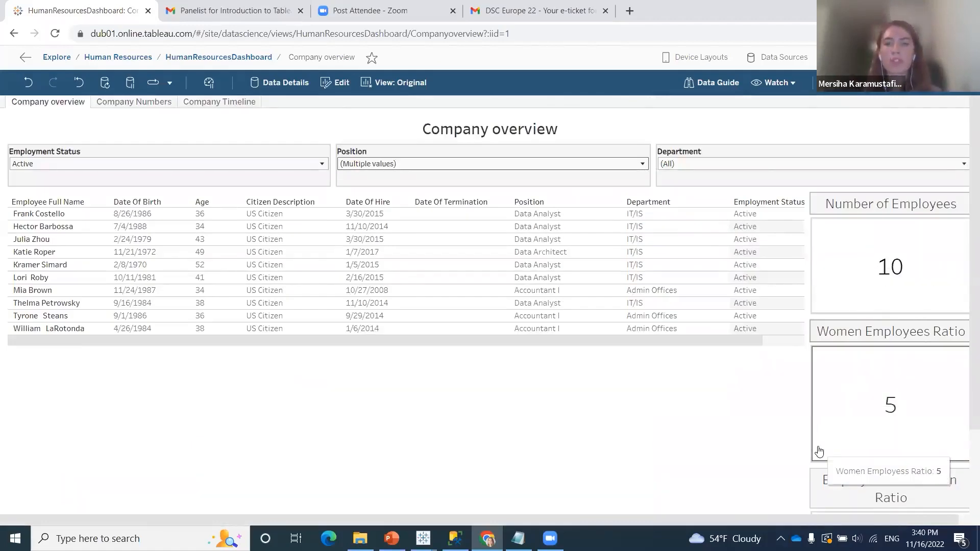
scroll(910, 350, "down", 2)
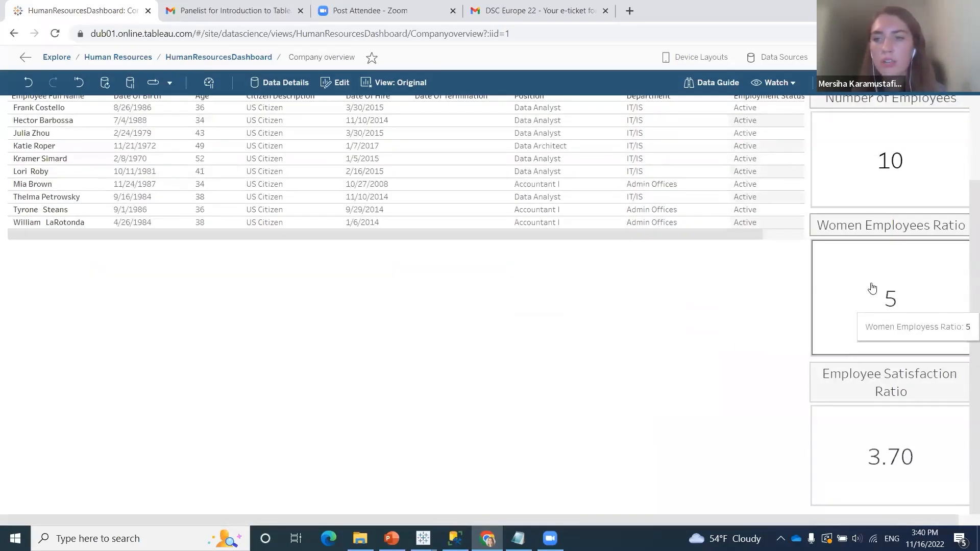
mouse_move(875, 412)
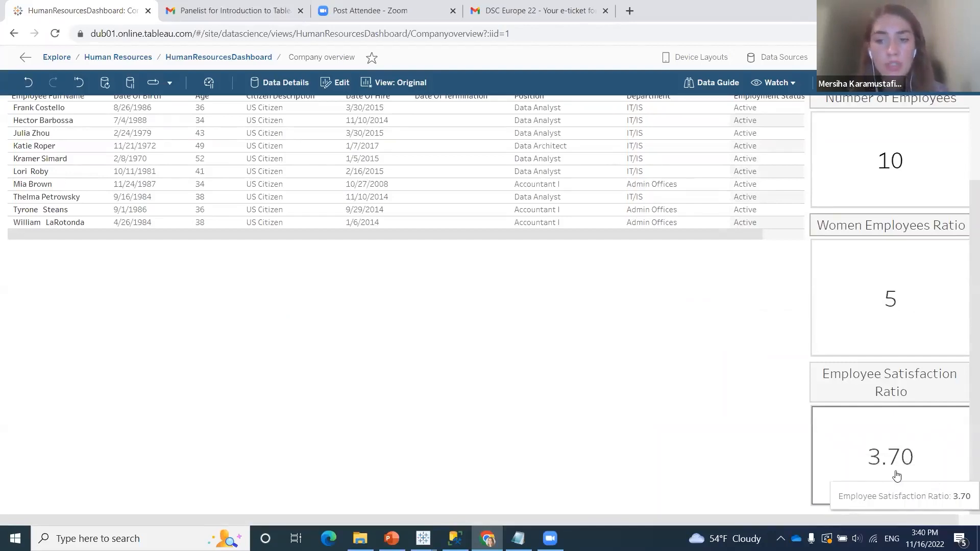
scroll(534, 369, "up", 2)
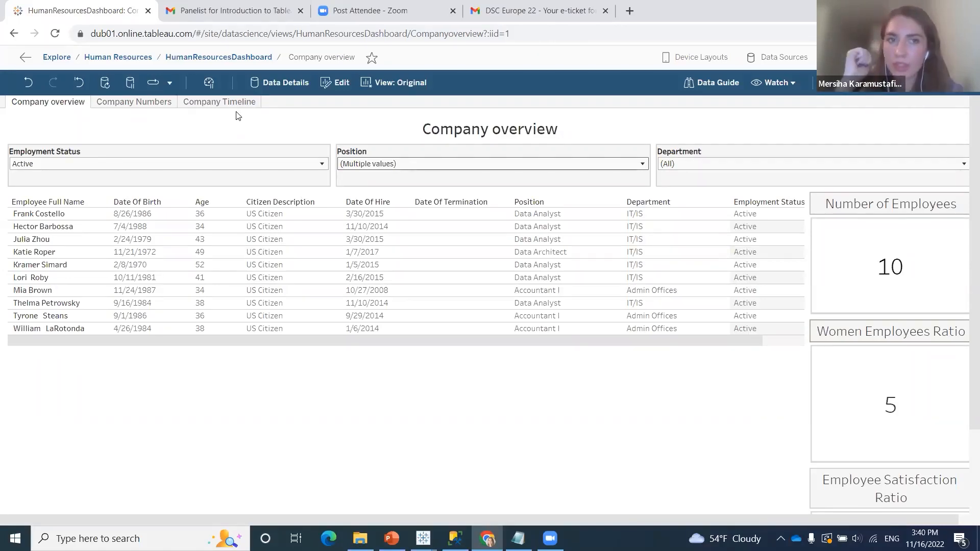
Go up to the Human Resources project, check its contents and open the EmployeesInformation (HumanResources) data source
left_click(230, 58)
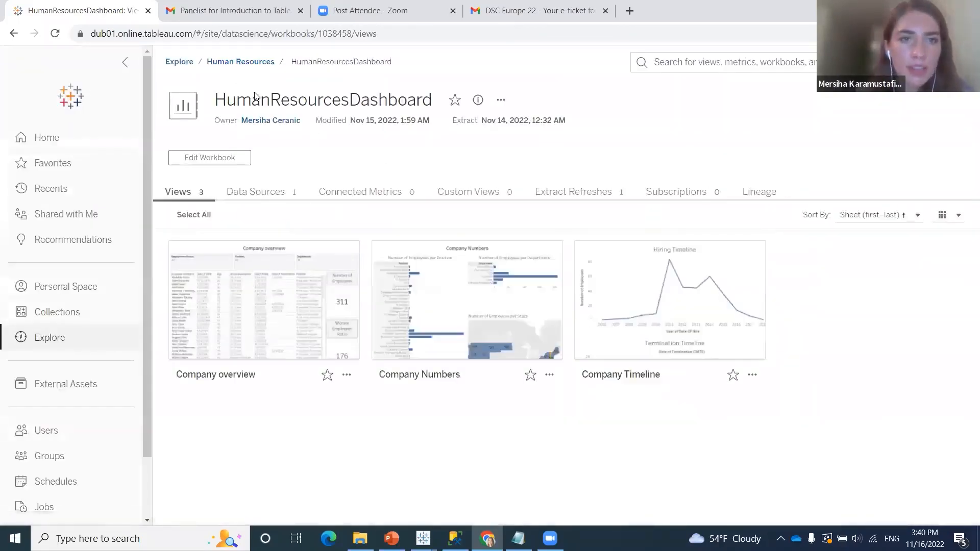
left_click(249, 90)
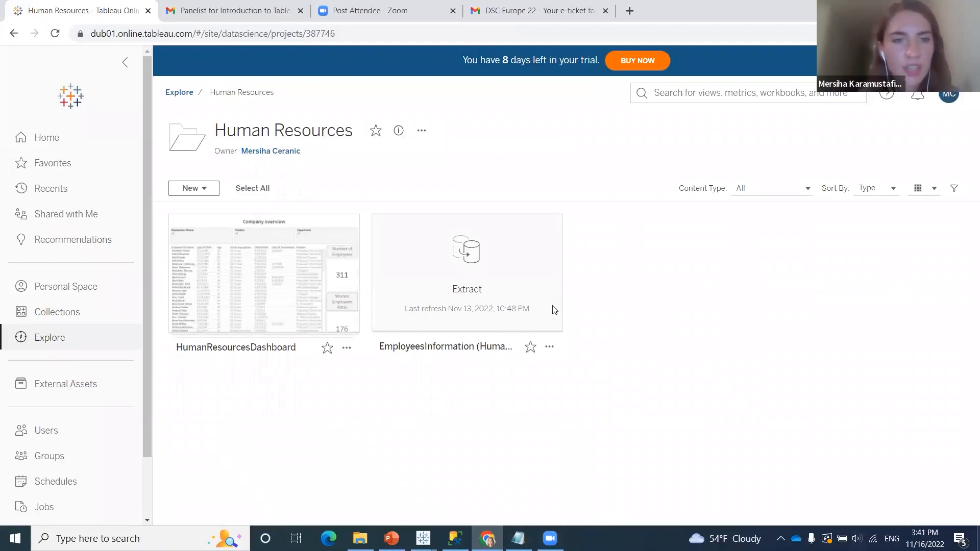
mouse_move(244, 310)
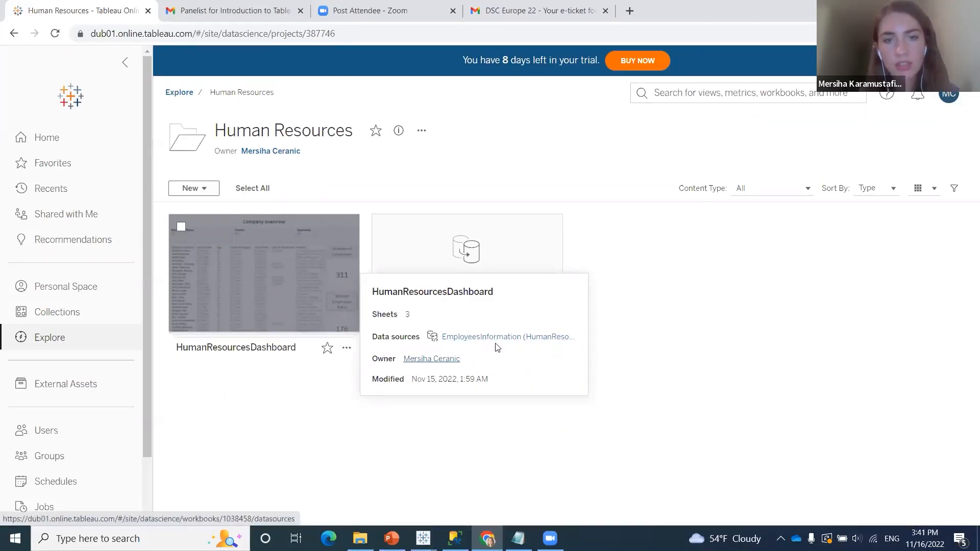
mouse_move(462, 269)
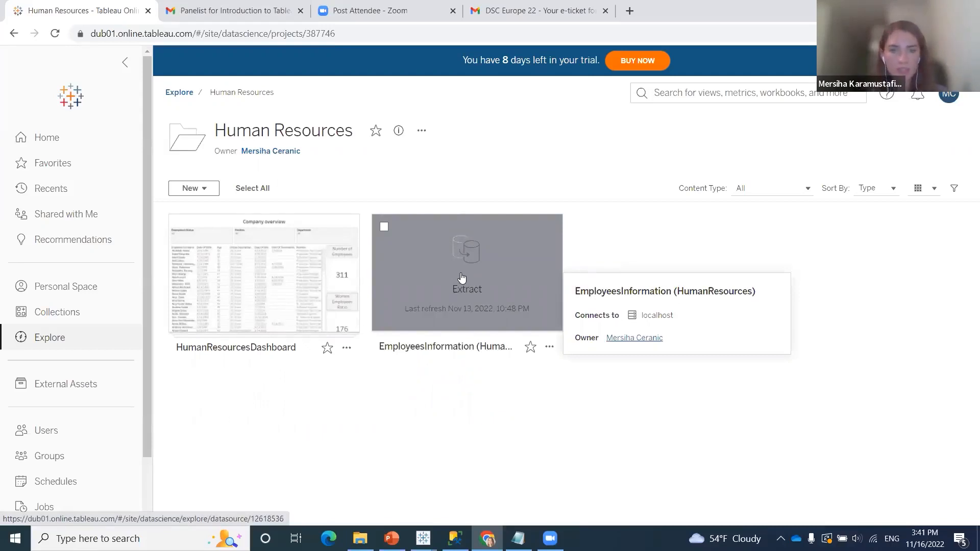
left_click(462, 277)
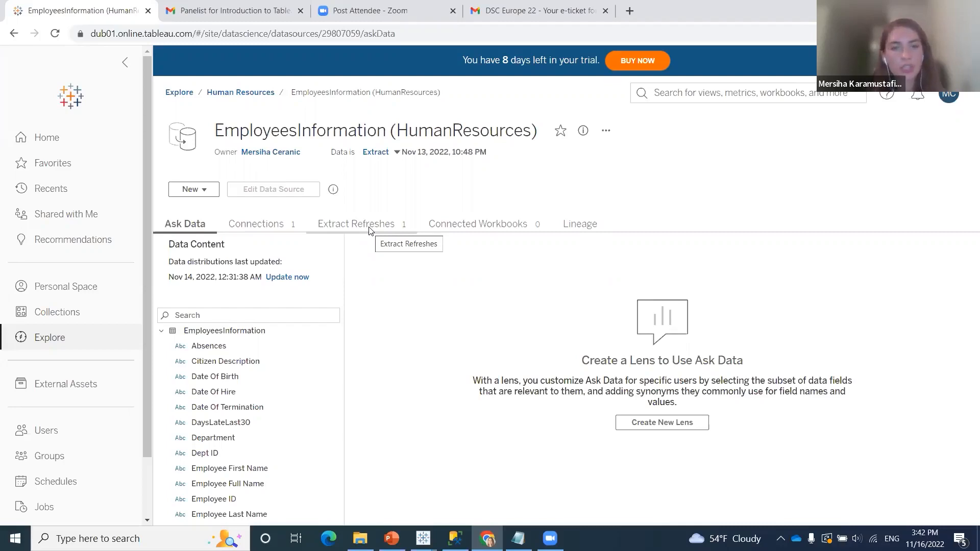
Open the extract refreshes of the EmployeesInformation data source and start a new full refresh with Daily repetition
left_click(369, 229)
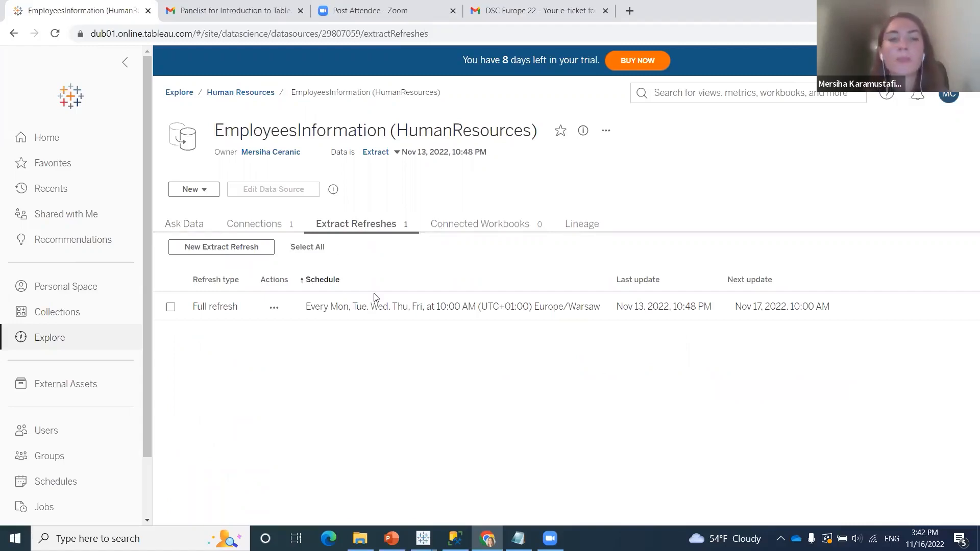
left_click(238, 249)
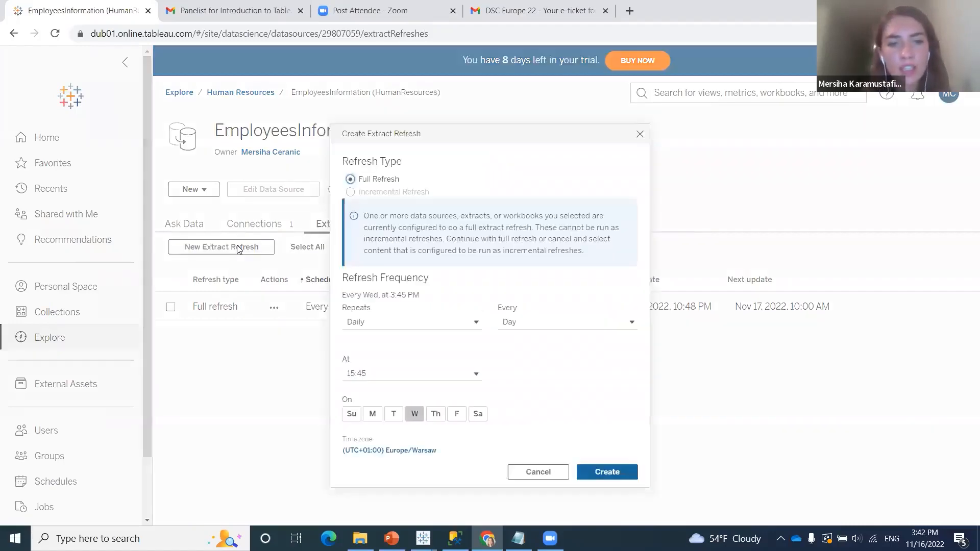
left_click(409, 327)
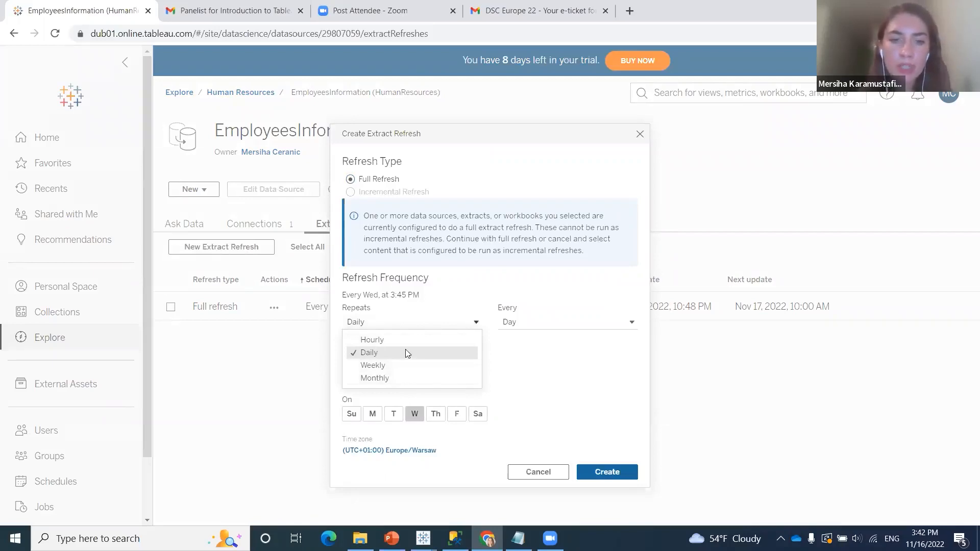
left_click(418, 356)
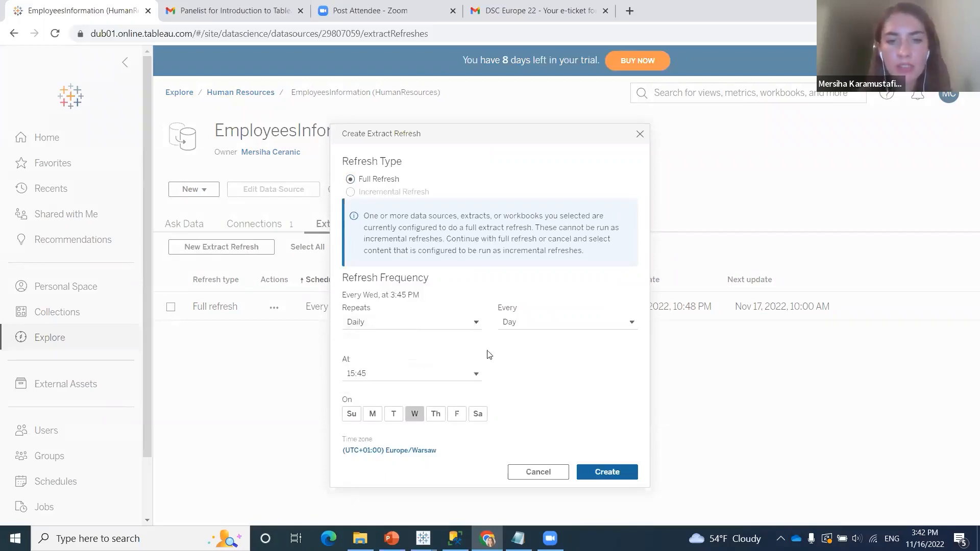
Examine the interval, start time and repeat options available for the new extract refresh
left_click(541, 327)
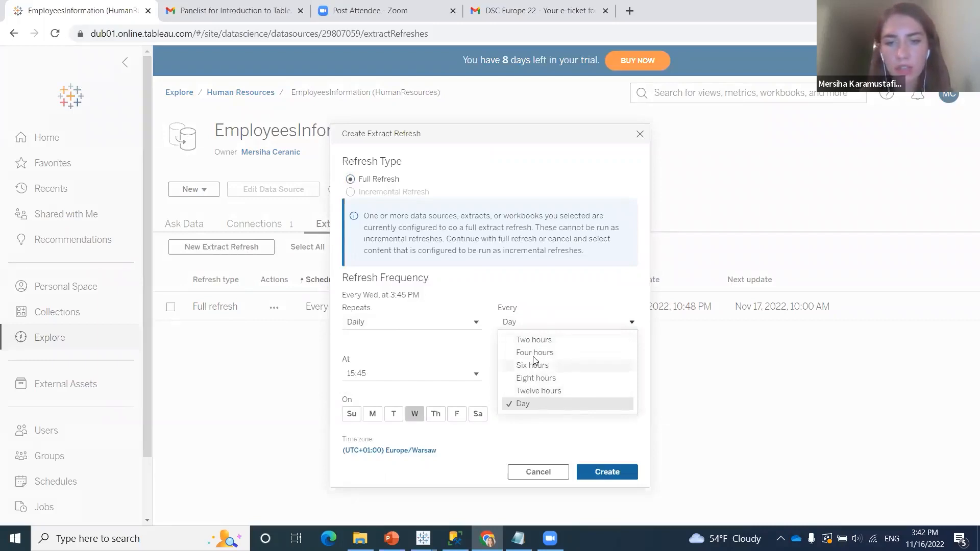
left_click(438, 369)
left_click(438, 370)
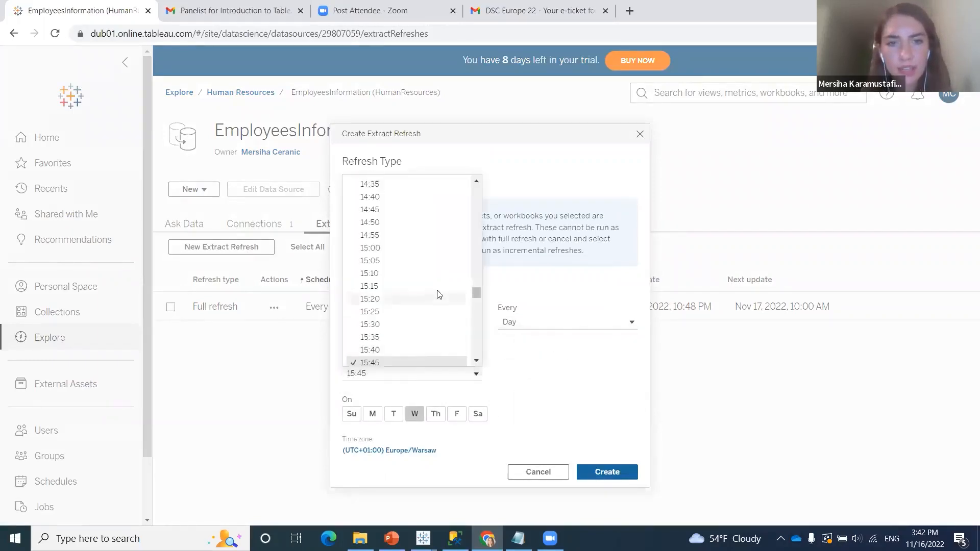
scroll(437, 292, "up", 11)
left_click_drag(477, 263, 477, 290)
left_click(412, 324)
left_click(435, 325)
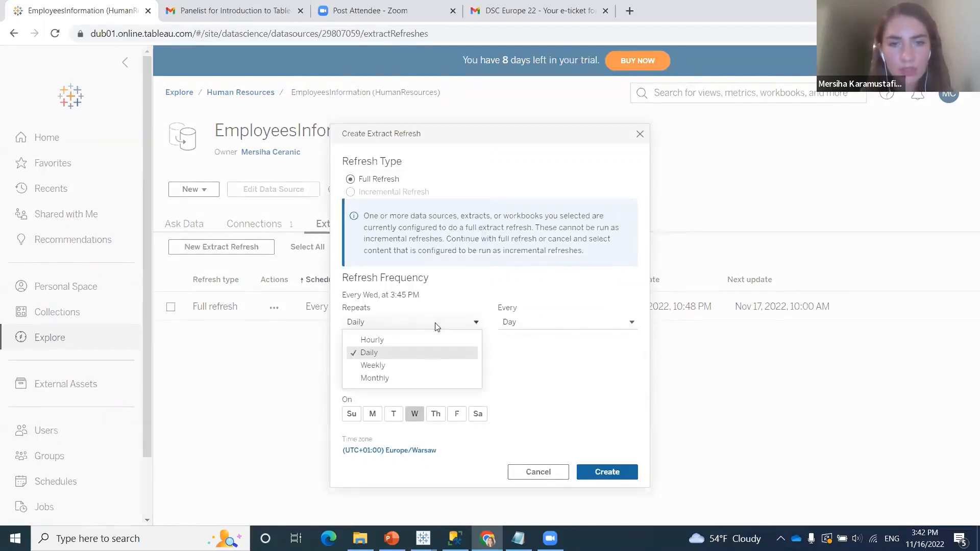
left_click(550, 376)
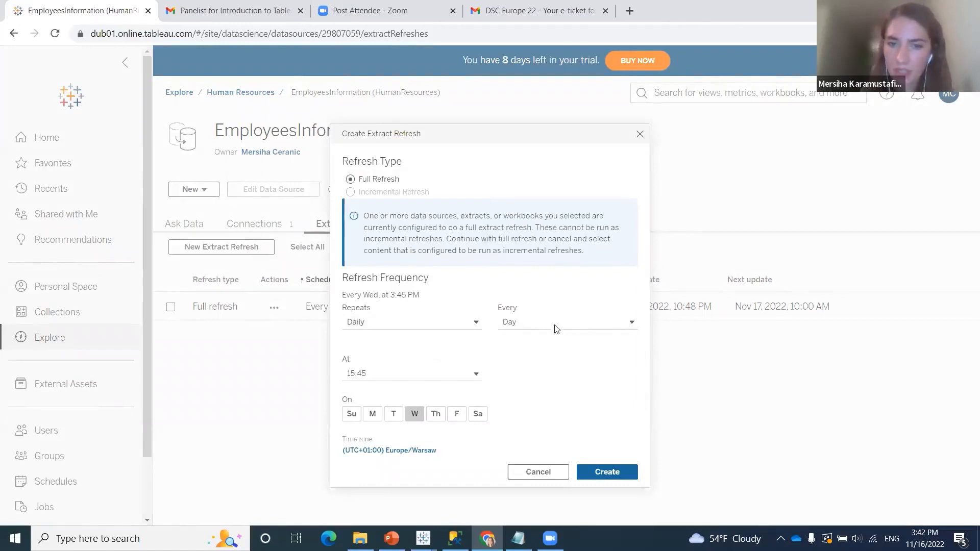
Schedule the data source's full extract refresh weekly on Thursday at 10:00 and create it
left_click(447, 327)
left_click(401, 368)
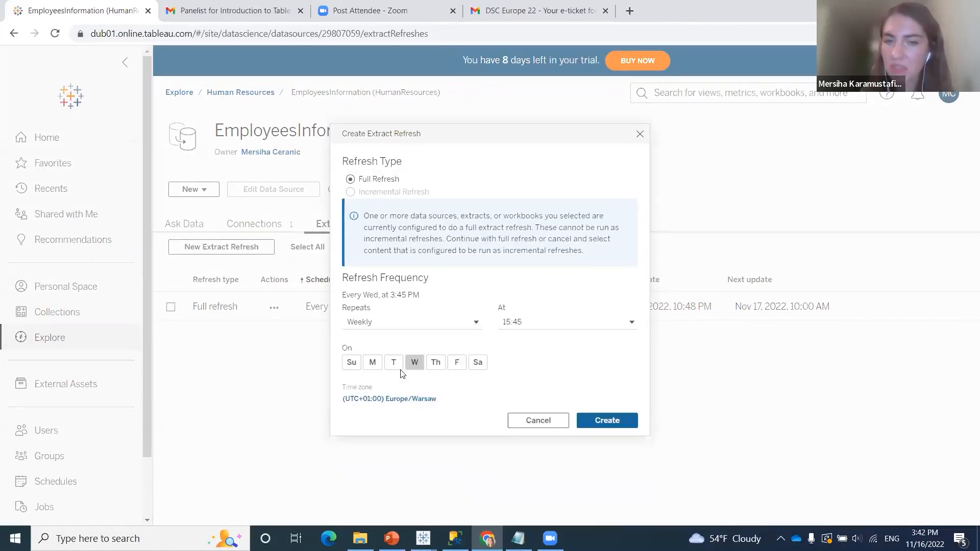
left_click(436, 366)
left_click(560, 321)
scroll(577, 447, "up", 2)
scroll(577, 446, "up", 20)
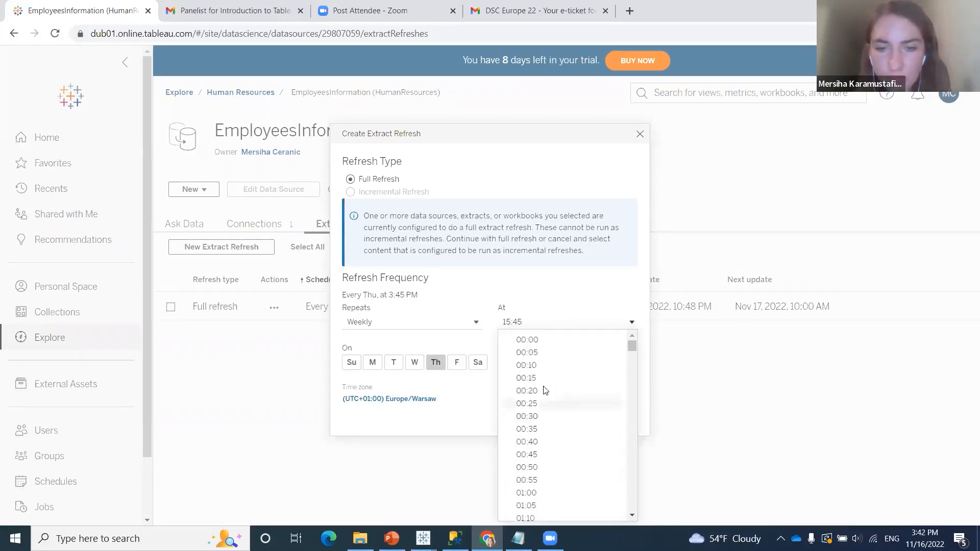
scroll(549, 408, "down", 17)
scroll(552, 445, "down", 10)
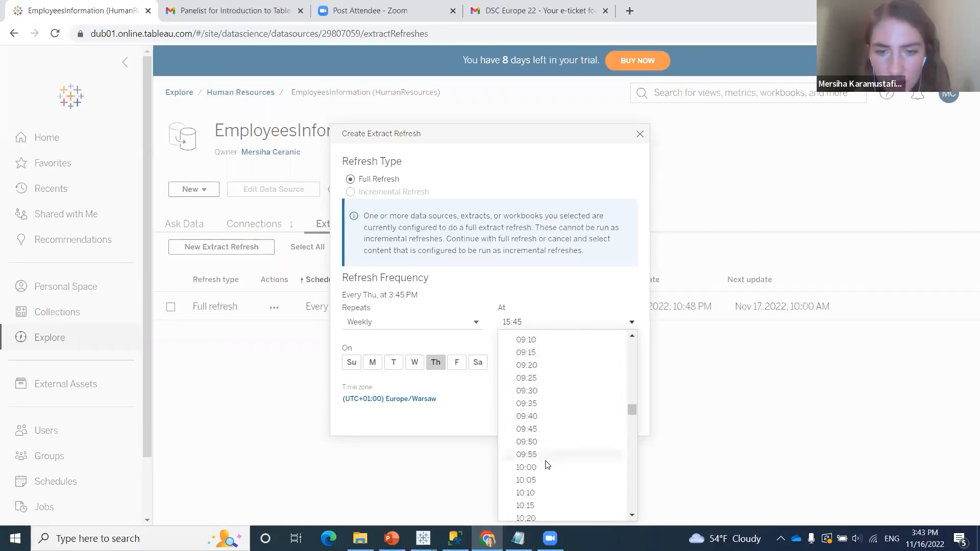
left_click(548, 466)
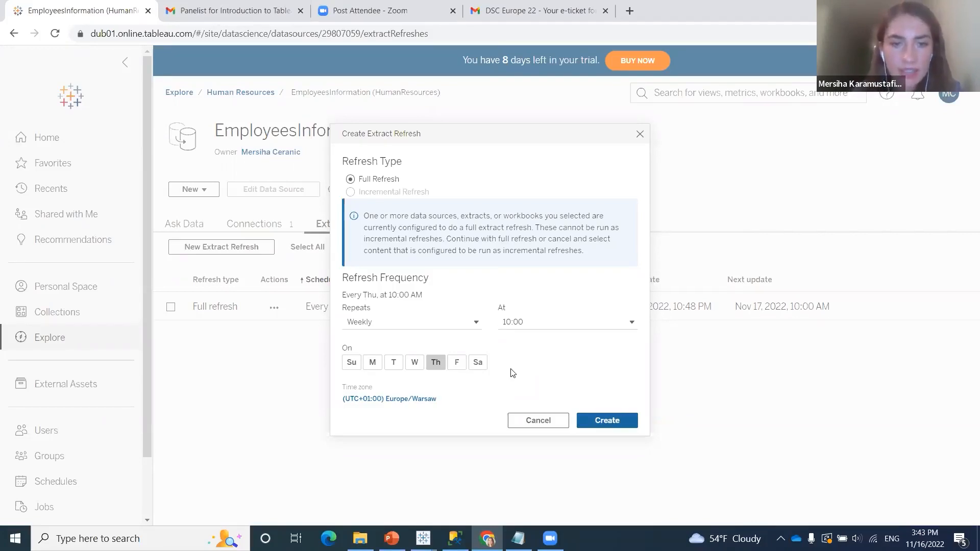
left_click(611, 421)
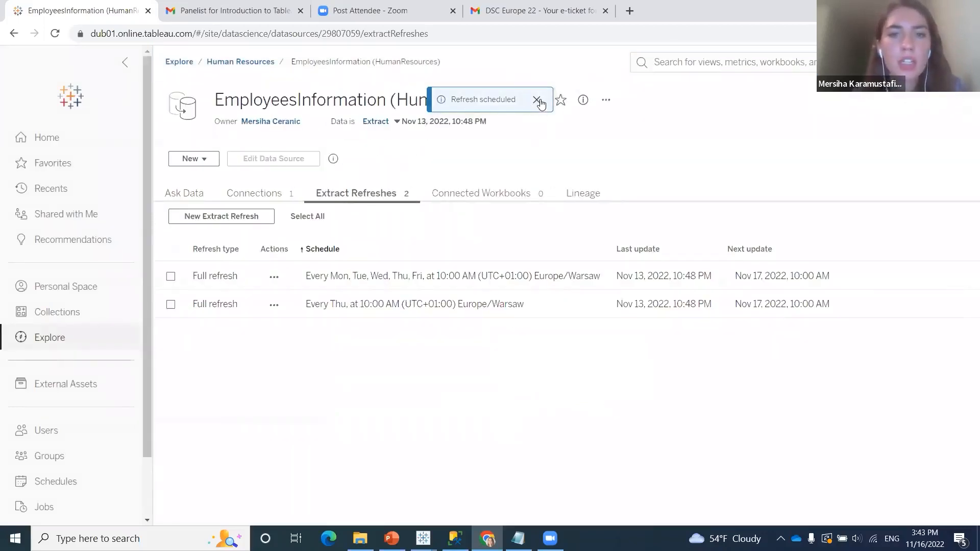
left_click(540, 100)
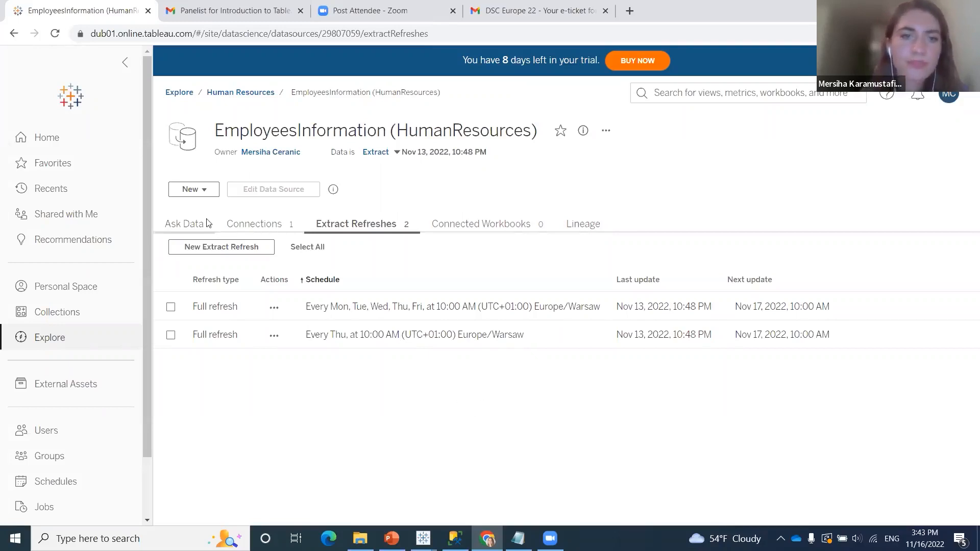
Open the HumanResourcesDashboard workbook in the Human Resources project and start a new extract refresh for it
left_click(260, 97)
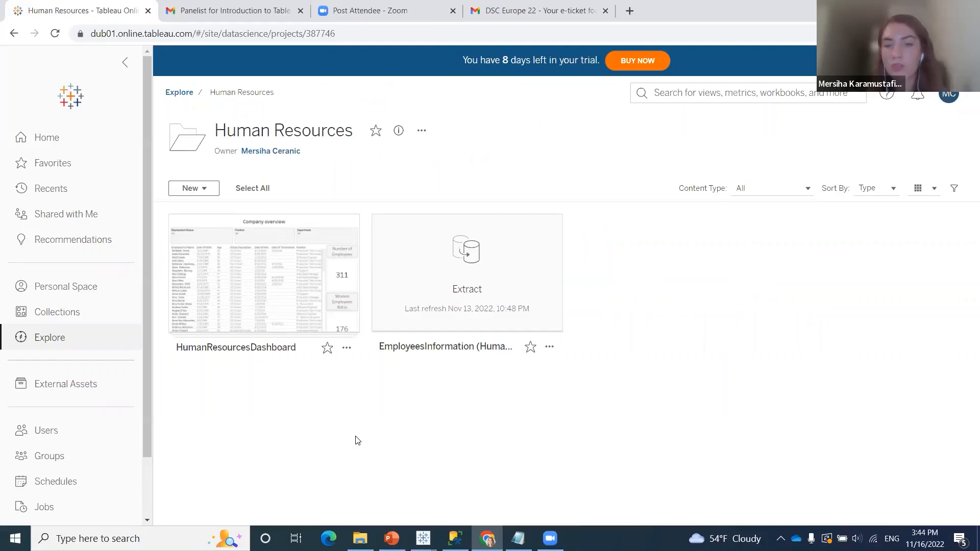
left_click(295, 306)
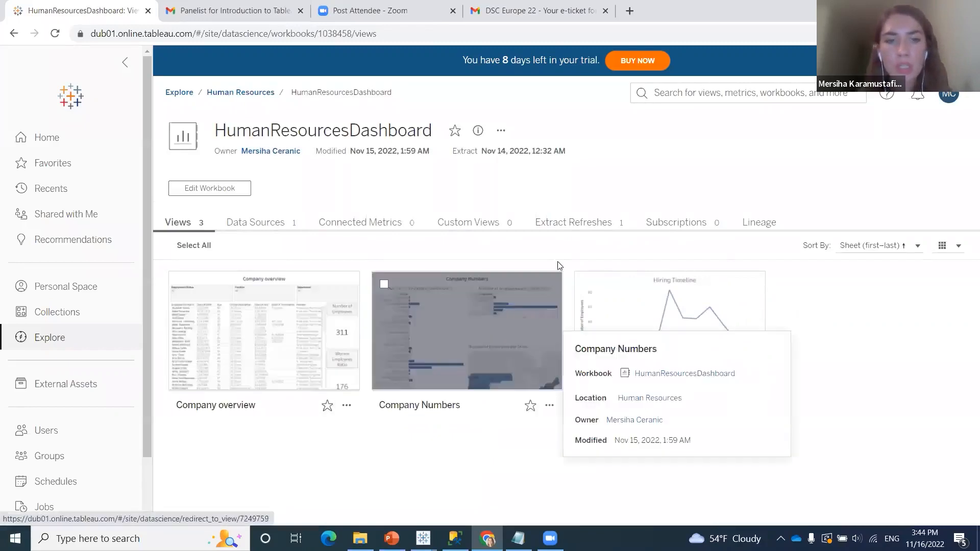
left_click(588, 230)
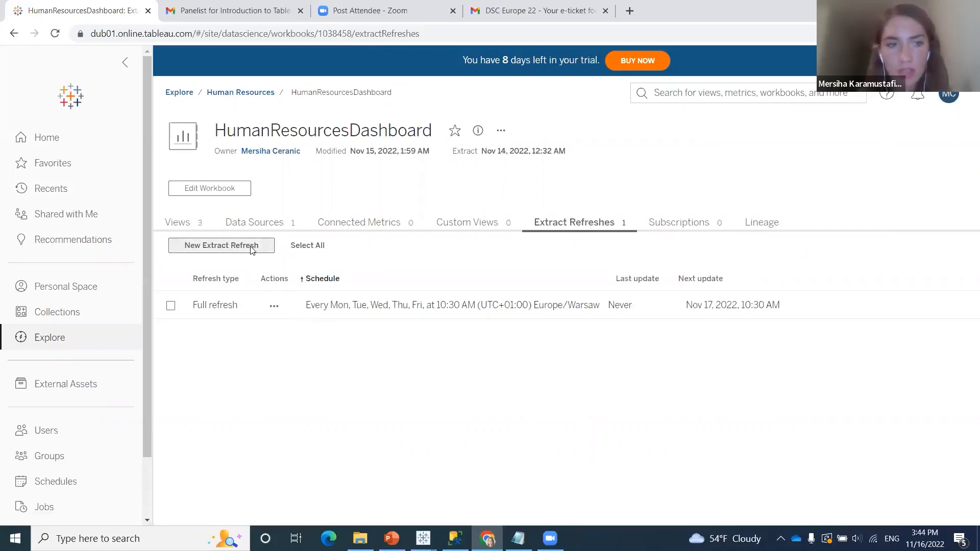
left_click(252, 251)
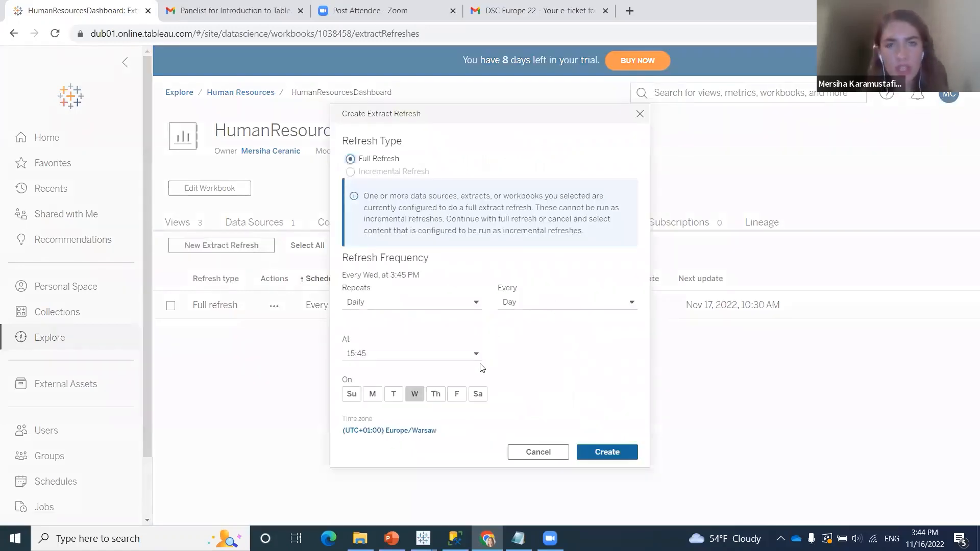
Set the workbook's full extract refresh to repeat weekly on Thursday
left_click(470, 307)
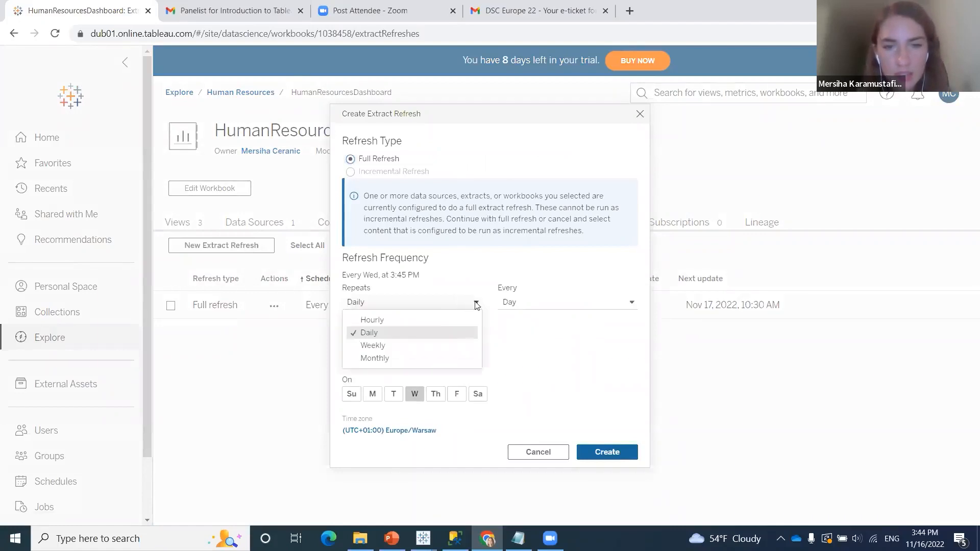
left_click(392, 347)
left_click(548, 305)
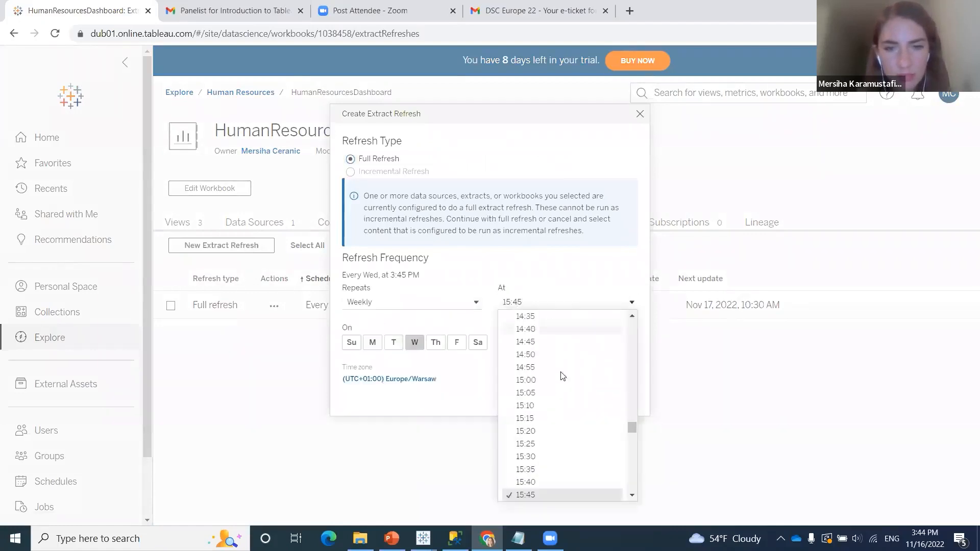
scroll(564, 437, "up", 20)
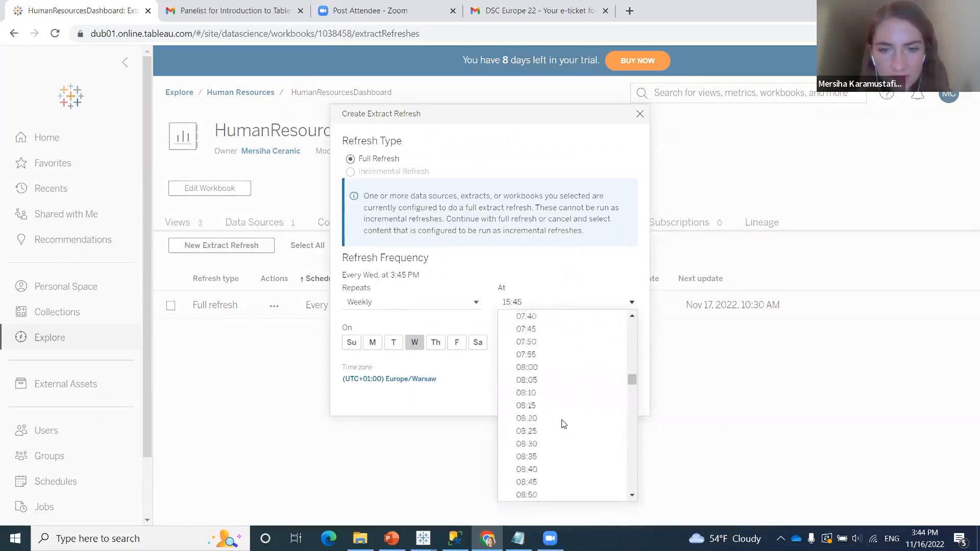
scroll(566, 434, "down", 5)
left_click(542, 275)
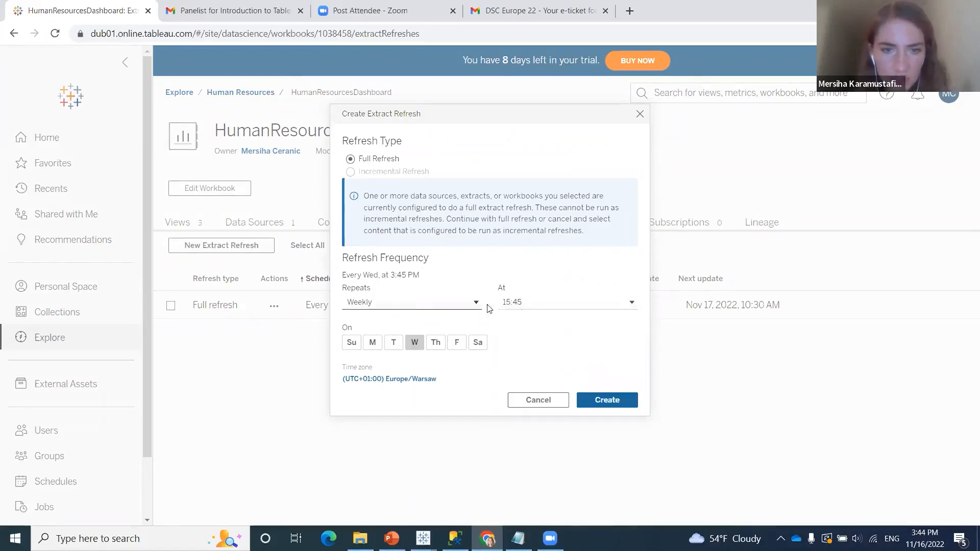
left_click(414, 342)
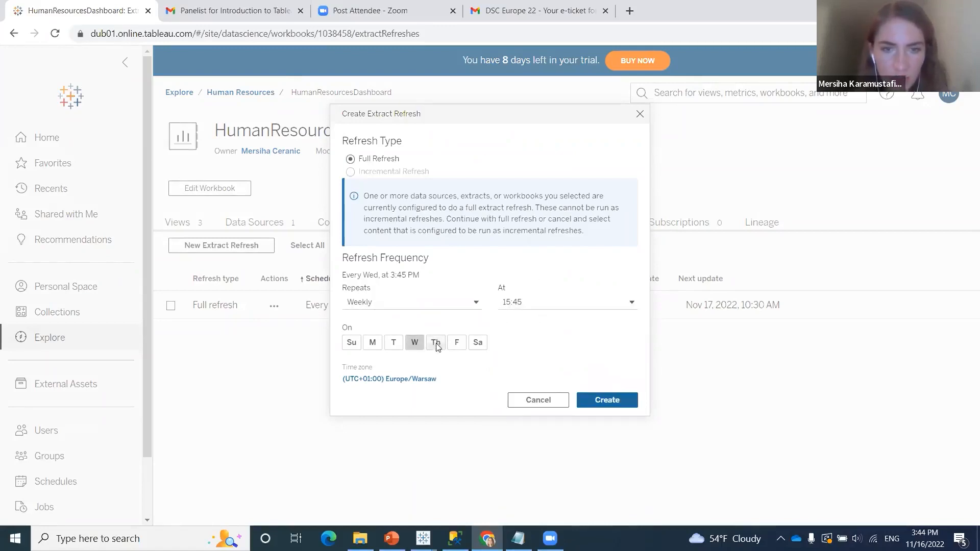
left_click(436, 342)
Set the workbook's refresh time to 10:30 and create the refresh schedule
left_click(542, 305)
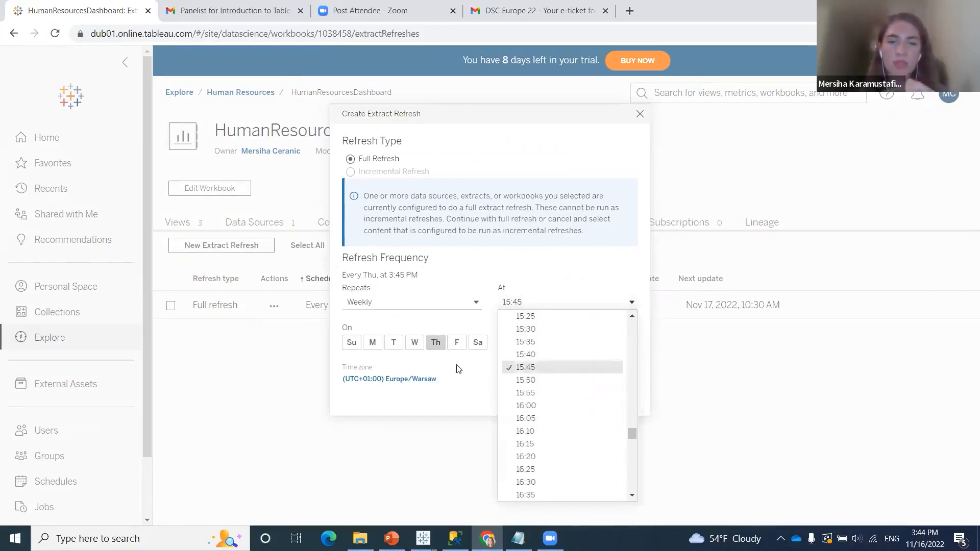
scroll(541, 418, "up", 20)
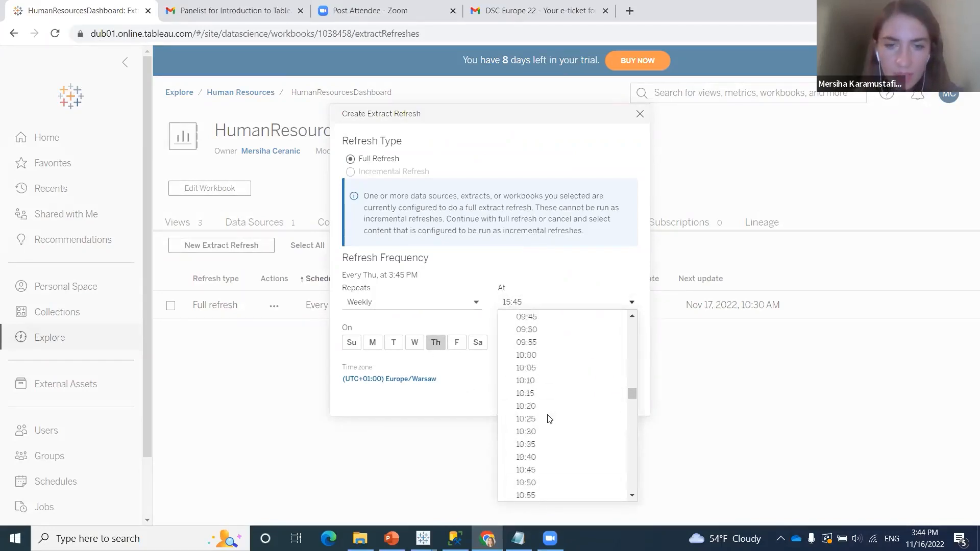
scroll(551, 421, "up", 2)
scroll(551, 429, "down", 4)
scroll(553, 438, "down", 3)
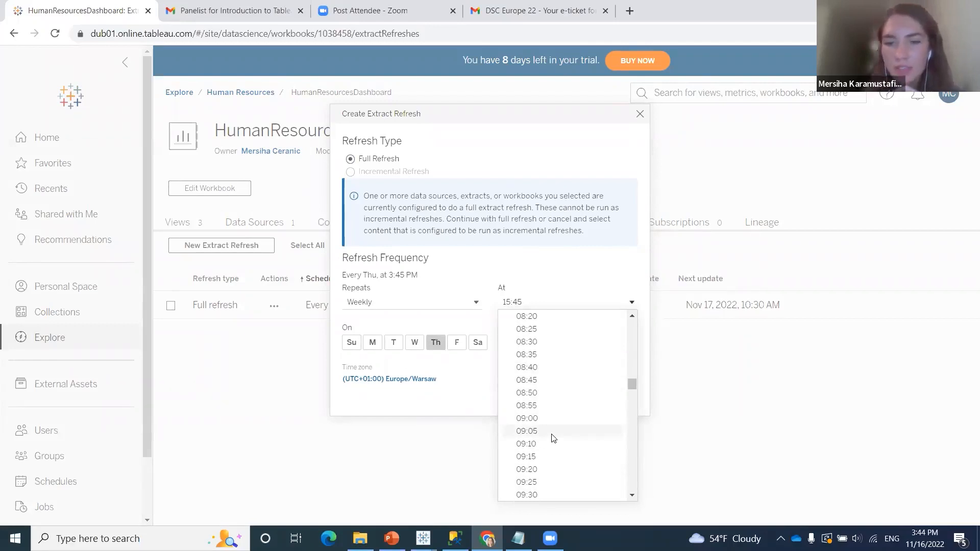
scroll(555, 424, "down", 2)
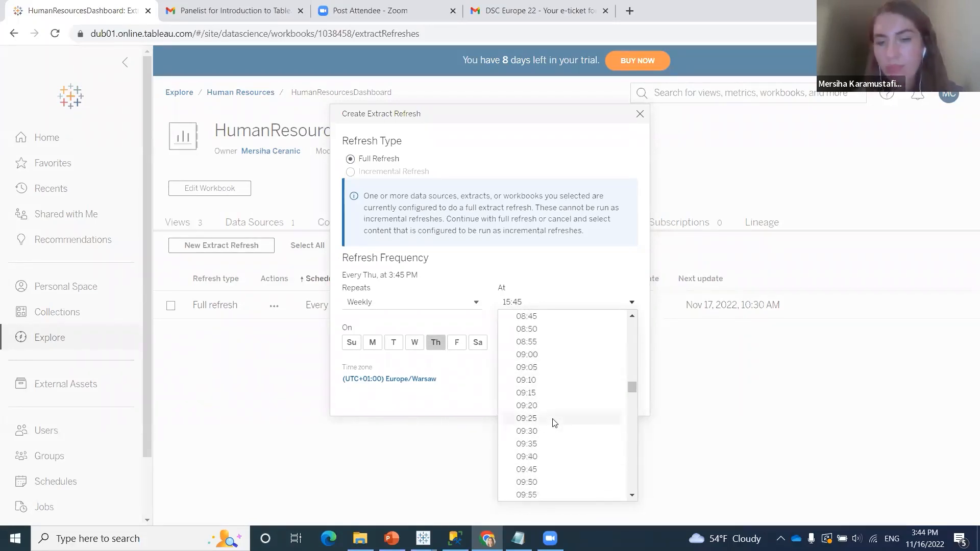
scroll(556, 423, "down", 4)
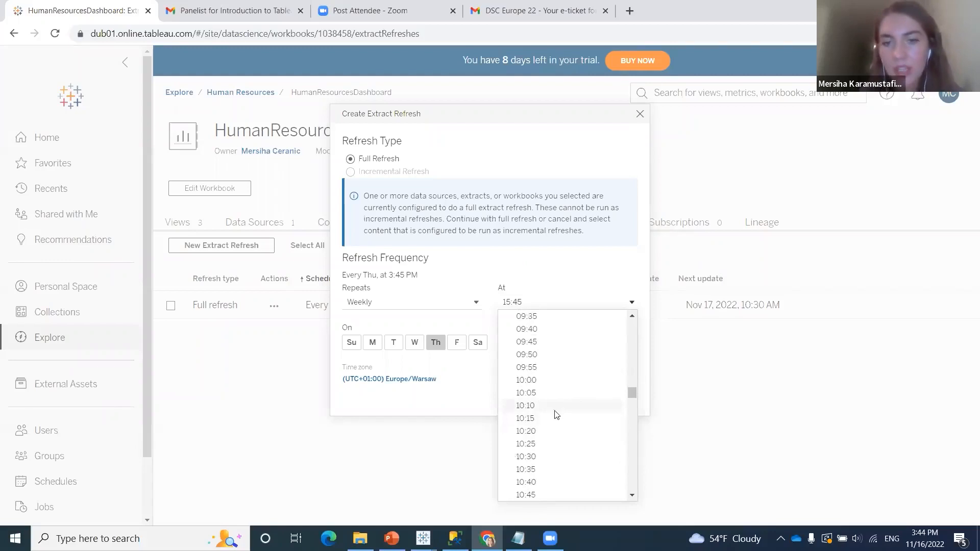
left_click(551, 457)
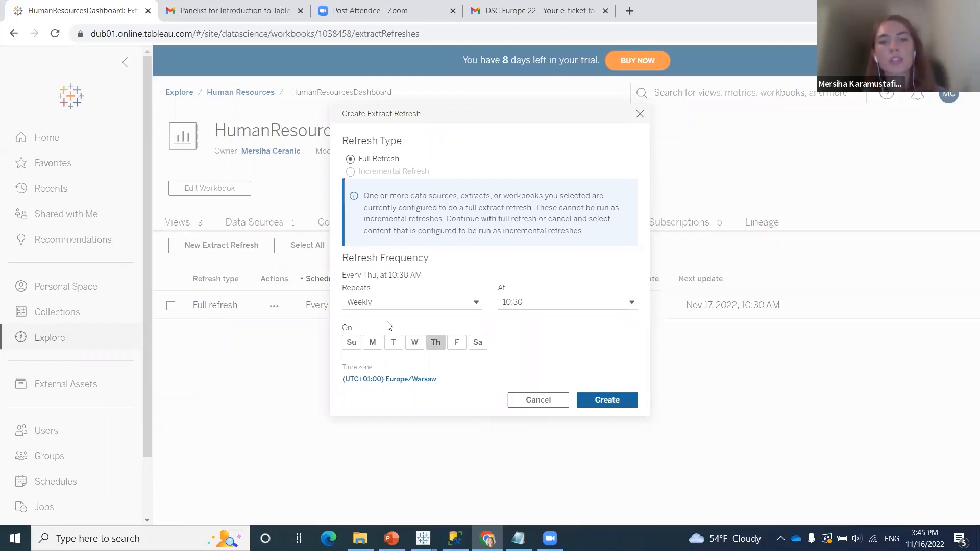
left_click(582, 402)
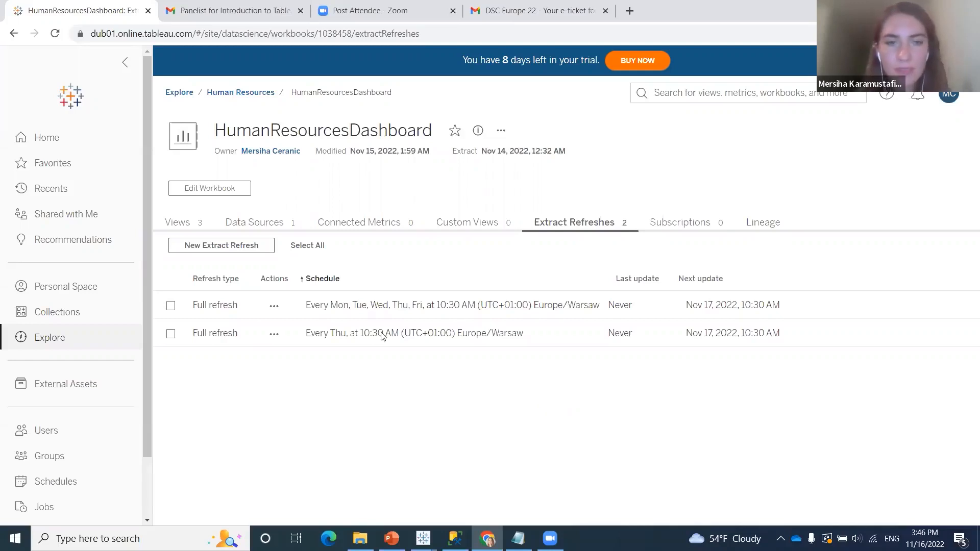
Return to the HumanResourcesDashboard views and open the Company overview dashboard in web editing mode
left_click(250, 93)
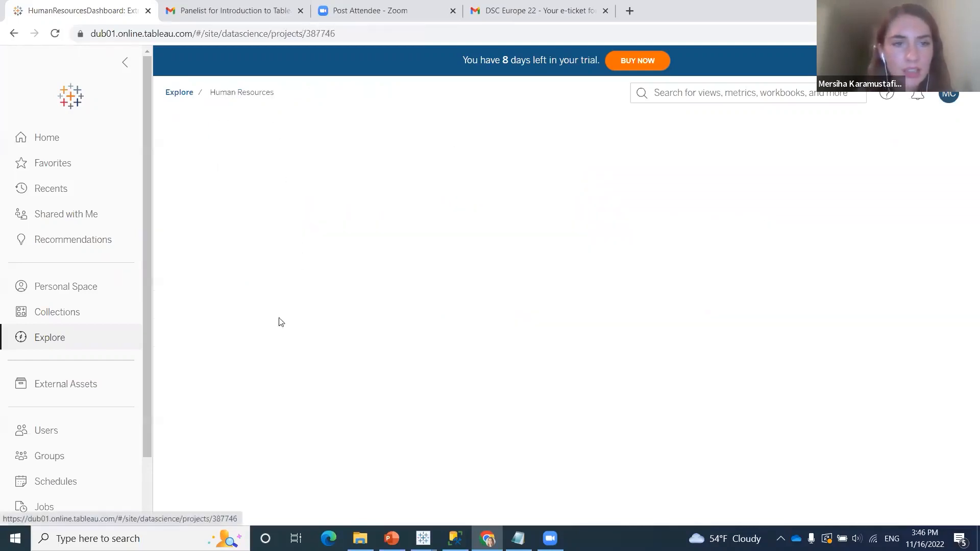
left_click(419, 287)
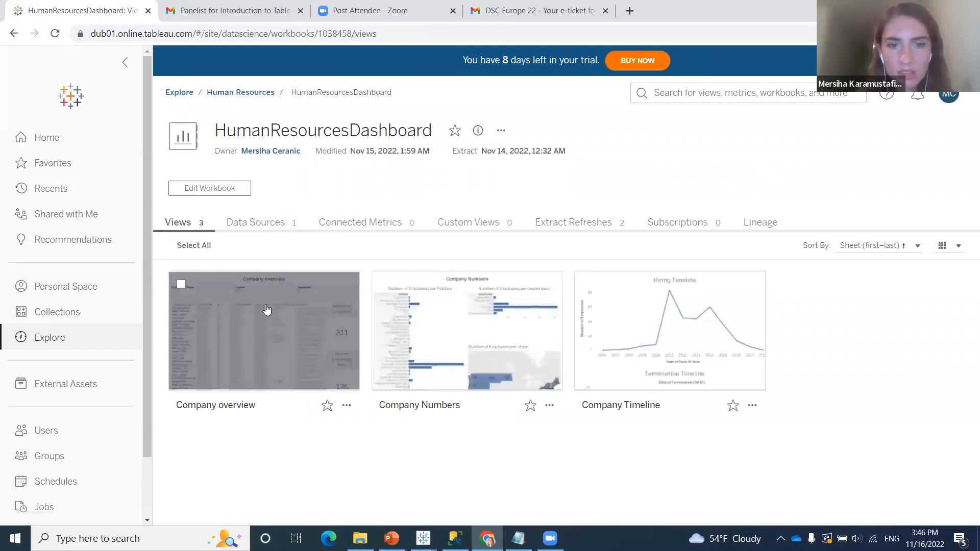
left_click(265, 327)
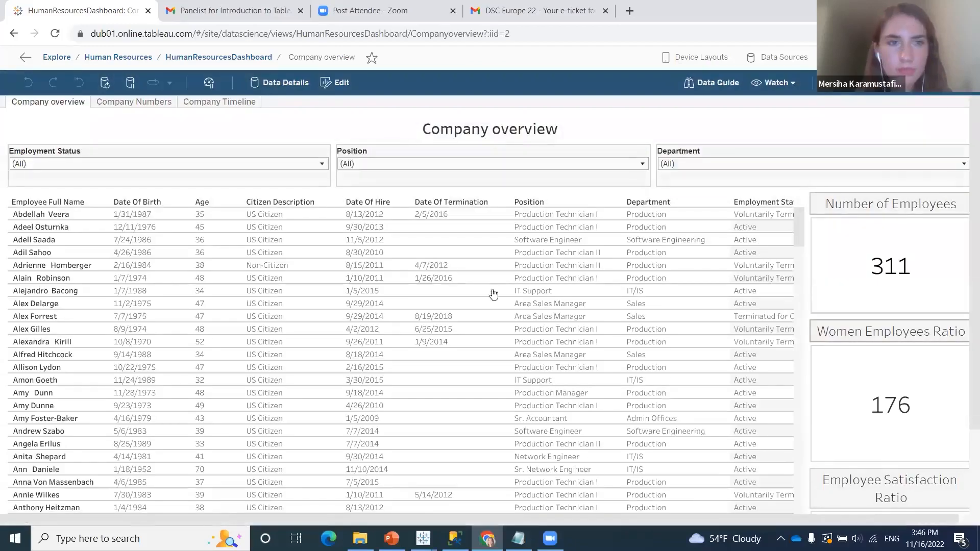
left_click(340, 85)
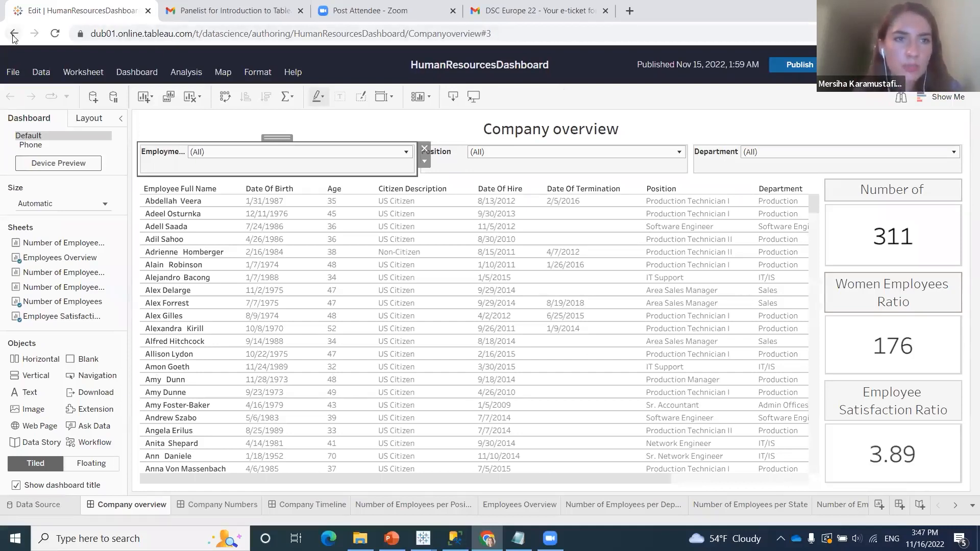
Switch to the DSC_IntroductionToTableau presentation in PowerPoint, start presenting the Potential Upgrade of Solution slide and open the display settings
mouse_move(392, 538)
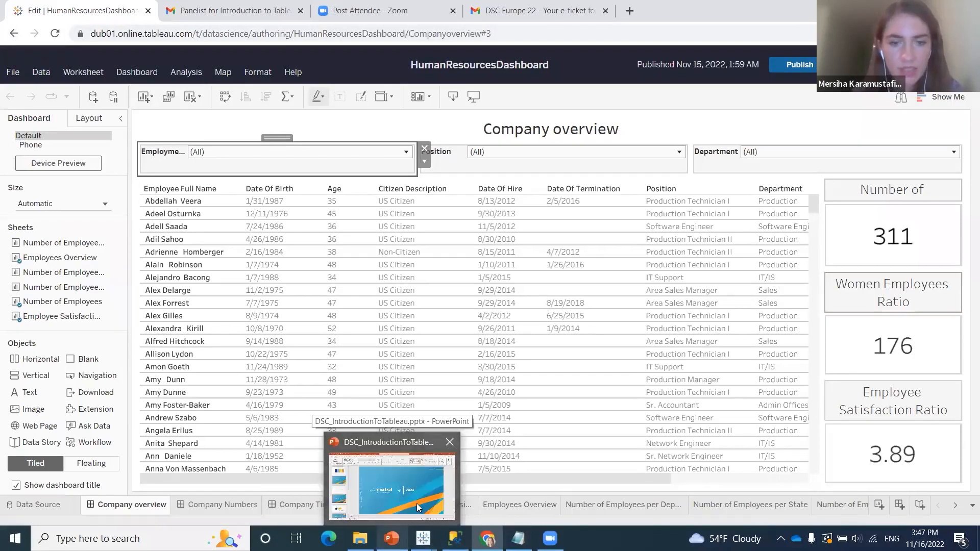
left_click(392, 485)
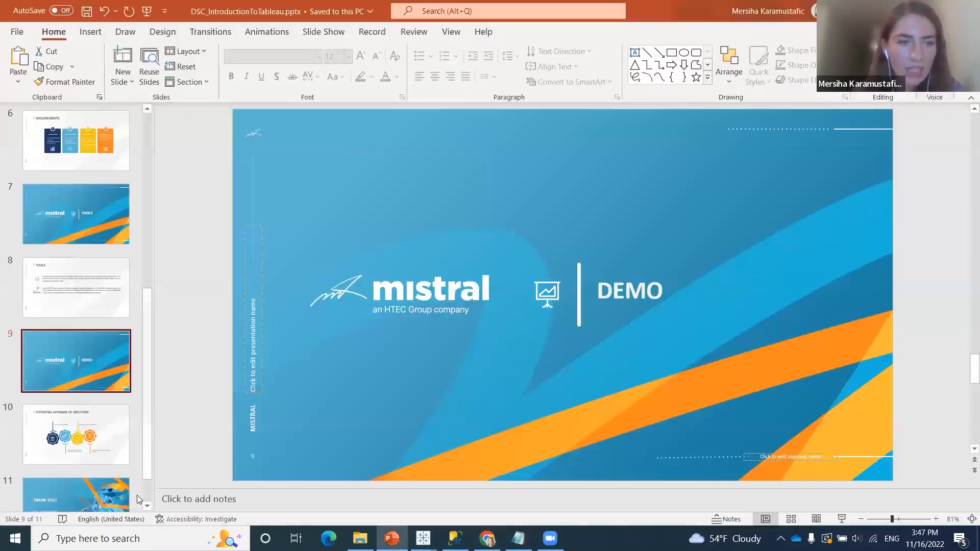
left_click(106, 442)
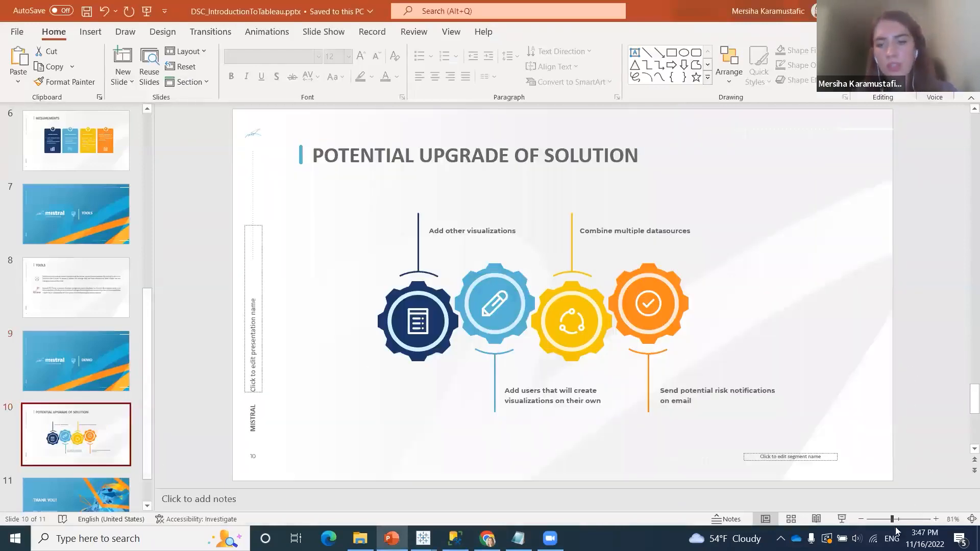
left_click(845, 520)
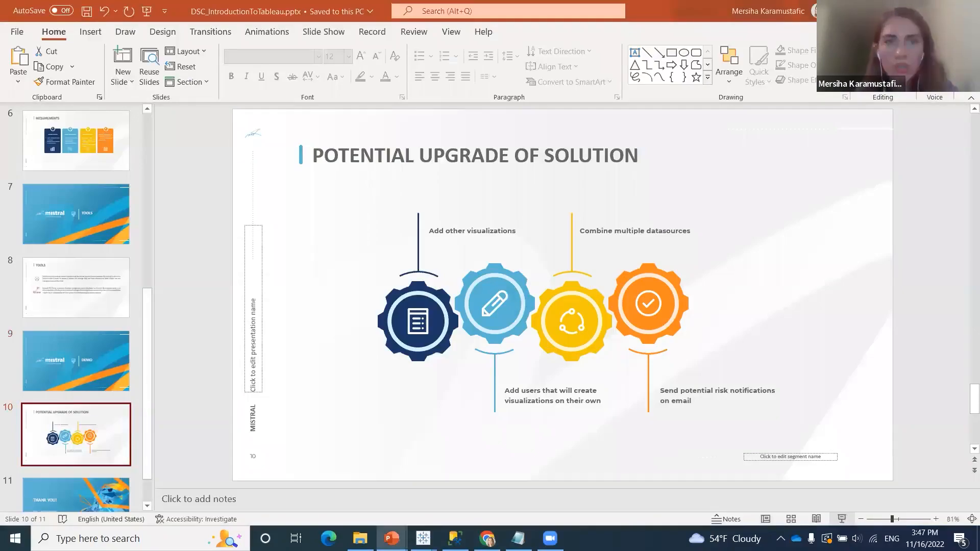
left_click(194, 26)
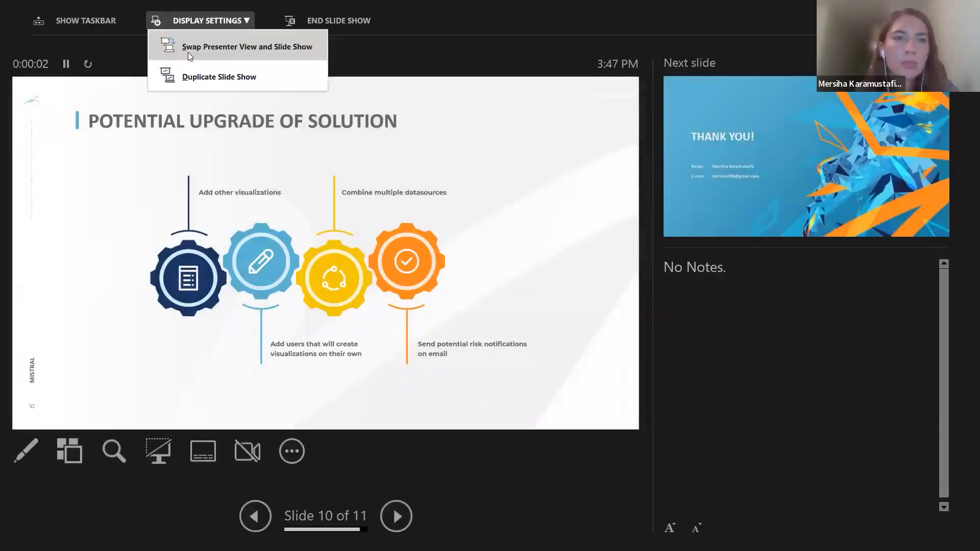